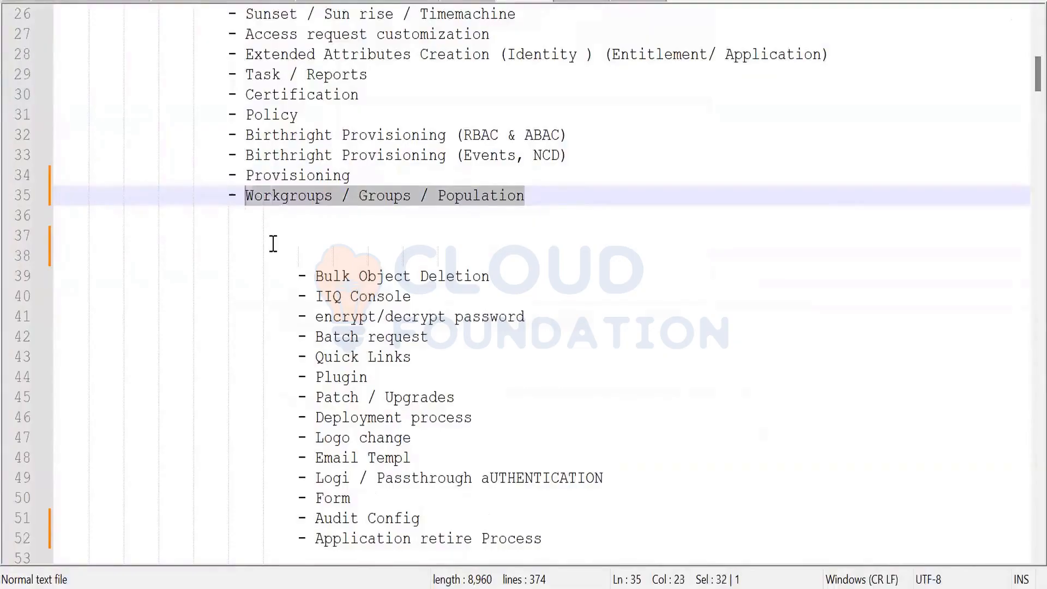
# Paste the Workgroups / Groups / Population heading on a new line, splitting Groups and Population onto separate lines
pyautogui.click(283, 223)
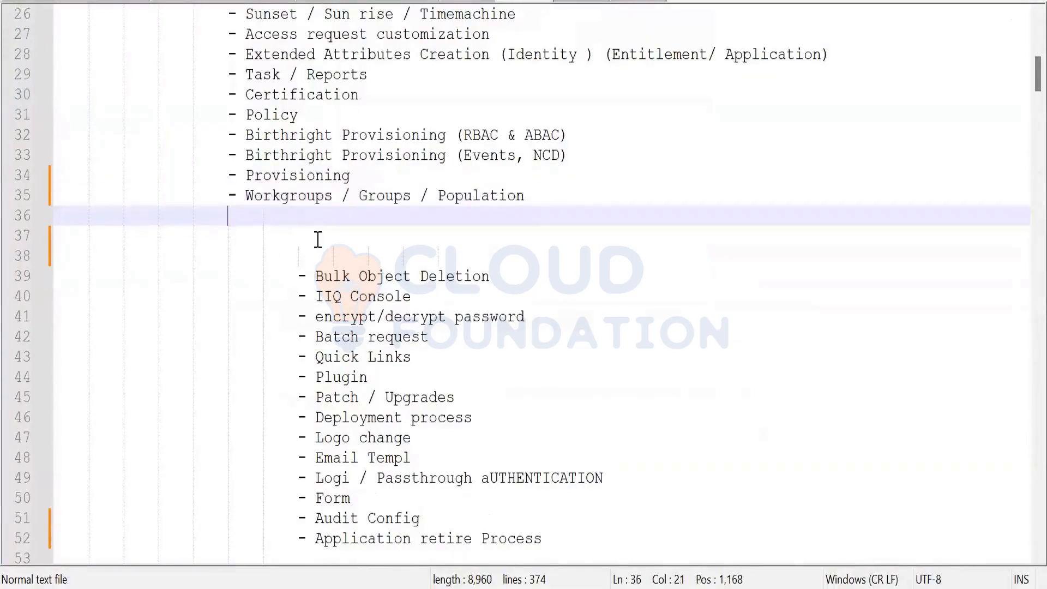
pyautogui.press('Return')
pyautogui.write('Workgroups / Groups / Population')
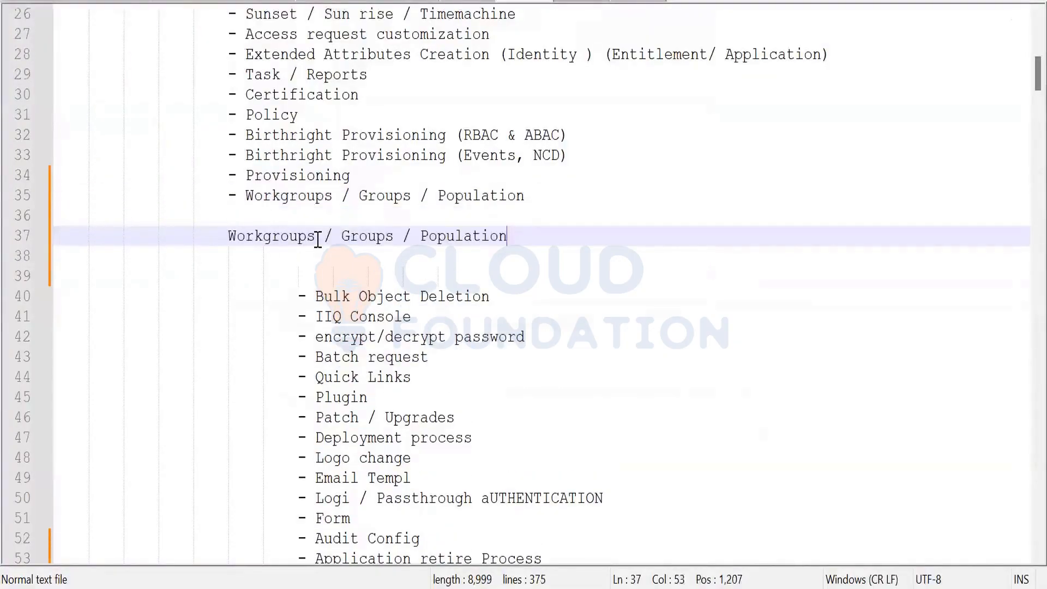
pyautogui.click(347, 240)
pyautogui.doubleClick(346, 240)
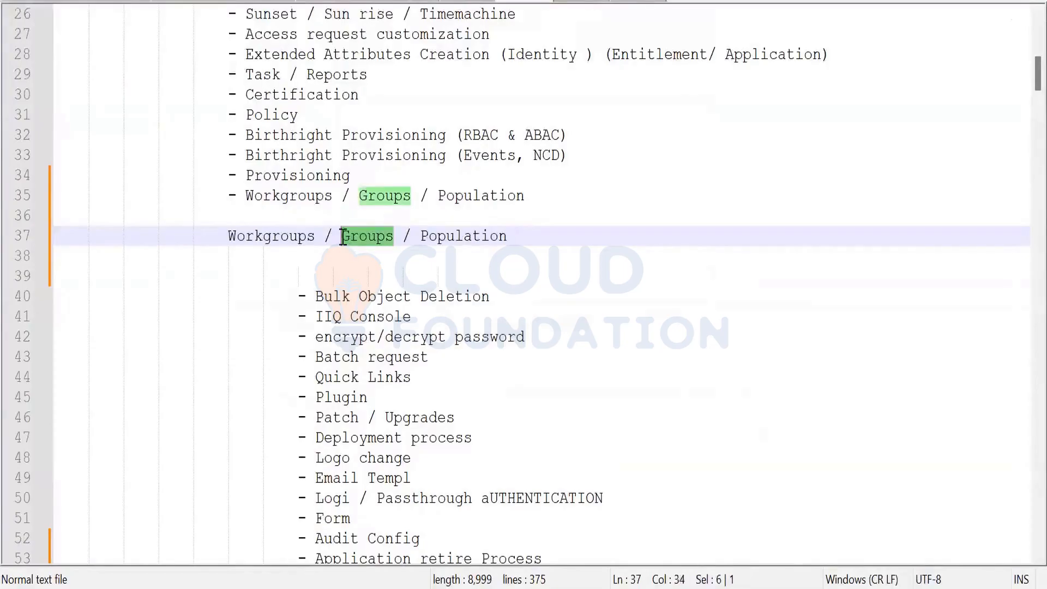
pyautogui.click(342, 238)
pyautogui.press('Return')
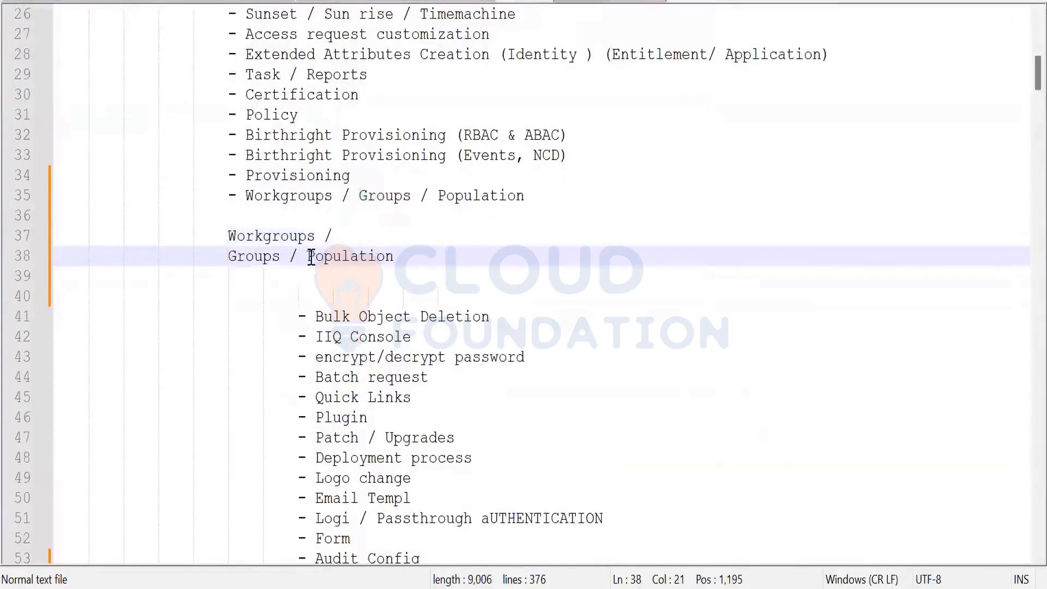
pyautogui.click(310, 255)
pyautogui.press('Return')
# Remove the slashes and label Groups ': Single Attribute' and Population ': Multipe Value'
pyautogui.click(343, 238)
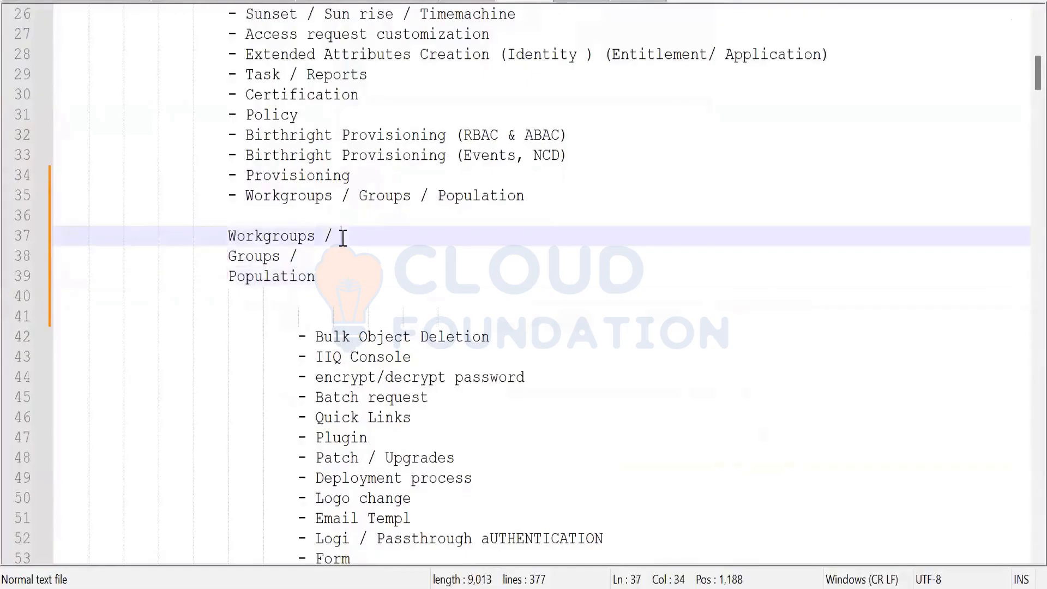
pyautogui.press('BackSpace')
pyautogui.press('BackSpace')
pyautogui.click(318, 255)
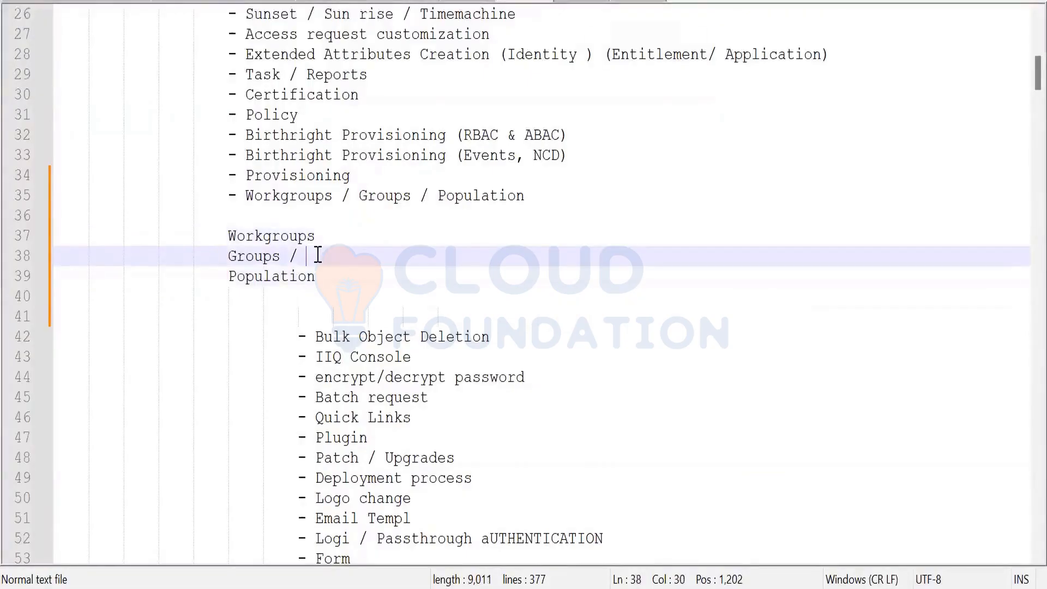
pyautogui.press('BackSpace')
pyautogui.press('BackSpace')
pyautogui.write(': ')
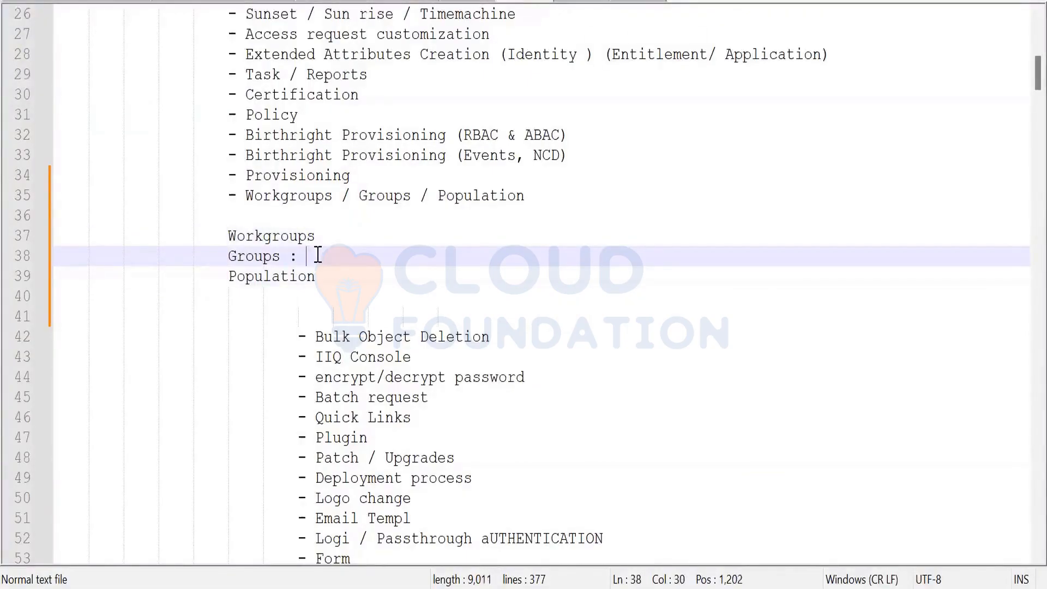
pyautogui.write('Single A')
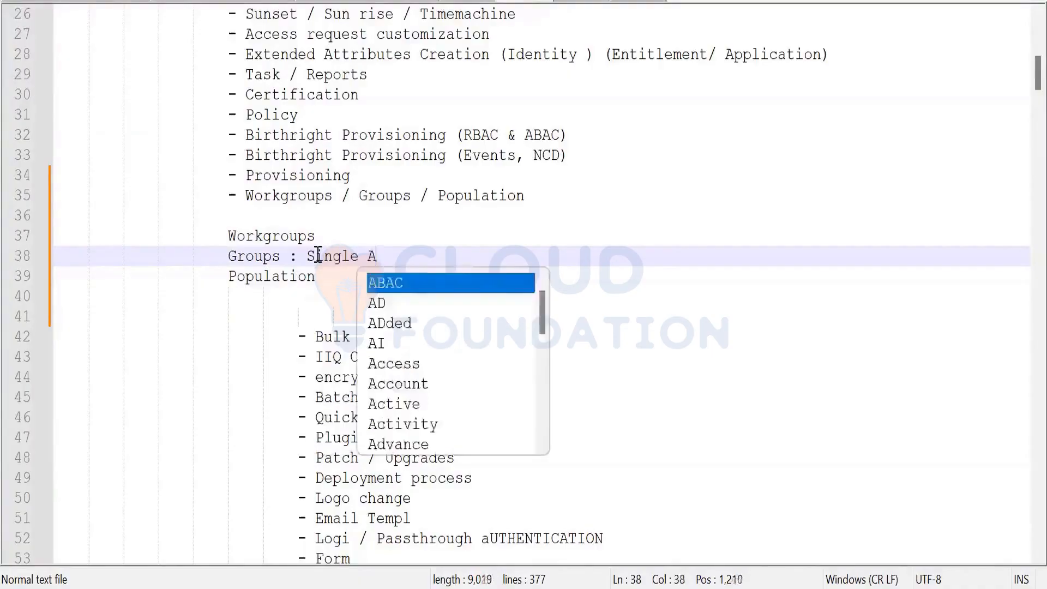
pyautogui.write('ttribute')
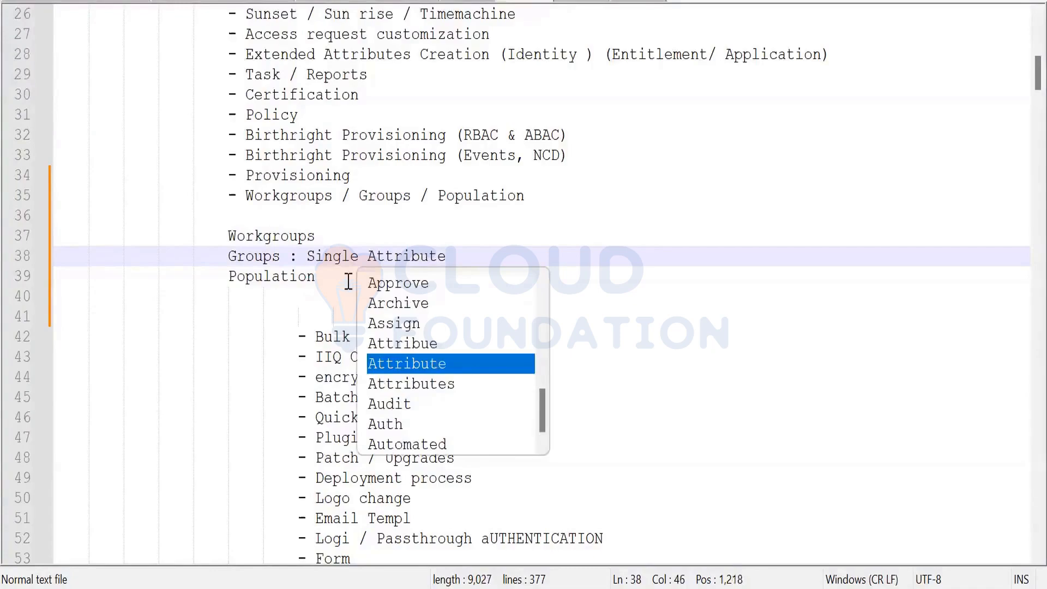
pyautogui.click(329, 276)
pyautogui.write(':')
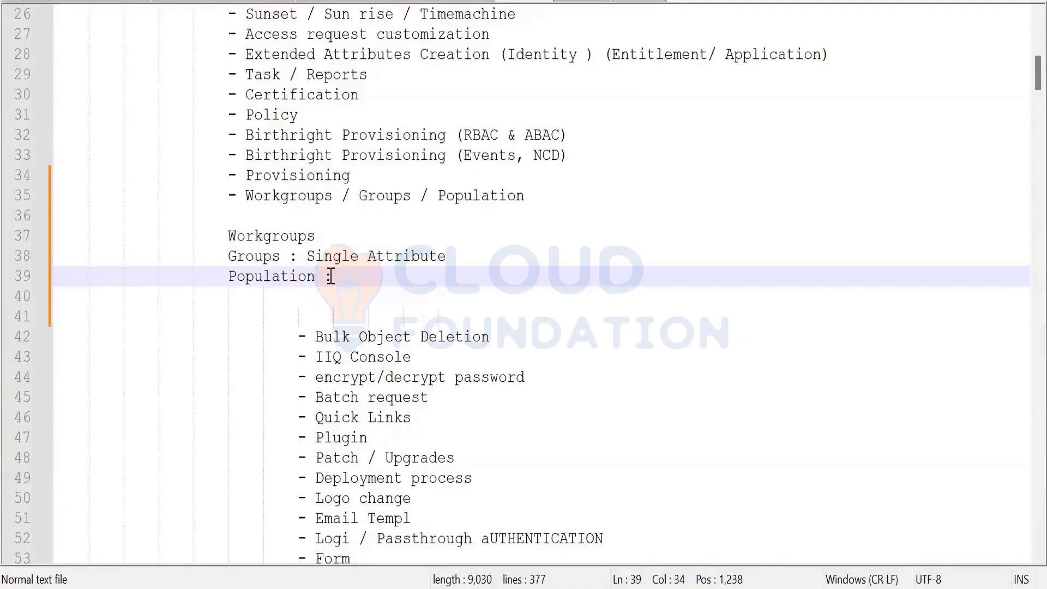
pyautogui.write('Multipe Value')
# Label Workgroups ': List of People', select the three definitions, and switch to SailPoint's Identity Warehouse
pyautogui.click(325, 236)
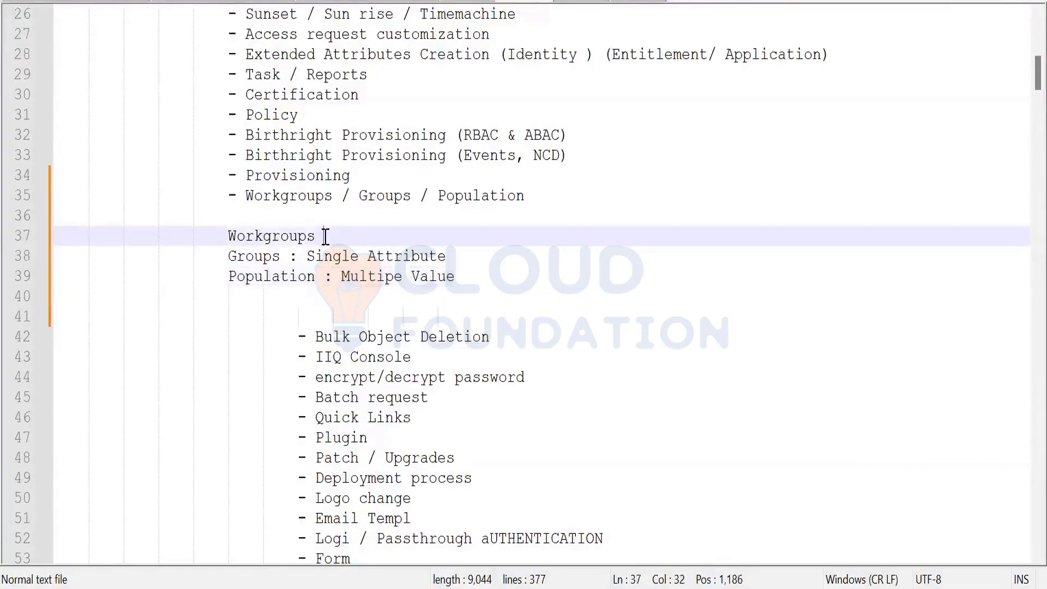
pyautogui.write(':')
pyautogui.write('L')
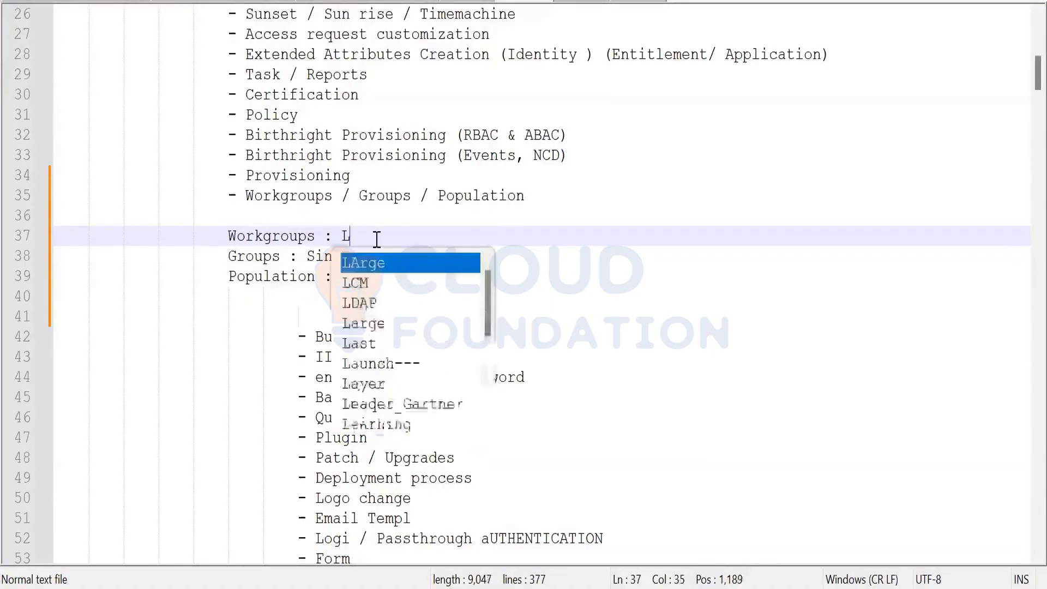
pyautogui.write('iust')
pyautogui.press('BackSpace')
pyautogui.press('BackSpace')
pyautogui.press('BackSpace')
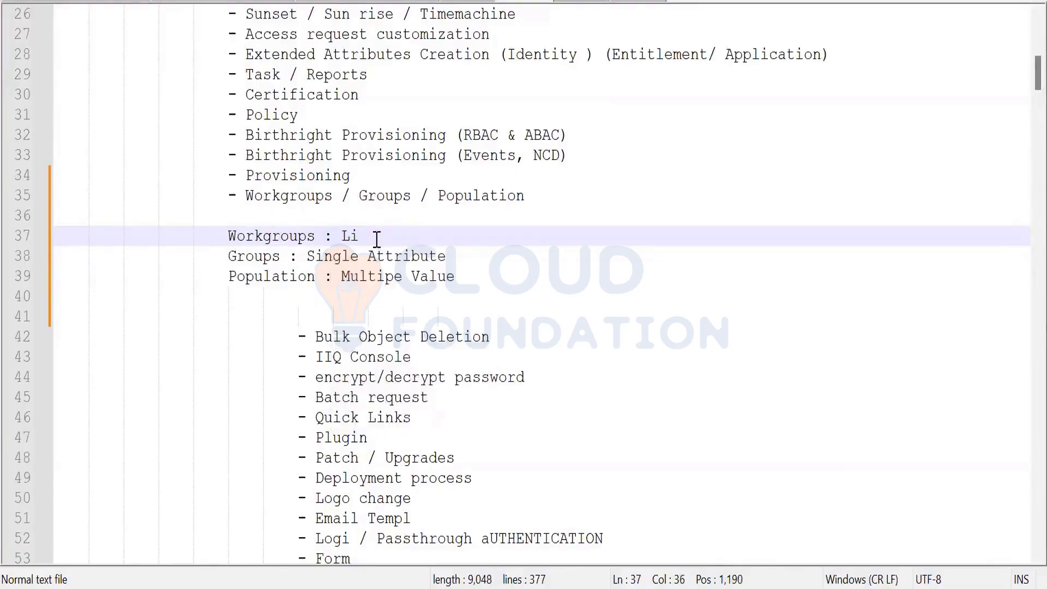
pyautogui.write('st of People')
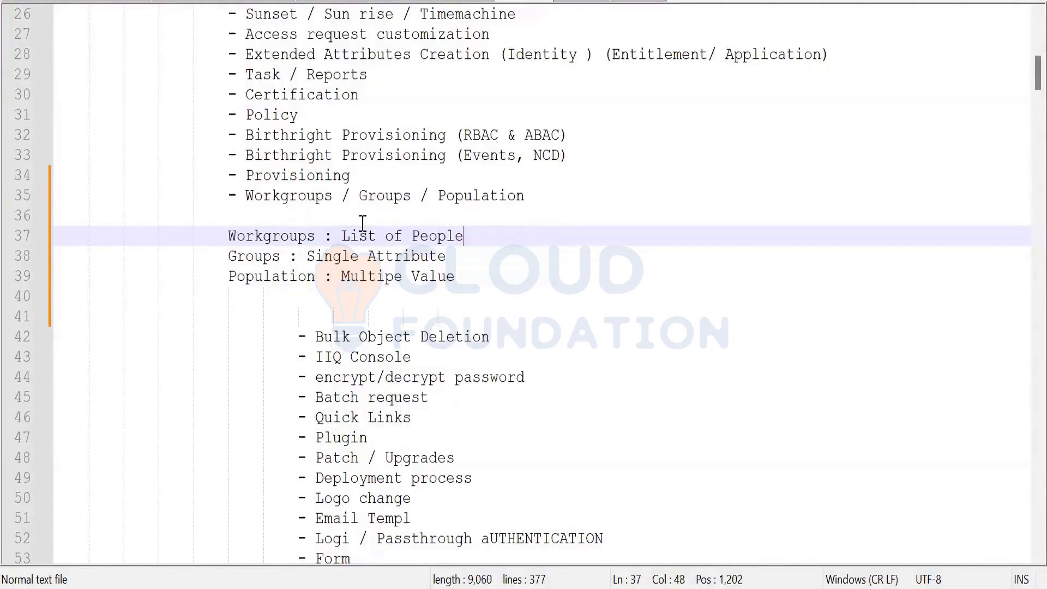
pyautogui.moveTo(226, 237); pyautogui.dragTo(463, 280)
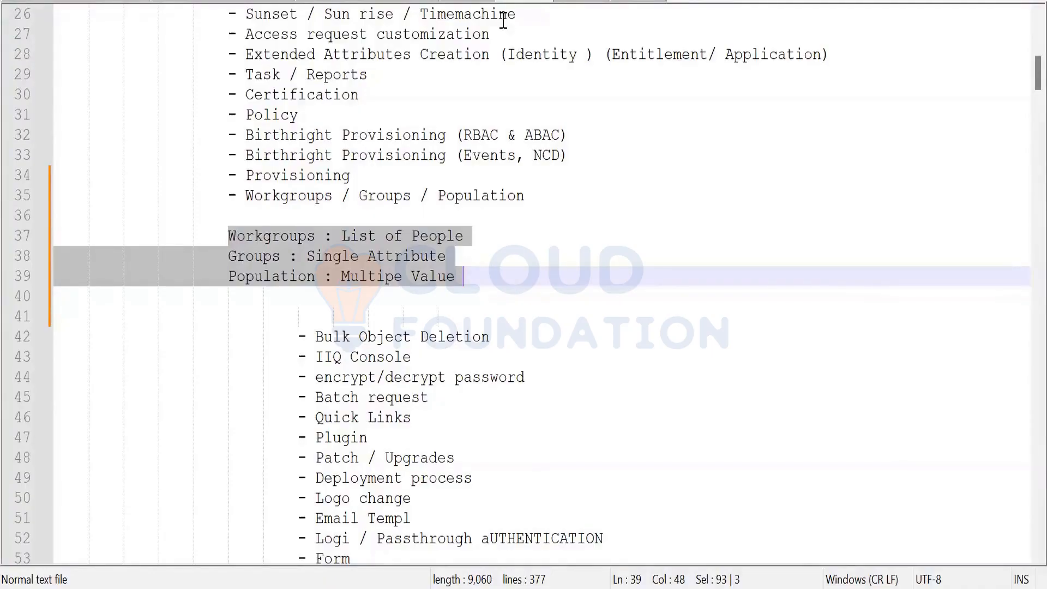
pyautogui.hotkey('alt', 'Tab')
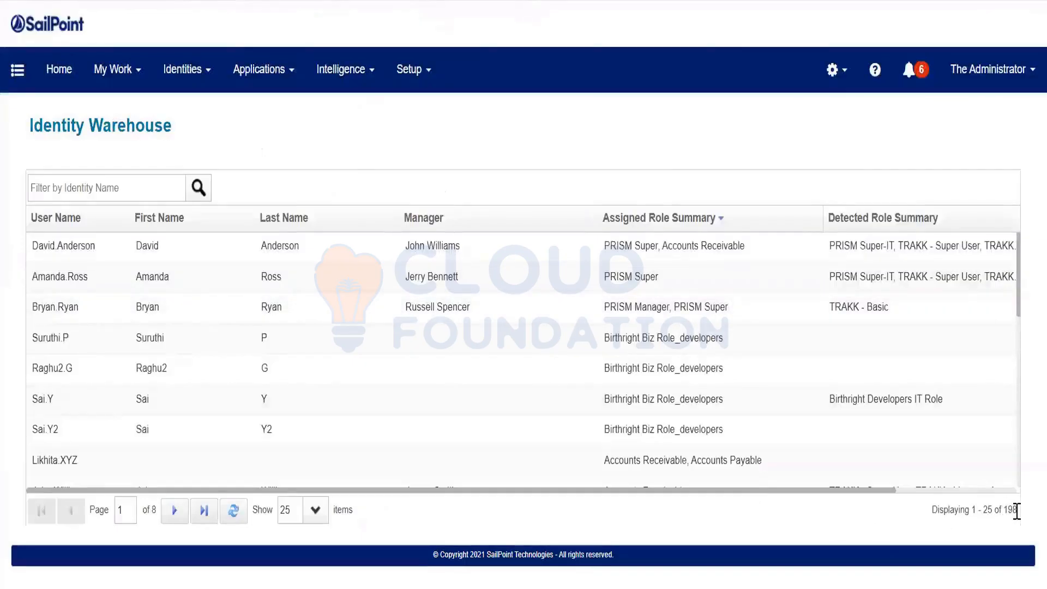
# Note the 198-identity total and open one identity to examine its Identity Status attribute
pyautogui.moveTo(1016, 509); pyautogui.dragTo(939, 514)
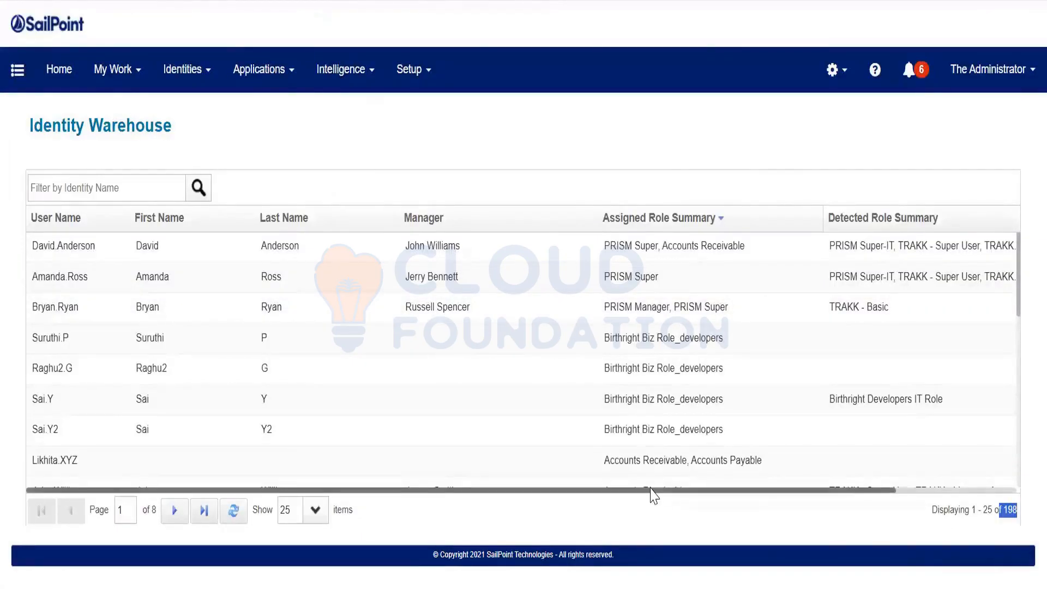
pyautogui.click(305, 335)
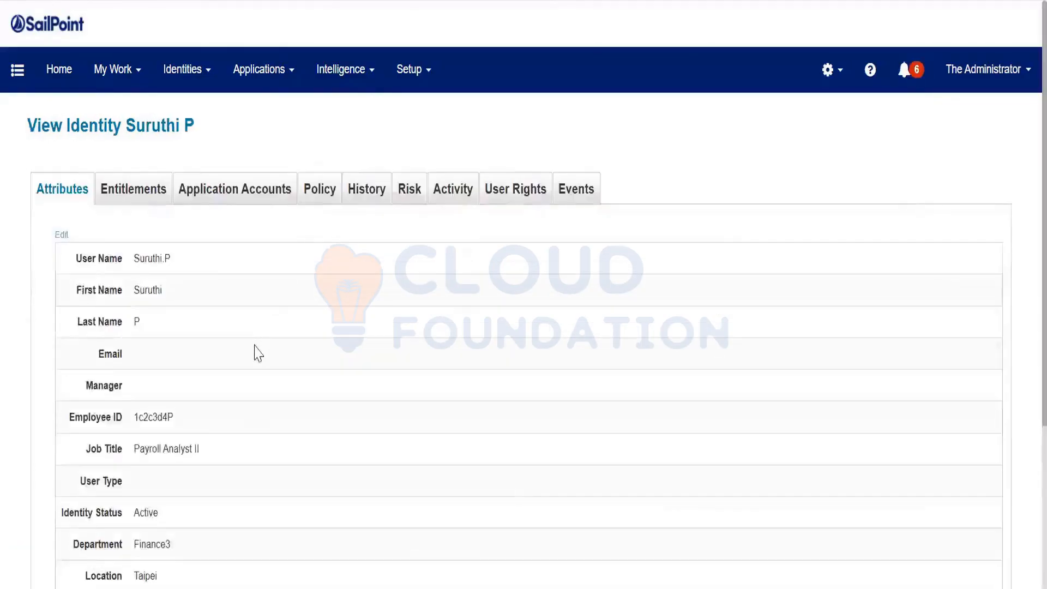
pyautogui.scroll(-2, 255, 351)
pyautogui.moveTo(66, 416); pyautogui.dragTo(122, 416)
pyautogui.click(136, 425)
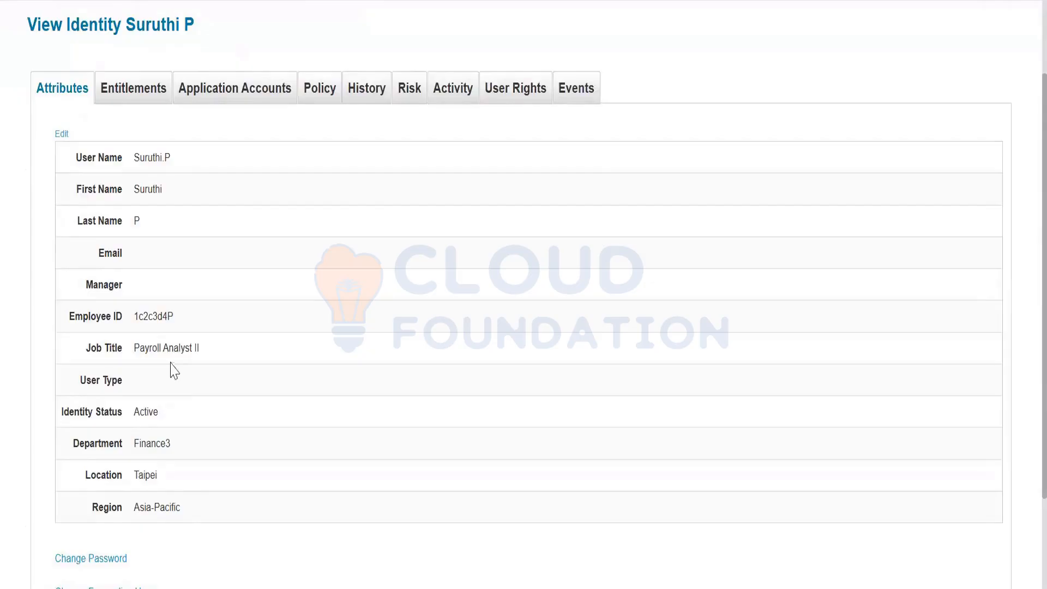
# Review its Department Finance3, Location Taipei and Manager, then open a new tab to 'local'
pyautogui.scroll(2, 202, 234)
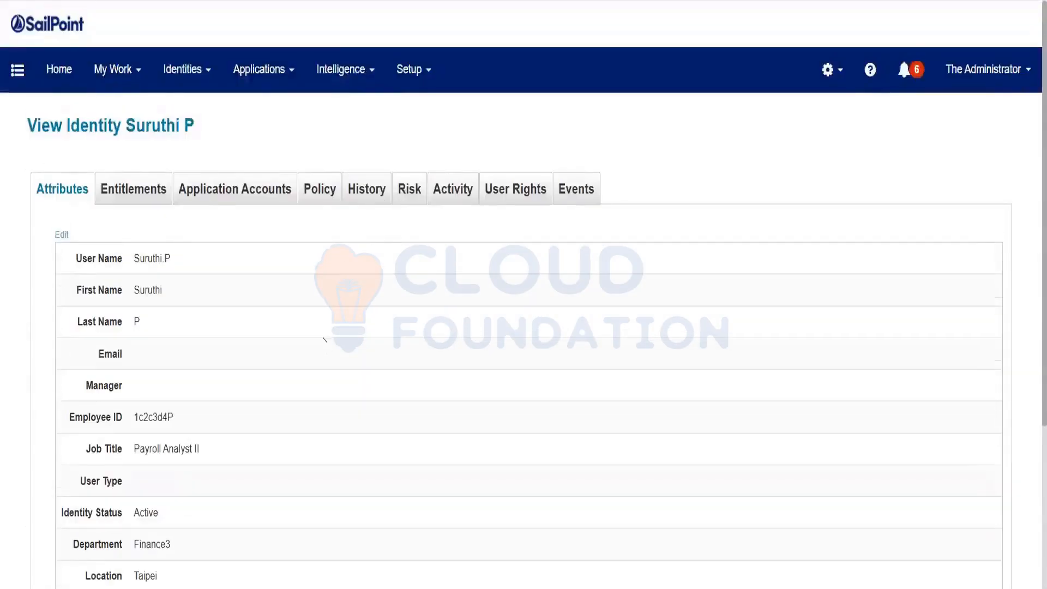
pyautogui.scroll(-4, 195, 392)
pyautogui.moveTo(70, 310); pyautogui.dragTo(240, 340)
pyautogui.scroll(2, 188, 338)
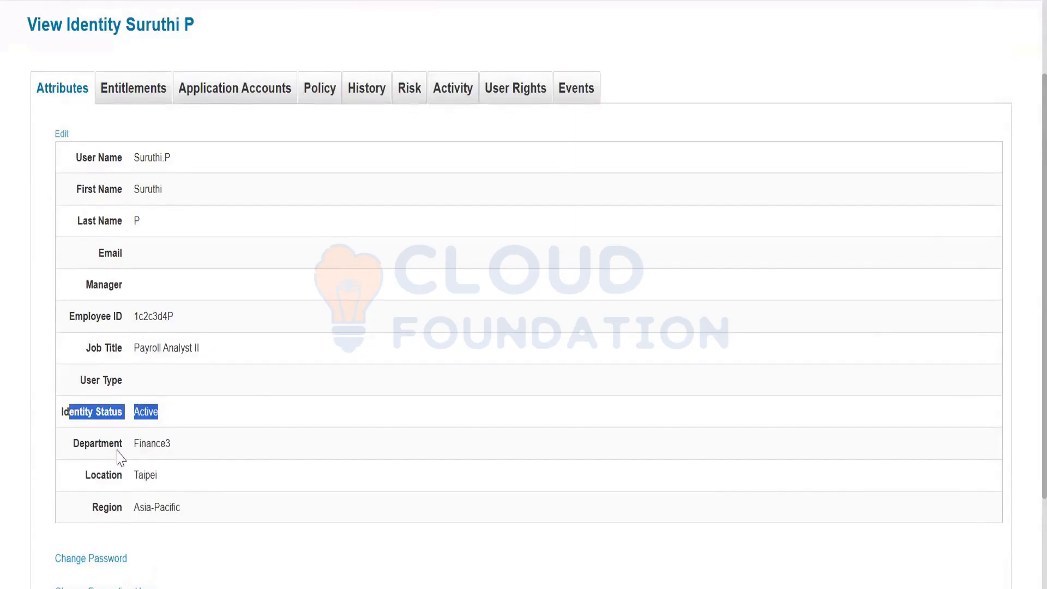
pyautogui.moveTo(95, 443); pyautogui.dragTo(244, 451)
pyautogui.moveTo(96, 478); pyautogui.dragTo(164, 478)
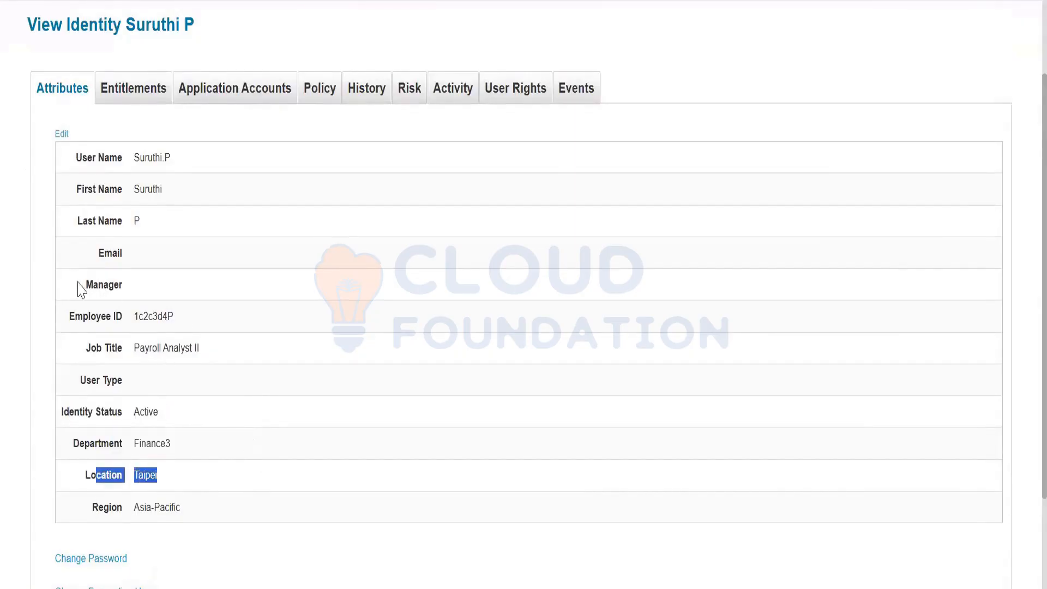
pyautogui.moveTo(82, 285); pyautogui.dragTo(246, 295)
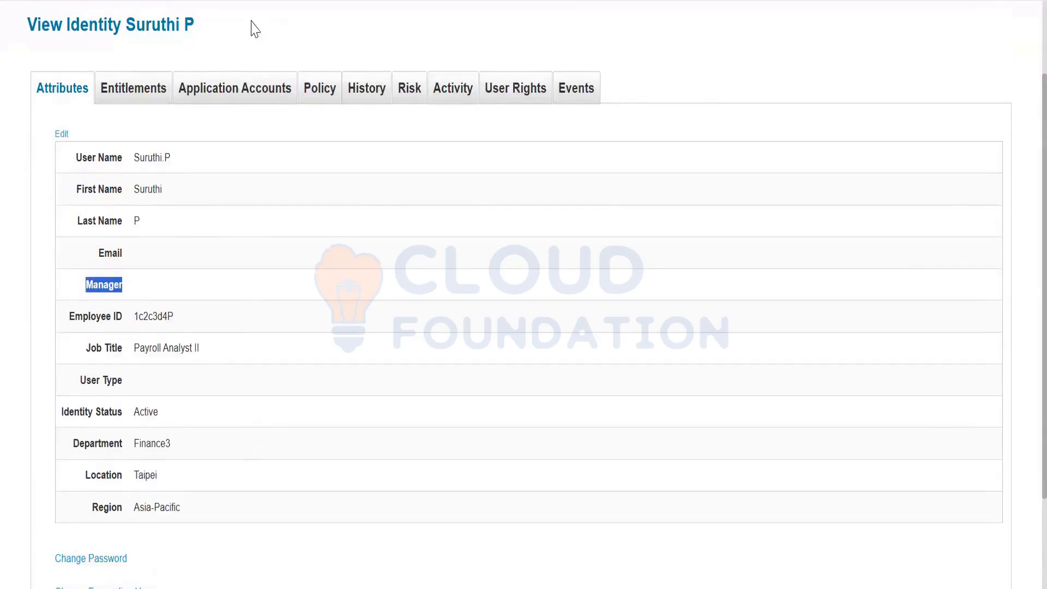
pyautogui.hotkey('ctrl', 't')
pyautogui.write('l')
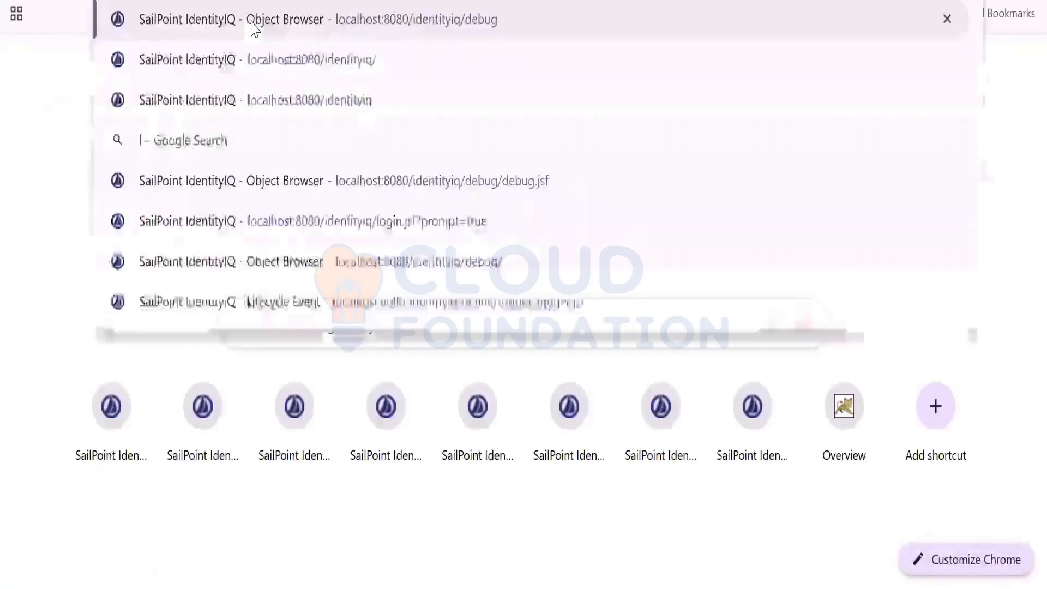
pyautogui.write('ocal')
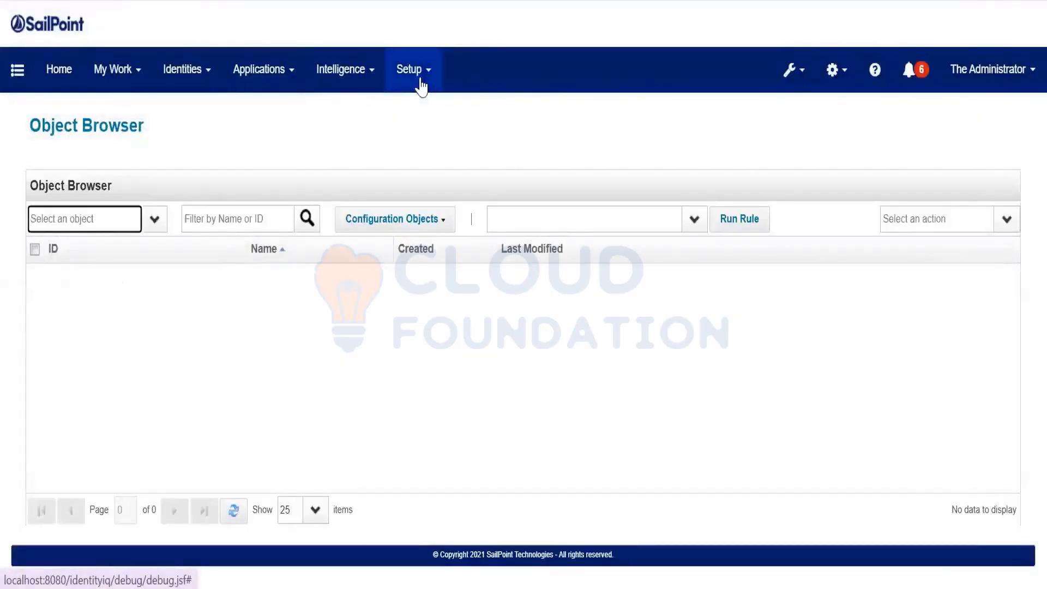
# Start a new group in Group Configuration named 'User Status', keeping Identity Status as its attribute
pyautogui.click(420, 81)
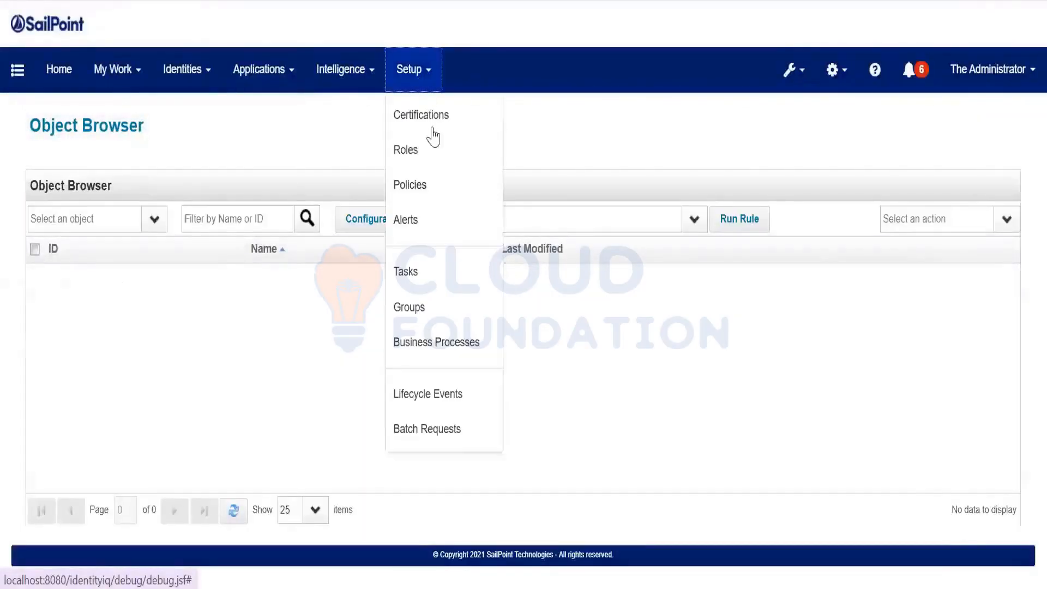
pyautogui.click(432, 309)
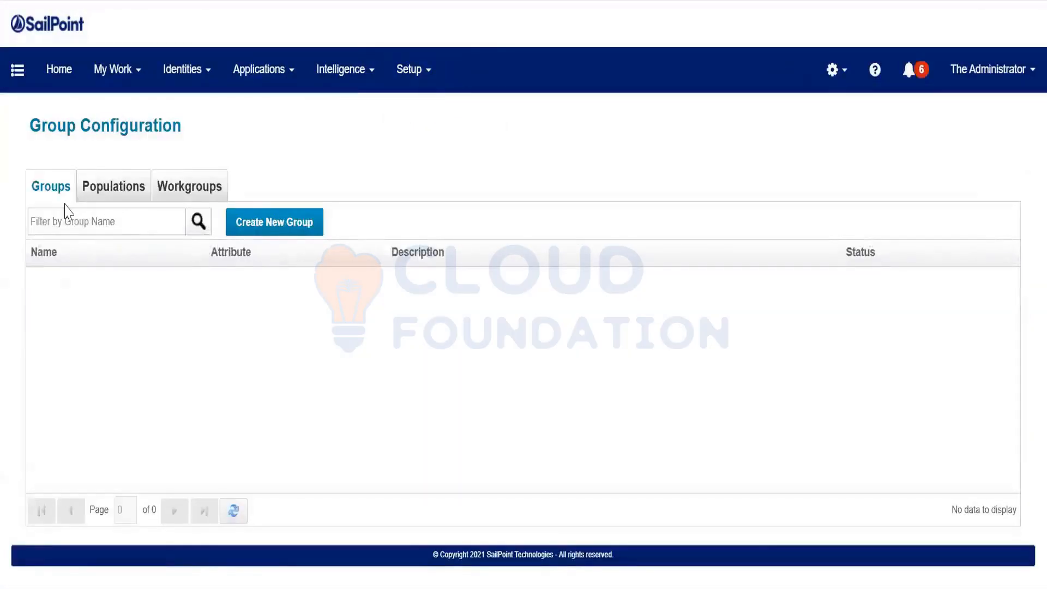
pyautogui.click(247, 228)
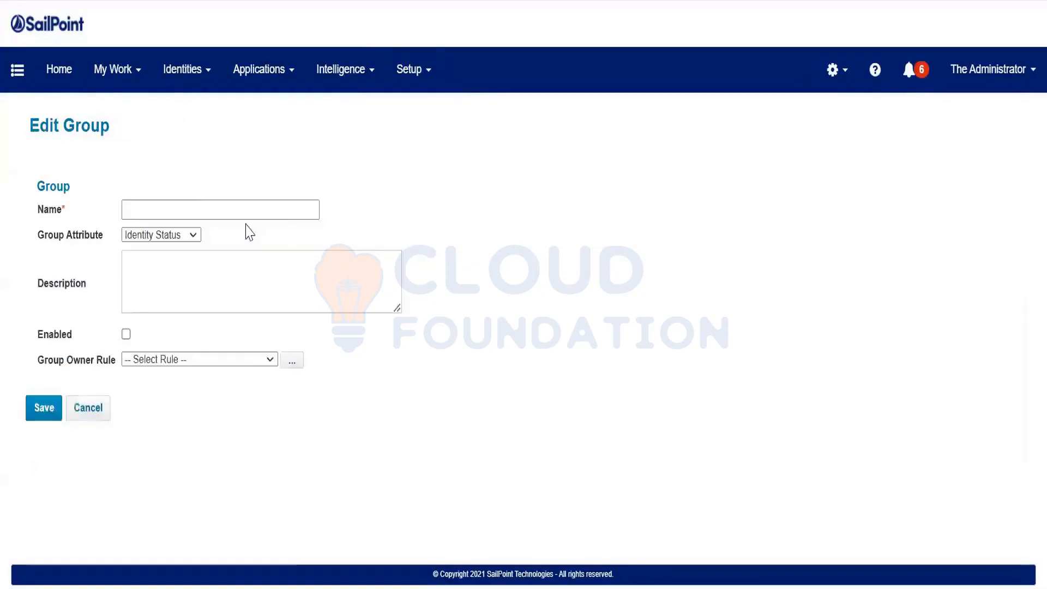
pyautogui.click(198, 207)
pyautogui.write('User ')
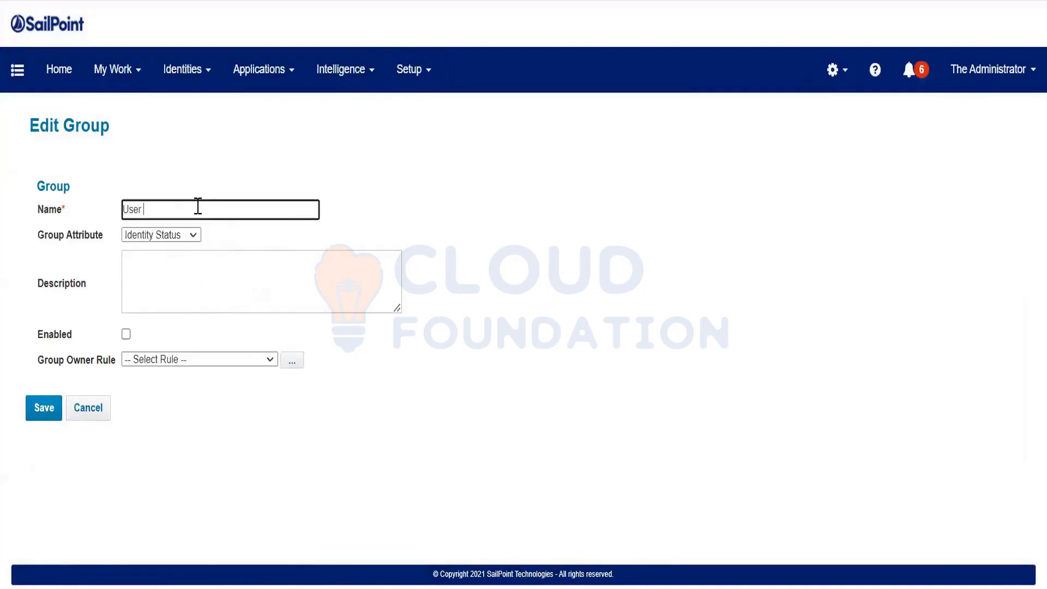
pyautogui.write('Status')
pyautogui.click(162, 235)
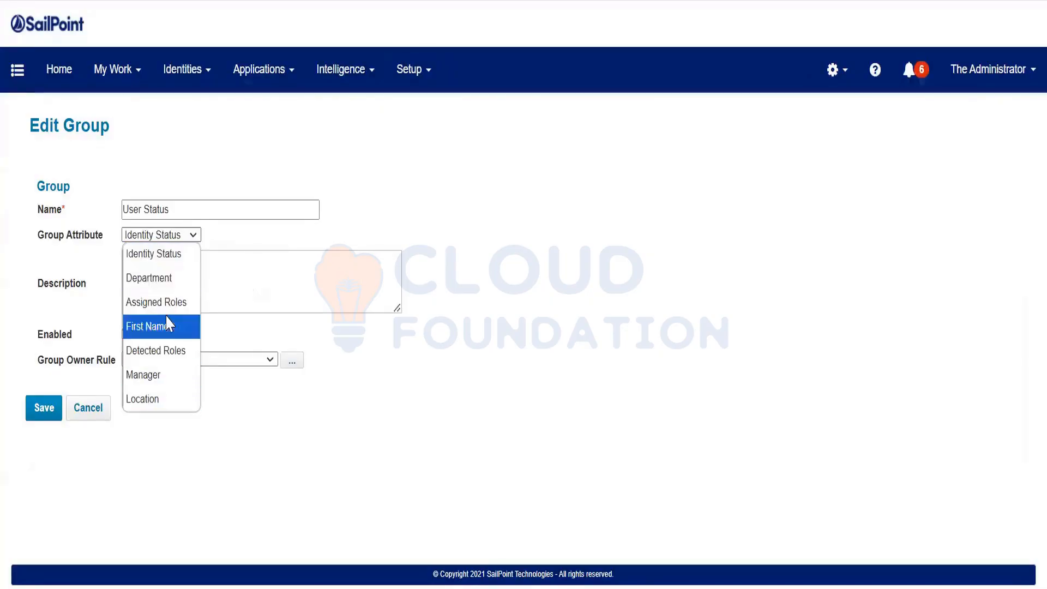
pyautogui.click(446, 318)
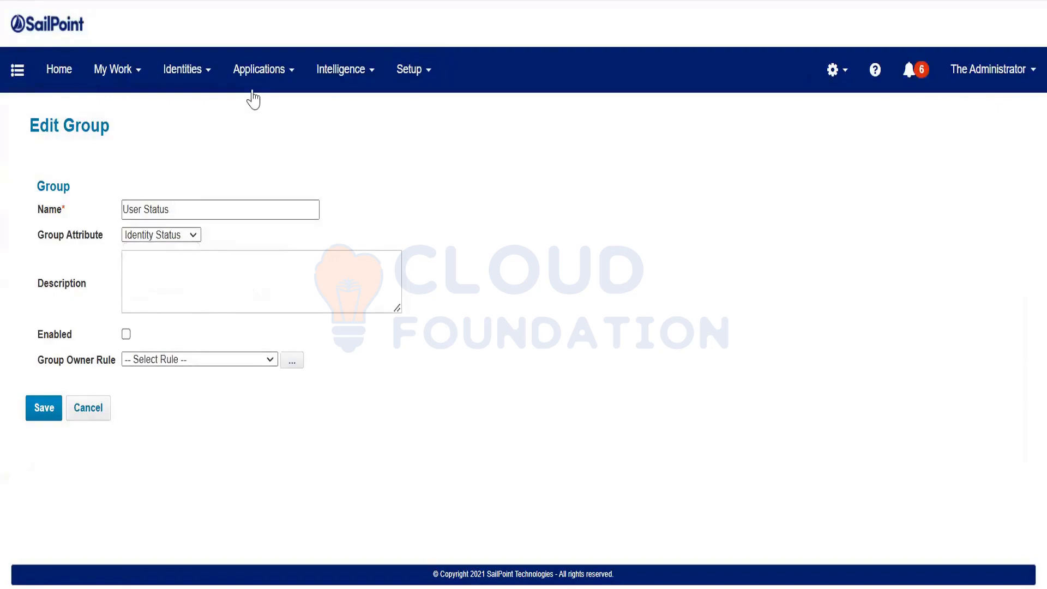
# Duplicate the tab and open Global Settings > Identity Mappings, searching the page for 'Group Fact'
pyautogui.rightClick(337, 1)
pyautogui.click(395, 126)
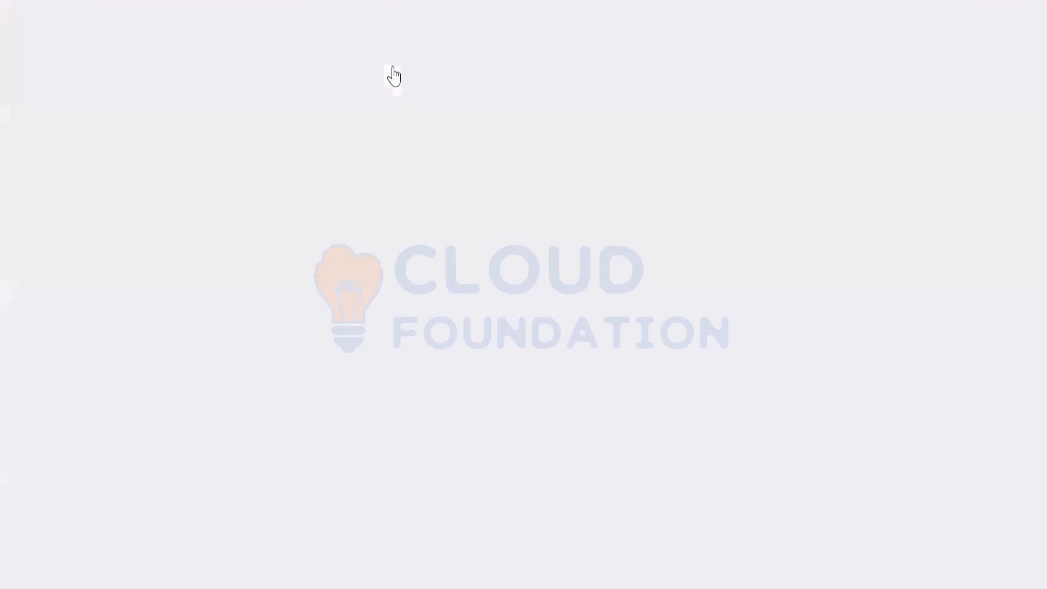
pyautogui.click(829, 71)
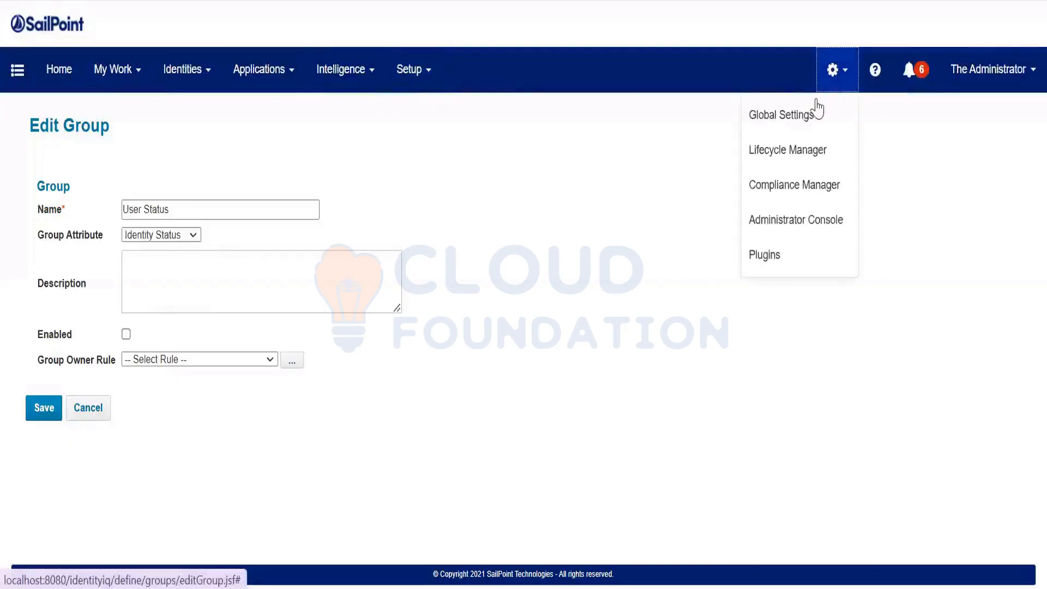
pyautogui.click(815, 112)
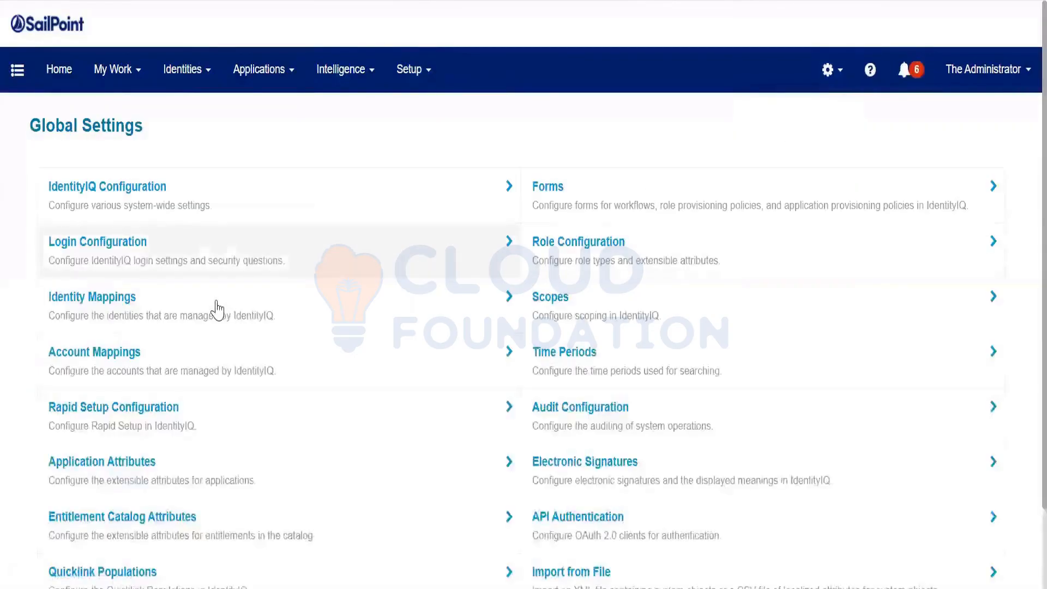
pyautogui.click(189, 287)
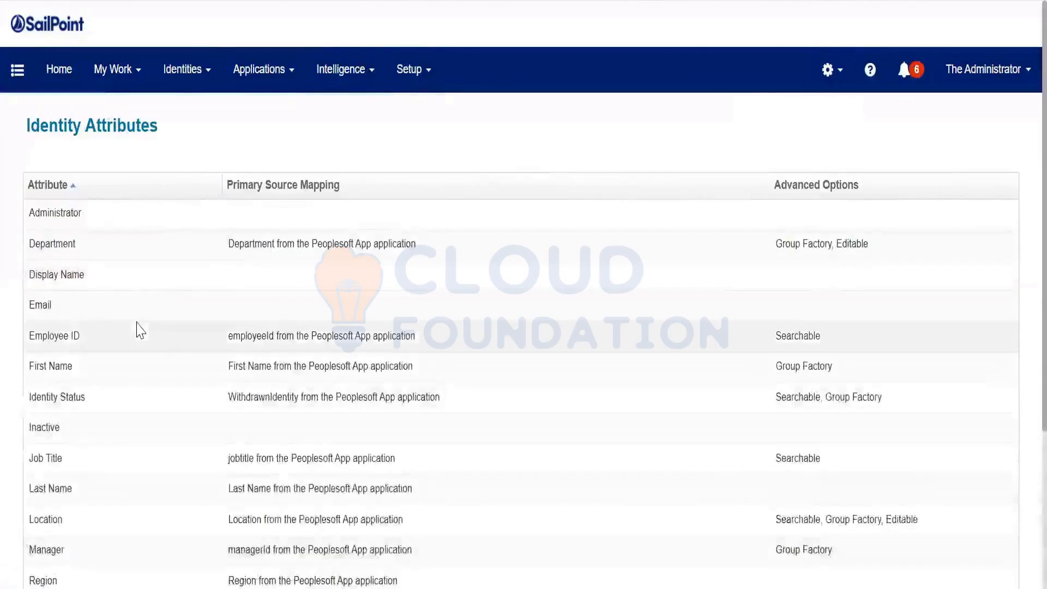
pyautogui.scroll(-2, 141, 330)
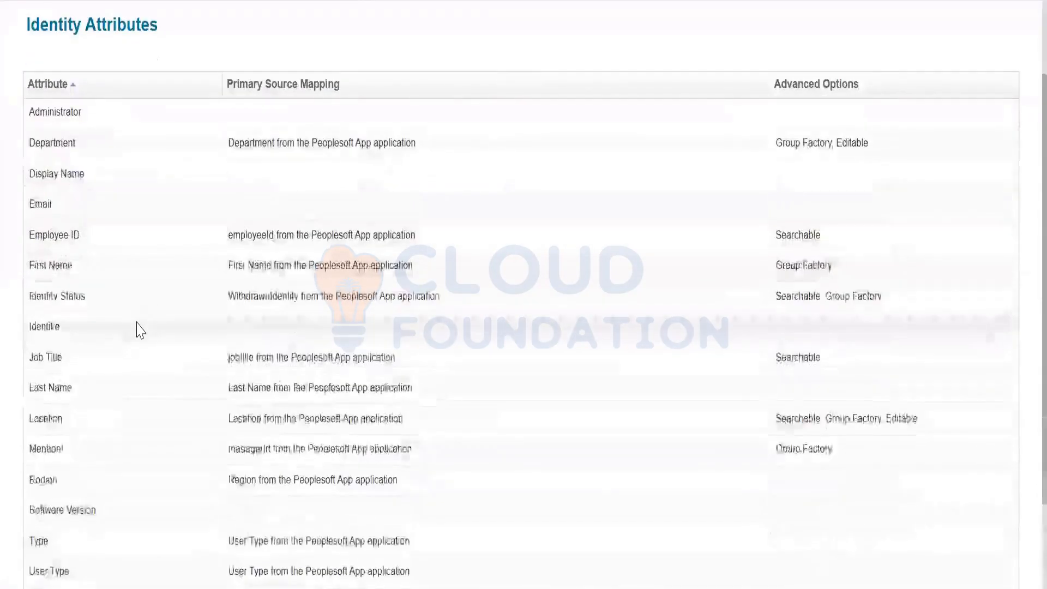
pyautogui.hotkey('ctrl', 'f')
pyautogui.write('Group ')
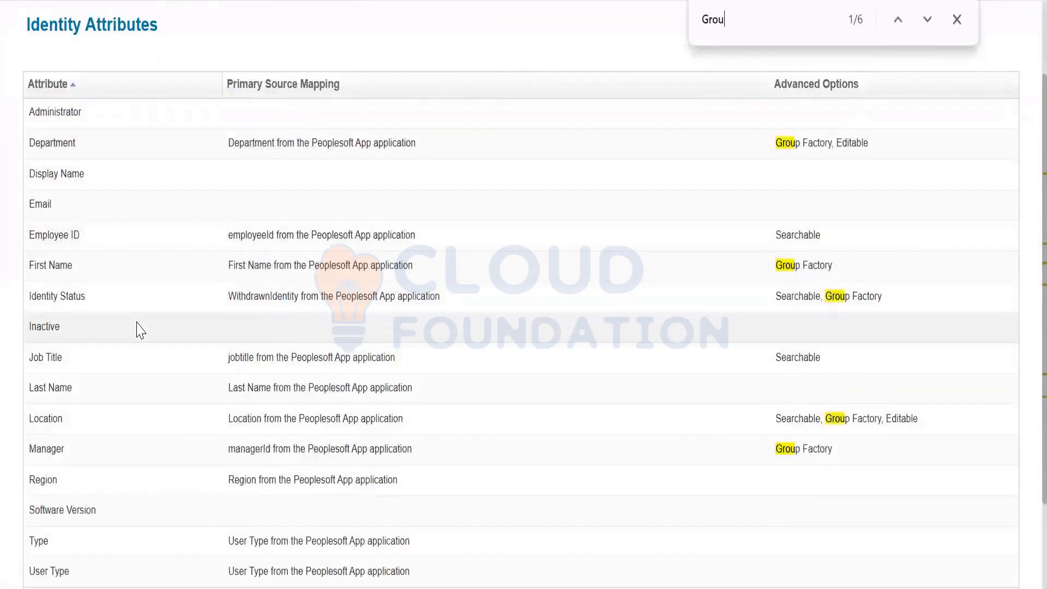
pyautogui.write('Fact')
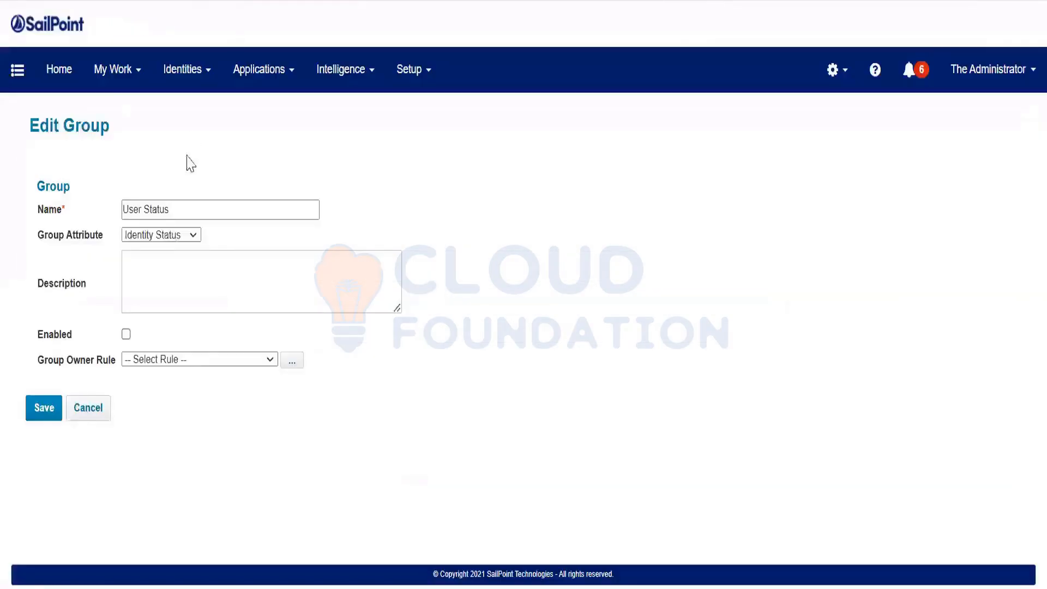
pyautogui.click(170, 236)
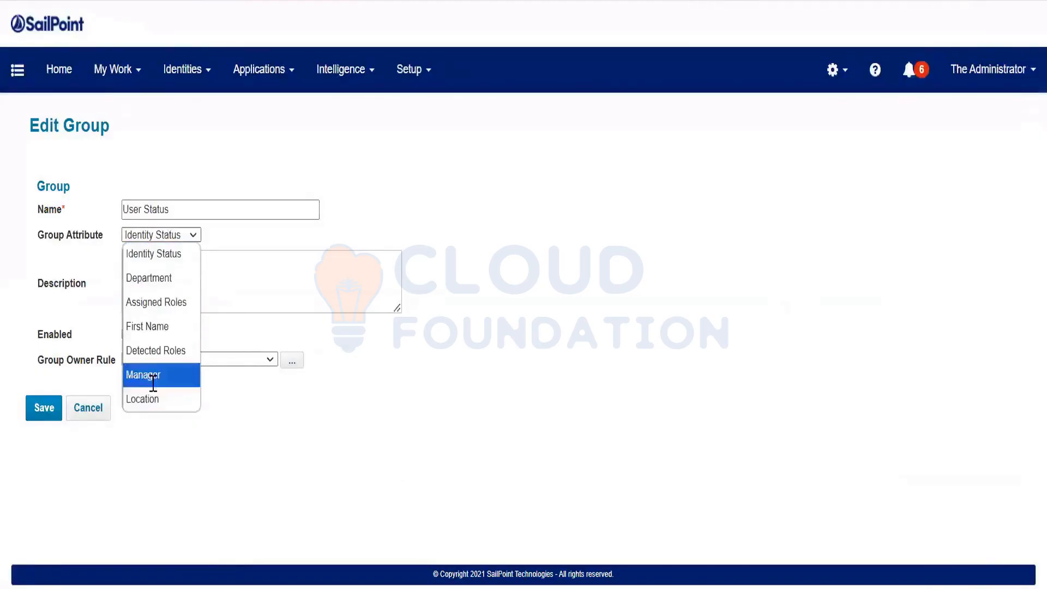
pyautogui.click(153, 254)
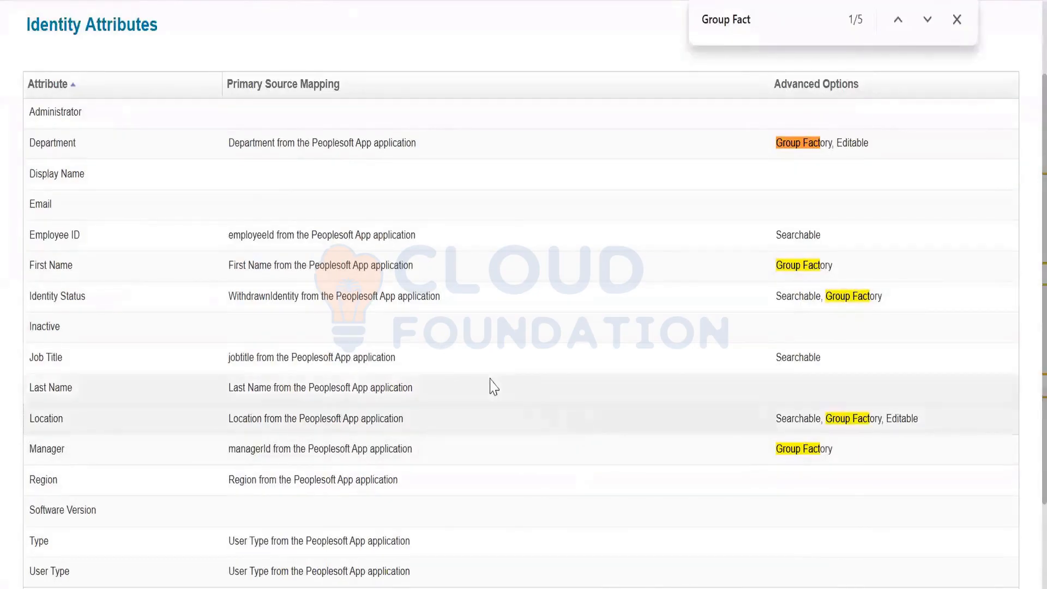
# Untick Group Factory on the Location identity attribute and save the change
pyautogui.press('Escape')
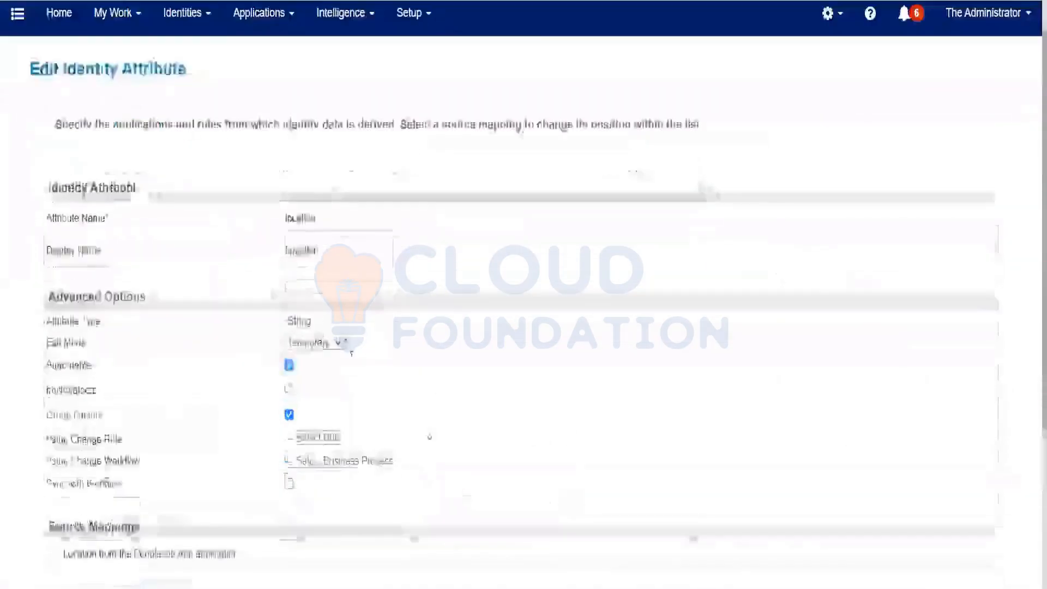
pyautogui.scroll(-3, 89, 292)
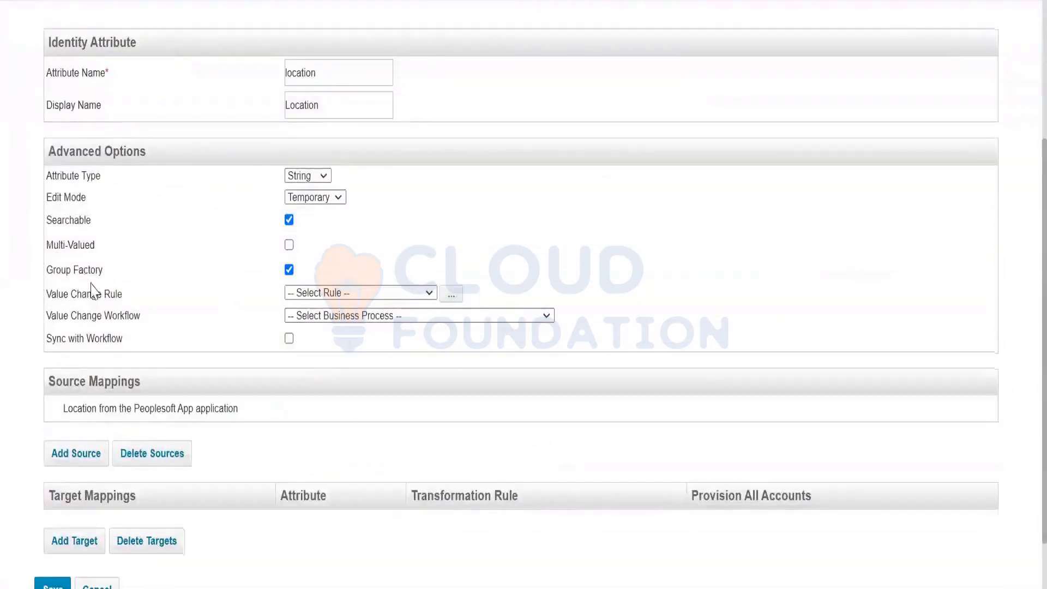
pyautogui.doubleClick(136, 278)
pyautogui.click(289, 269)
pyautogui.scroll(-2, 89, 468)
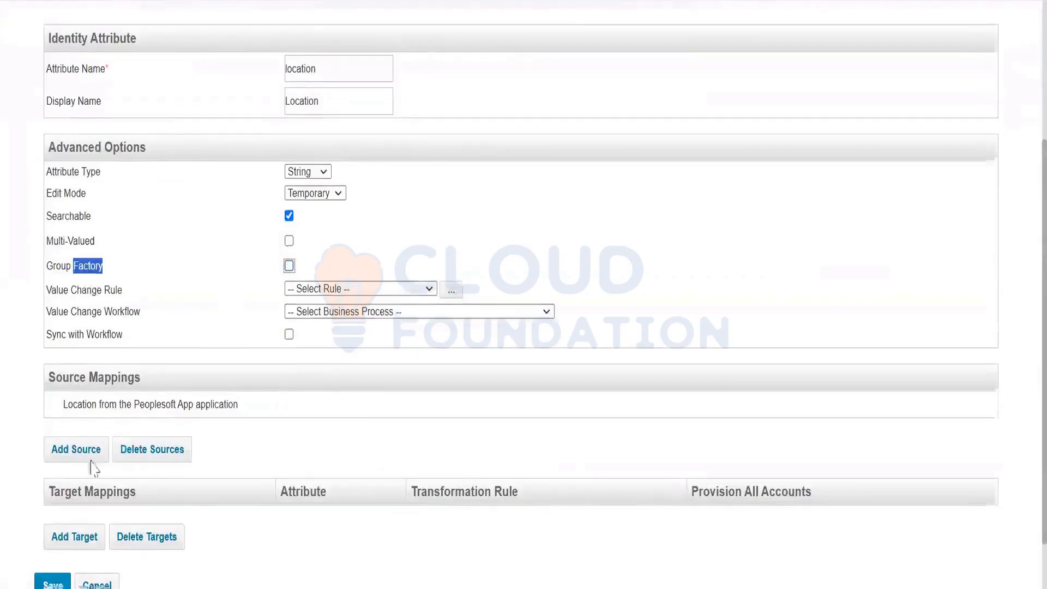
pyautogui.click(53, 522)
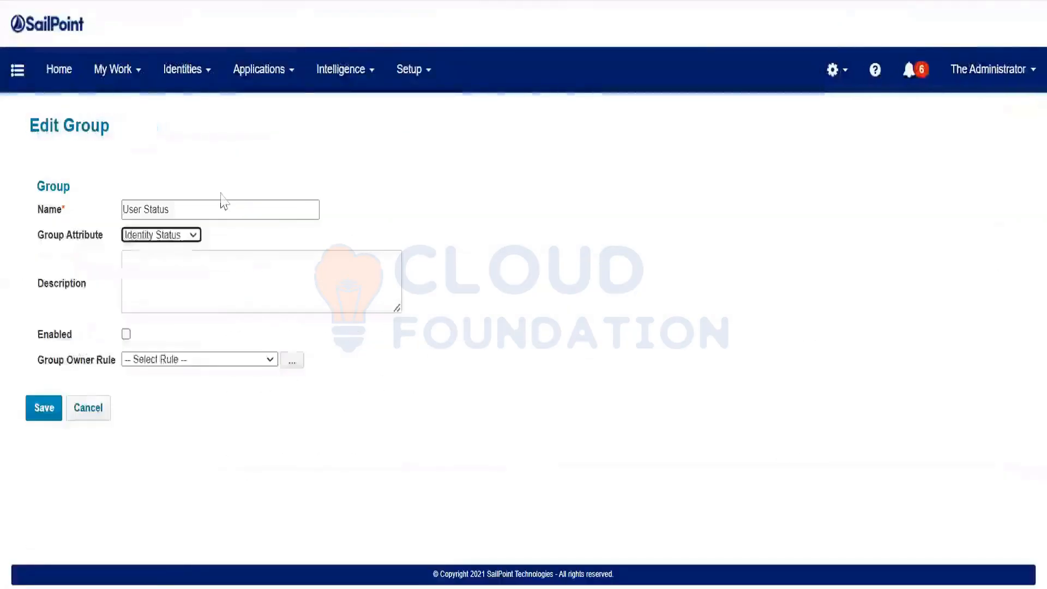
# Confirm Location is no longer offered as a group attribute and re-enter the name 'User Status'
pyautogui.click(178, 236)
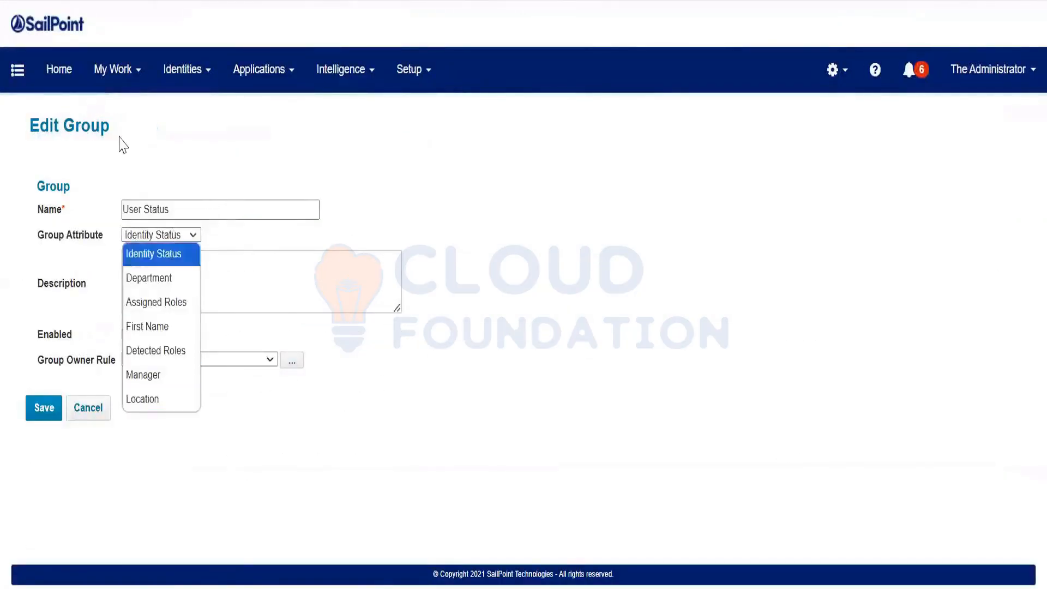
pyautogui.click(120, 137)
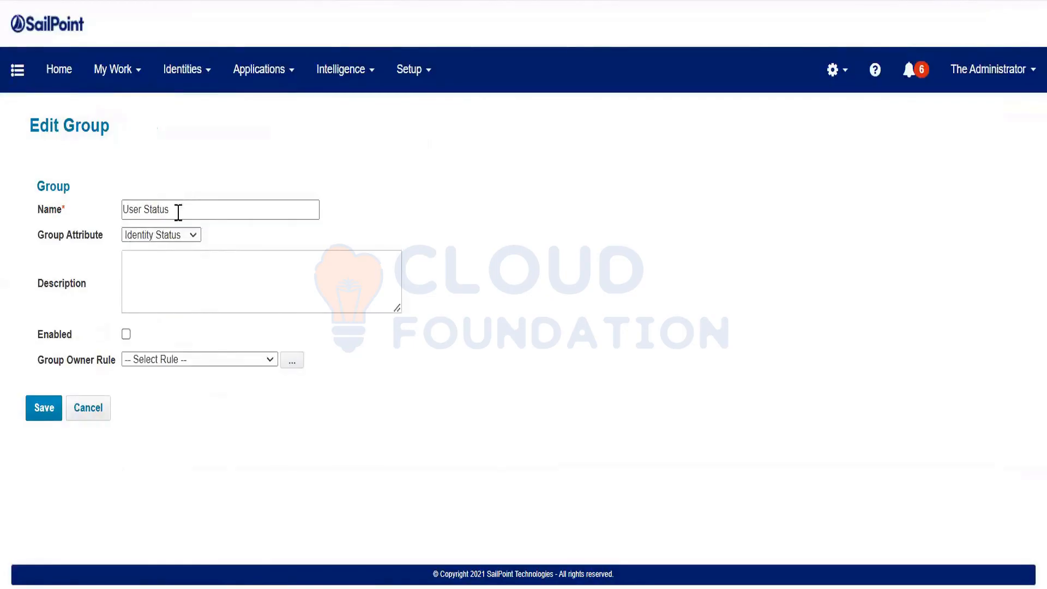
pyautogui.hotkey('ctrl', 'a')
pyautogui.press('BackSpace')
pyautogui.click(163, 239)
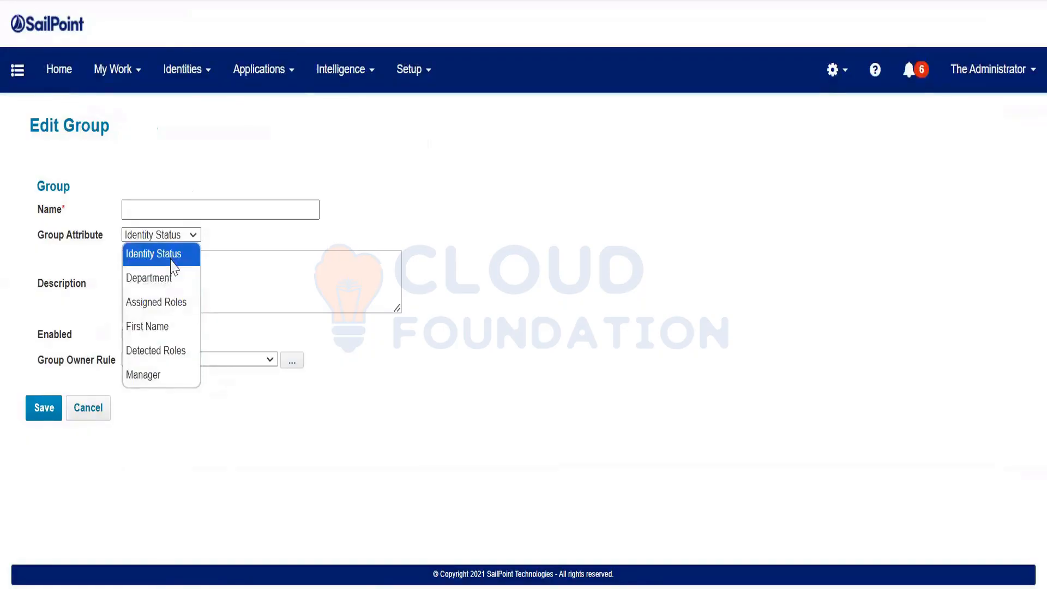
pyautogui.click(164, 213)
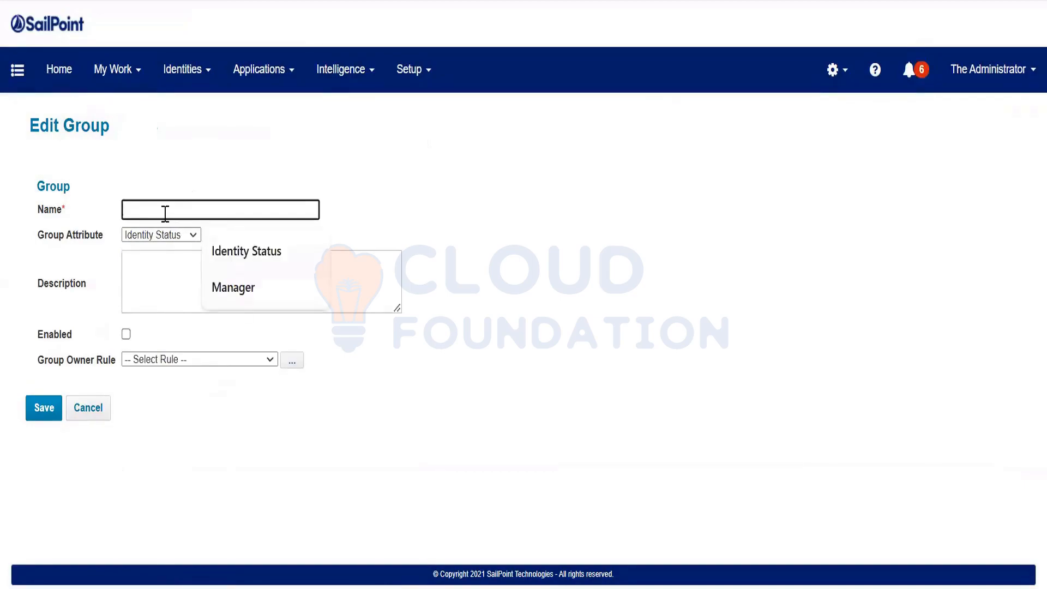
pyautogui.write('User St')
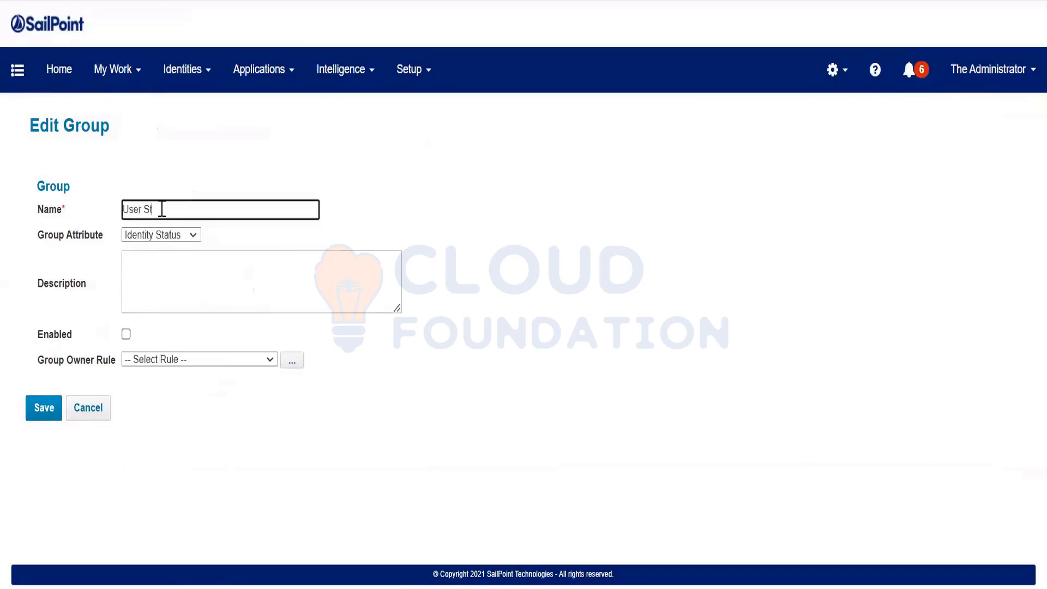
pyautogui.write('atus')
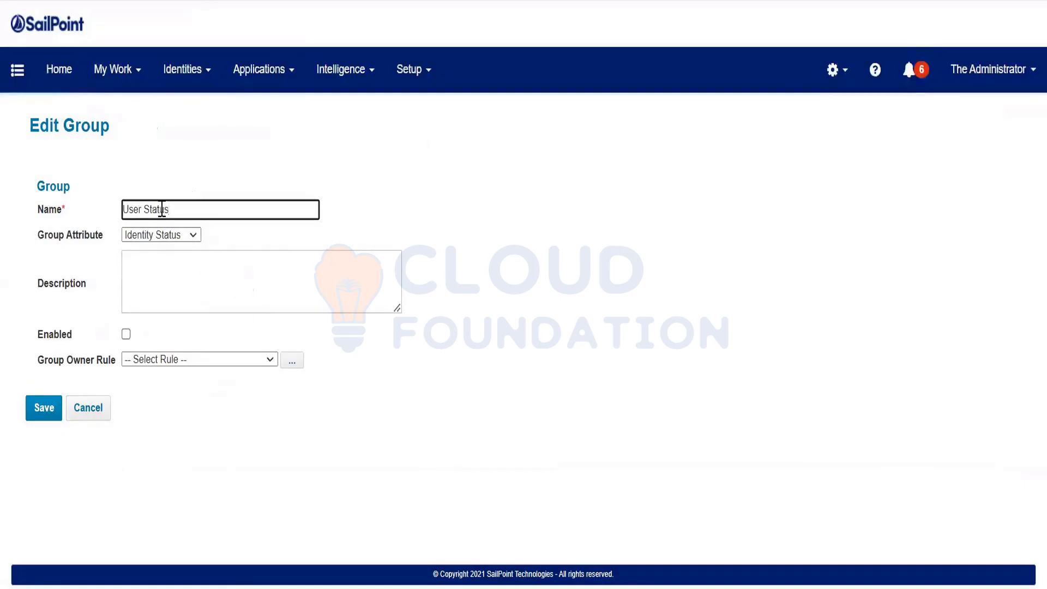
# Copy the name into Description, tick Enabled, and choose the Example Group Owner Assignment rule, viewing its code
pyautogui.hotkey('ctrl', 'a')
pyautogui.hotkey('ctrl', 'c')
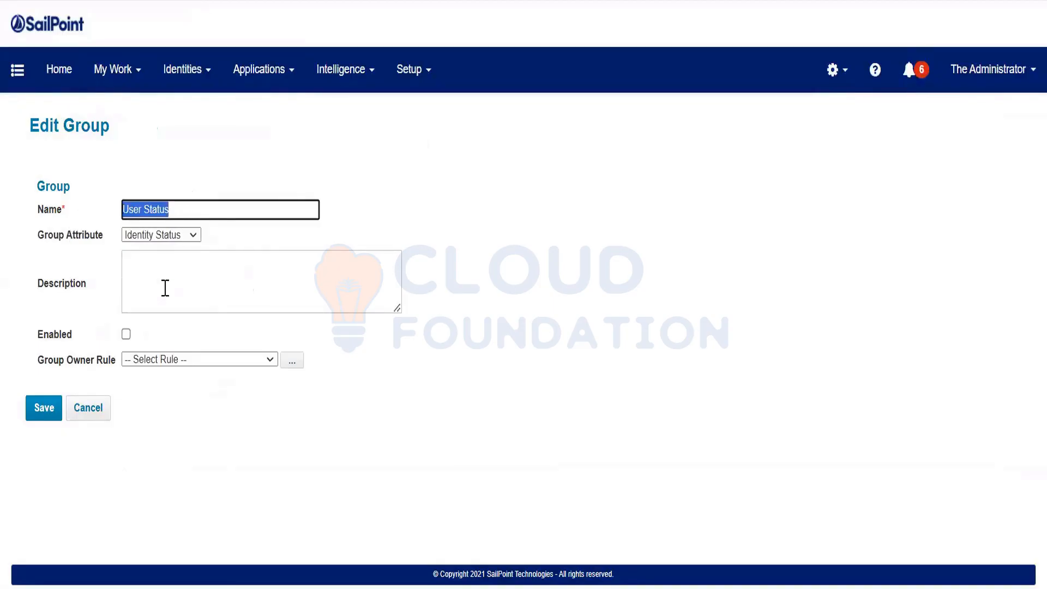
pyautogui.click(165, 287)
pyautogui.hotkey('ctrl', 'v')
pyautogui.click(126, 333)
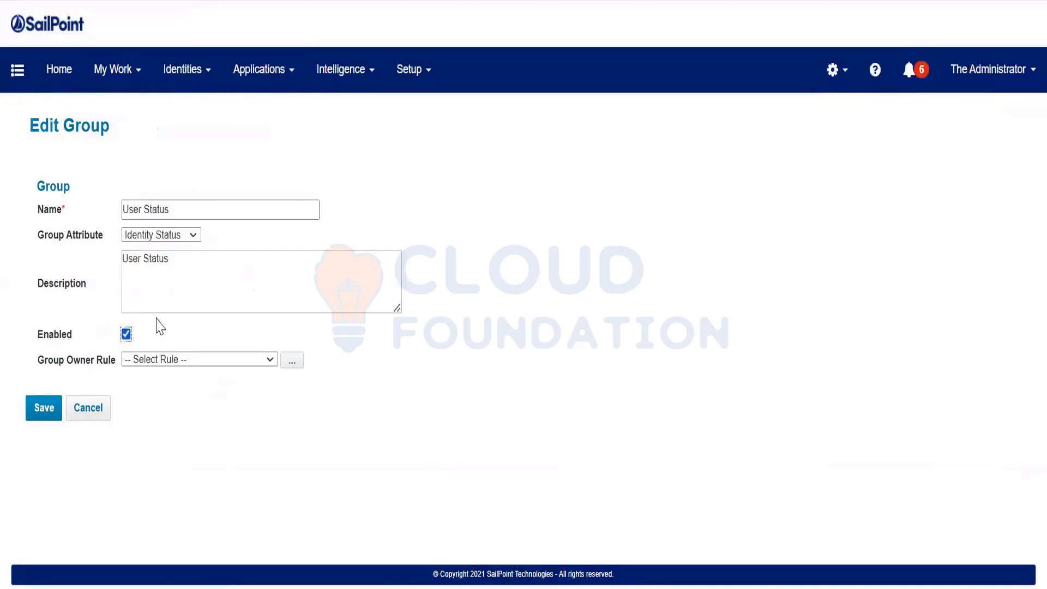
pyautogui.click(151, 361)
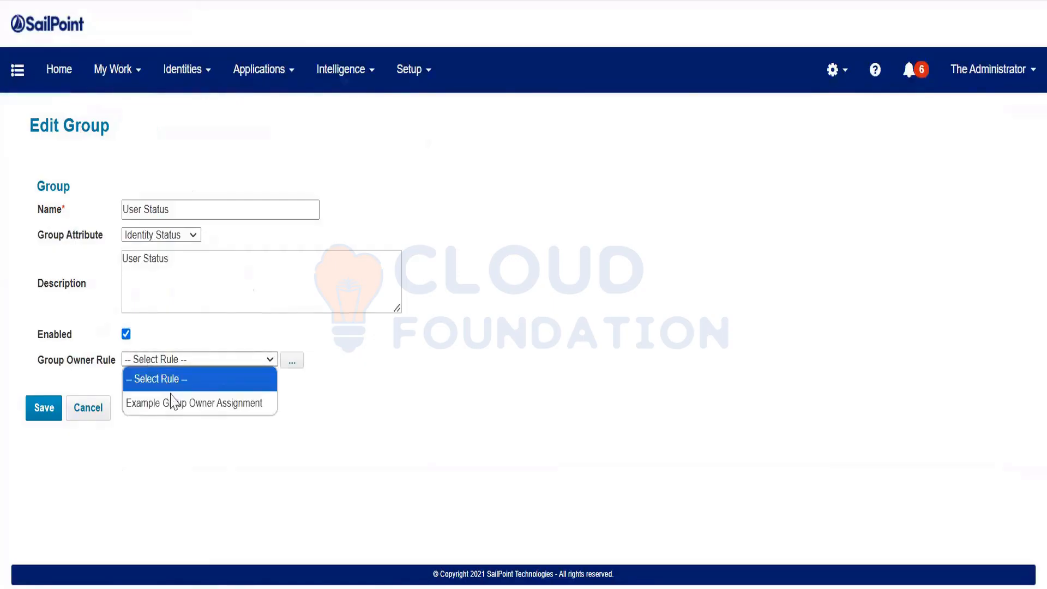
pyautogui.click(180, 403)
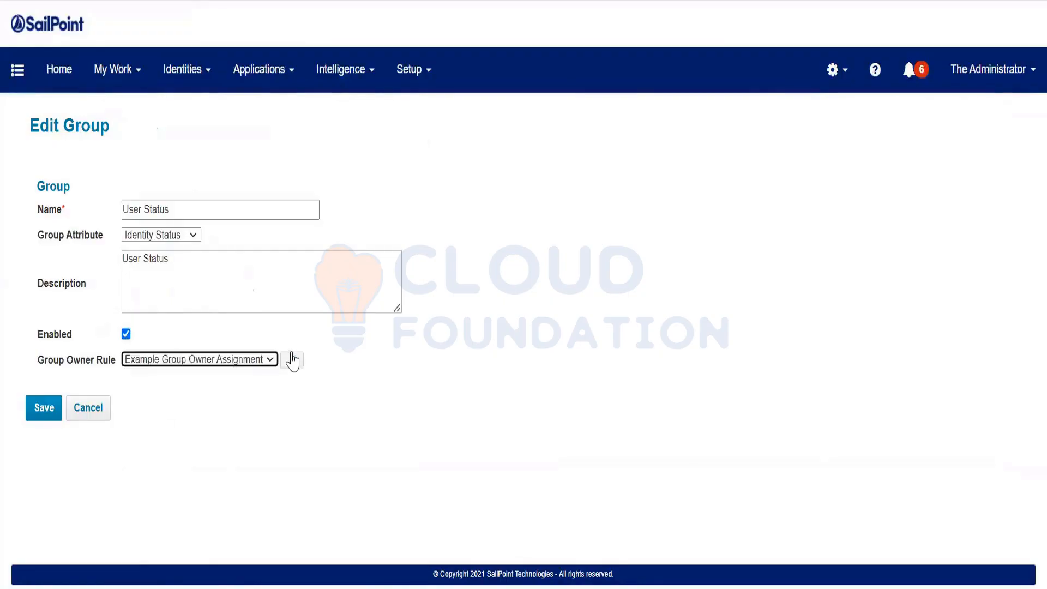
pyautogui.click(291, 359)
pyautogui.moveTo(345, 100); pyautogui.dragTo(208, 69)
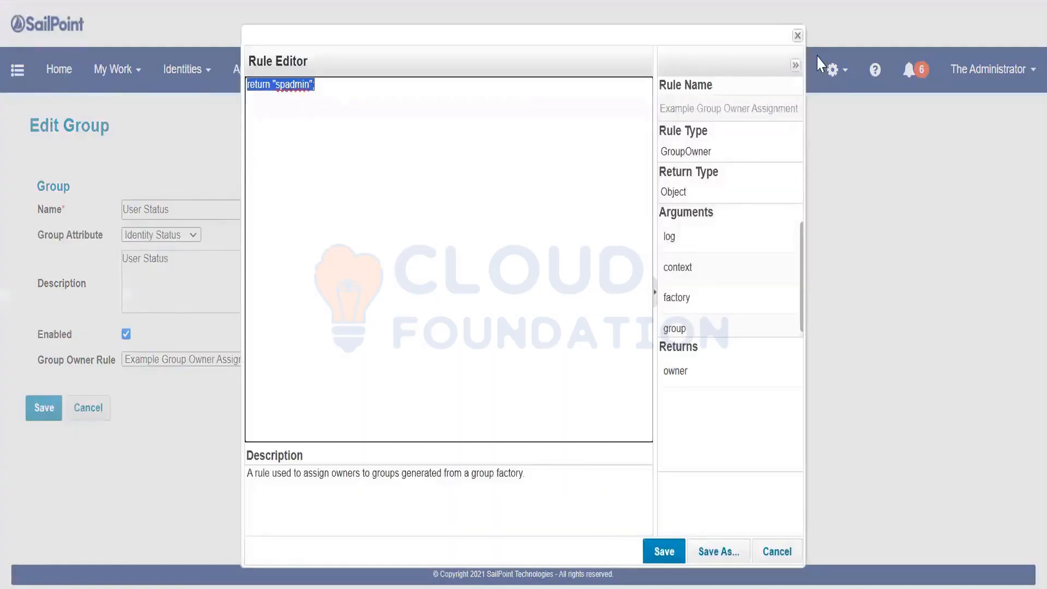
pyautogui.click(797, 36)
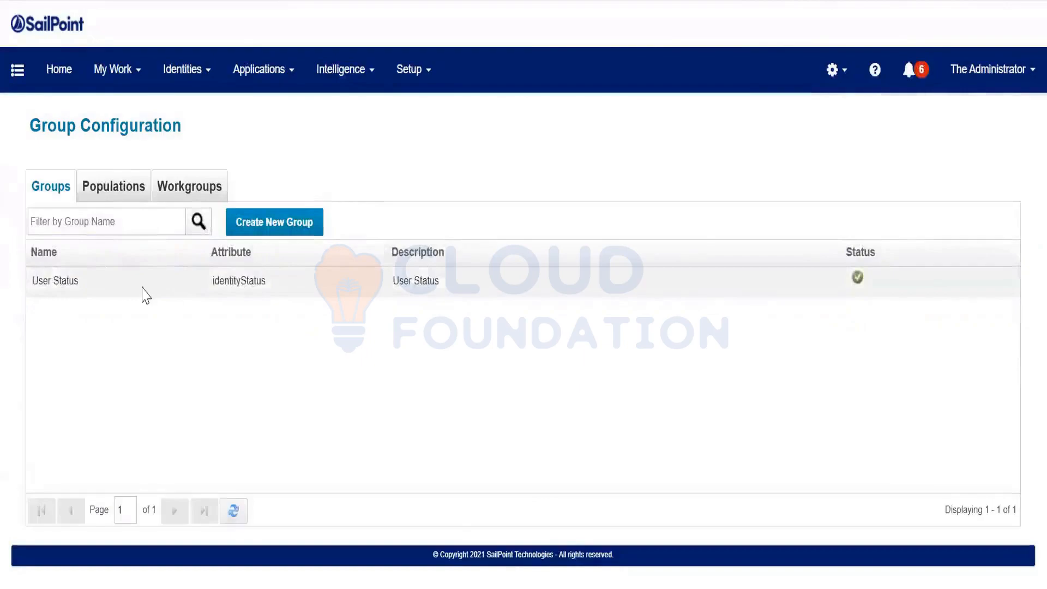
# Run the Refresh Groups task in the background from the Tasks page
pyautogui.click(142, 289)
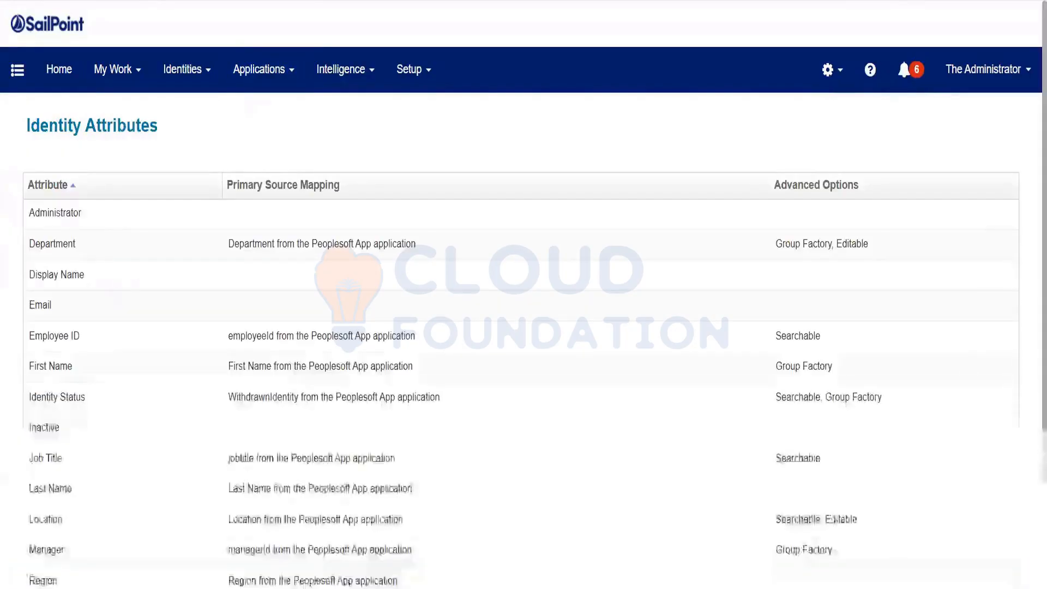
pyautogui.click(413, 70)
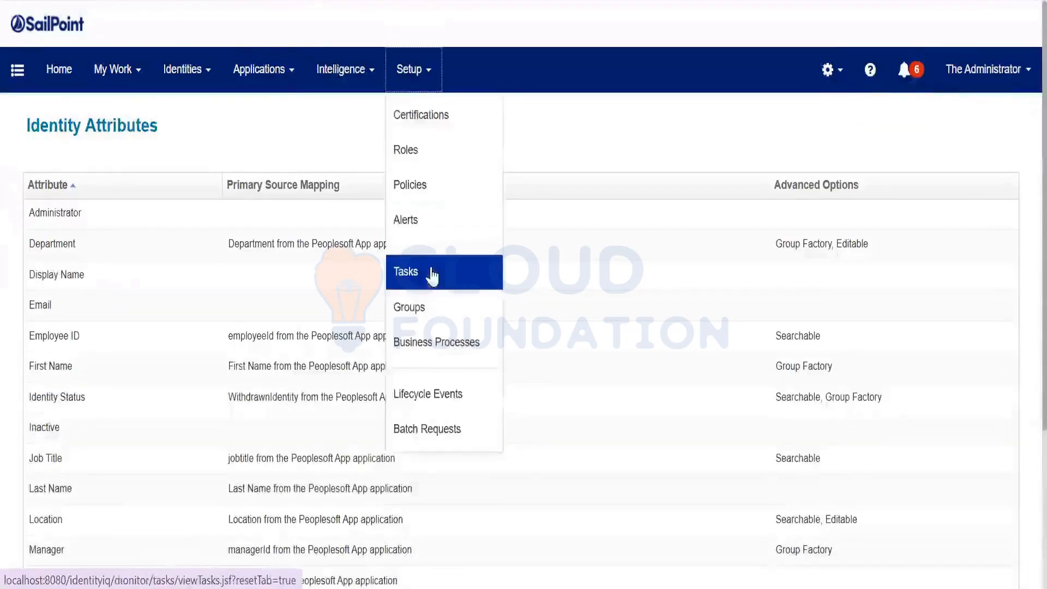
pyautogui.click(432, 274)
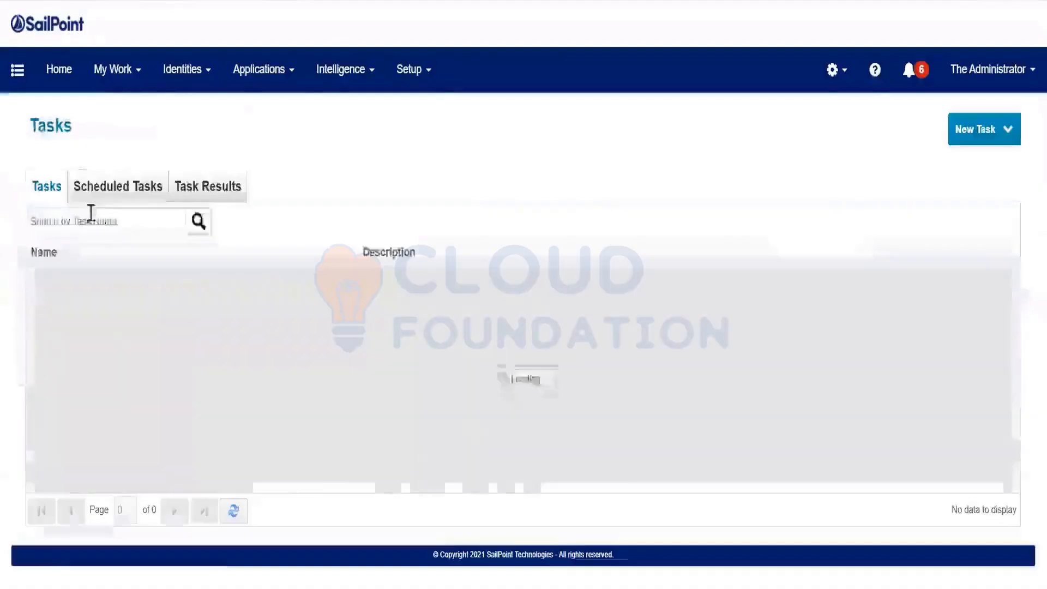
pyautogui.click(89, 219)
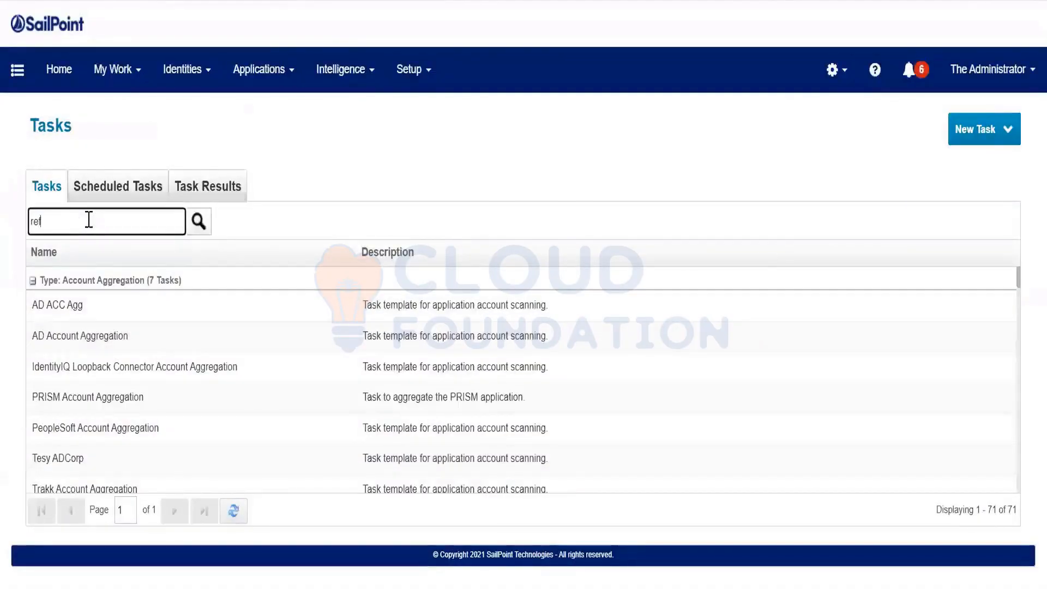
pyautogui.press('Return')
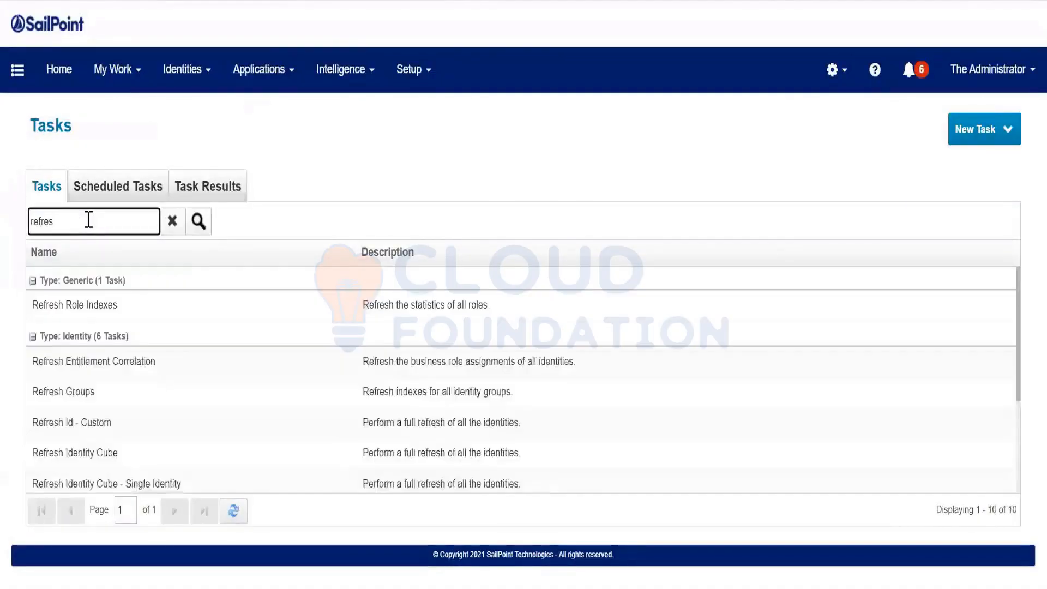
pyautogui.rightClick(62, 384)
pyautogui.click(104, 447)
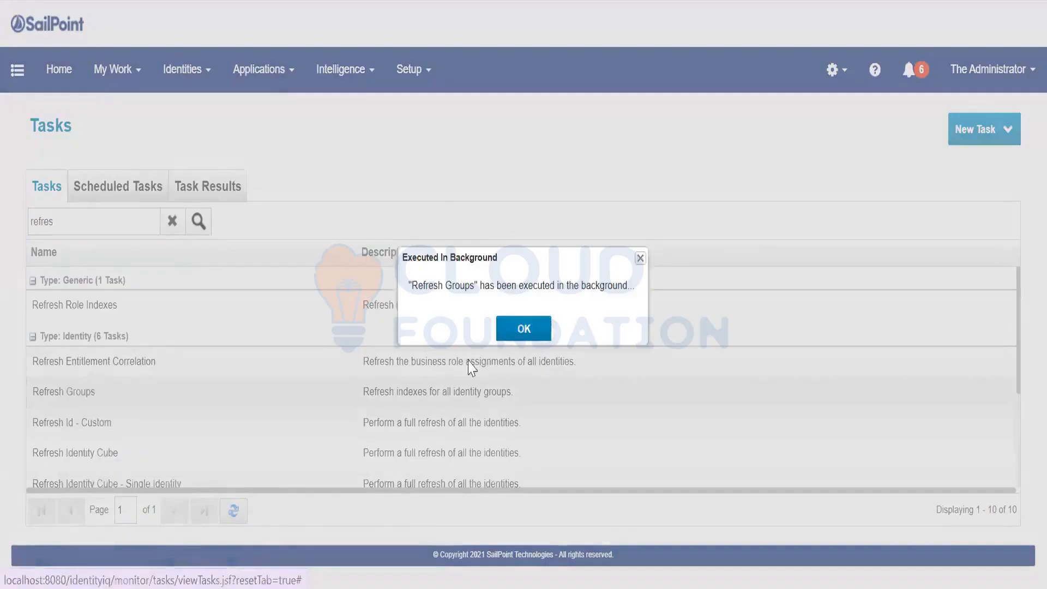
pyautogui.click(517, 330)
# Filter Task Results for 'refres' to find the Refresh Groups result
pyautogui.click(232, 198)
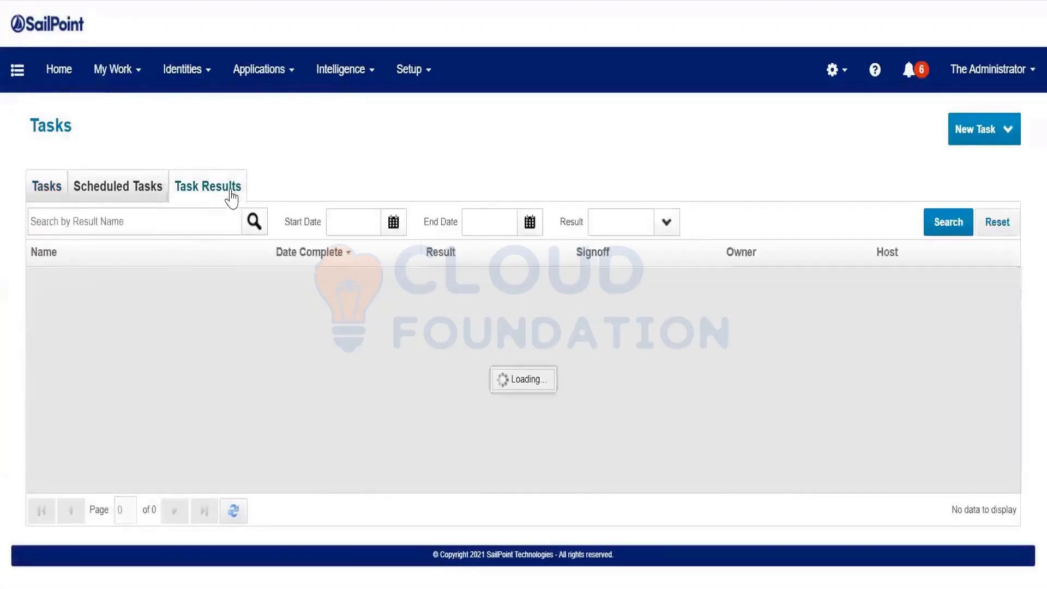
pyautogui.click(179, 226)
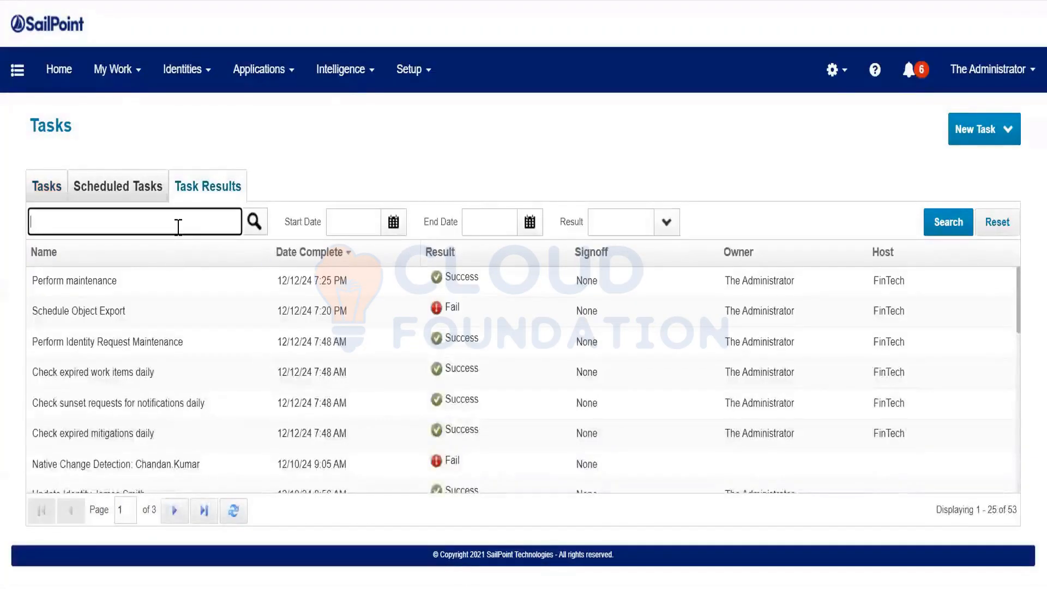
pyautogui.write('refres')
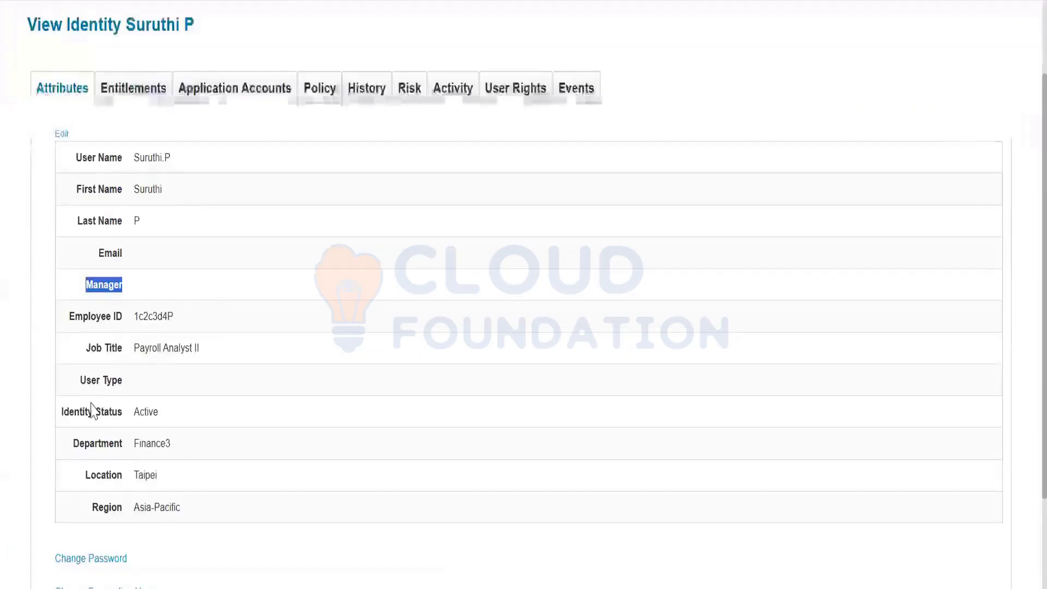
# Review the identity's Identity Status (Active) and Manager attributes
pyautogui.moveTo(68, 412); pyautogui.dragTo(159, 412)
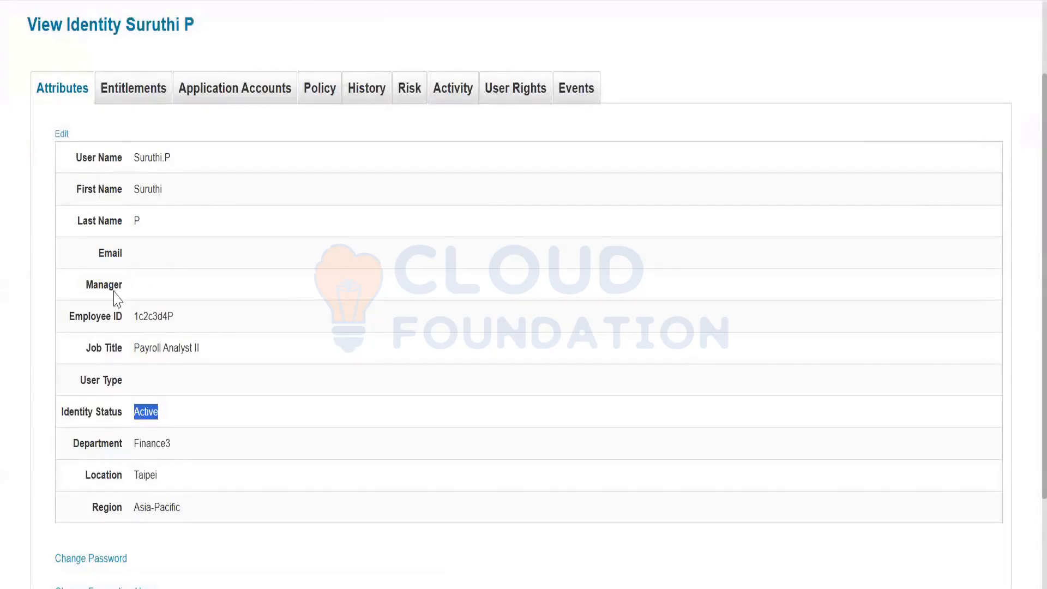
pyautogui.doubleClick(93, 286)
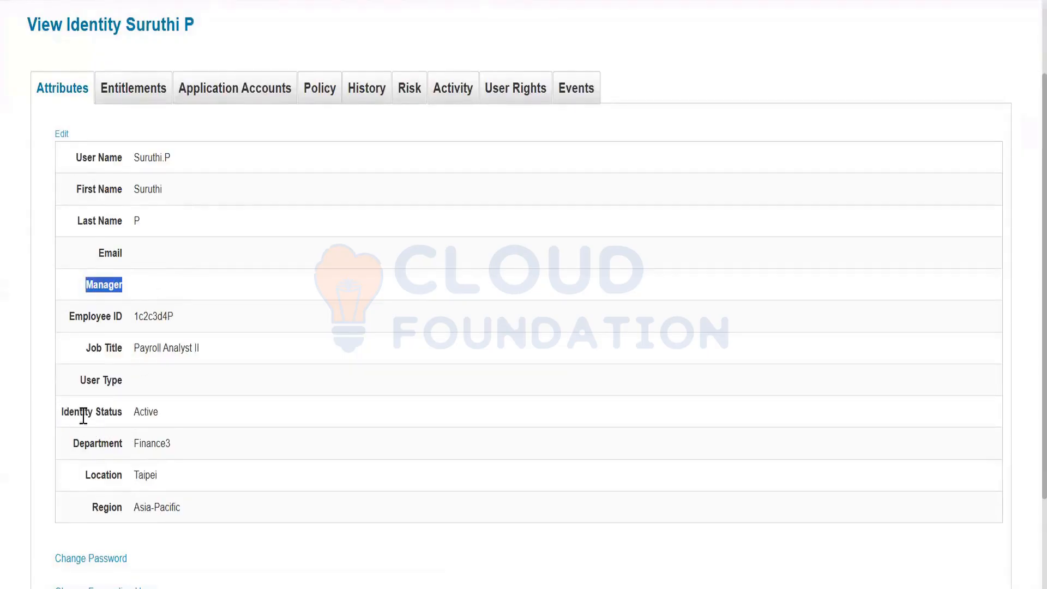
pyautogui.click(156, 416)
pyautogui.doubleClick(157, 416)
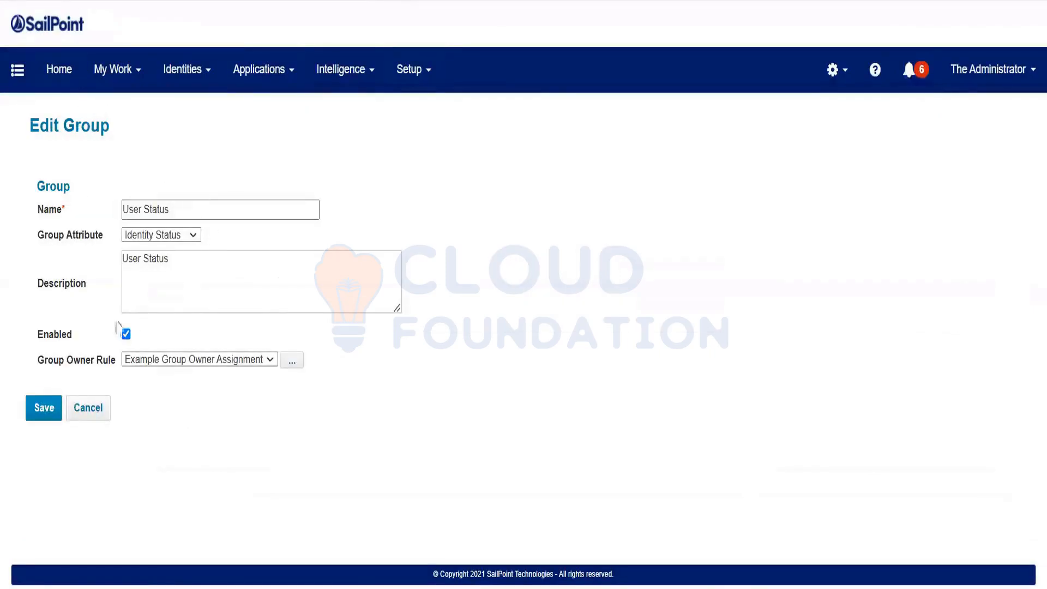
# Open the No User Status subgroup and scroll through its 19 members
pyautogui.scroll(-2, 203, 533)
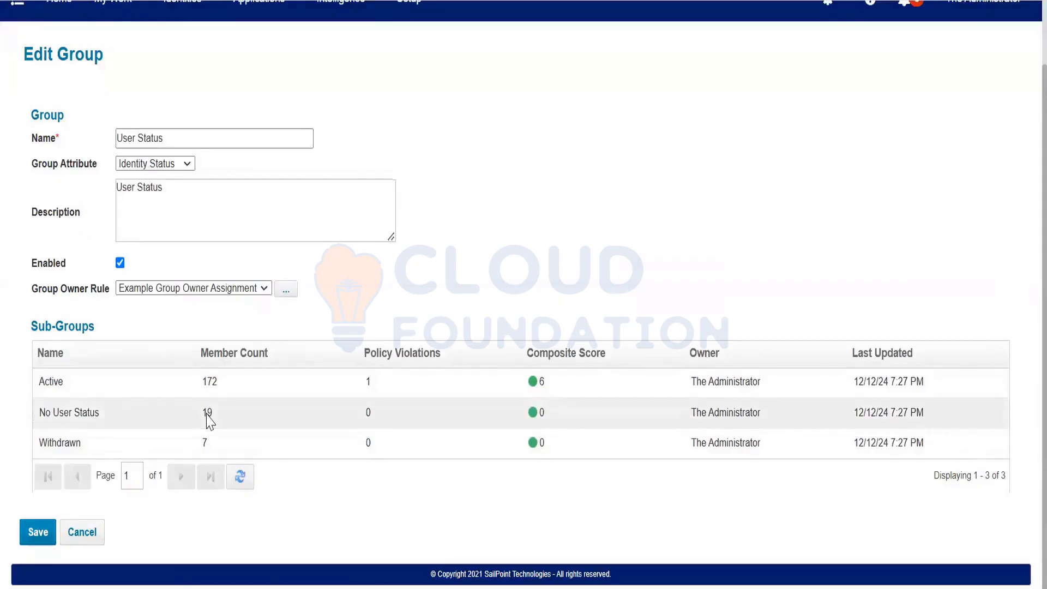
pyautogui.click(174, 416)
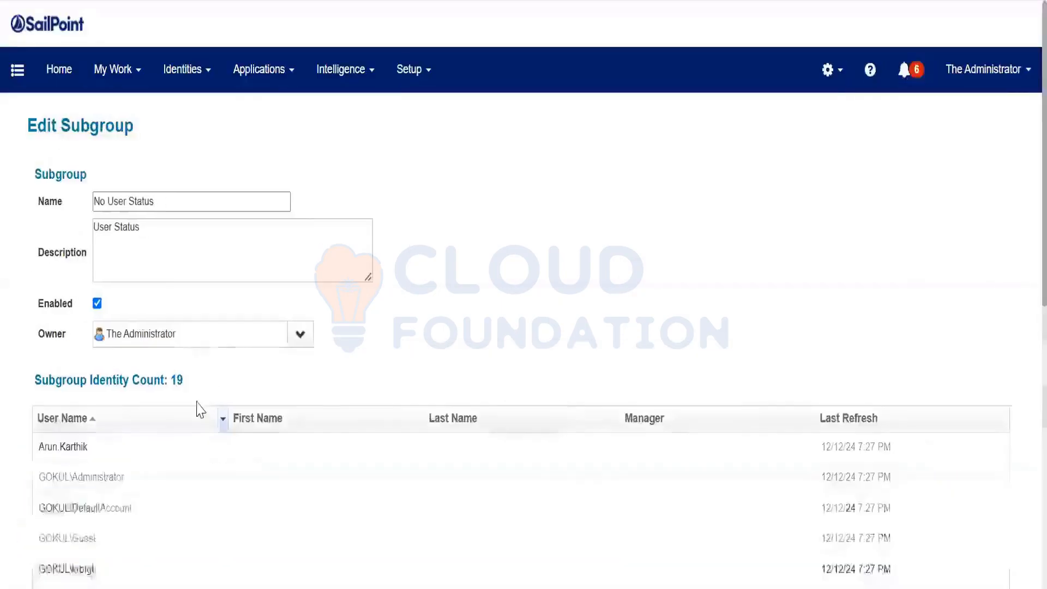
pyautogui.scroll(-3, 198, 409)
pyautogui.scroll(-4, 171, 416)
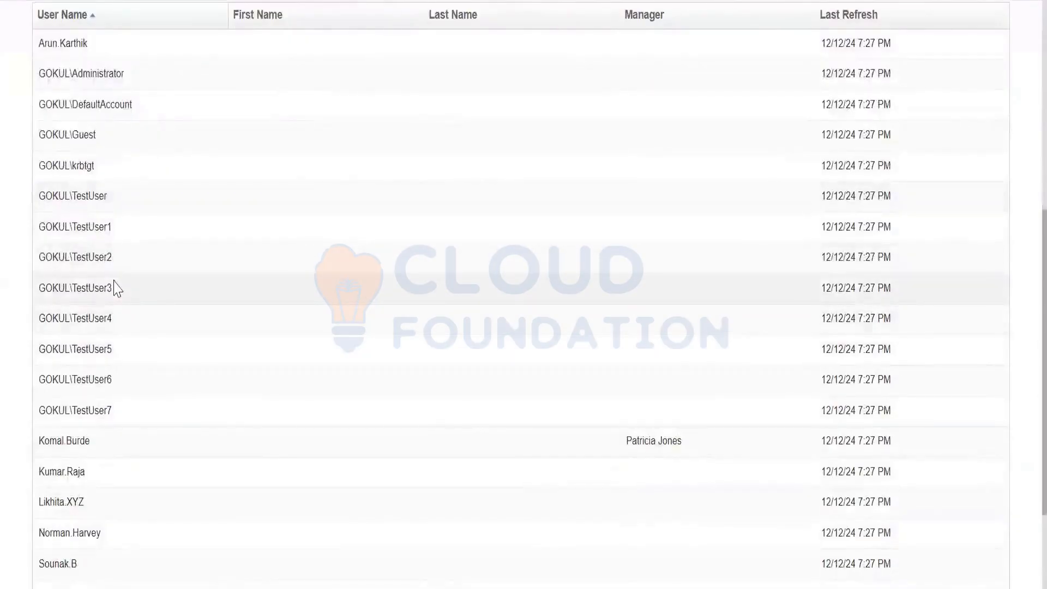
pyautogui.scroll(2, 129, 318)
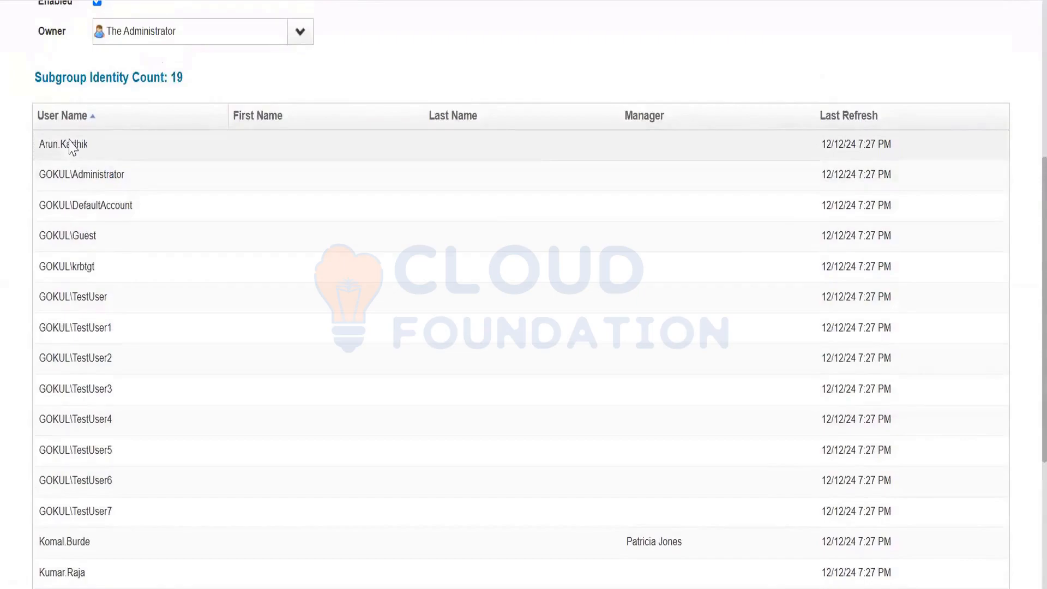
# Open the first member, view its Application Accounts, and return to its Identity Status attribute
pyautogui.click(71, 146)
pyautogui.scroll(-2, 107, 153)
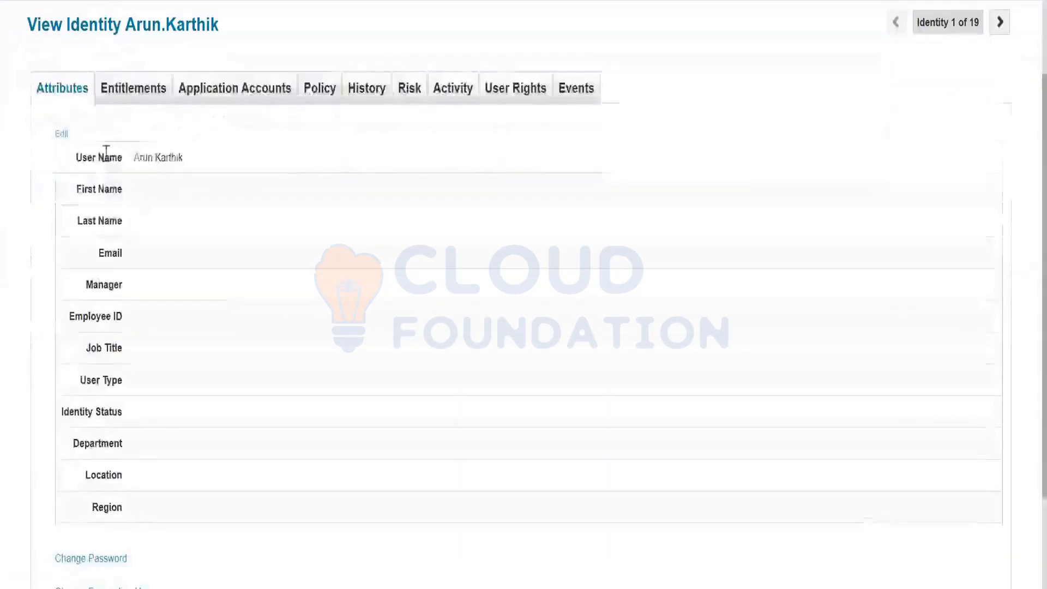
pyautogui.click(232, 92)
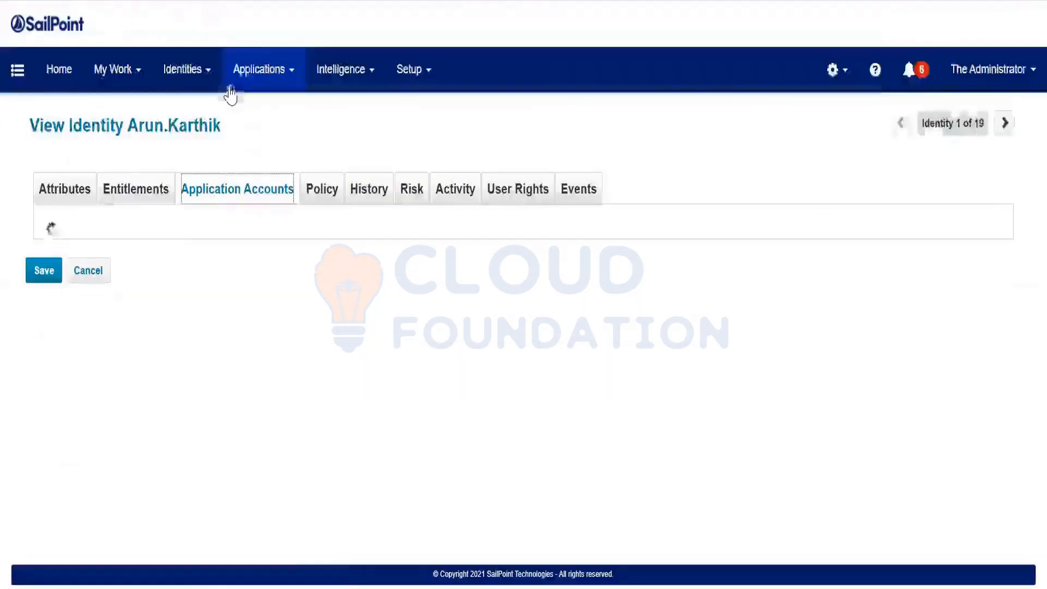
pyautogui.click(43, 192)
pyautogui.scroll(-2, 82, 406)
pyautogui.moveTo(82, 406); pyautogui.dragTo(358, 428)
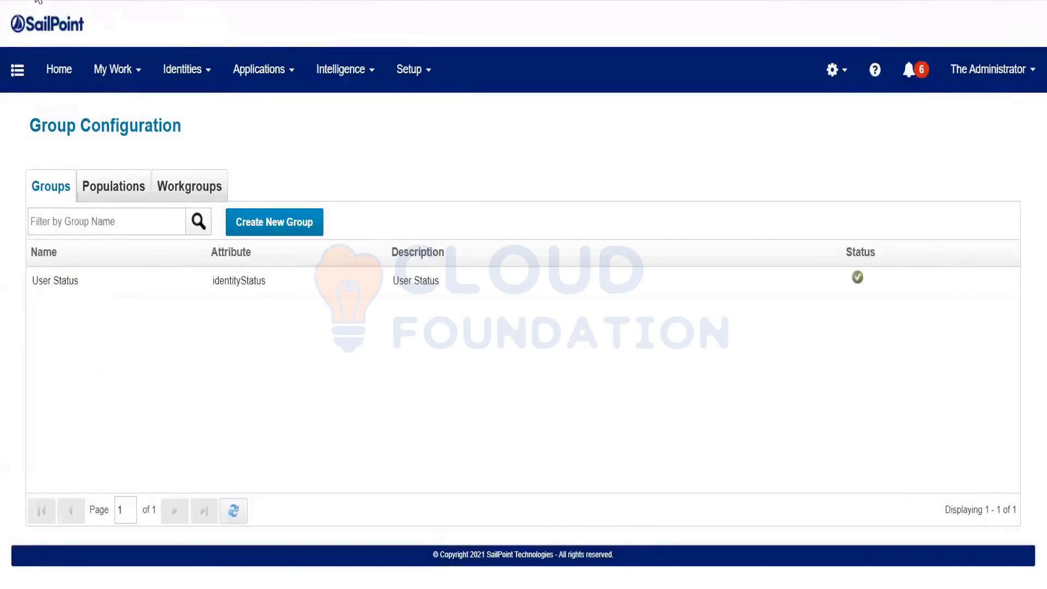
pyautogui.click(112, 191)
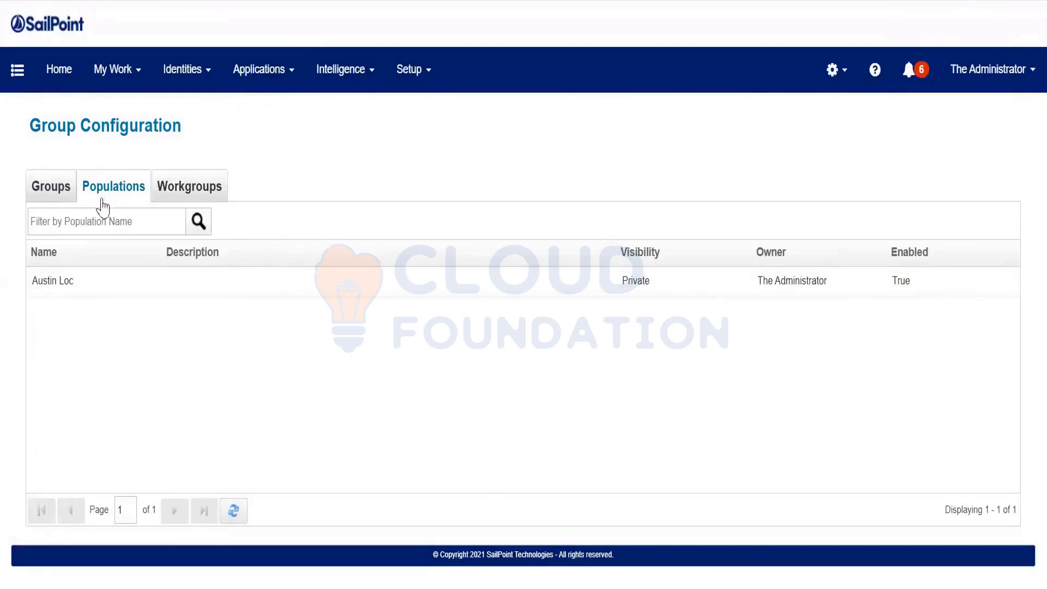
pyautogui.click(58, 197)
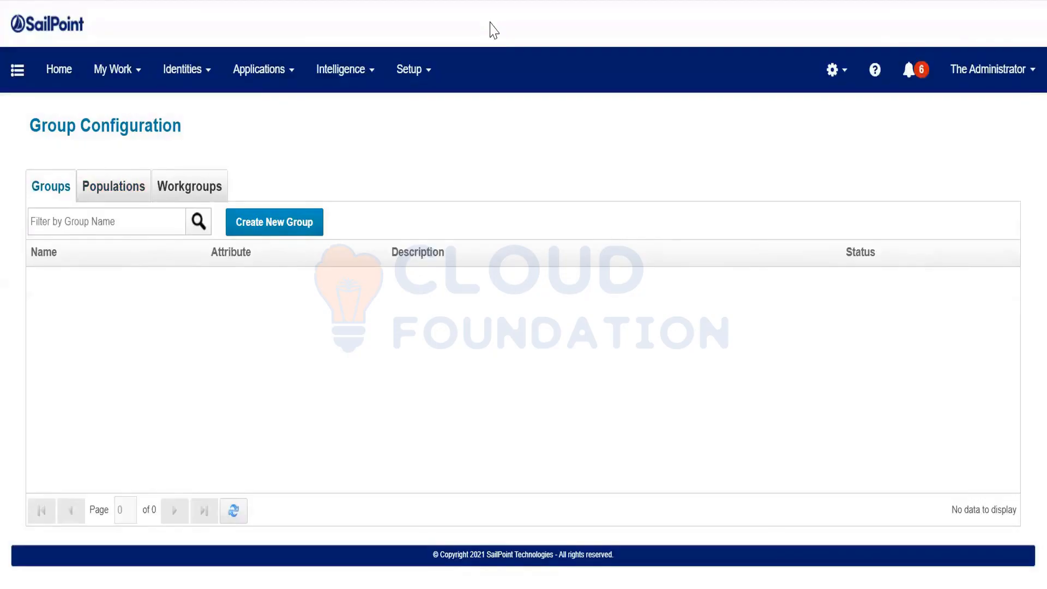
pyautogui.click(120, 188)
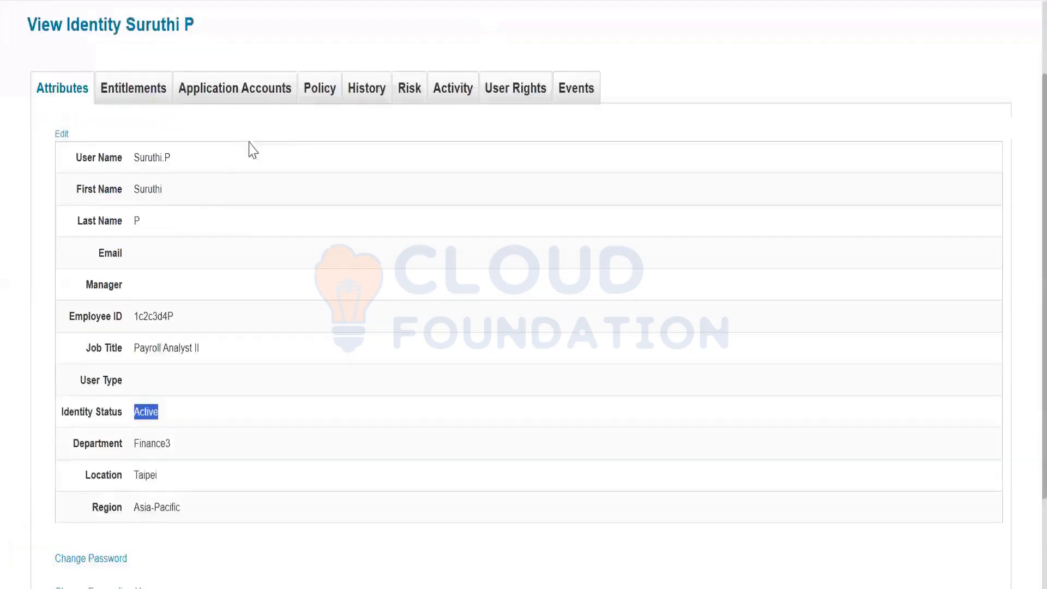
pyautogui.scroll(2, 346, 178)
# Open the Advanced Analytics identity search and set the job title to AP Accounting Manager
pyautogui.click(333, 90)
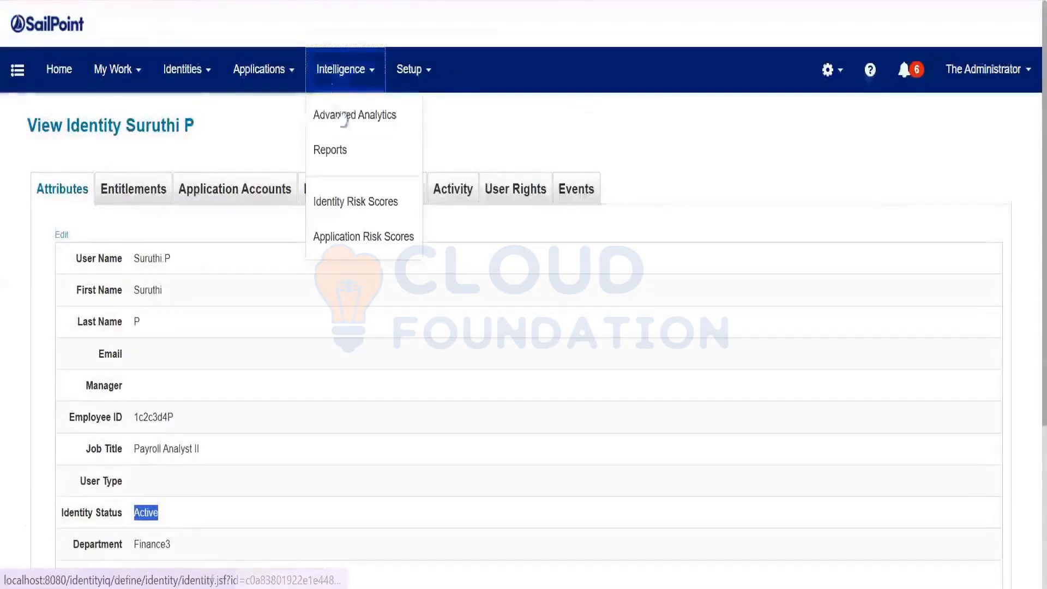
pyautogui.click(343, 112)
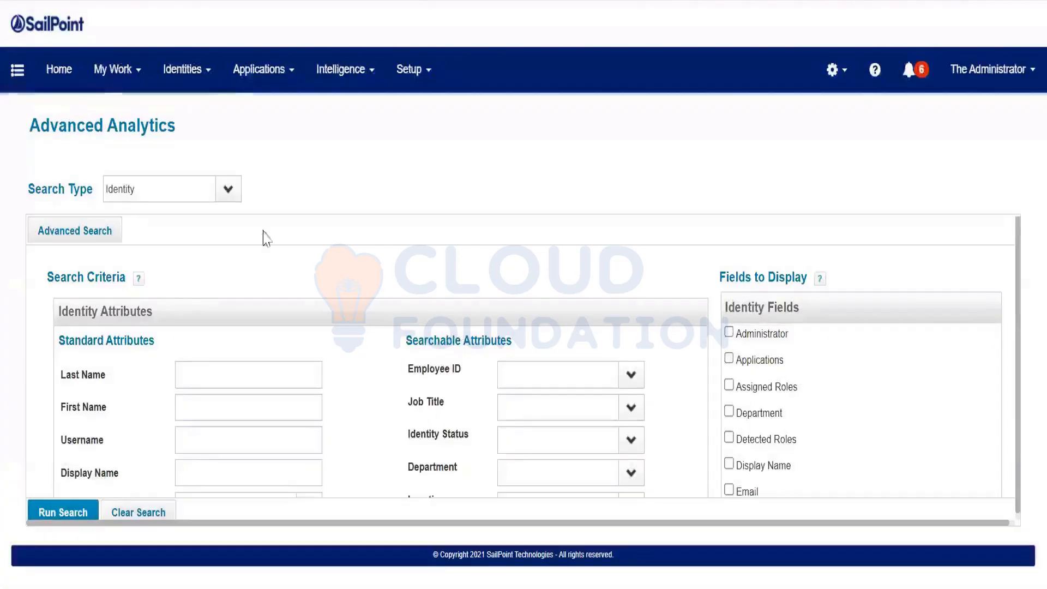
pyautogui.scroll(-3, 338, 341)
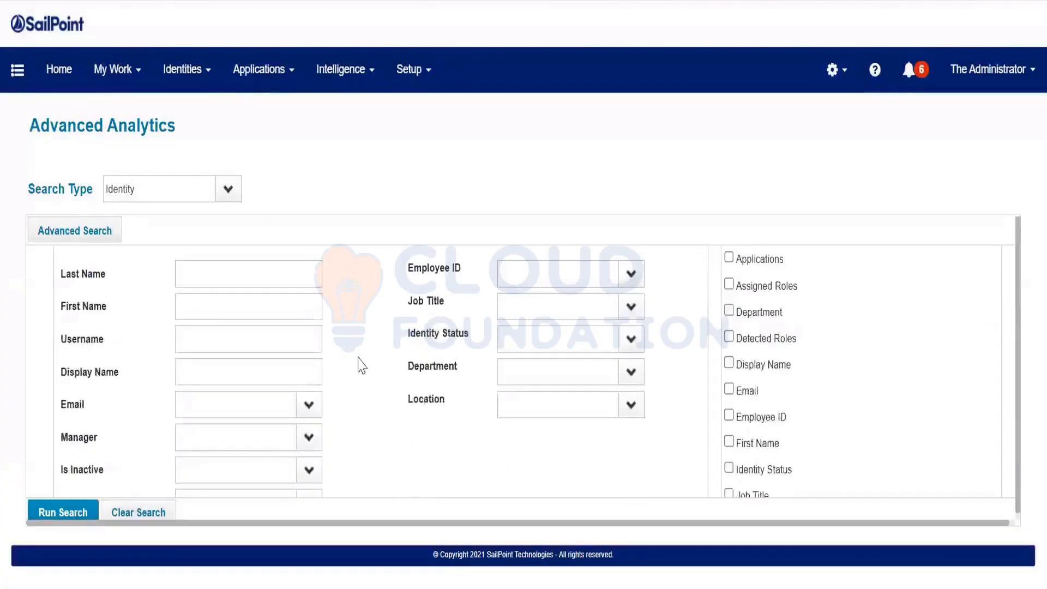
pyautogui.click(631, 373)
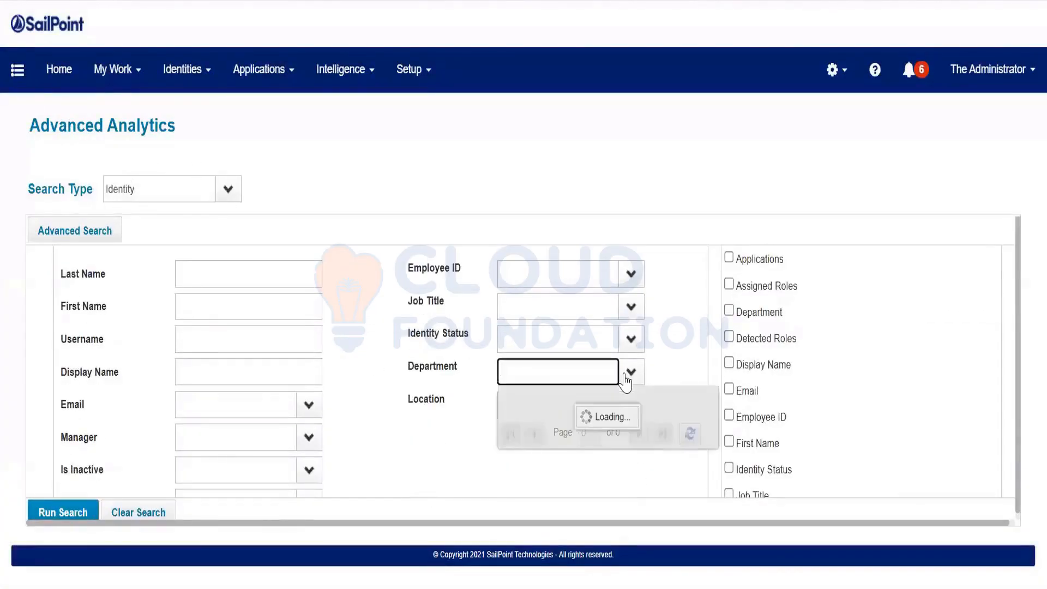
pyautogui.click(459, 378)
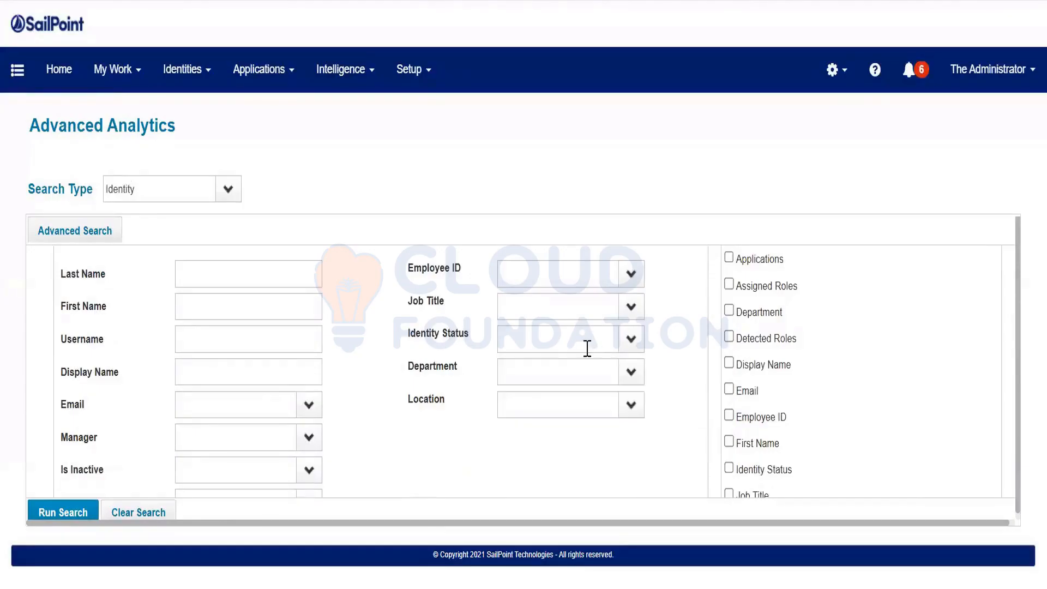
pyautogui.click(630, 310)
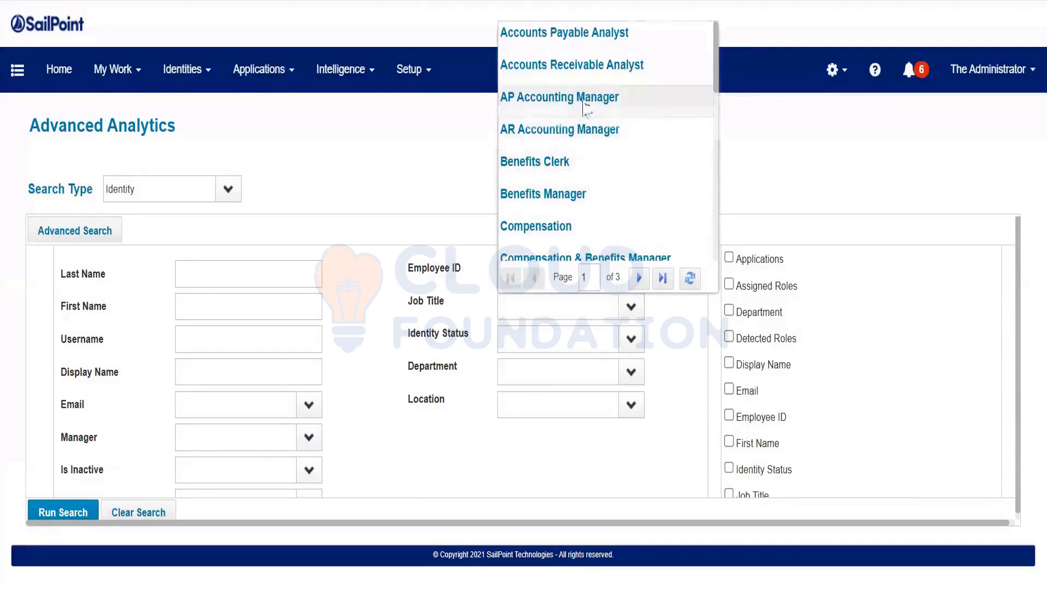
pyautogui.click(583, 108)
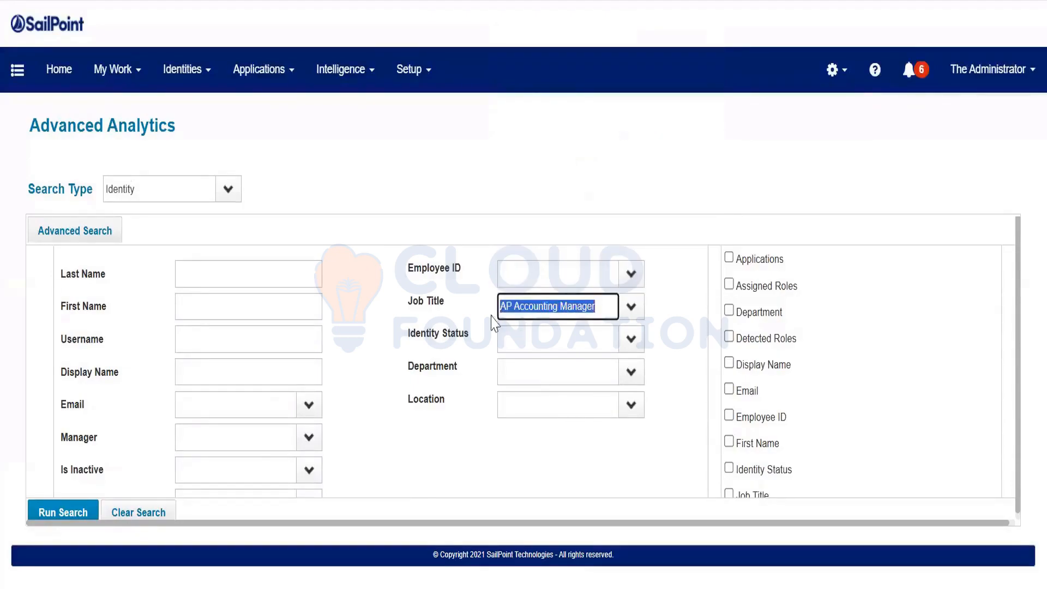
# Filter by the Peoplesoft App application and run the search, which returns one identity
pyautogui.scroll(-2, 278, 394)
pyautogui.click(309, 337)
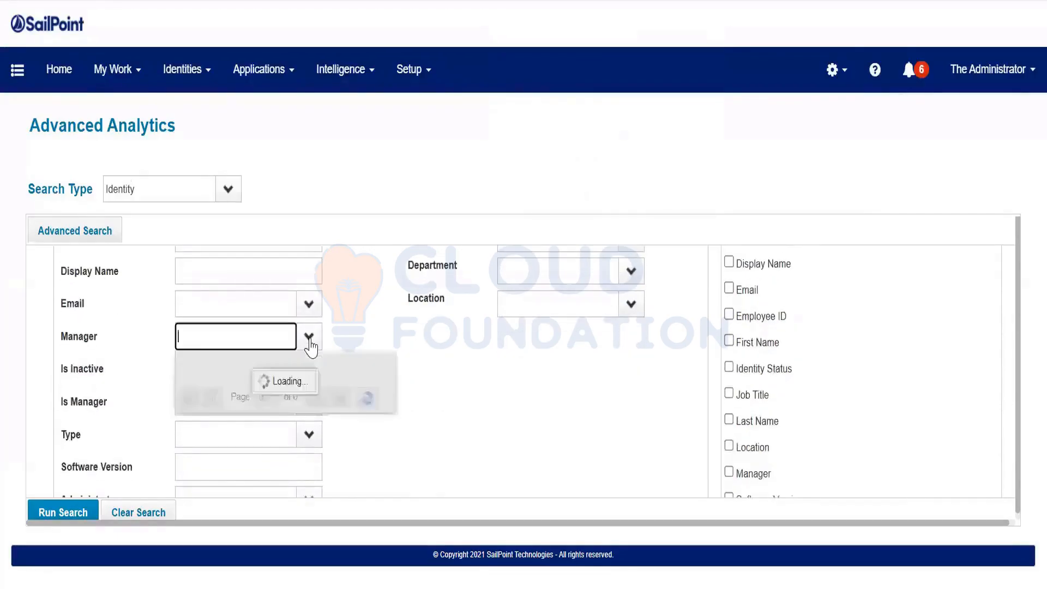
pyautogui.click(334, 367)
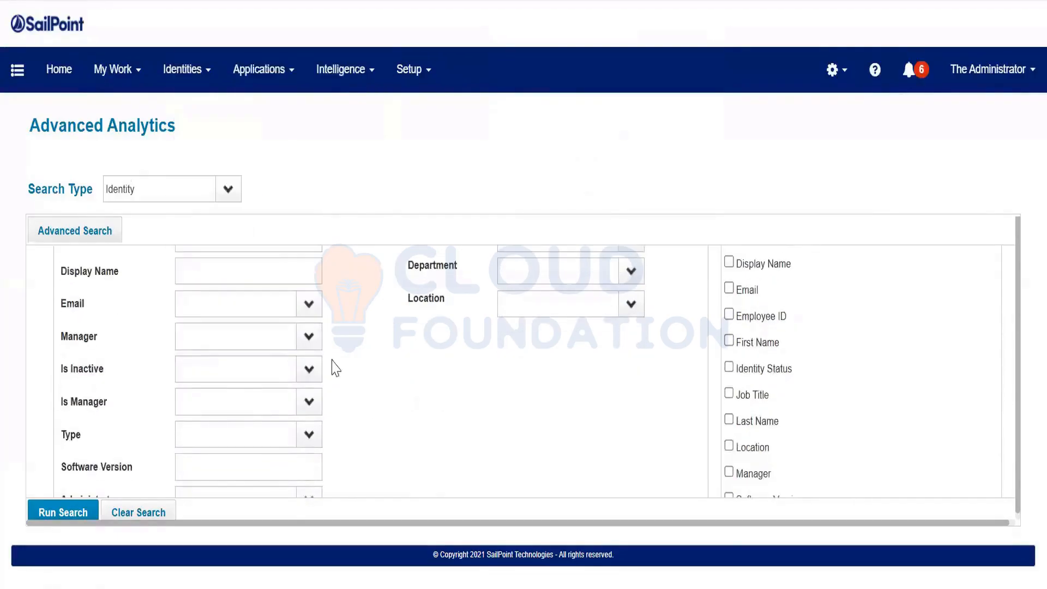
pyautogui.click(293, 324)
pyautogui.scroll(-3, 413, 443)
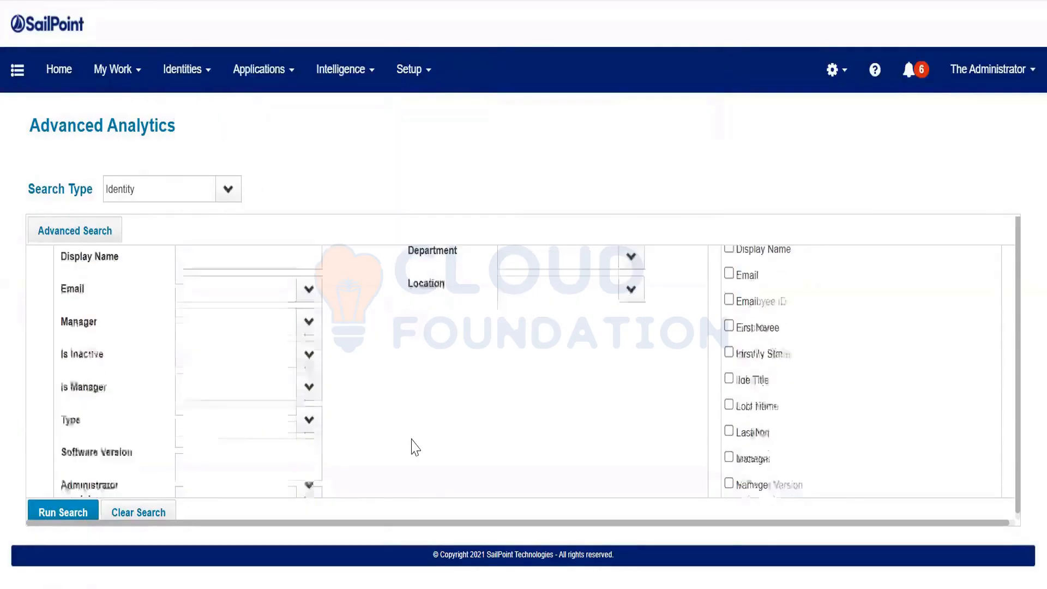
pyautogui.click(268, 453)
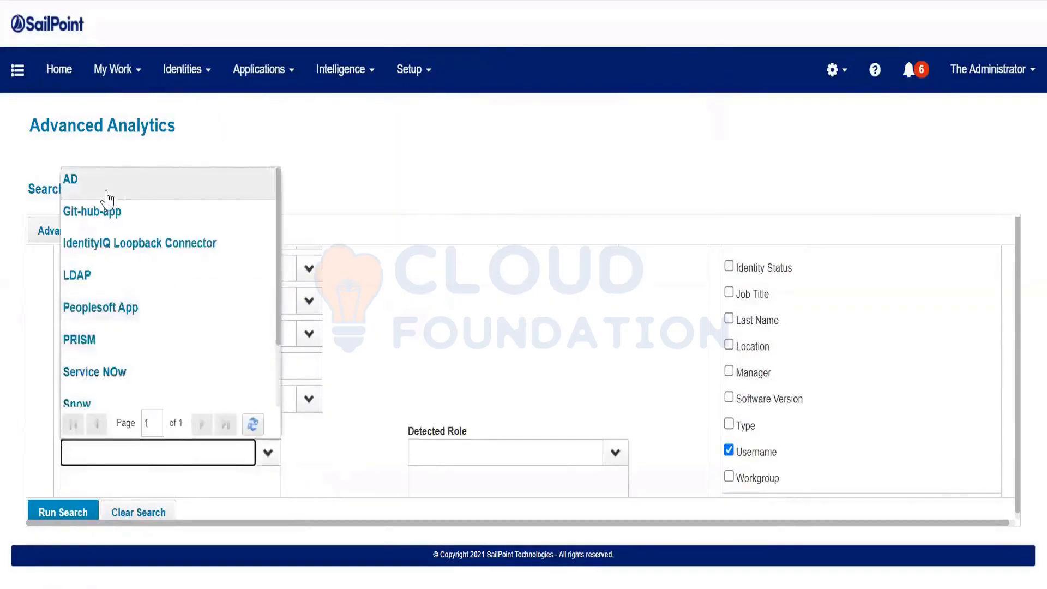
pyautogui.scroll(-3, 115, 354)
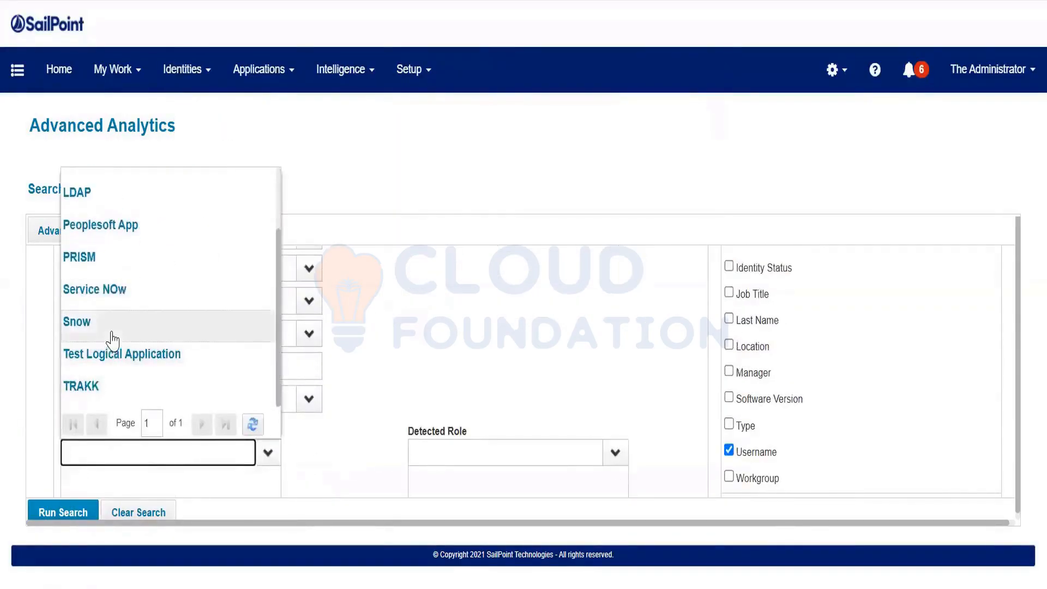
pyautogui.scroll(3, 117, 324)
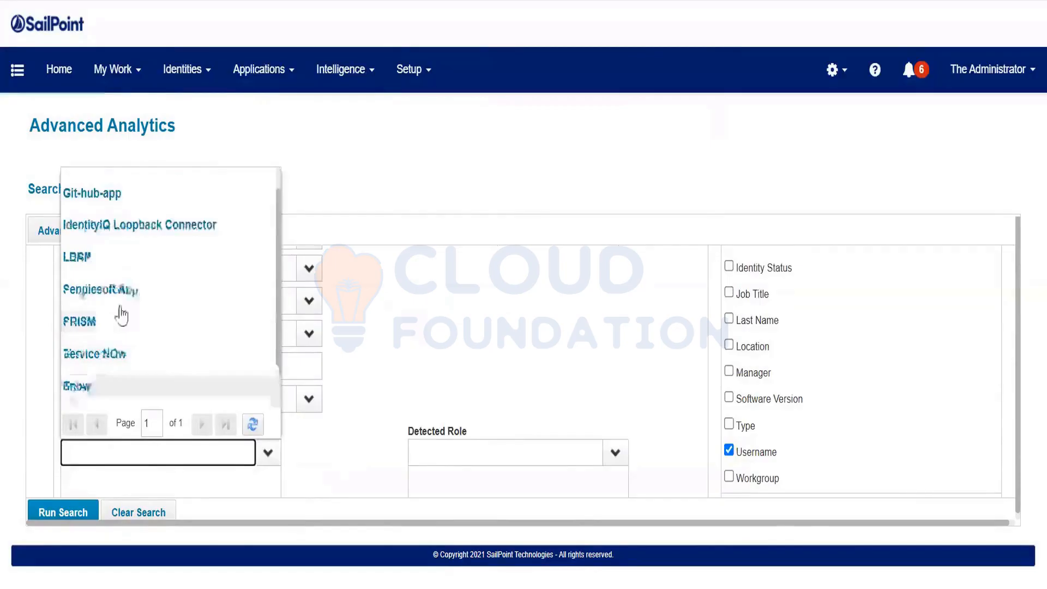
pyautogui.click(121, 309)
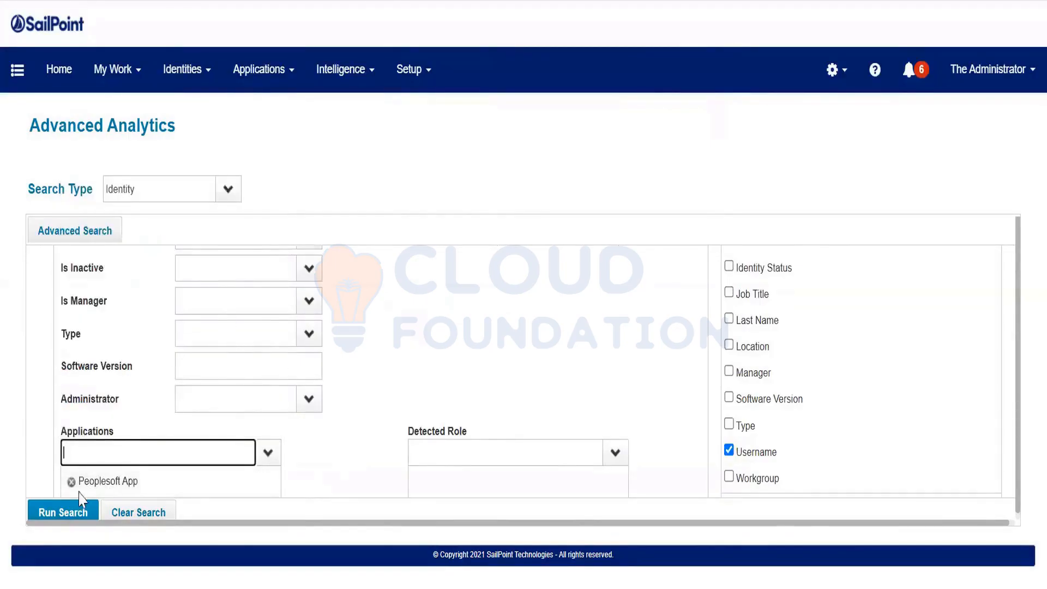
pyautogui.click(70, 511)
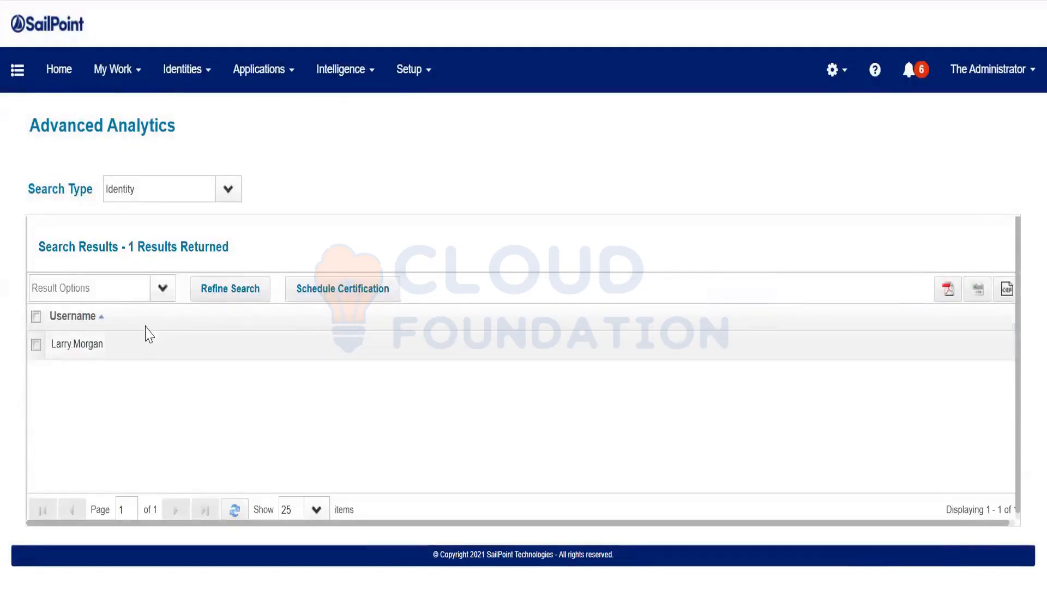
pyautogui.click(163, 297)
# Save the single found identity as a new population named 'AP Team_ FTE'
pyautogui.click(89, 355)
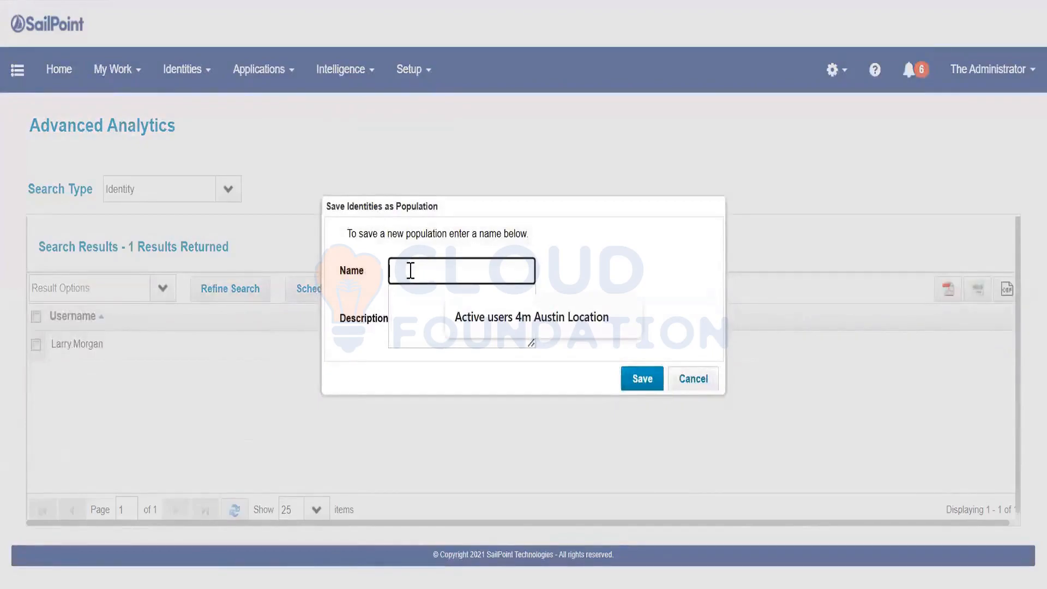
pyautogui.write('AP Team_ FTE')
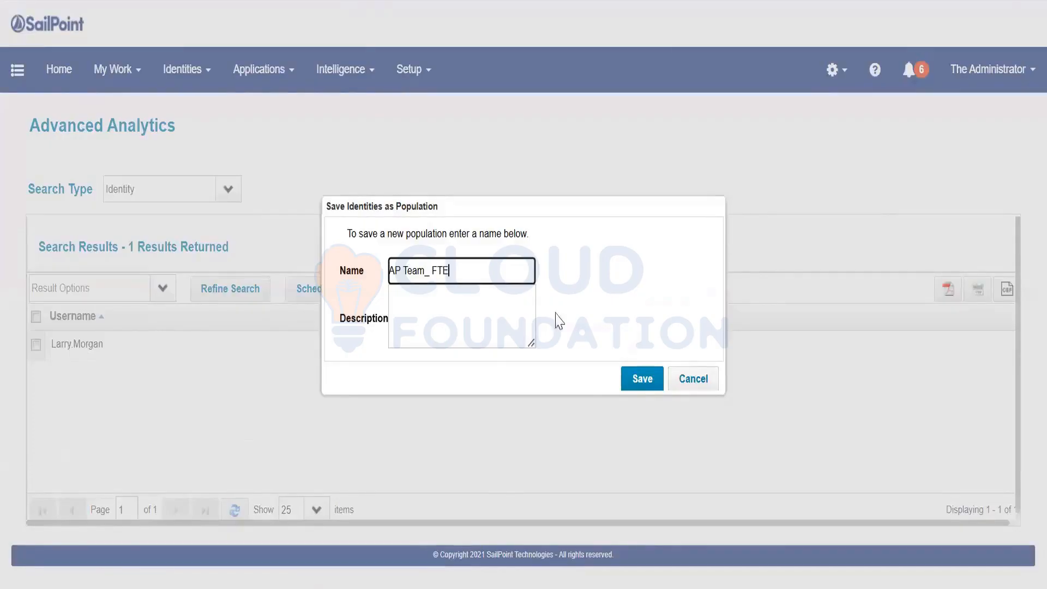
pyautogui.click(628, 384)
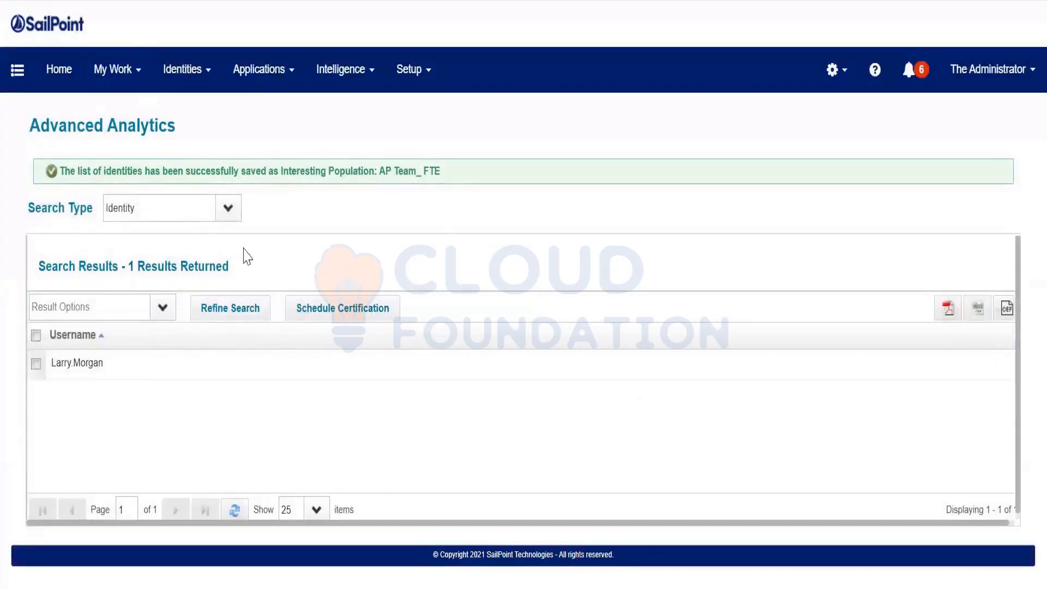
# Reload the Populations list to show AP Team_ FTE beside Austin Loc and open its details
pyautogui.click(376, 1)
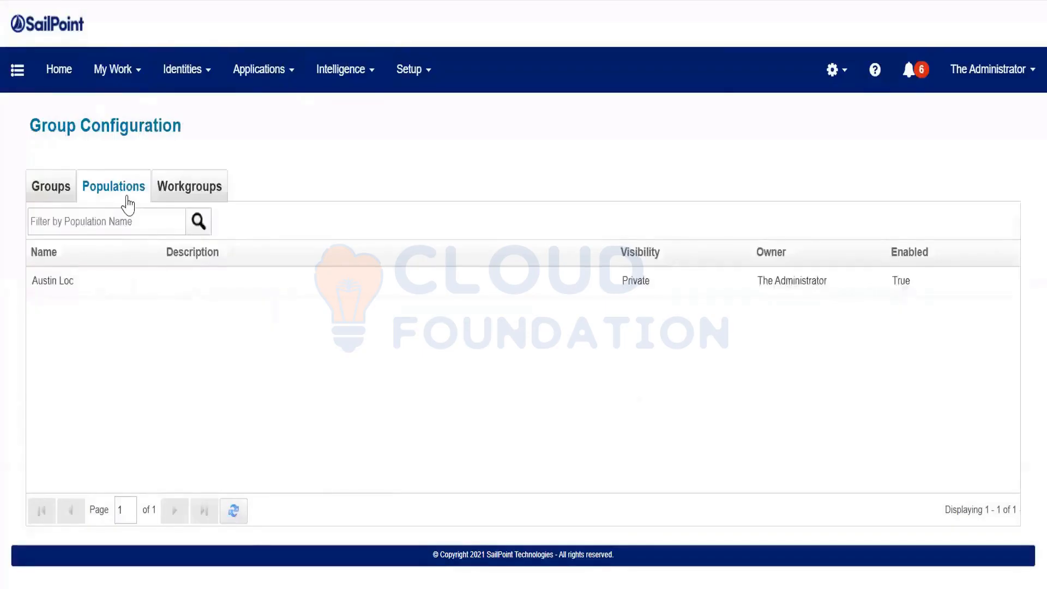
pyautogui.click(84, 3)
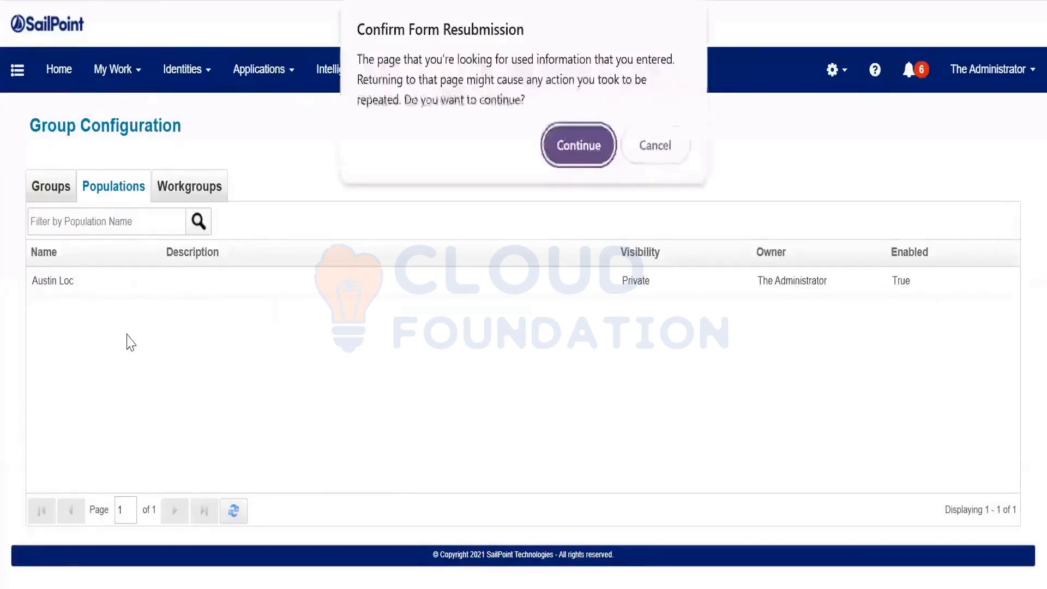
pyautogui.click(585, 144)
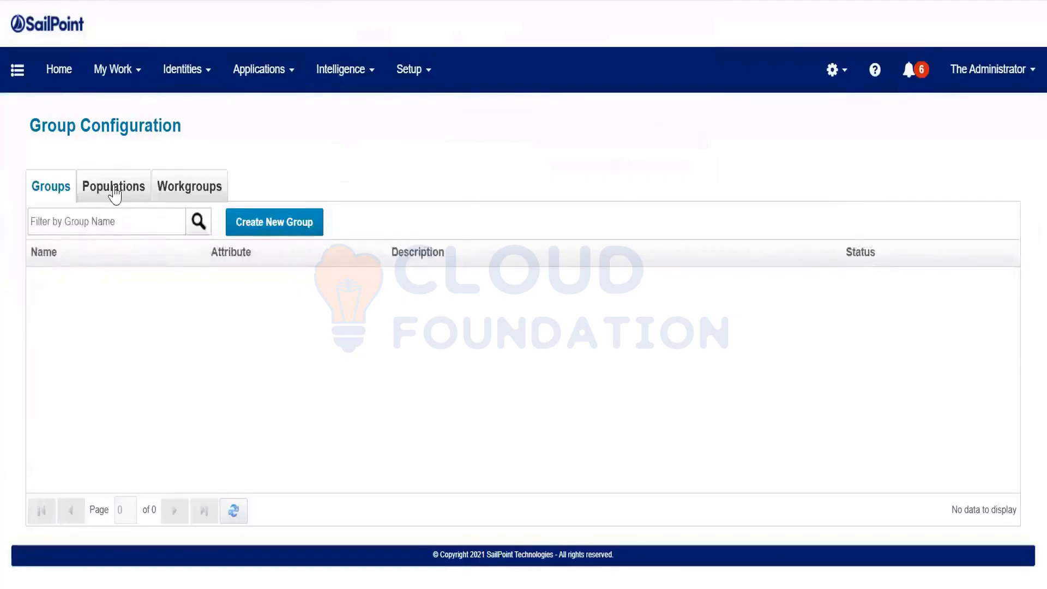
pyautogui.click(115, 192)
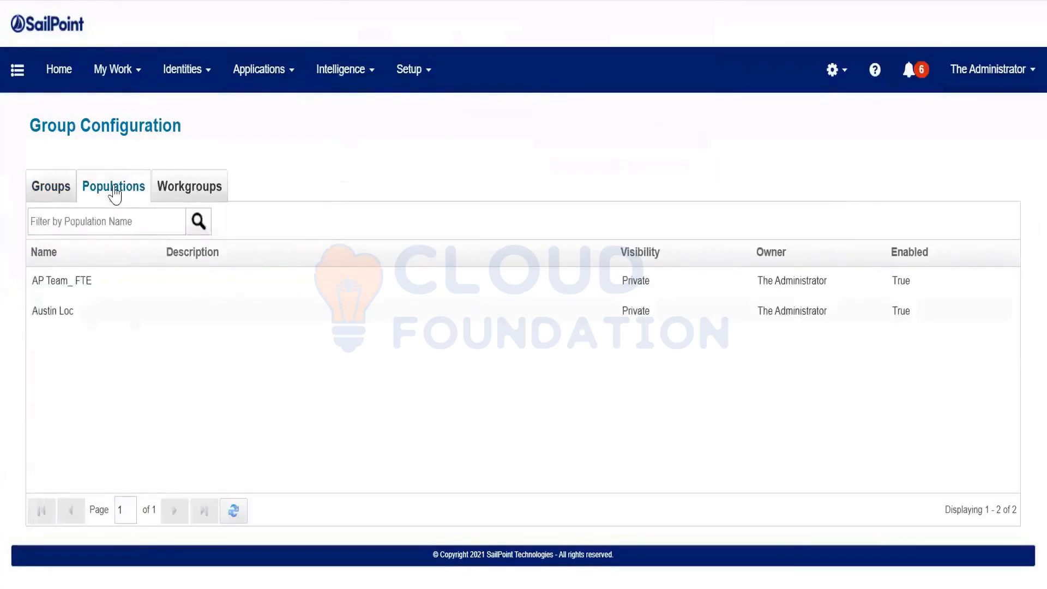
pyautogui.click(86, 289)
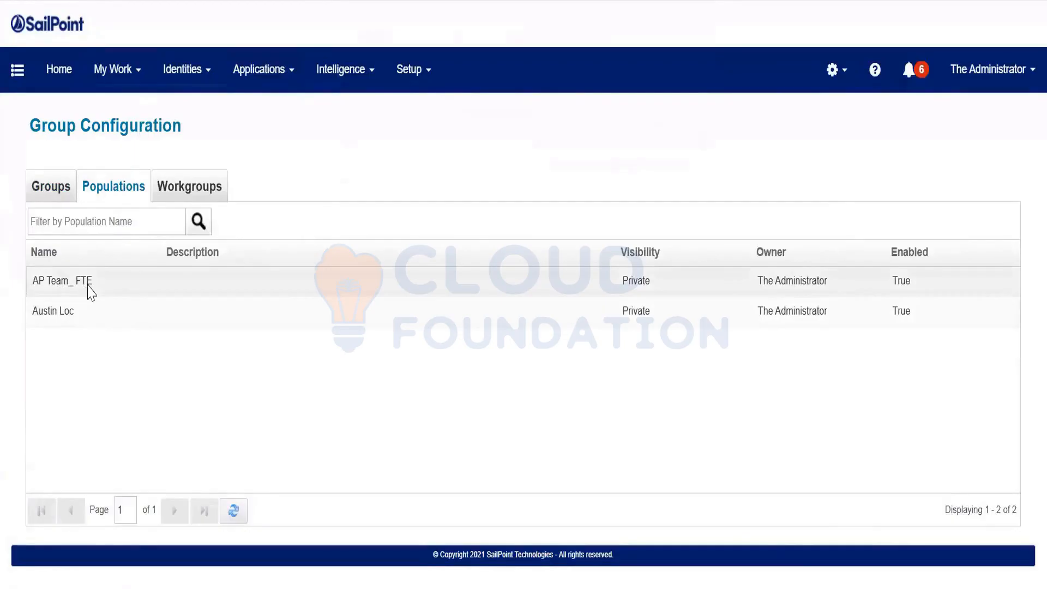
pyautogui.scroll(-1, 353, 313)
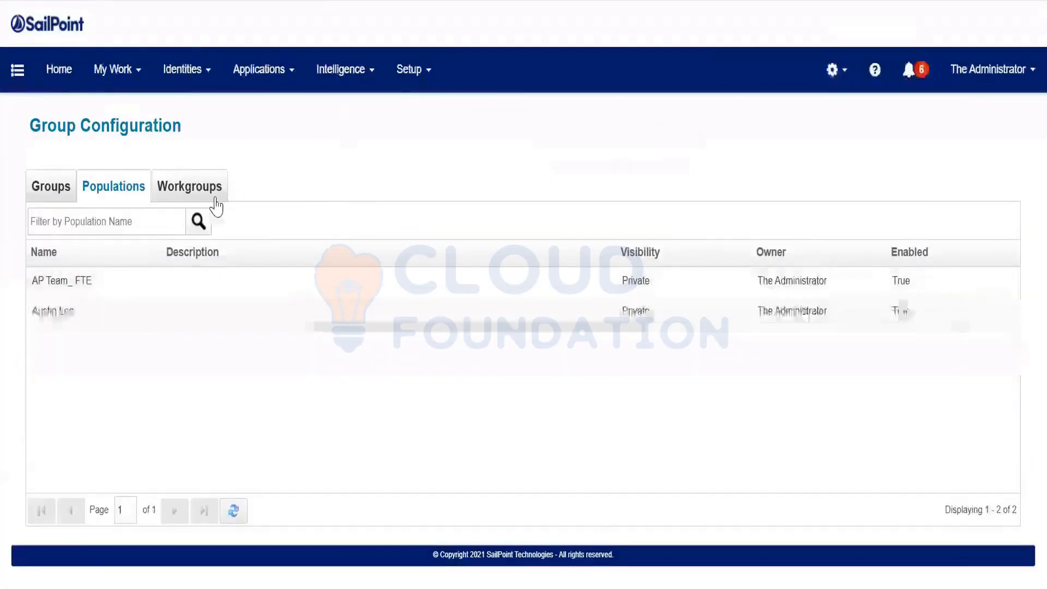
# Start a new workgroup named 'SecADmin Team' and assign it an owner from the user list
pyautogui.click(215, 204)
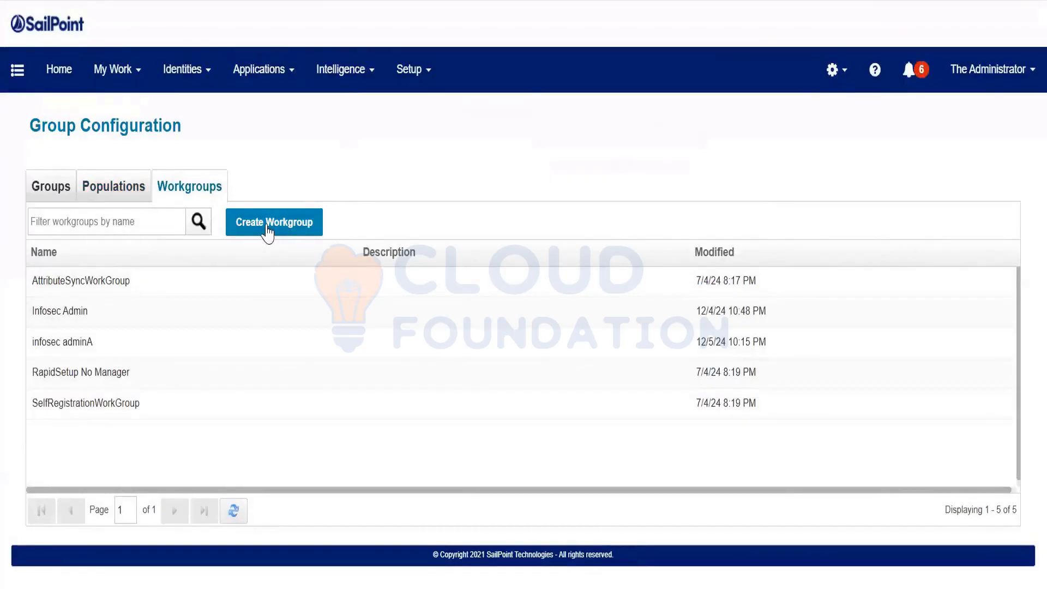
pyautogui.click(281, 234)
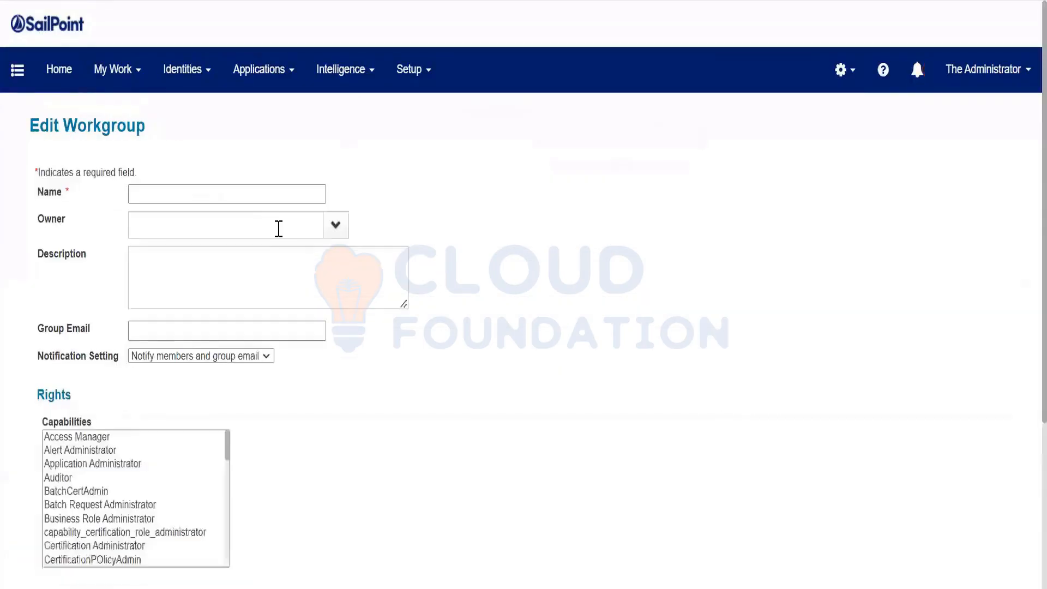
pyautogui.scroll(-4, 346, 276)
pyautogui.scroll(-1, 321, 393)
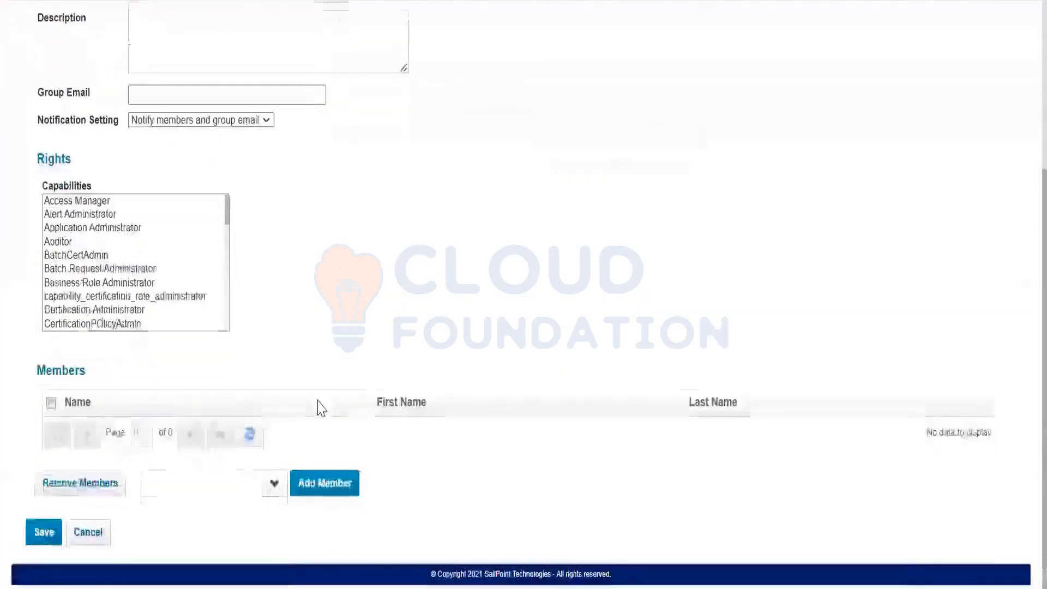
pyautogui.scroll(2, 318, 404)
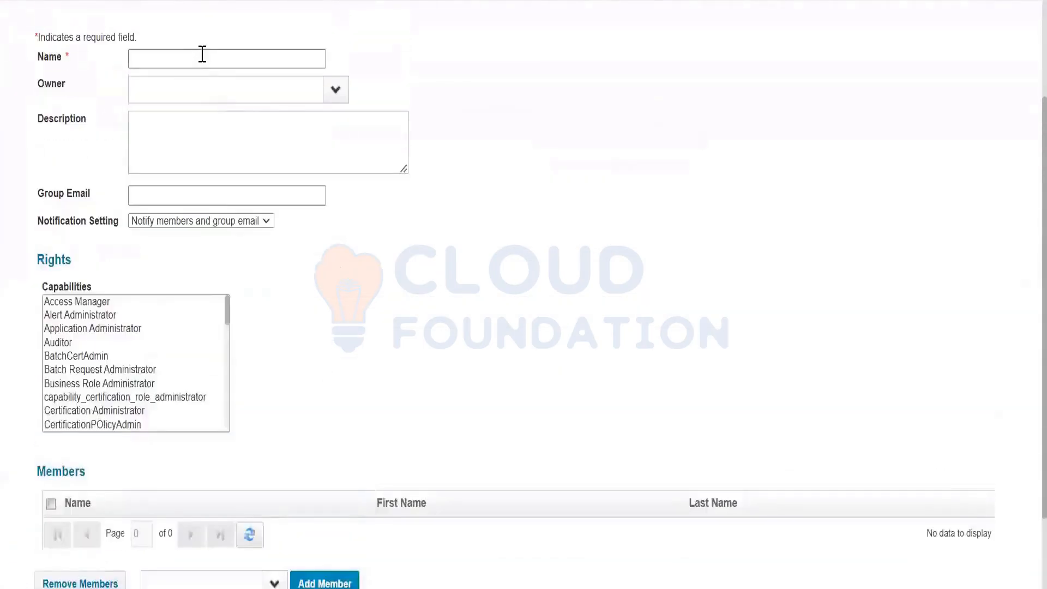
pyautogui.click(203, 54)
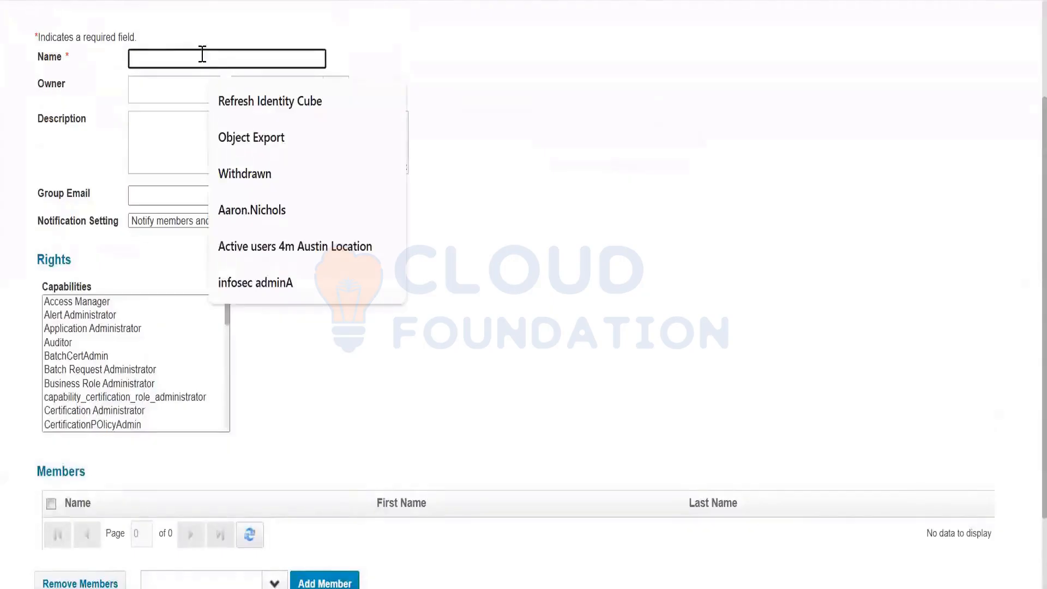
pyautogui.write('SecADmin Team')
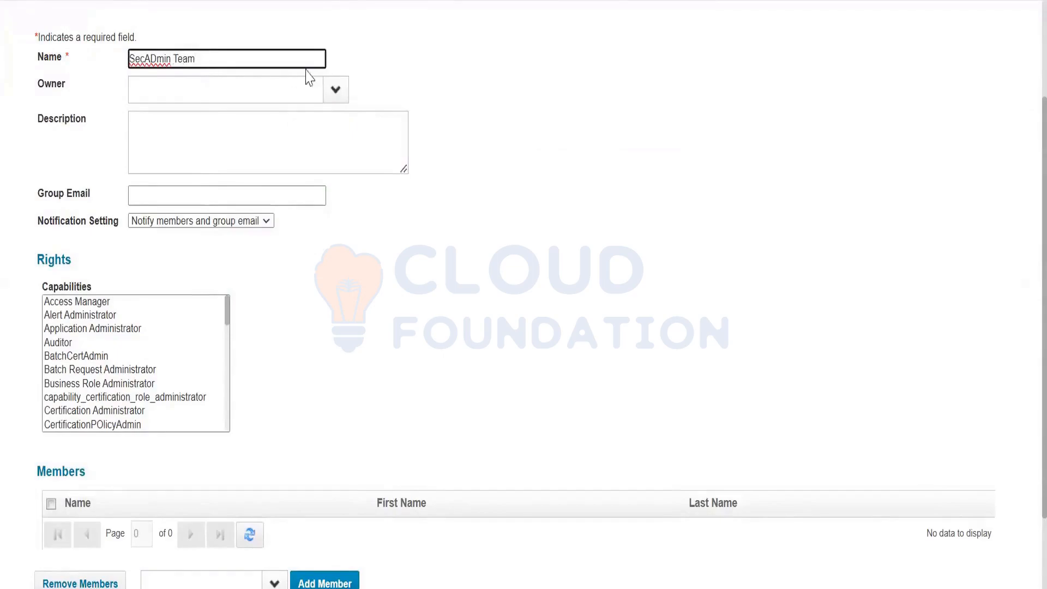
pyautogui.click(336, 91)
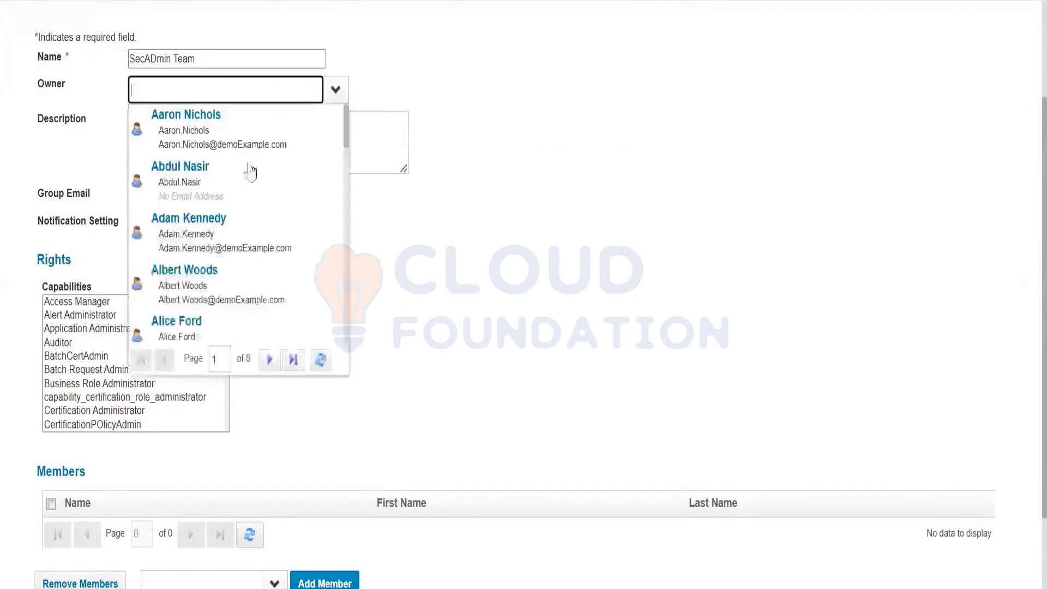
pyautogui.click(231, 215)
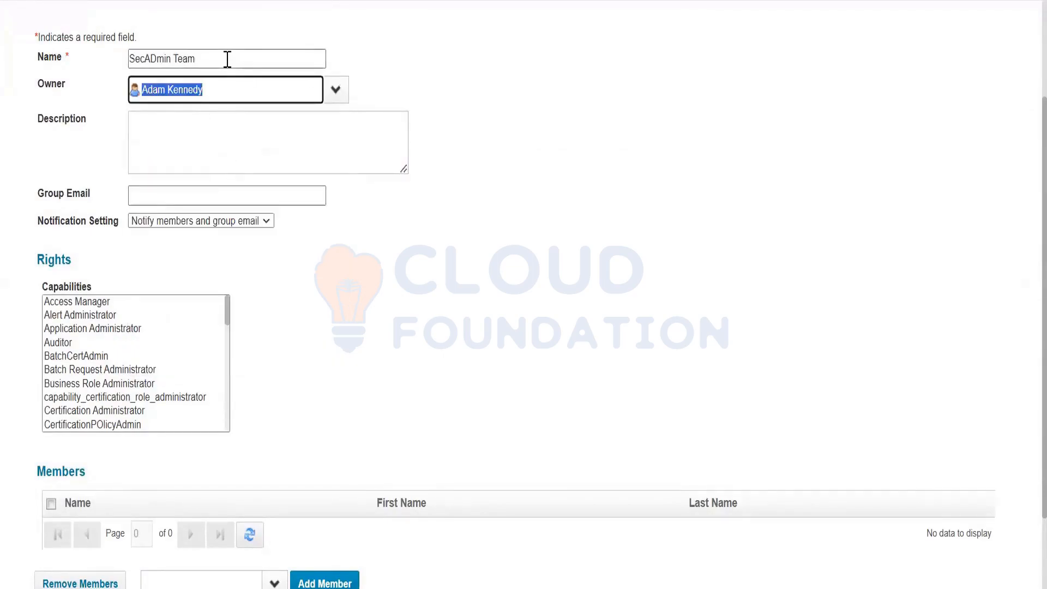
# Review the notification setting, keeping the default of members and group email
pyautogui.moveTo(227, 61); pyautogui.dragTo(120, 67)
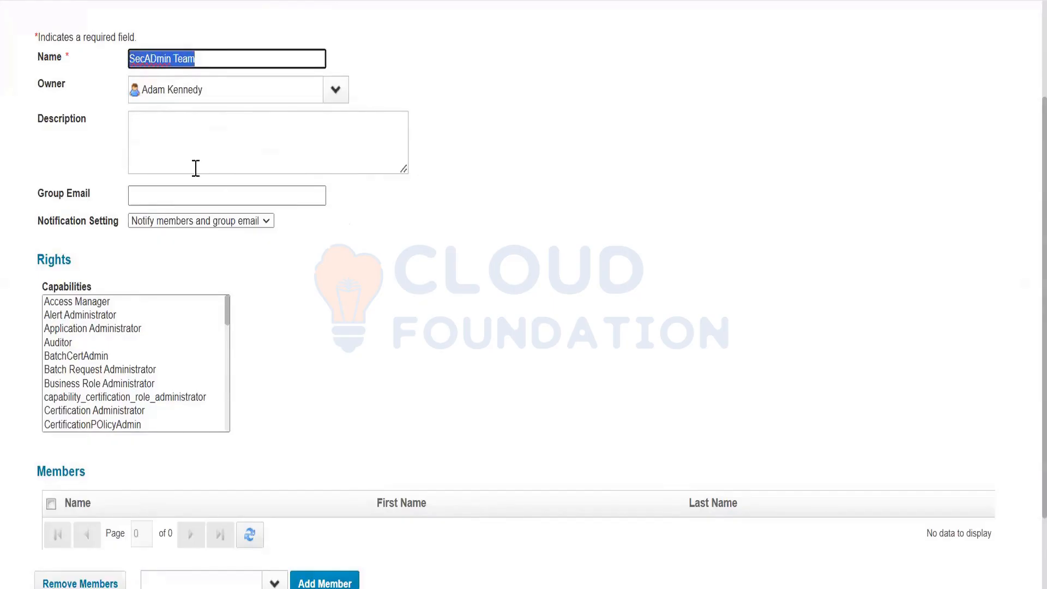
pyautogui.click(183, 187)
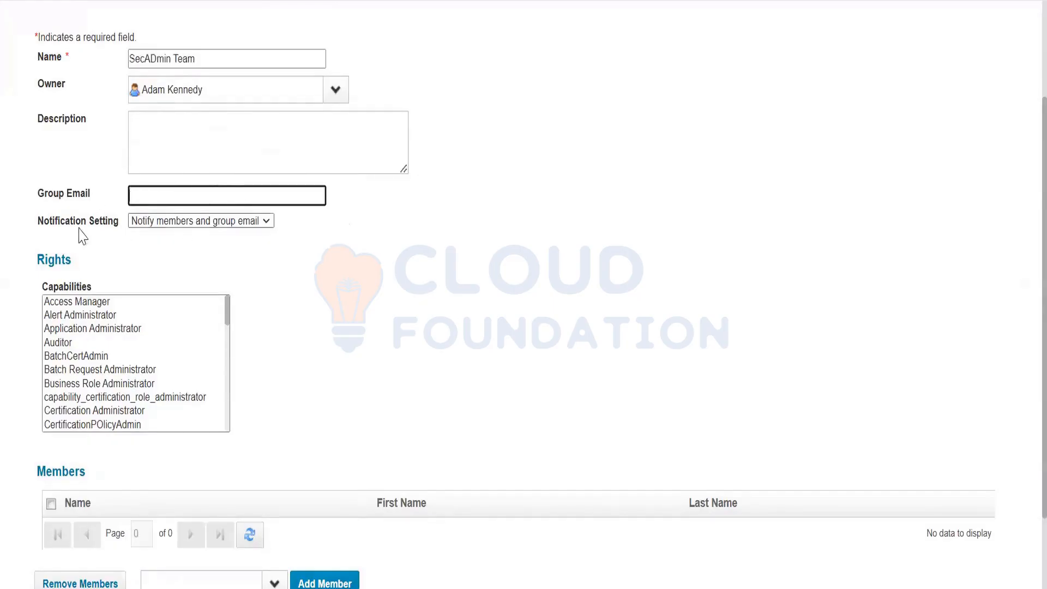
pyautogui.click(164, 224)
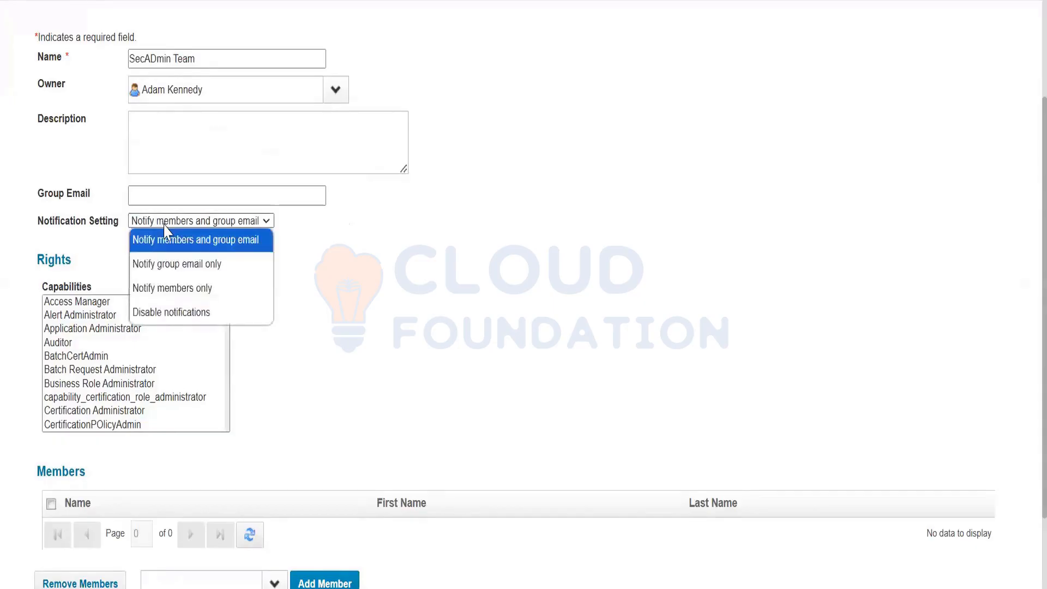
pyautogui.moveTo(38, 192); pyautogui.dragTo(122, 202)
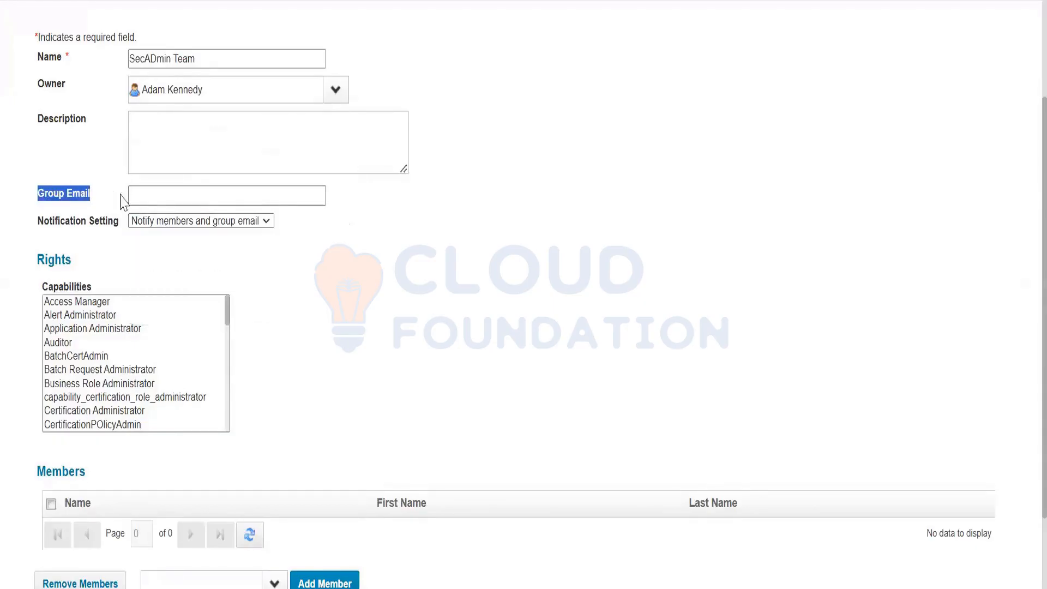
pyautogui.click(175, 224)
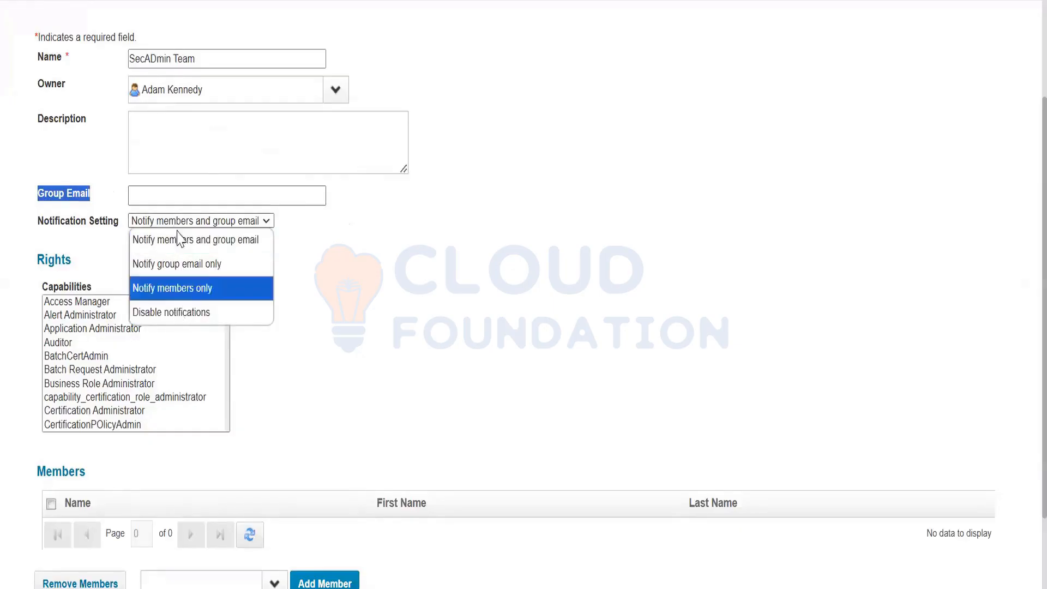
pyautogui.click(344, 354)
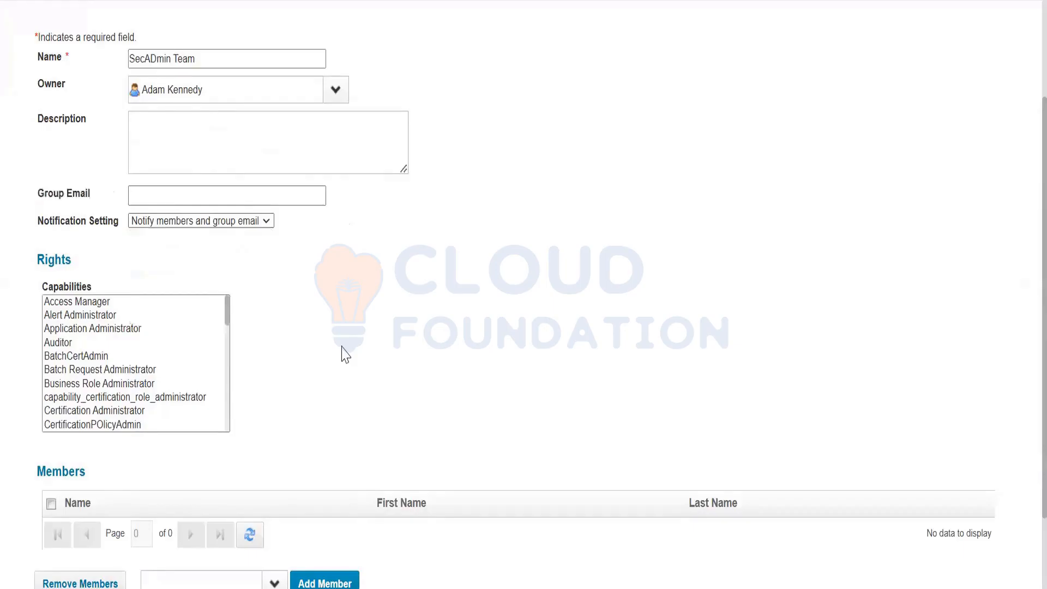
pyautogui.scroll(-2, 345, 355)
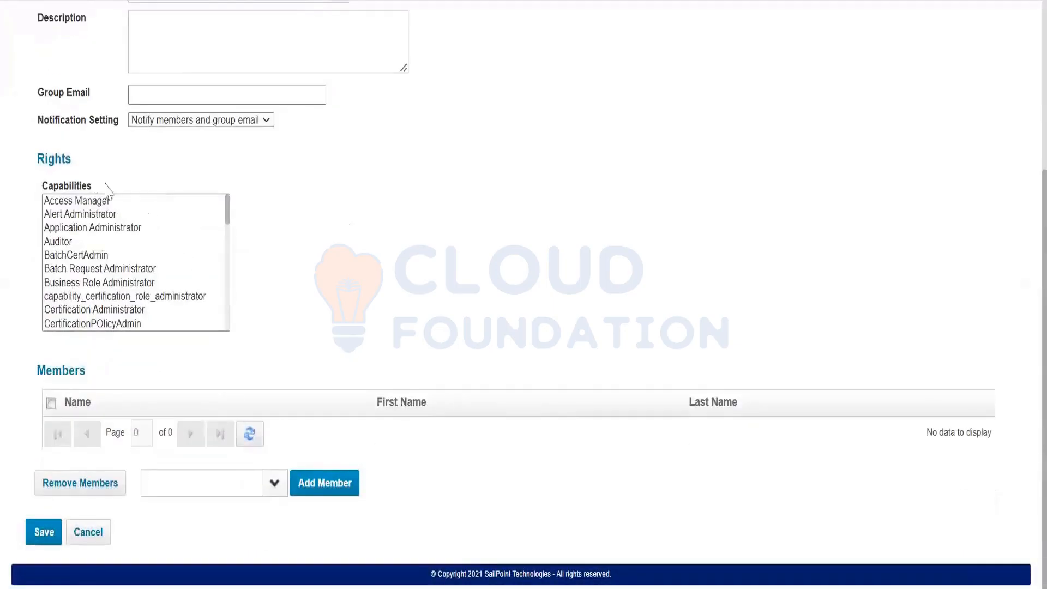
# Give the workgroup the Identity Administrator capability
pyautogui.click(102, 256)
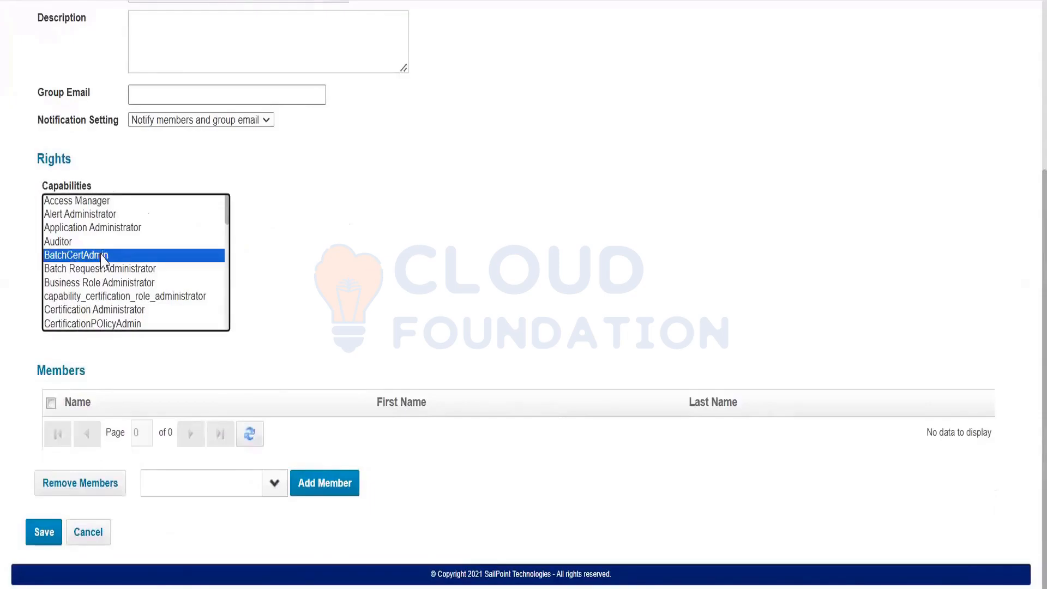
pyautogui.scroll(-6, 103, 256)
pyautogui.click(121, 246)
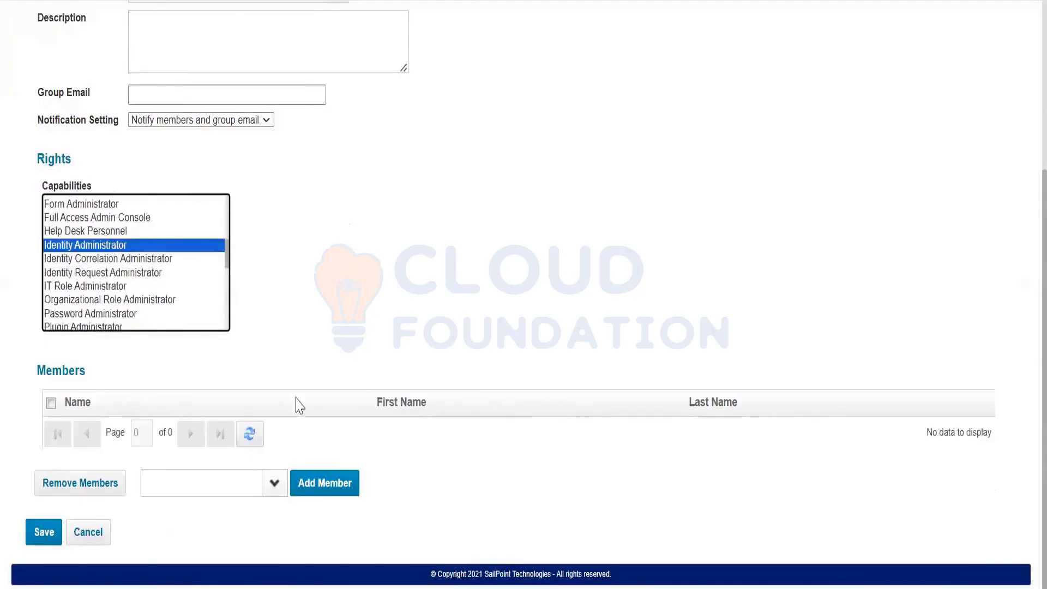
# Add two identities as members of the workgroup
pyautogui.click(274, 483)
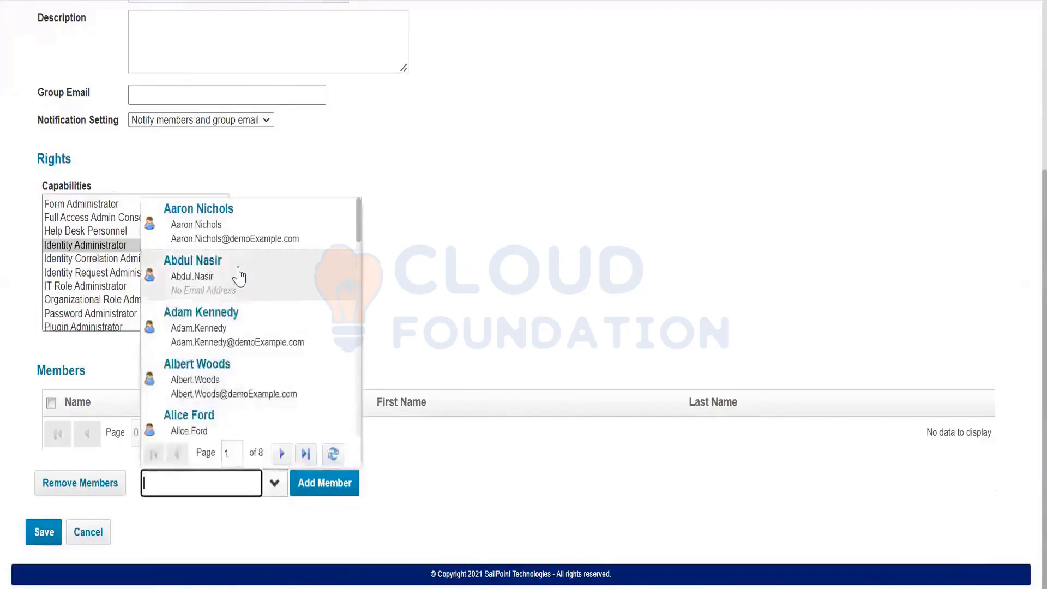
pyautogui.click(300, 272)
pyautogui.click(321, 472)
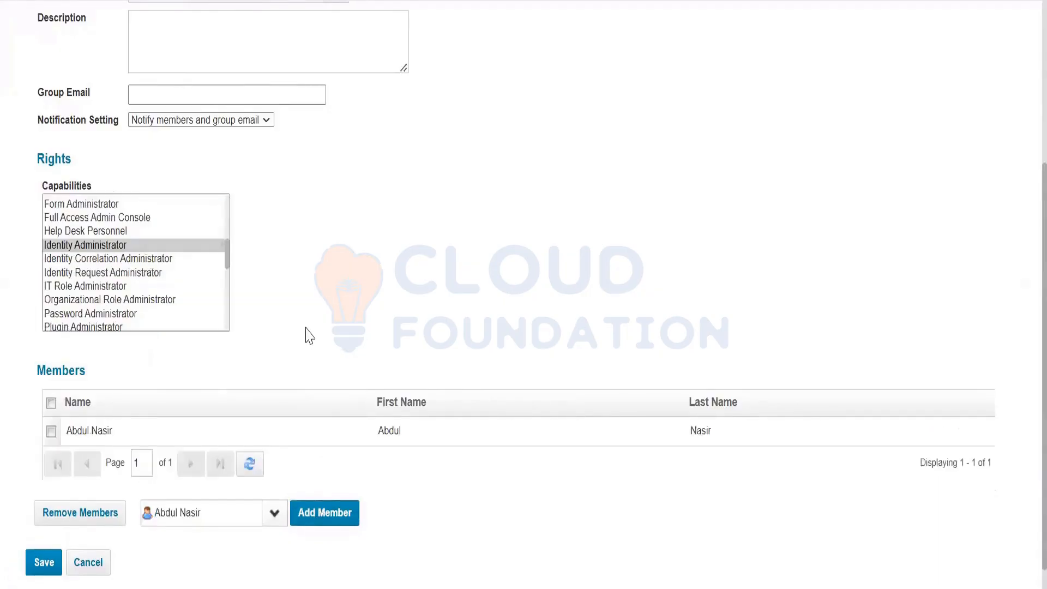
pyautogui.scroll(-1, 282, 473)
pyautogui.click(275, 482)
pyautogui.click(272, 215)
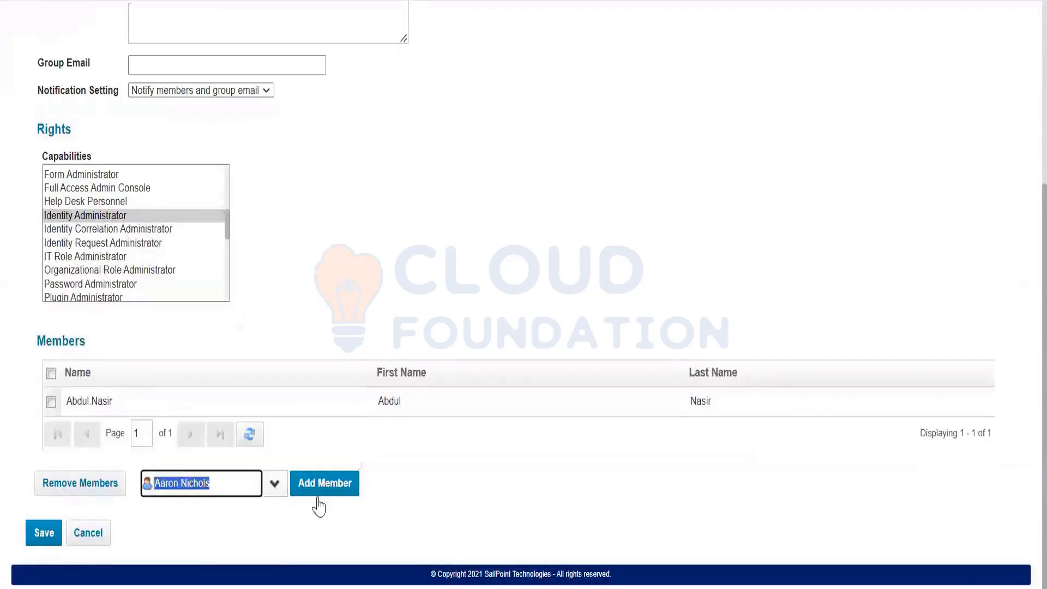
pyautogui.click(326, 484)
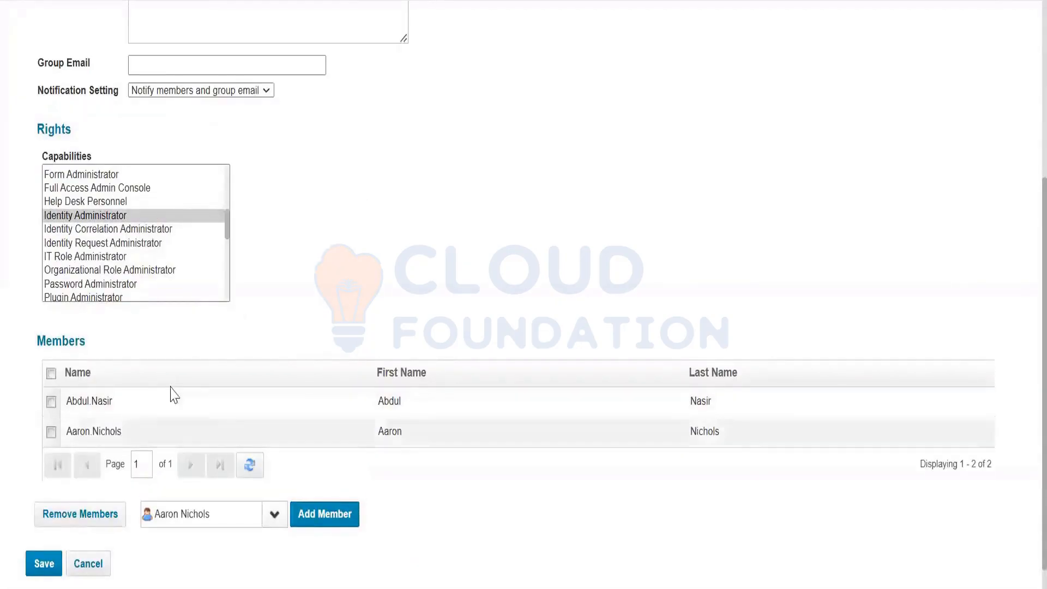
pyautogui.scroll(5, 187, 212)
pyautogui.scroll(-5, 274, 458)
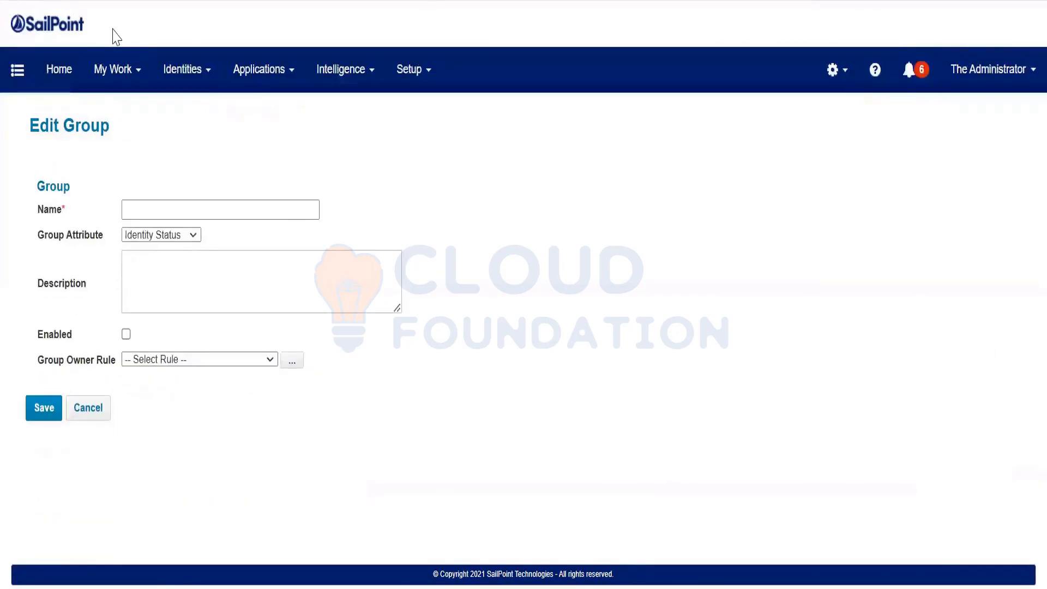
# Go to Group Configuration and view the Populations and Workgroups lists
pyautogui.click(410, 78)
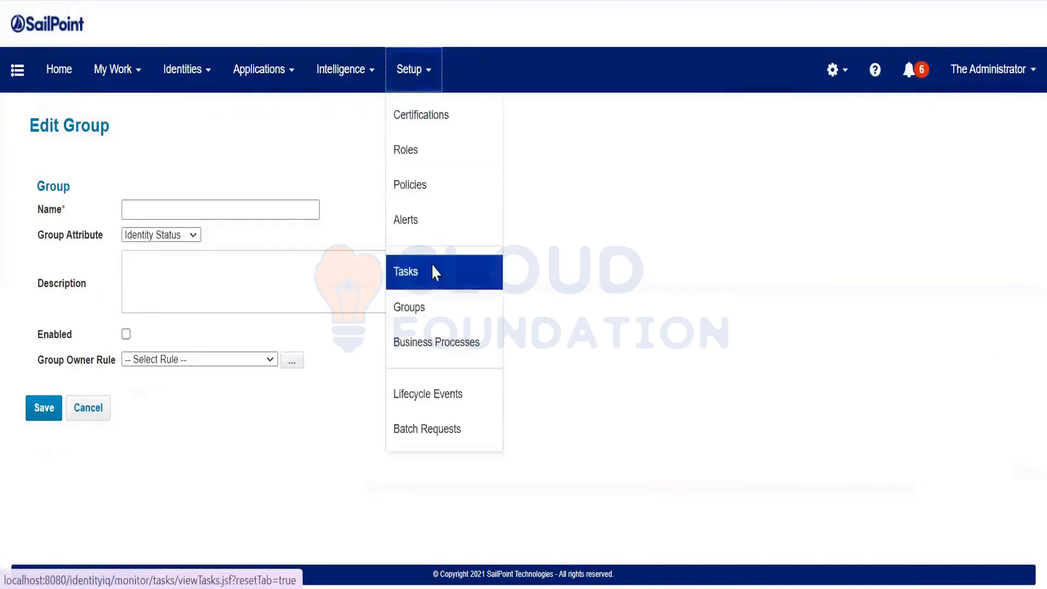
pyautogui.click(431, 264)
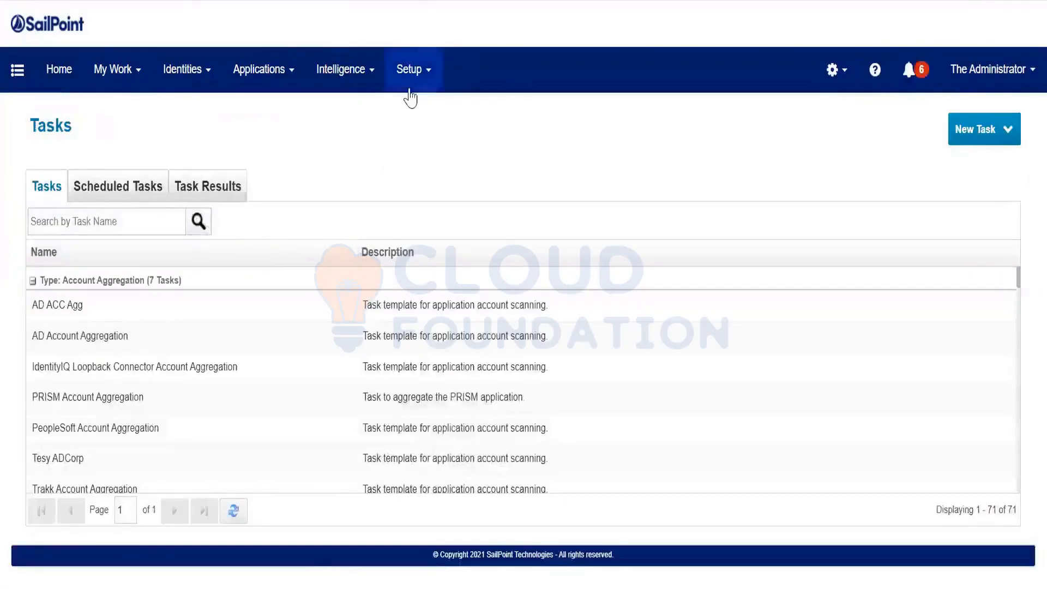
pyautogui.click(409, 69)
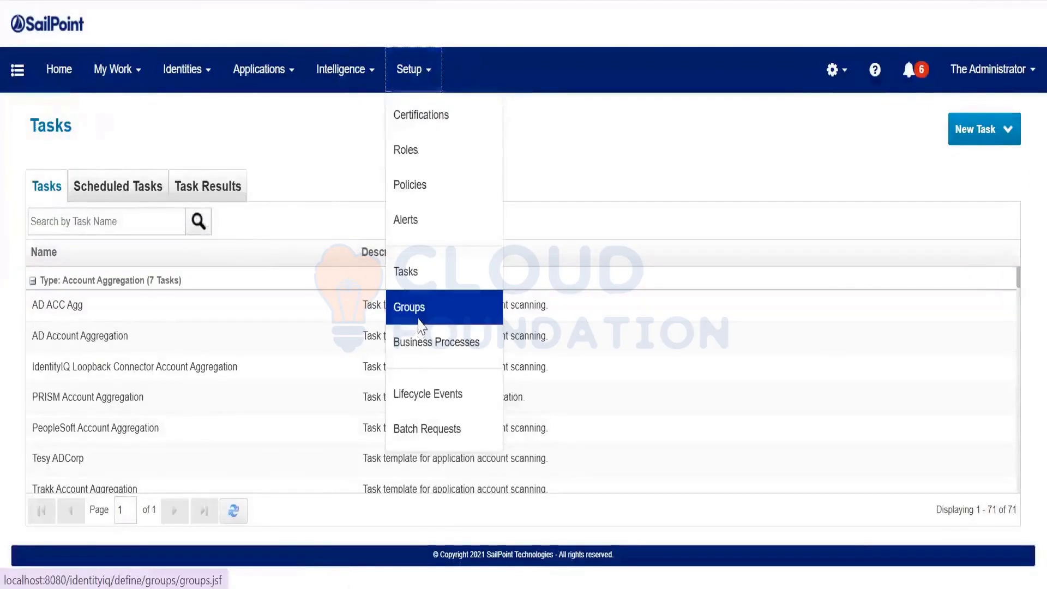
pyautogui.click(416, 307)
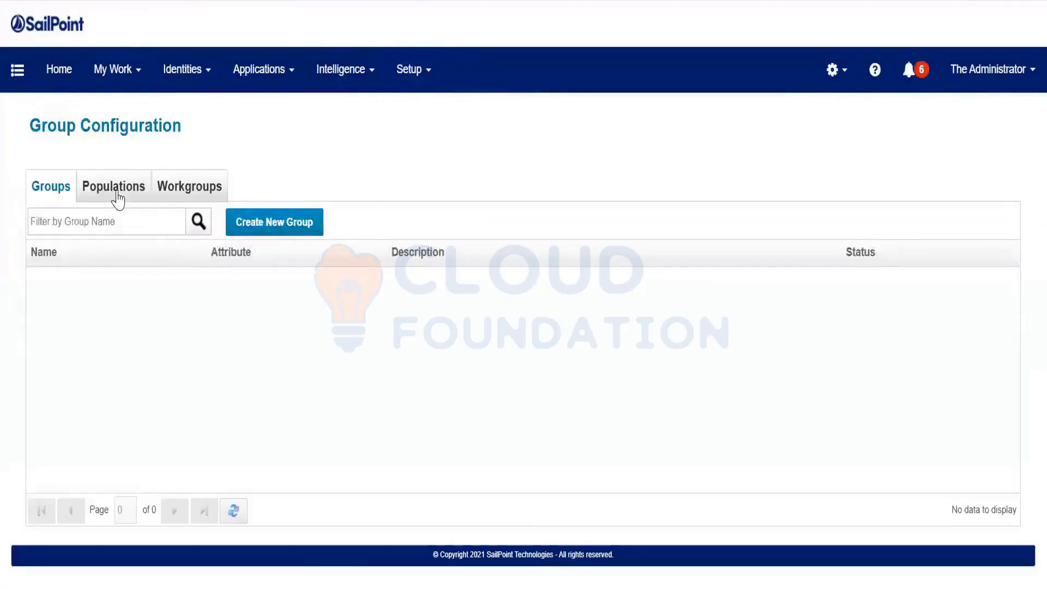
pyautogui.click(117, 199)
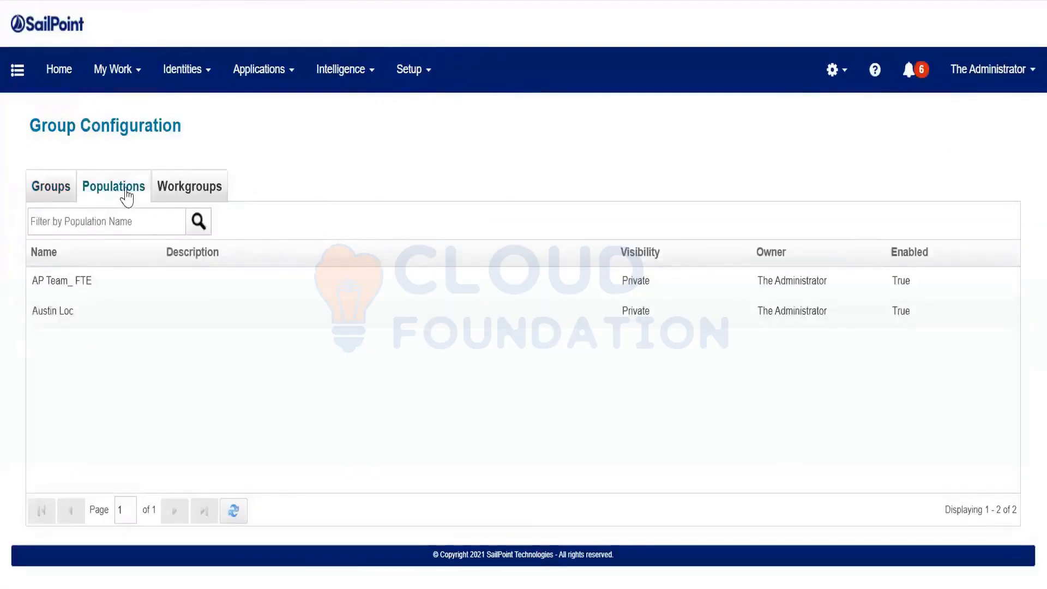
pyautogui.click(166, 191)
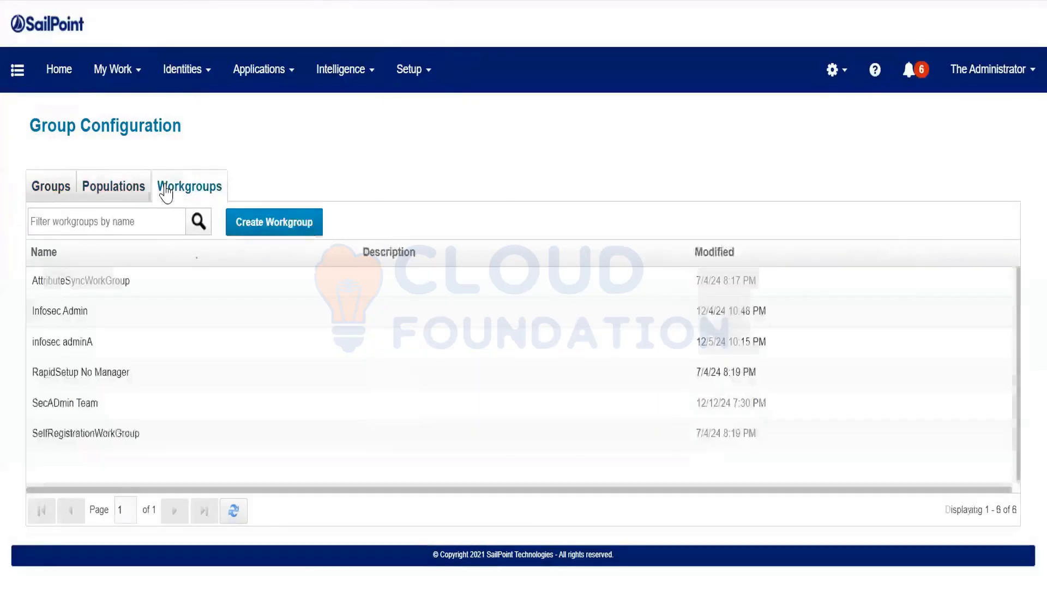
# Revisit the groups, populations and workgroups lists, then open the Certifications page
pyautogui.click(43, 194)
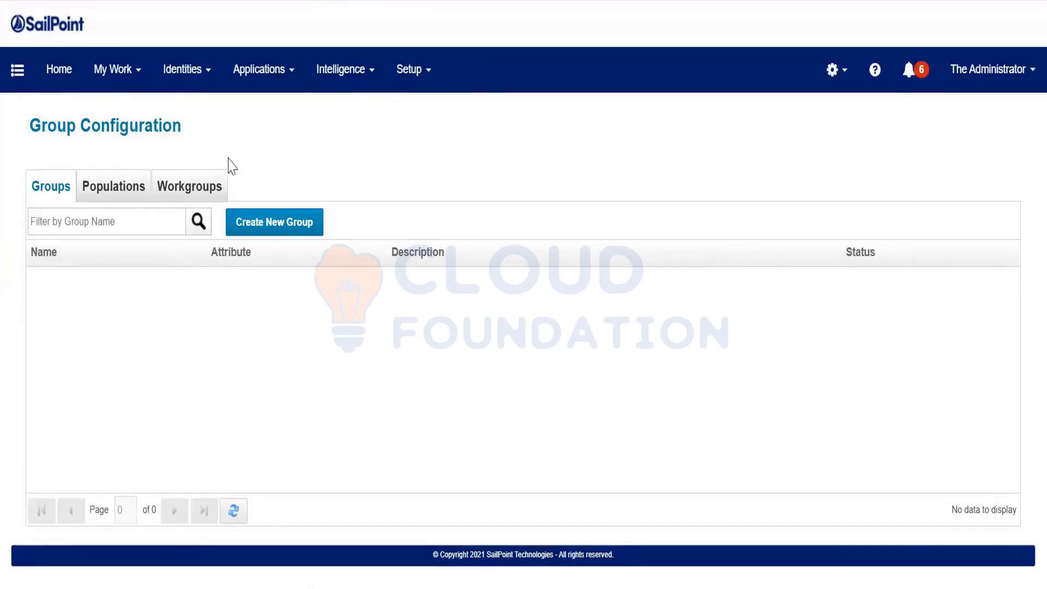
pyautogui.click(133, 195)
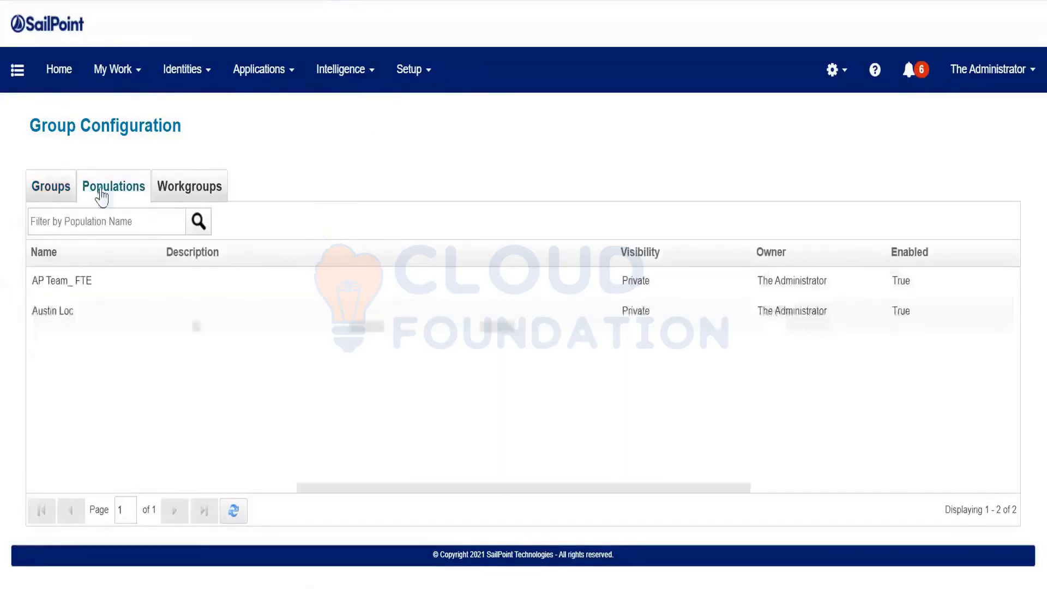
pyautogui.click(170, 195)
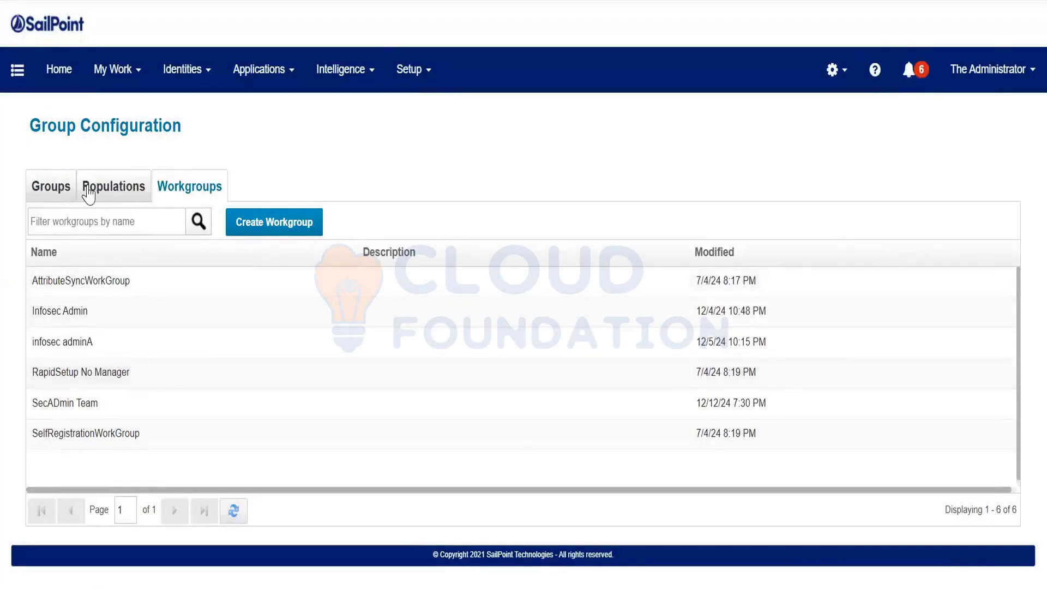
pyautogui.click(416, 71)
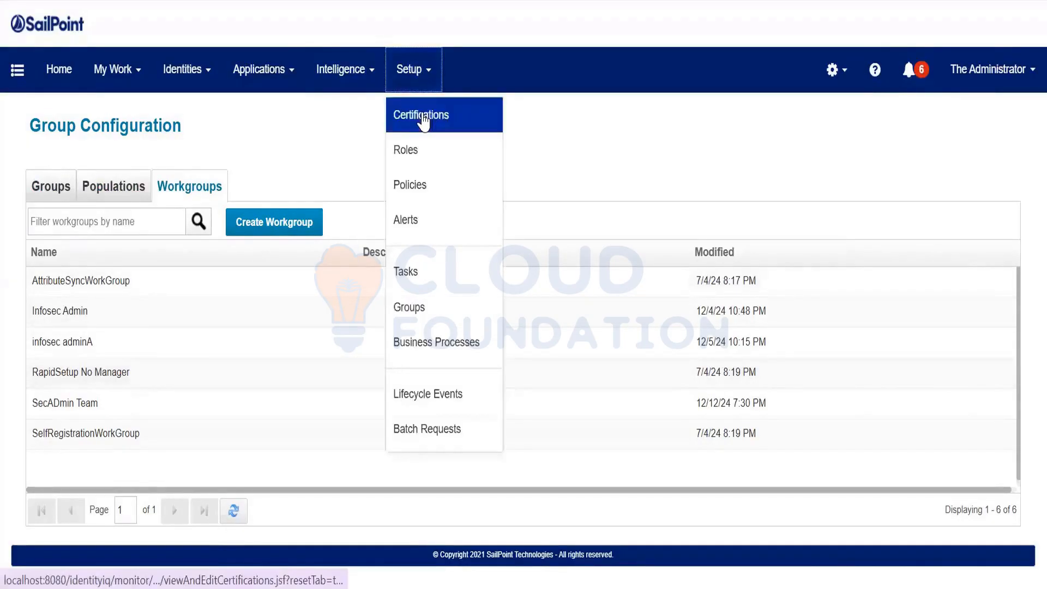
pyautogui.click(424, 120)
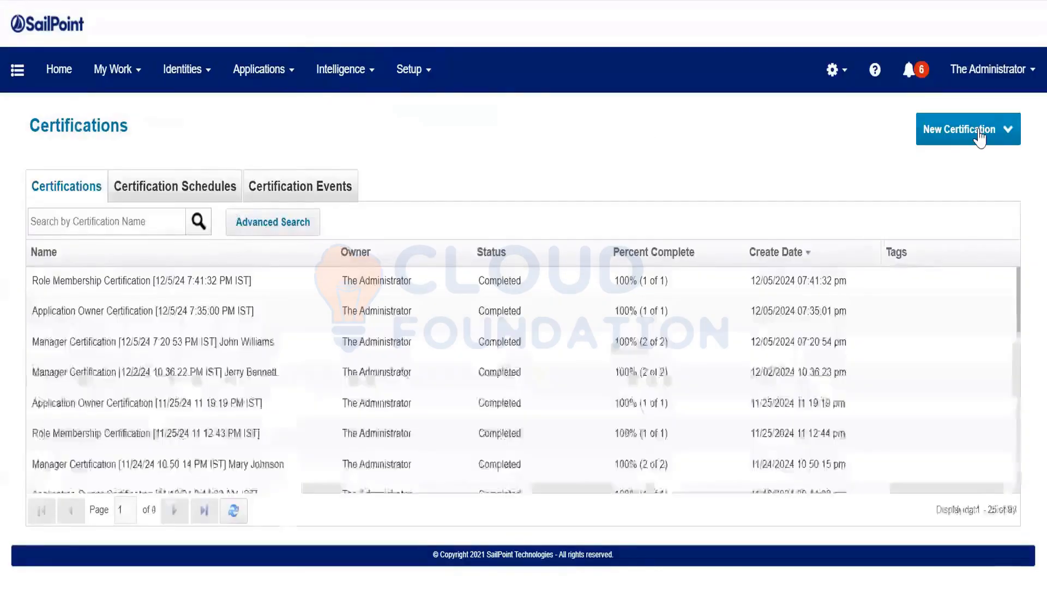
# Start an advanced certification and add AP Team_ FTE to the populations to certify
pyautogui.click(949, 134)
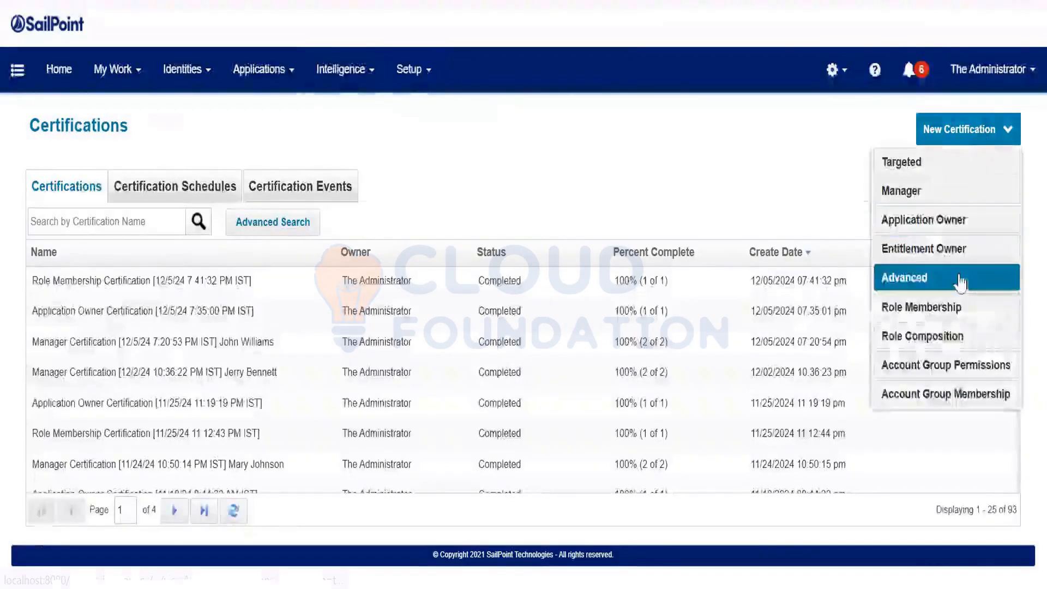
pyautogui.click(960, 280)
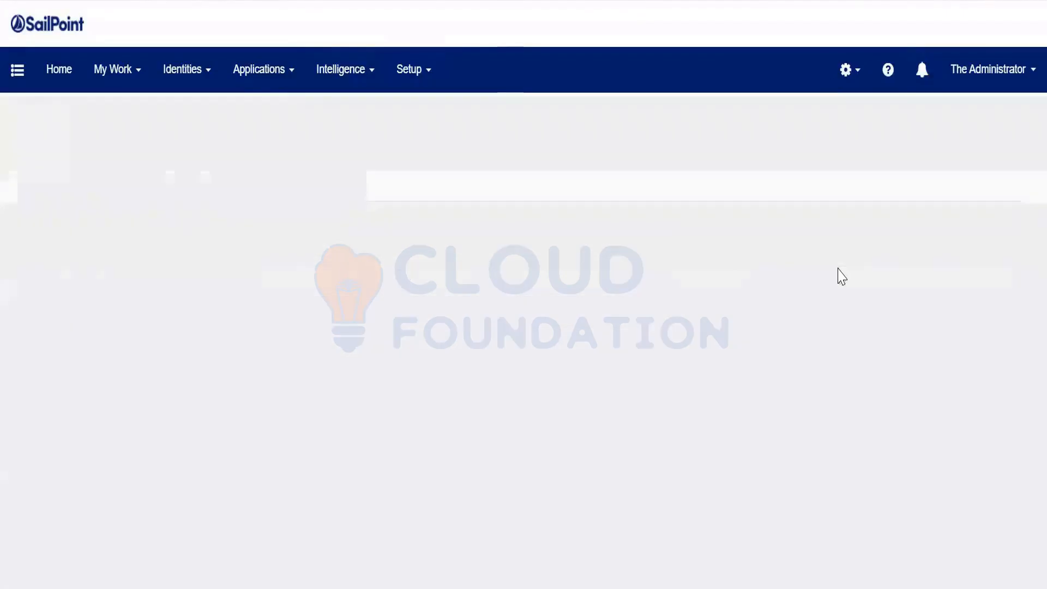
pyautogui.scroll(-4, 647, 250)
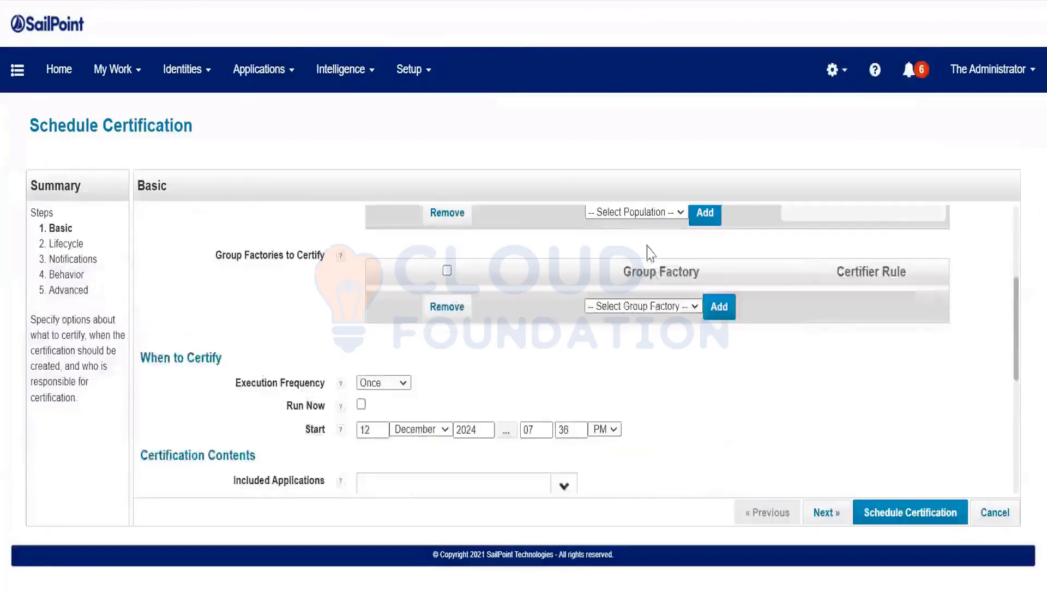
pyautogui.scroll(2, 649, 264)
pyautogui.moveTo(627, 278); pyautogui.dragTo(670, 279)
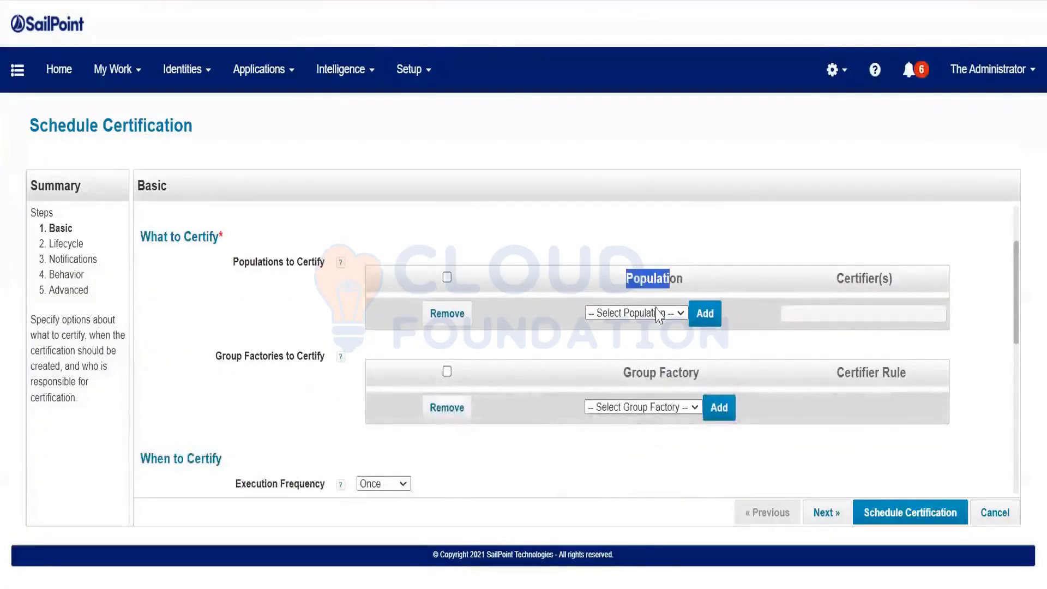
pyautogui.click(654, 312)
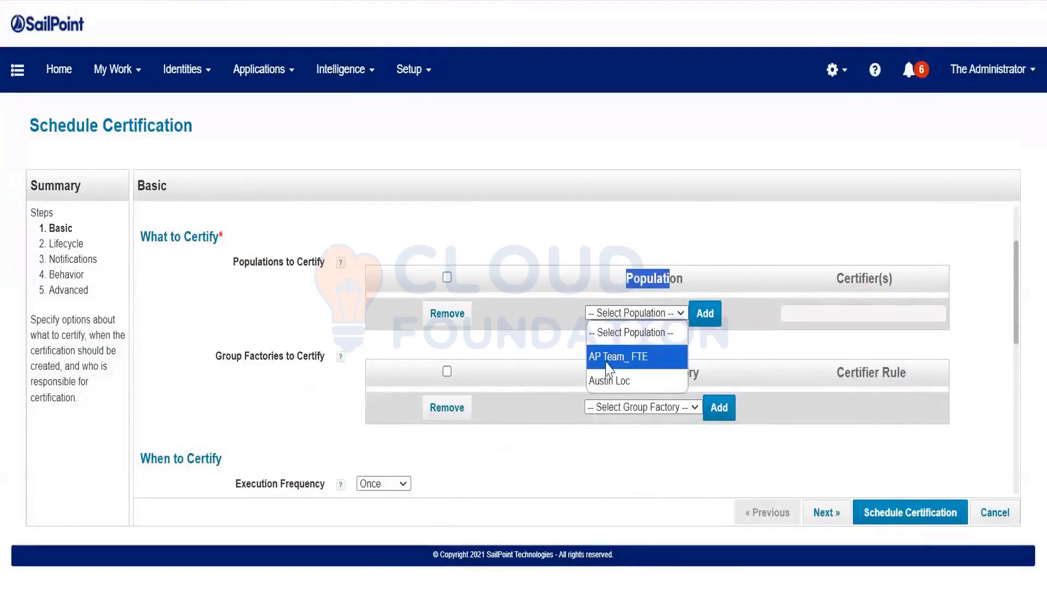
pyautogui.click(617, 360)
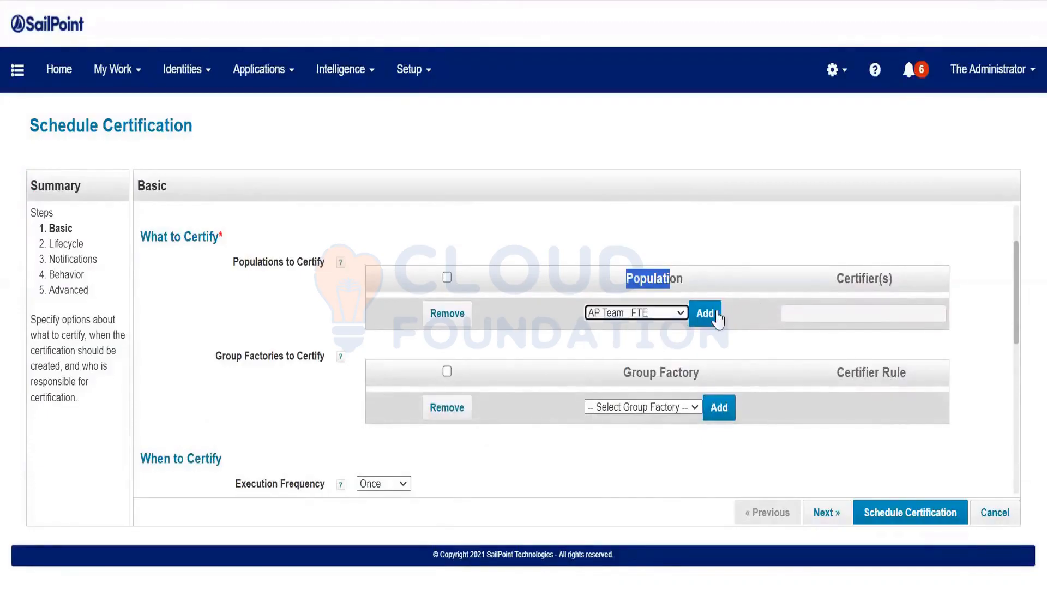
pyautogui.click(699, 317)
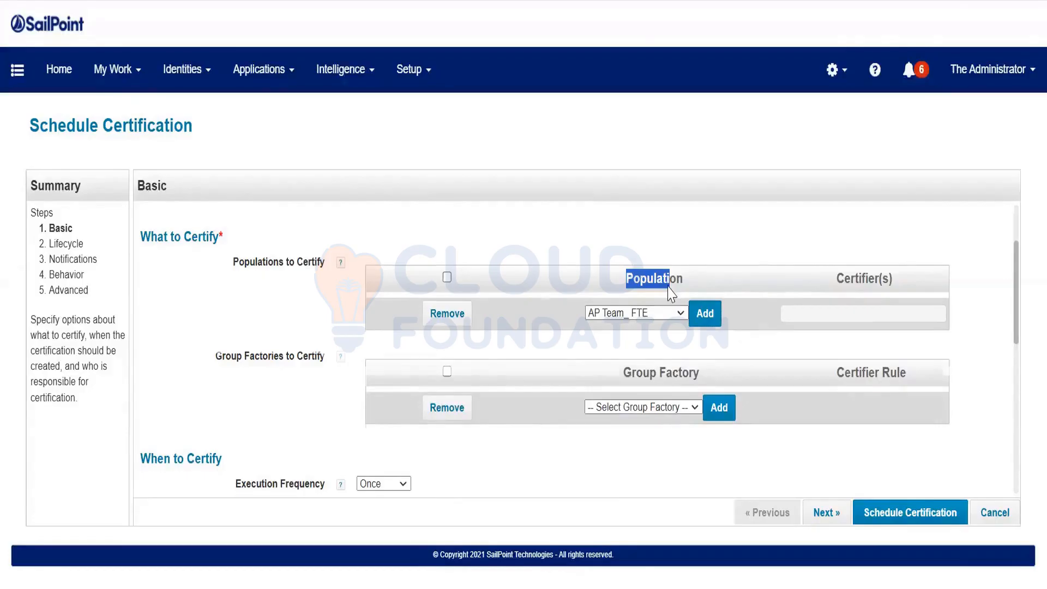
pyautogui.scroll(-2, 673, 322)
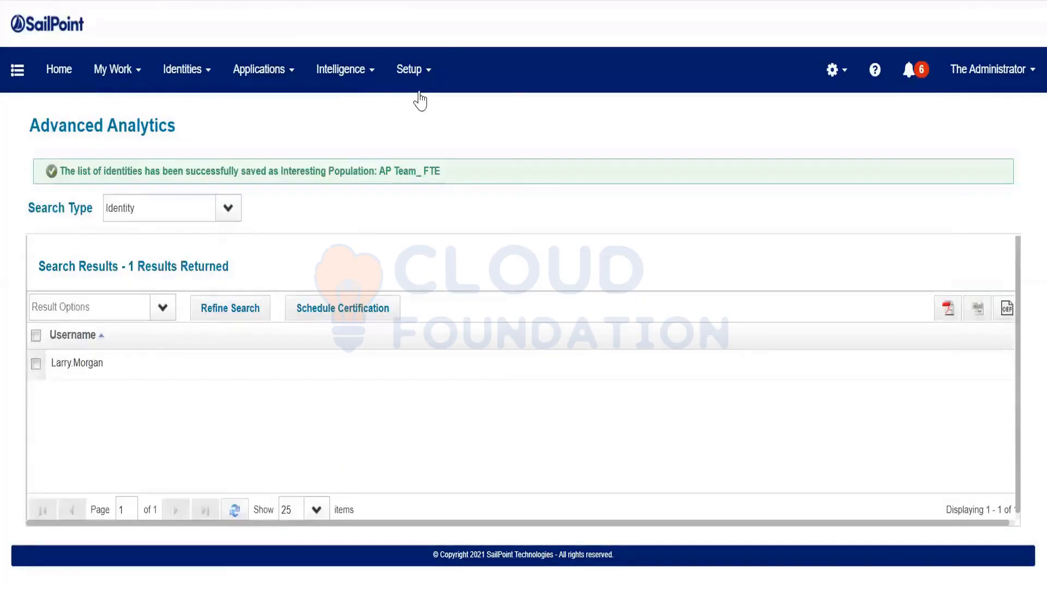
# Return to Group Configuration and open the list of group factories
pyautogui.click(409, 69)
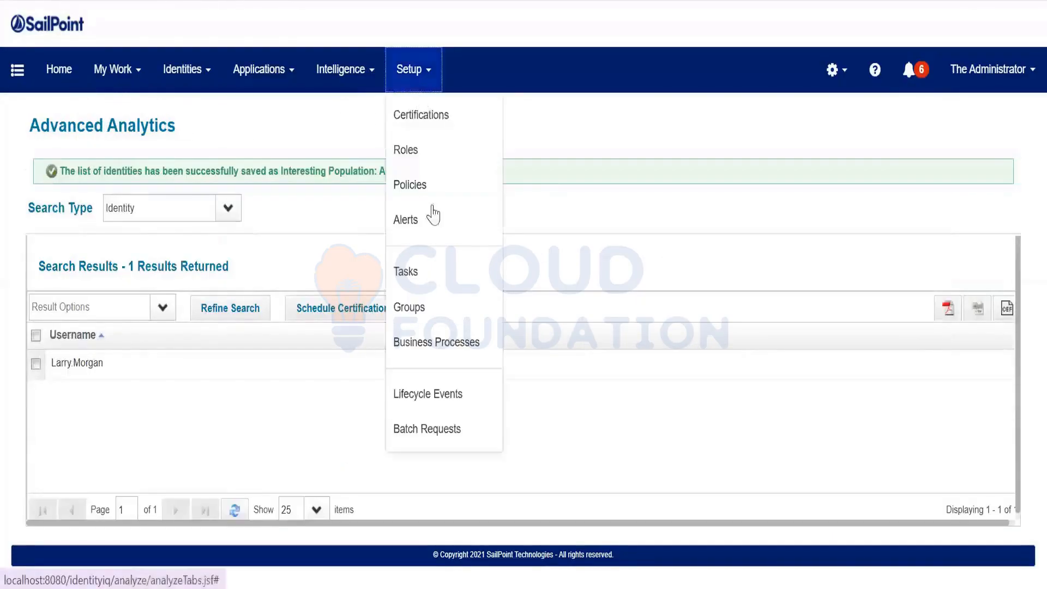
pyautogui.click(415, 307)
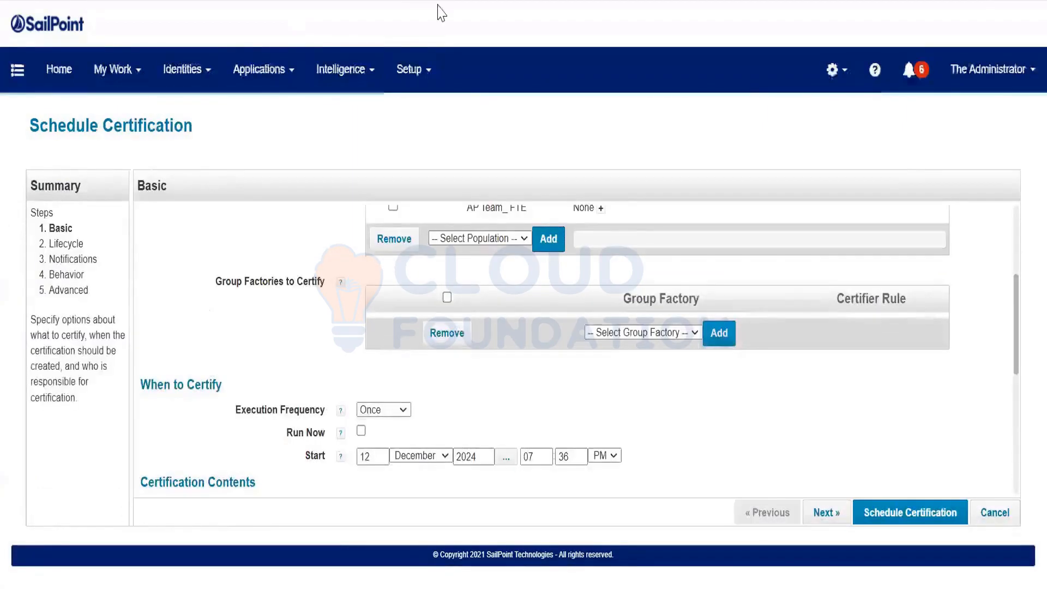
pyautogui.click(607, 332)
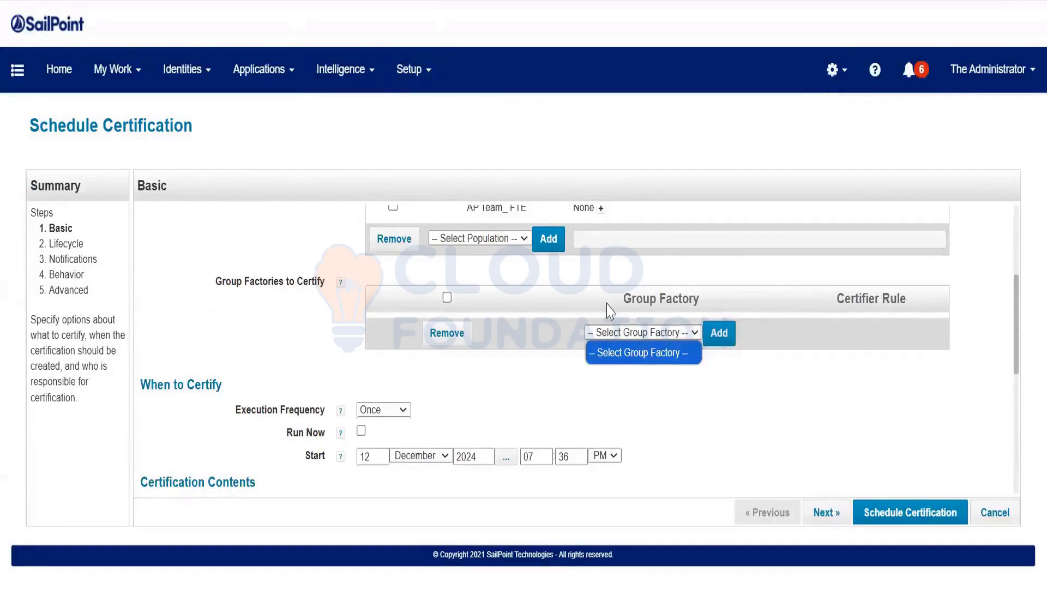
pyautogui.scroll(4, 503, 222)
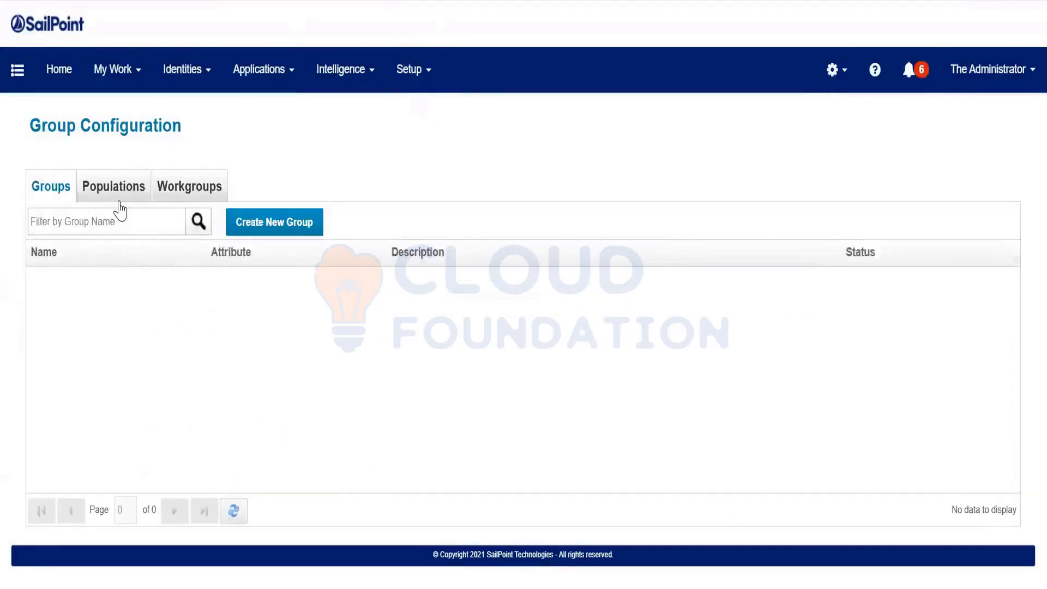
# Check the Populations list, then open the Accounts Receivable role in Role Management
pyautogui.click(114, 192)
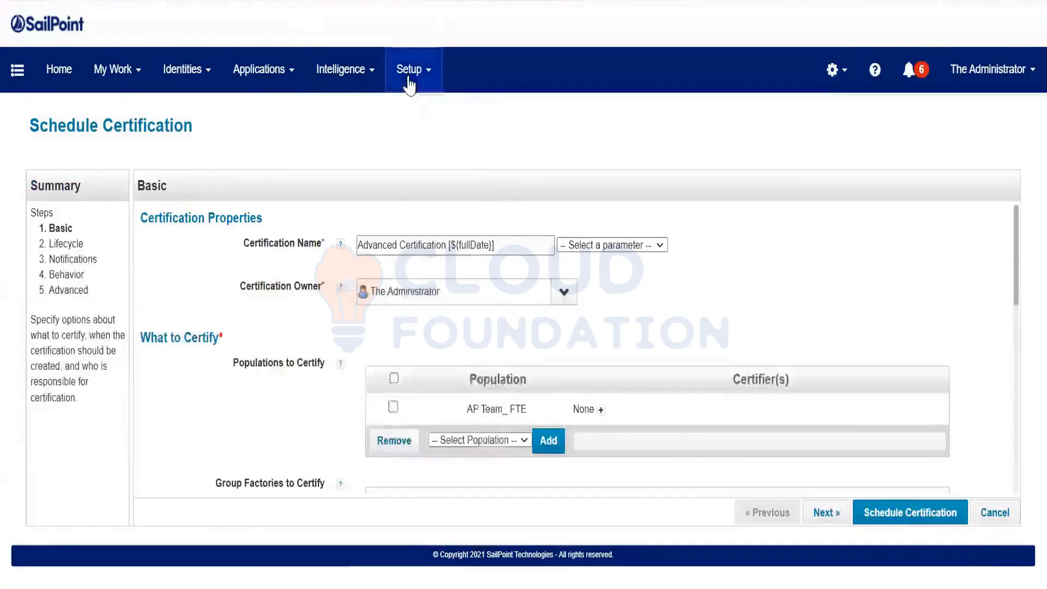
pyautogui.click(409, 82)
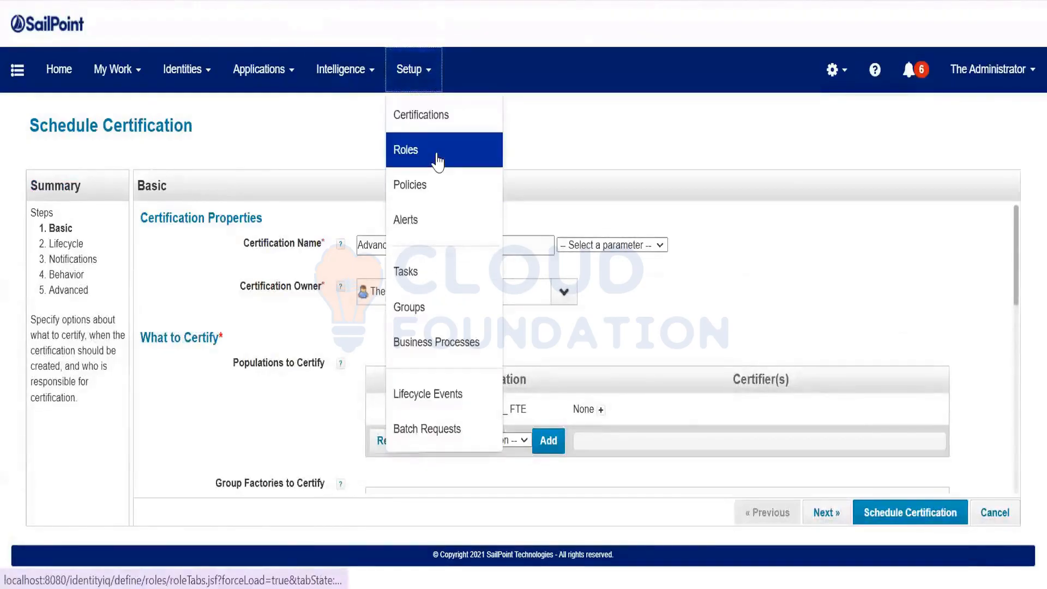
pyautogui.click(437, 159)
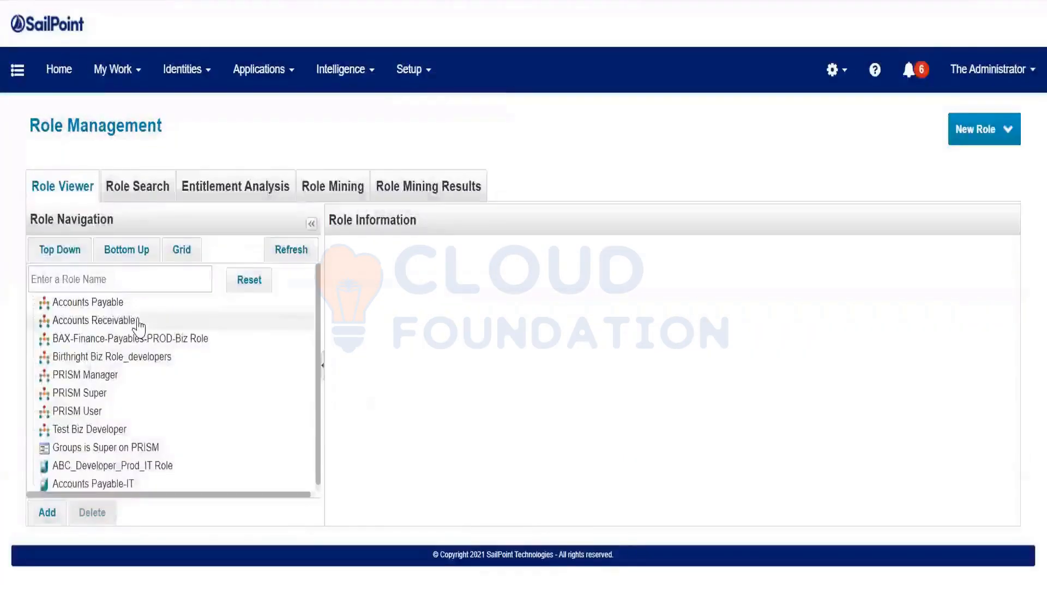
pyautogui.click(139, 326)
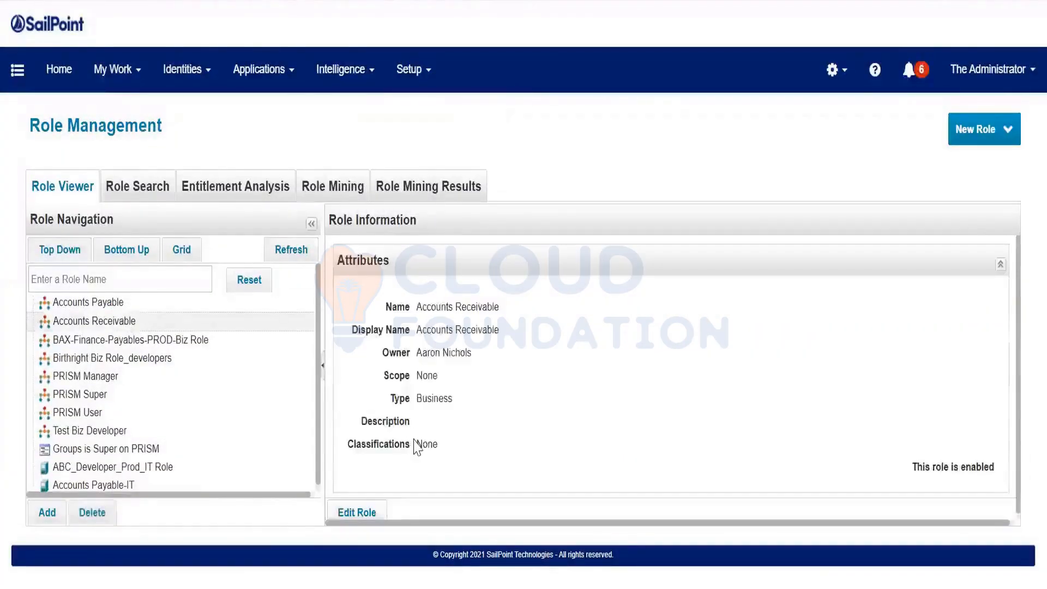
pyautogui.scroll(-2, 392, 497)
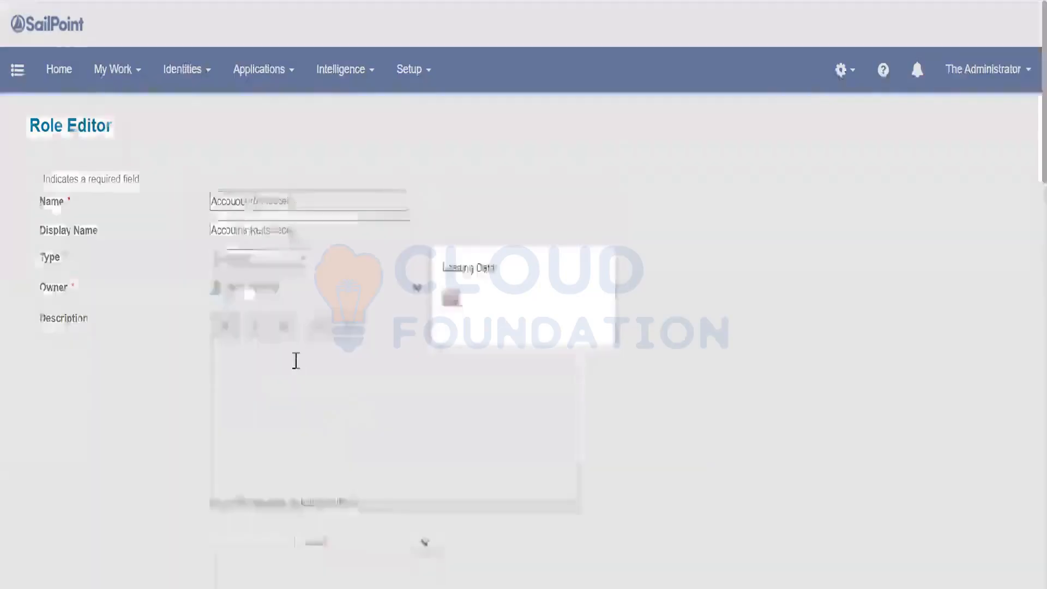
# Change the Accounts Receivable assignment rule from Match List to Population, choosing AP Team_FTE
pyautogui.scroll(-5, 218, 398)
pyautogui.scroll(-2, 327, 431)
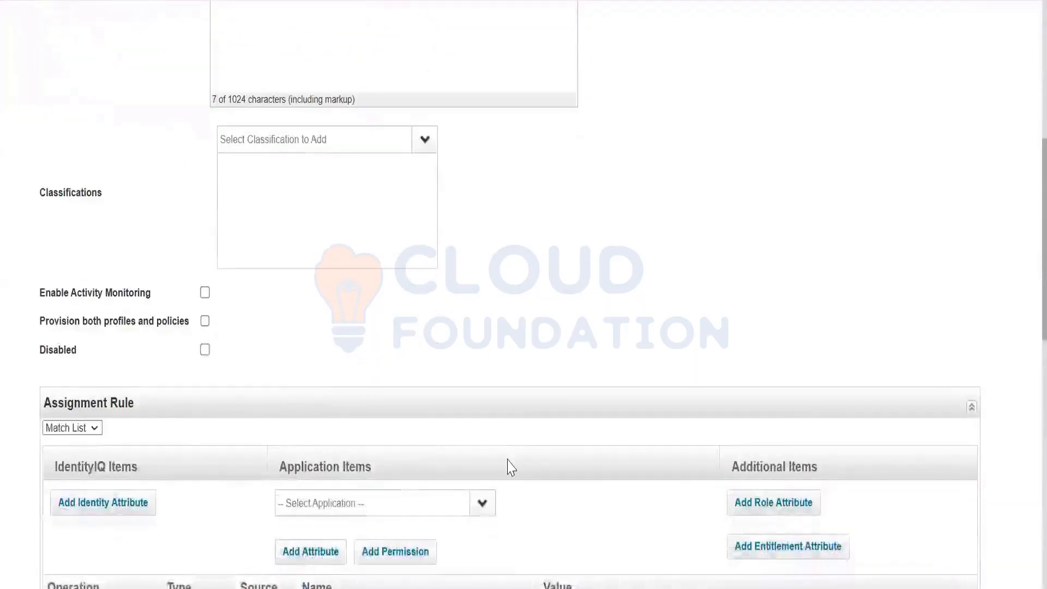
pyautogui.scroll(-2, 349, 403)
pyautogui.scroll(7, 218, 256)
pyautogui.moveTo(297, 101); pyautogui.dragTo(156, 102)
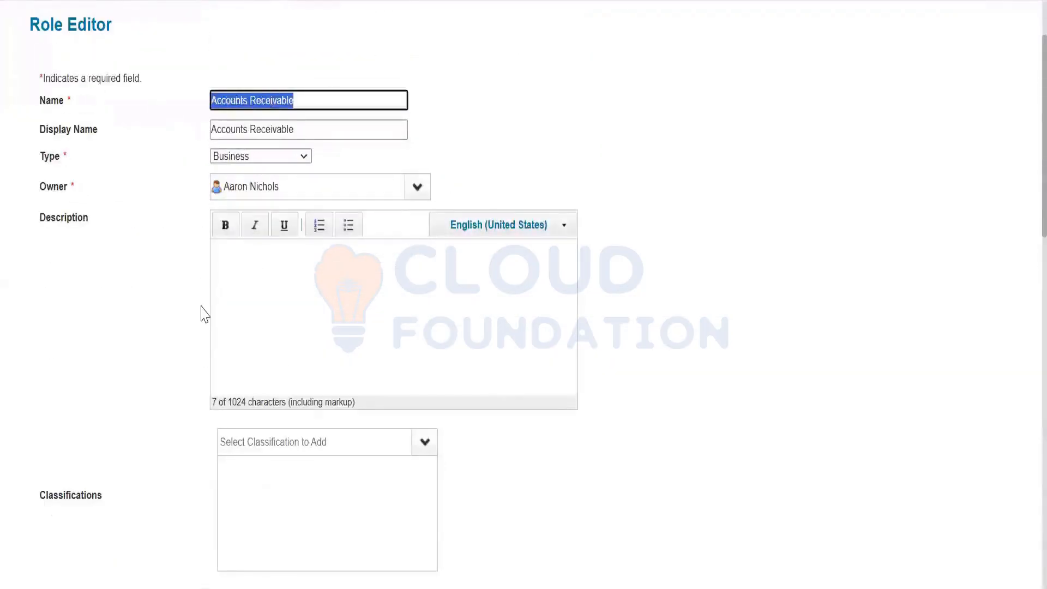
pyautogui.scroll(-2, 200, 307)
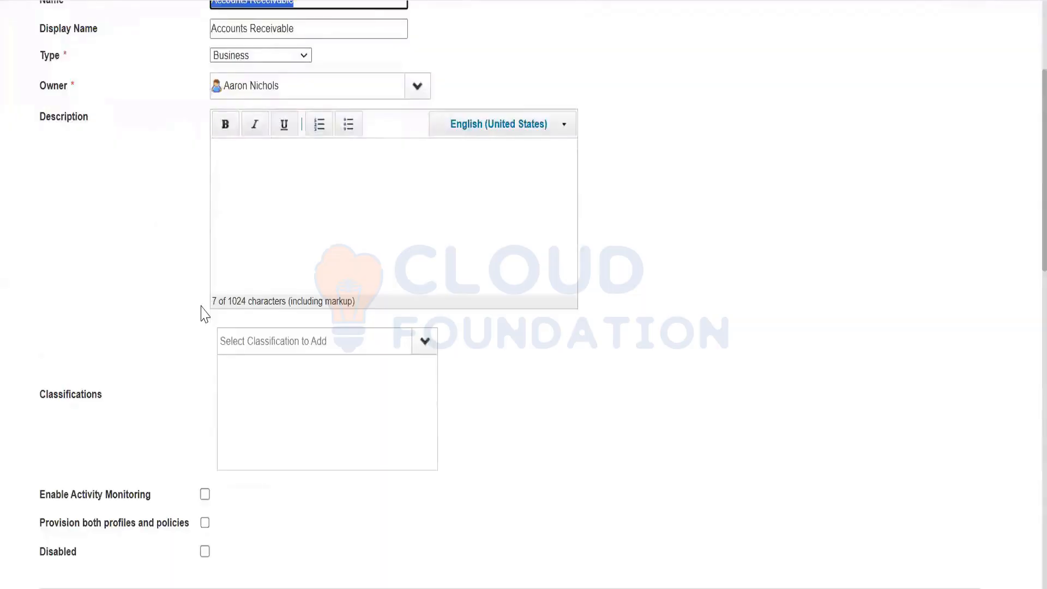
pyautogui.scroll(-4, 204, 313)
pyautogui.scroll(-2, 360, 450)
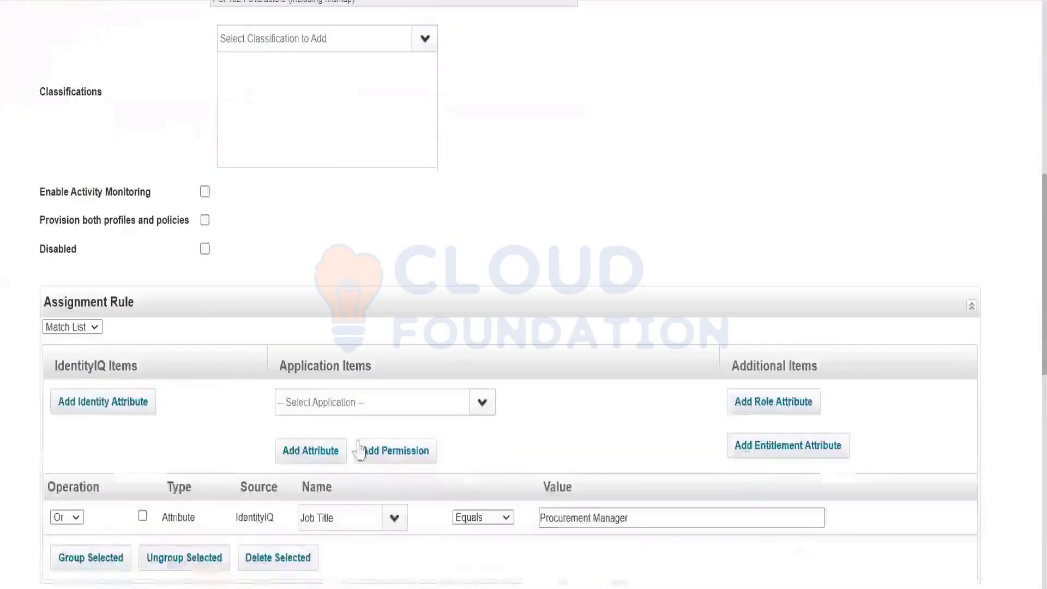
pyautogui.click(81, 327)
pyautogui.click(76, 465)
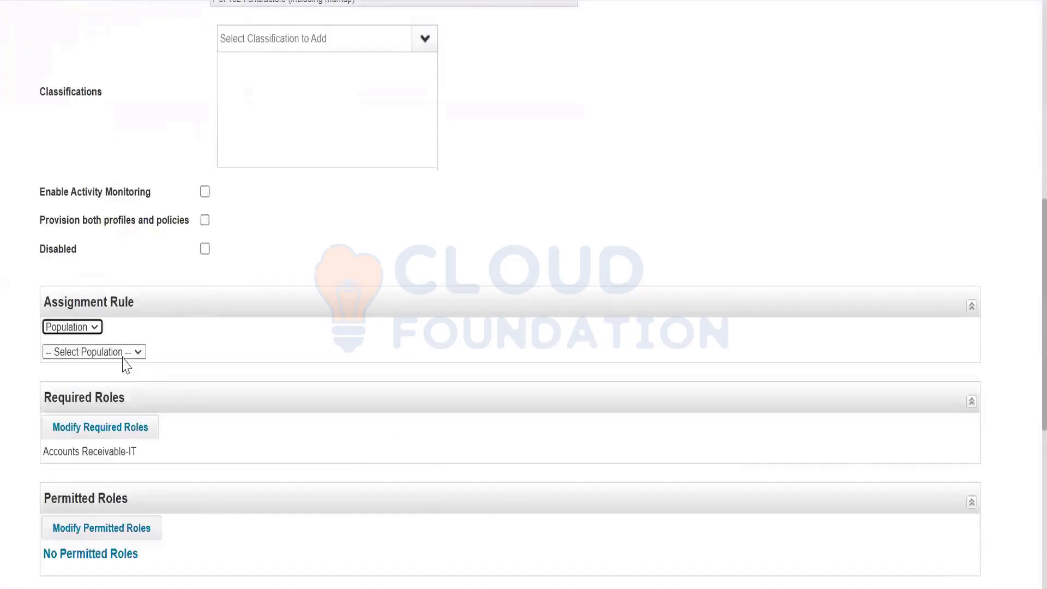
pyautogui.click(123, 360)
pyautogui.click(100, 397)
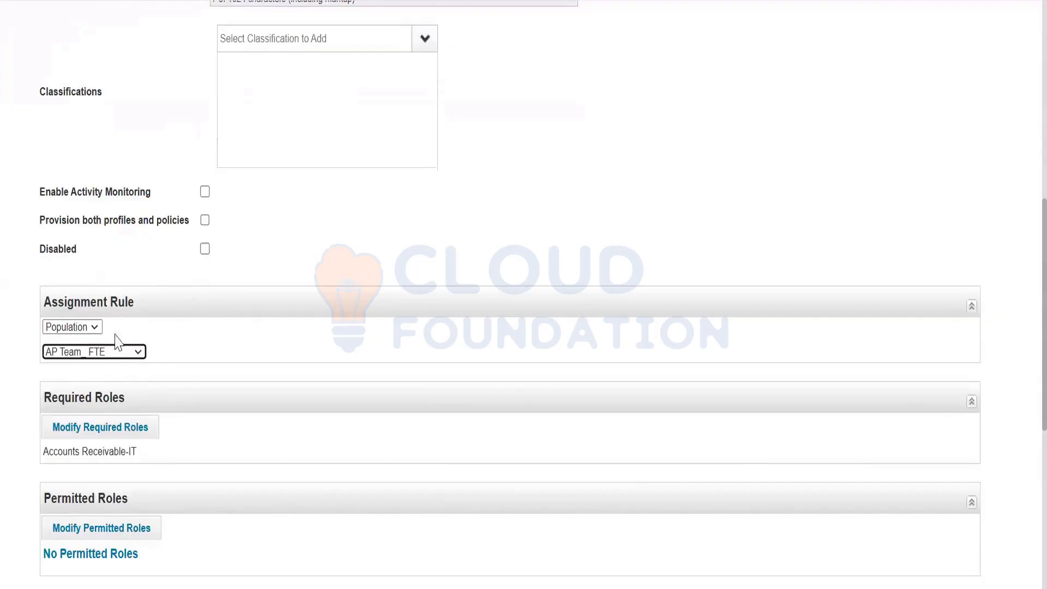
# Scroll through the role editor to review the population-based assignment rule
pyautogui.scroll(5, 259, 204)
pyautogui.scroll(4, 302, 164)
pyautogui.moveTo(303, 199); pyautogui.dragTo(143, 242)
pyautogui.scroll(-4, 146, 250)
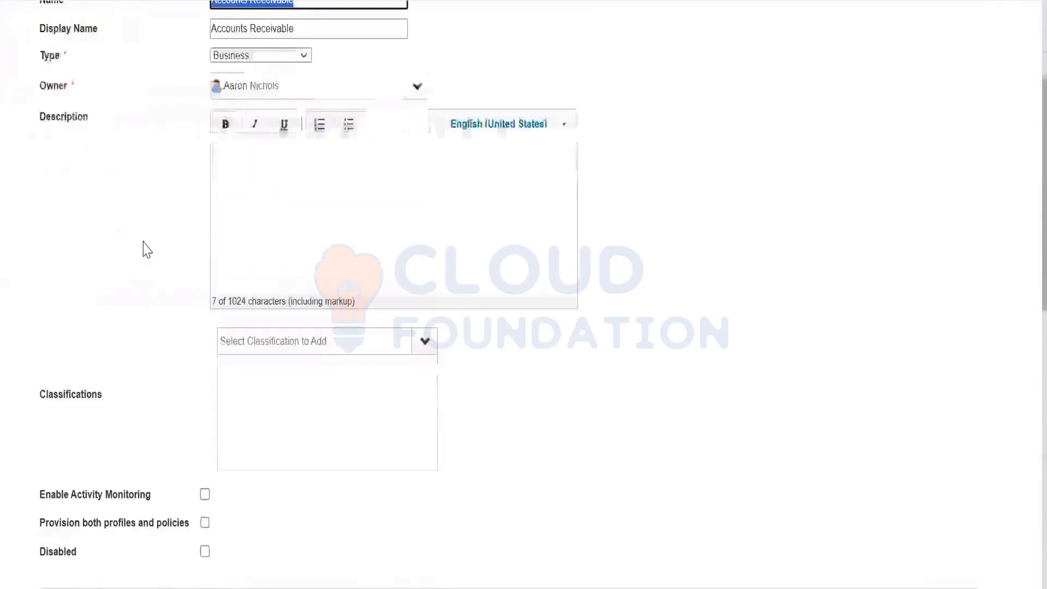
pyautogui.scroll(-2, 146, 250)
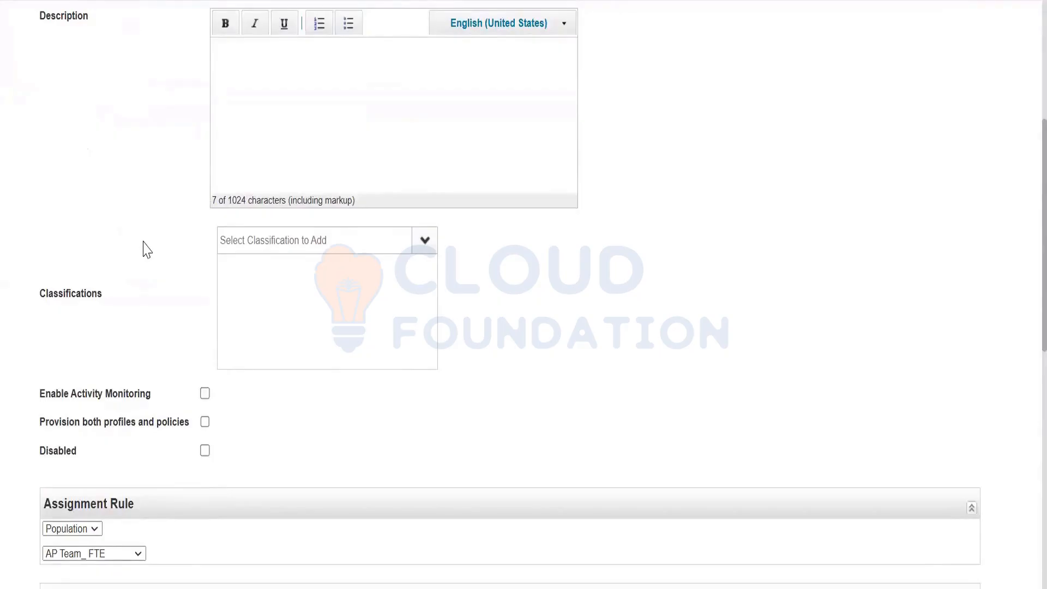
pyautogui.scroll(4, 146, 249)
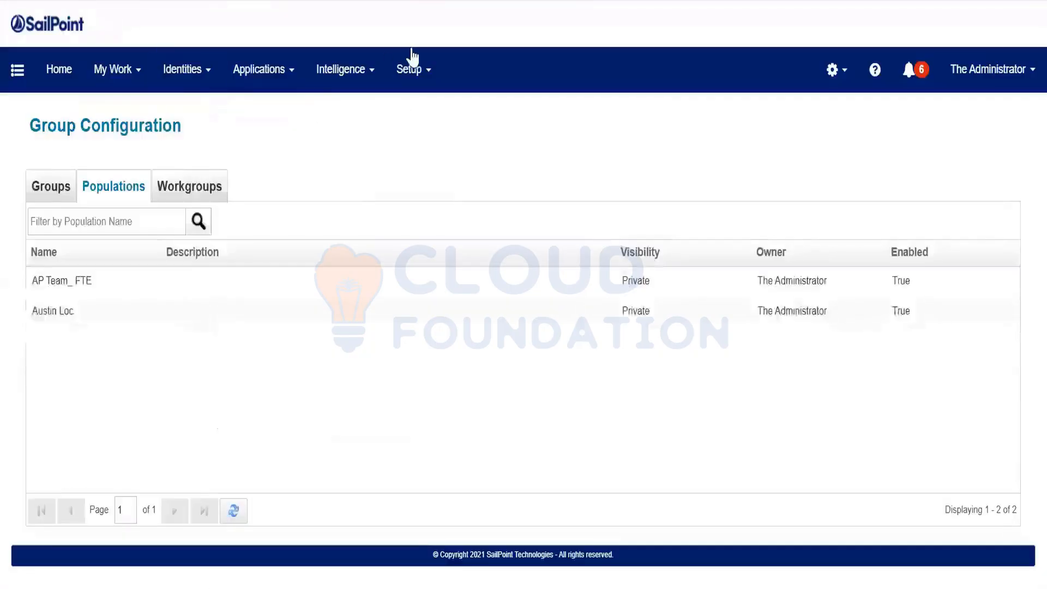
# Filter the Tasks list for 'refres' and open the Refresh Identity Cube task
pyautogui.click(415, 71)
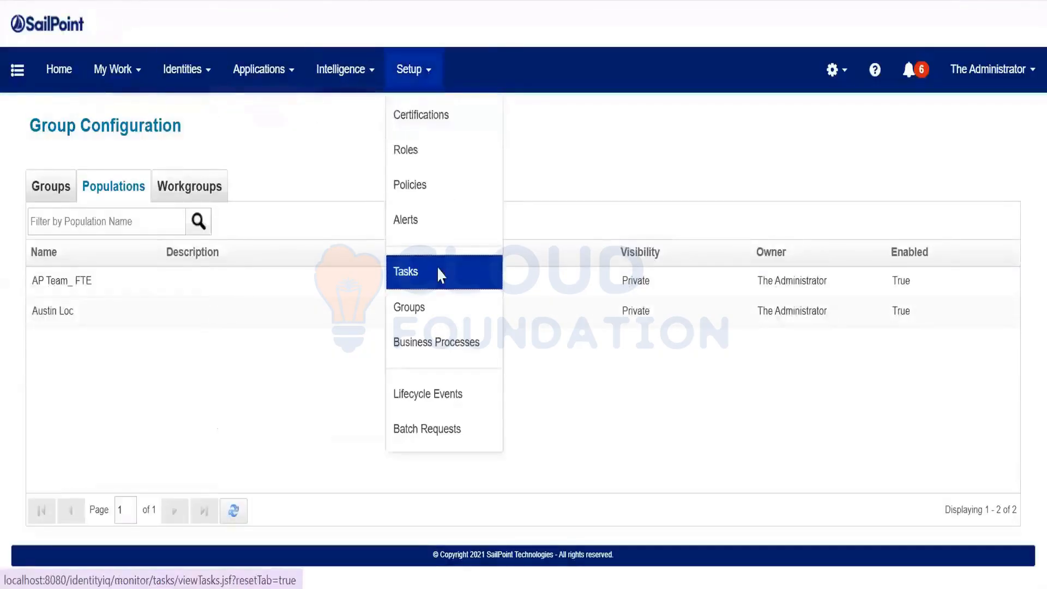
pyautogui.click(436, 271)
pyautogui.click(130, 228)
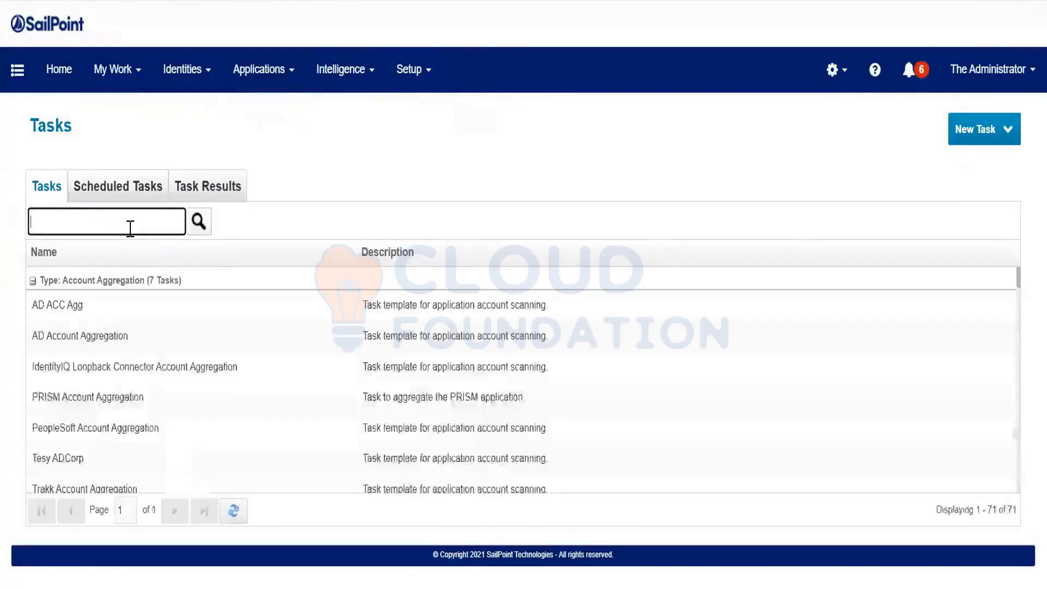
pyautogui.write('refres')
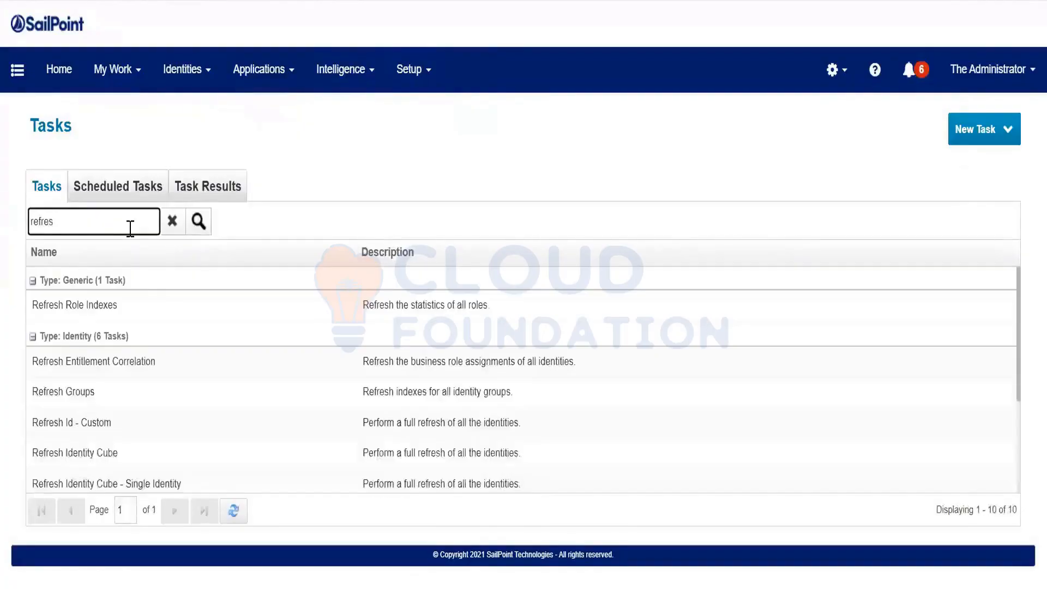
pyautogui.click(210, 451)
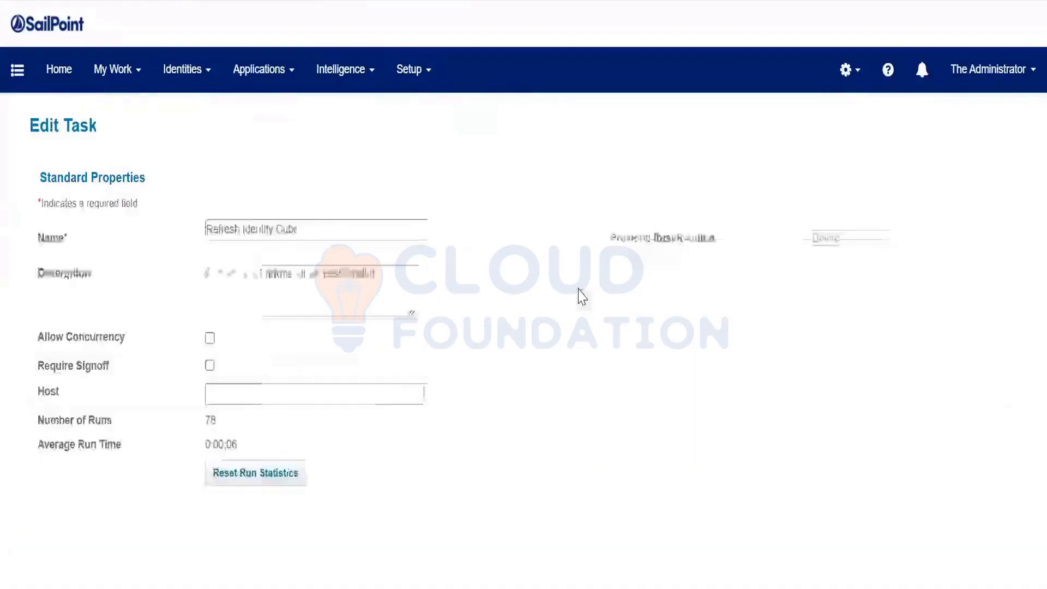
# Restrict the Refresh Identity Cube task to the AP Team_ FTE population
pyautogui.scroll(-8, 592, 296)
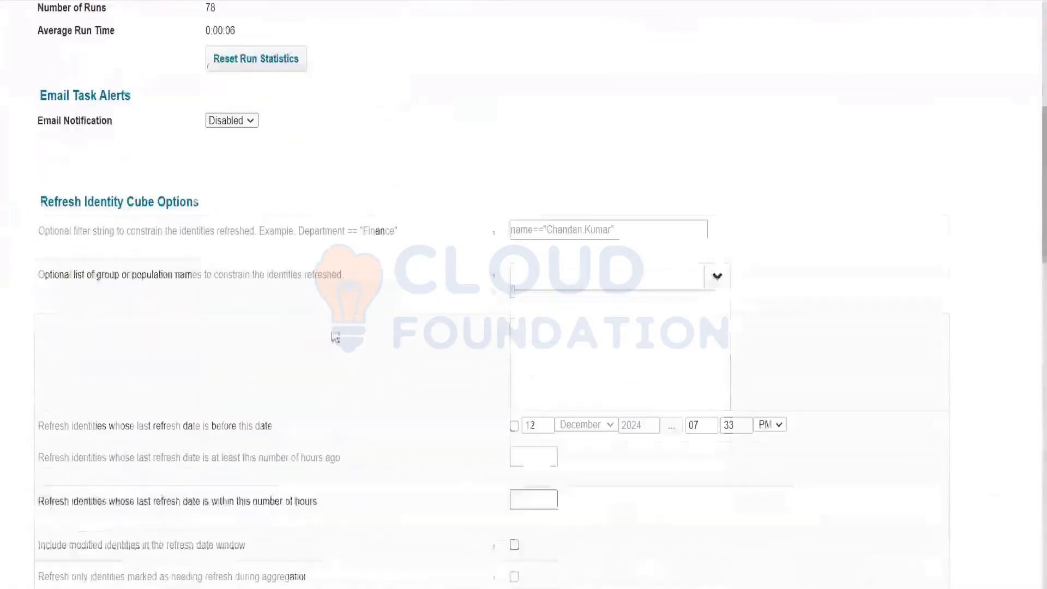
pyautogui.moveTo(161, 272); pyautogui.dragTo(307, 273)
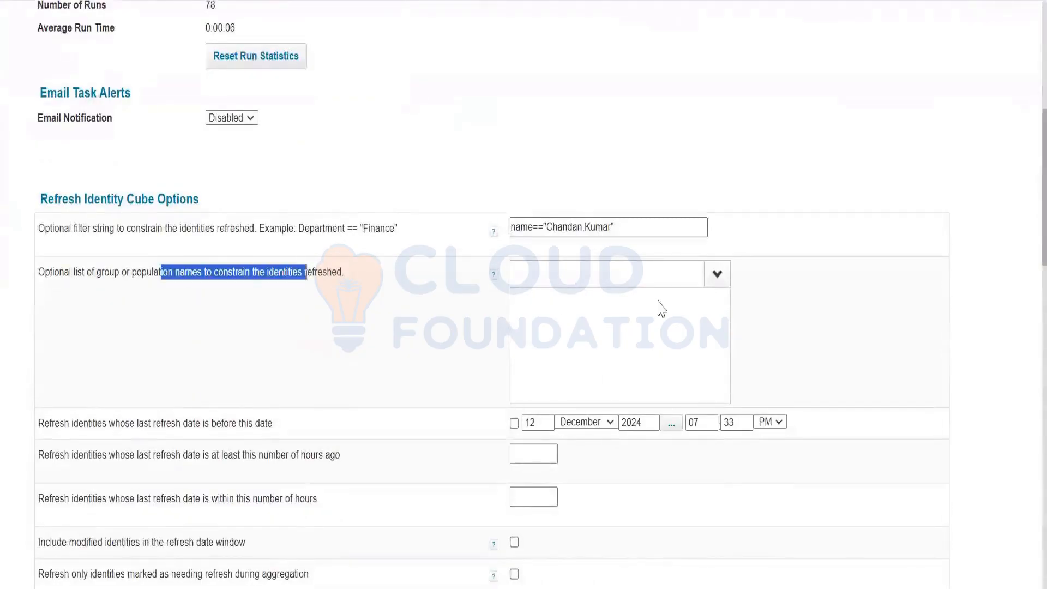
pyautogui.click(717, 275)
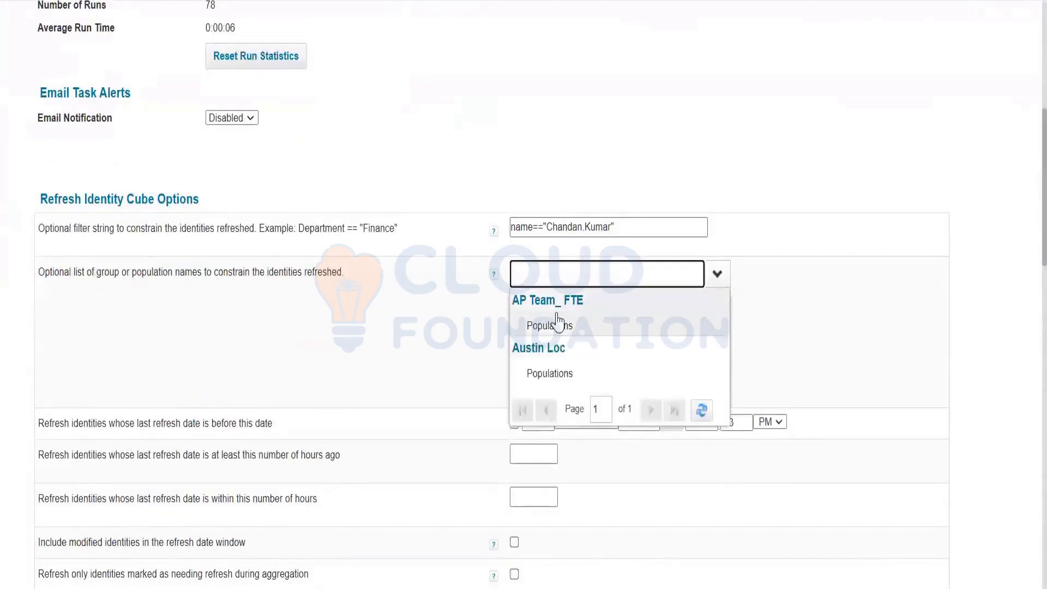
pyautogui.click(557, 316)
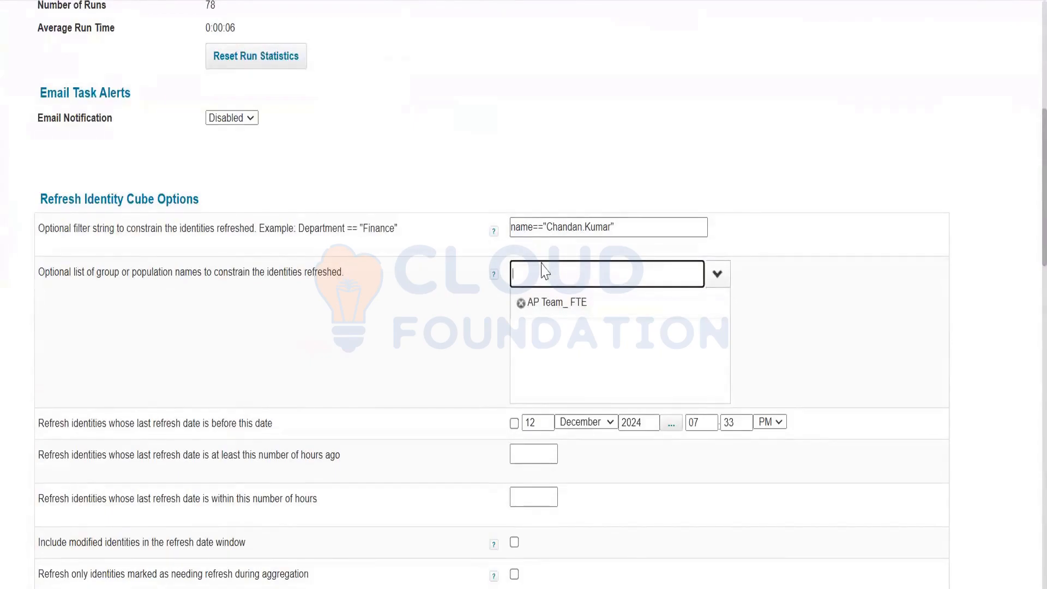
pyautogui.scroll(4, 589, 282)
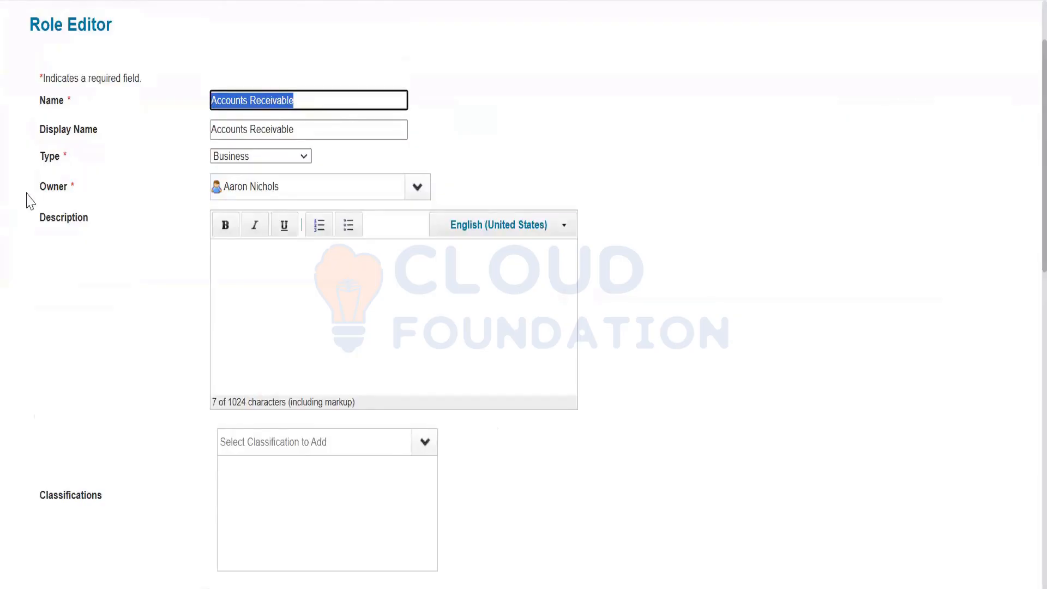
# Make SecADmin Team the Accounts Receivable role's owner, then return to the Notepad++ notes
pyautogui.click(337, 180)
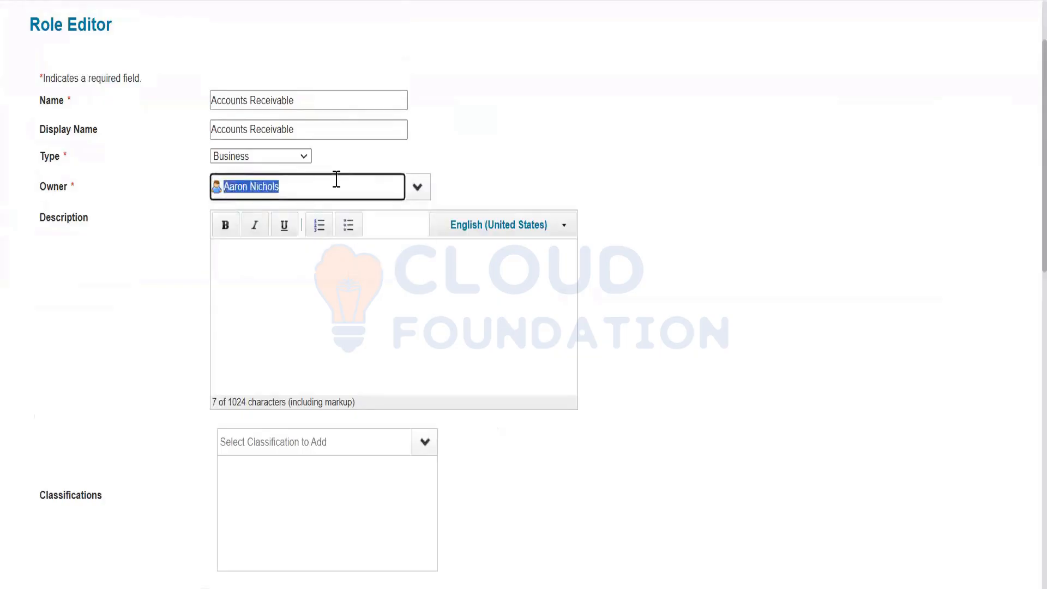
pyautogui.write('SecADmin Team')
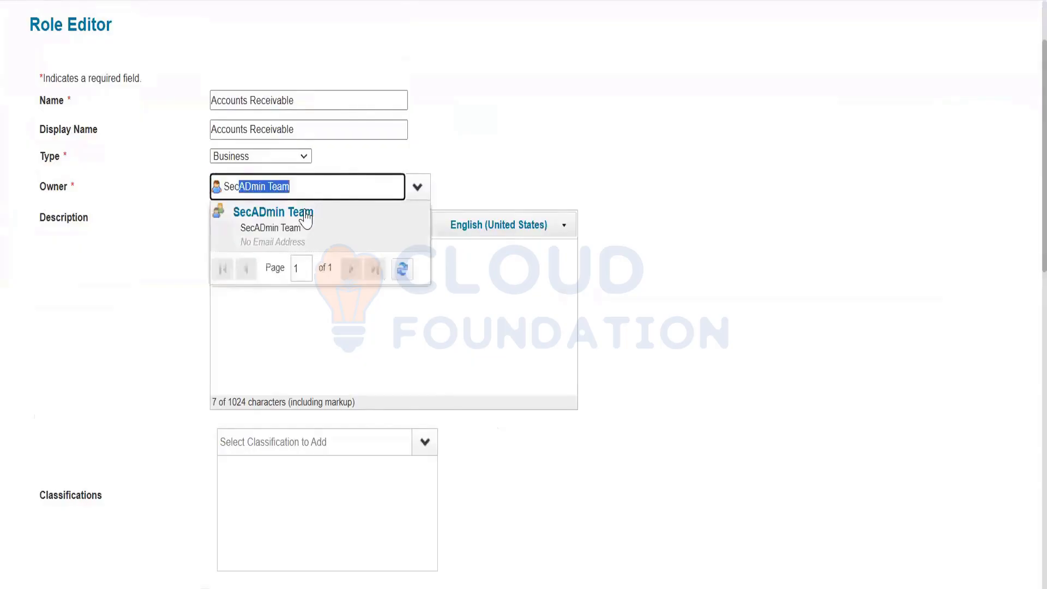
pyautogui.click(305, 219)
pyautogui.click(296, 186)
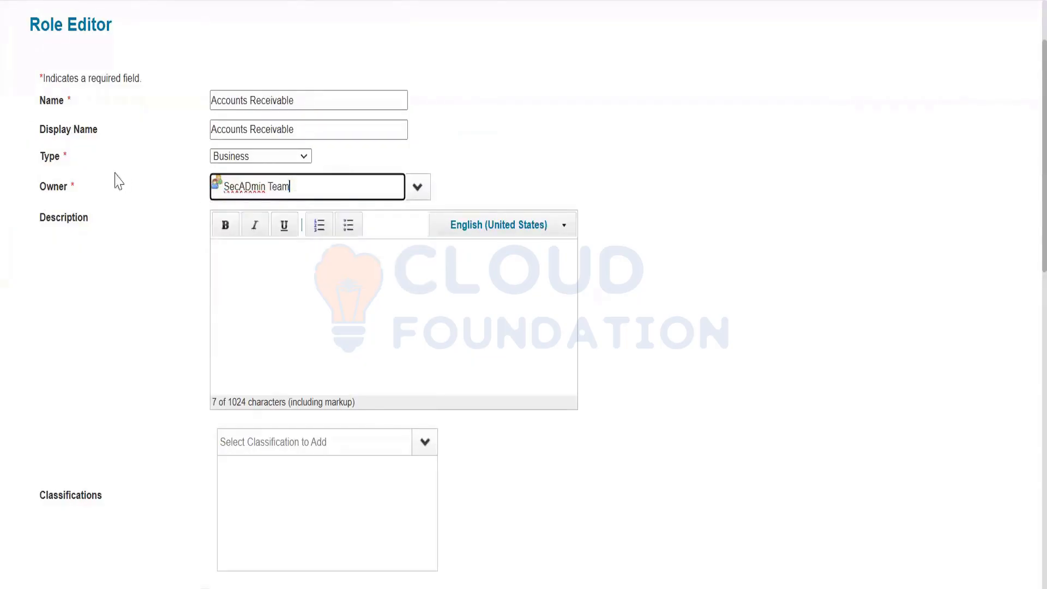
pyautogui.moveTo(299, 100); pyautogui.dragTo(24, 98)
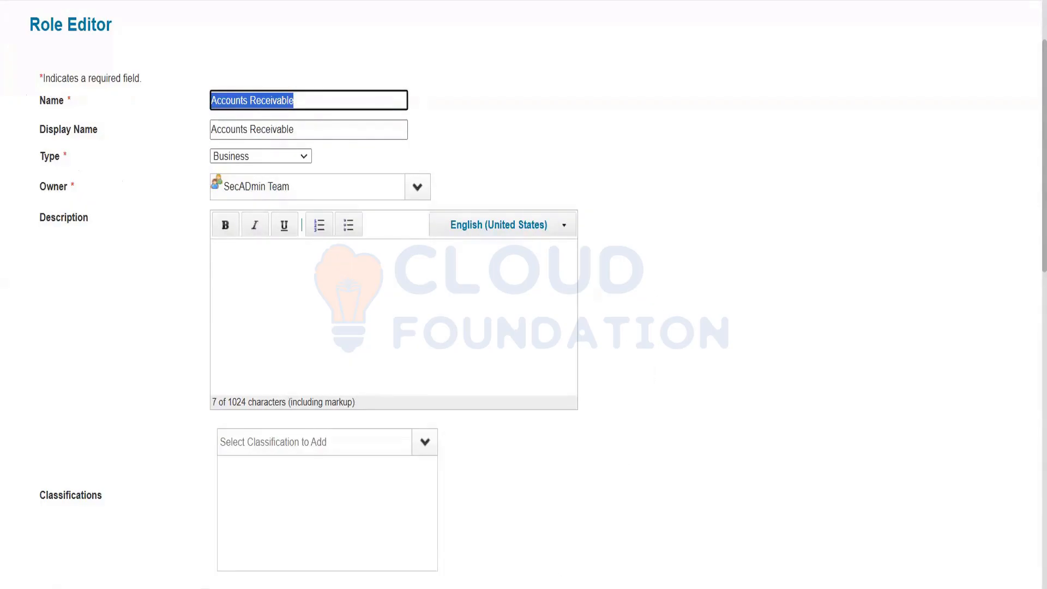
pyautogui.hotkey('alt', 'Tab')
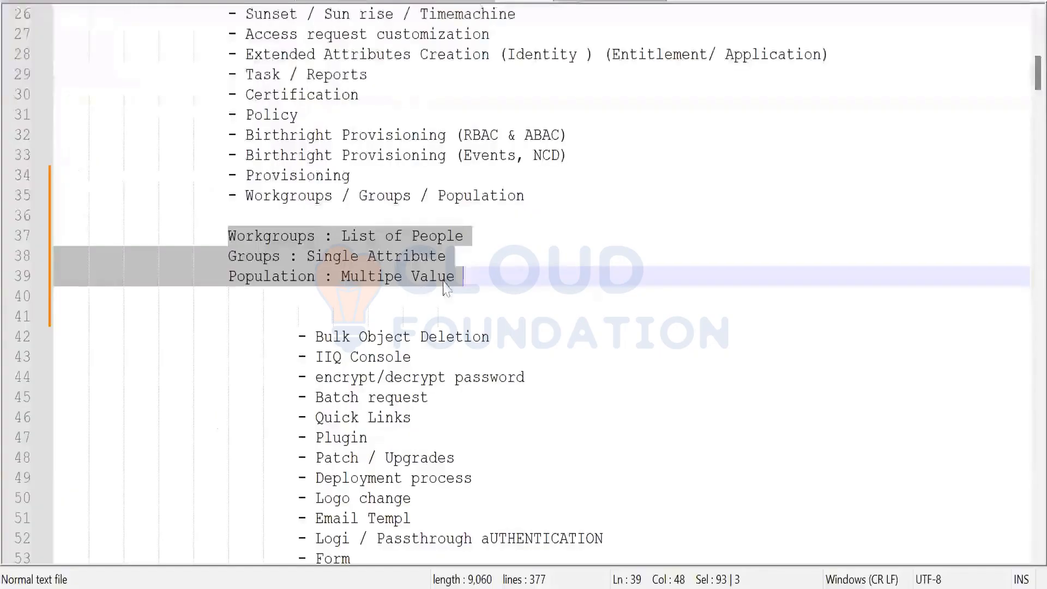
pyautogui.moveTo(465, 276); pyautogui.dragTo(228, 195)
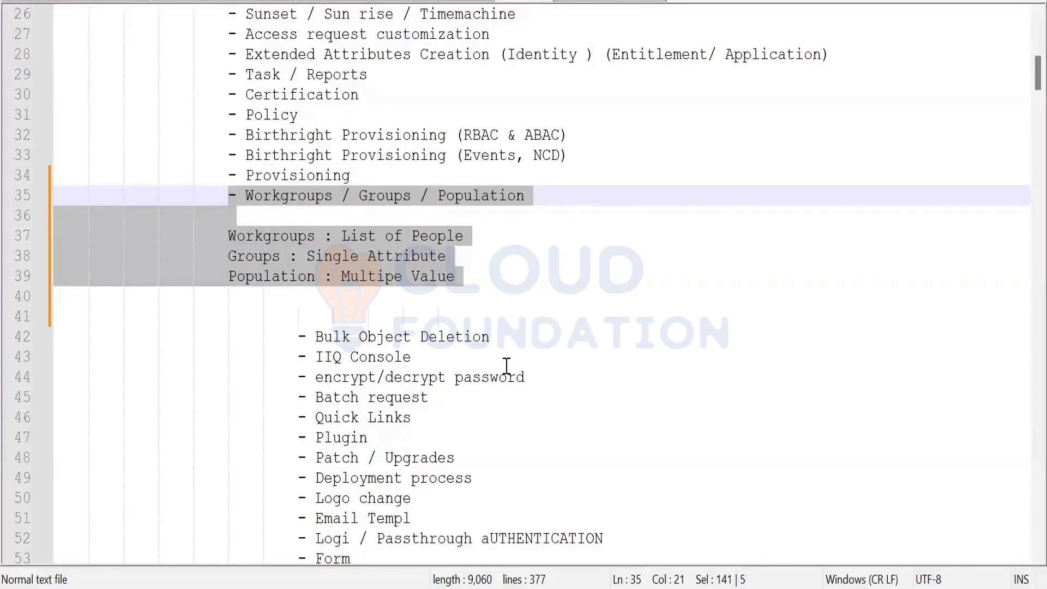
pyautogui.scroll(1, 426, 378)
pyautogui.click(434, 383)
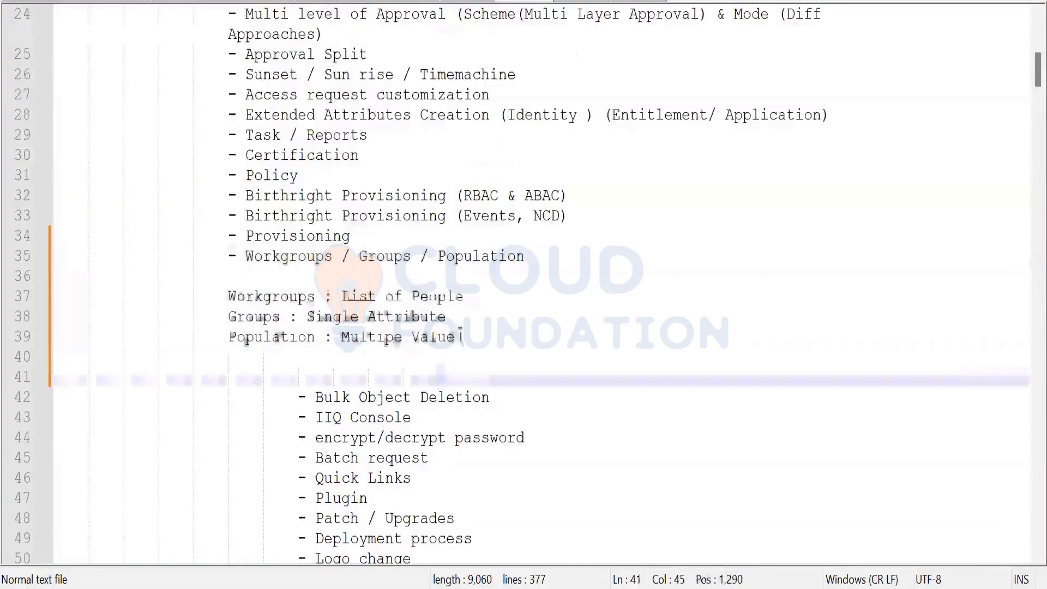
pyautogui.click(464, 296)
pyautogui.moveTo(251, 289); pyautogui.dragTo(226, 298)
pyautogui.scroll(1, 312, 348)
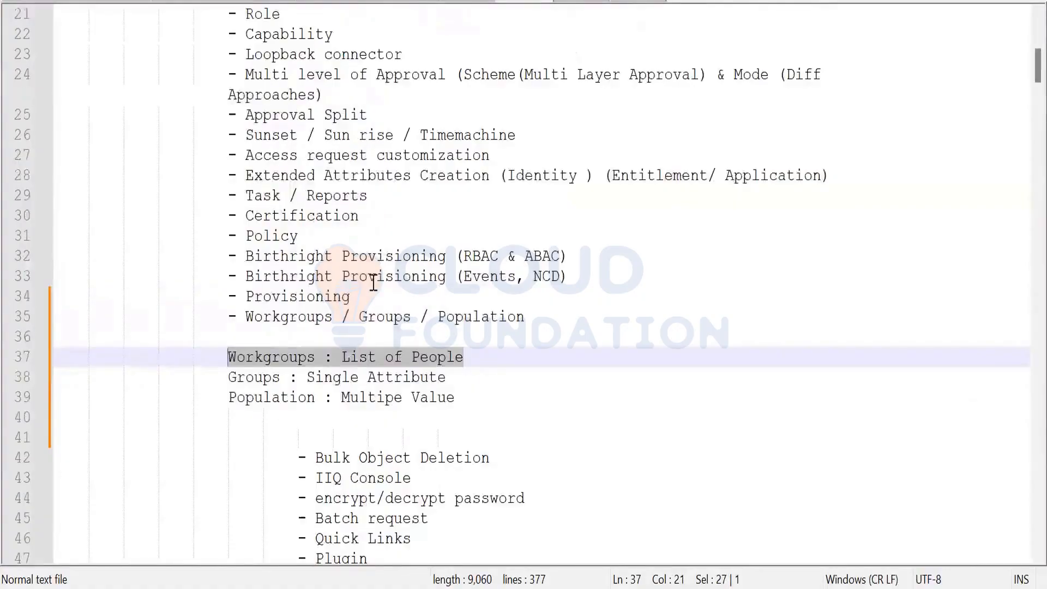
pyautogui.scroll(1, 373, 282)
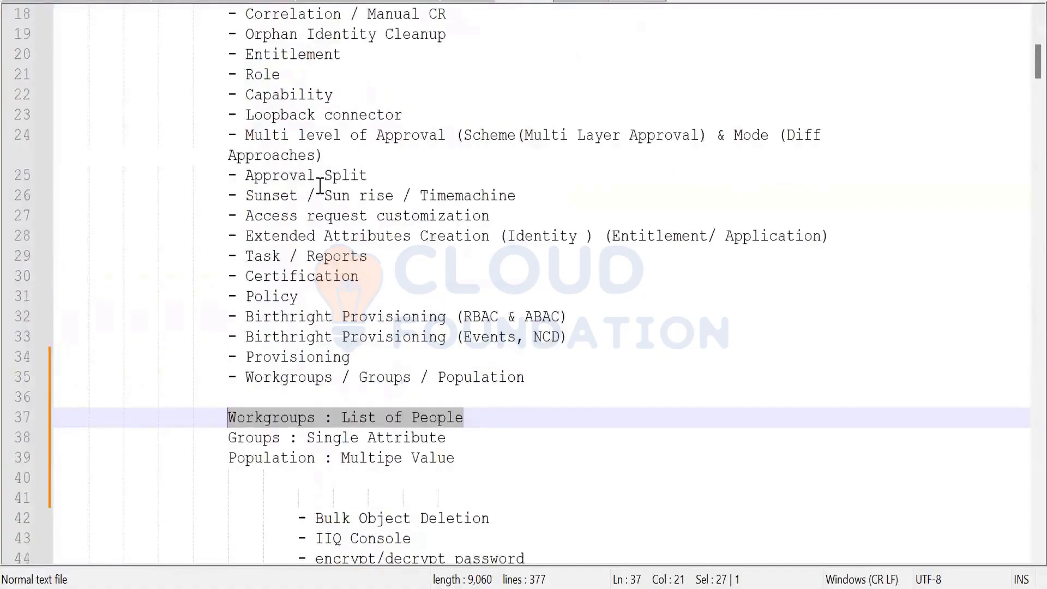
pyautogui.scroll(1, 400, 363)
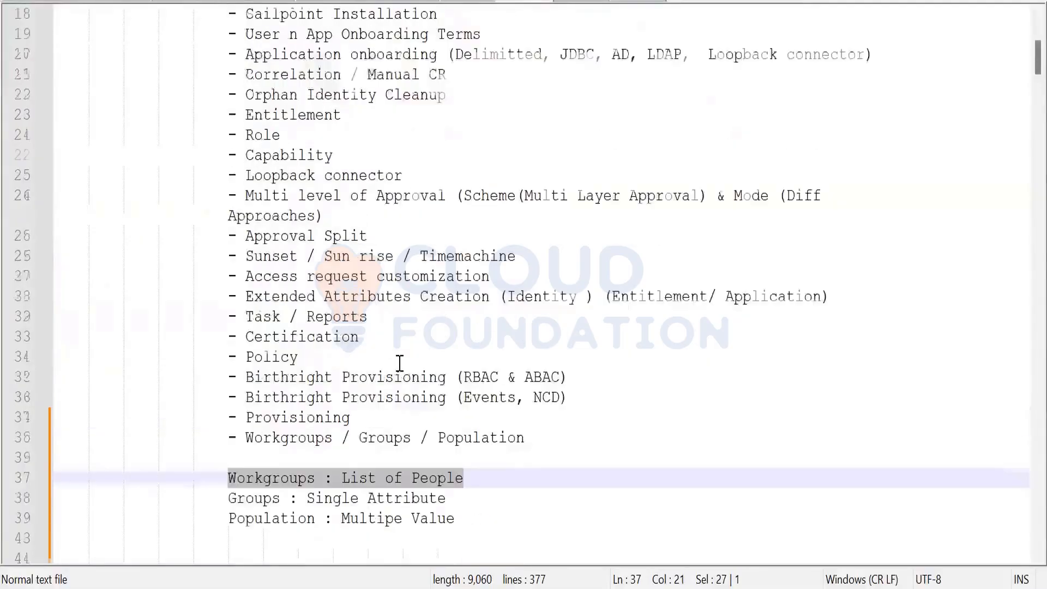
pyautogui.moveTo(403, 176); pyautogui.dragTo(238, 175)
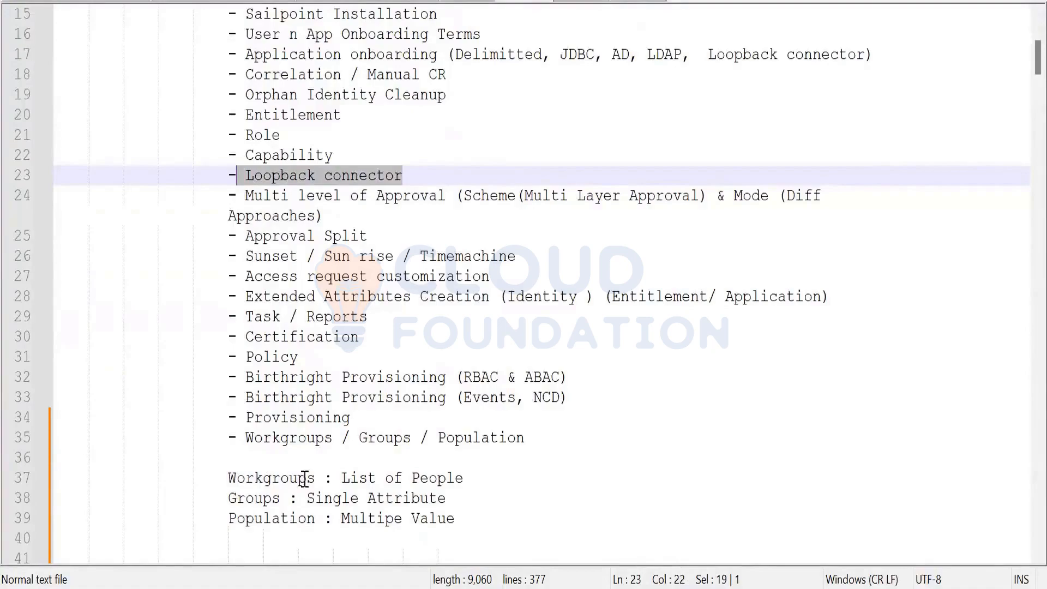
pyautogui.moveTo(230, 480); pyautogui.dragTo(320, 475)
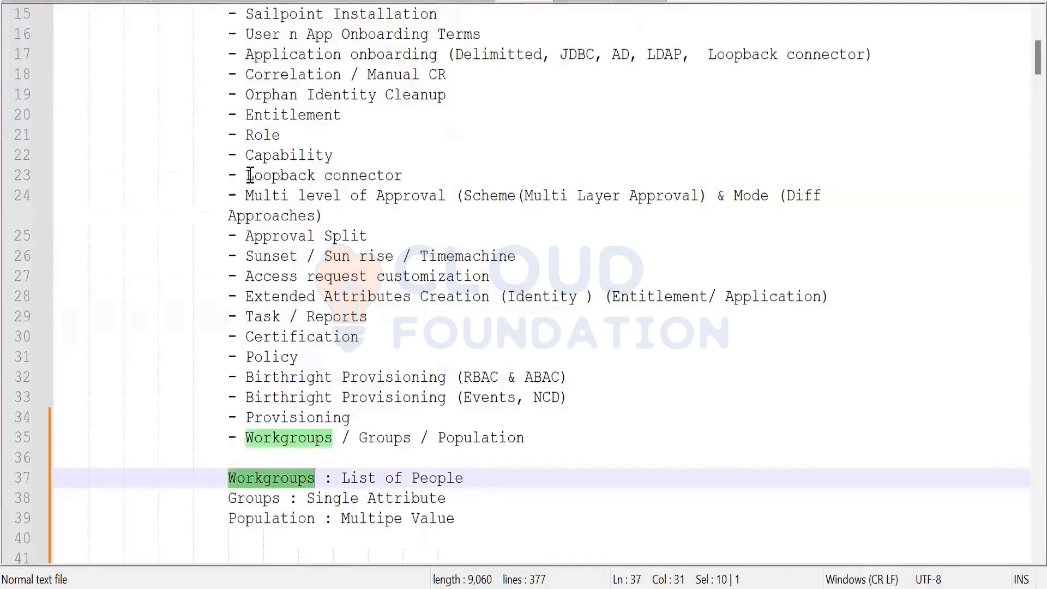
pyautogui.moveTo(247, 175); pyautogui.dragTo(422, 170)
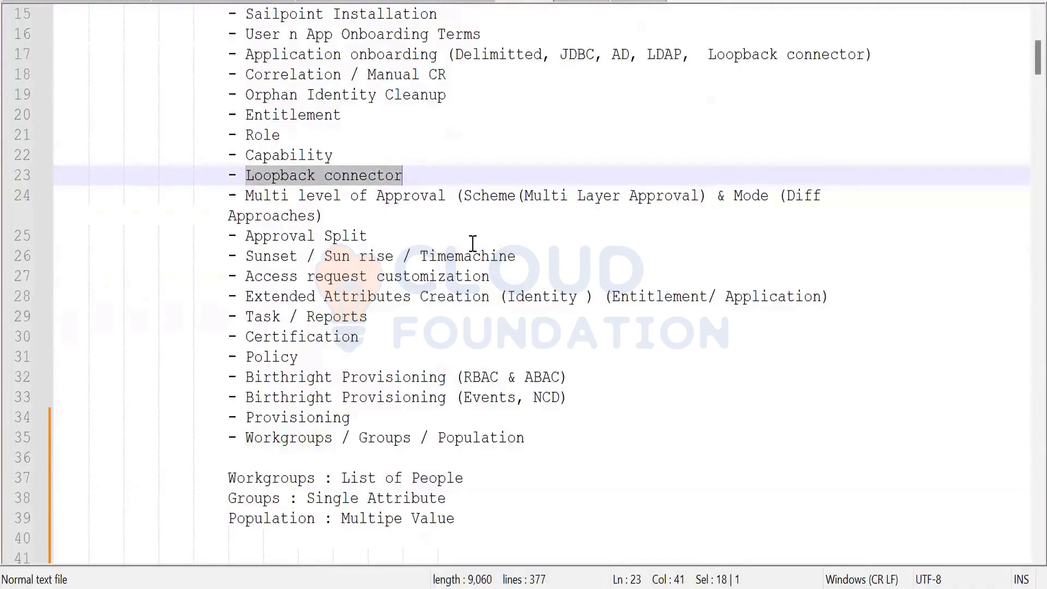
pyautogui.scroll(-1, 473, 243)
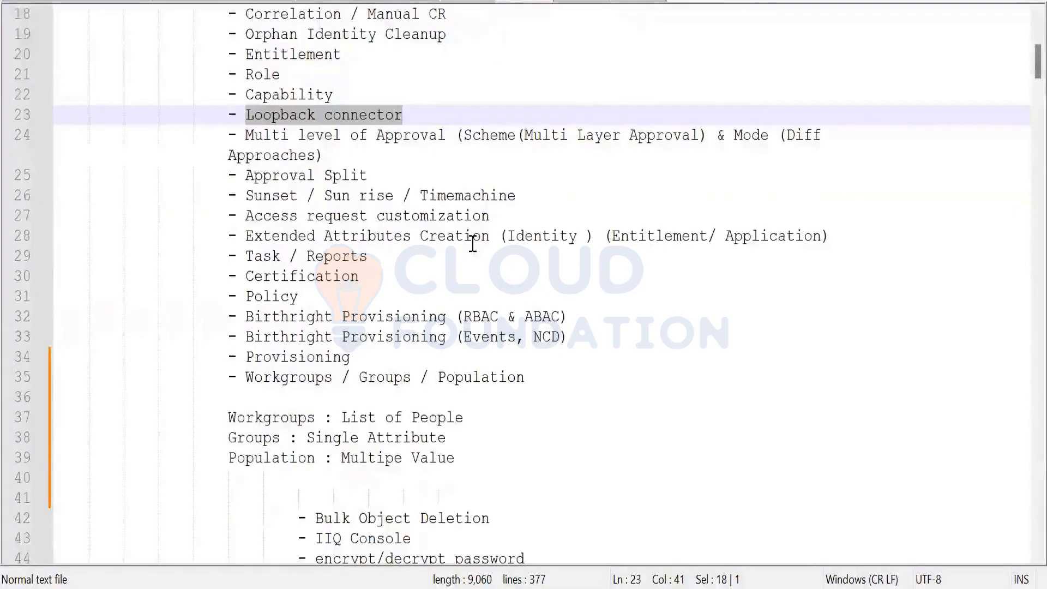
pyautogui.scroll(-1, 472, 244)
pyautogui.scroll(-1, 473, 367)
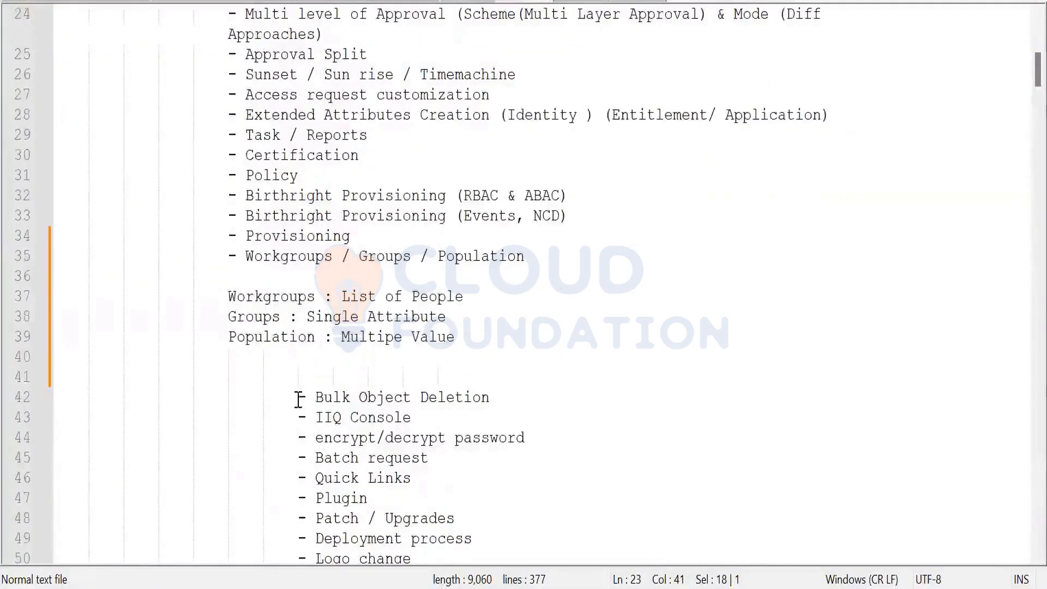
pyautogui.moveTo(299, 399); pyautogui.dragTo(571, 400)
pyautogui.hotkey('ctrl', 'c')
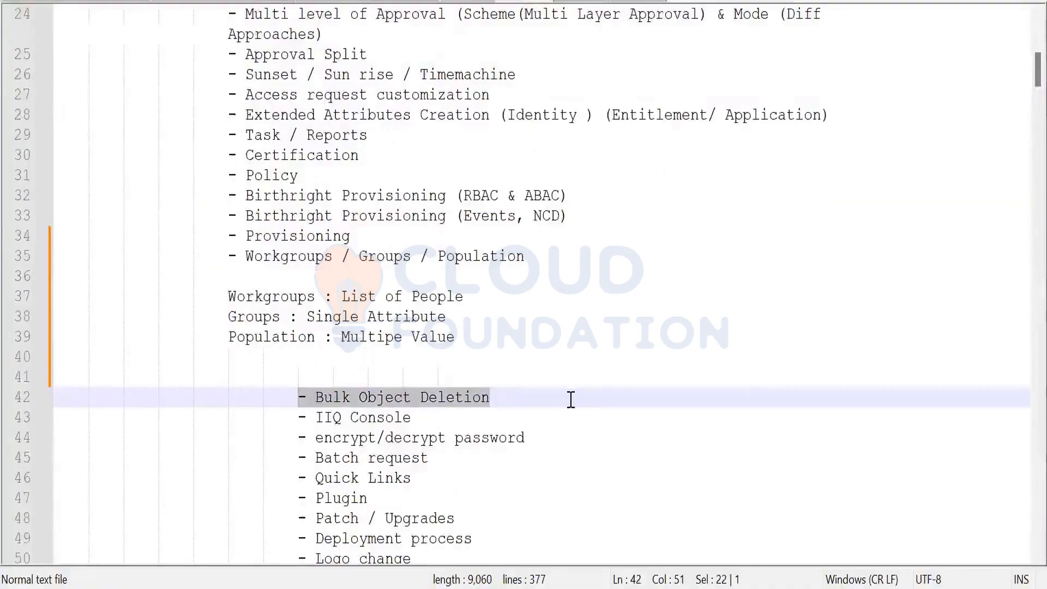
# Move the Bulk Object Deletion line to line 40, with a blank line above it
pyautogui.press('Delete')
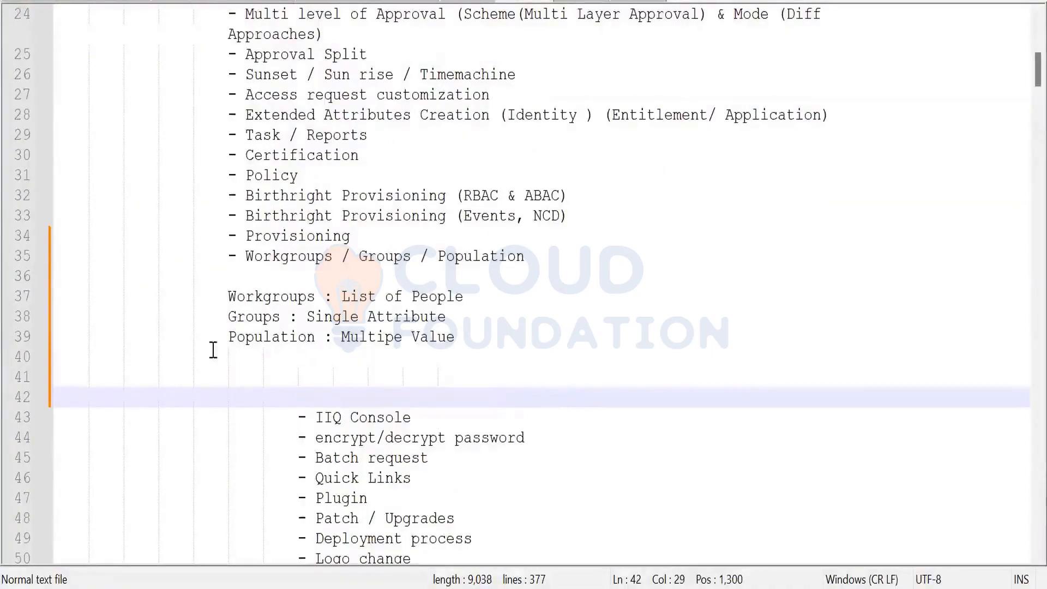
pyautogui.click(244, 360)
pyautogui.hotkey('ctrl', 'v')
pyautogui.click(485, 329)
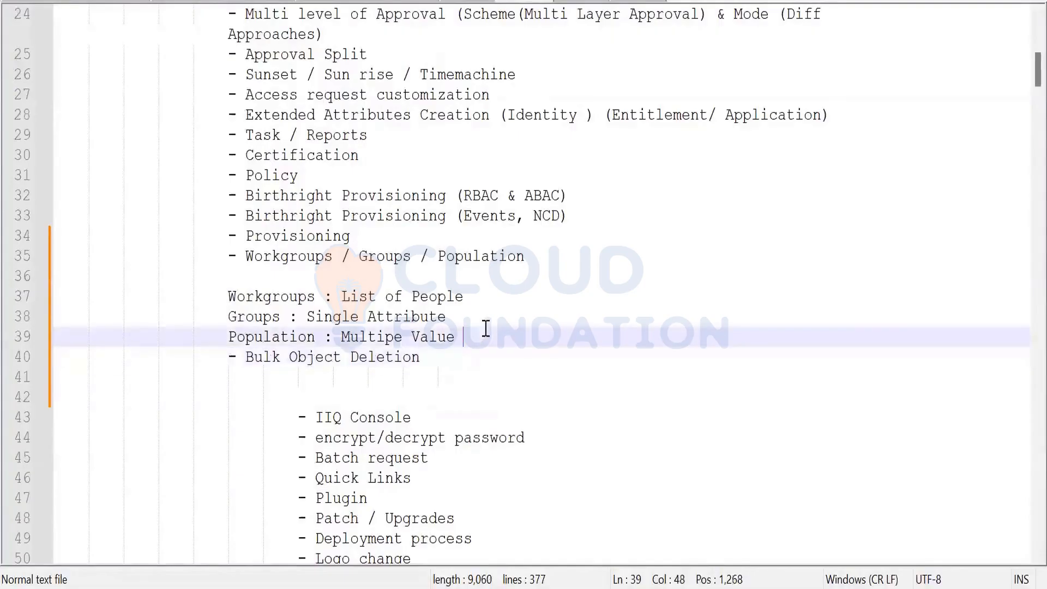
pyautogui.press('Return')
pyautogui.scroll(-1, 558, 480)
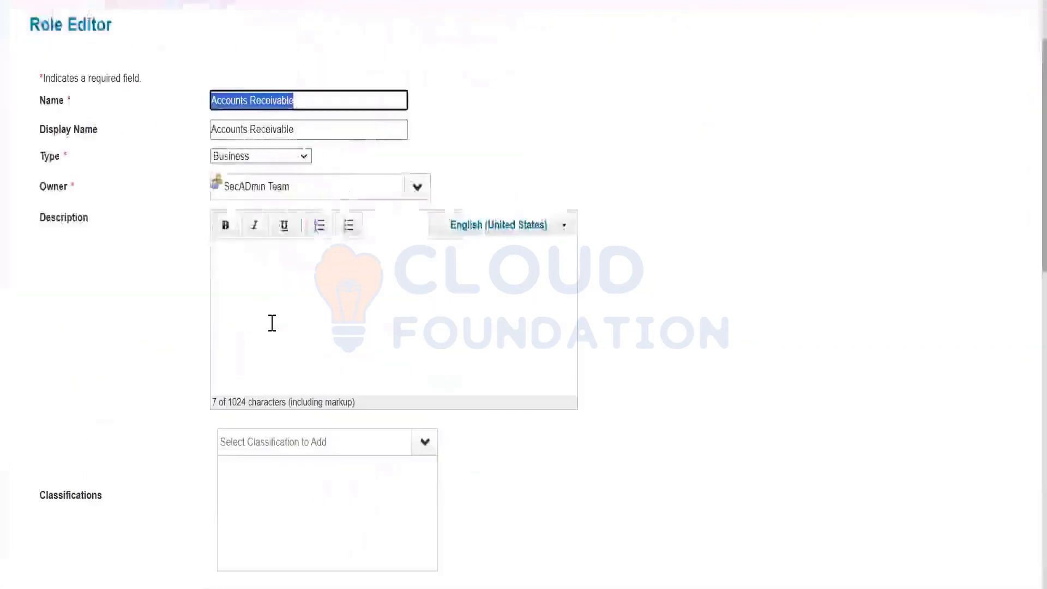
pyautogui.scroll(2, 271, 323)
# Visit the Setup Tasks page, then the Group Configuration page
pyautogui.click(409, 69)
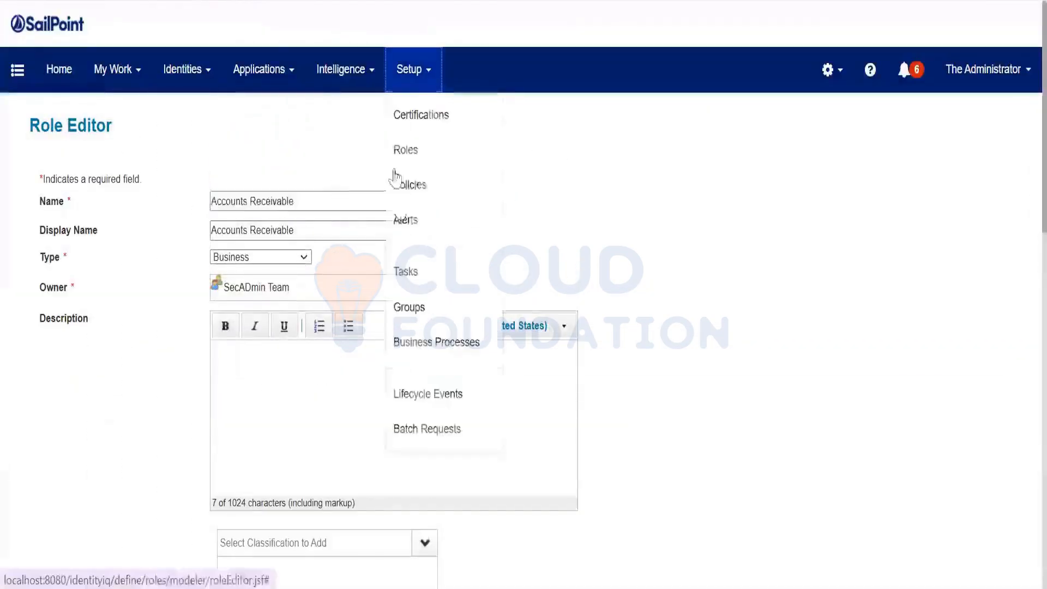
pyautogui.click(403, 270)
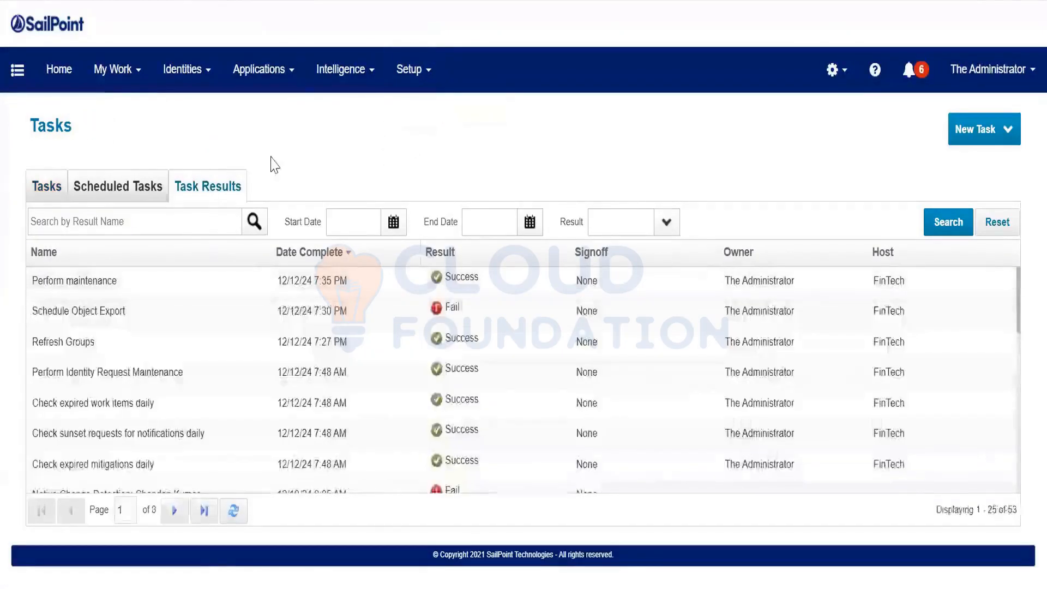
pyautogui.click(409, 70)
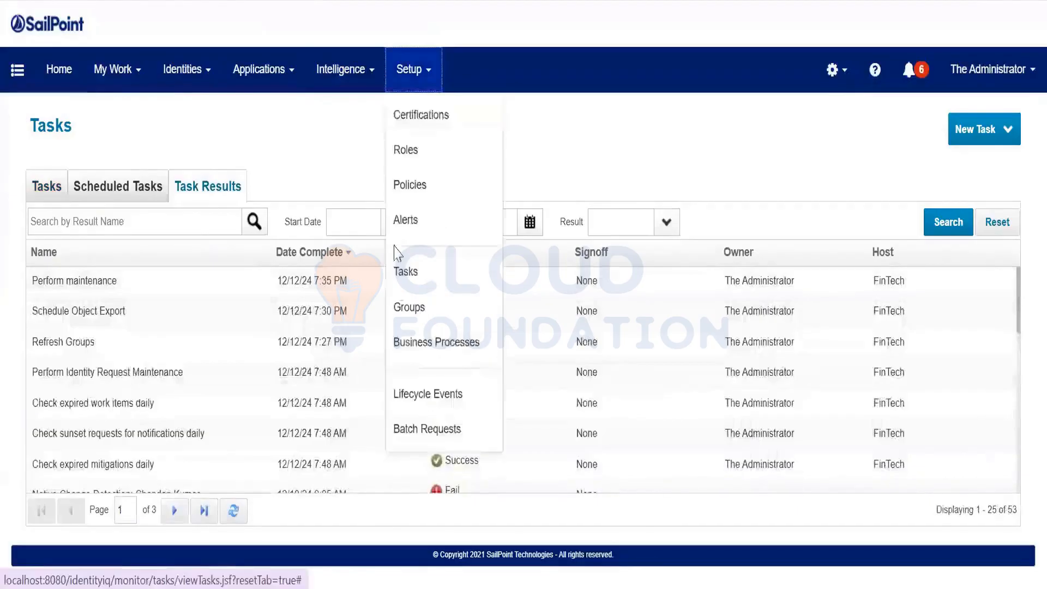
pyautogui.click(408, 311)
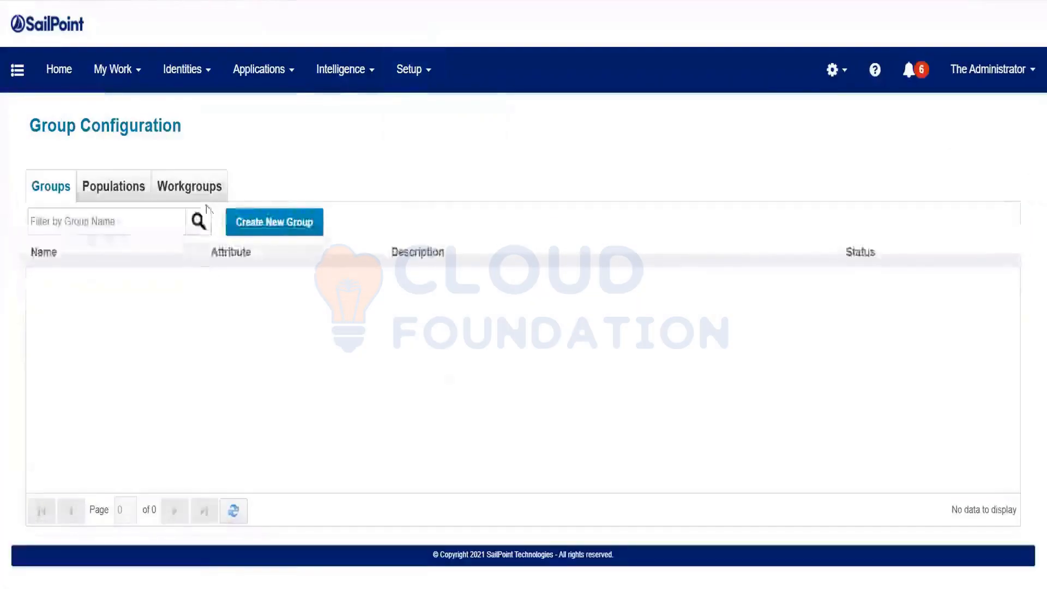
# Show the Workgroups list and view the Edit/Delete options for AttributeSyncWorkGroup and Infosec Admin
pyautogui.click(192, 188)
pyautogui.click(118, 281)
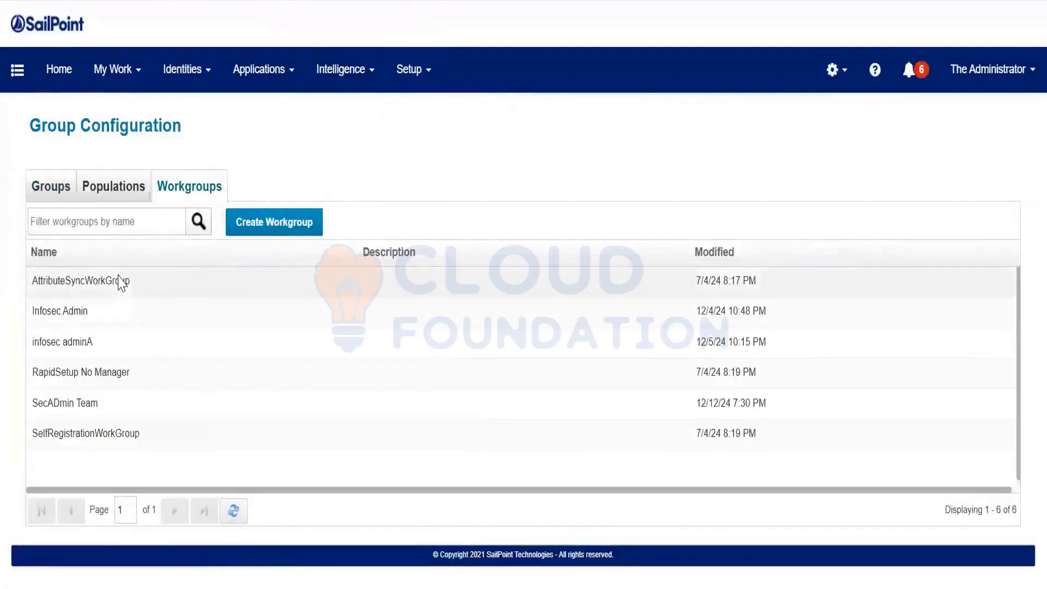
pyautogui.click(88, 338)
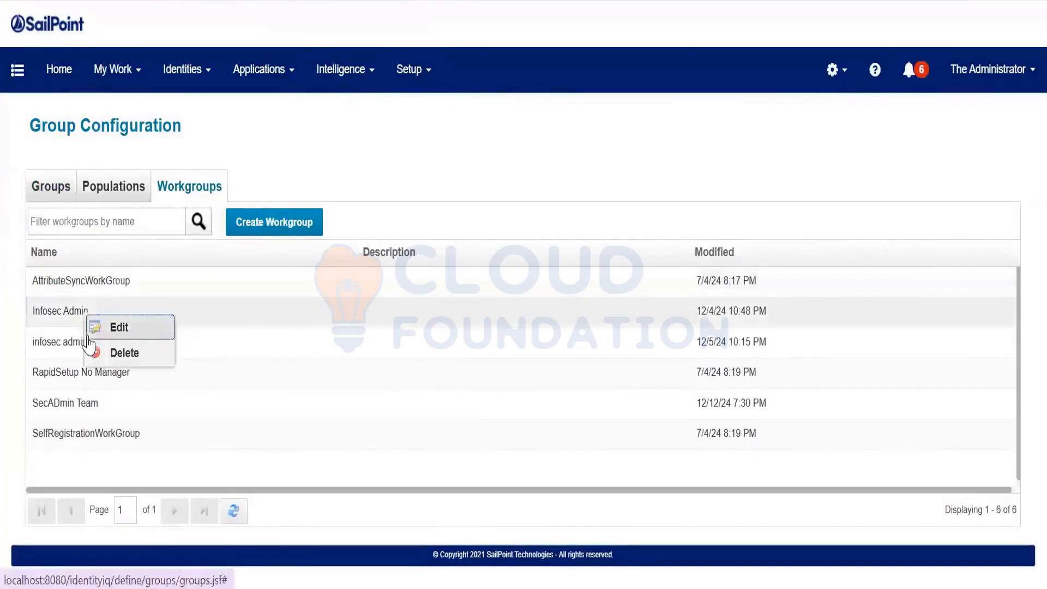
pyautogui.click(261, 148)
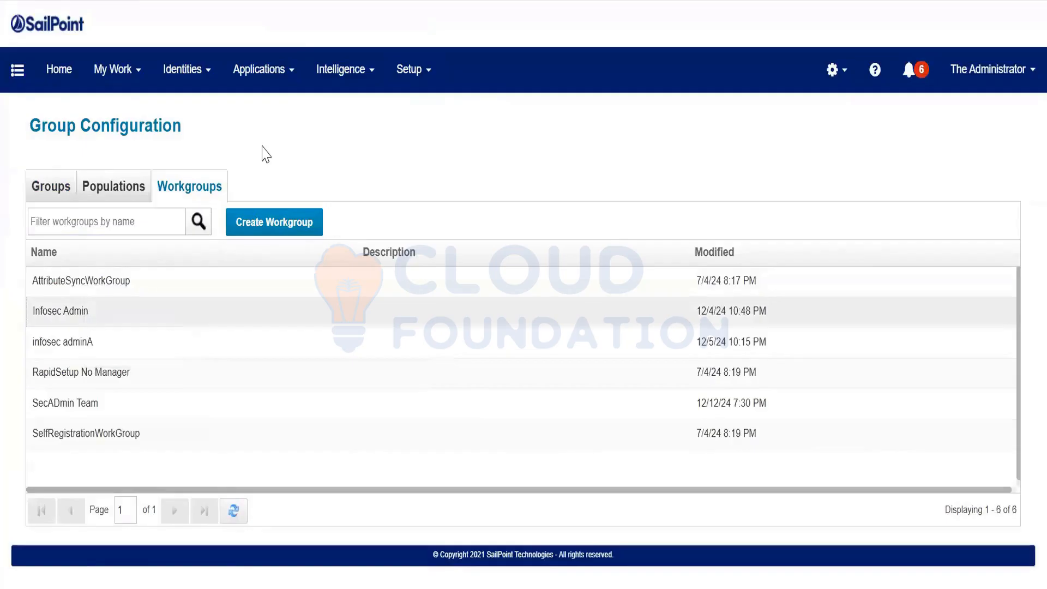
# Load localhost:8080/identityiq/debug and list the six Workgroup objects in the Object Browser
pyautogui.write('debug')
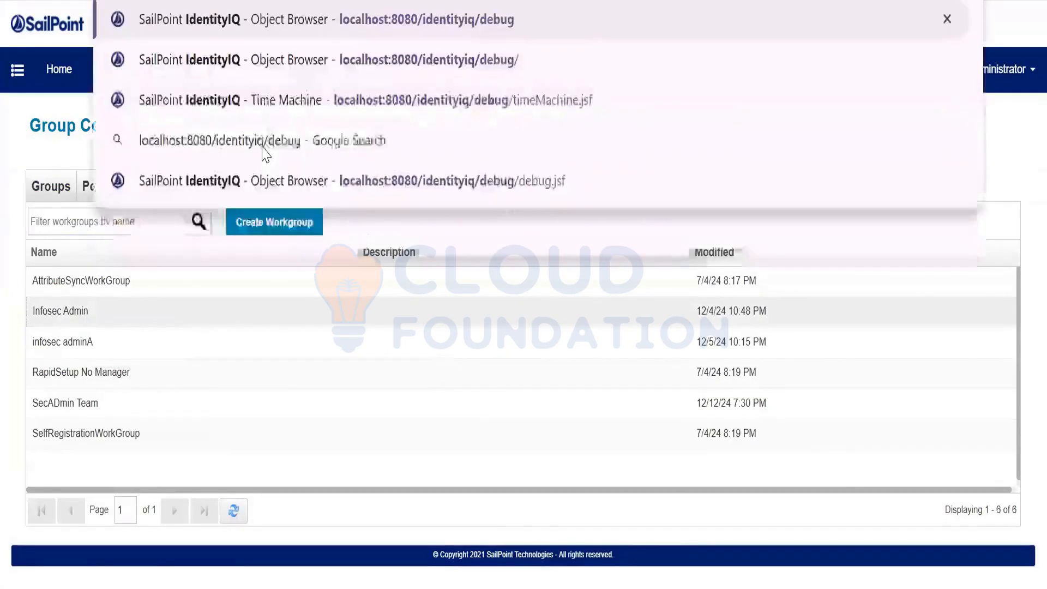
pyautogui.press('Return')
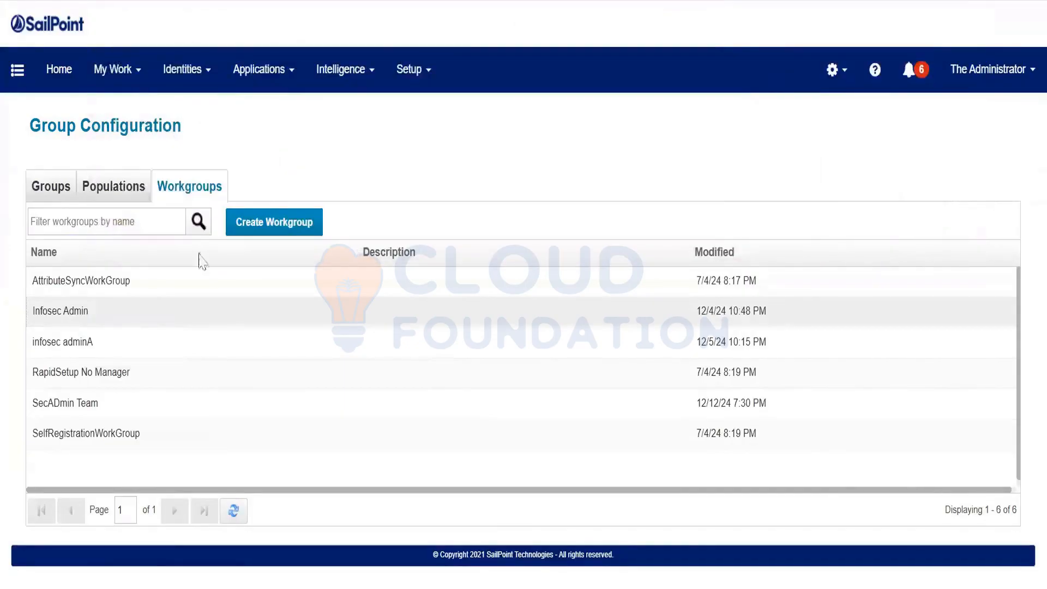
pyautogui.write('WorkItem')
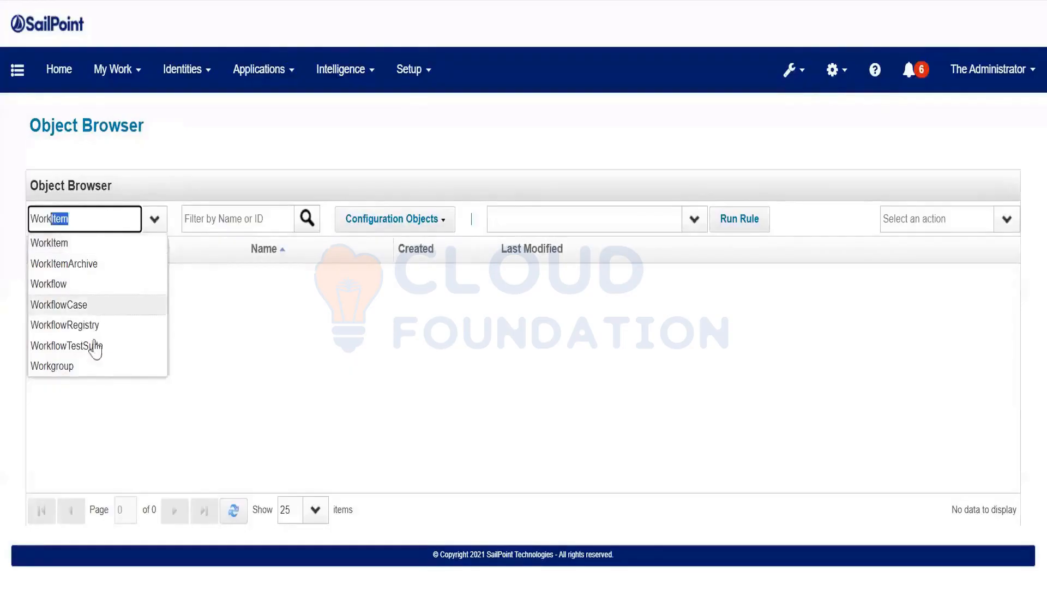
pyautogui.click(87, 365)
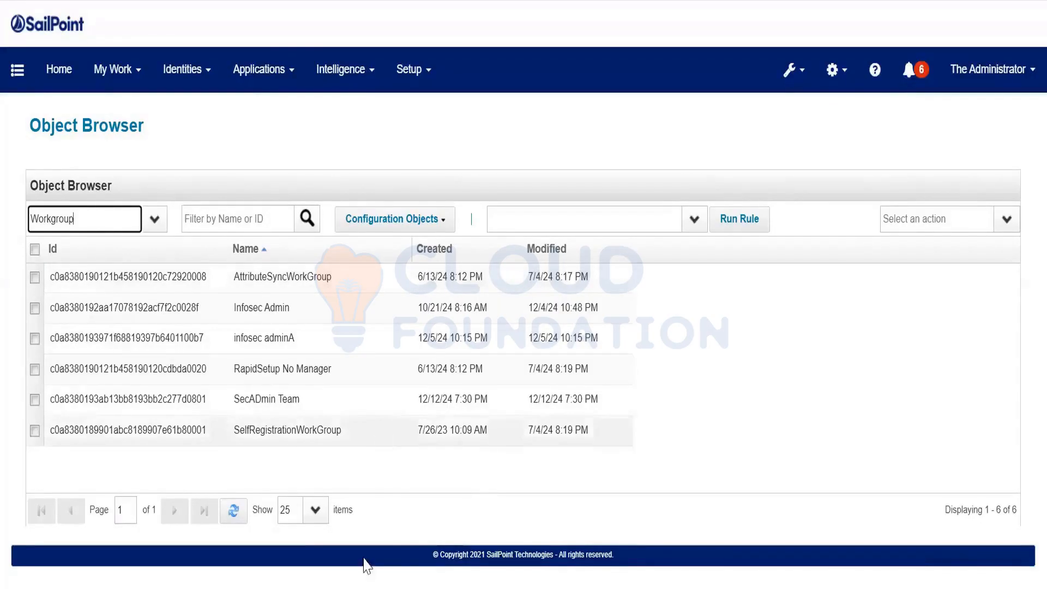
pyautogui.click(380, 587)
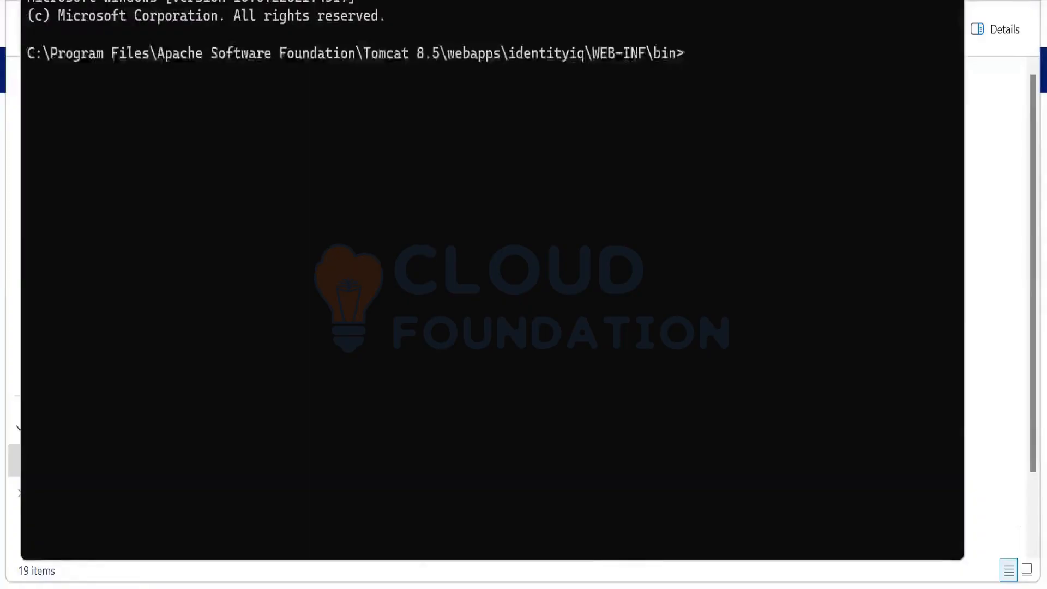
# Run 'iiq console' in the WEB-INF\bin folder and wait for the > prompt
pyautogui.write('iiq console')
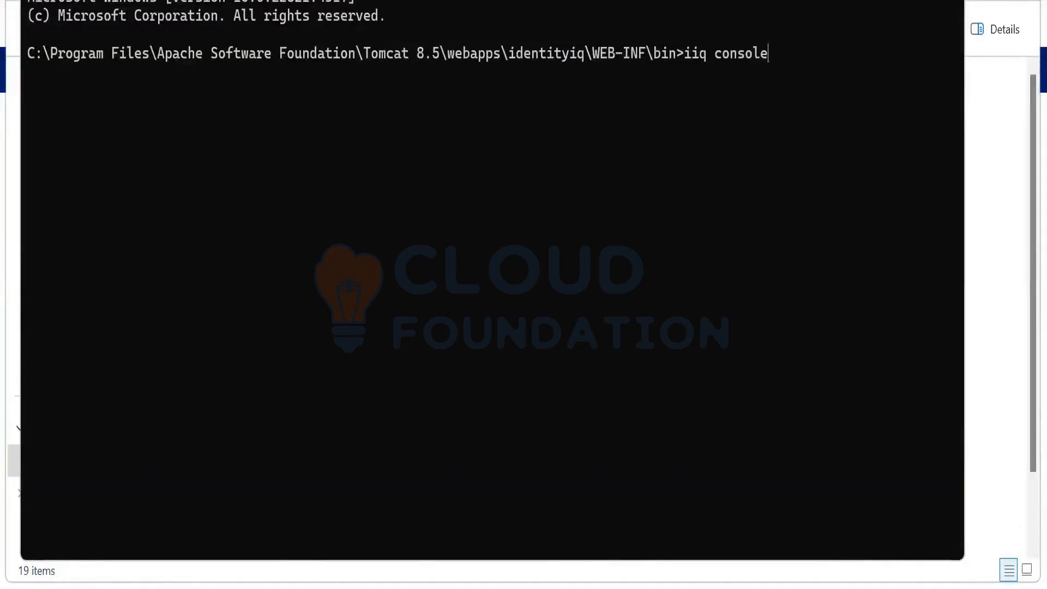
pyautogui.press('Return')
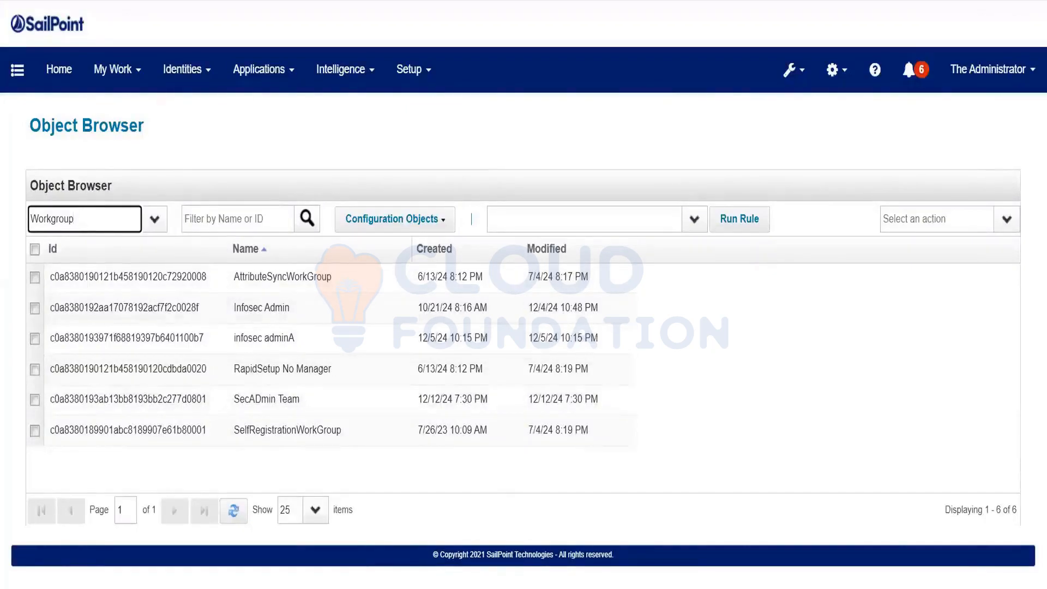
pyautogui.click(615, 514)
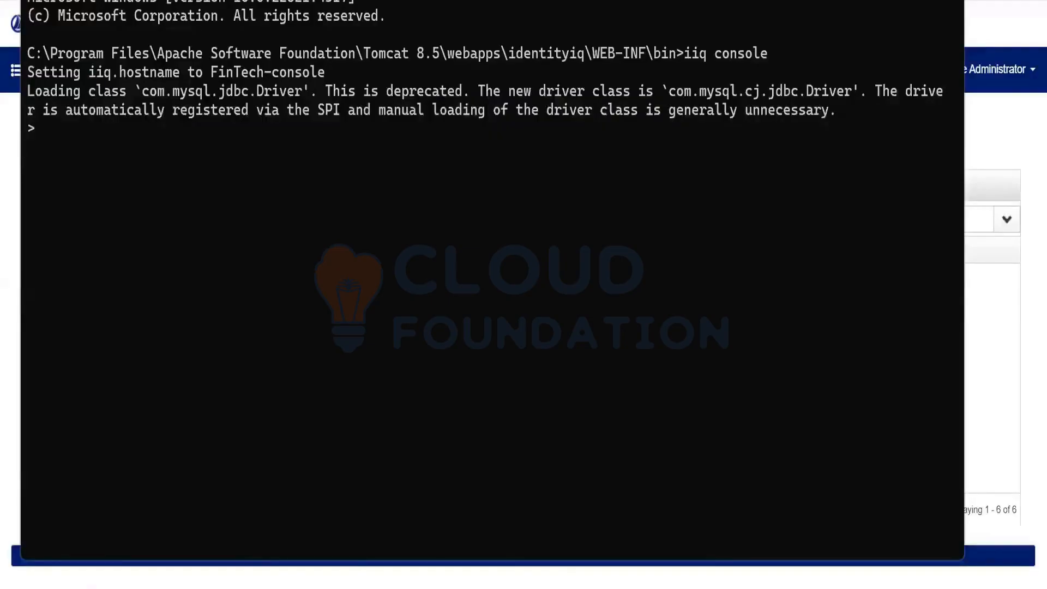
# Check the delete command's usage and copy the Workgroup type name from the Object Browser
pyautogui.write('delete')
pyautogui.press('Return')
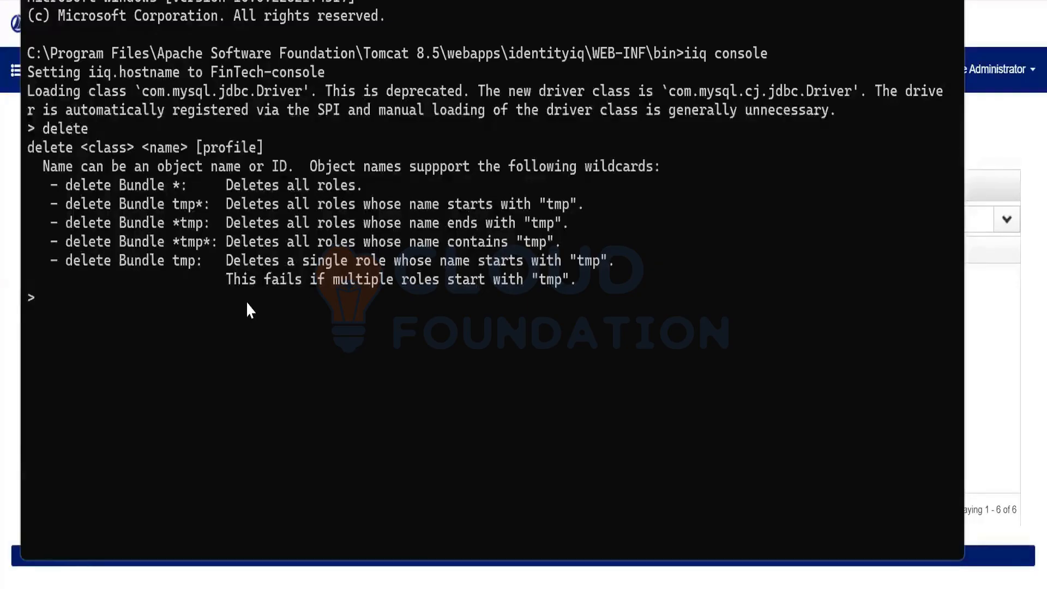
pyautogui.press('Up')
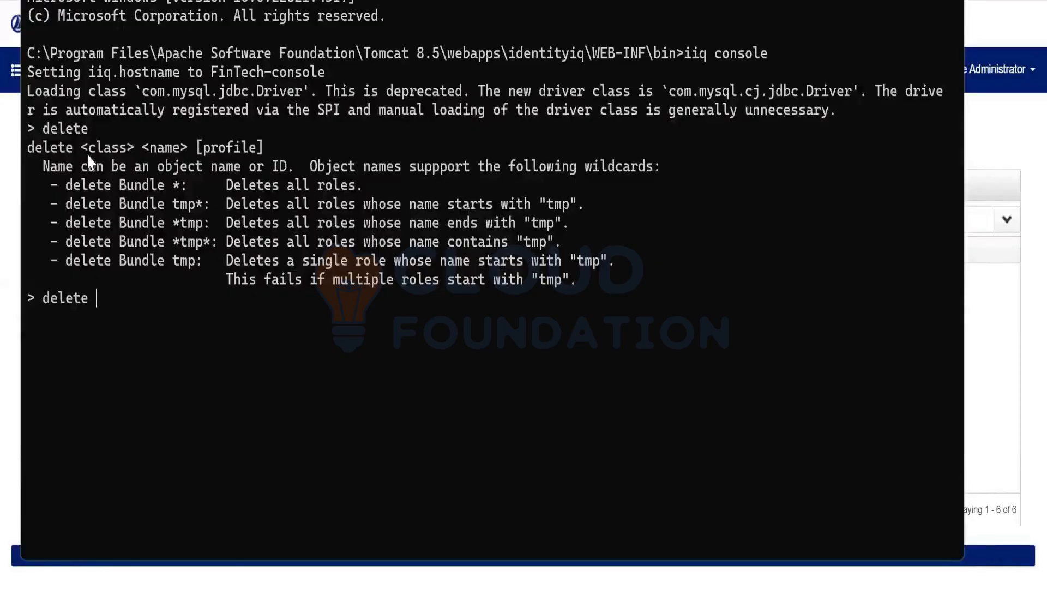
pyautogui.moveTo(82, 147); pyautogui.dragTo(134, 151)
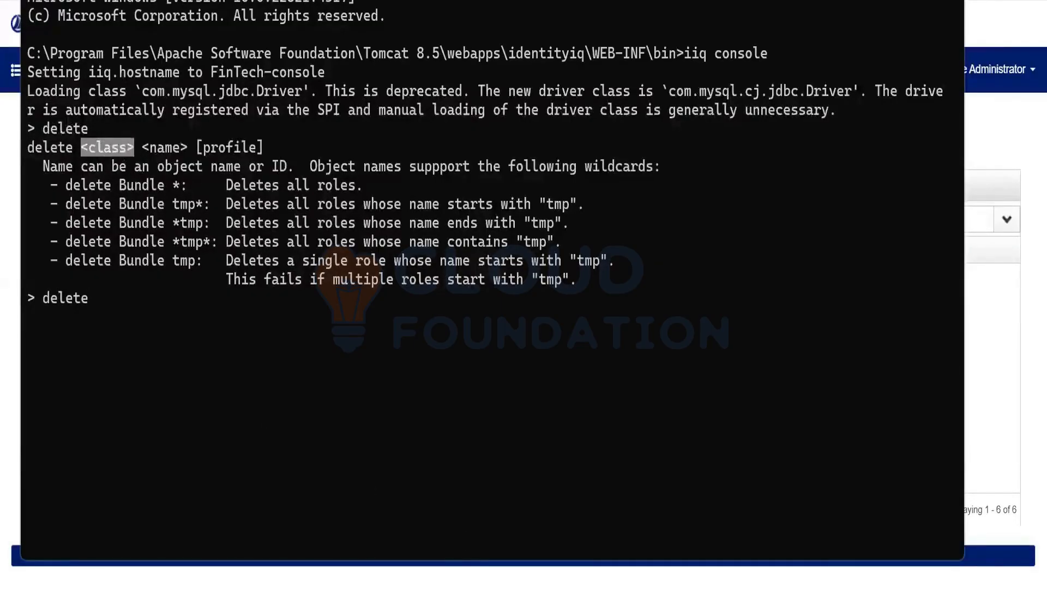
pyautogui.hotkey('alt', 'Tab')
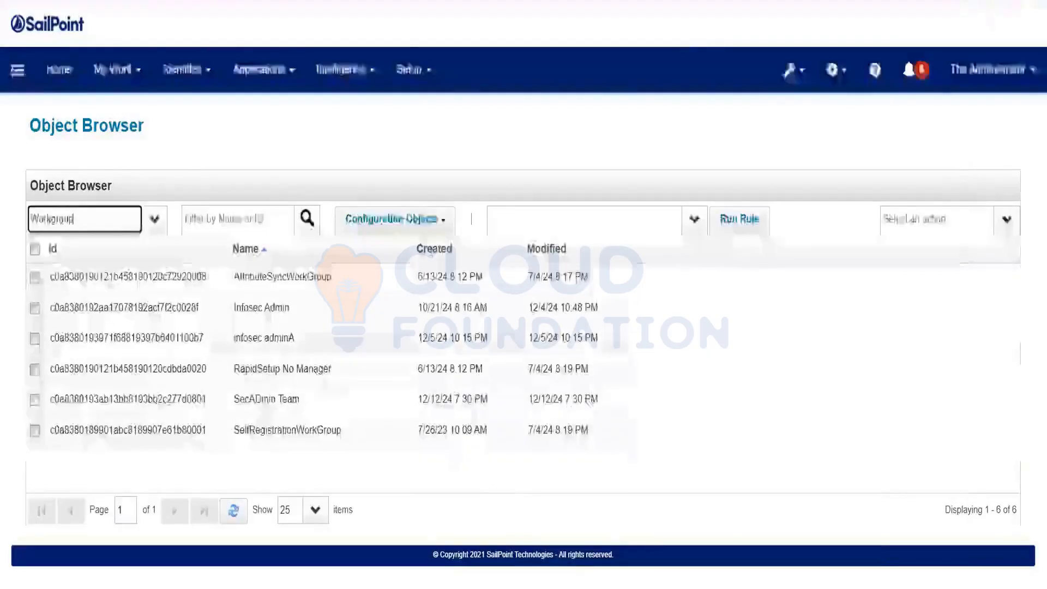
pyautogui.moveTo(105, 226); pyautogui.dragTo(4, 224)
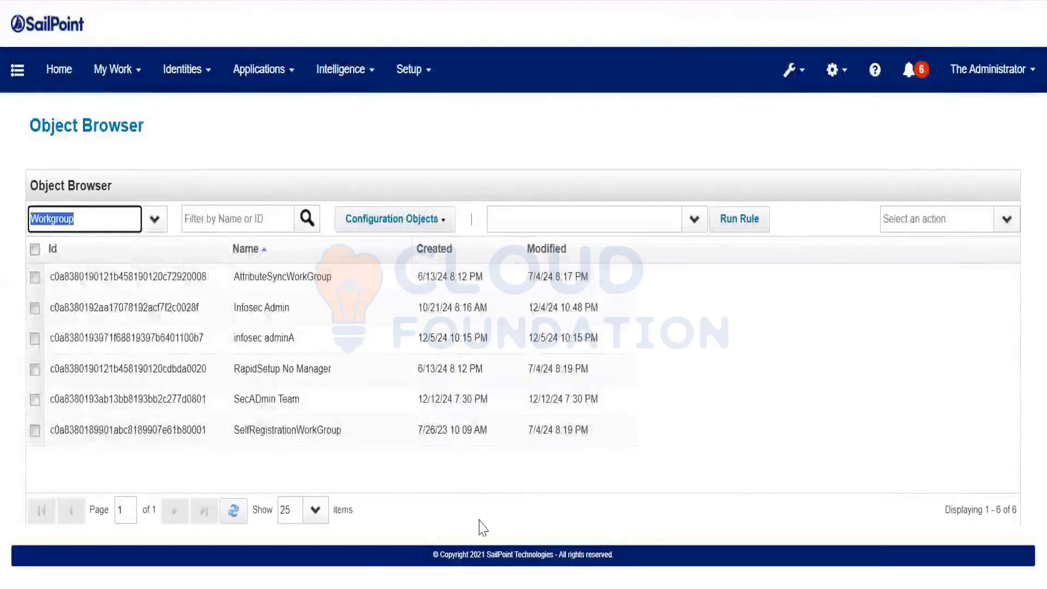
pyautogui.hotkey('ctrl', 'c')
pyautogui.click(625, 588)
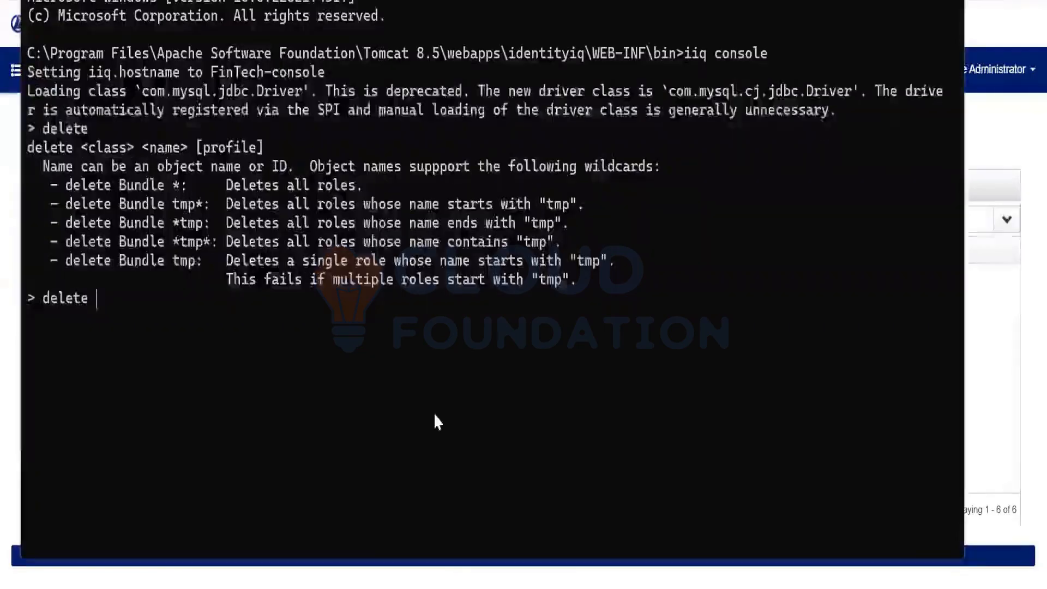
# Run 'delete Workgroup *' in the iiq console to remove all six workgroups
pyautogui.write('<class>')
pyautogui.press('BackSpace')
pyautogui.press('BackSpace')
pyautogui.press('BackSpace')
pyautogui.press('BackSpace')
pyautogui.press('BackSpace')
pyautogui.press('BackSpace')
pyautogui.press('BackSpace')
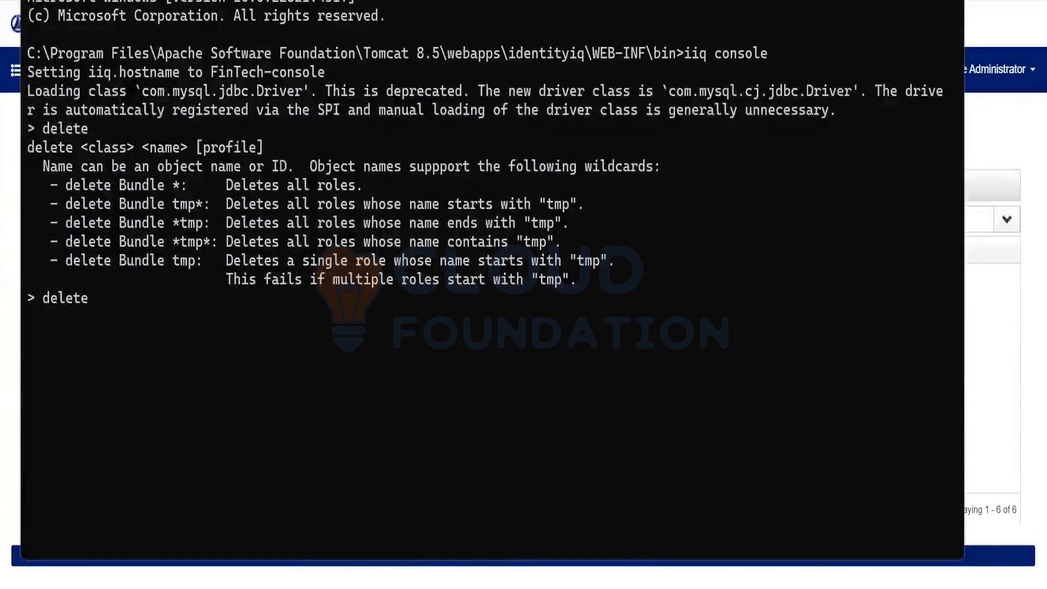
pyautogui.hotkey('alt', 'Tab')
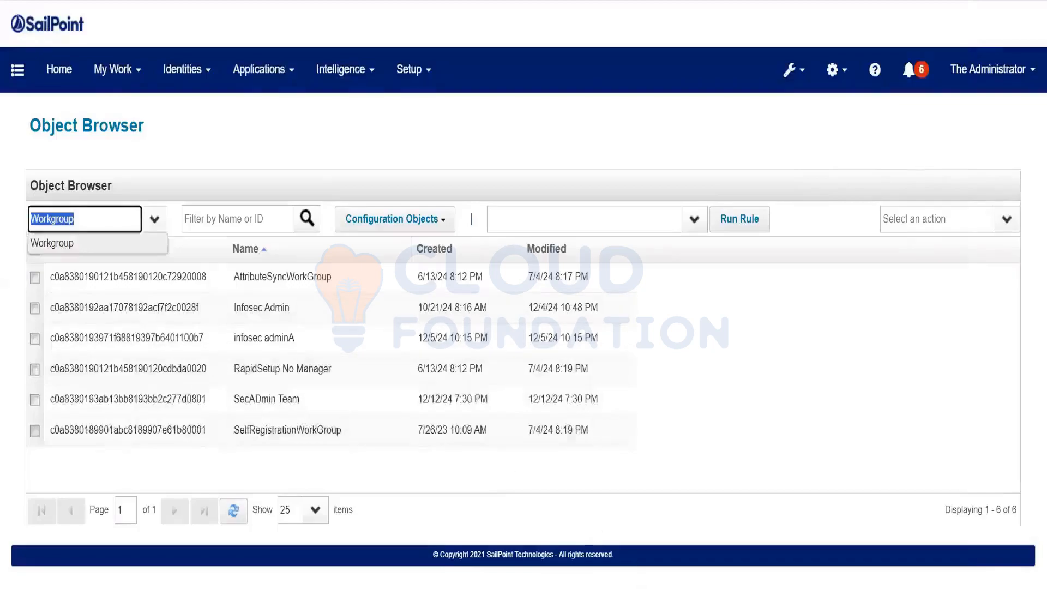
pyautogui.hotkey('alt', 'Tab')
pyautogui.write('Workgroup')
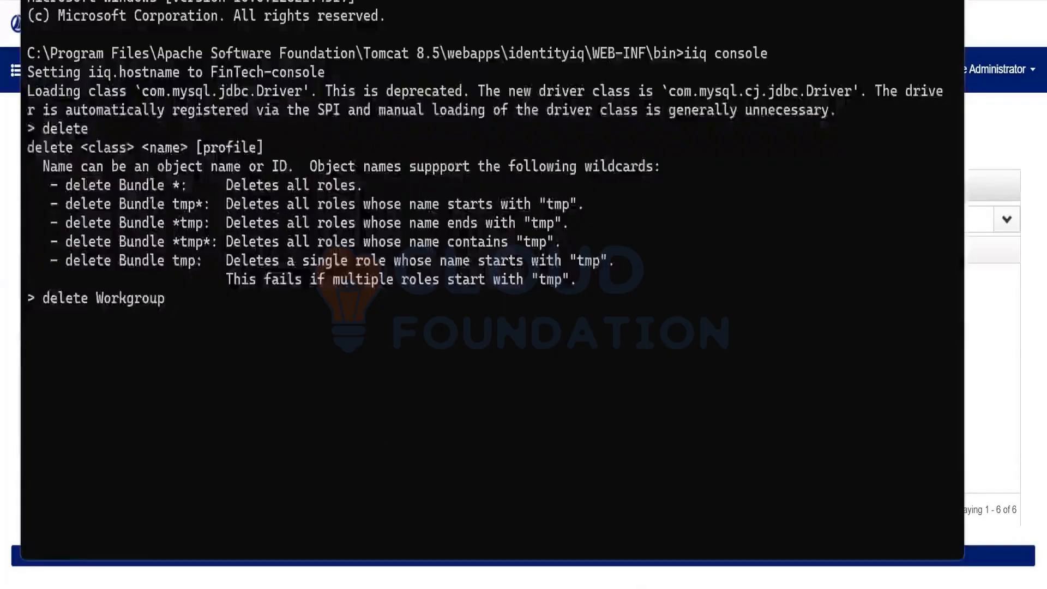
pyautogui.write(' *')
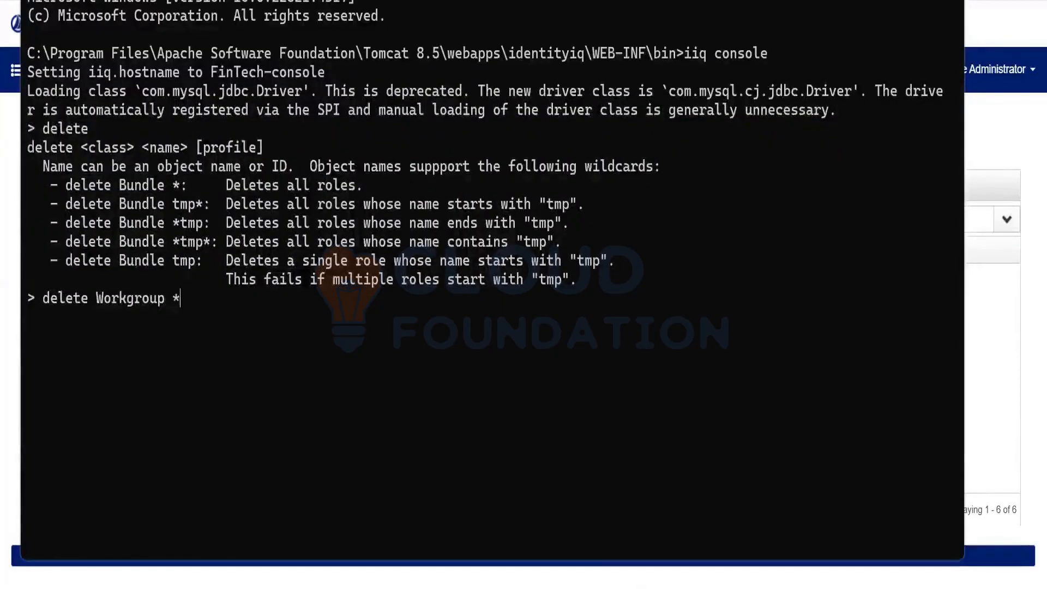
pyautogui.press('Return')
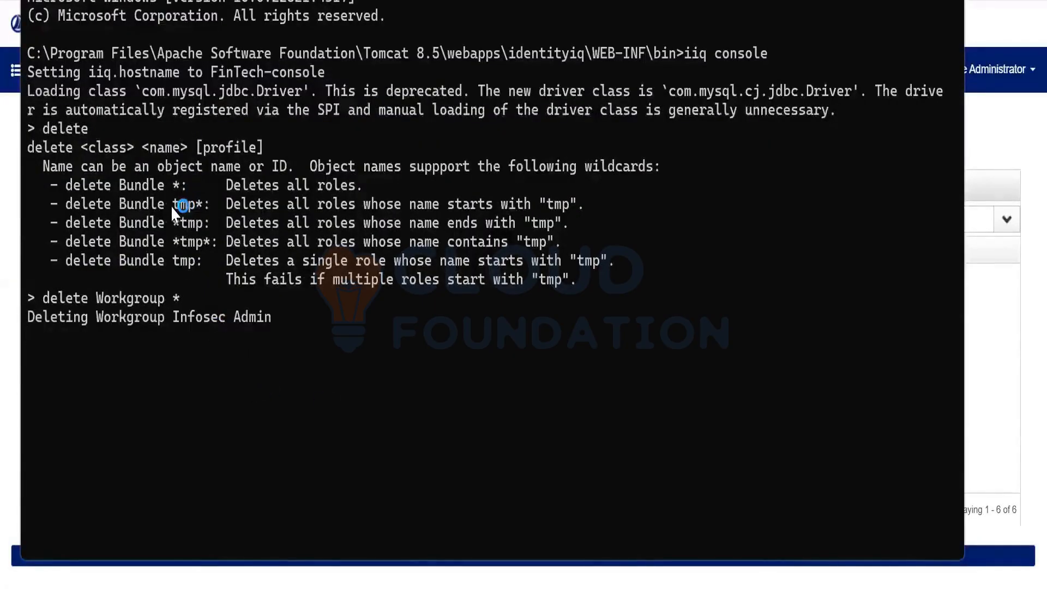
pyautogui.moveTo(169, 207); pyautogui.dragTo(204, 206)
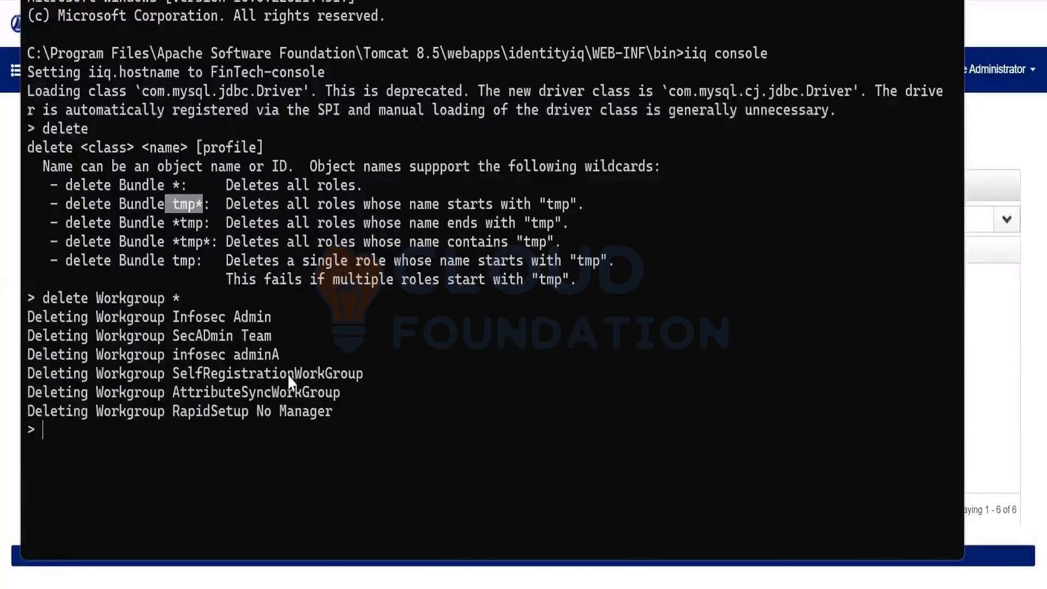
pyautogui.click(693, 587)
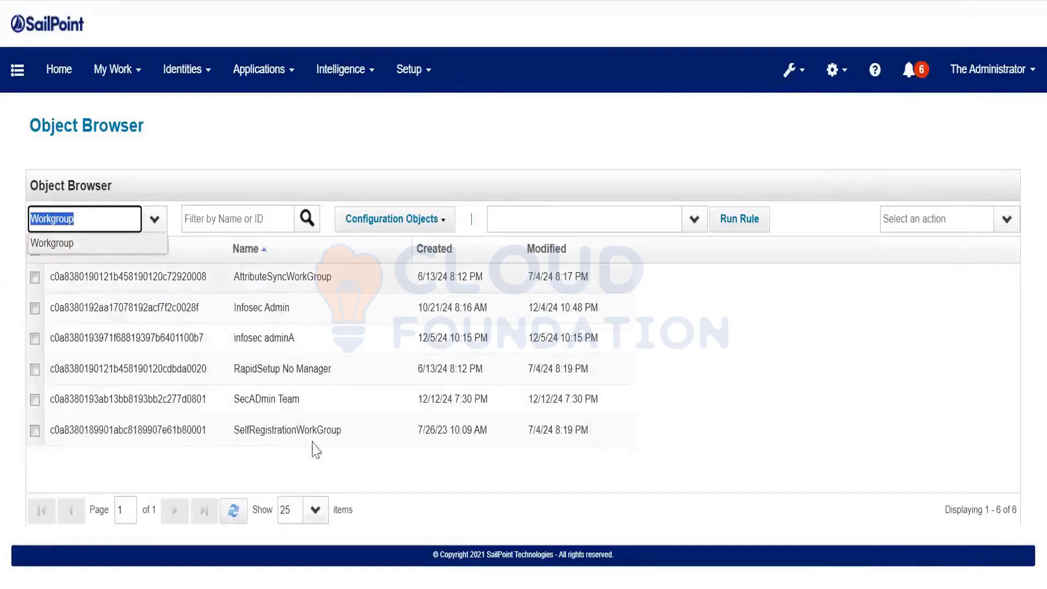
# Compare the console's deleted-workgroup list against the reloaded Group Configuration Workgroups page
pyautogui.click(693, 587)
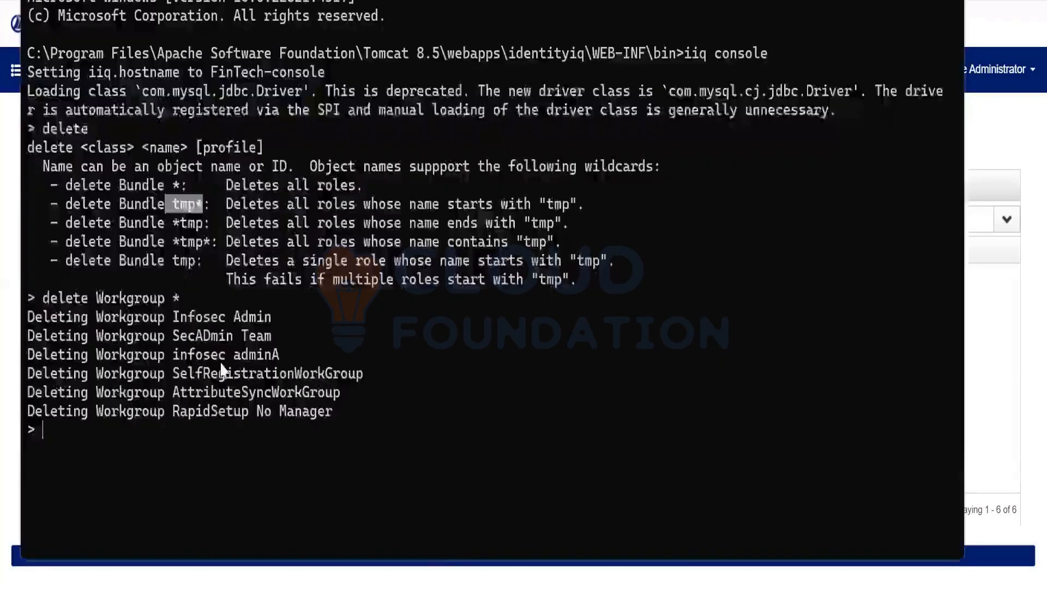
pyautogui.moveTo(338, 417); pyautogui.dragTo(28, 316)
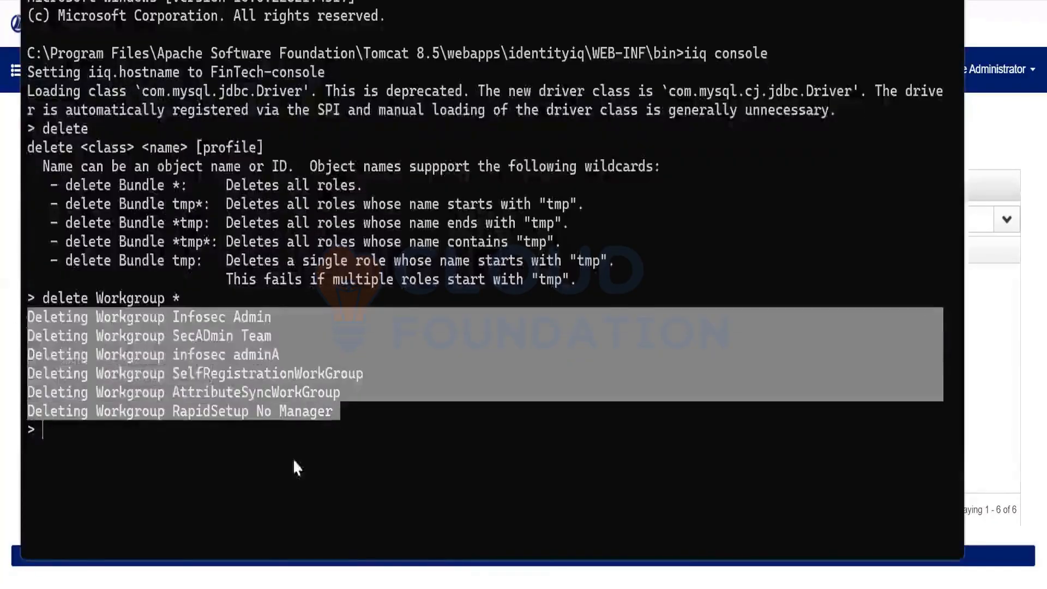
pyautogui.hotkey('alt', 'Tab')
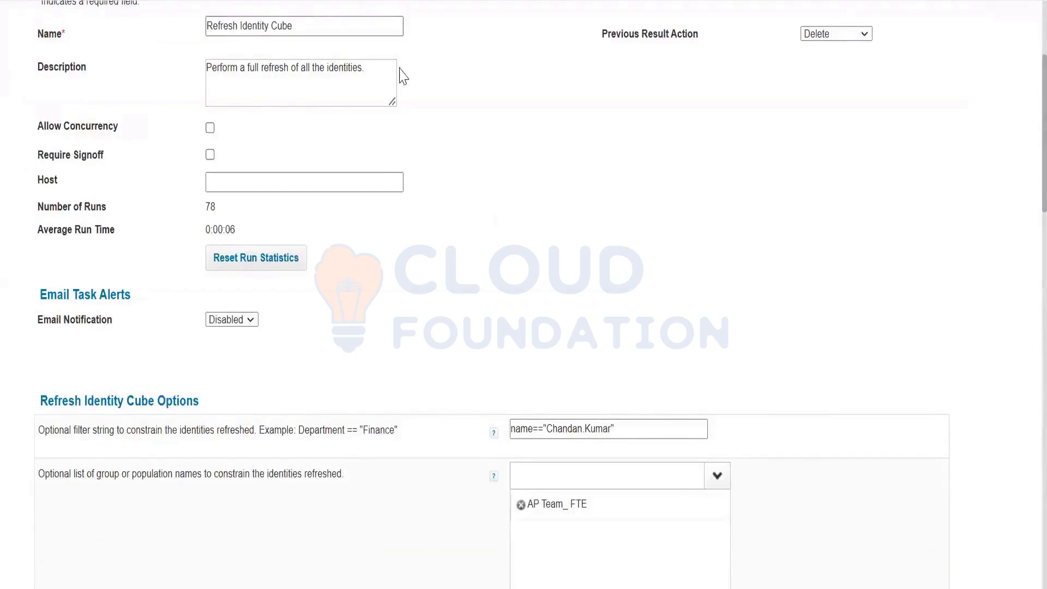
pyautogui.scroll(4, 403, 76)
pyautogui.click(411, 76)
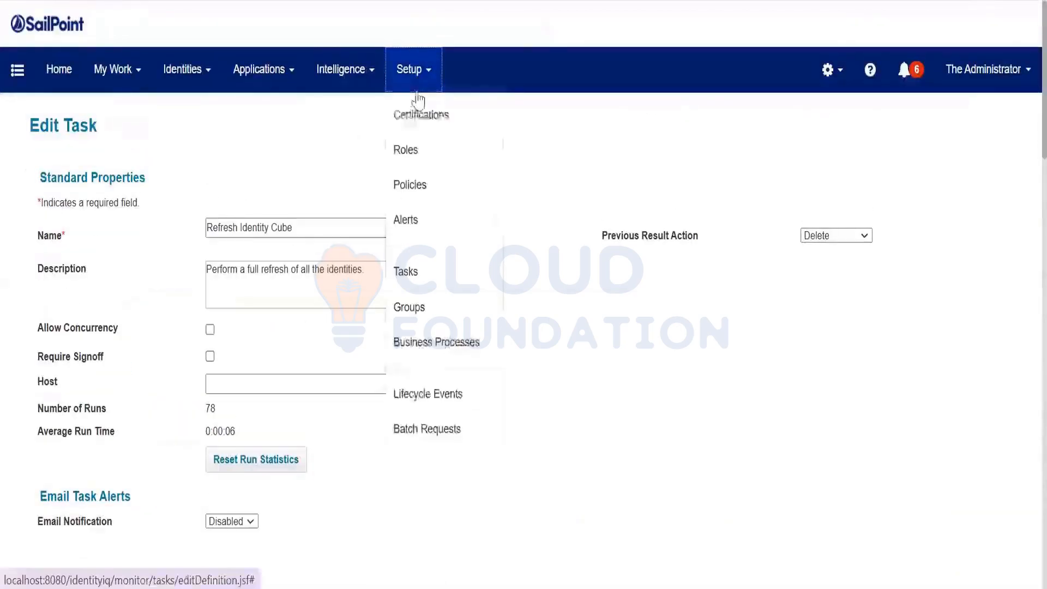
pyautogui.click(391, 317)
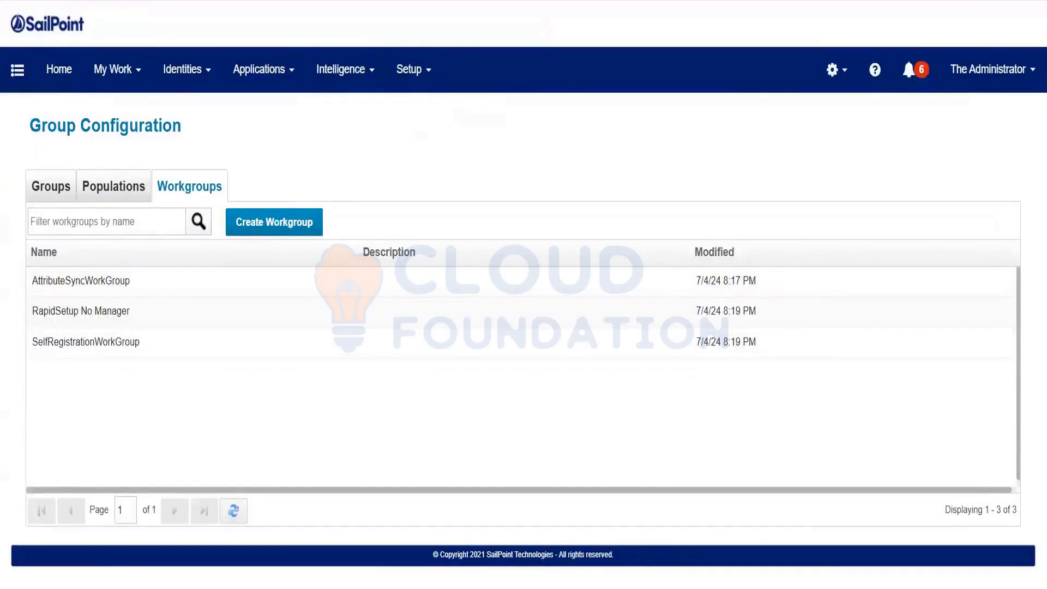
pyautogui.click(85, 1)
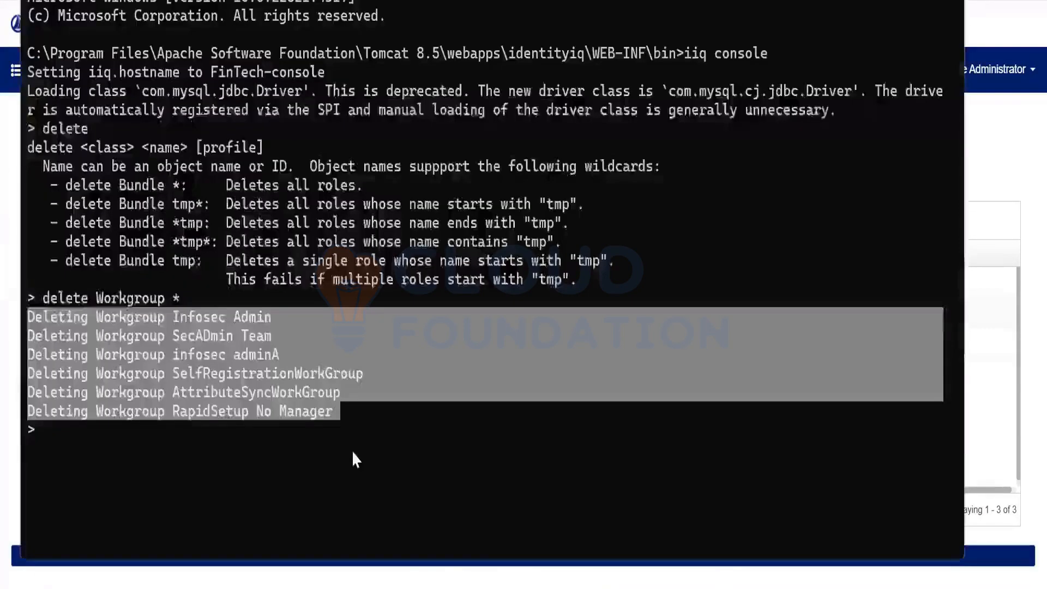
pyautogui.click(300, 447)
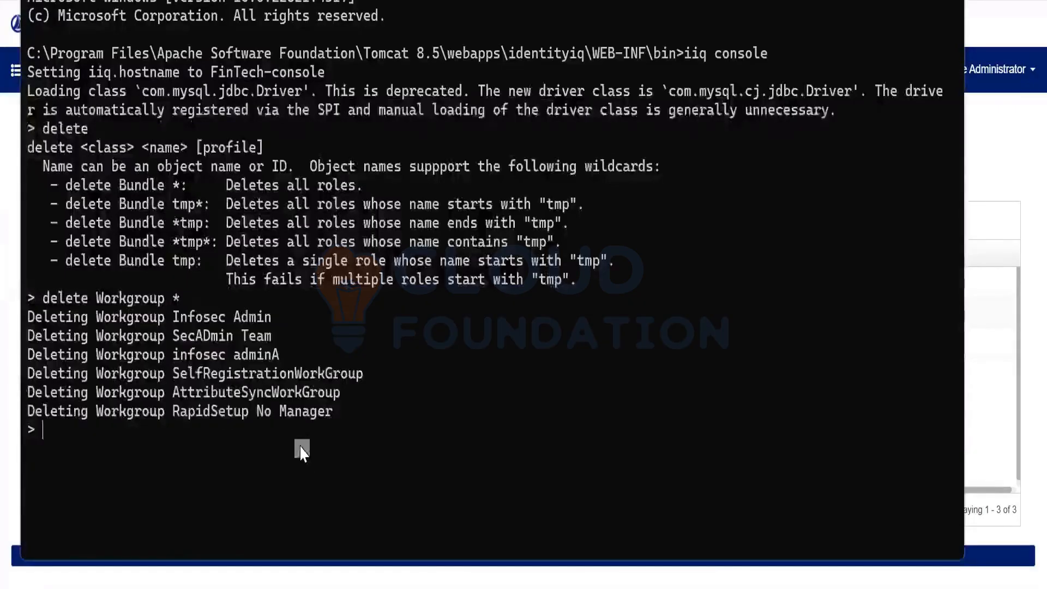
pyautogui.moveTo(169, 292); pyautogui.dragTo(192, 295)
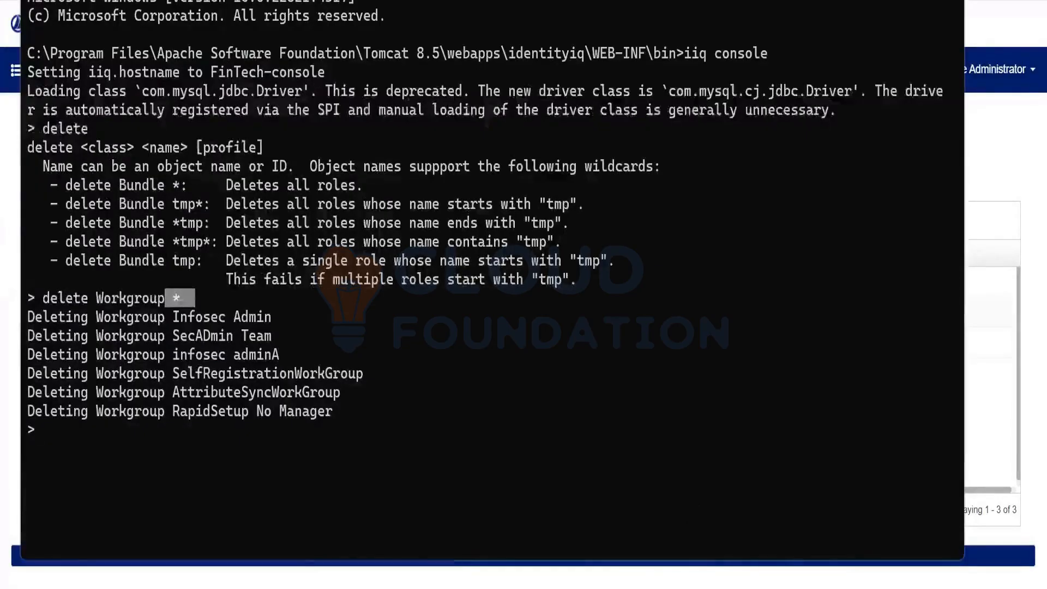
pyautogui.click(649, 585)
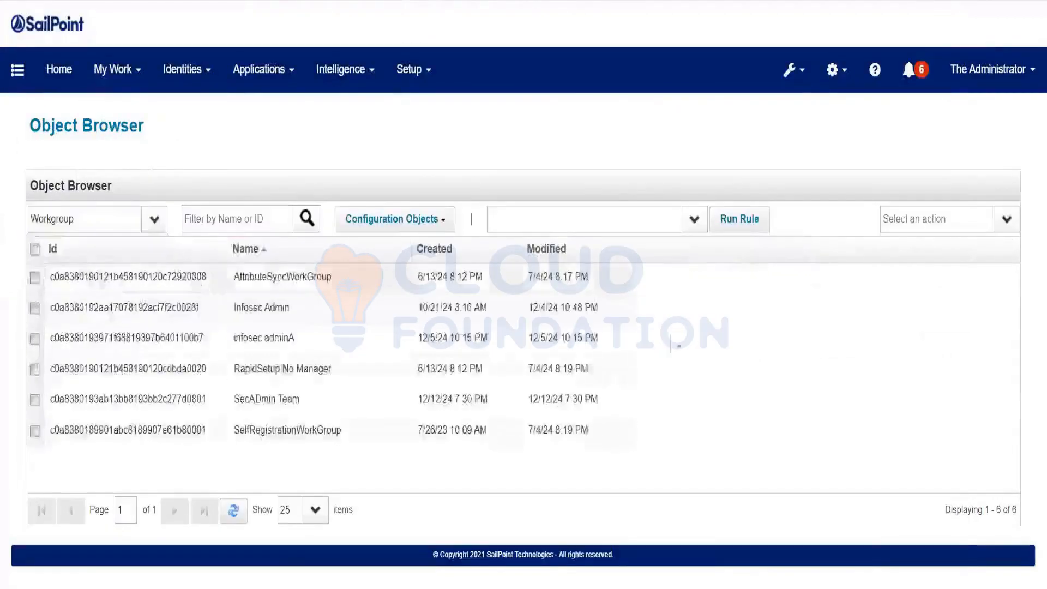
# Inspect AttributeSyncWorkGroup's XML, then reload the Workgroup listing, now showing three objects
pyautogui.click(818, 276)
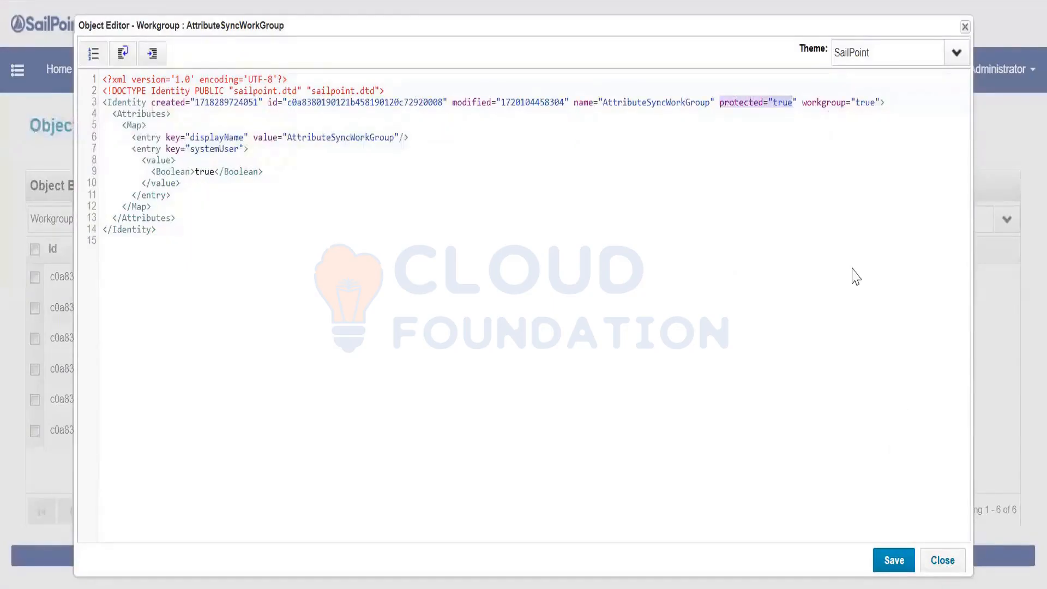
pyautogui.click(942, 560)
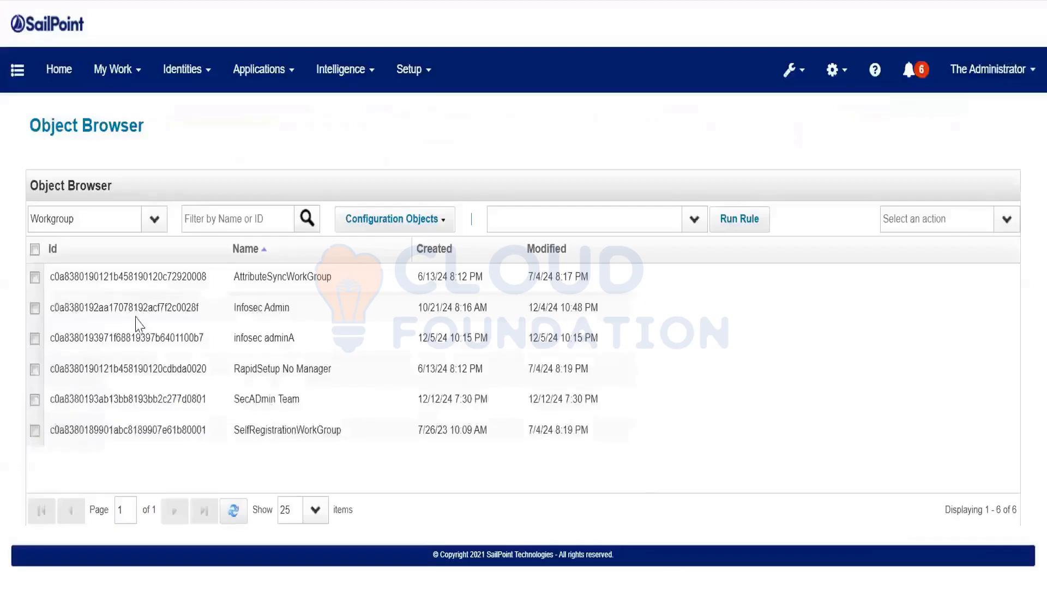
pyautogui.click(112, 230)
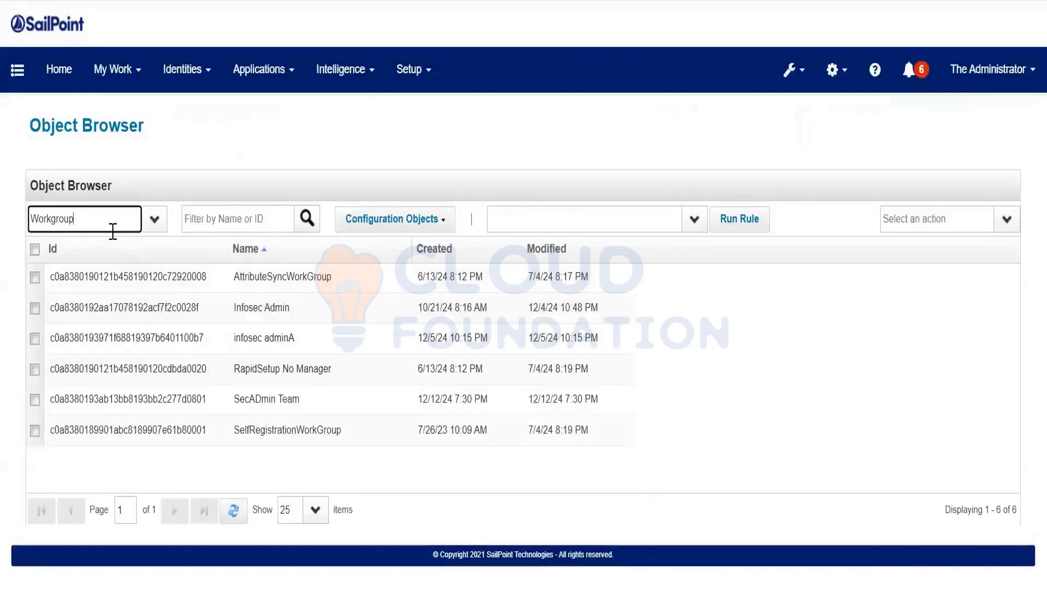
pyautogui.press('BackSpace')
pyautogui.press('BackSpace')
pyautogui.press('Tab')
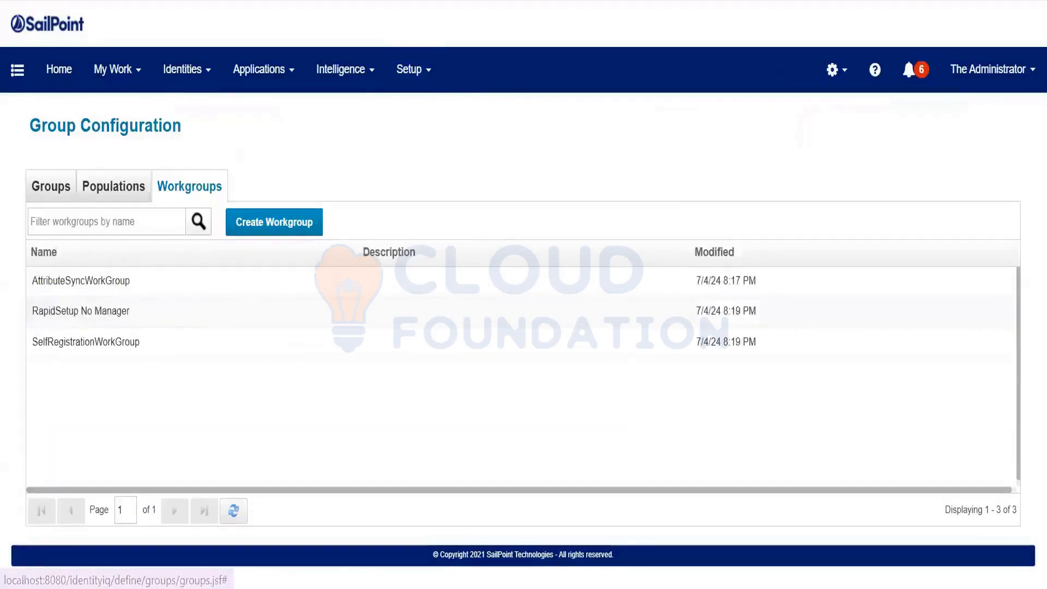
# Open the Tasks page and note the total of 53 task results
pyautogui.click(413, 69)
pyautogui.click(431, 278)
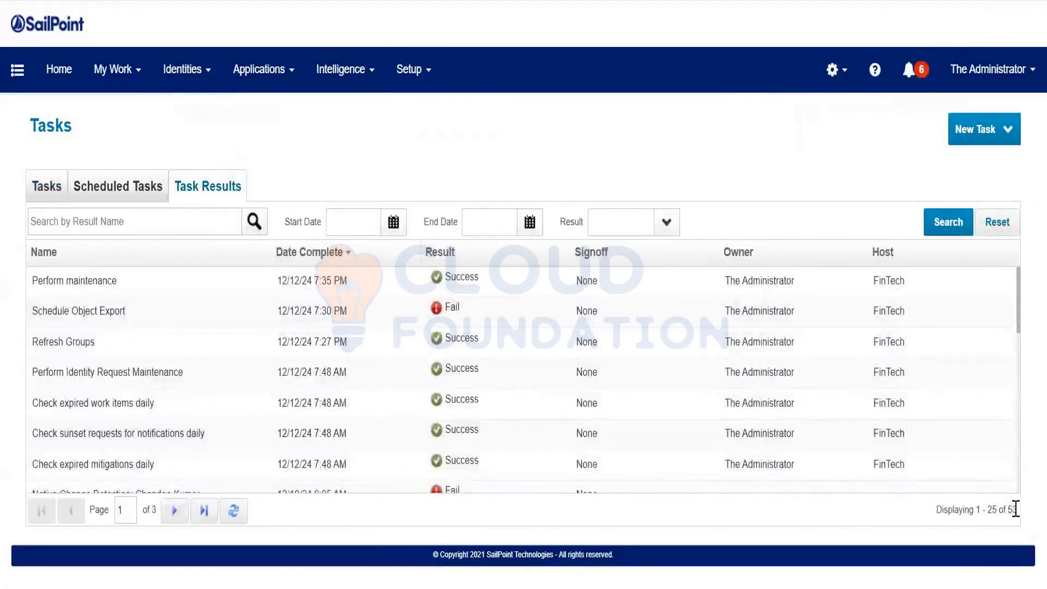
pyautogui.moveTo(1013, 508); pyautogui.dragTo(996, 508)
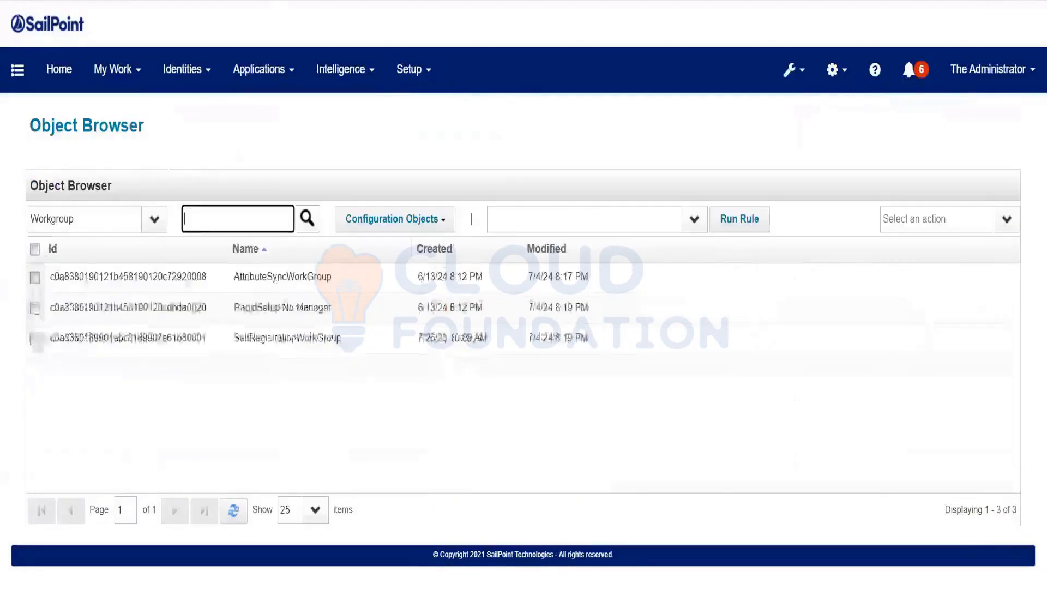
pyautogui.hotkey('ctrl', 'a')
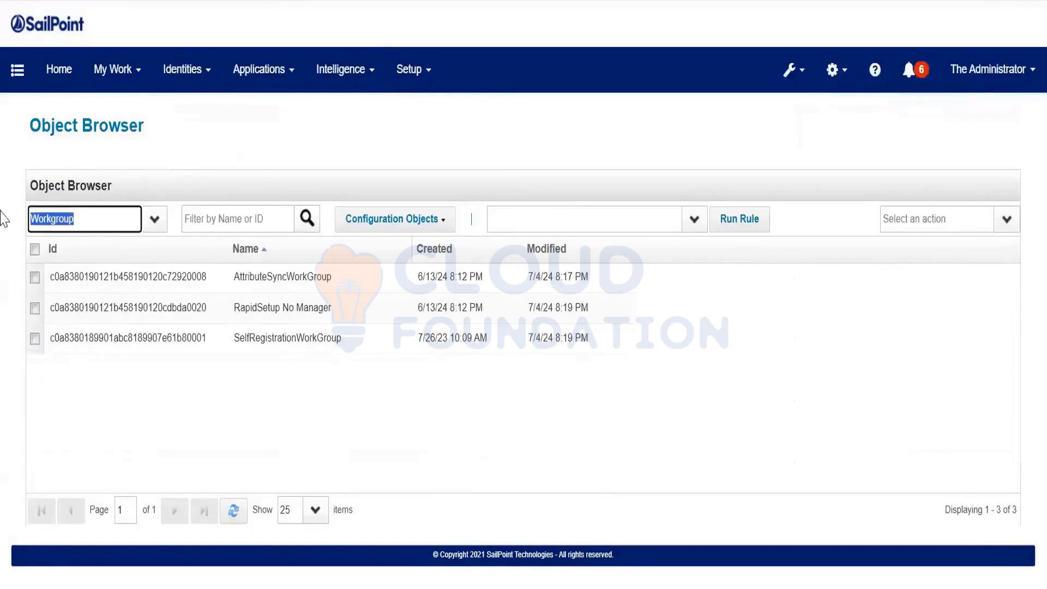
# Browse TaskResult objects, then run 'delete TaskResult *' in the iiq console
pyautogui.write('TaskResult')
pyautogui.press('Return')
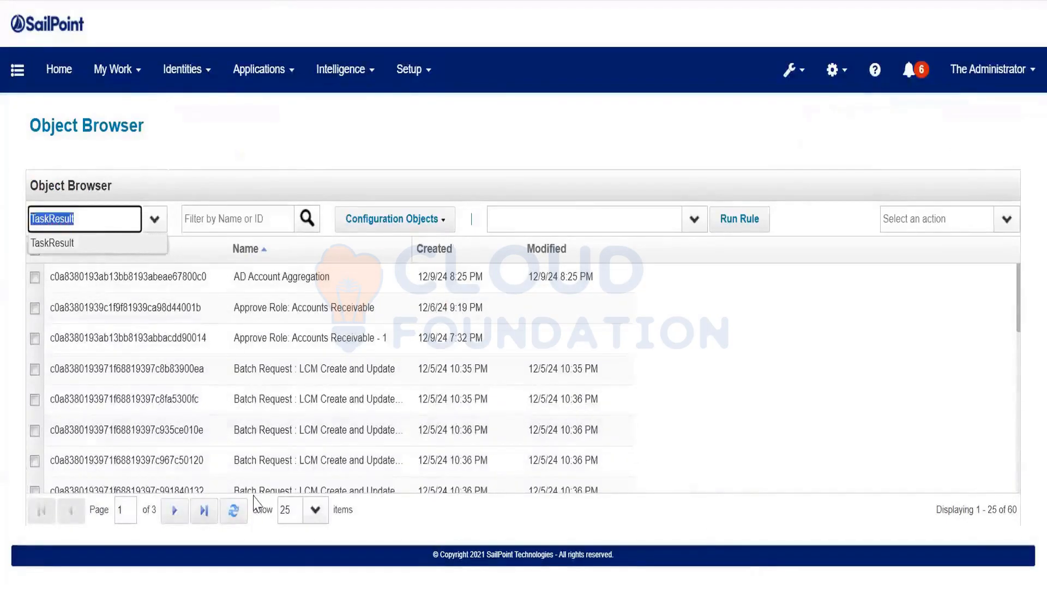
pyautogui.hotkey('alt', 'Tab')
pyautogui.press('Up')
pyautogui.press('Left')
pyautogui.press('Left')
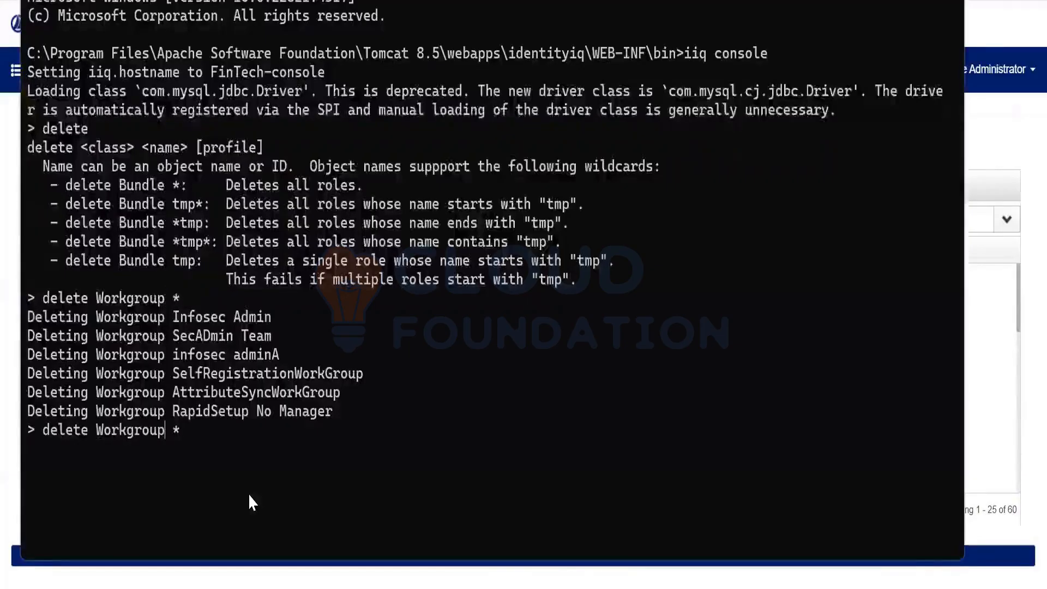
pyautogui.press('BackSpace')
pyautogui.press('BackSpace')
pyautogui.press('BackSpace')
pyautogui.press('BackSpace')
pyautogui.press('BackSpace')
pyautogui.press('BackSpace')
pyautogui.press('BackSpace')
pyautogui.press('BackSpace')
pyautogui.press('BackSpace')
pyautogui.write('TaskResult')
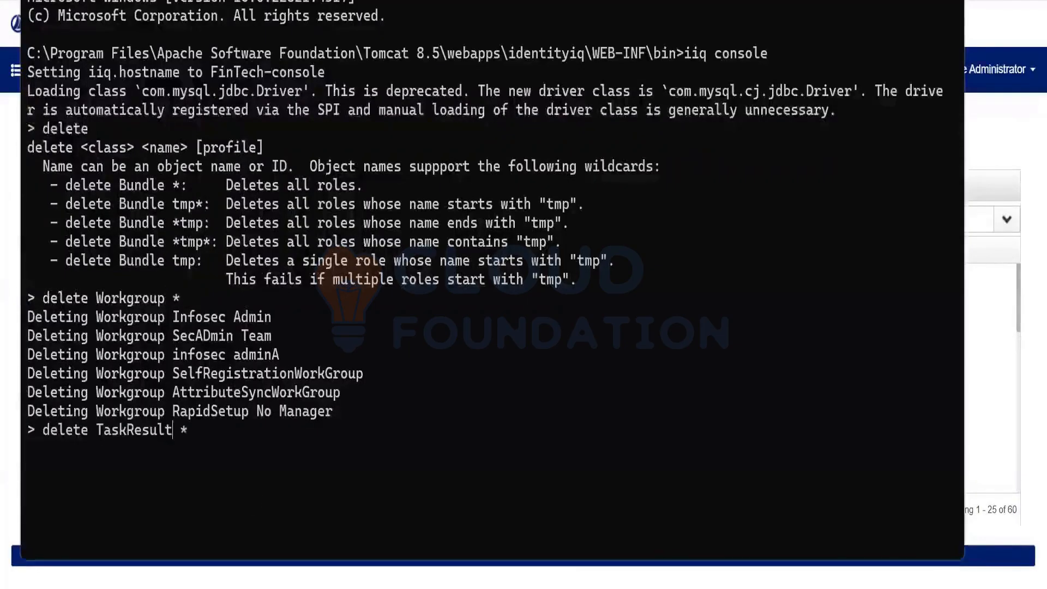
pyautogui.press('Return')
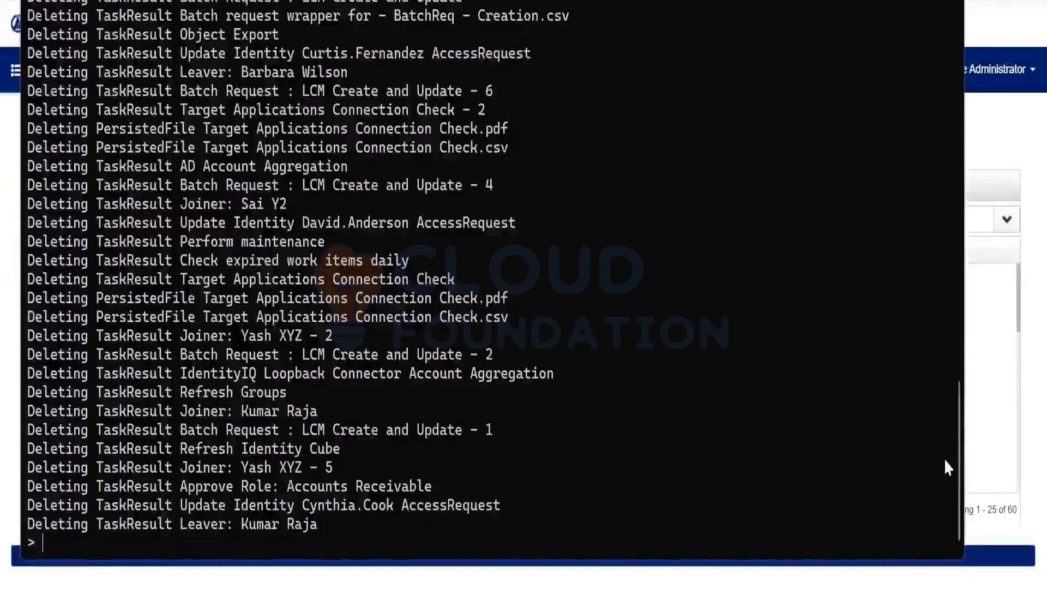
pyautogui.click(1022, 389)
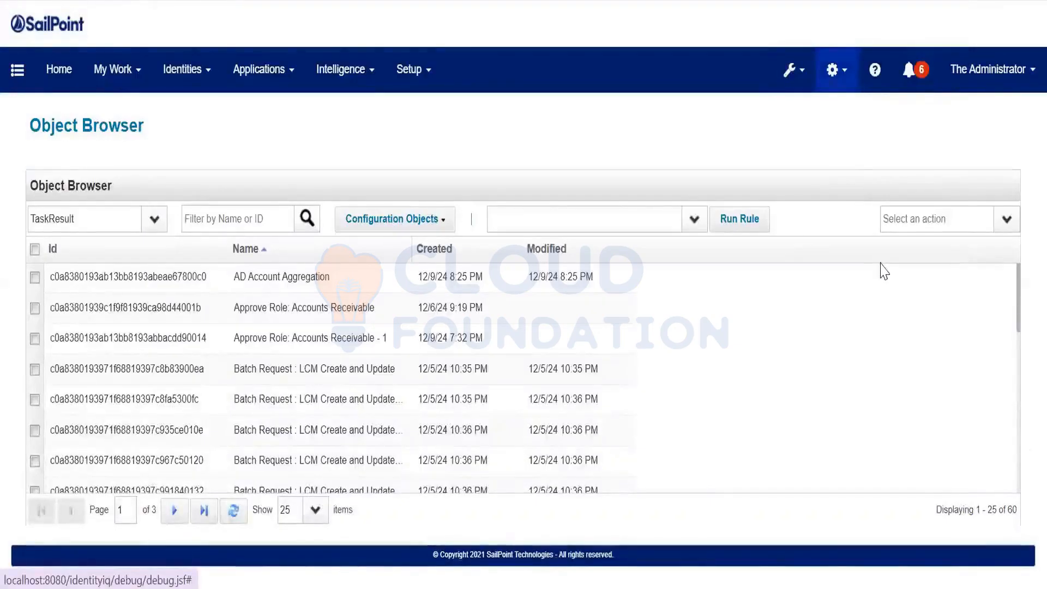
# Go to Global Settings > IdentityIQ Configuration and show the Miscellaneous tab's Other Object Expirations
pyautogui.click(837, 69)
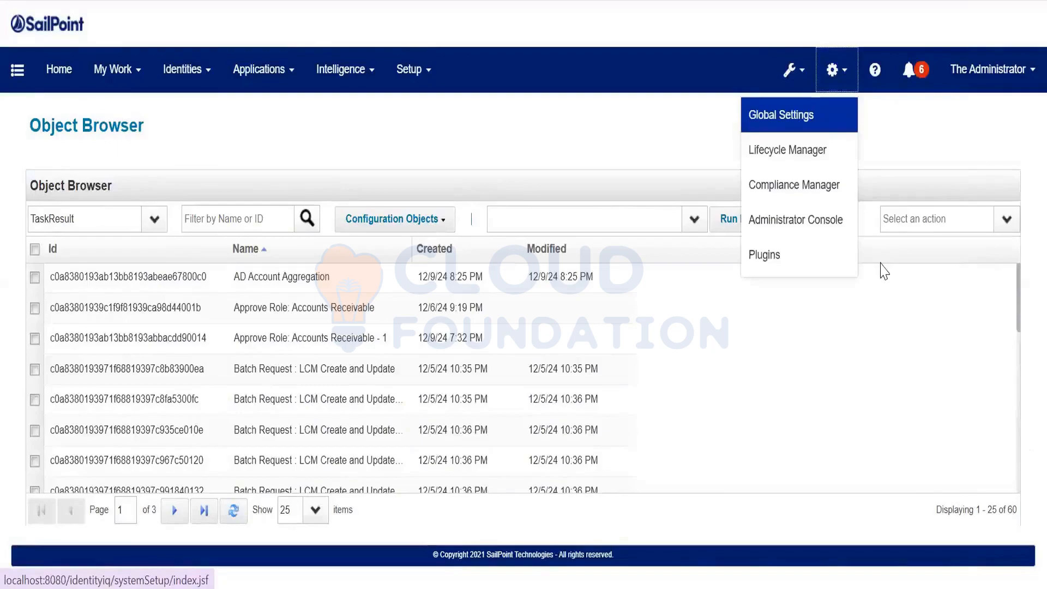
pyautogui.click(781, 114)
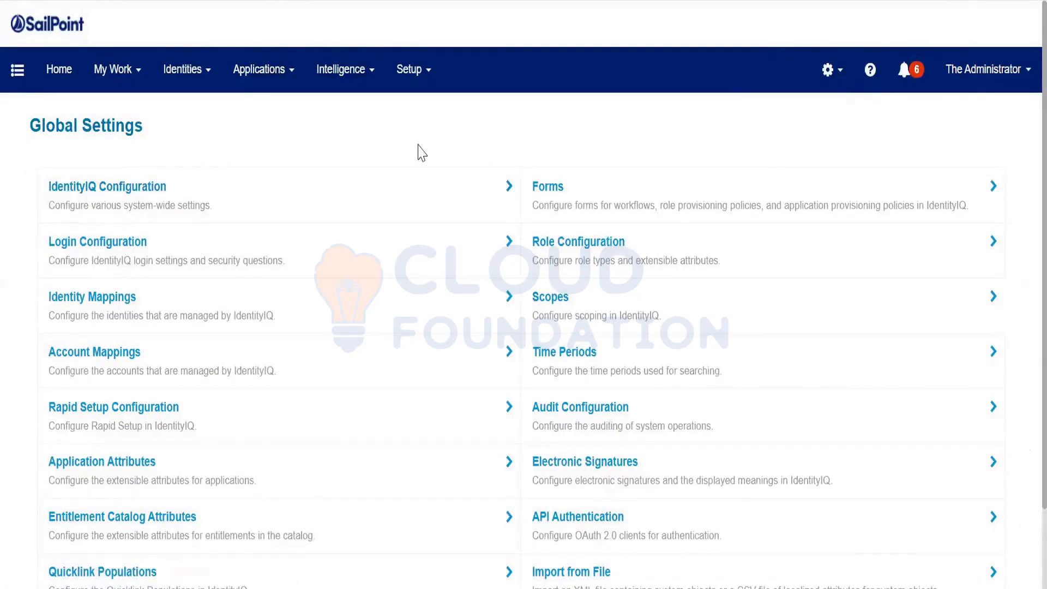
pyautogui.click(420, 188)
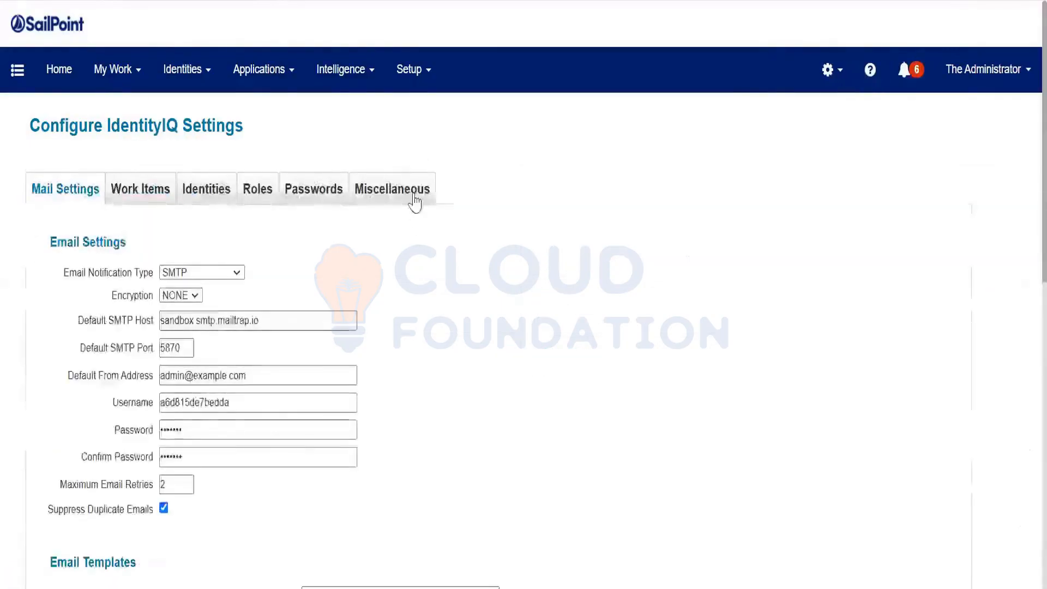
pyautogui.click(412, 198)
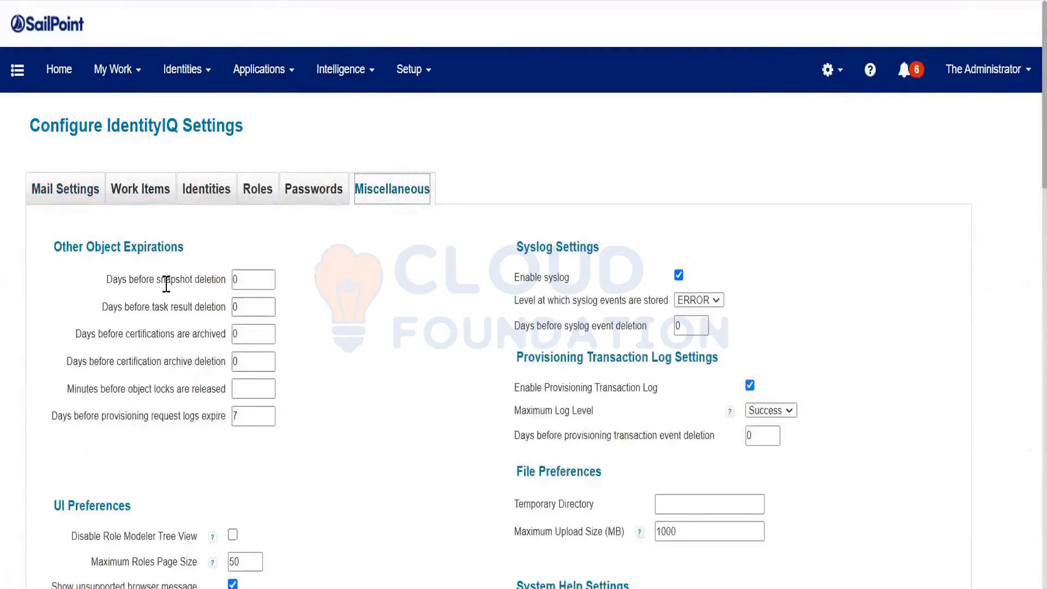
# Review the snapshot, task result, certification and provisioning request expiration days, leaving them unchanged
pyautogui.moveTo(149, 283); pyautogui.dragTo(223, 283)
pyautogui.moveTo(150, 309); pyautogui.dragTo(195, 311)
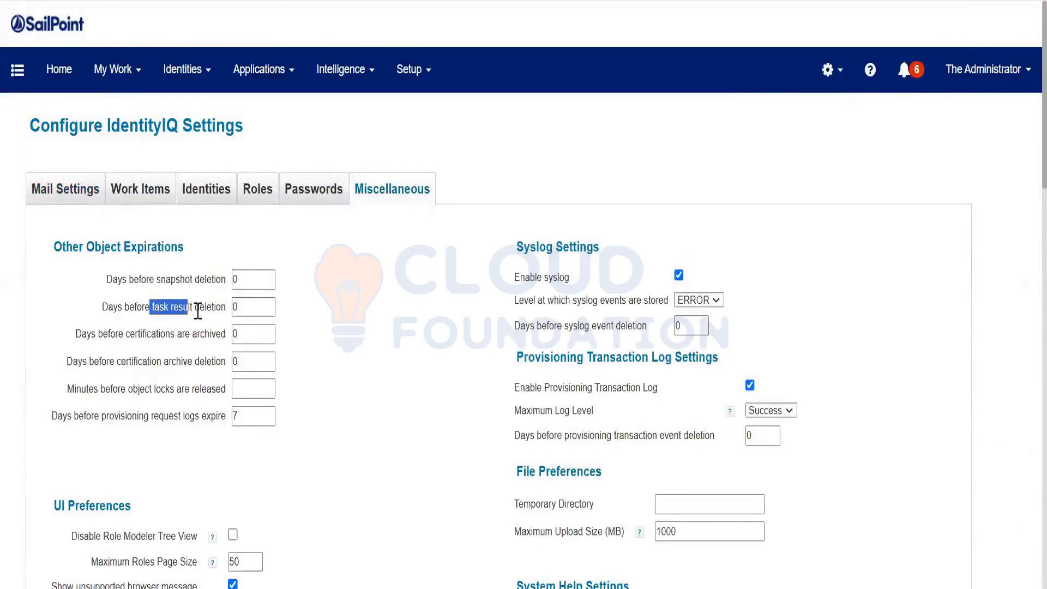
pyautogui.moveTo(120, 338); pyautogui.dragTo(176, 349)
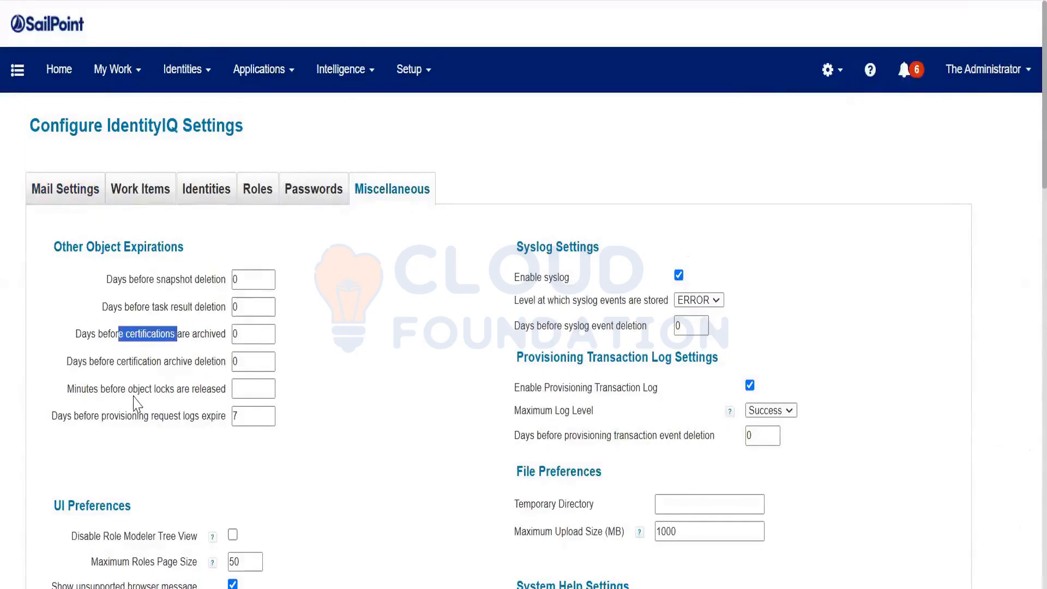
pyautogui.moveTo(107, 423); pyautogui.dragTo(176, 429)
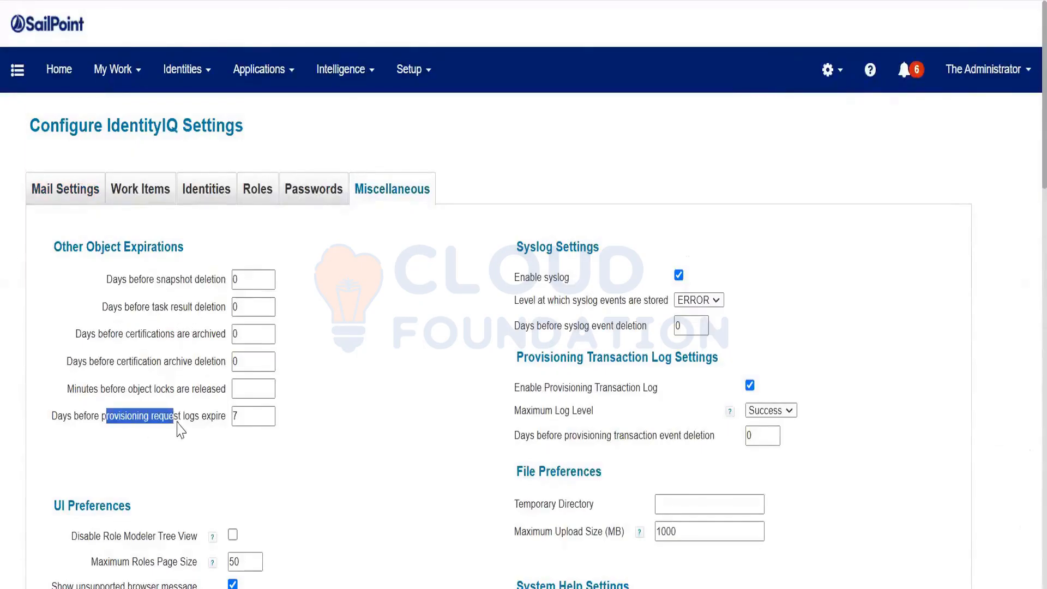
pyautogui.click(256, 278)
pyautogui.press('Tab')
pyautogui.press('Tab')
pyautogui.press('Tab')
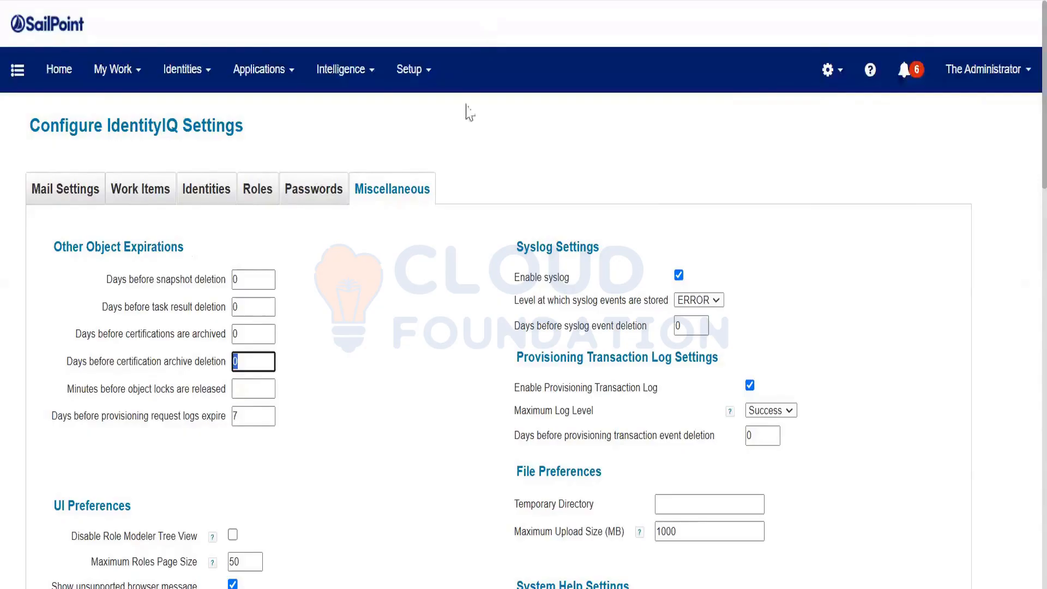
pyautogui.click(471, 8)
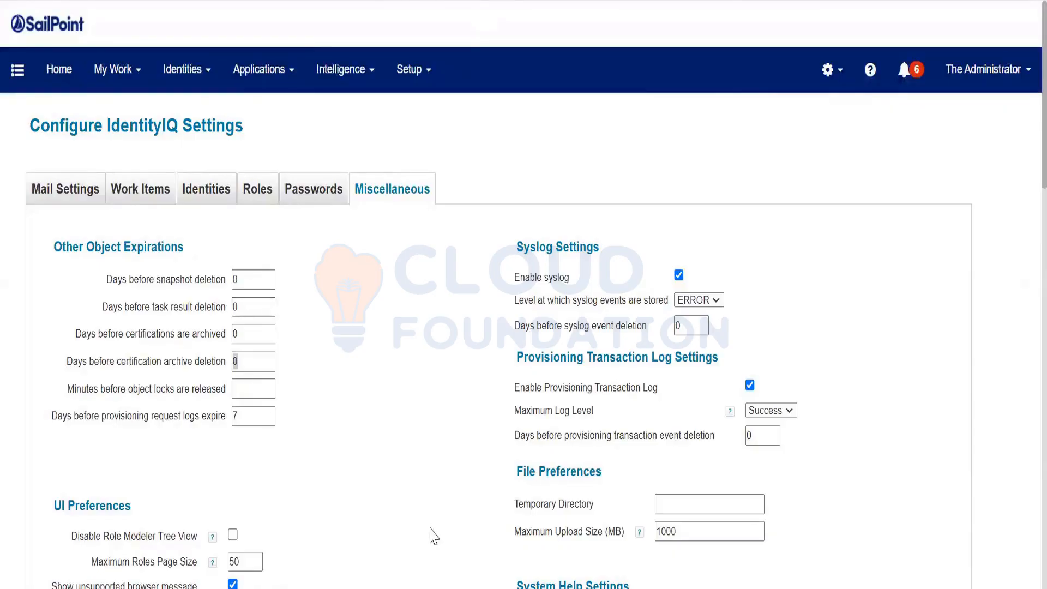
# Move '- IIQ Console' from line 44 to an indented line directly under Bulk Object Deletion
pyautogui.click(436, 587)
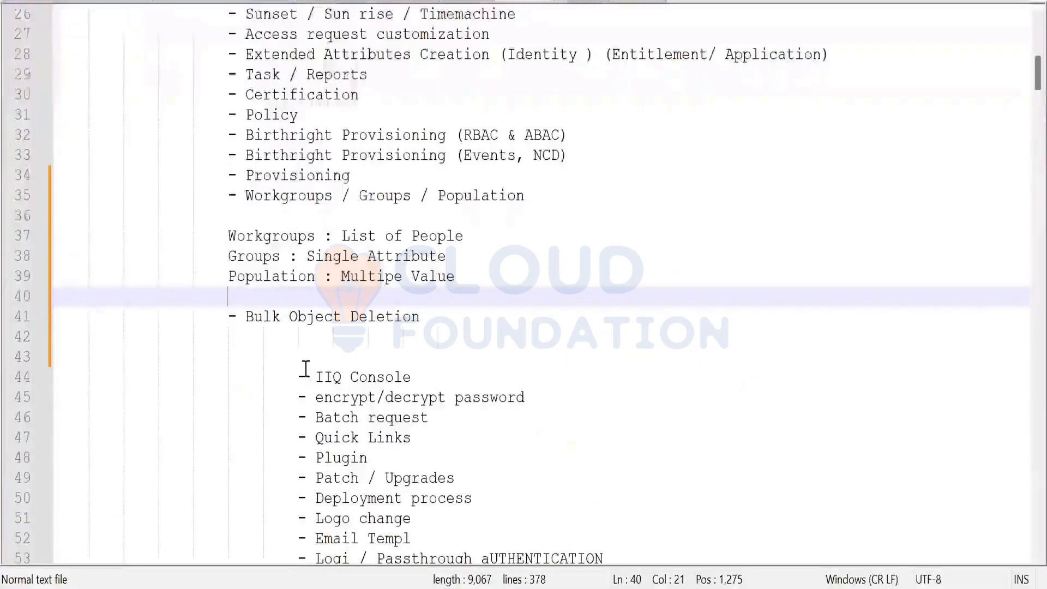
pyautogui.moveTo(300, 376); pyautogui.dragTo(429, 373)
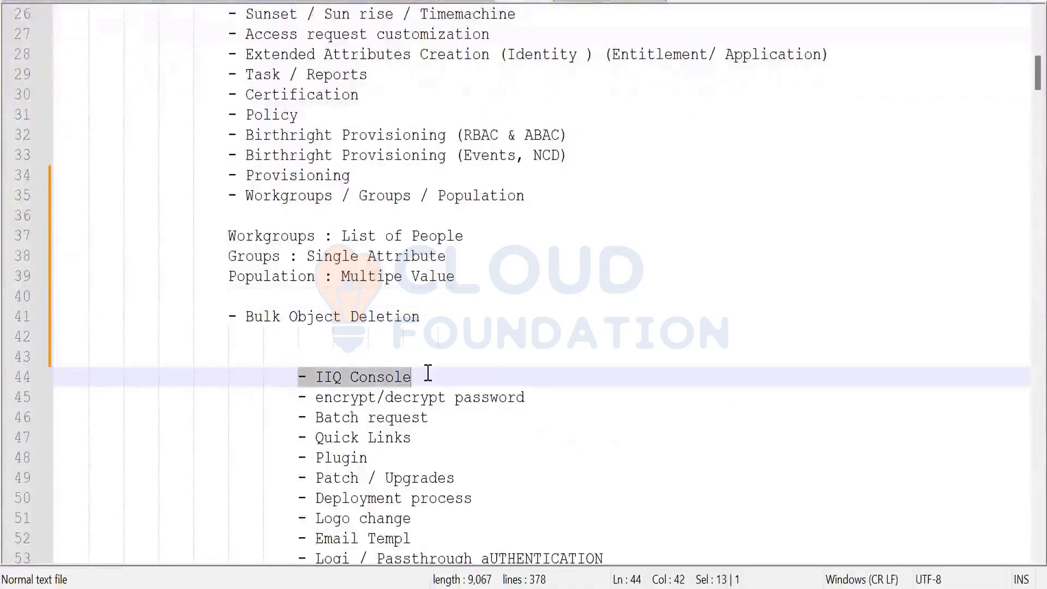
pyautogui.hotkey('ctrl', 'x')
pyautogui.click(428, 332)
pyautogui.click(431, 316)
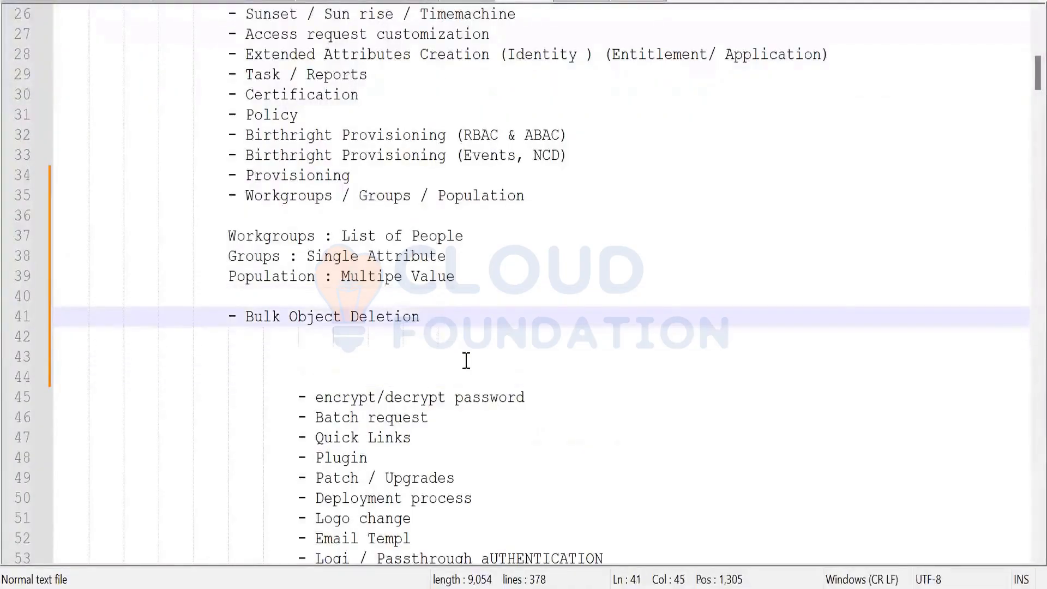
pyautogui.press('Return')
pyautogui.hotkey('ctrl', 'v')
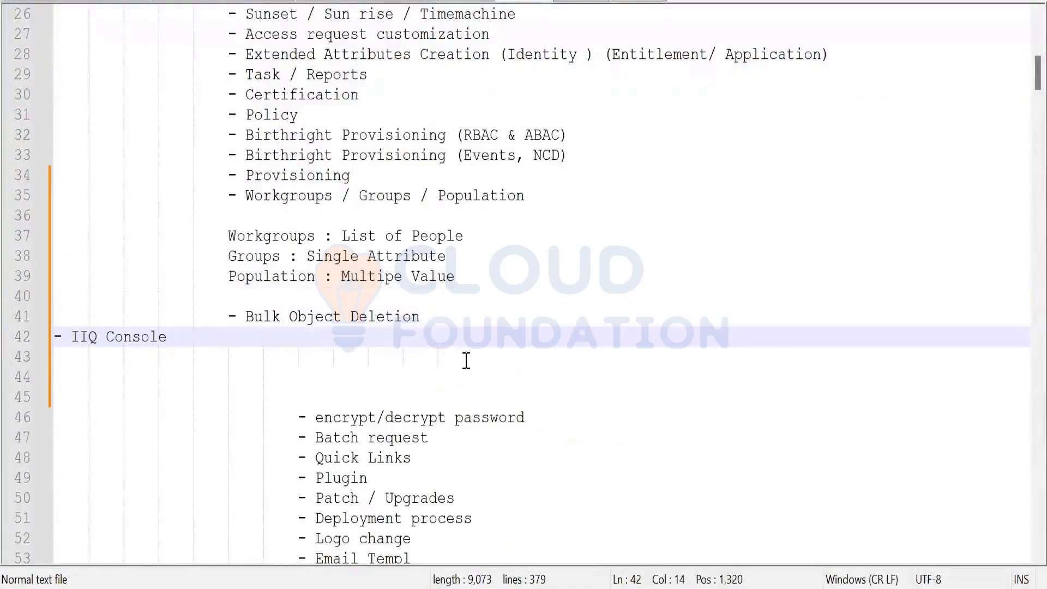
pyautogui.click(55, 338)
pyautogui.press('Tab')
pyautogui.press('Tab')
pyautogui.press('Tab')
pyautogui.press('Tab')
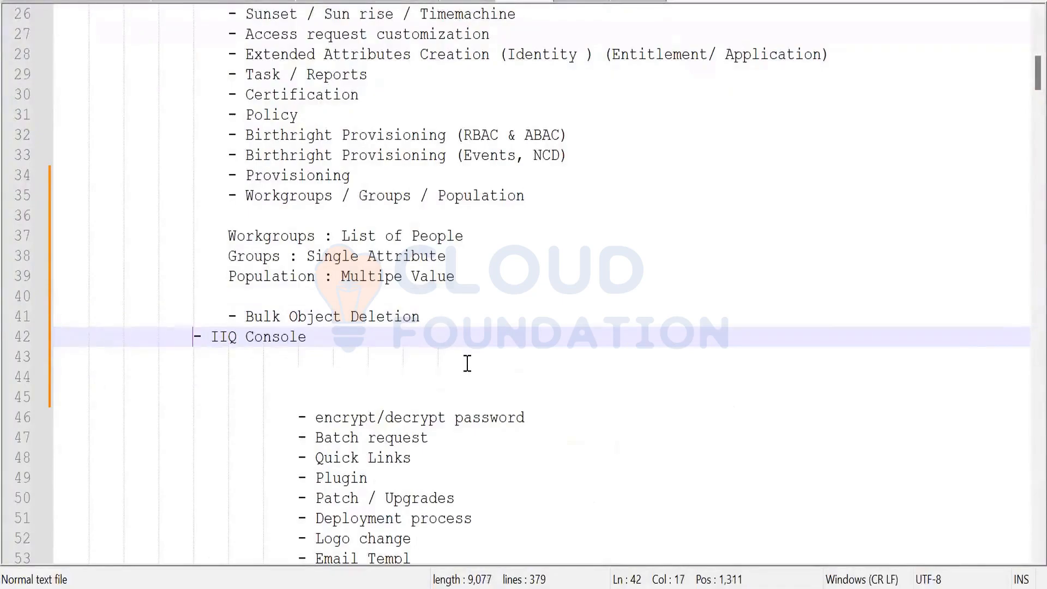
pyautogui.press('Tab')
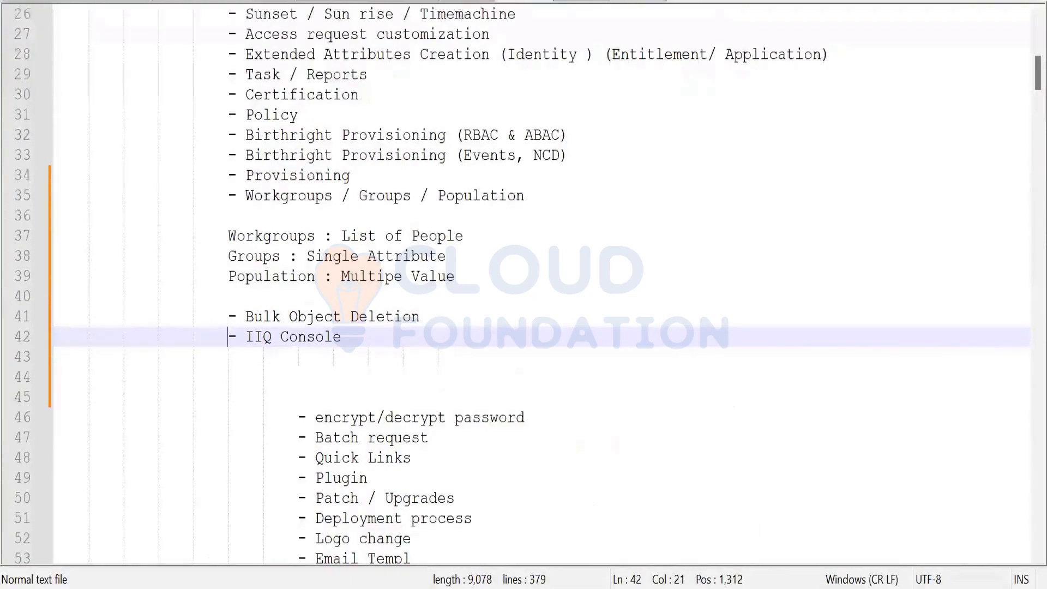
pyautogui.hotkey('alt', 'Tab')
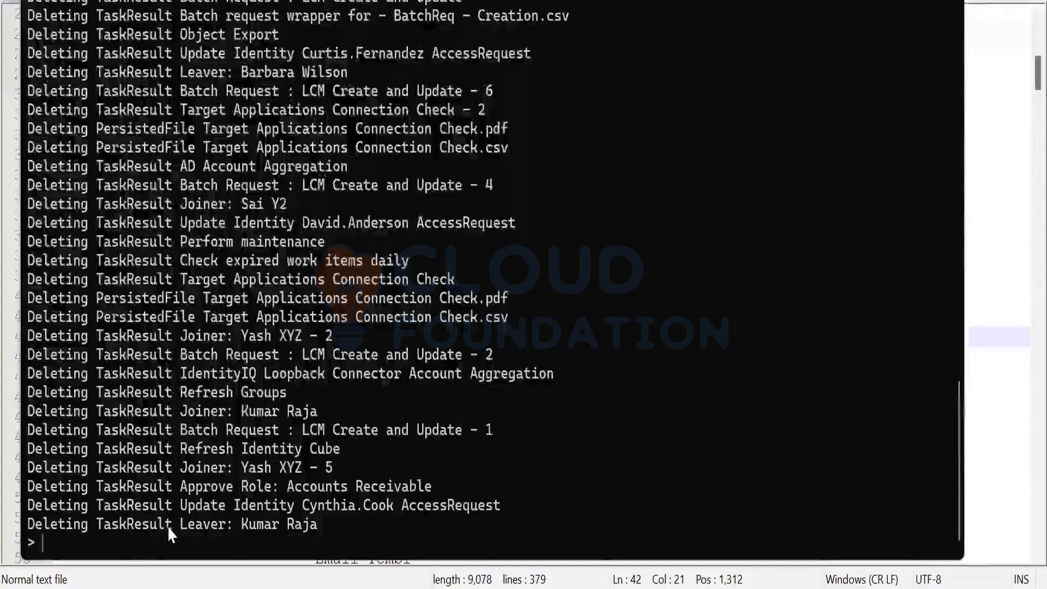
# Rerun 'delete TaskResult *' to remove the Perform maintenance and Schedule Object Export results
pyautogui.press('Up')
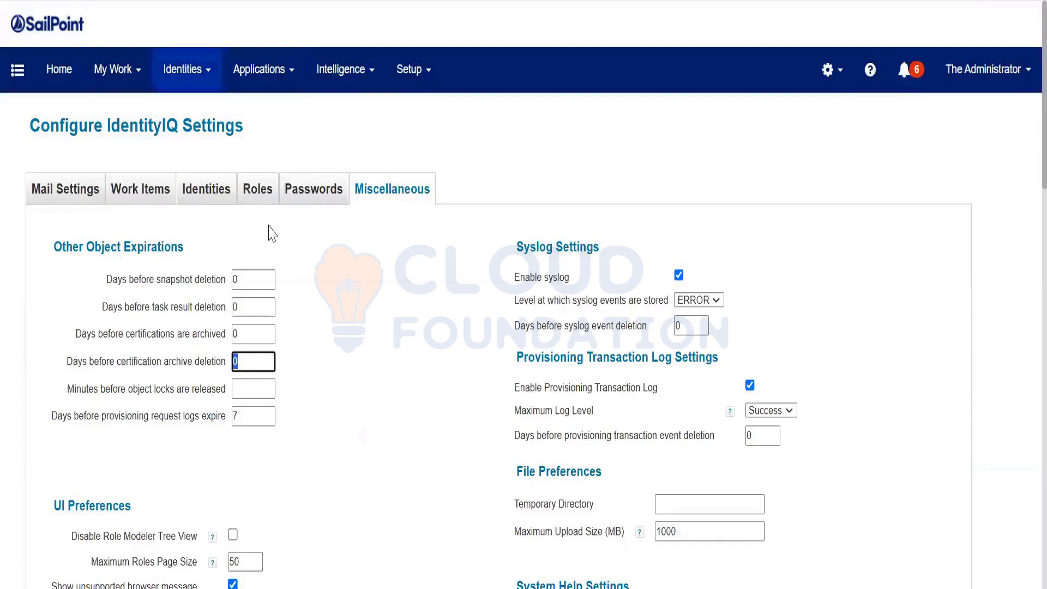
pyautogui.click(59, 69)
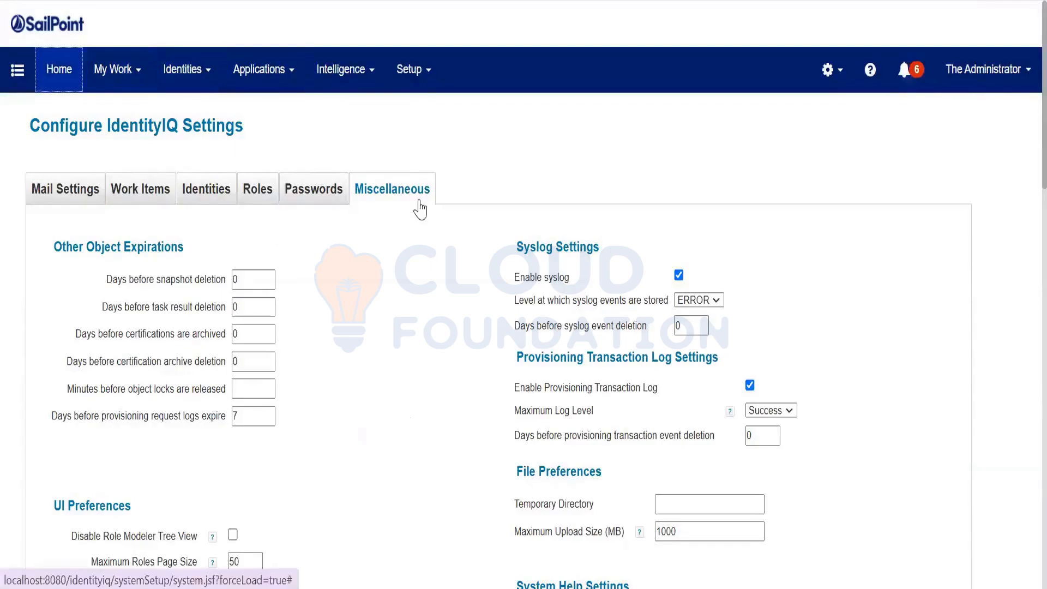
pyautogui.hotkey('alt', 'Tab')
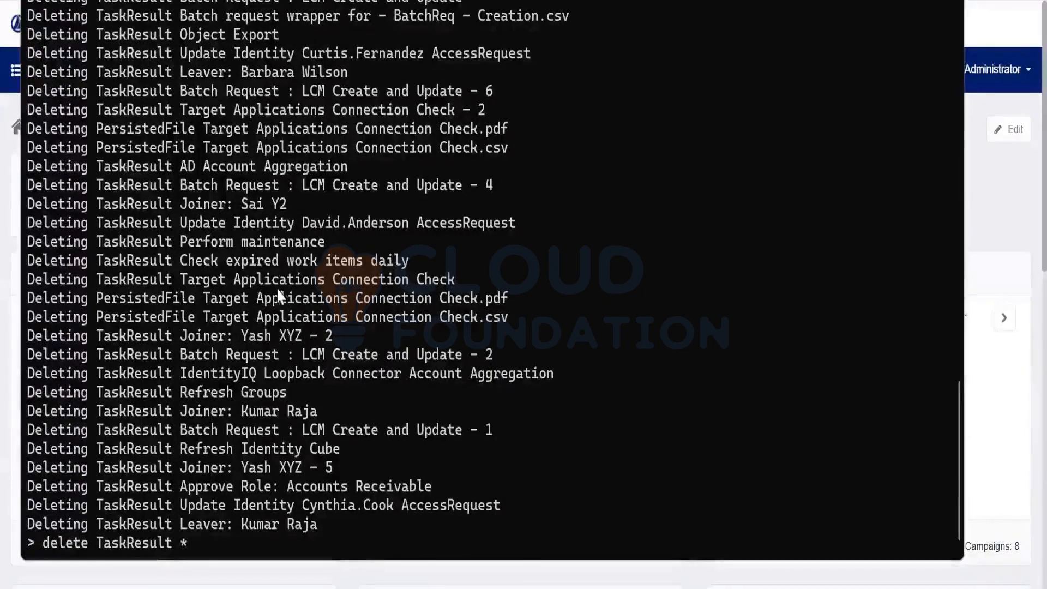
pyautogui.press('Return')
pyautogui.press('Return')
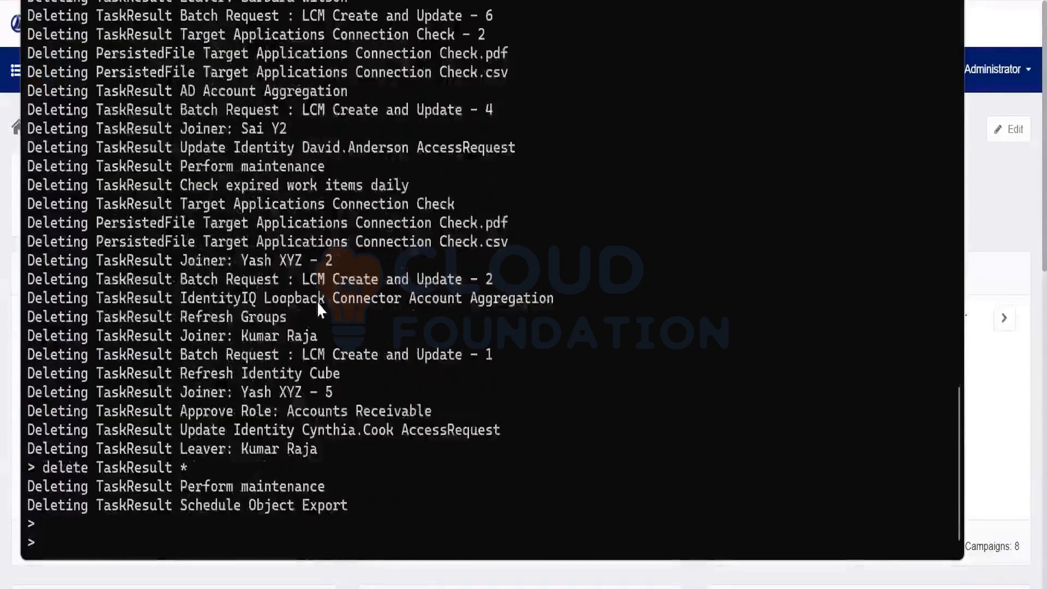
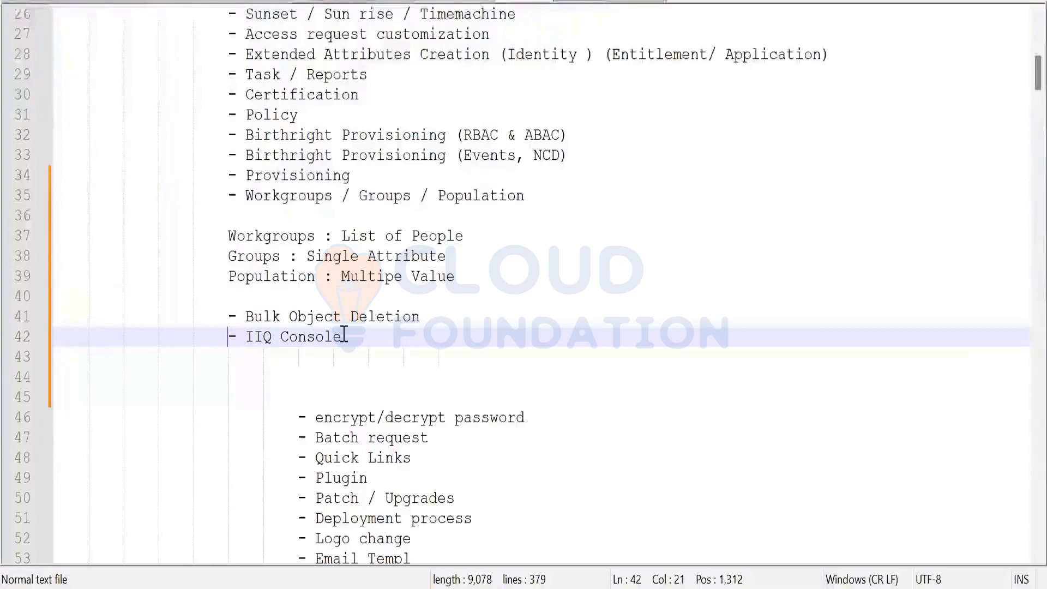
# Select the '- IIQ Console' heading in the notes, then show the import and delete usage in the console
pyautogui.moveTo(344, 336); pyautogui.dragTo(298, 336)
pyautogui.moveTo(218, 330); pyautogui.dragTo(219, 334)
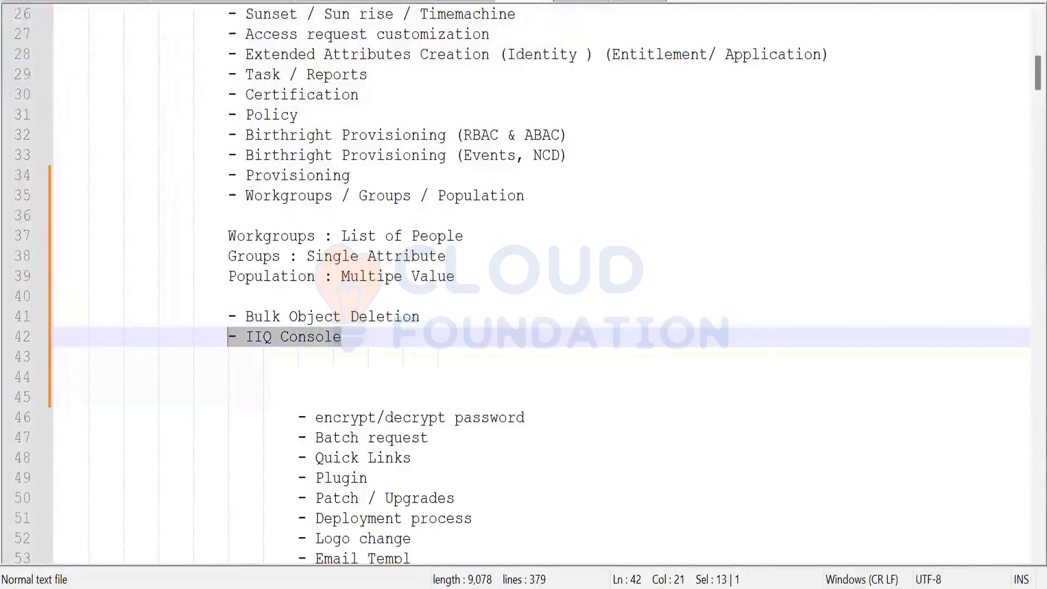
pyautogui.hotkey('alt', 'Tab')
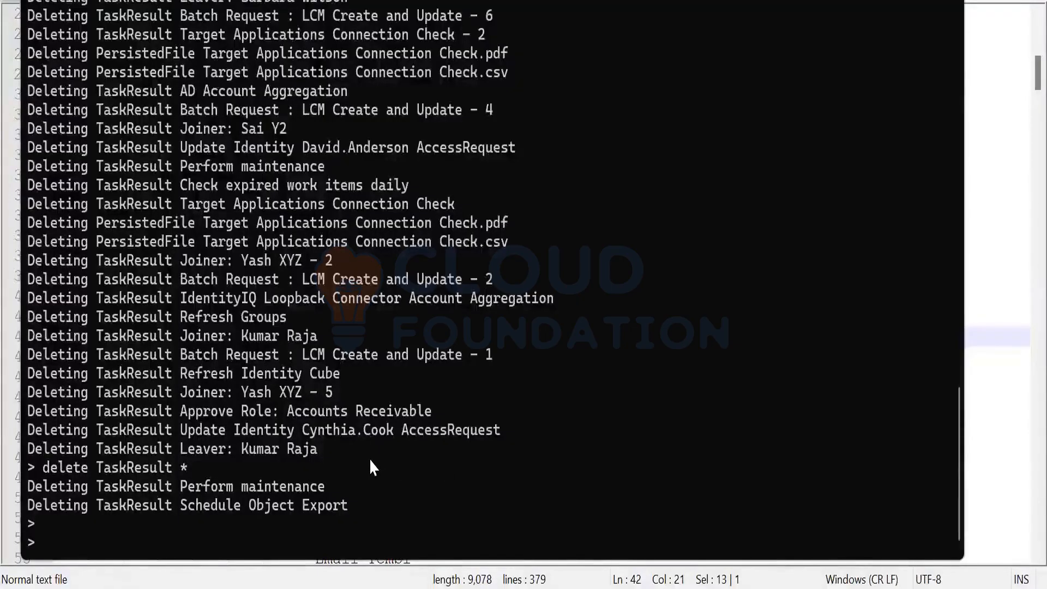
pyautogui.write('import')
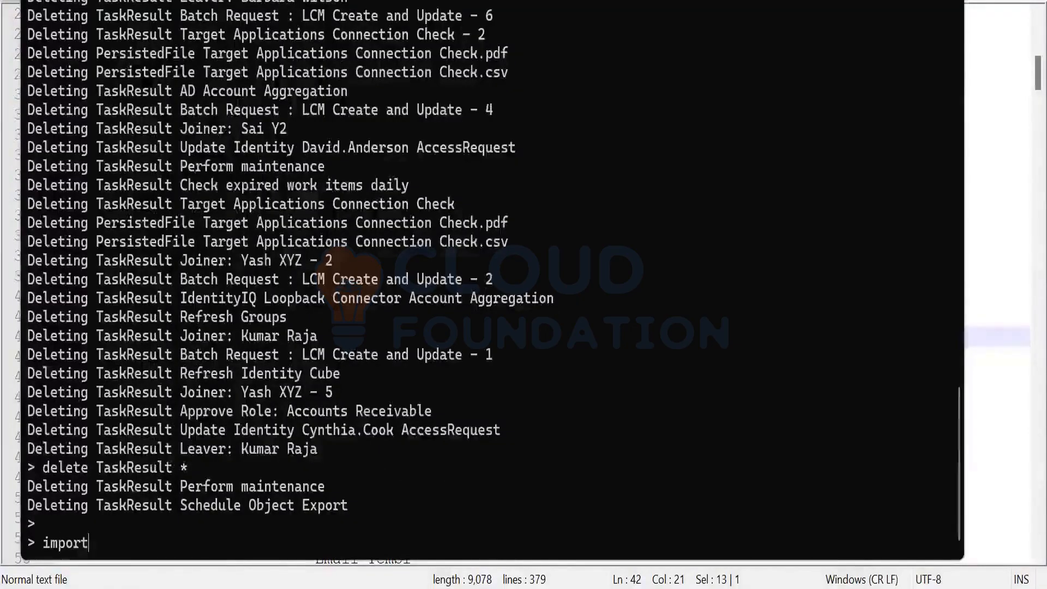
pyautogui.press('Return')
pyautogui.write('delete')
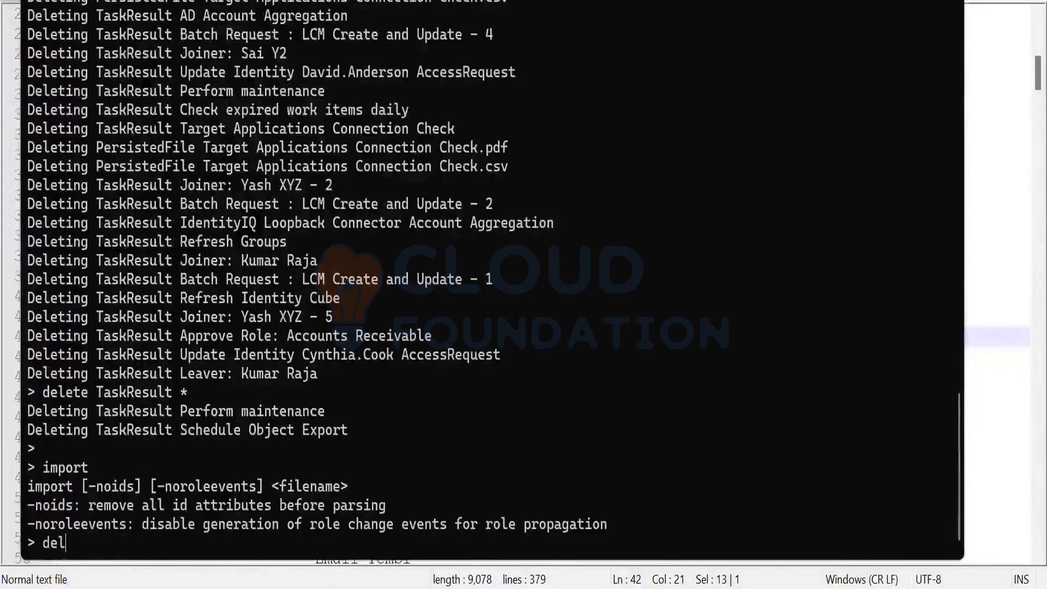
pyautogui.press('Return')
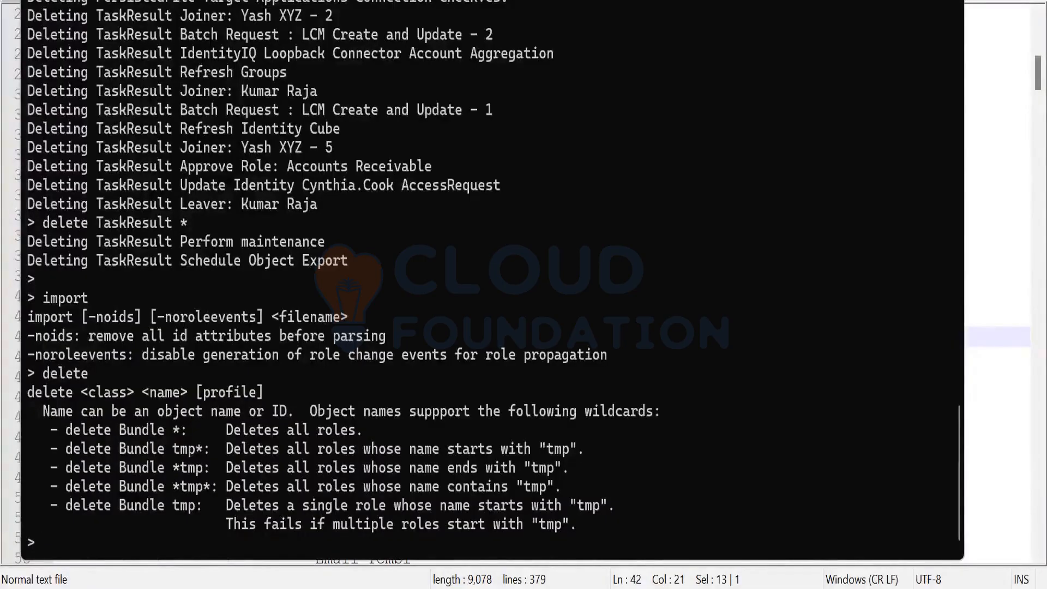
# Show the export command's usage and start a new 'export -clean' command
pyautogui.write('export')
pyautogui.press('Return')
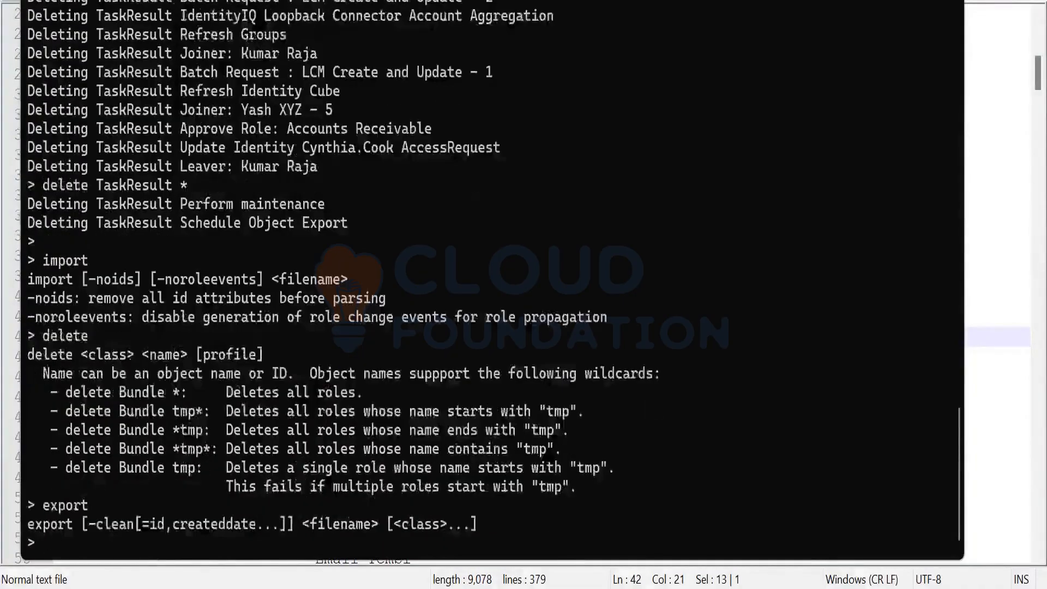
pyautogui.press('Up')
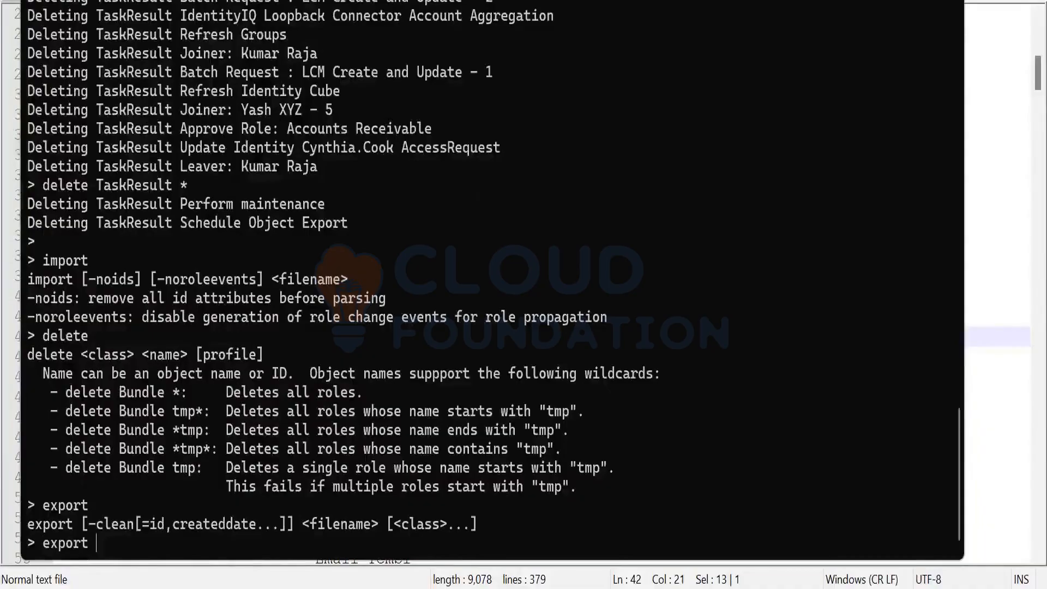
pyautogui.write('-clean')
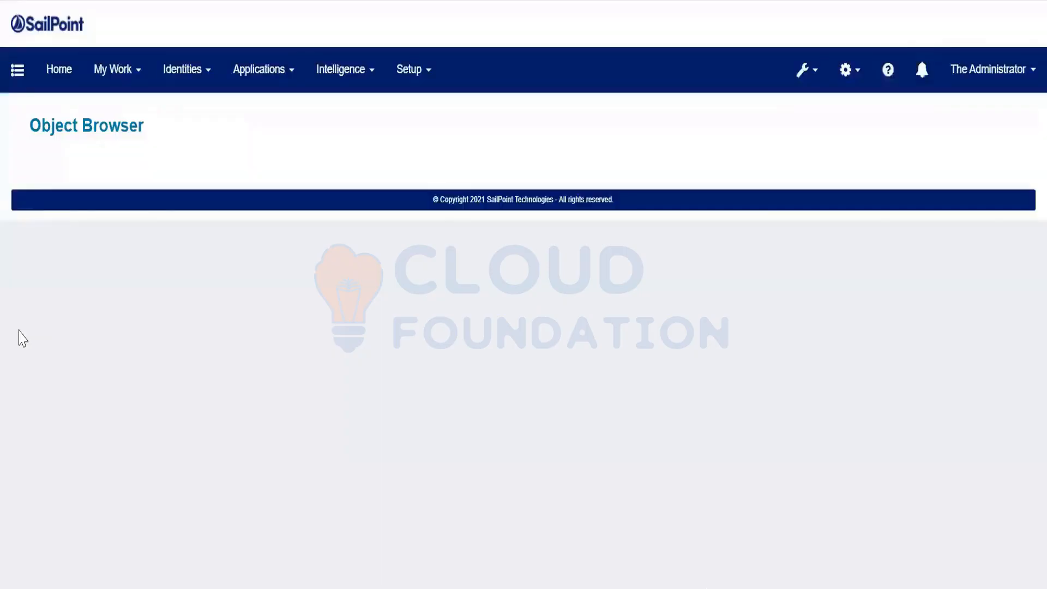
# List the Identity objects and open one identity's XML to inspect its lastRefresh and modified timestamps
pyautogui.write('ide')
pyautogui.press('Return')
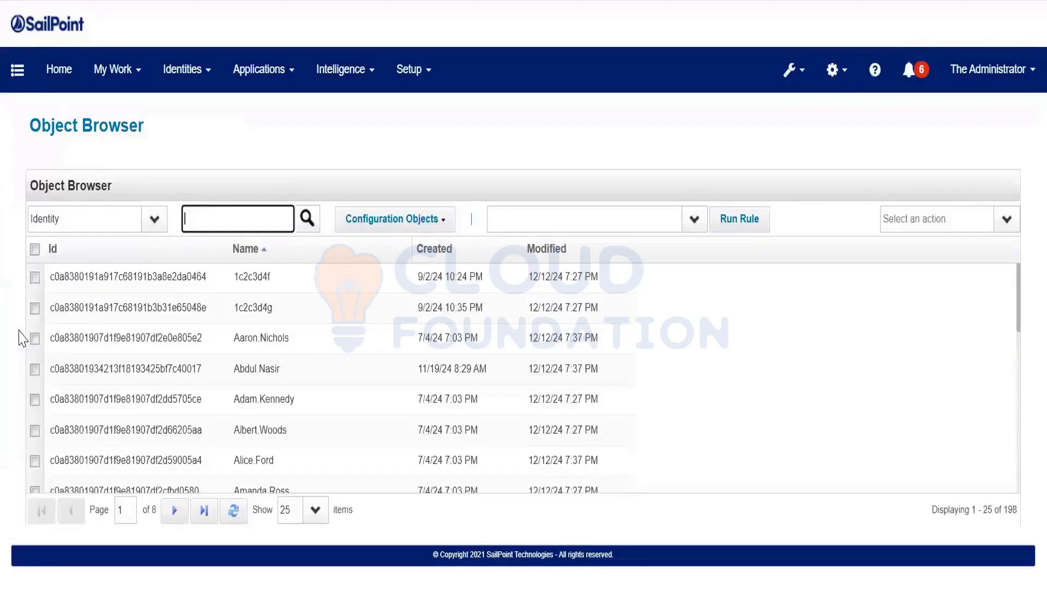
pyautogui.click(300, 398)
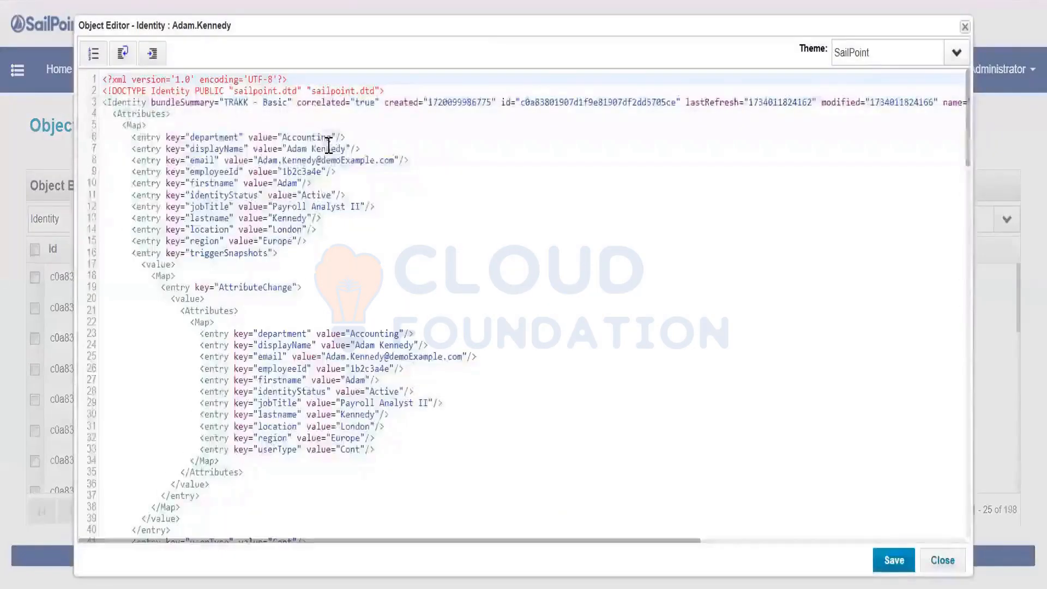
pyautogui.doubleClick(787, 102)
pyautogui.doubleClick(903, 102)
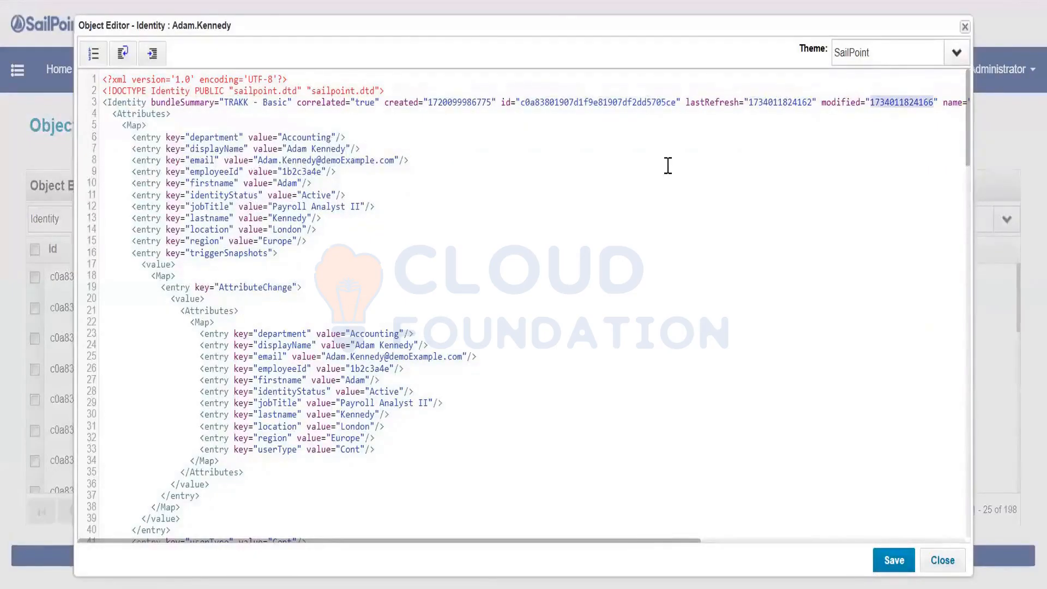
pyautogui.click(450, 587)
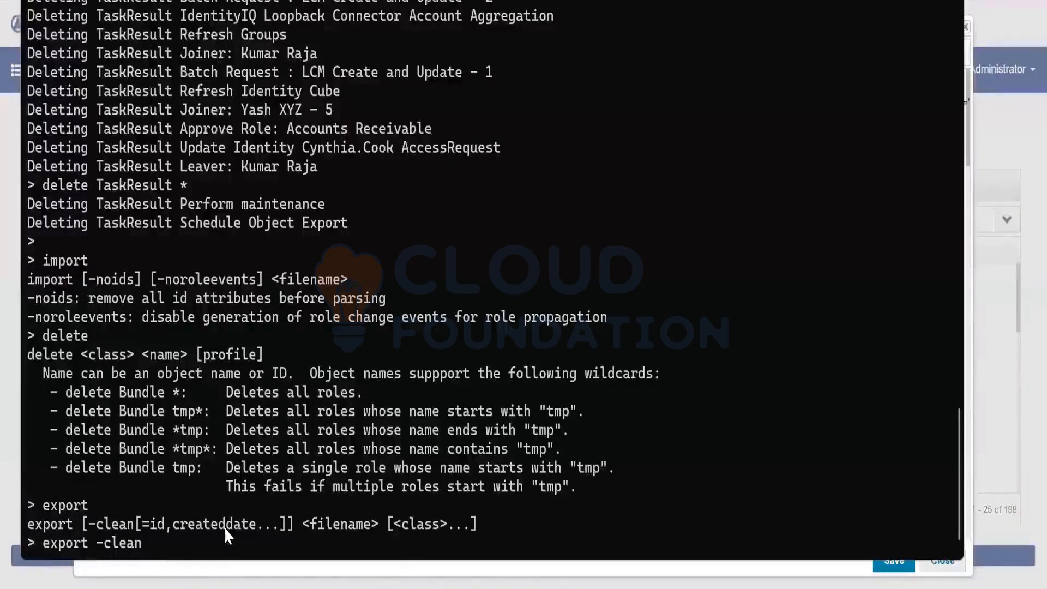
# Run 'export -clean Testfile.xml Application' and select the printed list of exported applications
pyautogui.moveTo(301, 524); pyautogui.dragTo(376, 524)
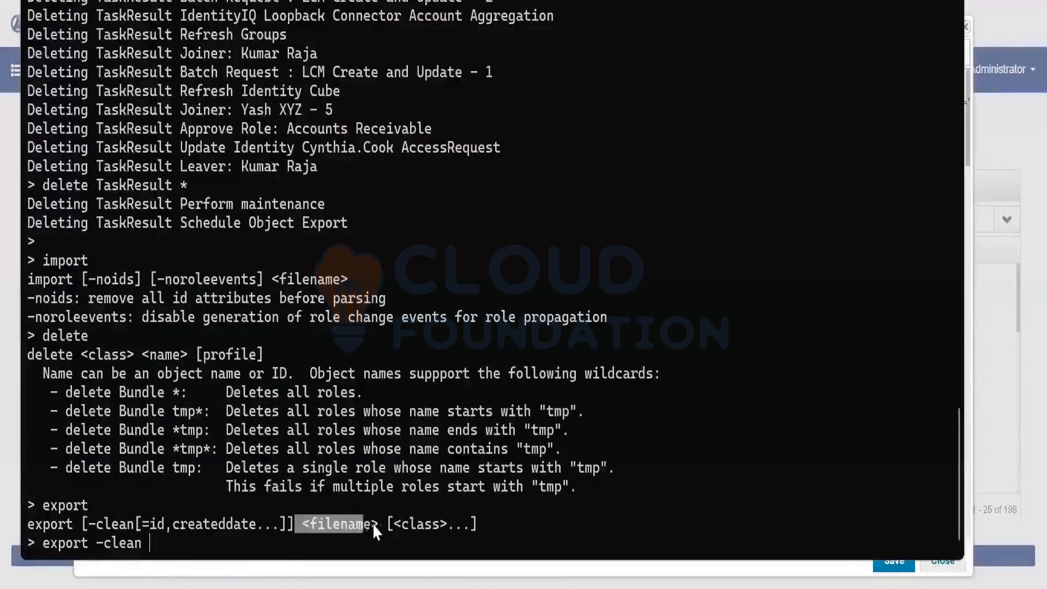
pyautogui.click(212, 553)
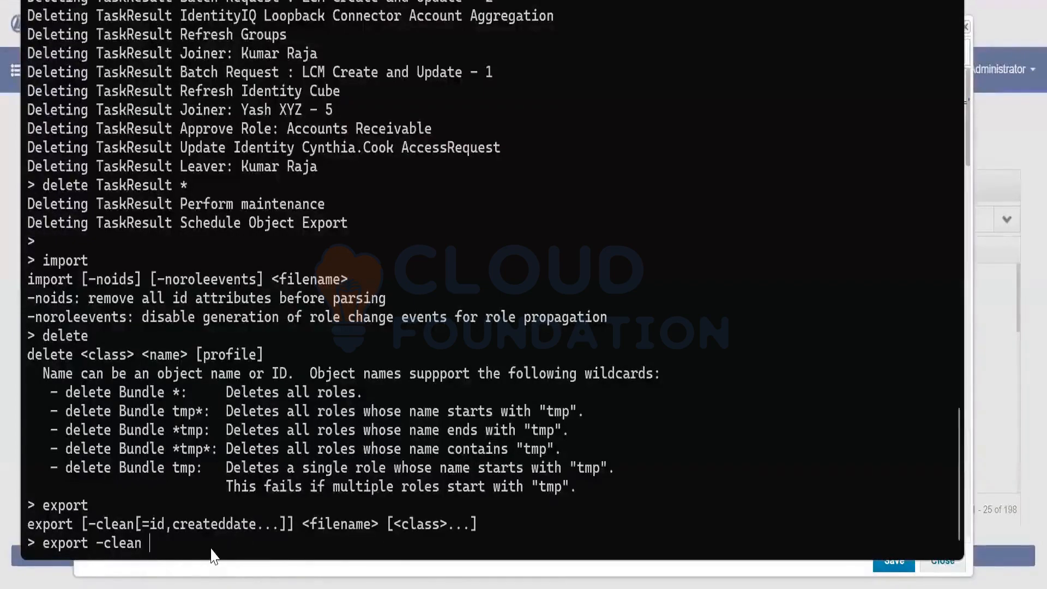
pyautogui.write('Tset')
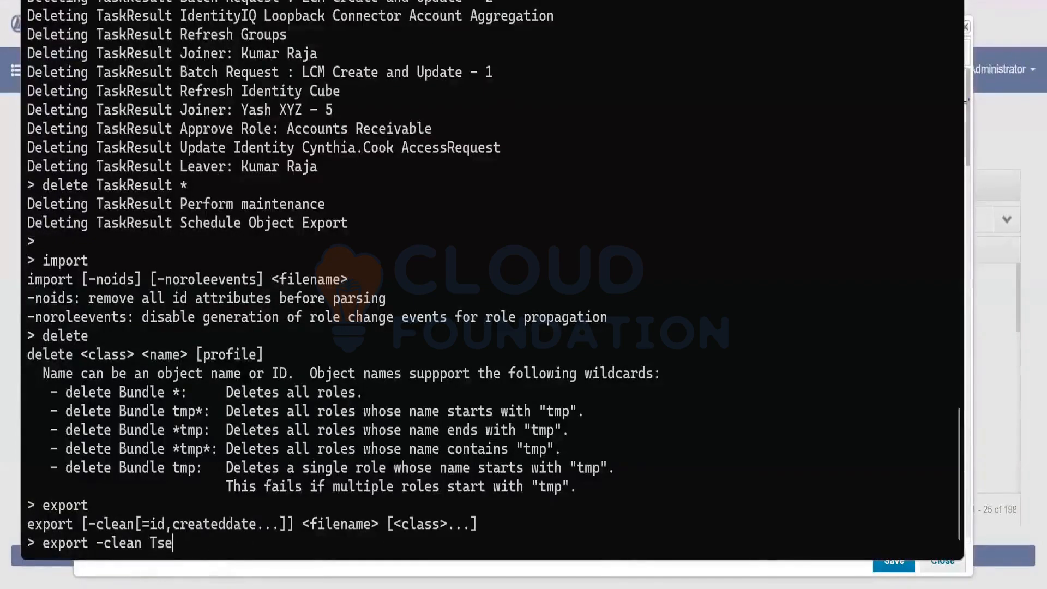
pyautogui.press('BackSpace')
pyautogui.press('BackSpace')
pyautogui.press('BackSpace')
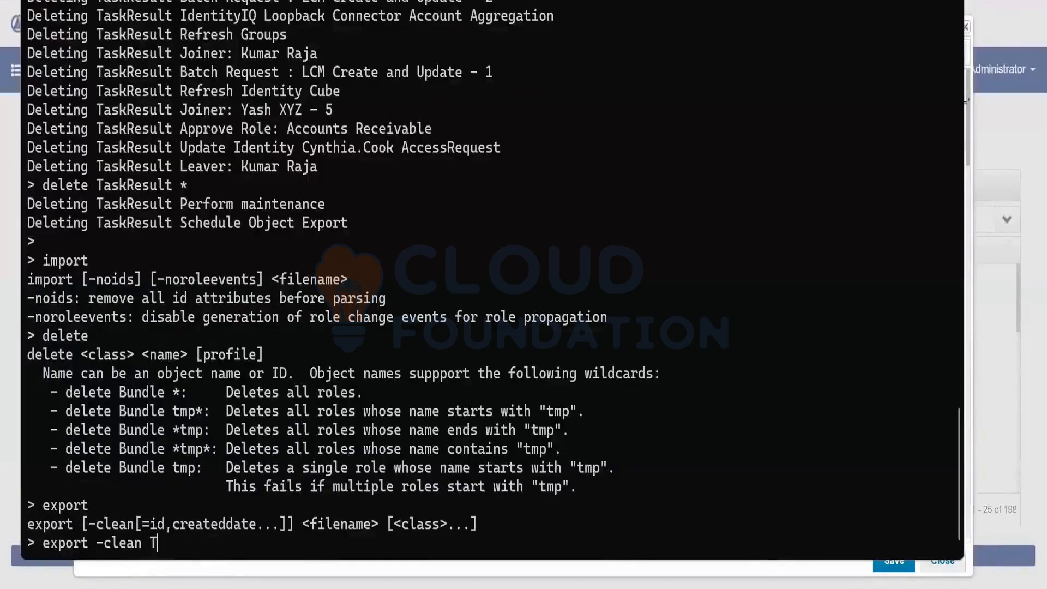
pyautogui.write('estfile.xml')
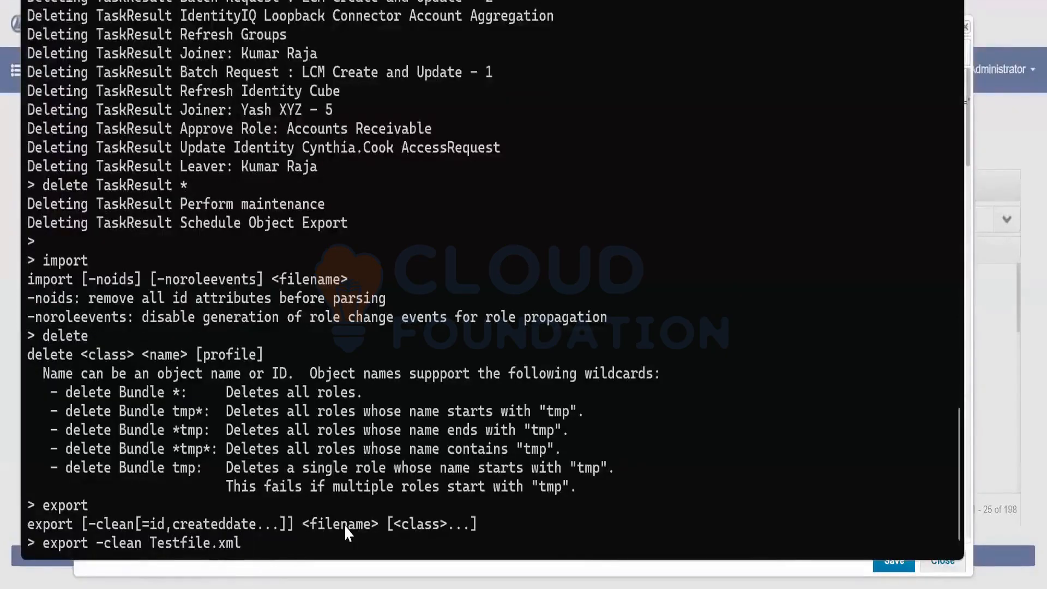
pyautogui.write(' Applica')
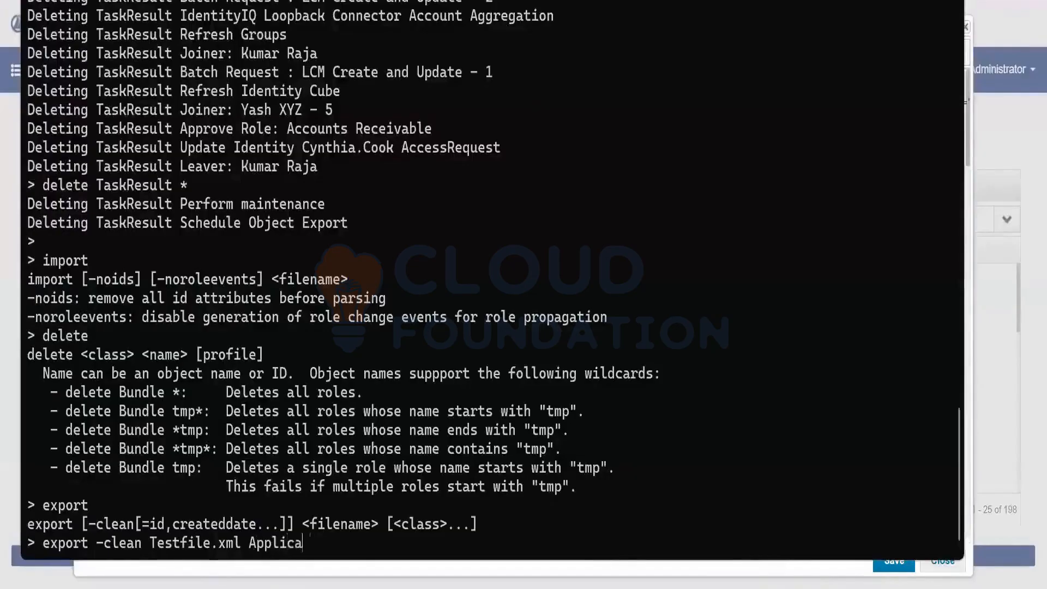
pyautogui.write('tion')
pyautogui.press('Return')
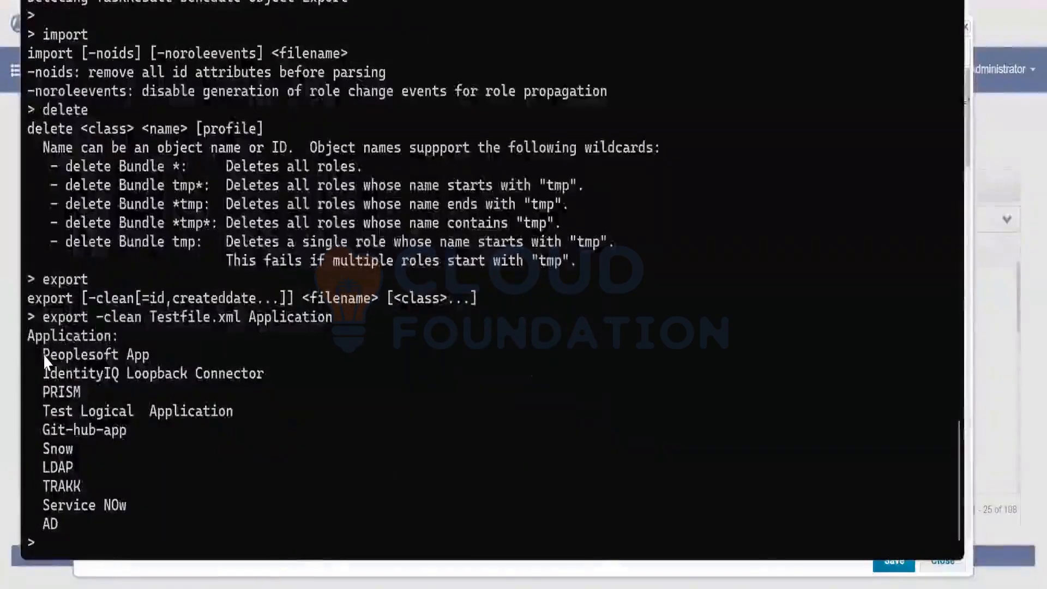
pyautogui.moveTo(44, 353); pyautogui.dragTo(87, 524)
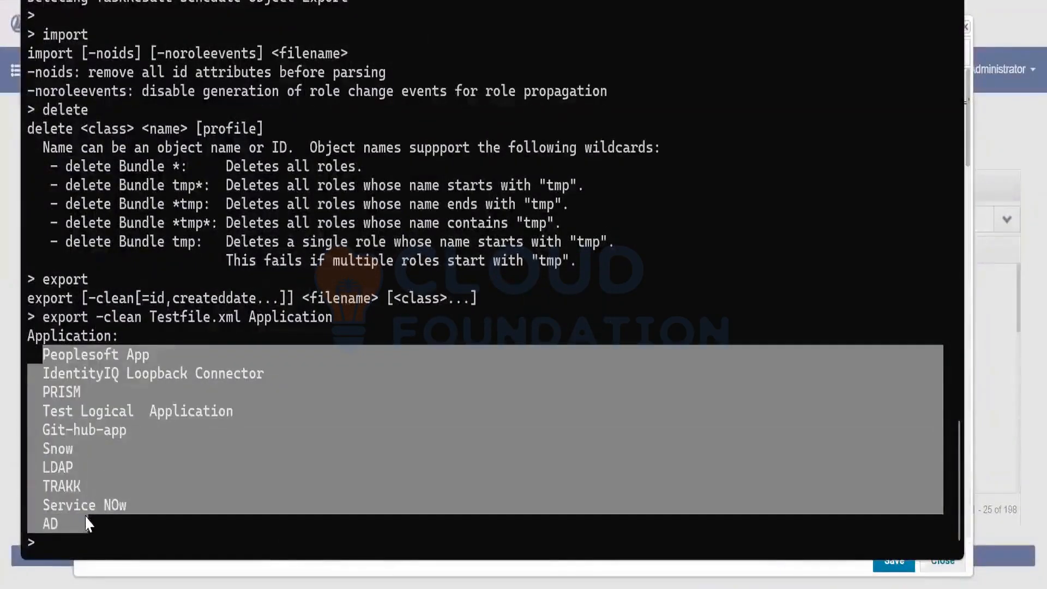
# Find Testfile at the bottom of the IdentityIQ folder and open it in Notepad++
pyautogui.click(367, 584)
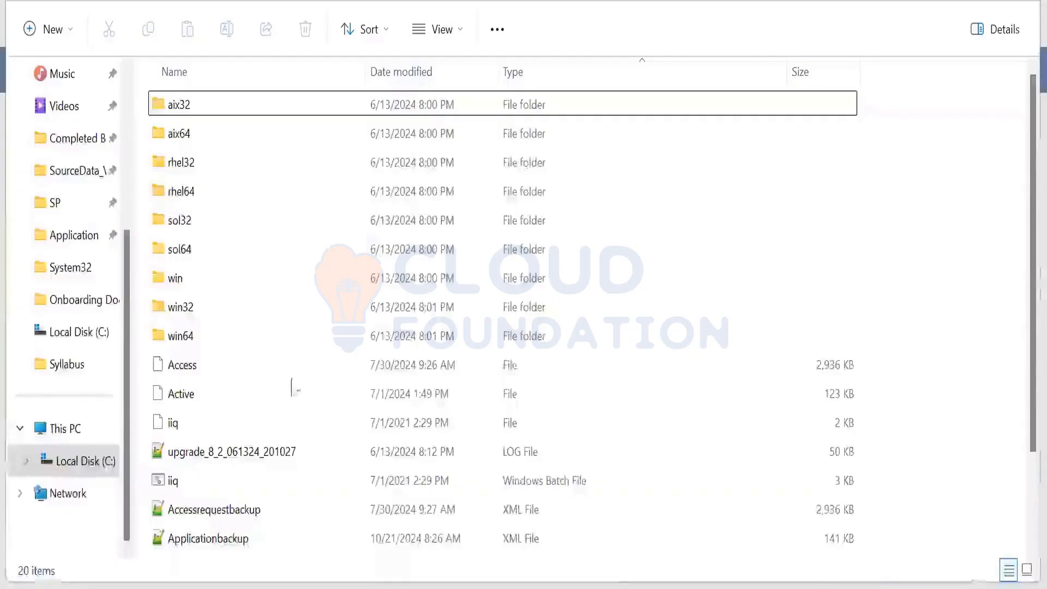
pyautogui.scroll(-2, 288, 377)
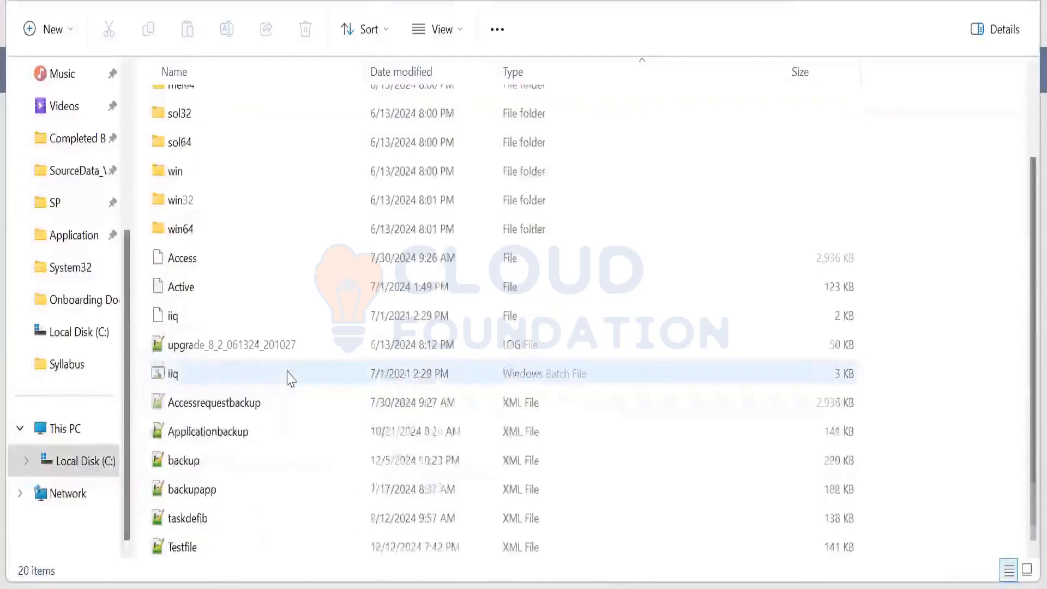
pyautogui.click(196, 550)
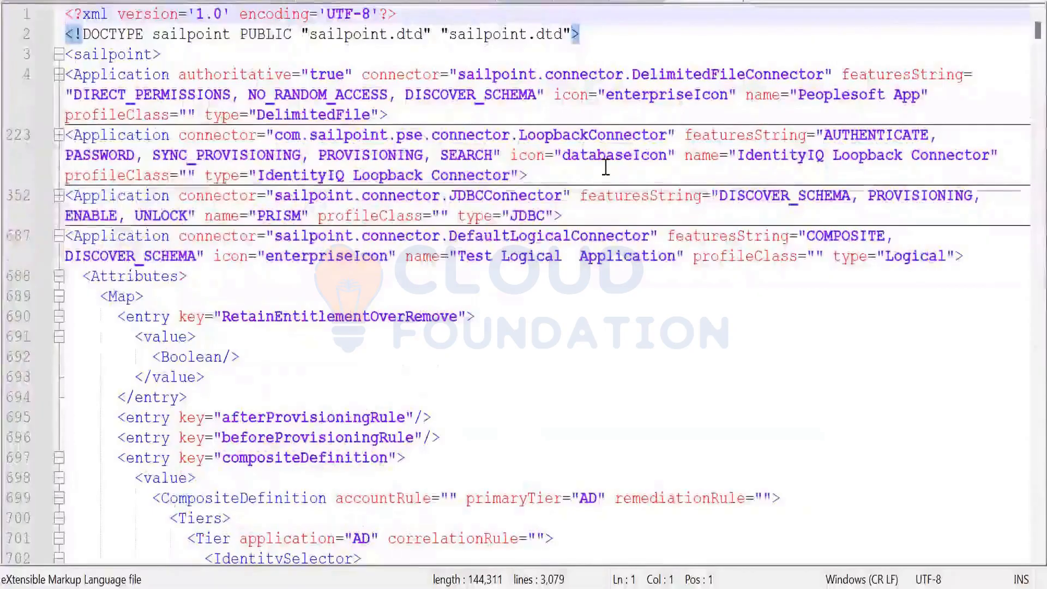
# Review Peoplesoft App and PRISM, collapse Test Logical Application and Git-hub-app, then return to the notes
pyautogui.moveTo(807, 94); pyautogui.dragTo(934, 93)
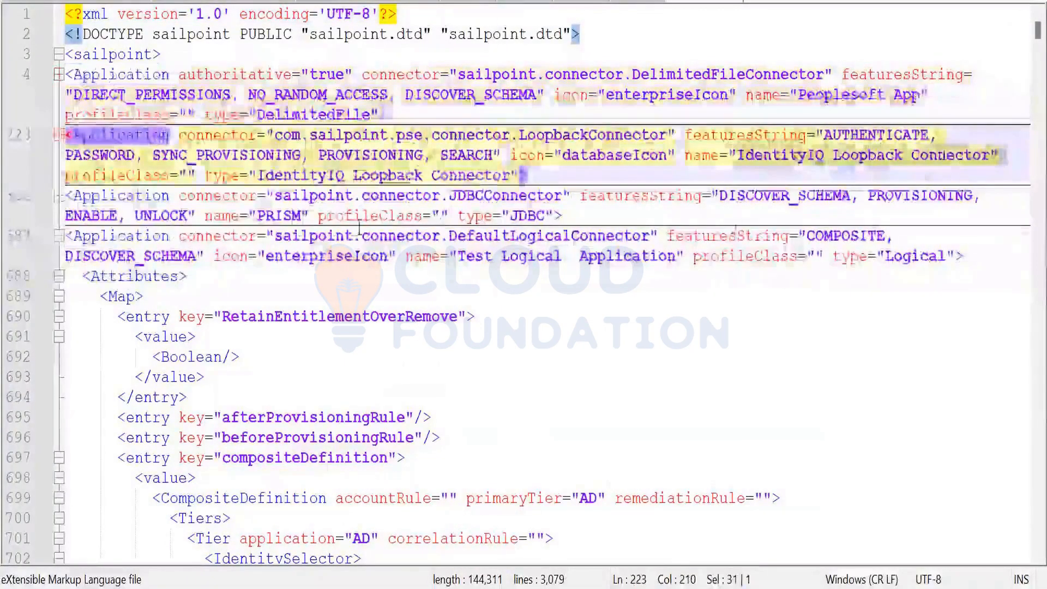
pyautogui.doubleClick(279, 215)
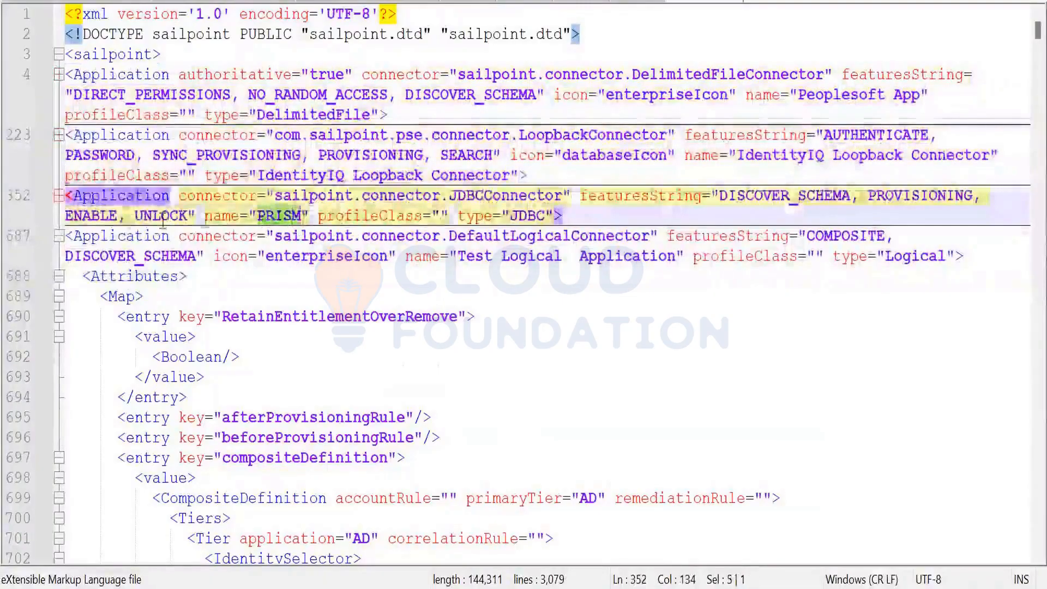
pyautogui.click(59, 235)
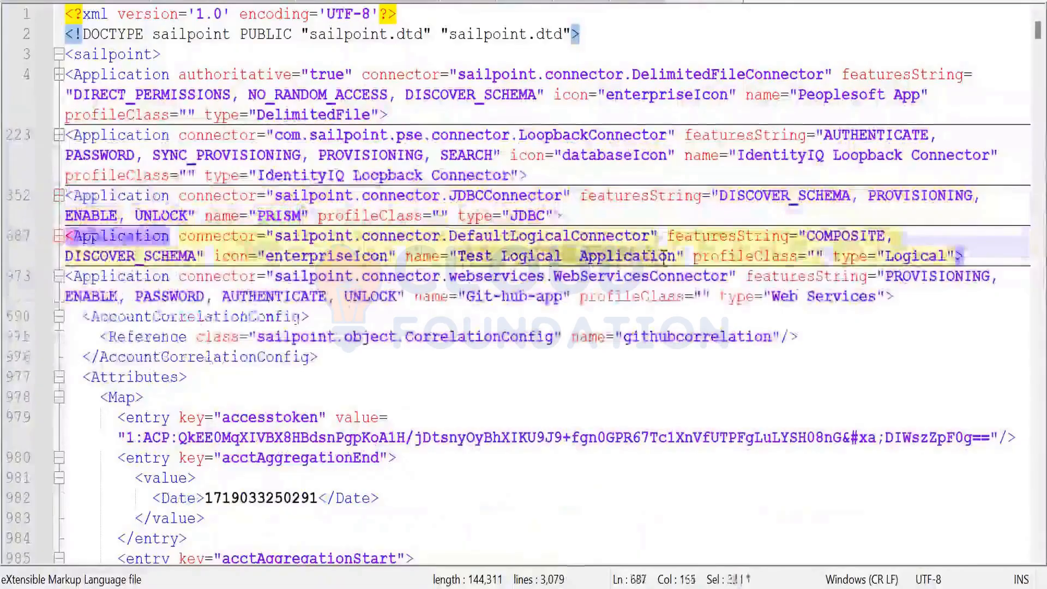
pyautogui.click(59, 276)
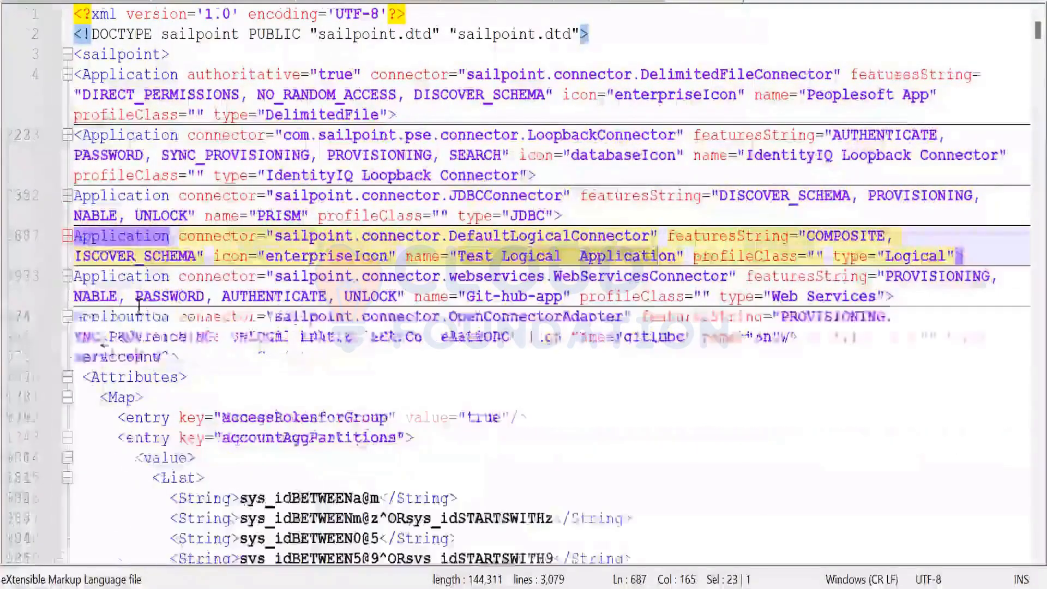
pyautogui.moveTo(480, 297); pyautogui.dragTo(565, 299)
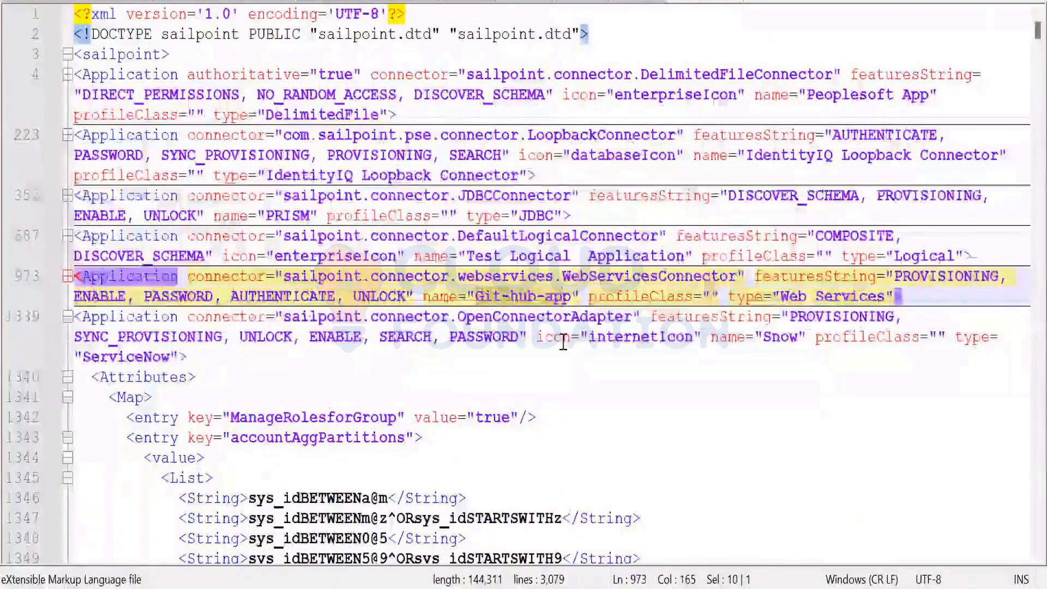
pyautogui.hotkey('ctrl', 'Tab')
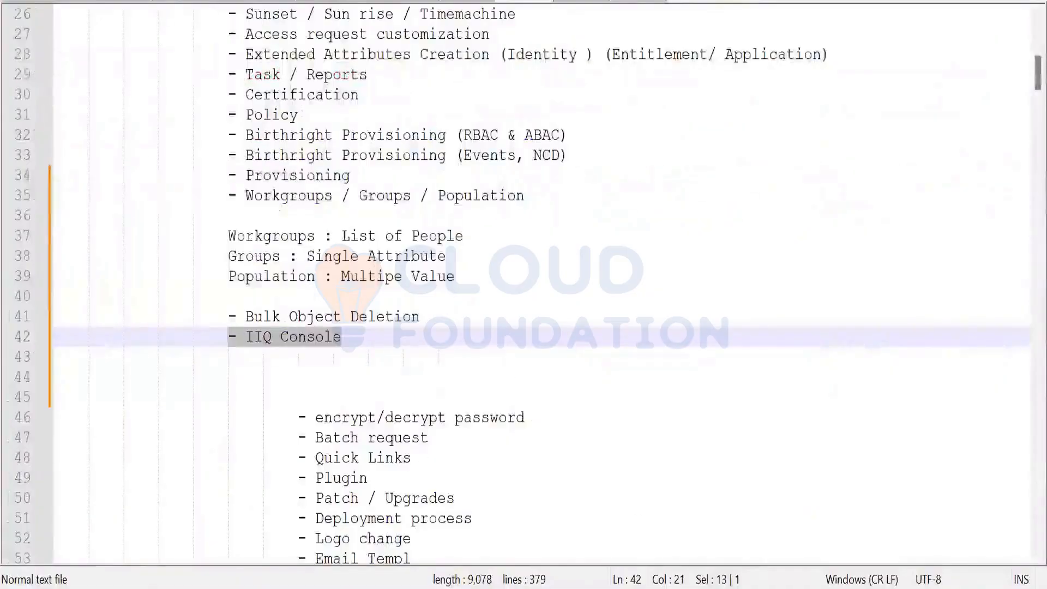
# Run 'list Application' to show all application names, then 'count Application', which returns 10
pyautogui.hotkey('alt', 'Tab')
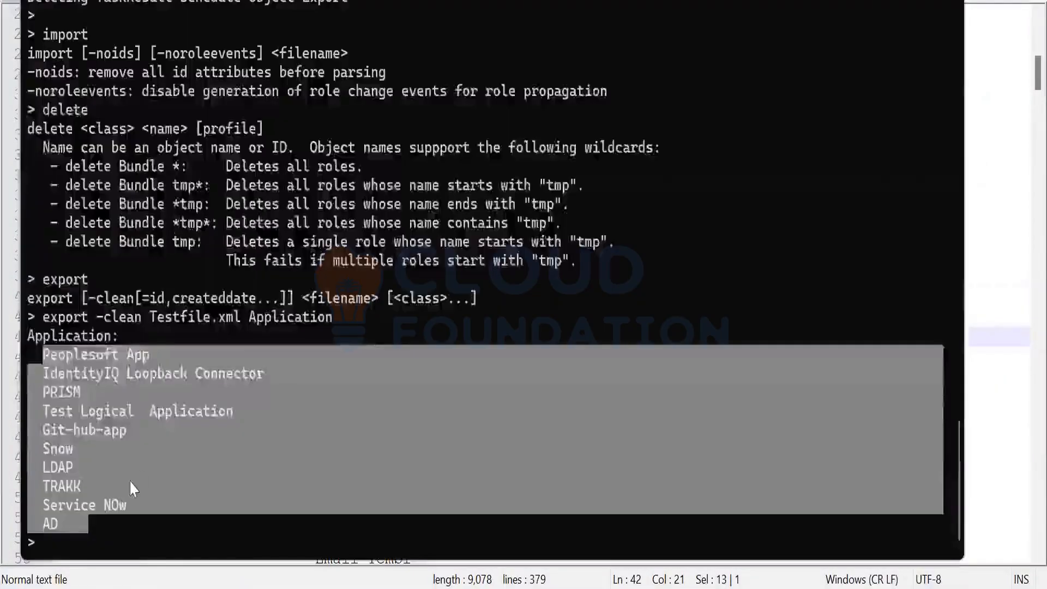
pyautogui.rightClick(130, 482)
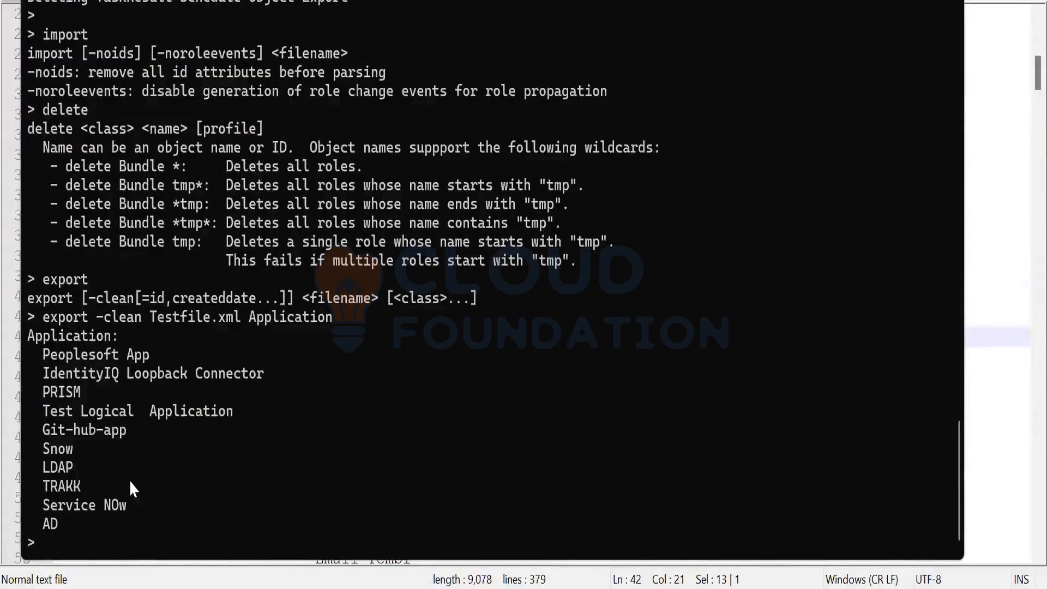
pyautogui.write('list Applica')
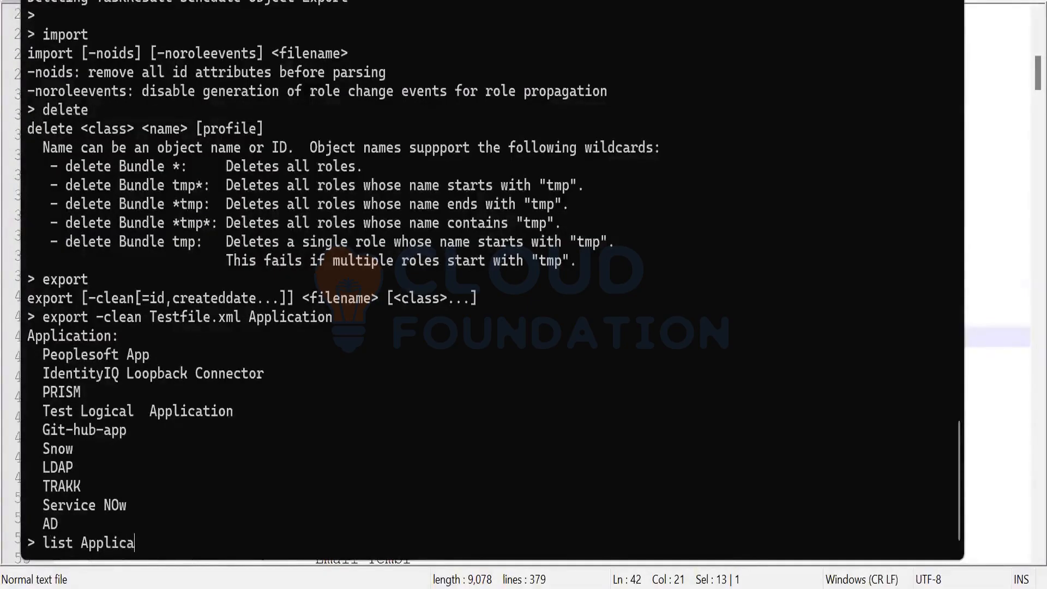
pyautogui.write('tion')
pyautogui.press('Return')
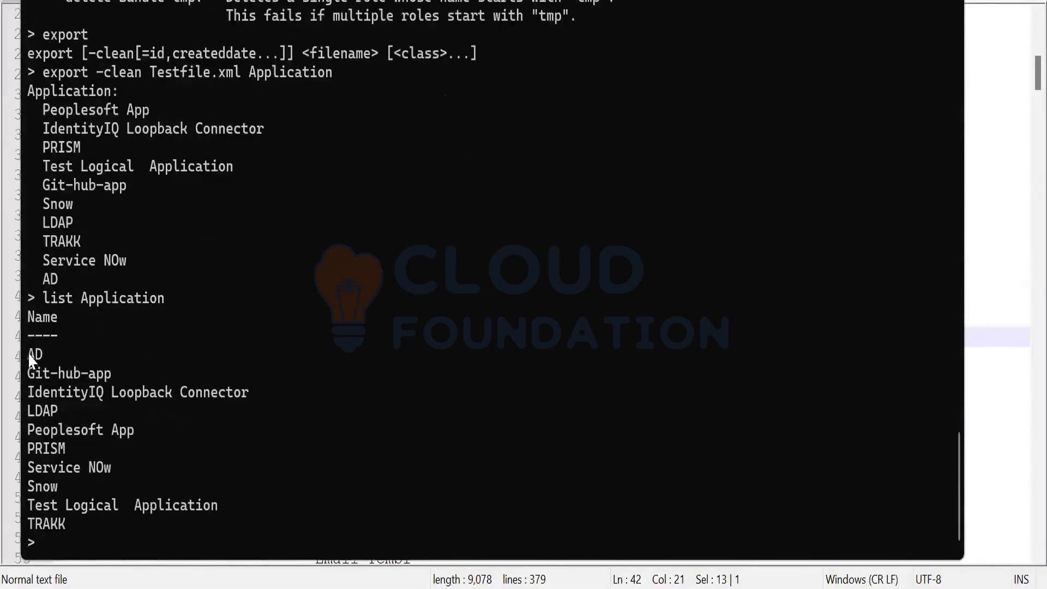
pyautogui.moveTo(28, 354); pyautogui.dragTo(71, 518)
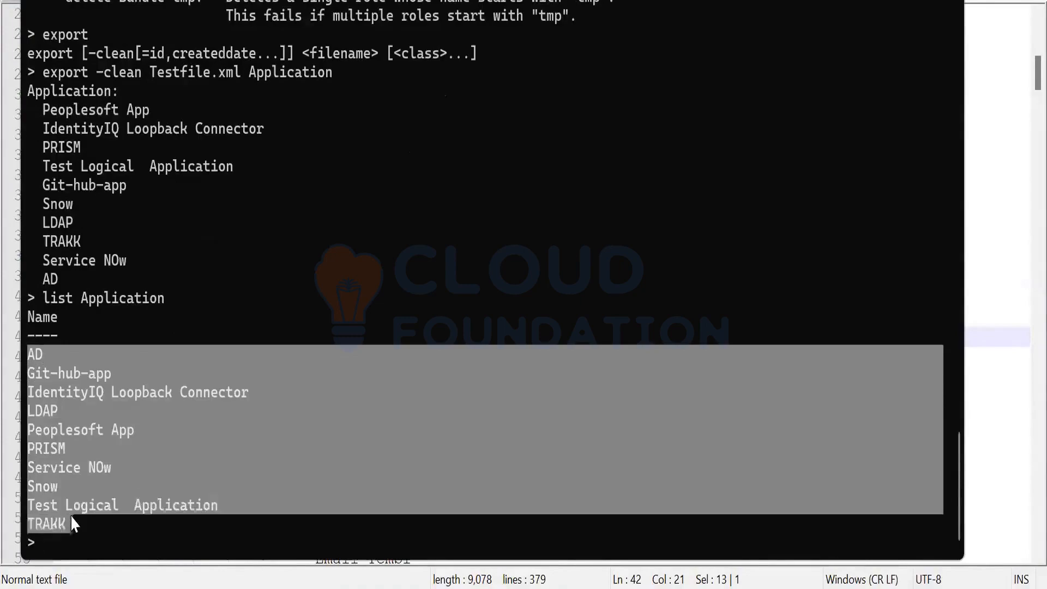
pyautogui.click(104, 460)
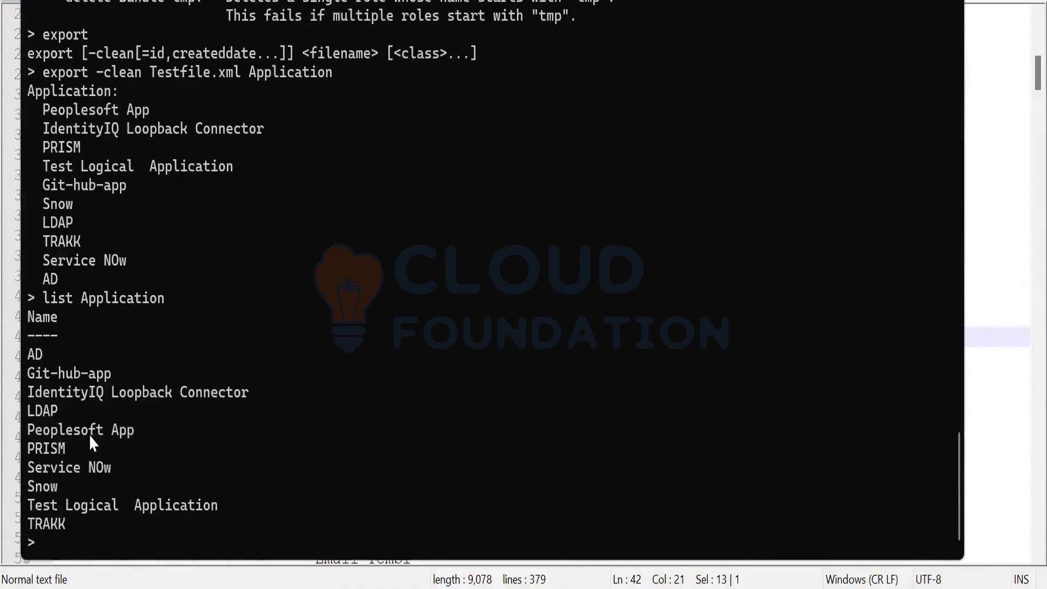
pyautogui.write('count Appli')
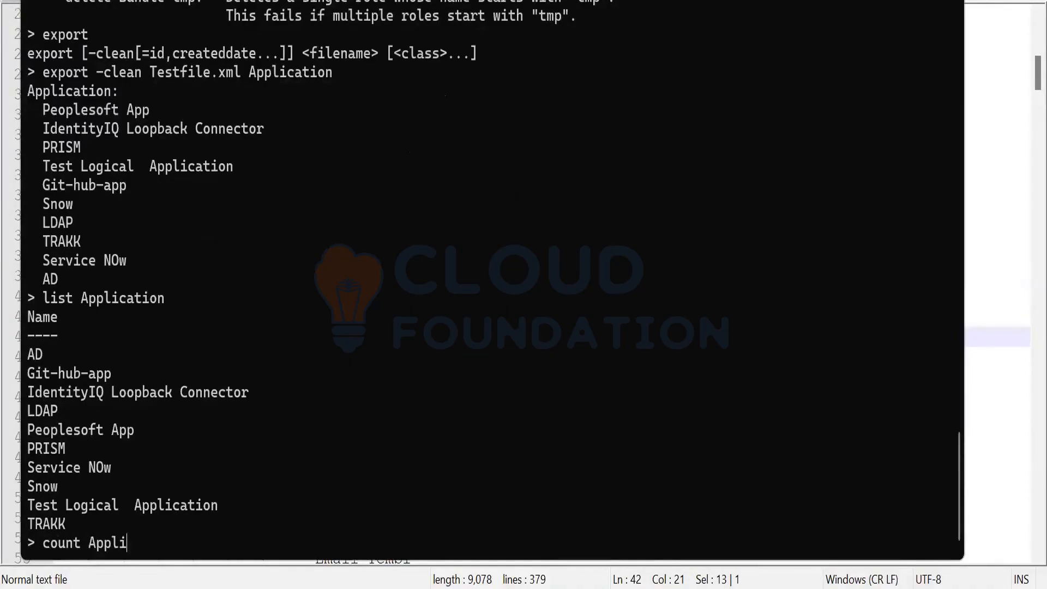
pyautogui.write('cation')
pyautogui.press('Return')
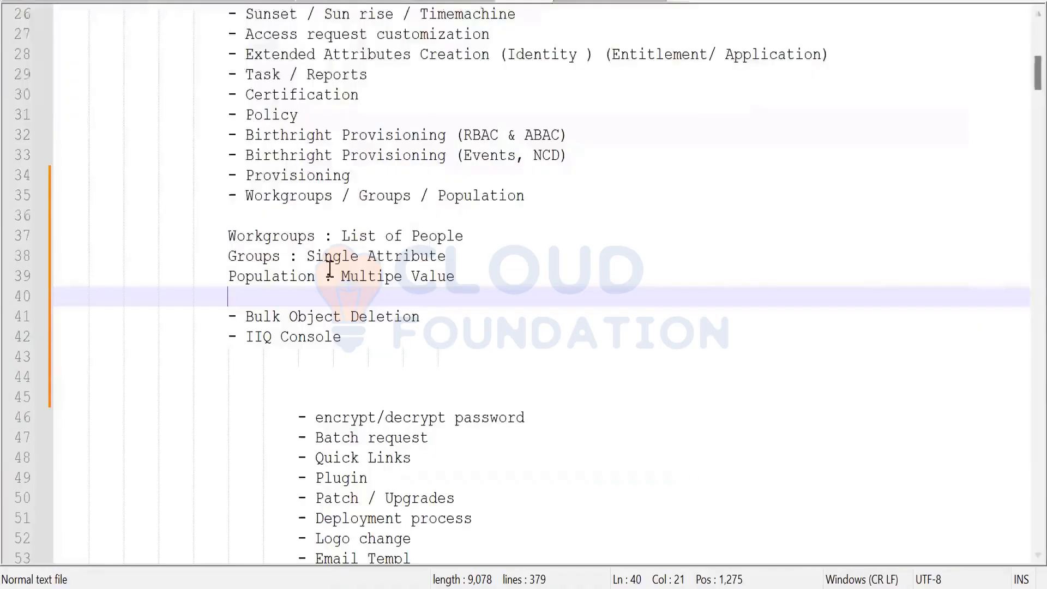
# Close the open Object Editor and confirm the Object Browser type is Identity
pyautogui.click(1007, 289)
pyautogui.hotkey('alt', 'Tab')
pyautogui.click(932, 561)
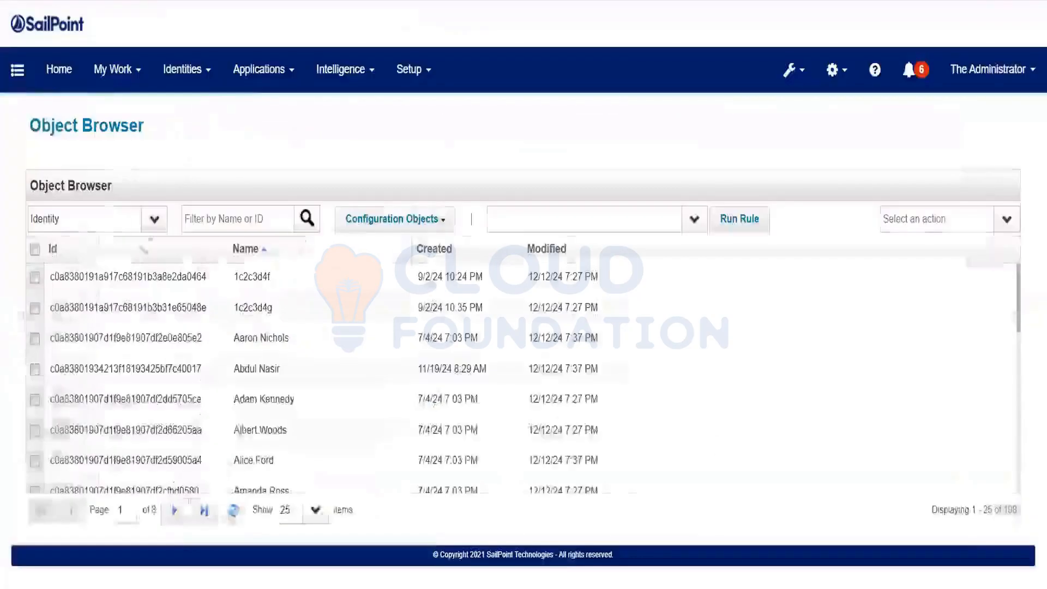
pyautogui.click(89, 218)
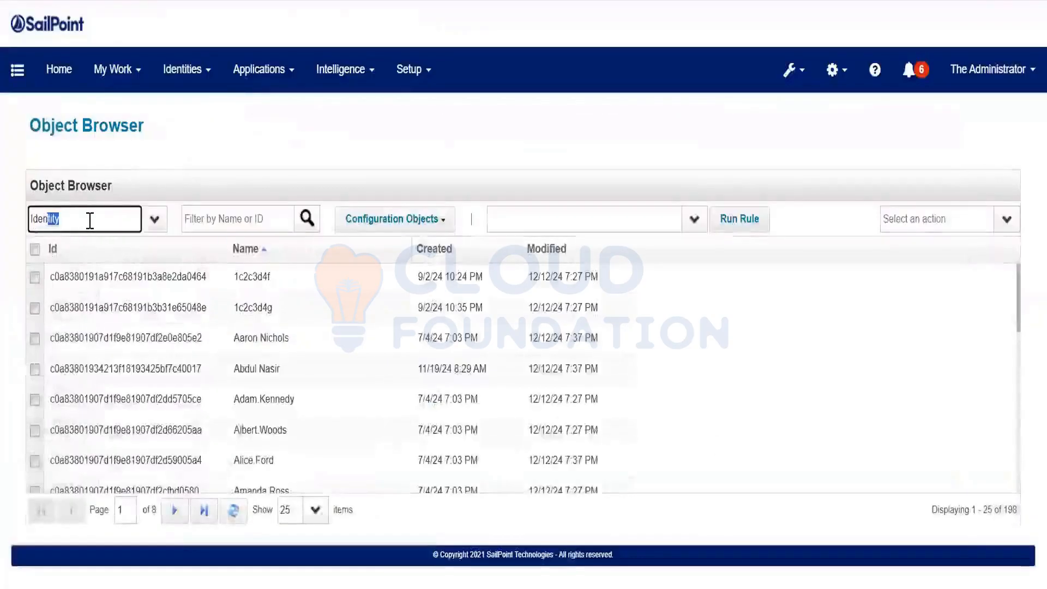
# Filter identities to spadmin, view its full XML, and return to the console
pyautogui.click(249, 224)
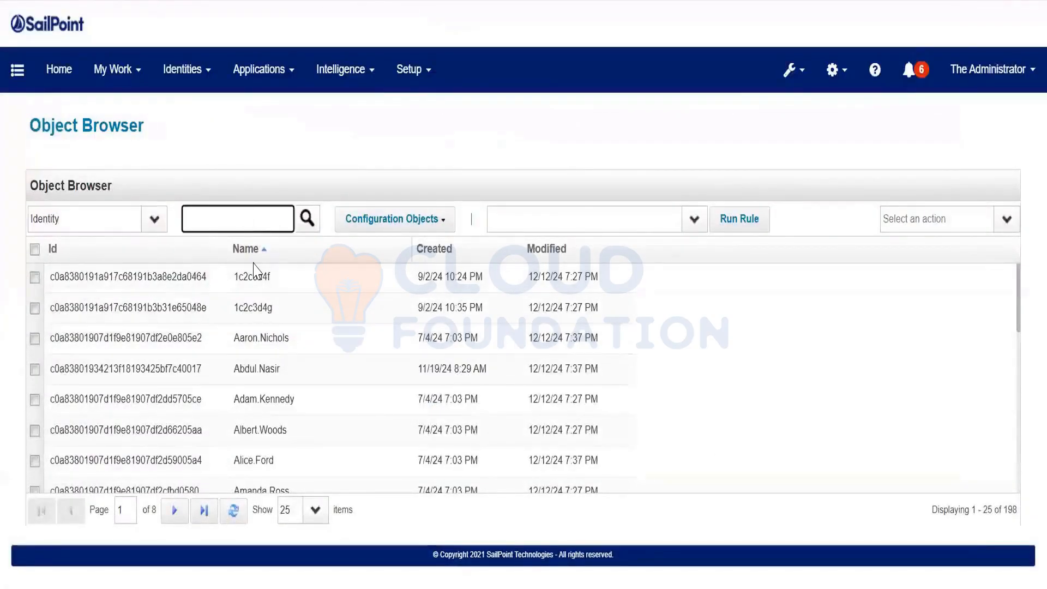
pyautogui.write('spadmin')
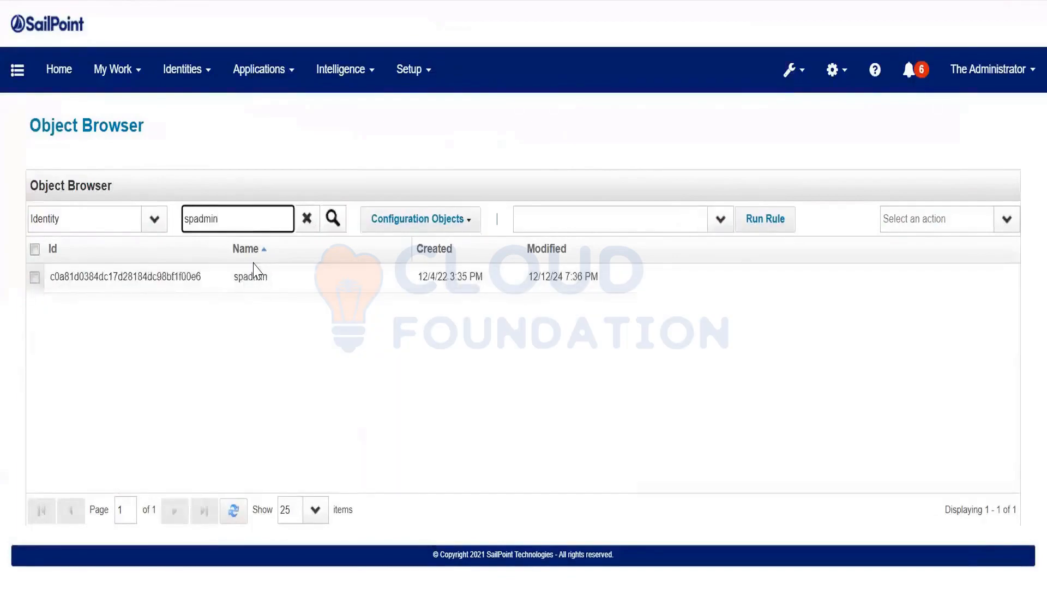
pyautogui.click(257, 278)
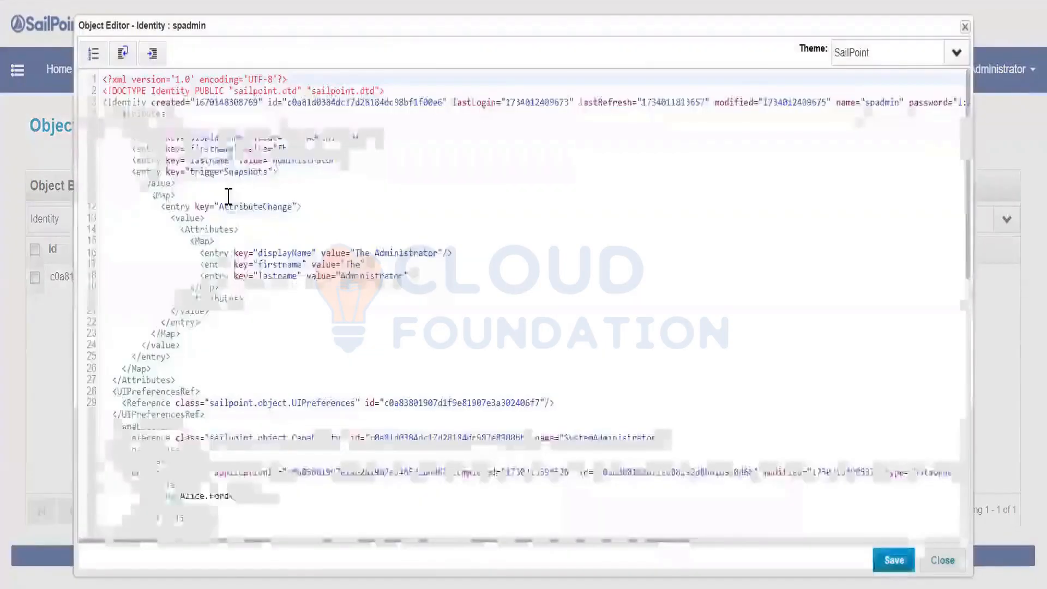
pyautogui.scroll(-5, 228, 197)
pyautogui.scroll(5, 247, 213)
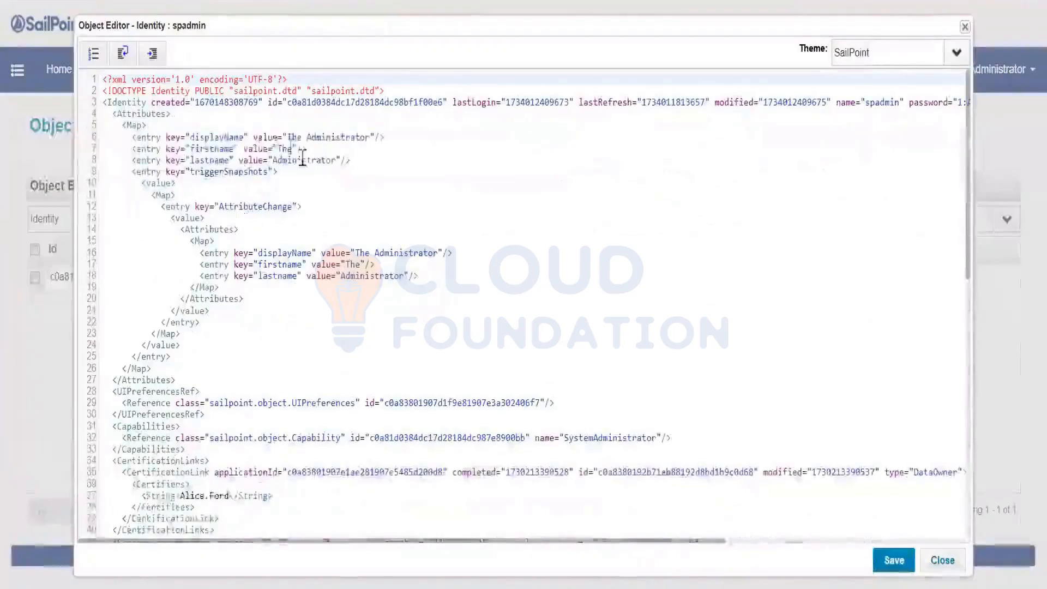
pyautogui.moveTo(104, 80); pyautogui.dragTo(261, 552)
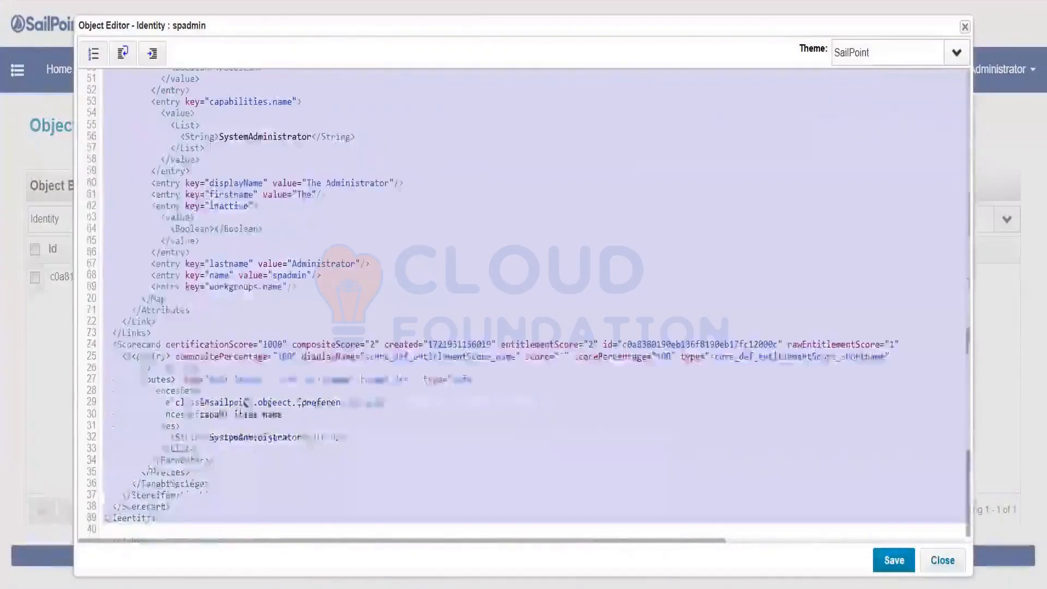
pyautogui.click(398, 469)
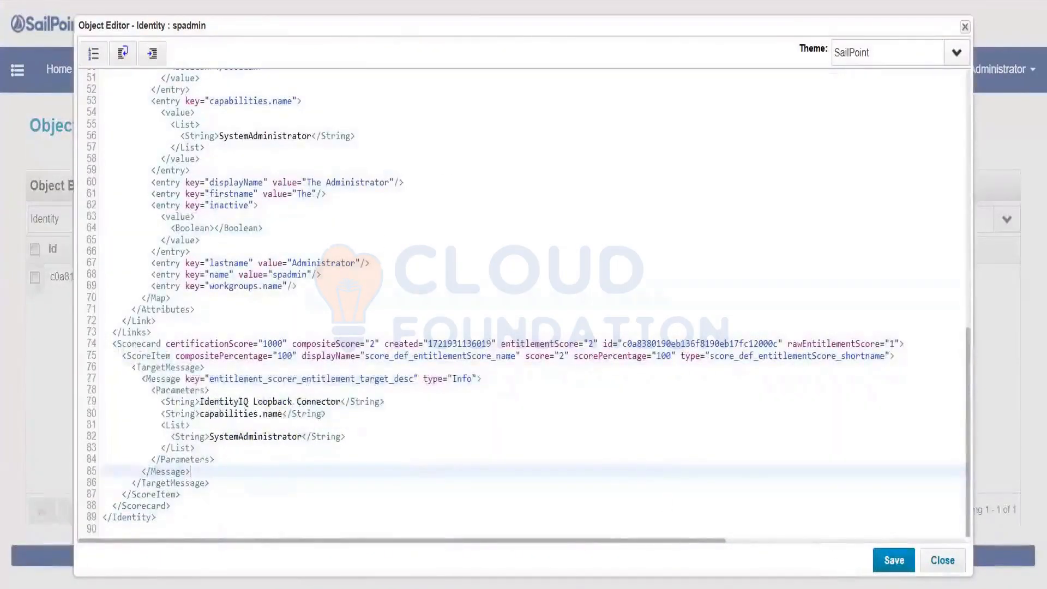
pyautogui.hotkey('alt', 'Tab')
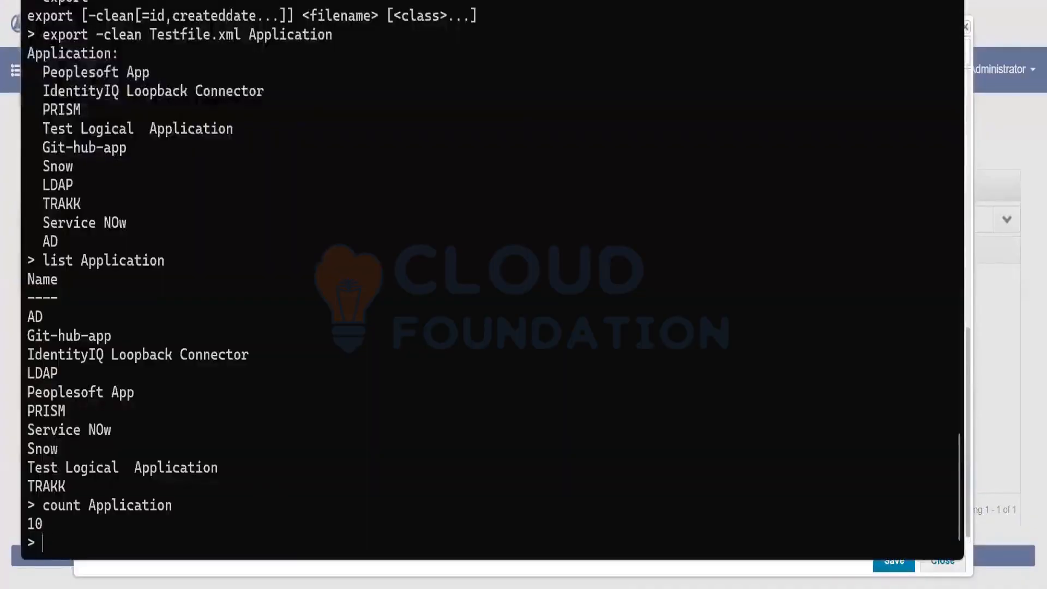
# Show the get usage, then print and copy the spadmin XML with 'get Identity spadmin'
pyautogui.write('get')
pyautogui.press('Return')
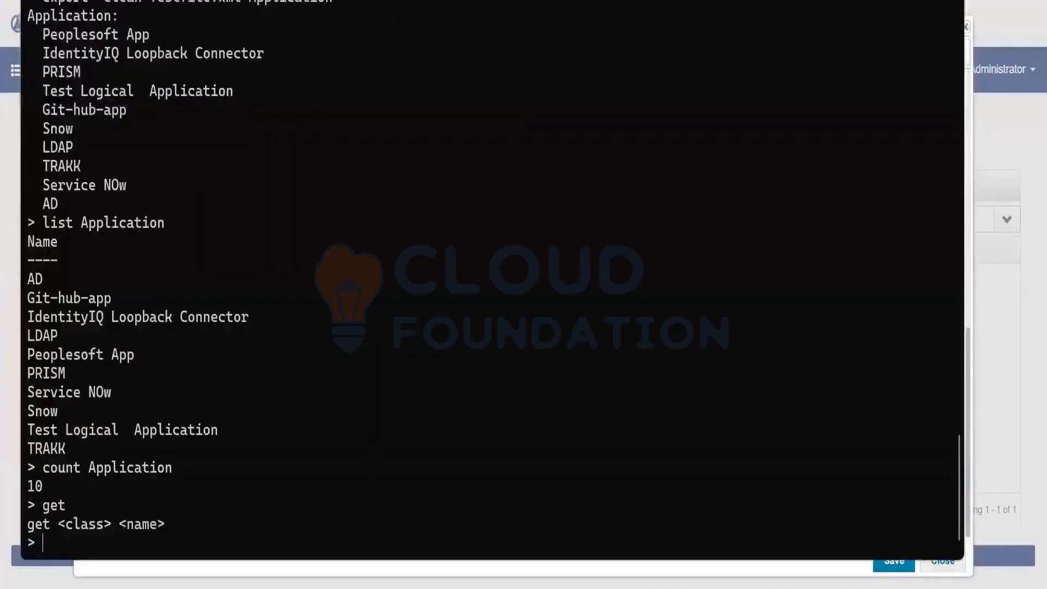
pyautogui.press('Up')
pyautogui.write('Identit')
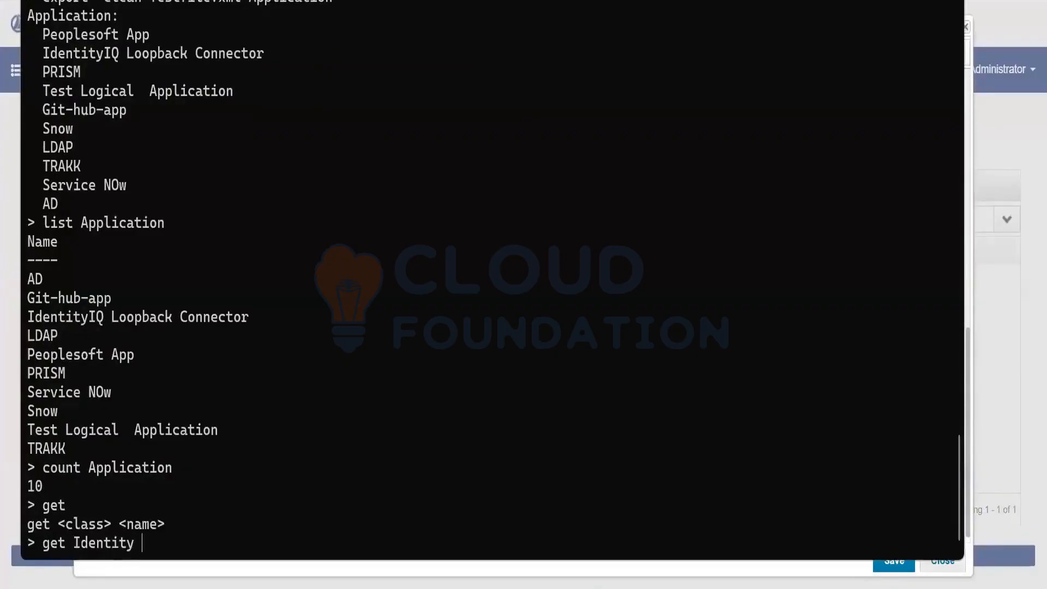
pyautogui.write('y spadmin')
pyautogui.press('Return')
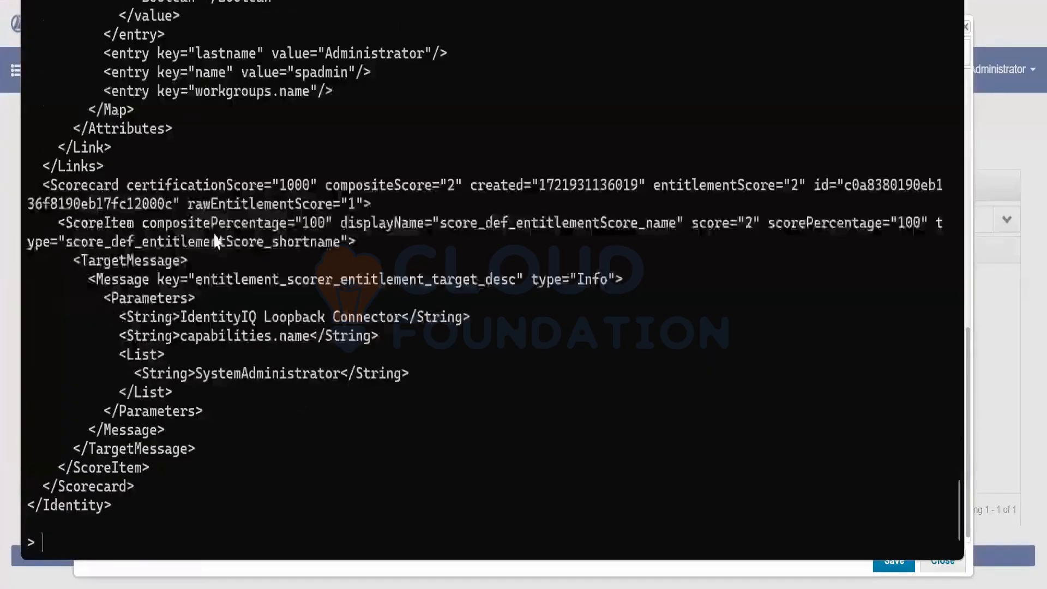
pyautogui.scroll(20, 215, 240)
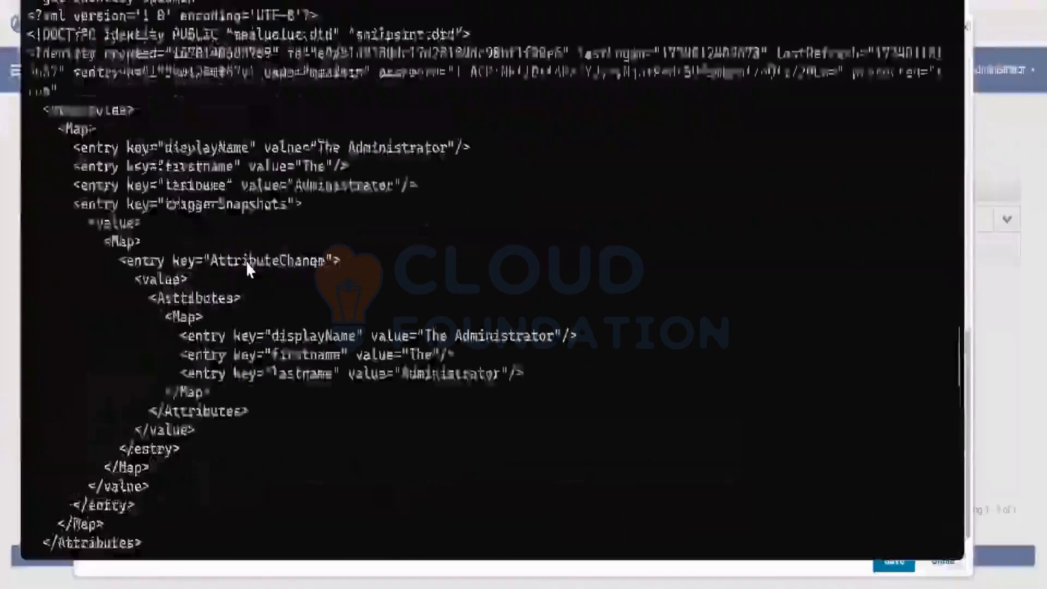
pyautogui.scroll(3, 247, 261)
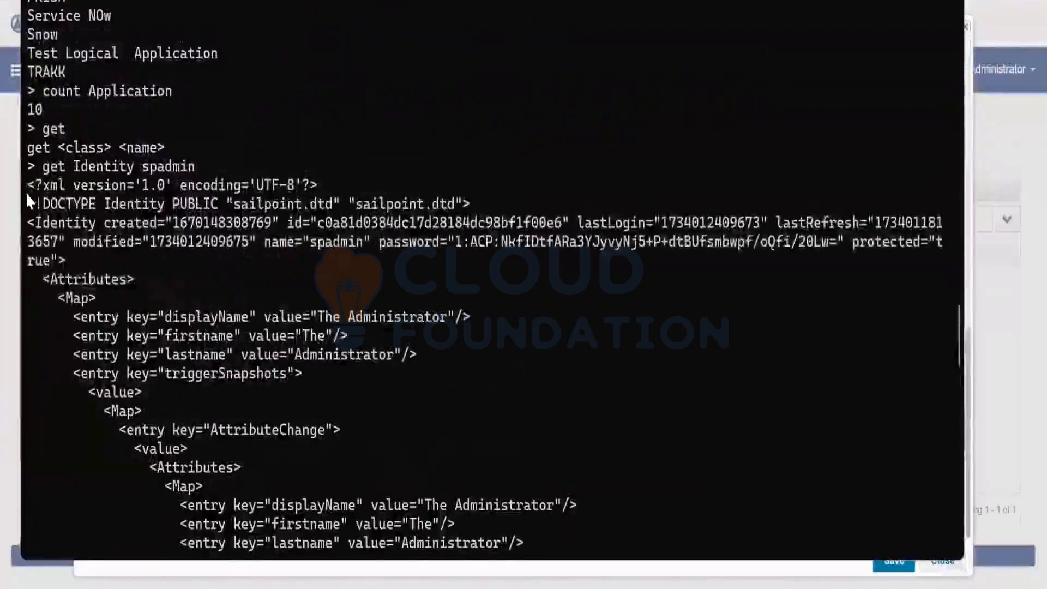
pyautogui.moveTo(28, 183); pyautogui.dragTo(229, 564)
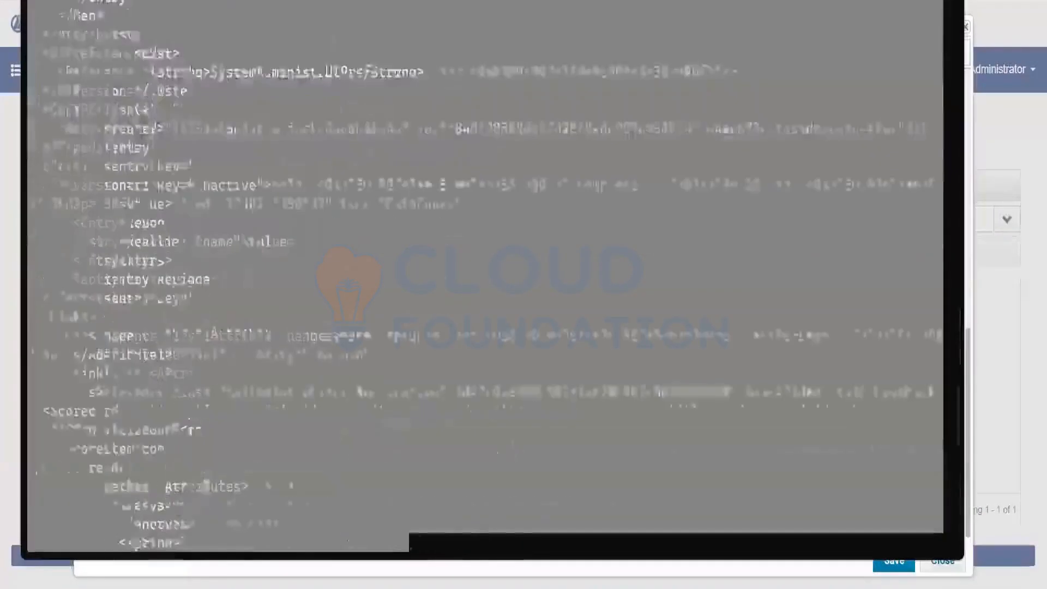
pyautogui.moveTo(409, 572); pyautogui.dragTo(409, 572)
pyautogui.rightClick(266, 391)
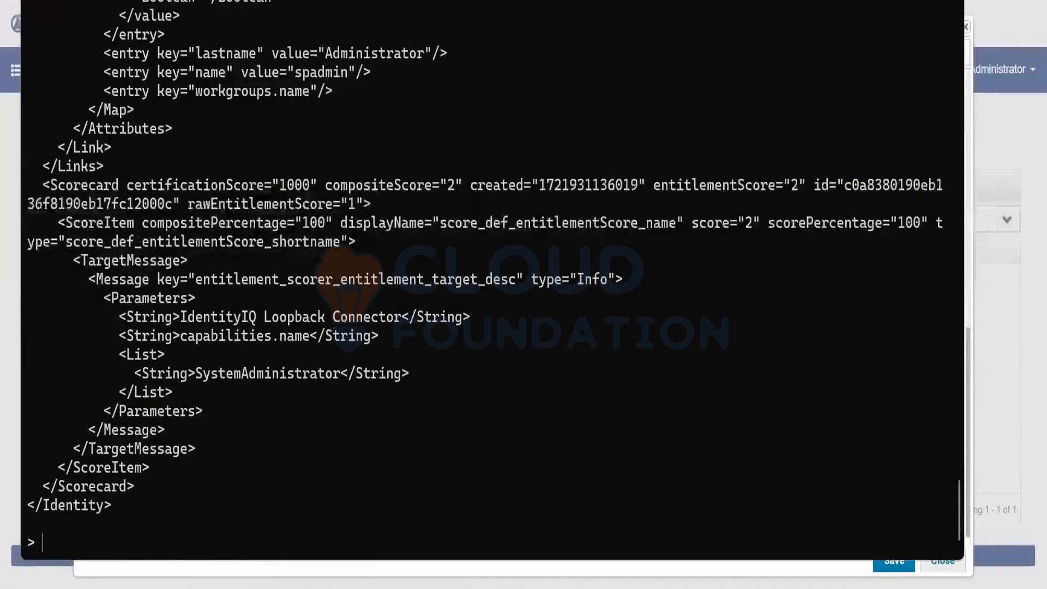
# Show the run command's usage and close the identity's Object Editor
pyautogui.press('Return')
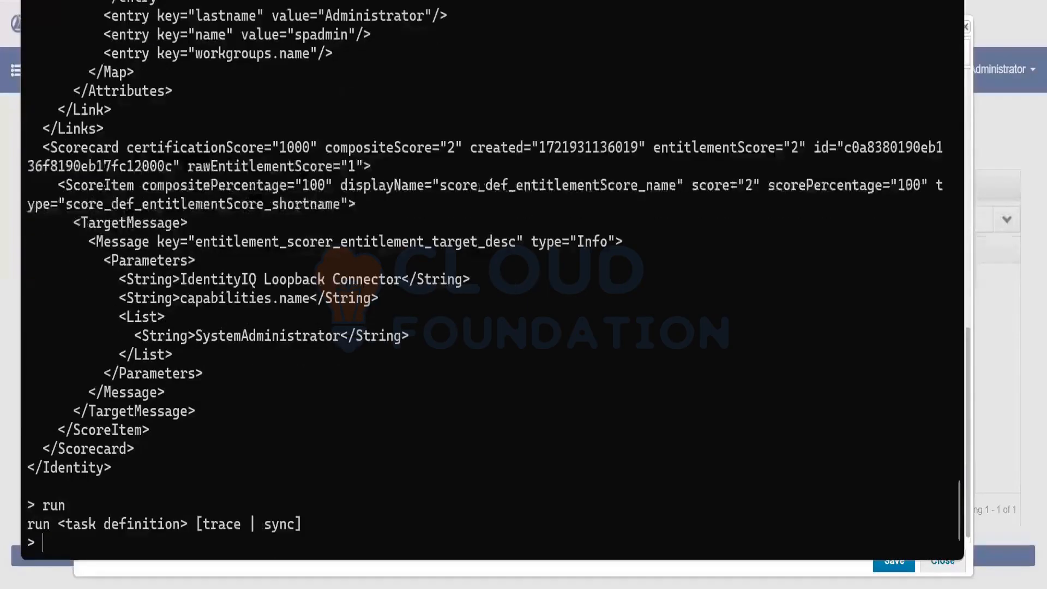
pyautogui.write('run')
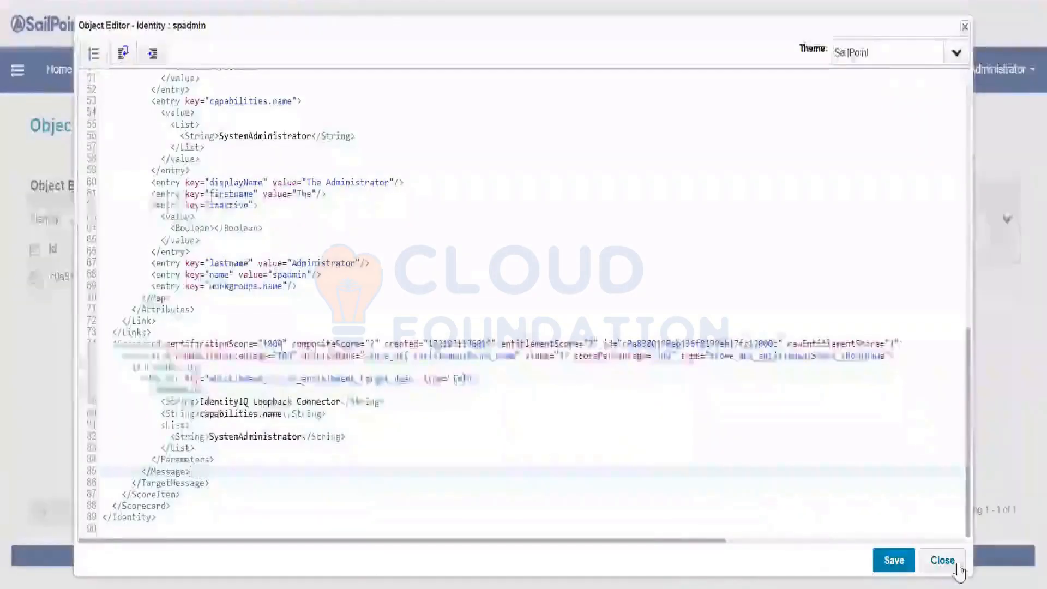
pyautogui.click(941, 562)
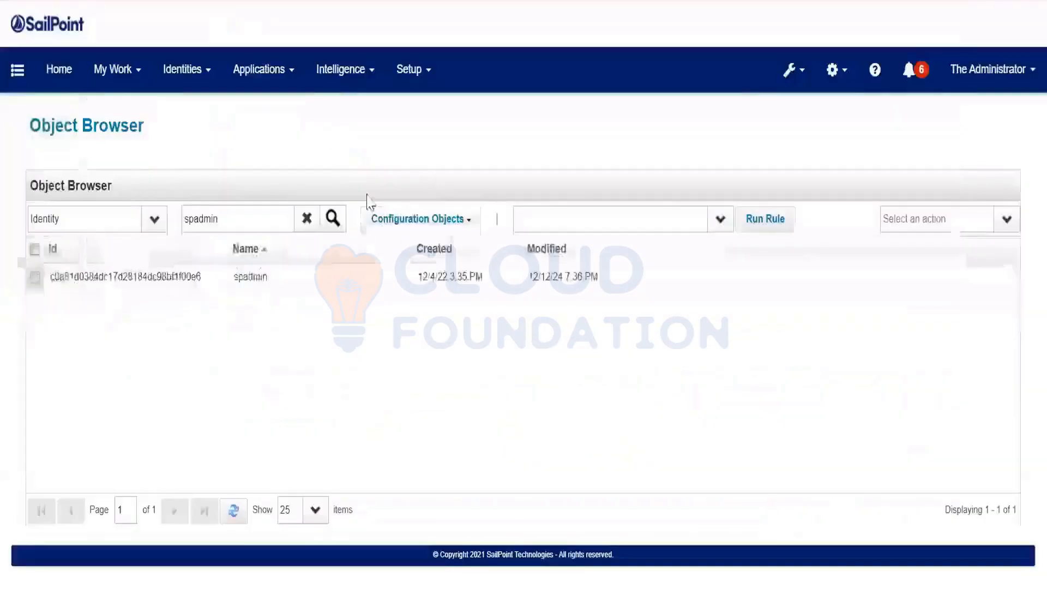
# Find the Full Text Index Refresh task and paste its name after 'run' in the console
pyautogui.click(225, 5)
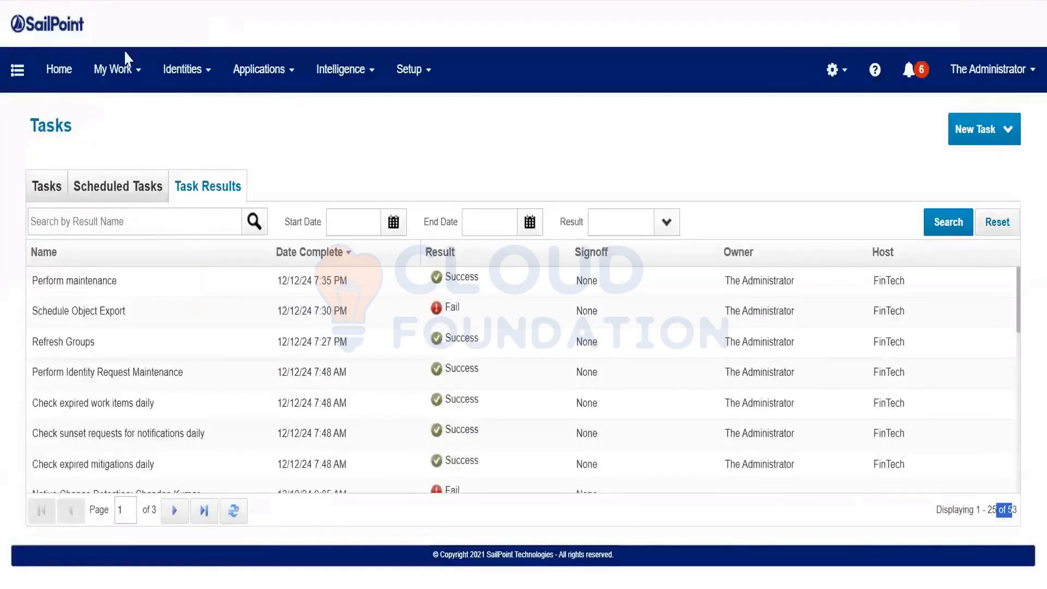
pyautogui.click(219, 195)
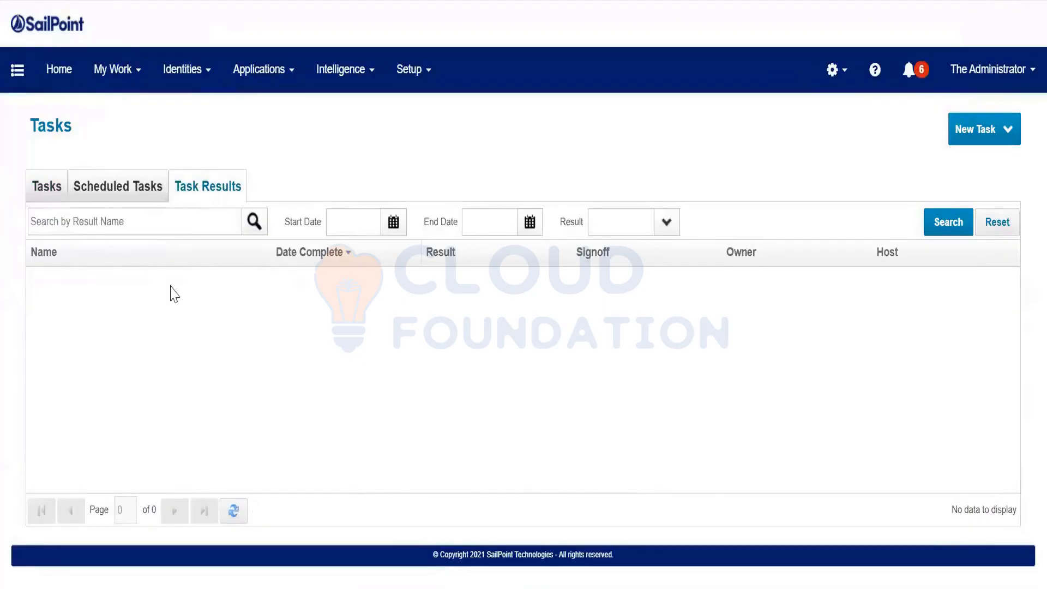
pyautogui.click(52, 191)
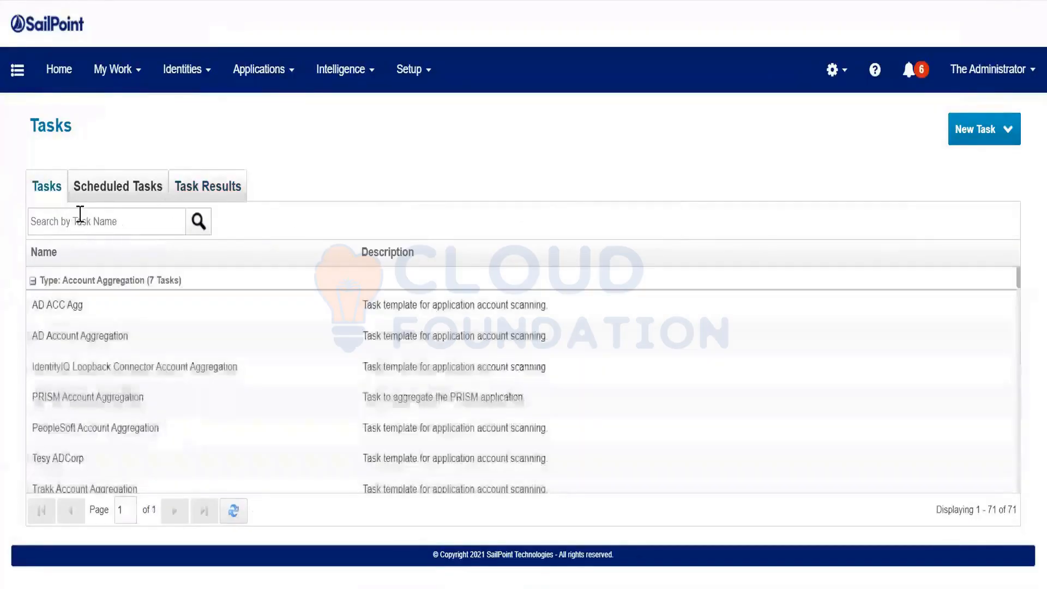
pyautogui.click(80, 214)
pyautogui.write('fu')
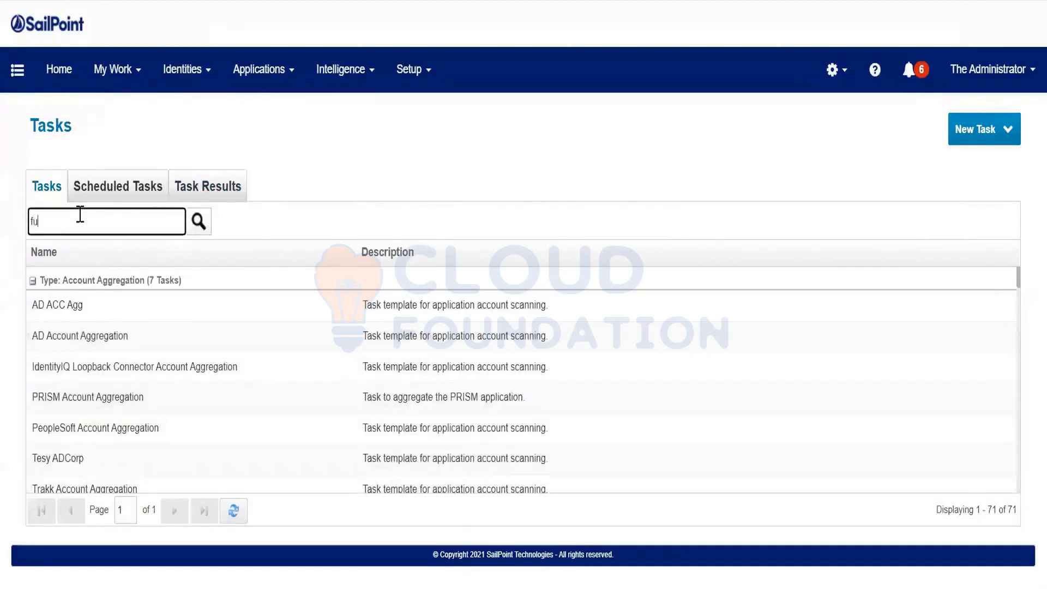
pyautogui.write('ll')
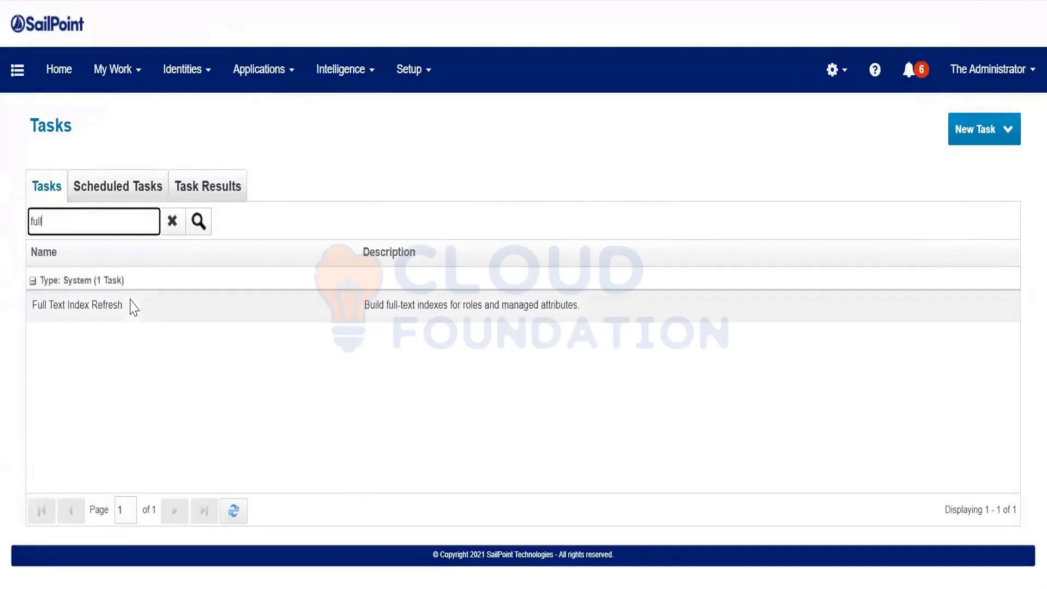
pyautogui.click(166, 295)
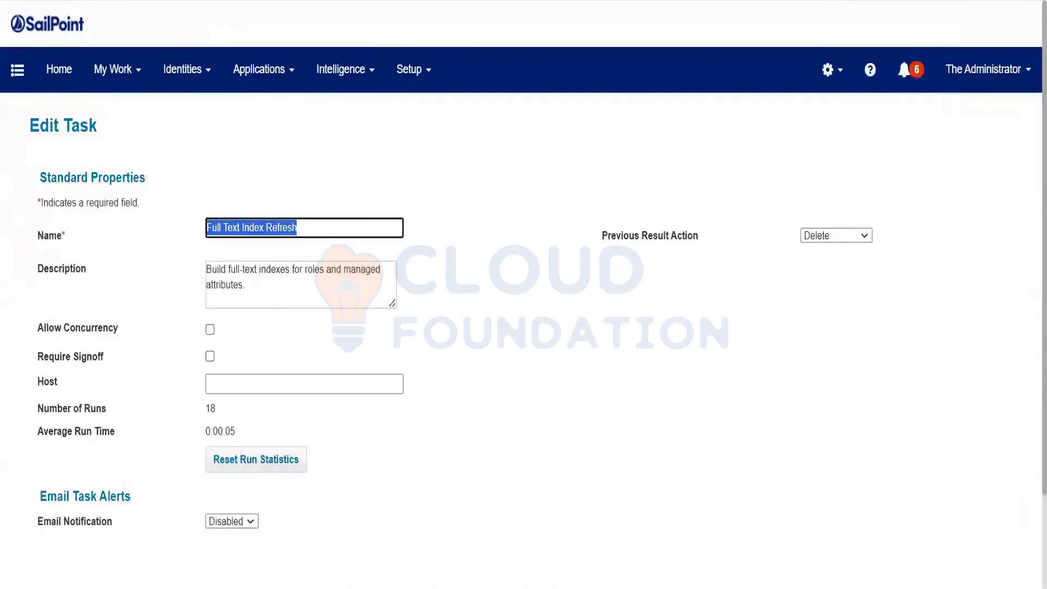
pyautogui.hotkey('ctrl', 'c')
pyautogui.hotkey('alt', 'Tab')
pyautogui.hotkey('ctrl', 'v')
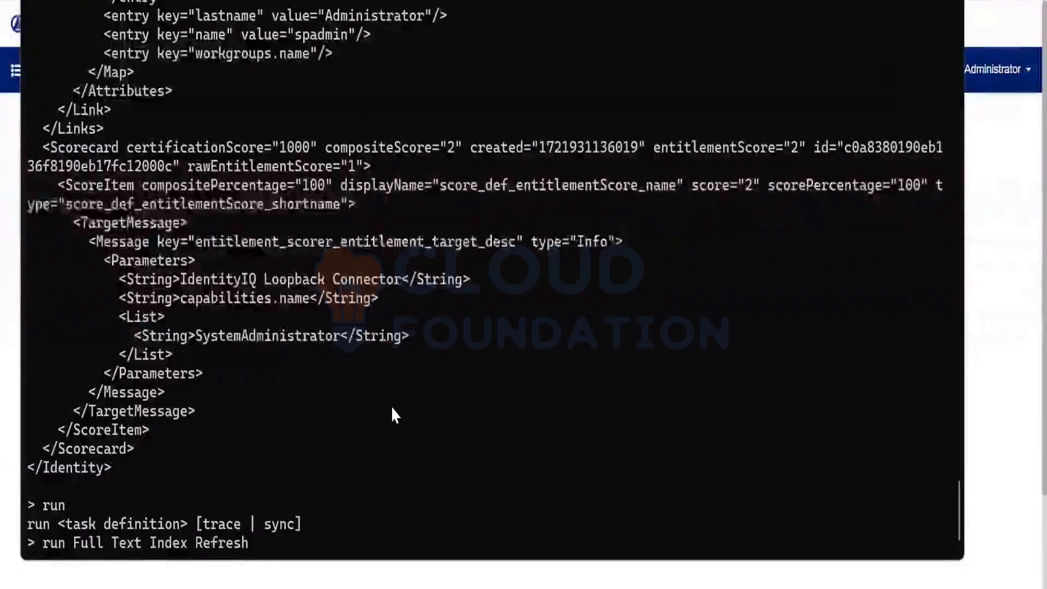
# Run 'run Full Text Index Refresh' and confirm its Pending result under Task Results
pyautogui.press('Return')
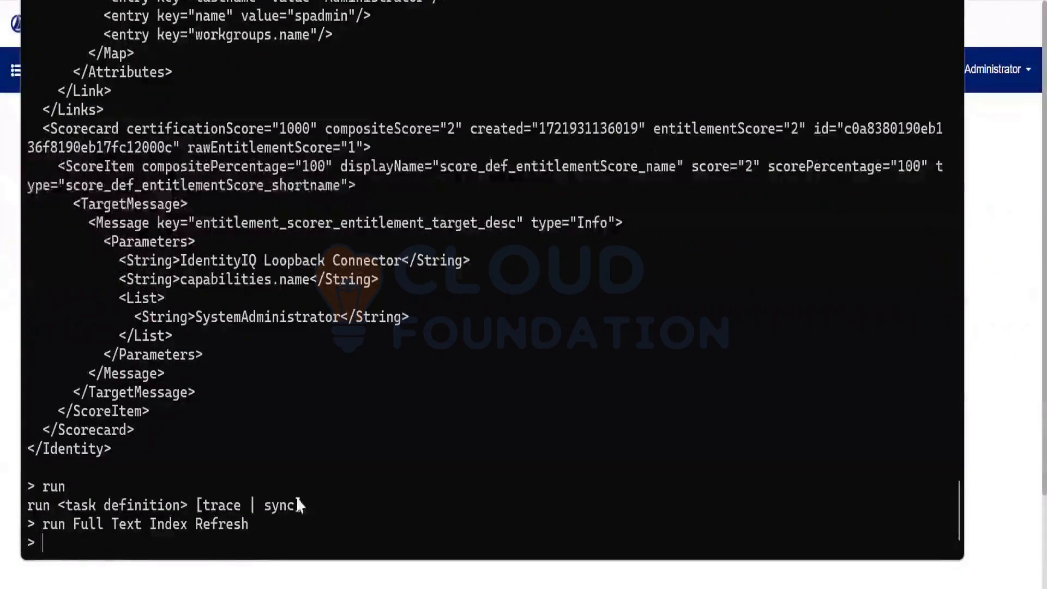
pyautogui.click(1001, 338)
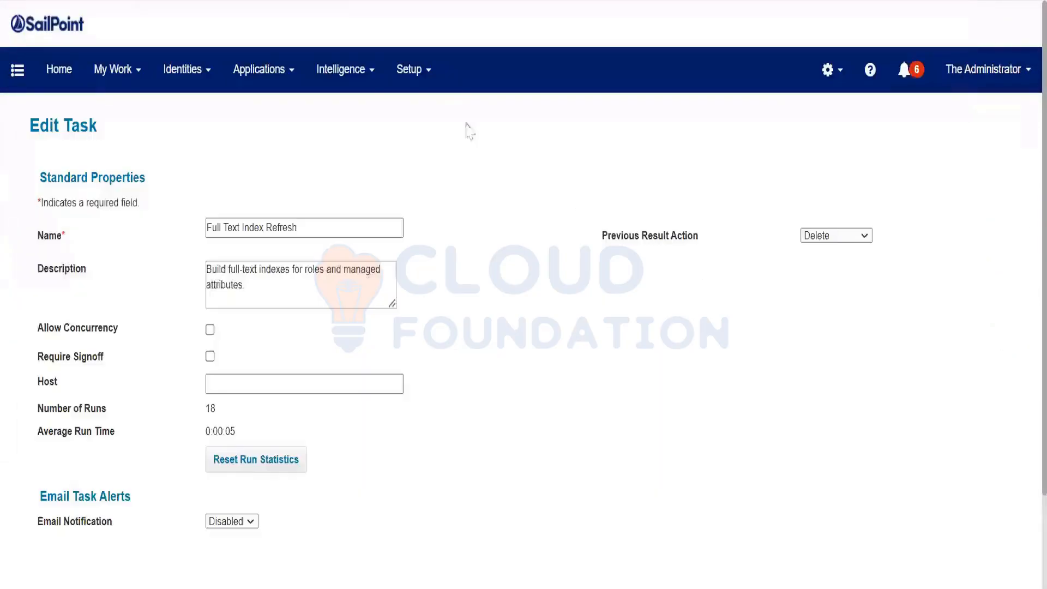
pyautogui.click(403, 75)
pyautogui.click(439, 271)
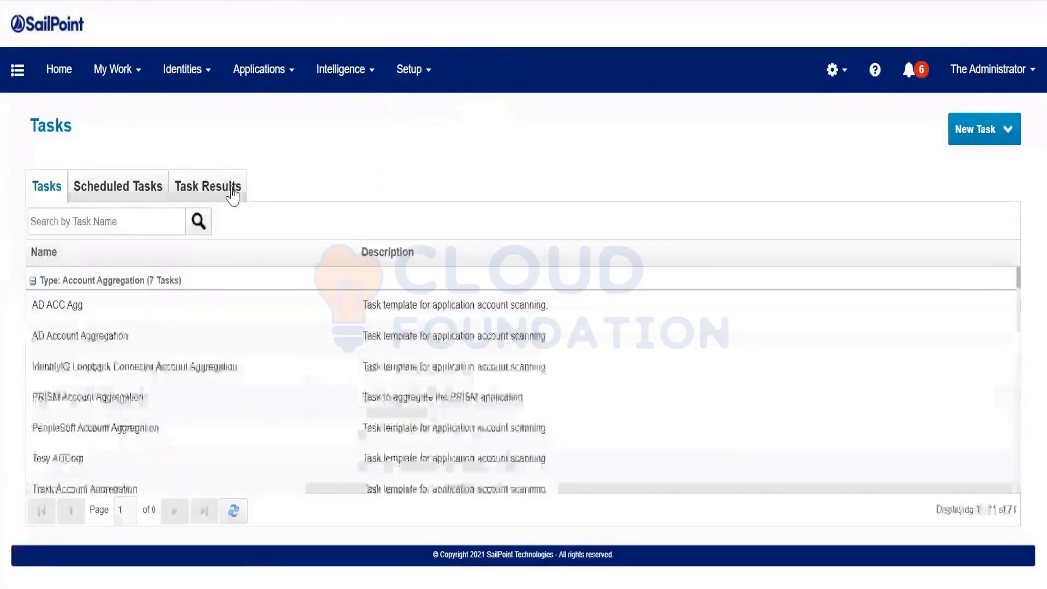
pyautogui.click(215, 188)
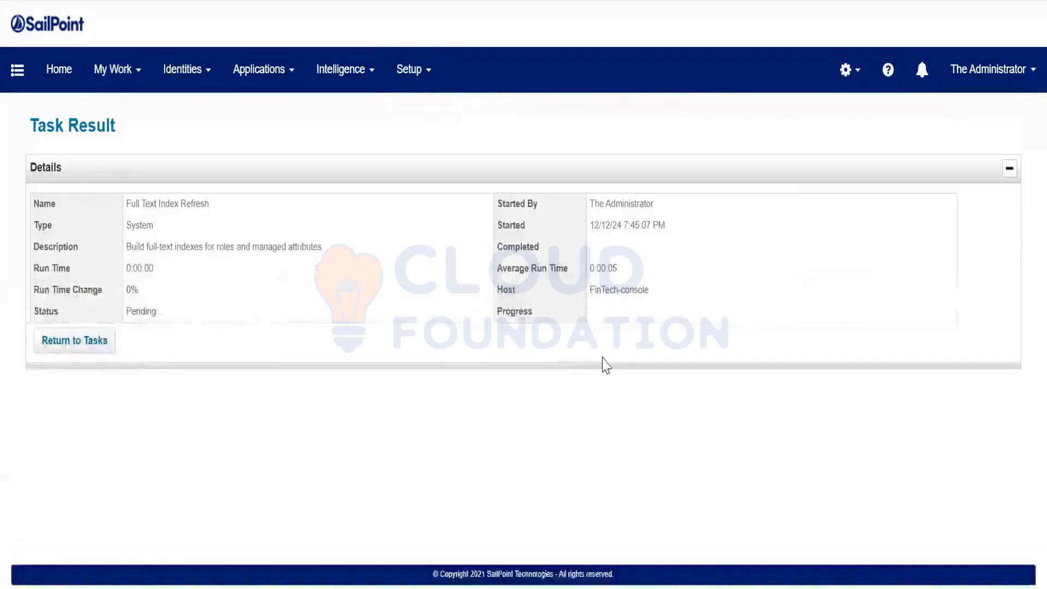
pyautogui.hotkey('alt', 'Tab')
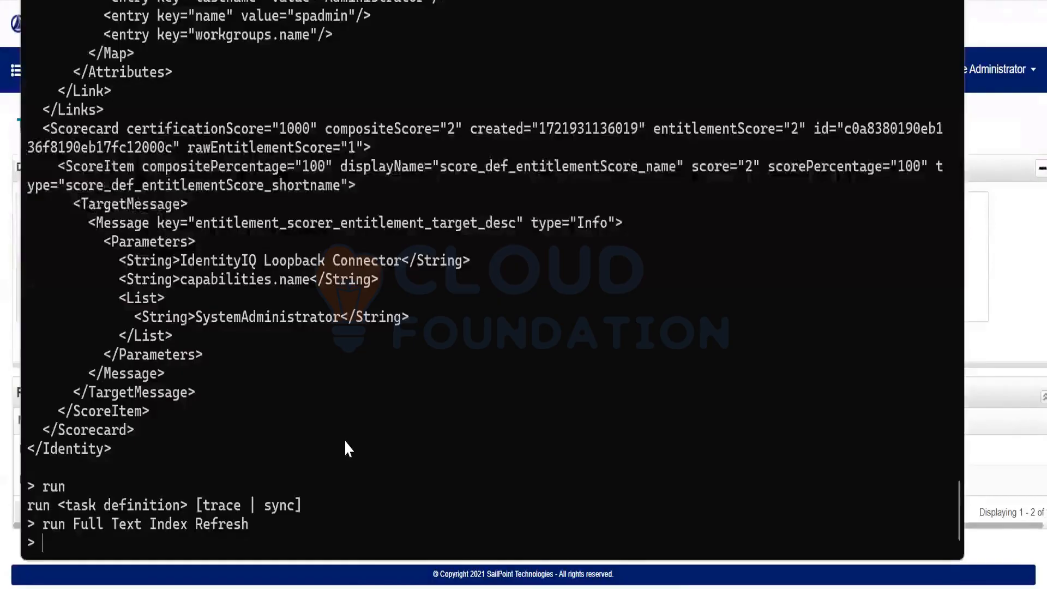
# Print the usage help for the approve, reject, certify, lock and encrypt console commands
pyautogui.write('appr')
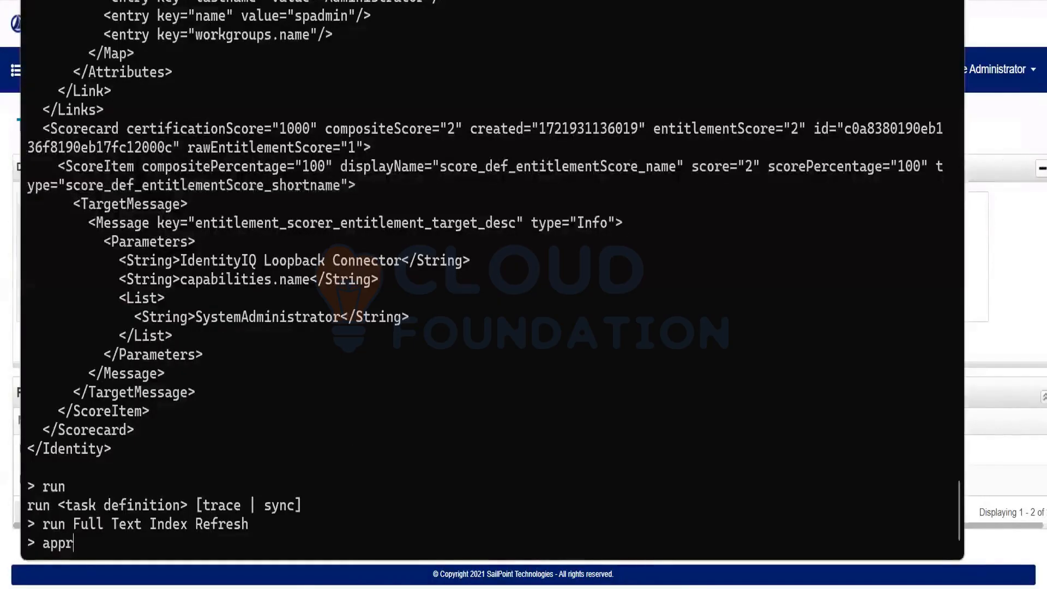
pyautogui.write('ove')
pyautogui.press('Return')
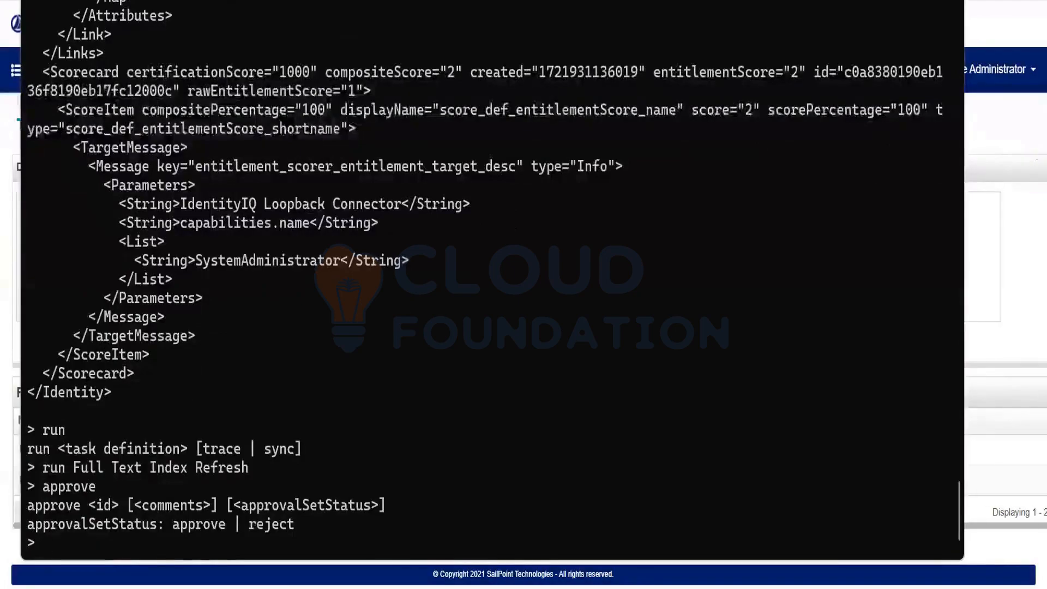
pyautogui.write('reject')
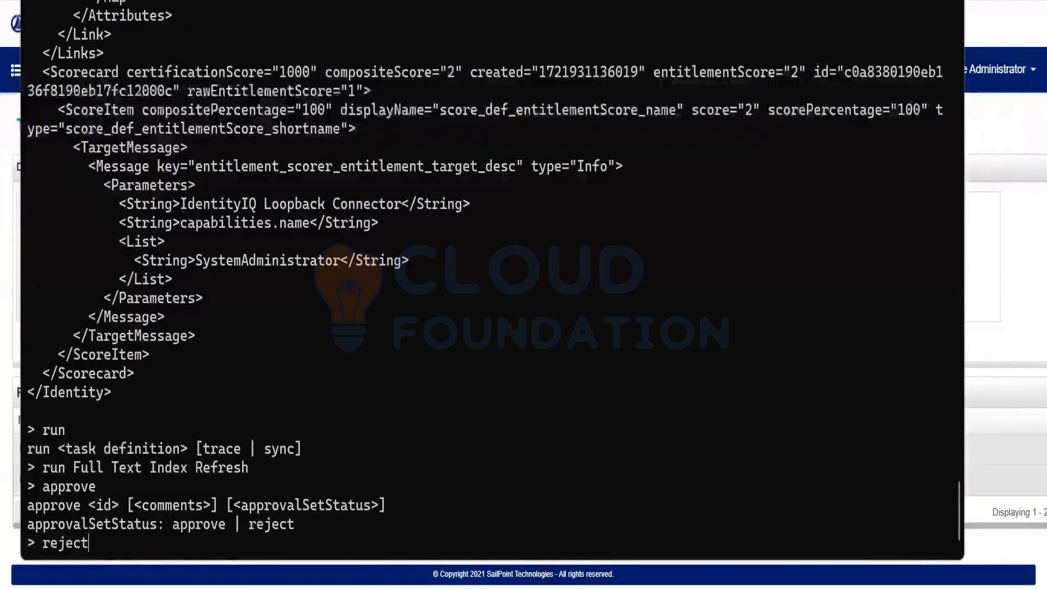
pyautogui.press('Return')
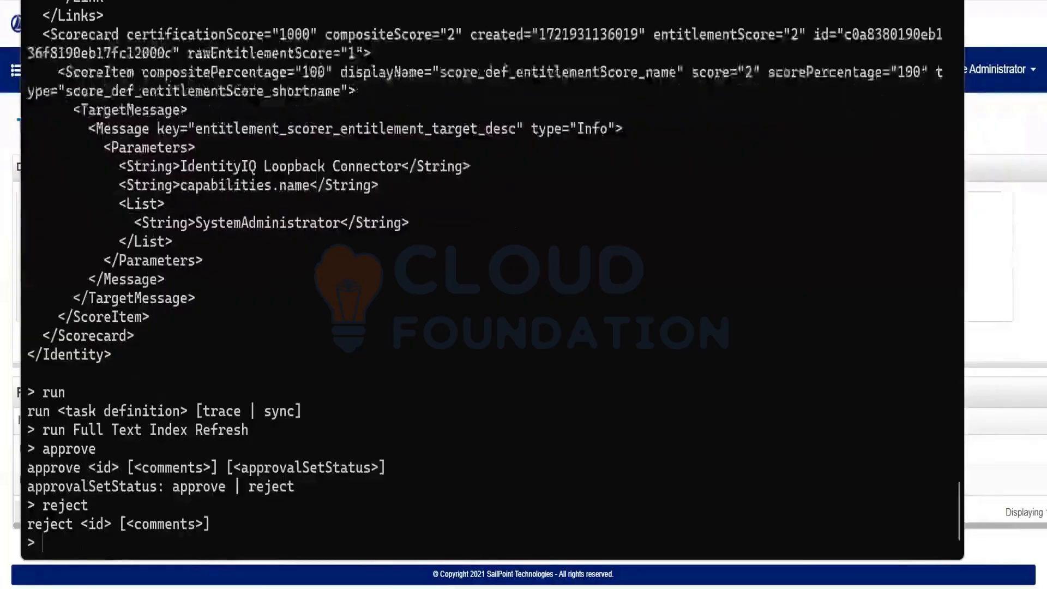
pyautogui.write('cert')
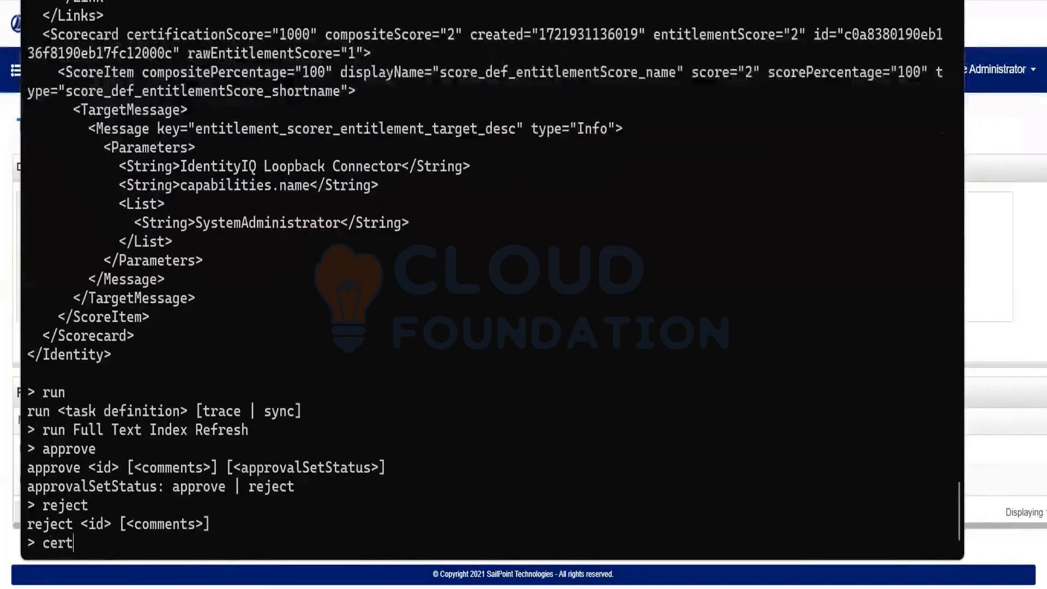
pyautogui.write('ify')
pyautogui.press('Return')
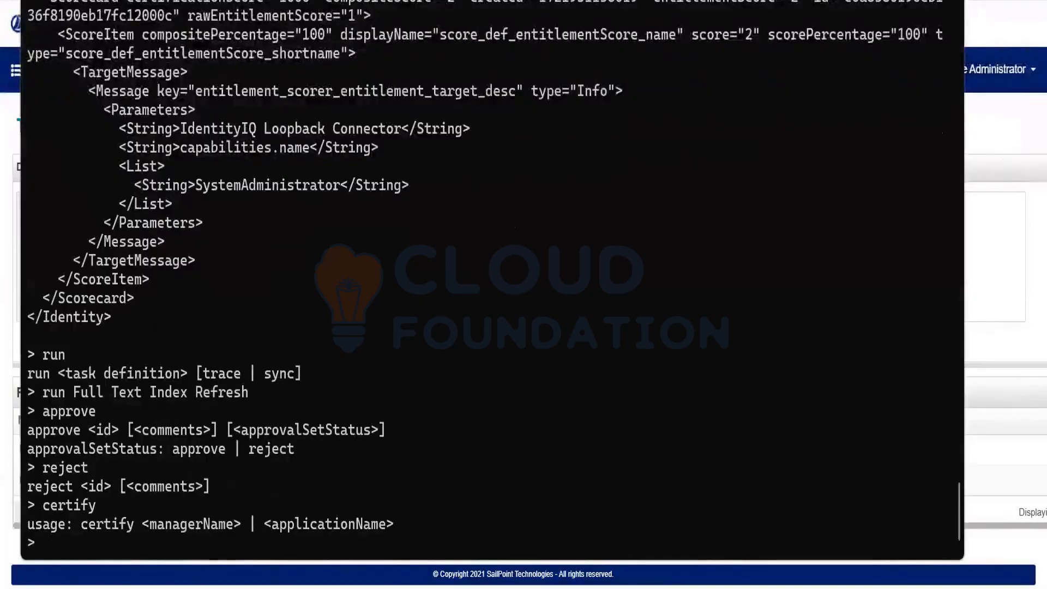
pyautogui.write('lock')
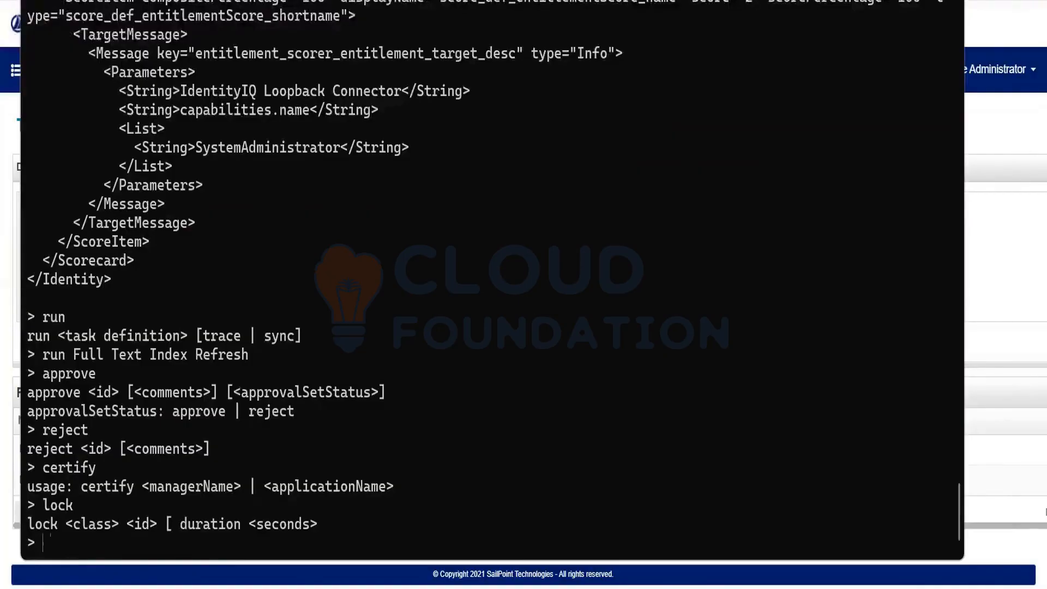
pyautogui.write('encr')
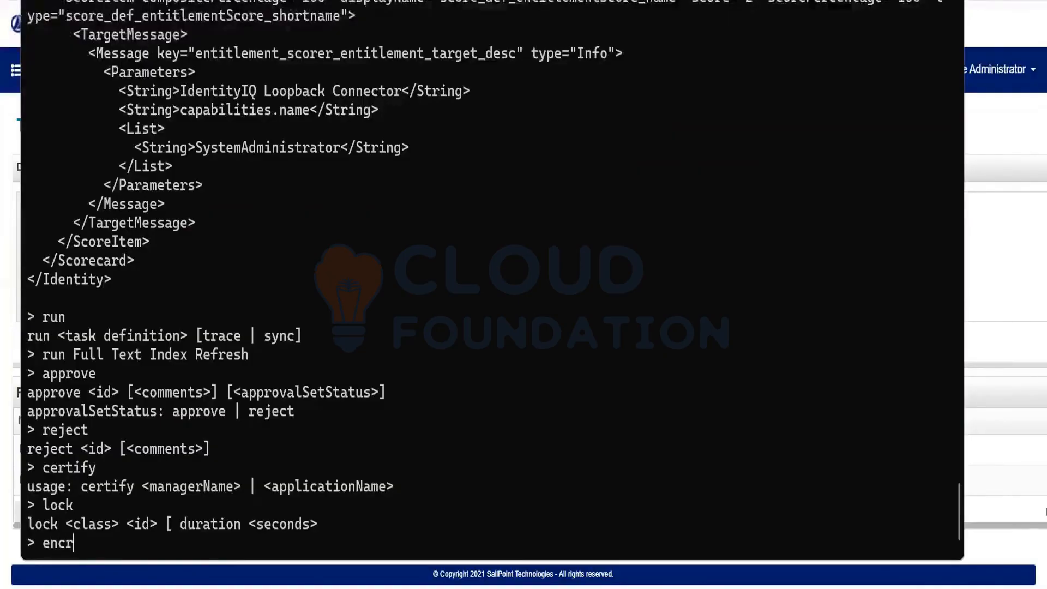
pyautogui.write('ypt')
pyautogui.press('Return')
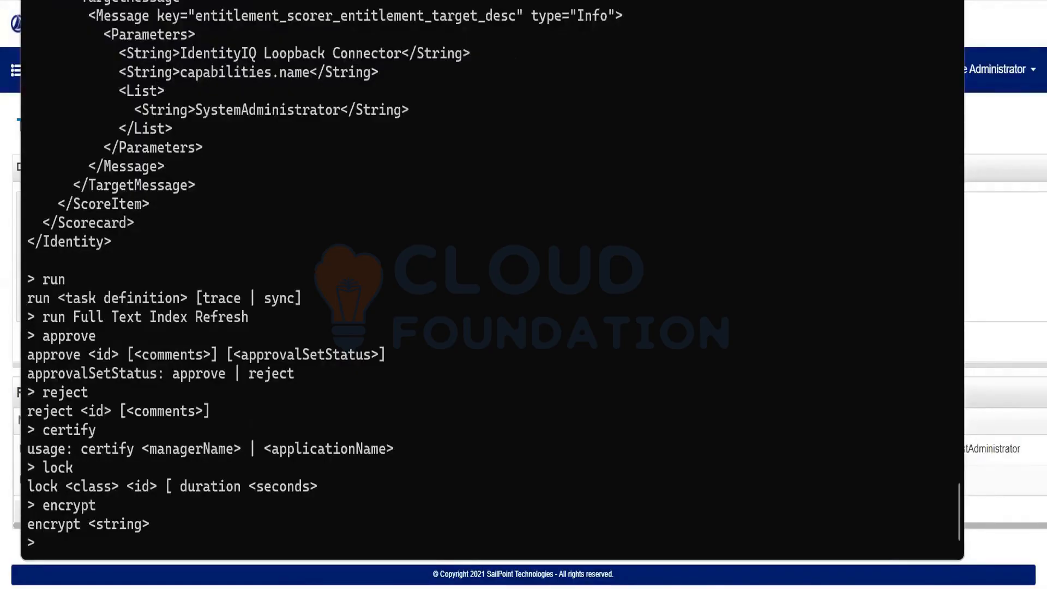
# Re-run encrypt on a sample password string and copy the returned 1:ACP: encrypted value
pyautogui.press('Up')
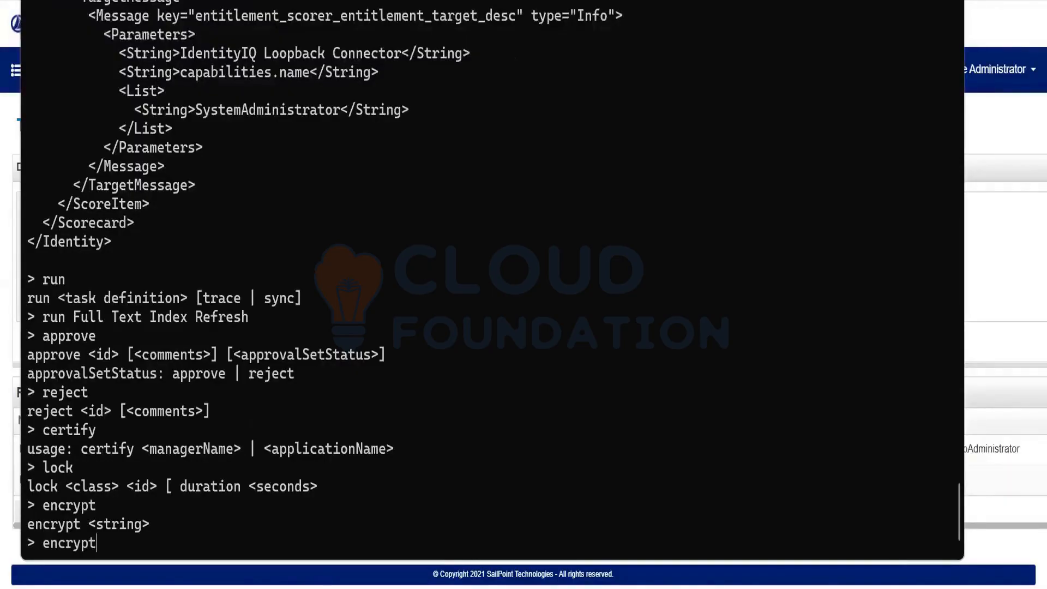
pyautogui.write('s')
pyautogui.press('BackSpace')
pyautogui.write('admin12')
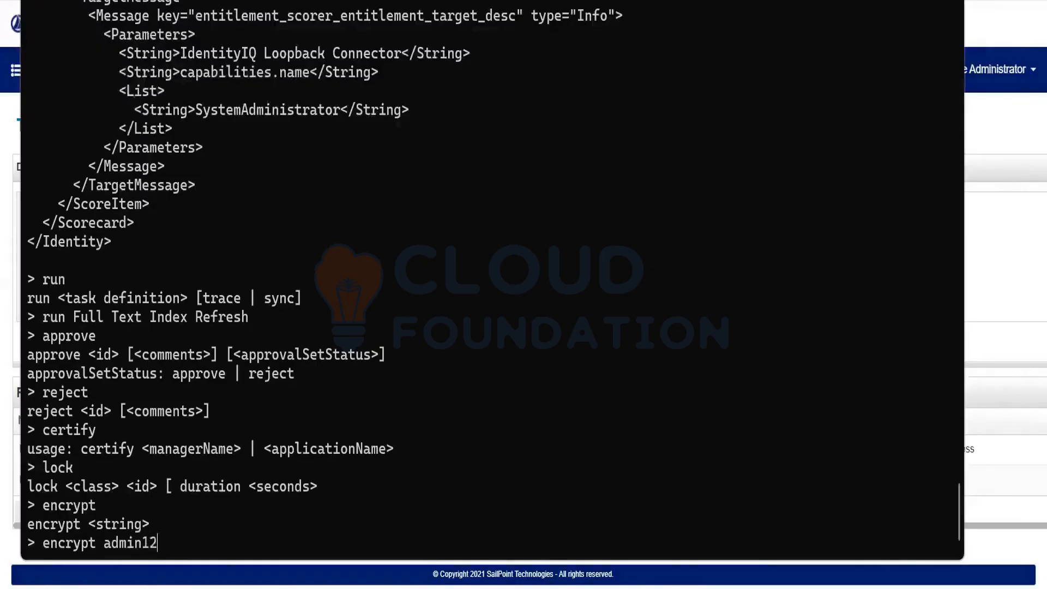
pyautogui.write('3')
pyautogui.press('Return')
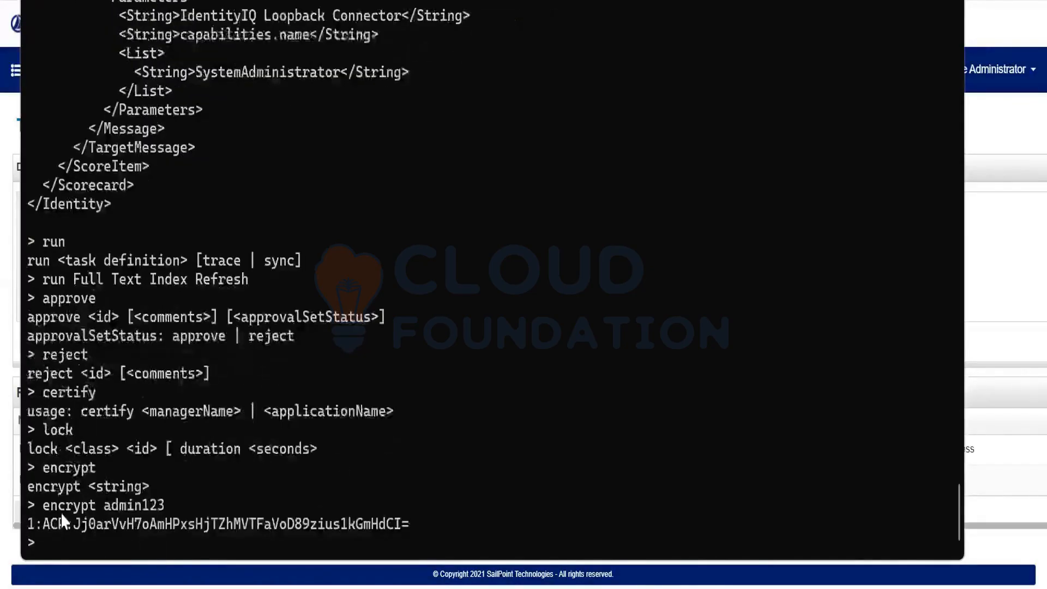
pyautogui.moveTo(29, 522); pyautogui.dragTo(502, 460)
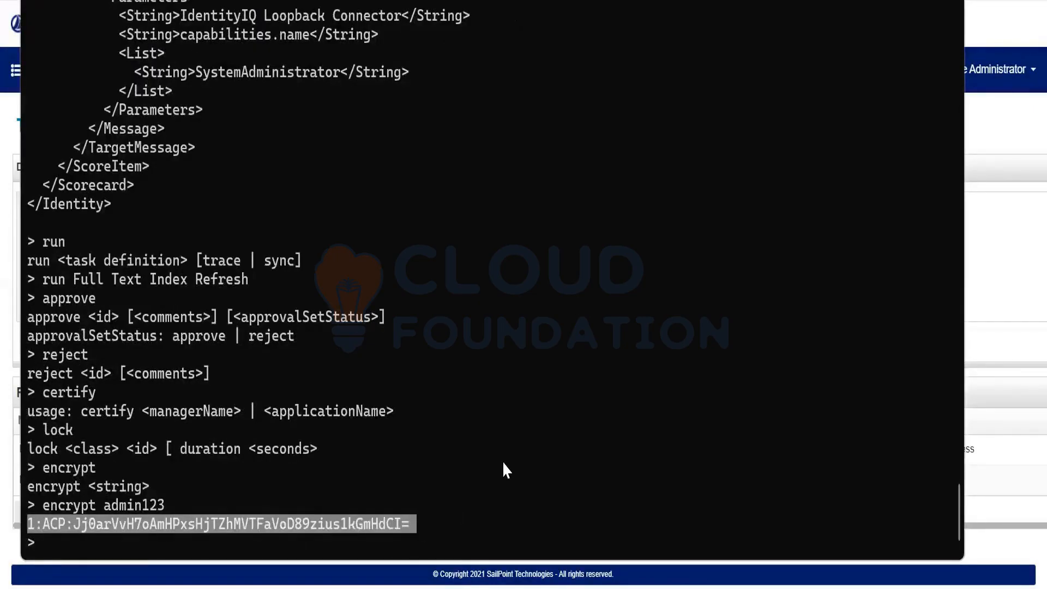
# Try the decrypt command, which returns 'Unknown command', then bring File Explorer forward
pyautogui.click(166, 546)
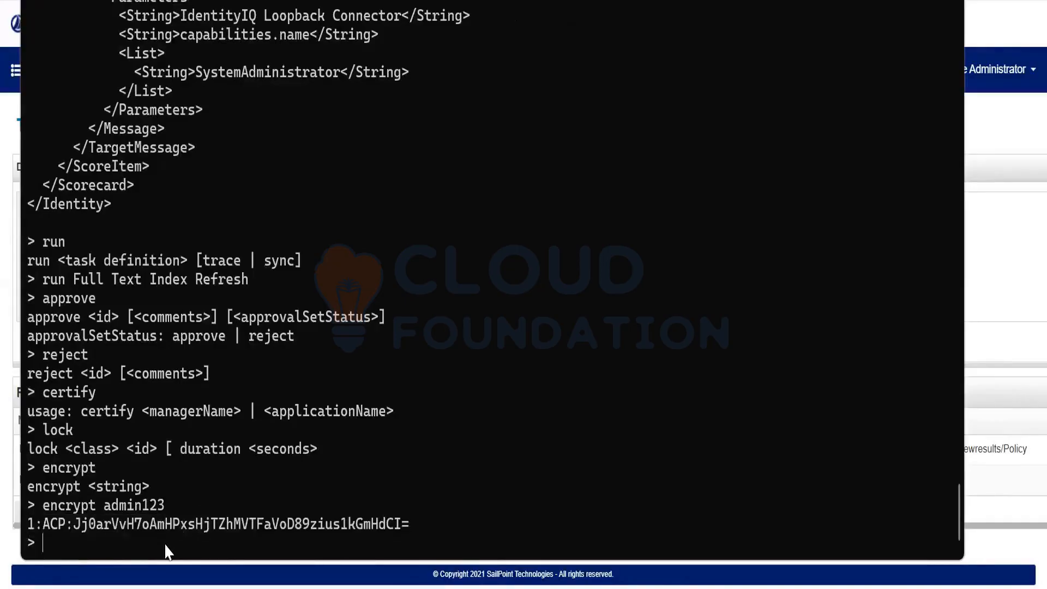
pyautogui.write('decrypt')
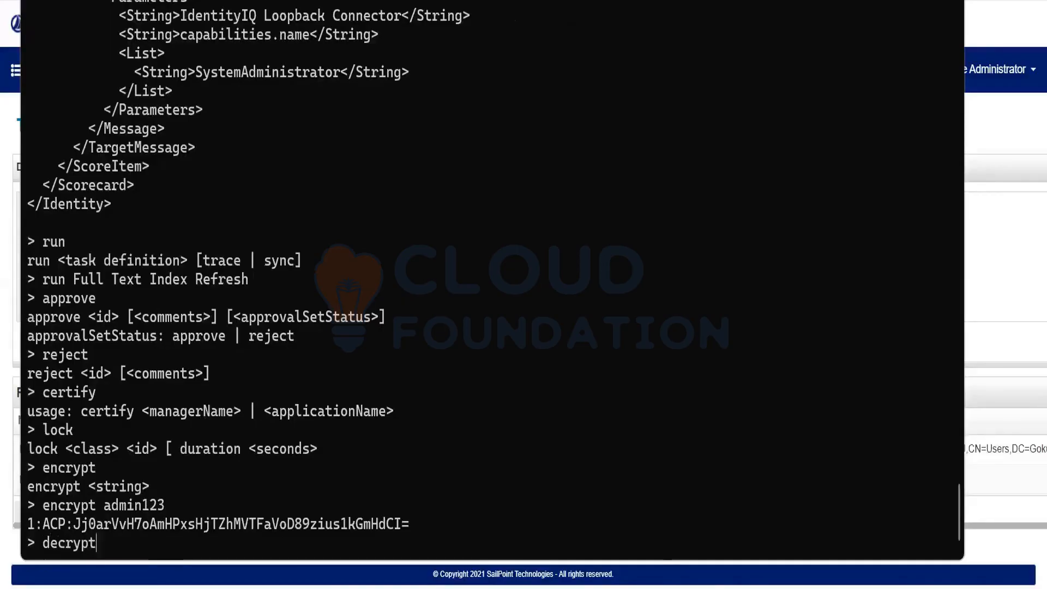
pyautogui.press('Return')
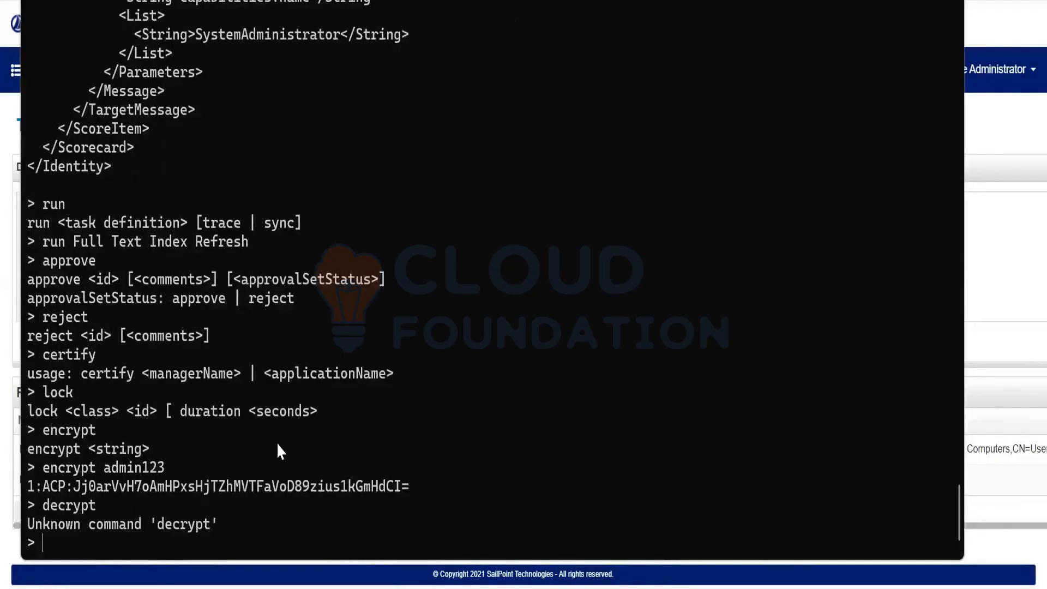
pyautogui.click(369, 588)
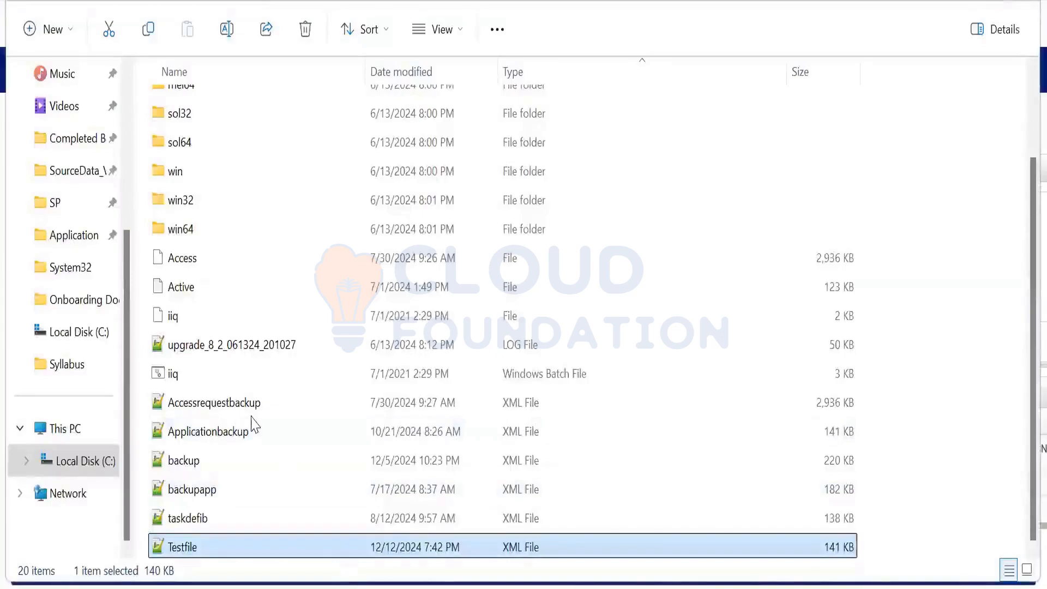
# Browse the SP folder, selecting the IdentityIQ Object Model and Usage PDF
pyautogui.click(68, 204)
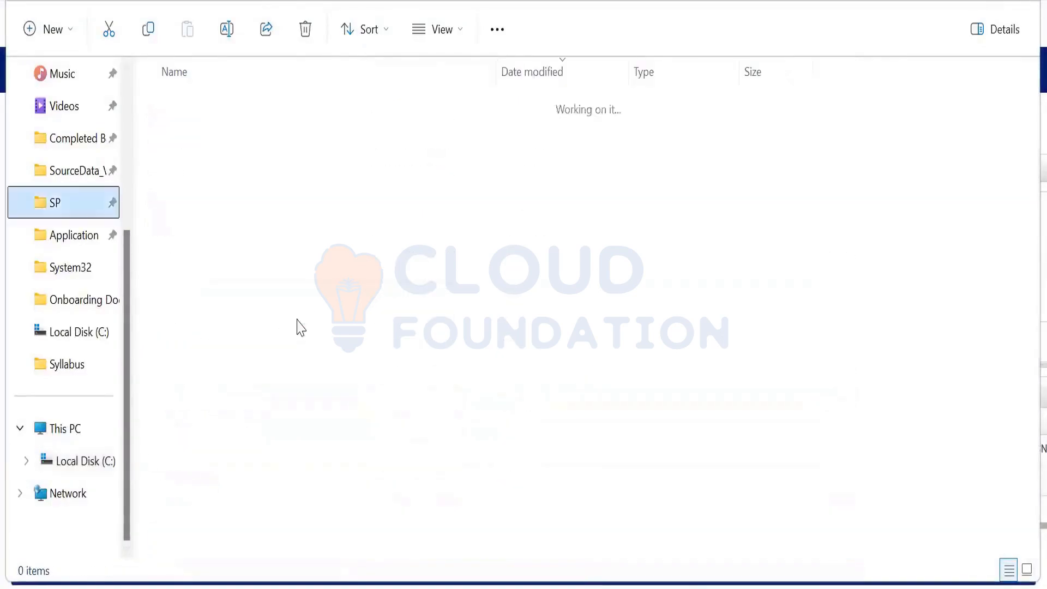
pyautogui.scroll(-6, 299, 333)
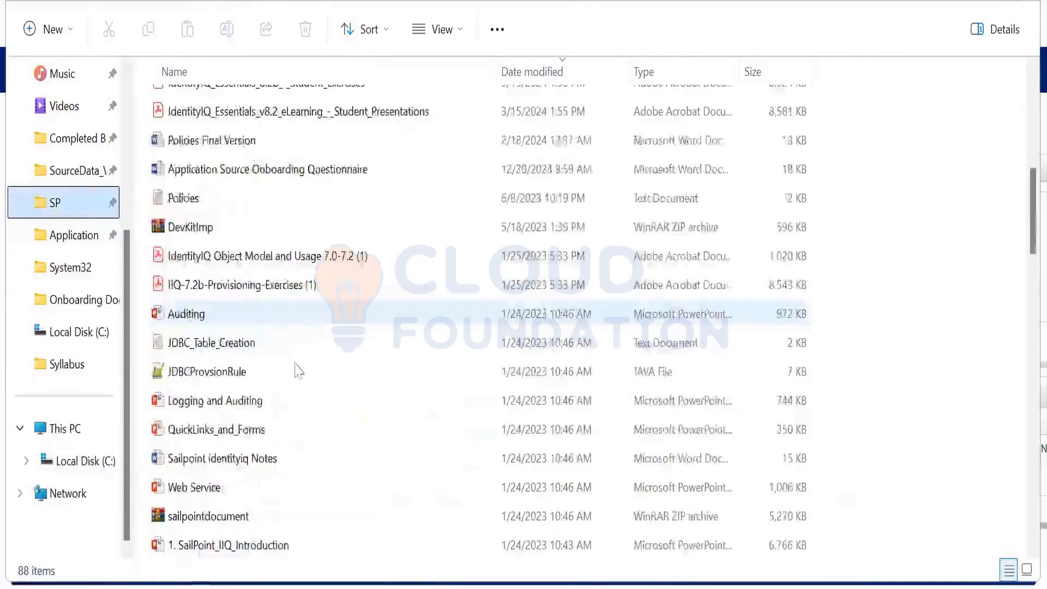
pyautogui.scroll(-1, 298, 370)
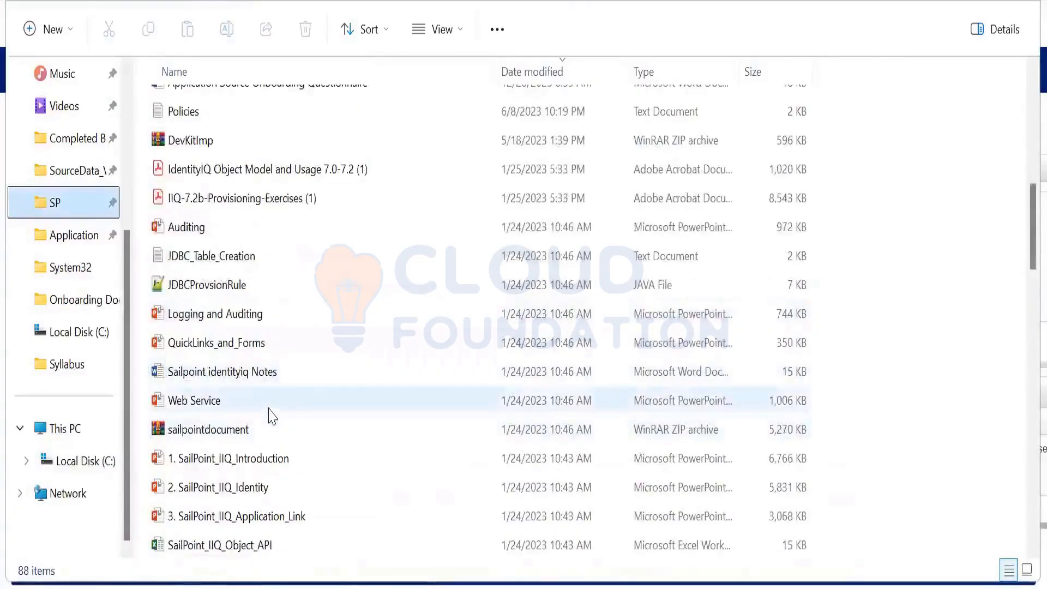
pyautogui.scroll(1, 272, 417)
pyautogui.click(296, 245)
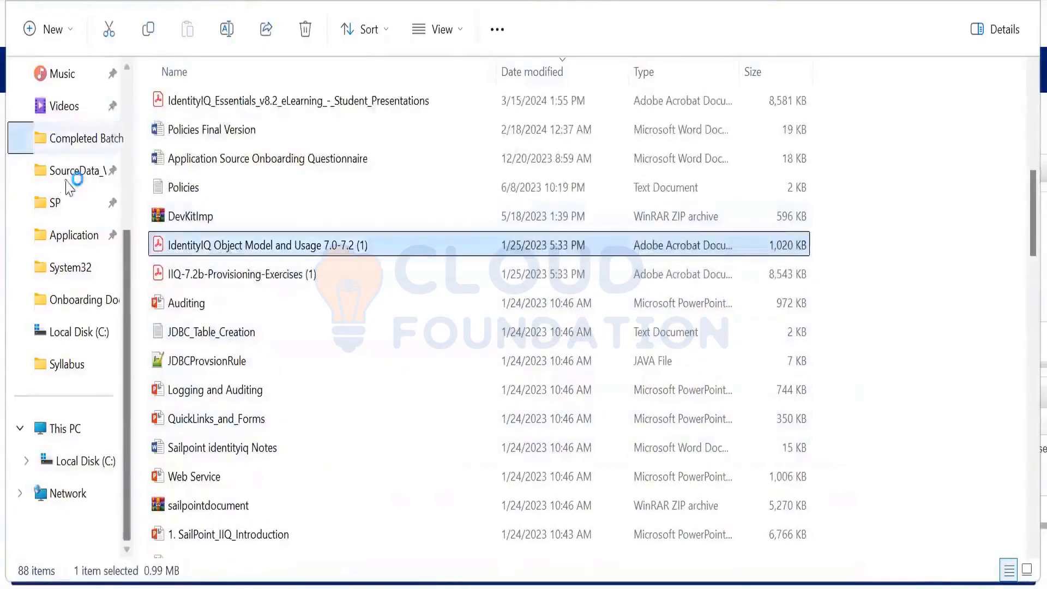
# Go to the SourceData folder and move to the IIQ Console PDF
pyautogui.click(66, 181)
pyautogui.click(231, 288)
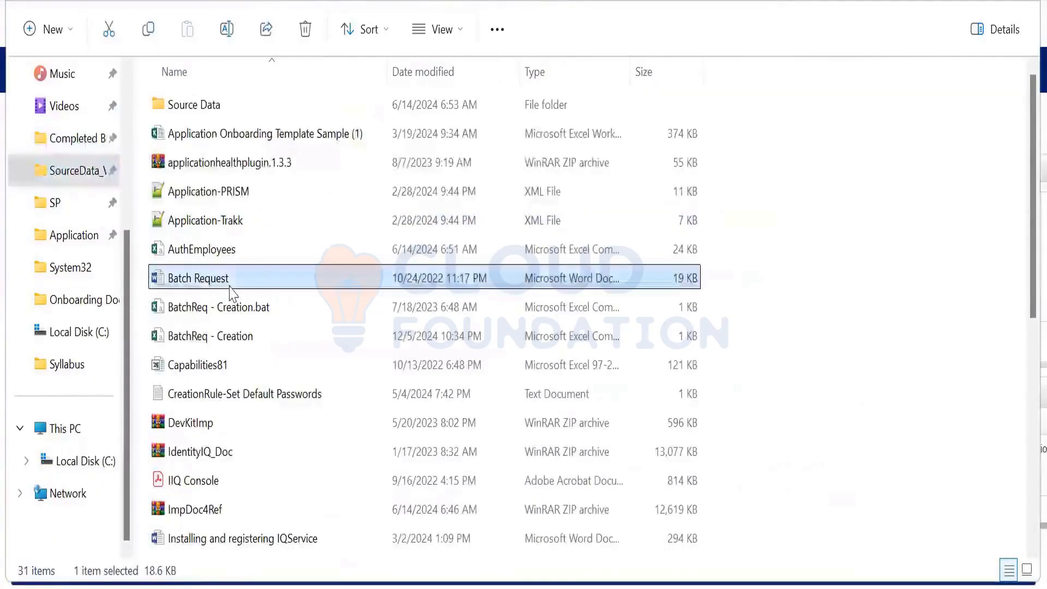
pyautogui.press('i')
pyautogui.press('i')
pyautogui.scroll(-1, 231, 291)
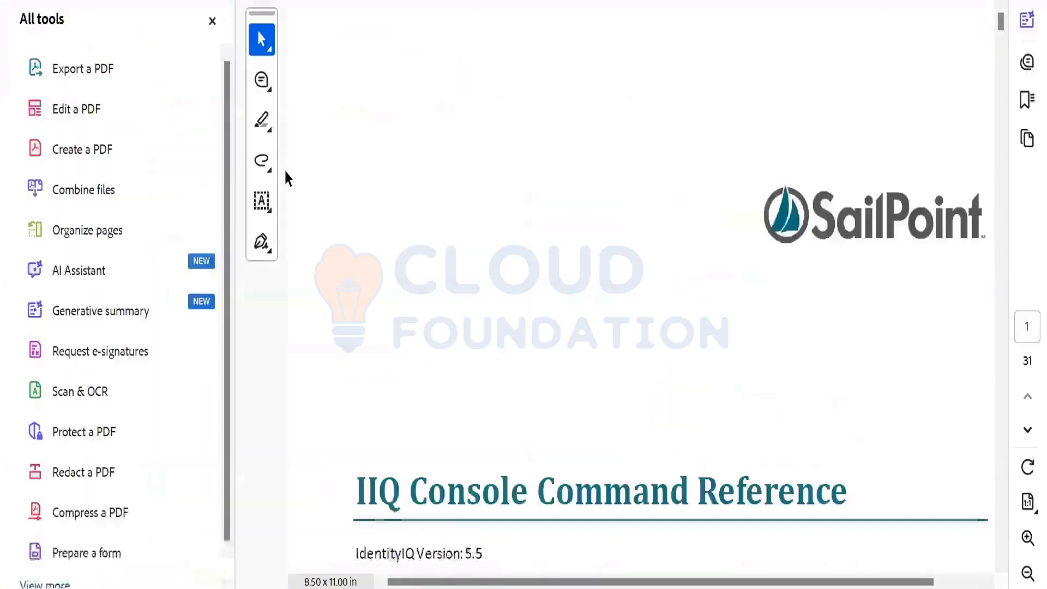
# Jump to 'Viewing the List of Commands' and highlight the help, quit and exit rows
pyautogui.scroll(-15, 382, 338)
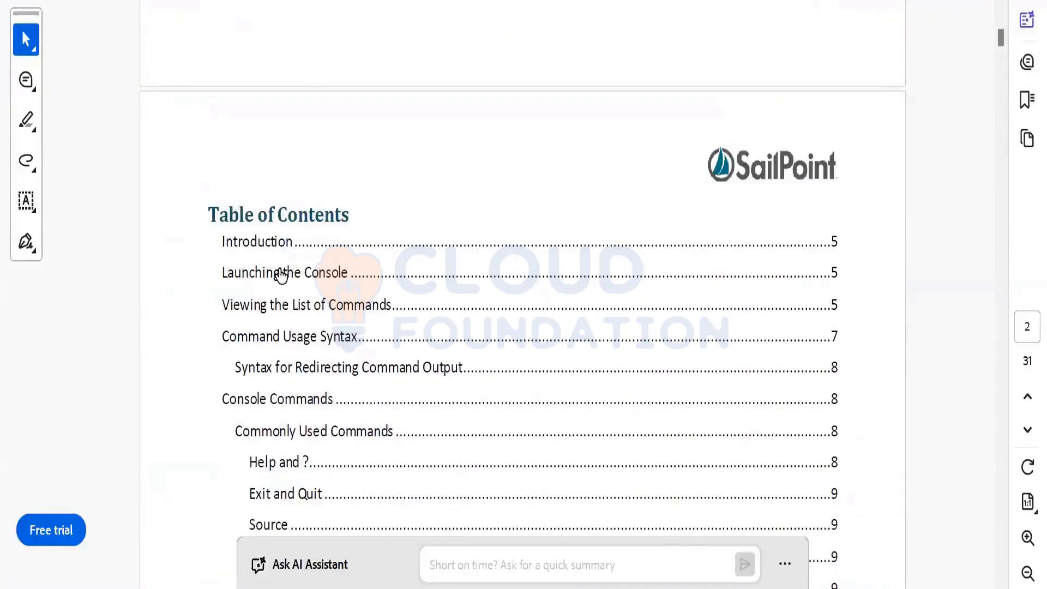
pyautogui.scroll(-2, 295, 332)
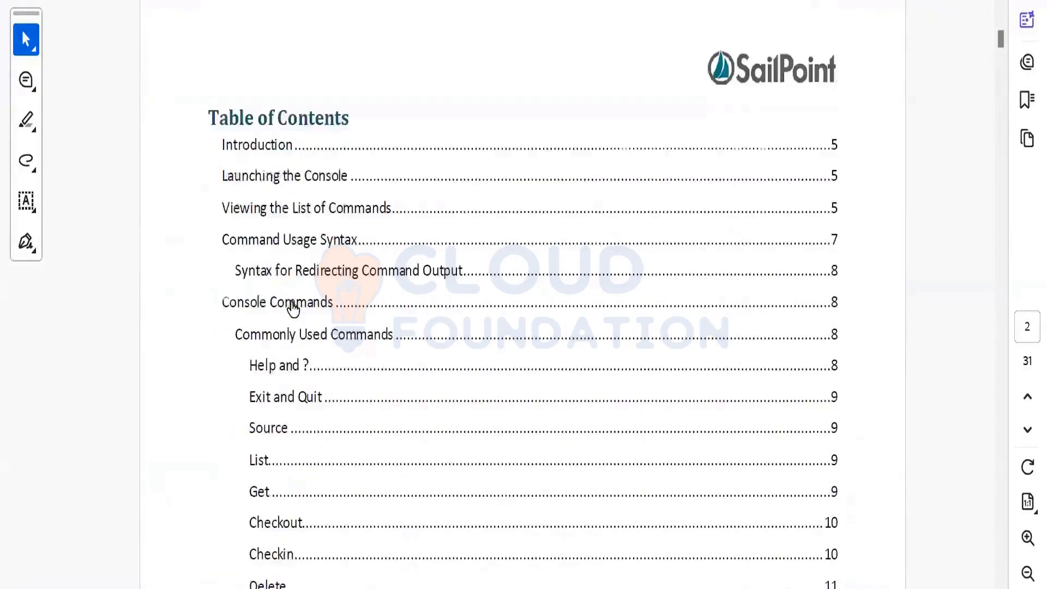
pyautogui.click(280, 211)
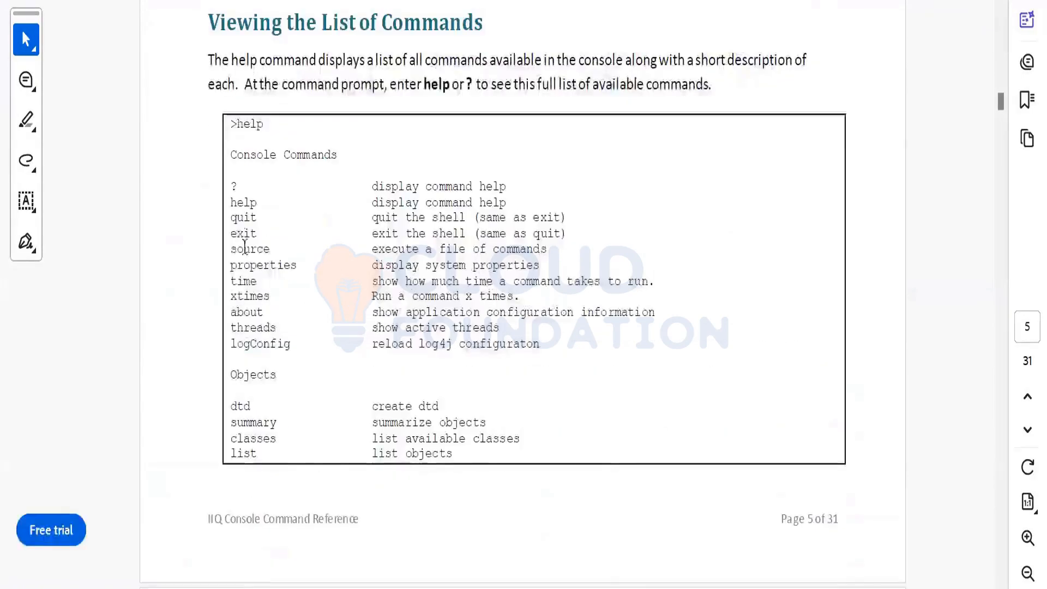
pyautogui.moveTo(231, 203); pyautogui.dragTo(265, 227)
# Scroll through the command table, highlighting checkout and checkin, then return to File Explorer
pyautogui.scroll(-4, 270, 260)
pyautogui.scroll(-3, 273, 251)
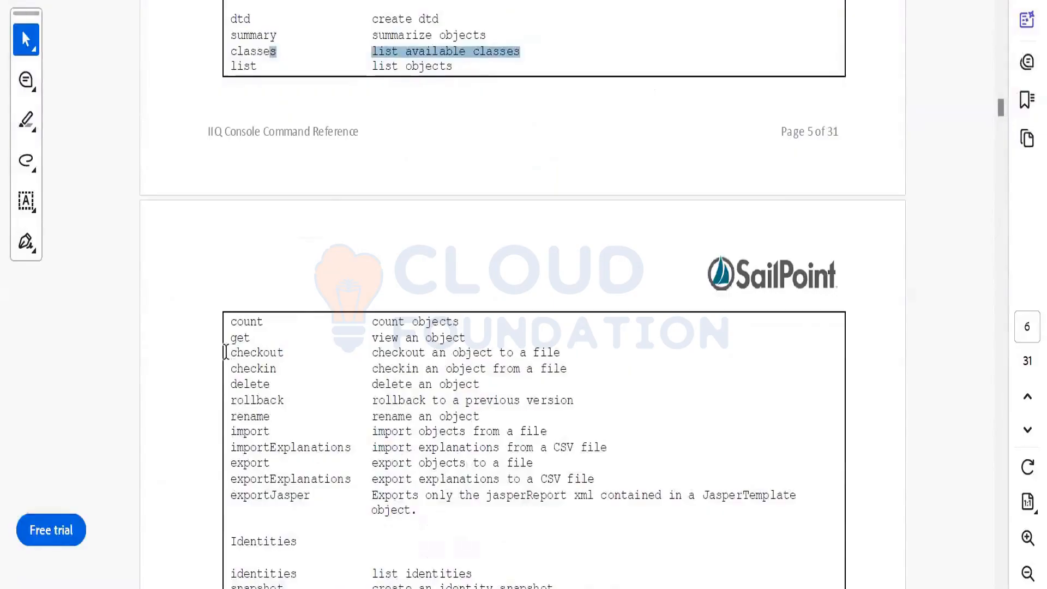
pyautogui.moveTo(227, 351); pyautogui.dragTo(573, 367)
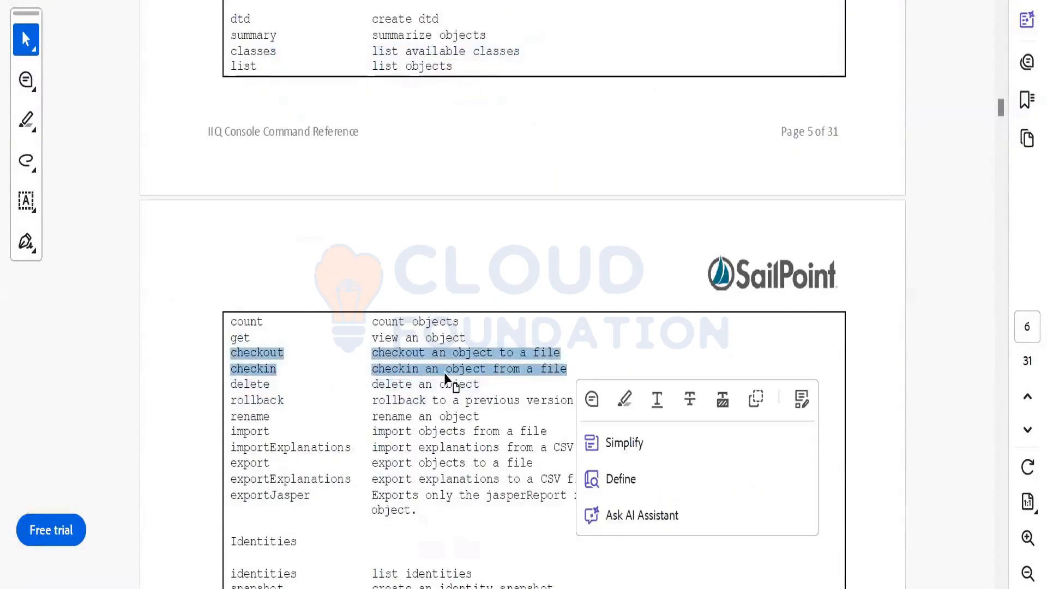
pyautogui.scroll(-1, 250, 351)
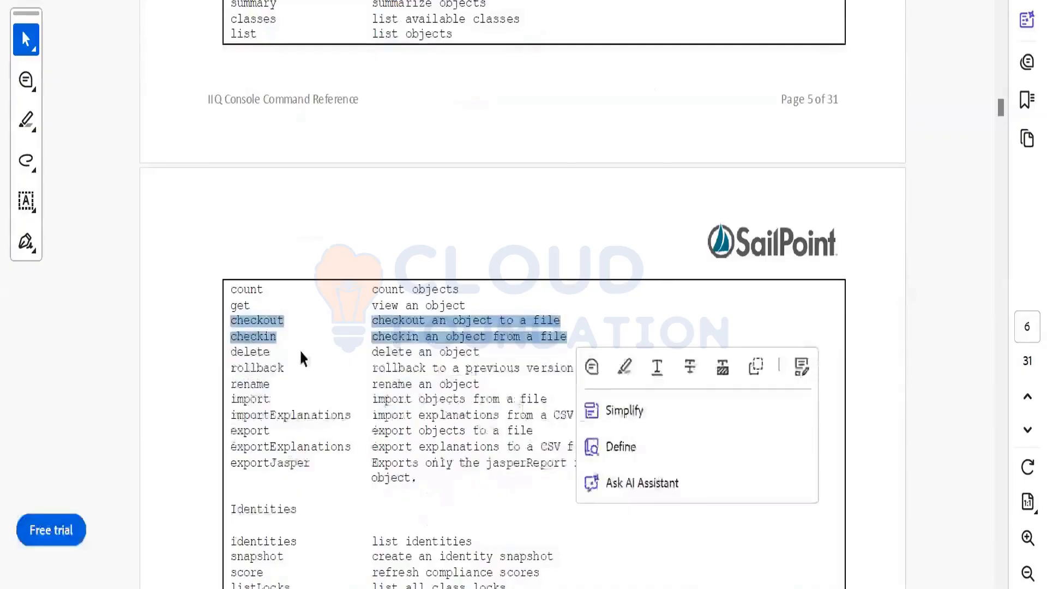
pyautogui.scroll(-2, 273, 393)
pyautogui.scroll(-2, 289, 384)
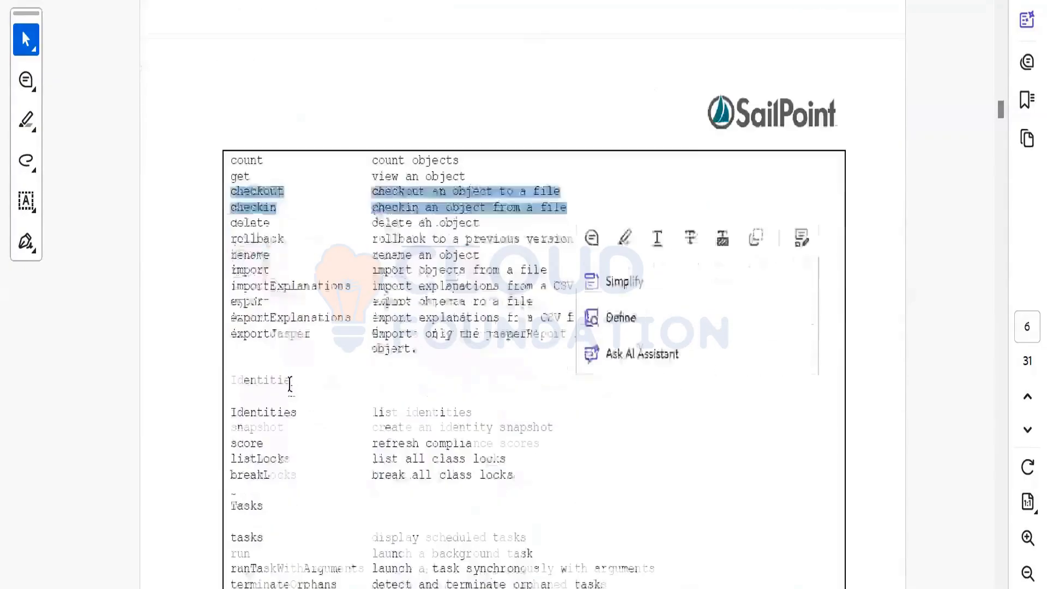
pyautogui.scroll(-2, 281, 438)
pyautogui.scroll(-4, 280, 438)
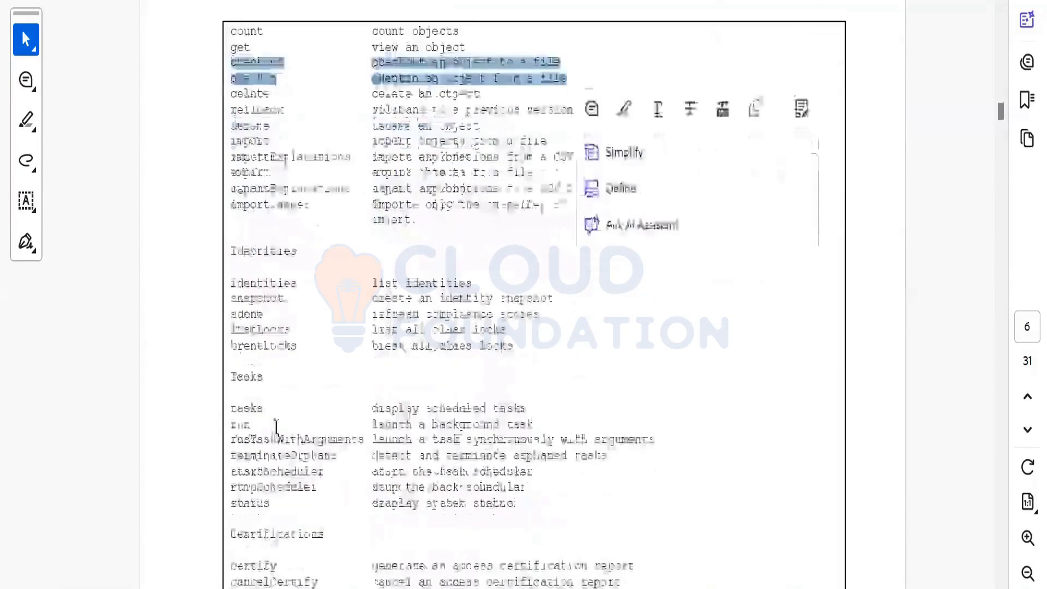
pyautogui.scroll(-2, 311, 435)
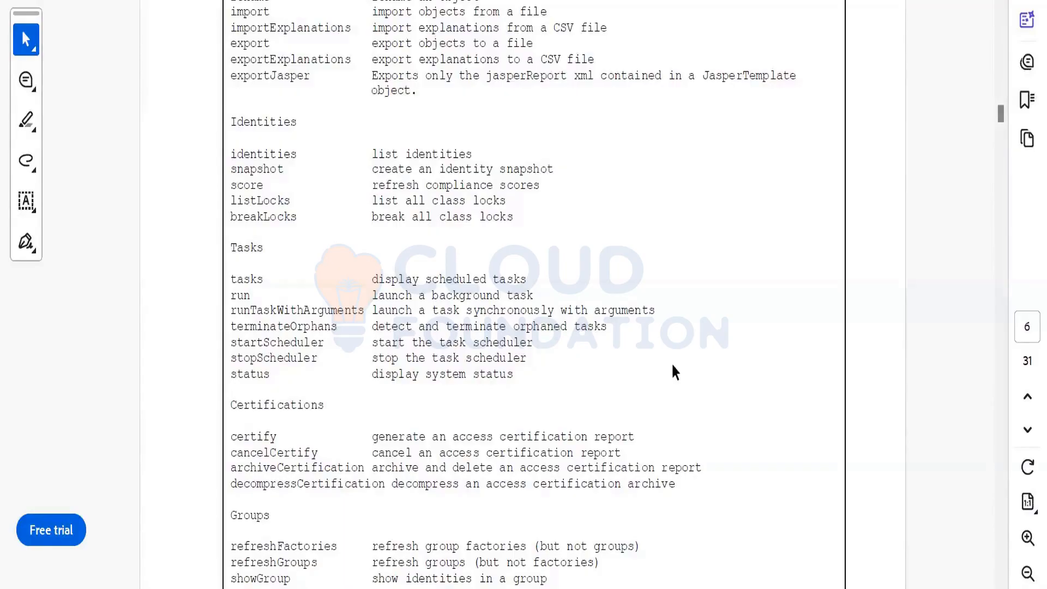
pyautogui.hotkey('alt', 'Tab')
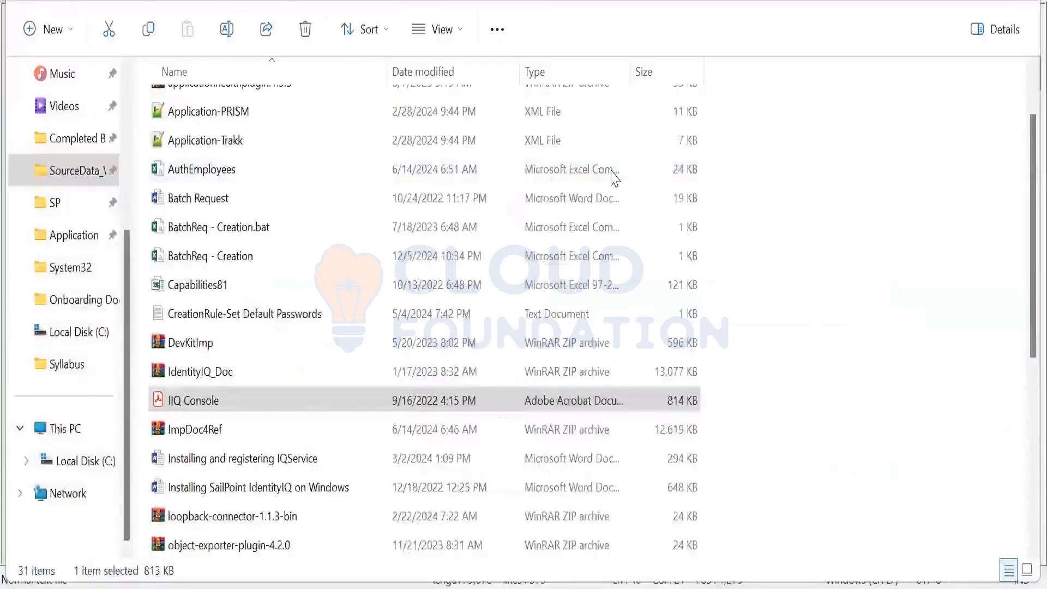
# Bring the IIQ Console window back in front of File Explorer
pyautogui.hotkey('alt', 'Tab')
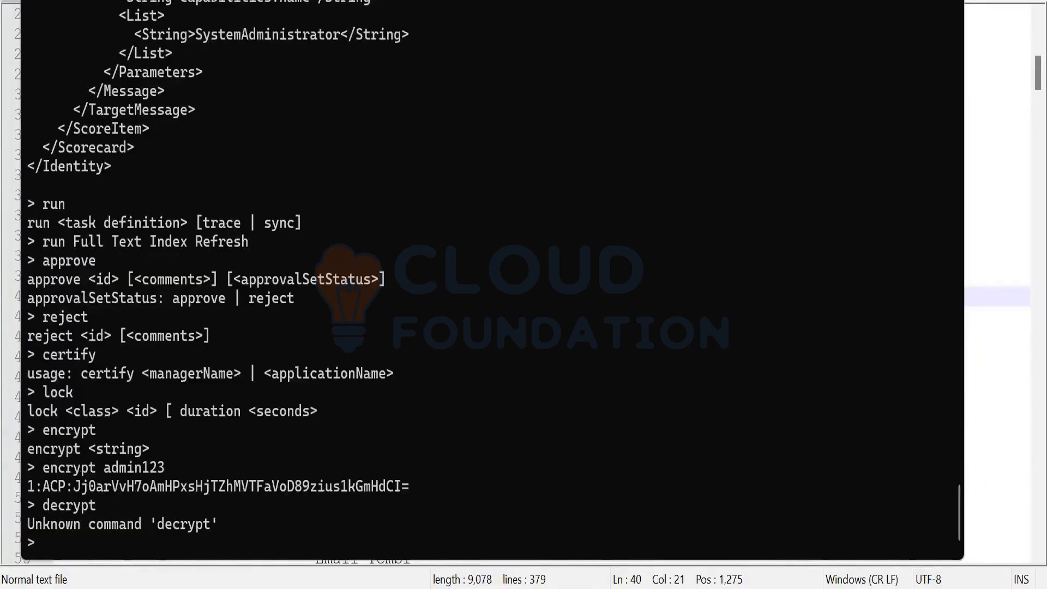
# Launch Services and restart the Apache Tomcat 8.5 Tomcat8 service
pyautogui.press('super')
pyautogui.write('serv')
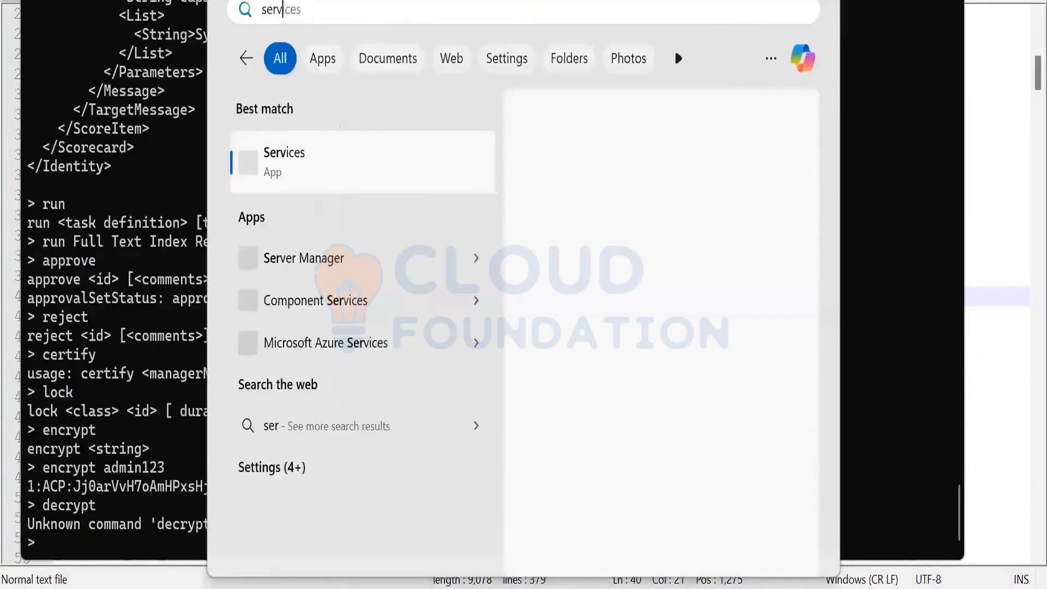
pyautogui.write('ice')
pyautogui.click(317, 181)
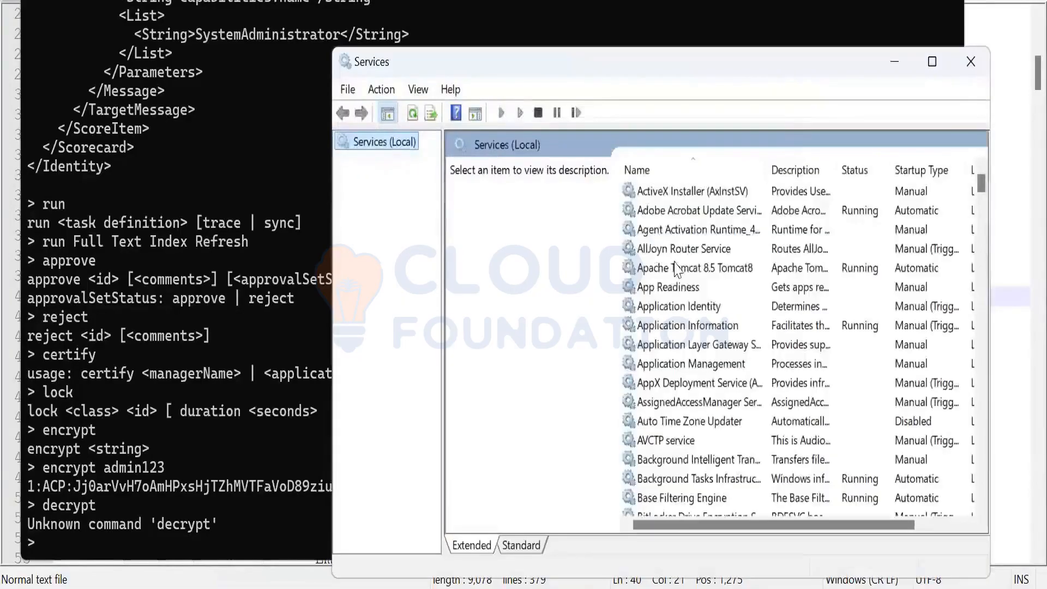
pyautogui.click(676, 268)
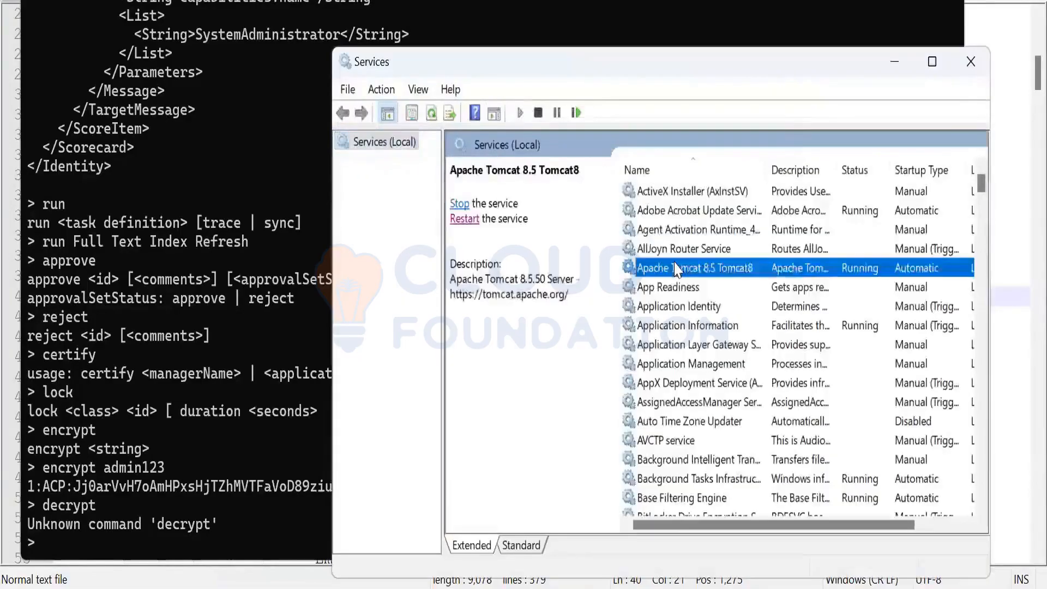
pyautogui.rightClick(698, 269)
pyautogui.click(709, 363)
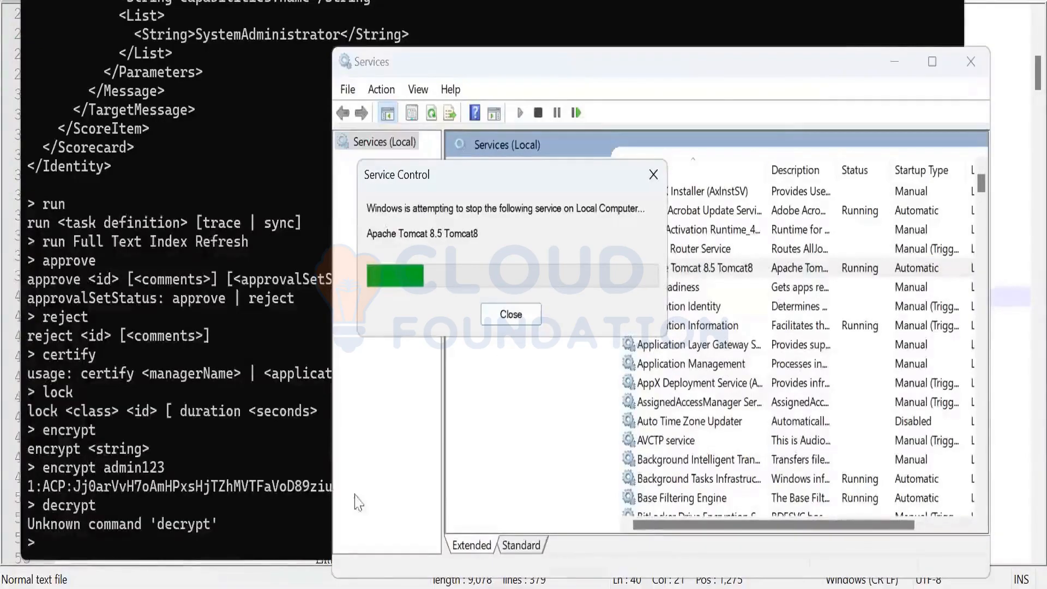
# Close the Services window, leaving the Start menu open
pyautogui.press('super')
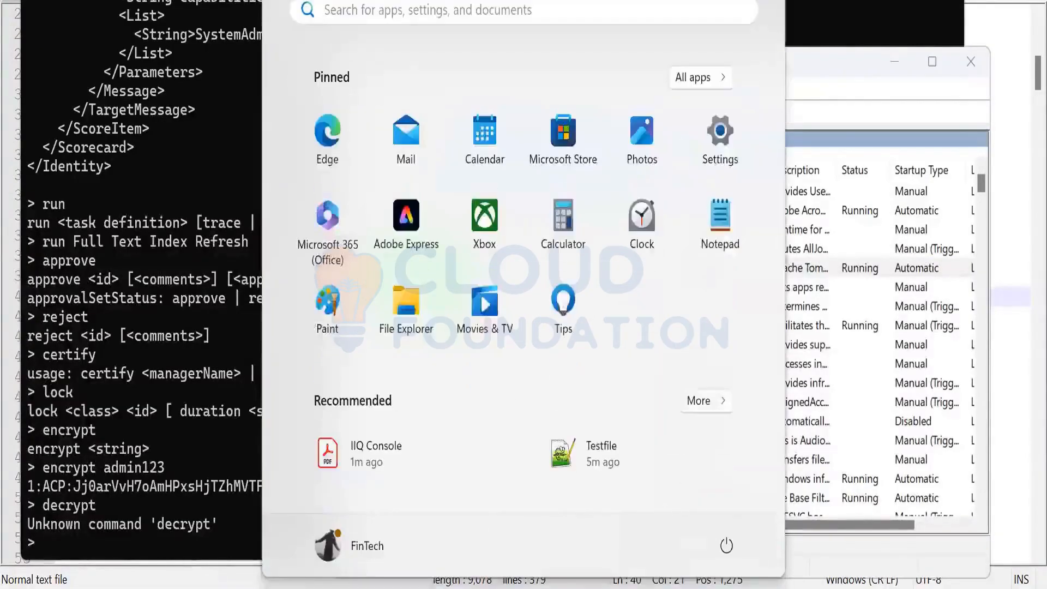
pyautogui.write('m')
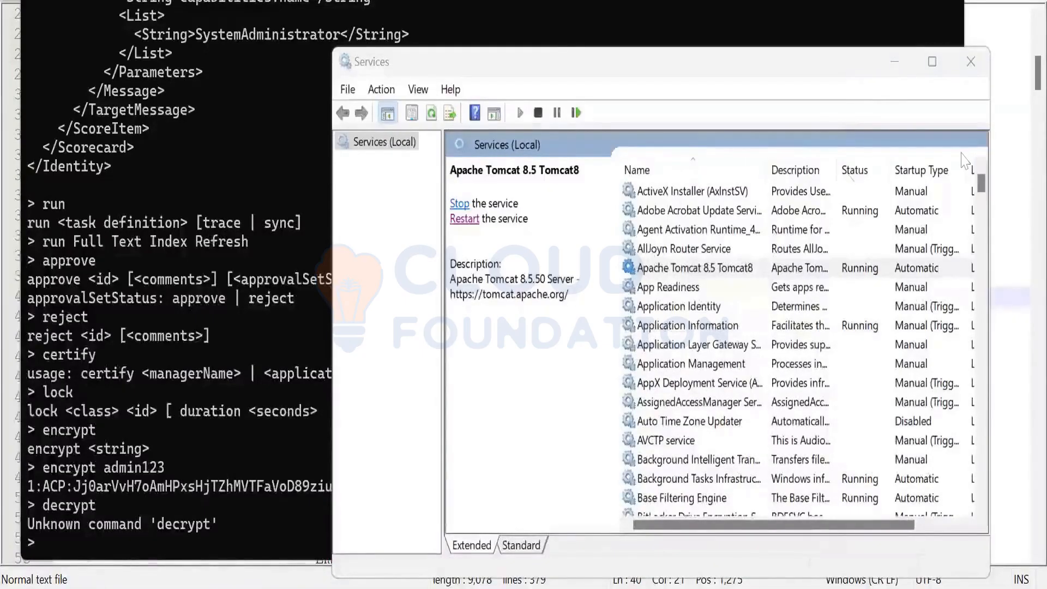
pyautogui.click(970, 61)
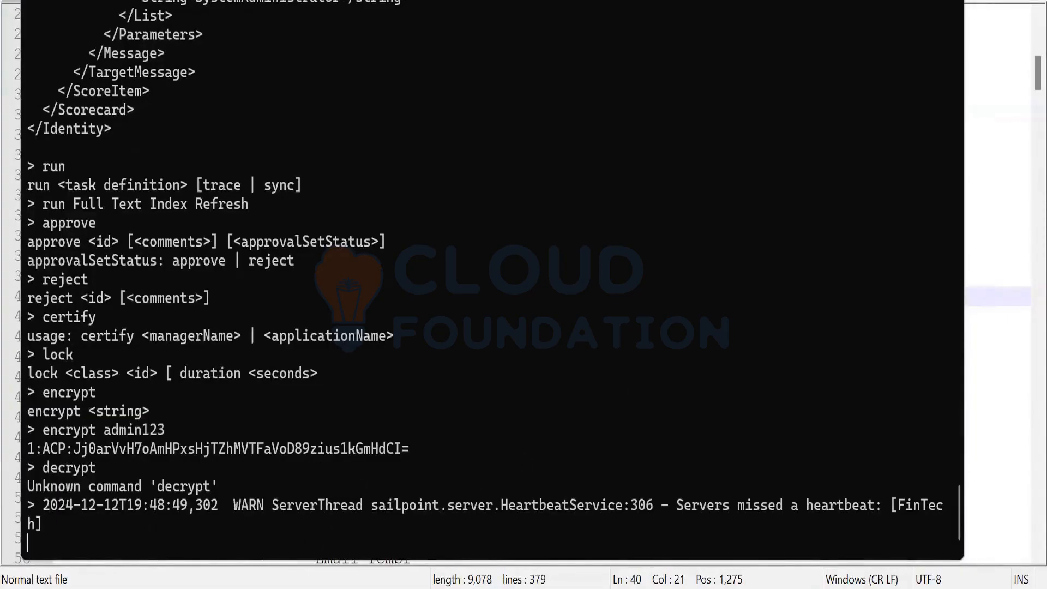
pyautogui.press('super')
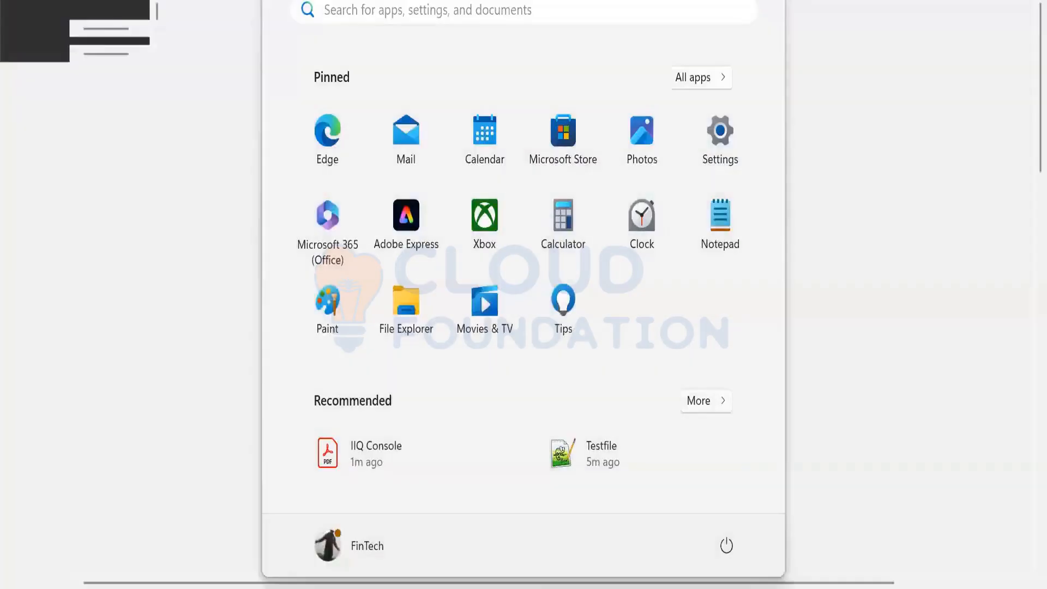
# Dismiss the Start menu, then reopen it to launch MySQL Workbench
pyautogui.click(180, 498)
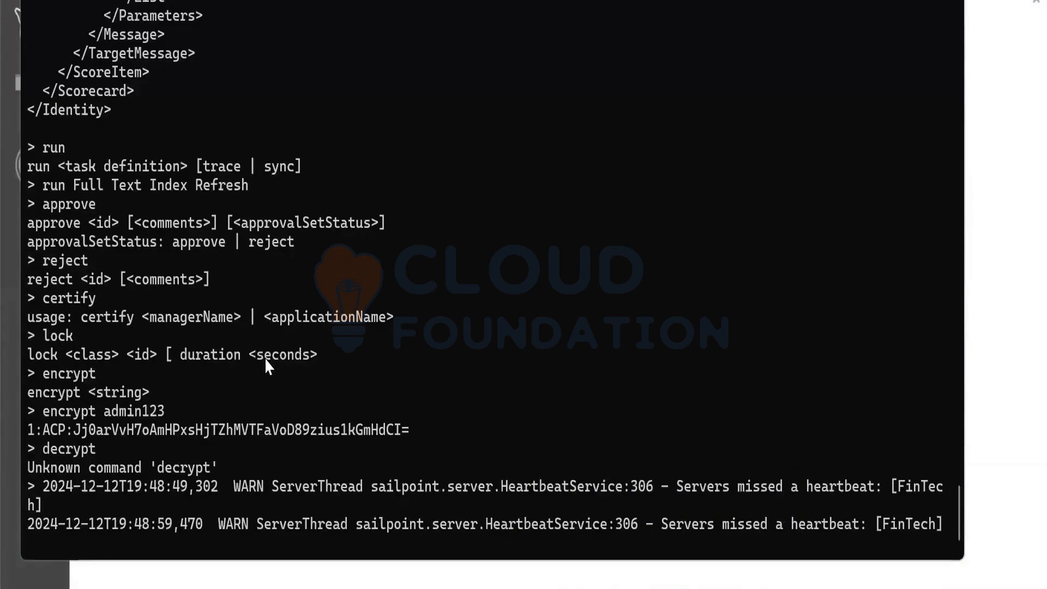
pyautogui.click(240, 588)
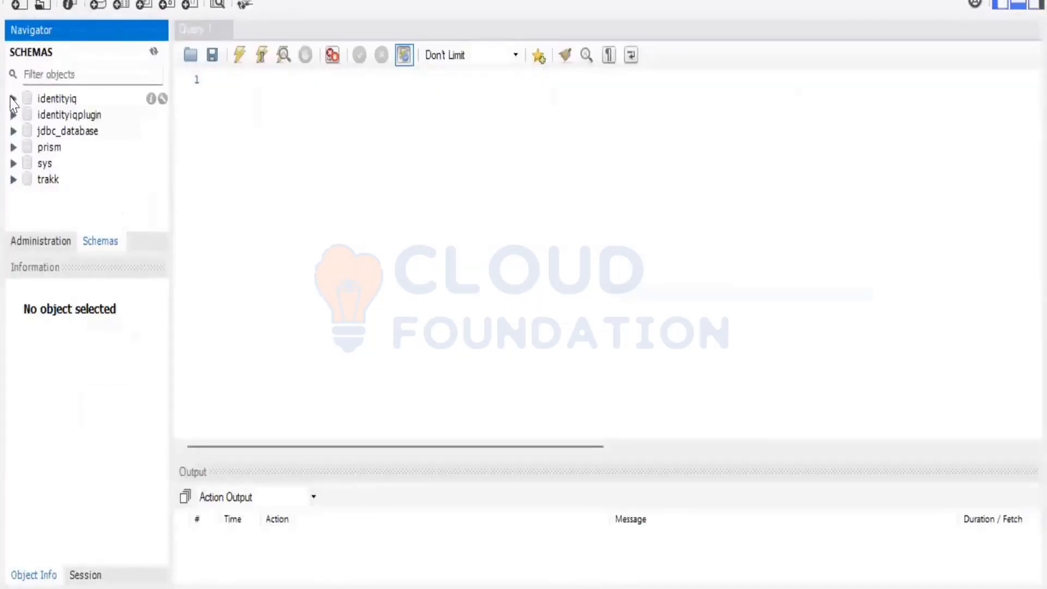
# Expand the identityiq tables and select all rows of spt_application
pyautogui.click(13, 99)
pyautogui.click(30, 115)
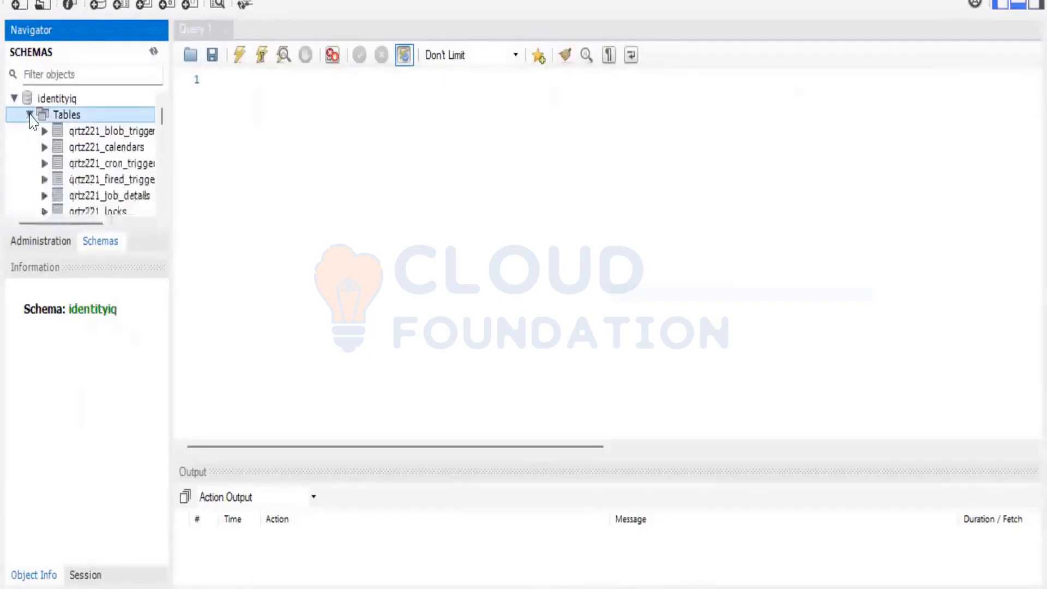
pyautogui.moveTo(92, 224); pyautogui.dragTo(113, 223)
pyautogui.scroll(-3, 72, 174)
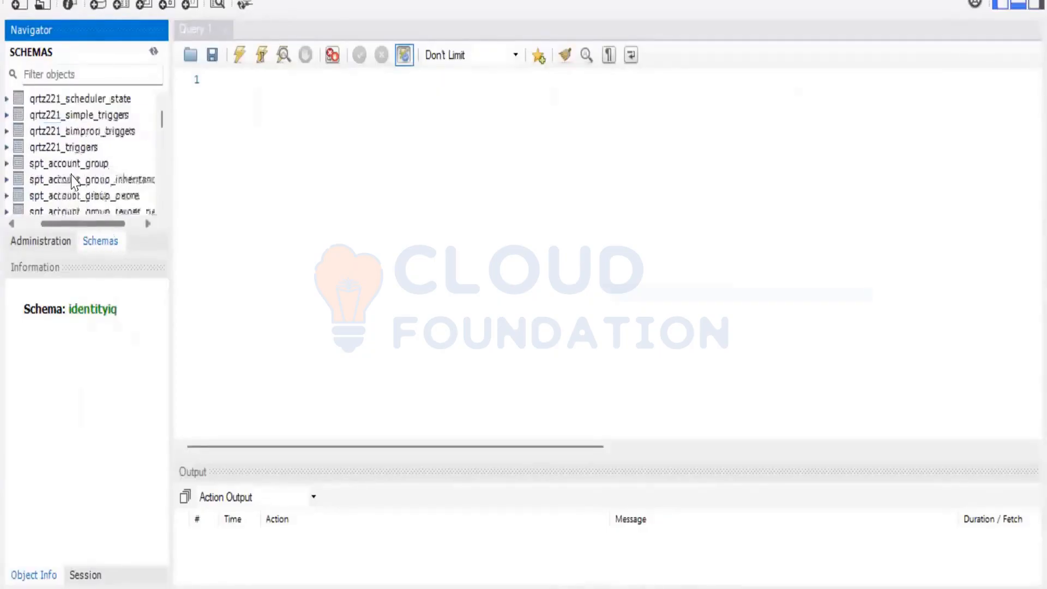
pyautogui.scroll(-3, 72, 180)
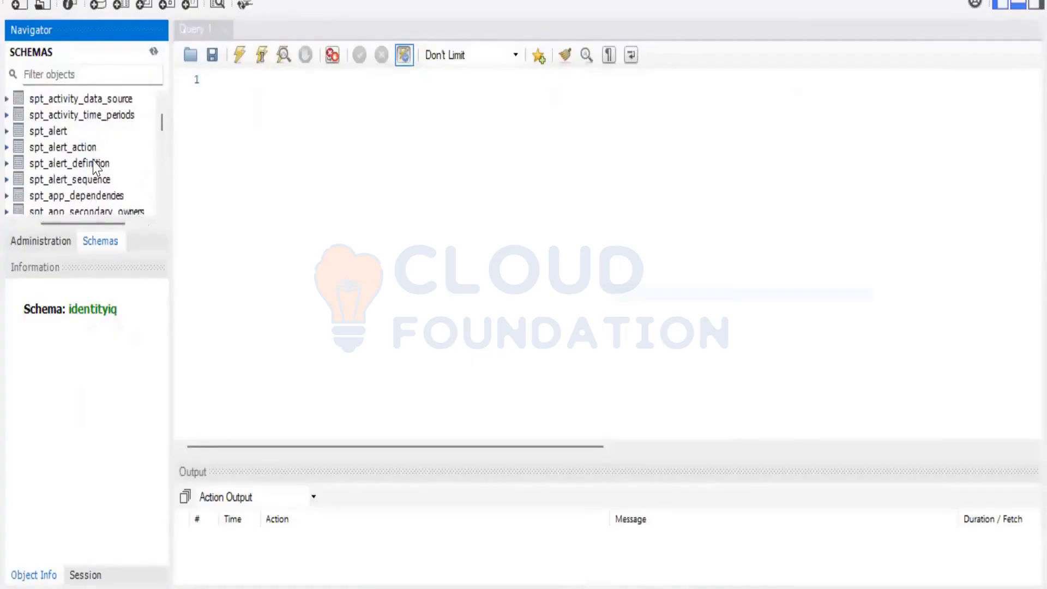
pyautogui.scroll(-1, 94, 166)
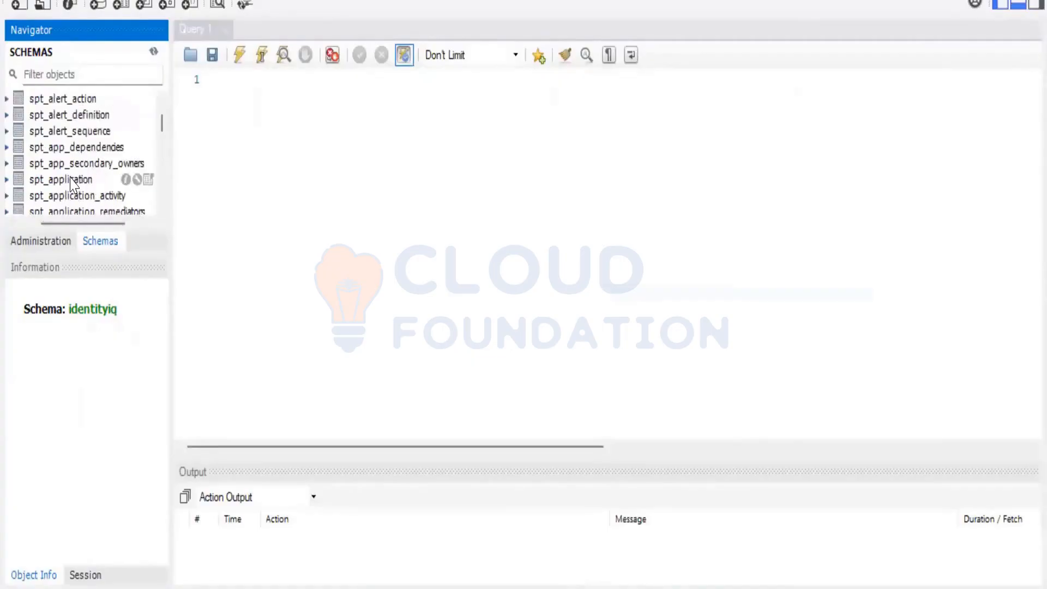
pyautogui.rightClick(71, 185)
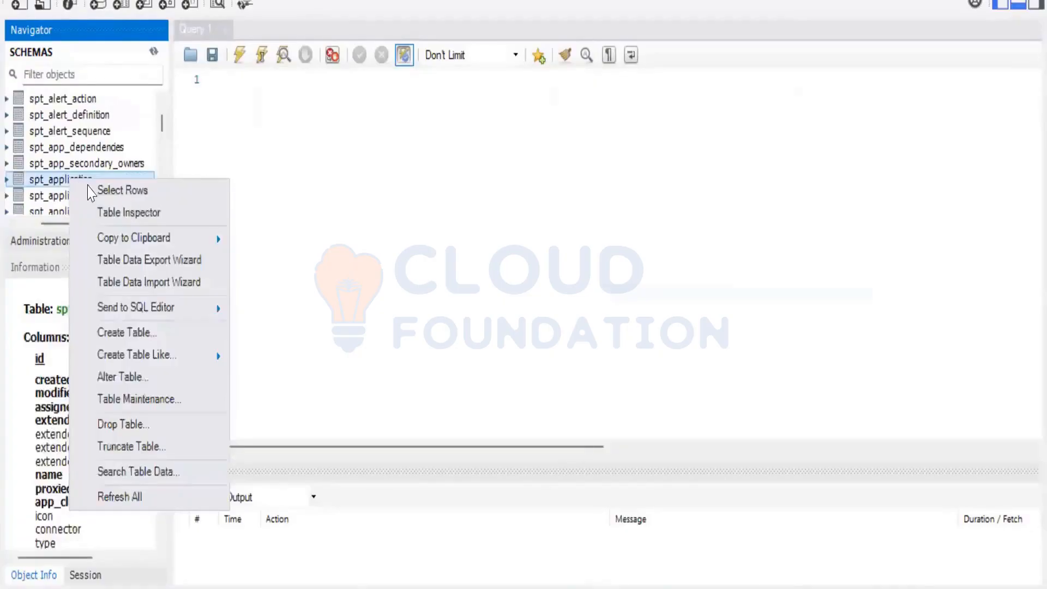
pyautogui.click(92, 189)
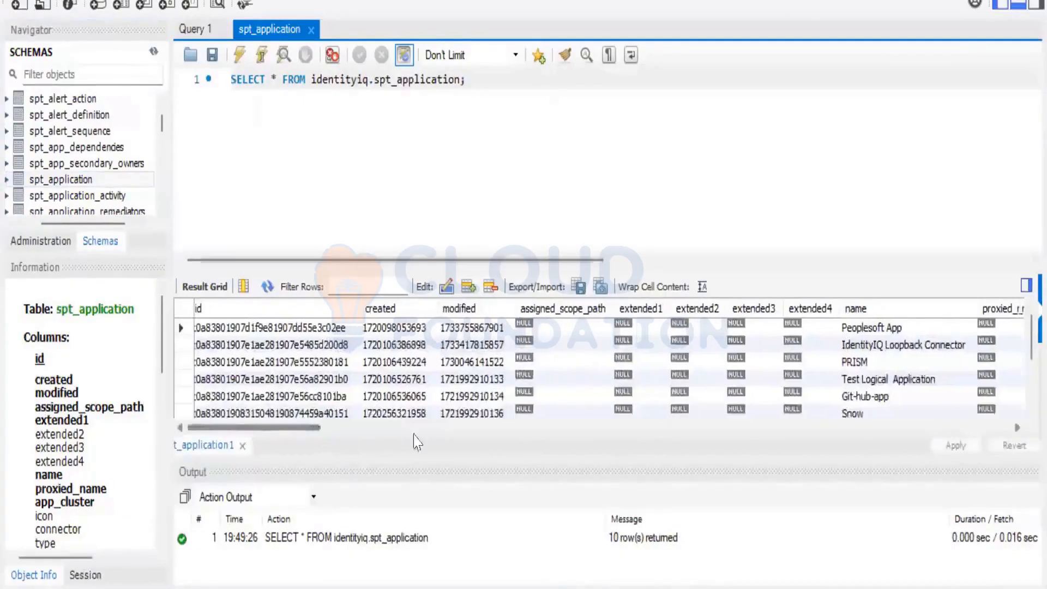
# Open the first row's attributes value and select its entire XML text
pyautogui.moveTo(323, 428); pyautogui.dragTo(710, 448)
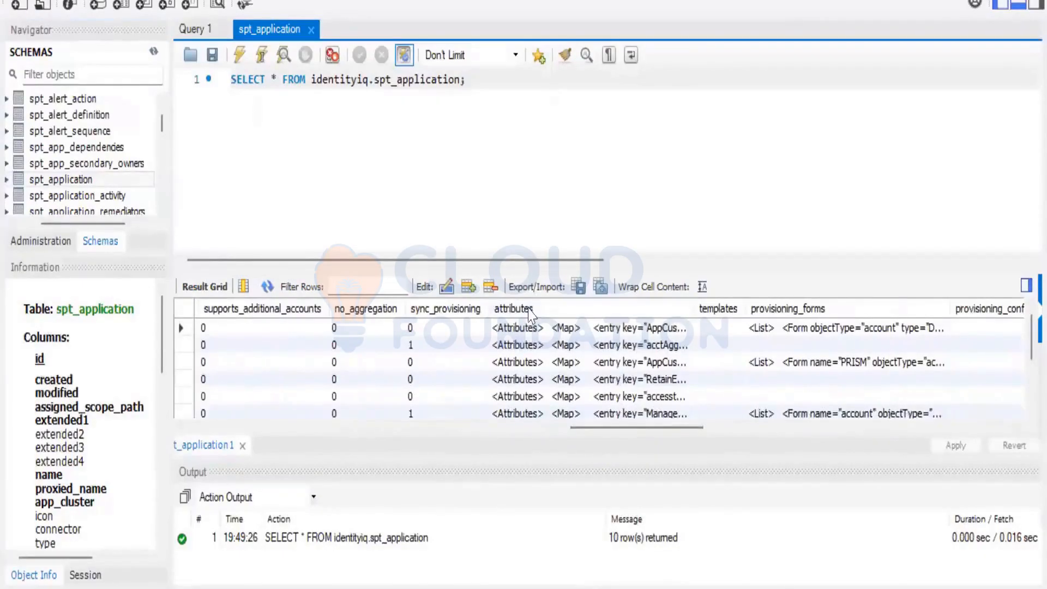
pyautogui.click(684, 330)
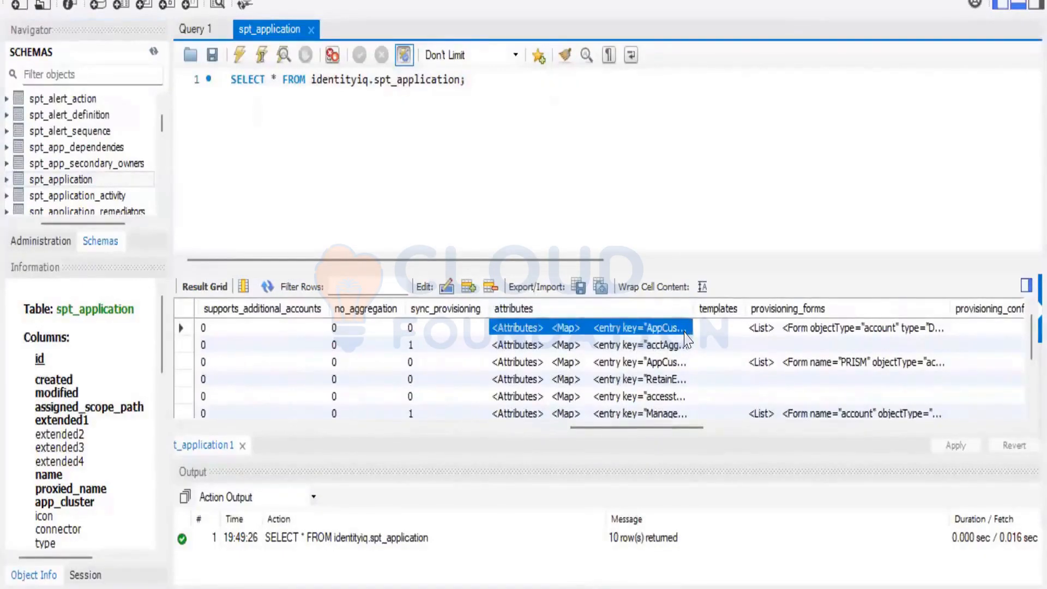
pyautogui.doubleClick(685, 330)
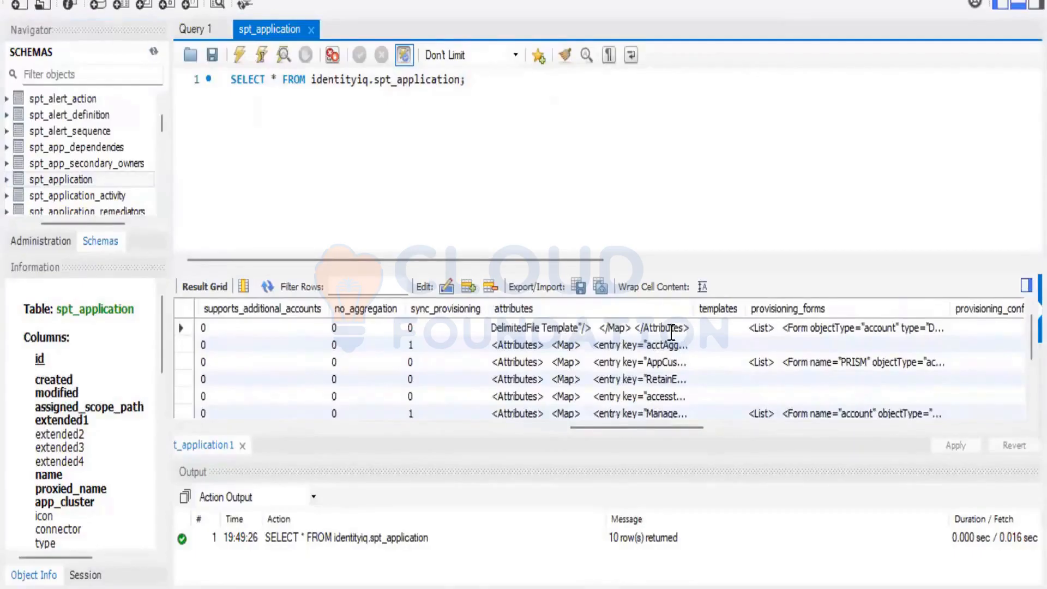
pyautogui.hotkey('ctrl', 'a')
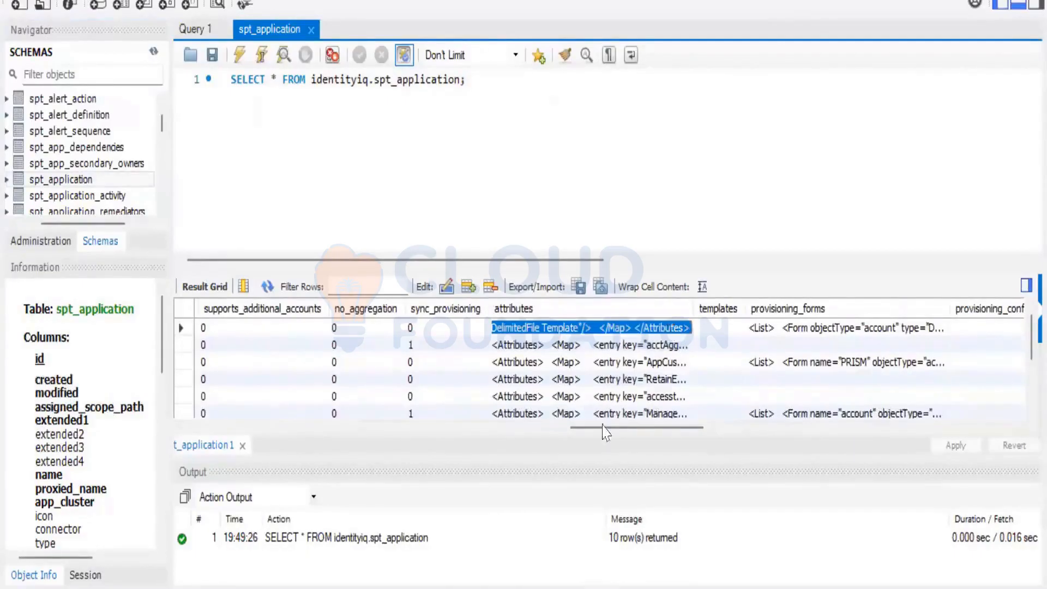
# Paste the attributes XML into a new Notepad++ document with XML highlighting
pyautogui.hotkey('alt', 'Tab')
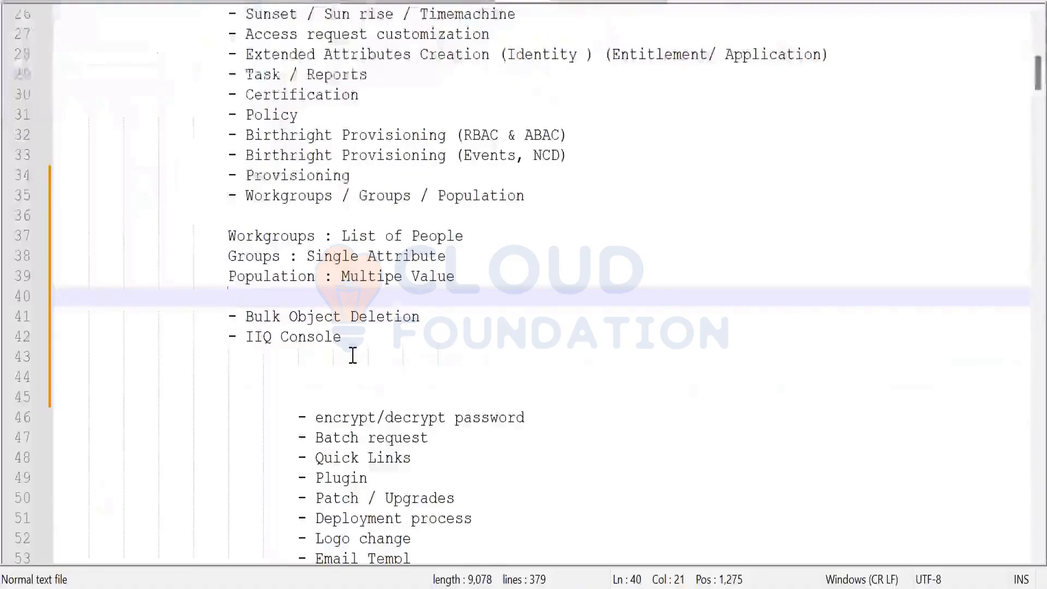
pyautogui.hotkey('ctrl', 'n')
pyautogui.hotkey('ctrl', 'v')
pyautogui.scroll(18, 217, 264)
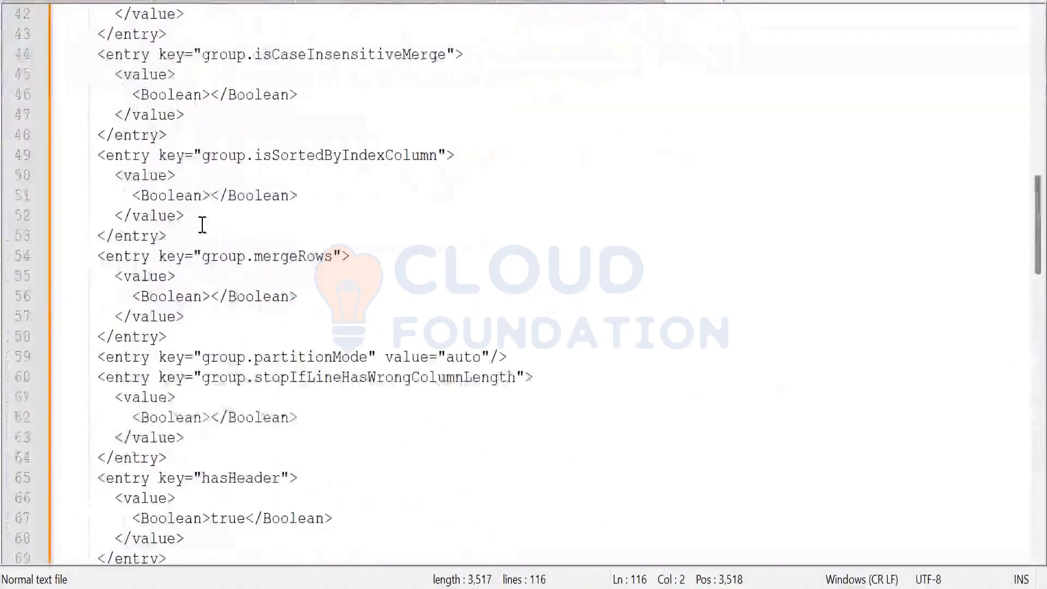
pyautogui.click(154, 0)
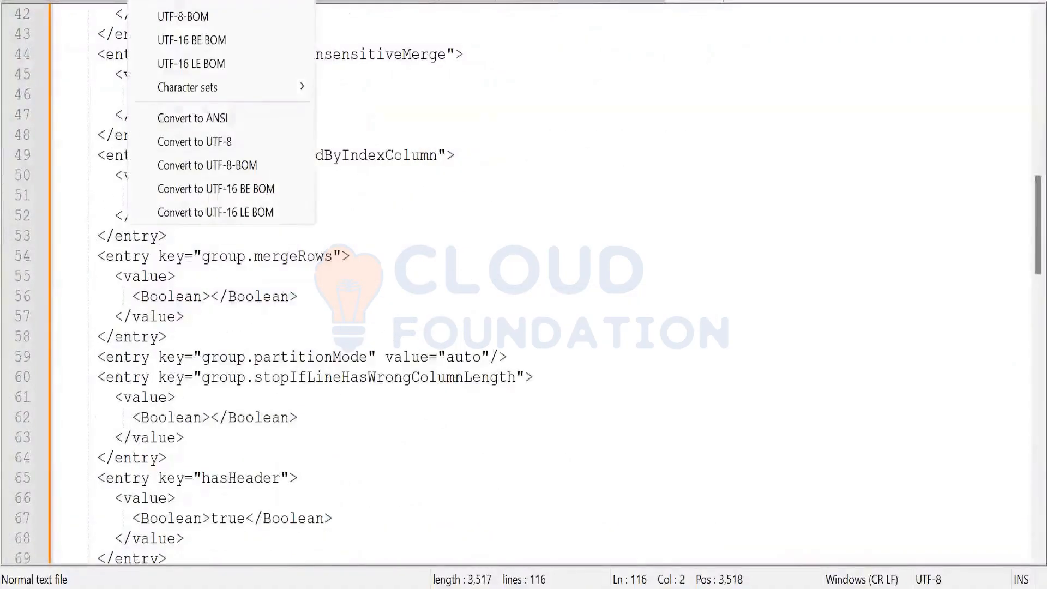
pyautogui.moveTo(208, 0)
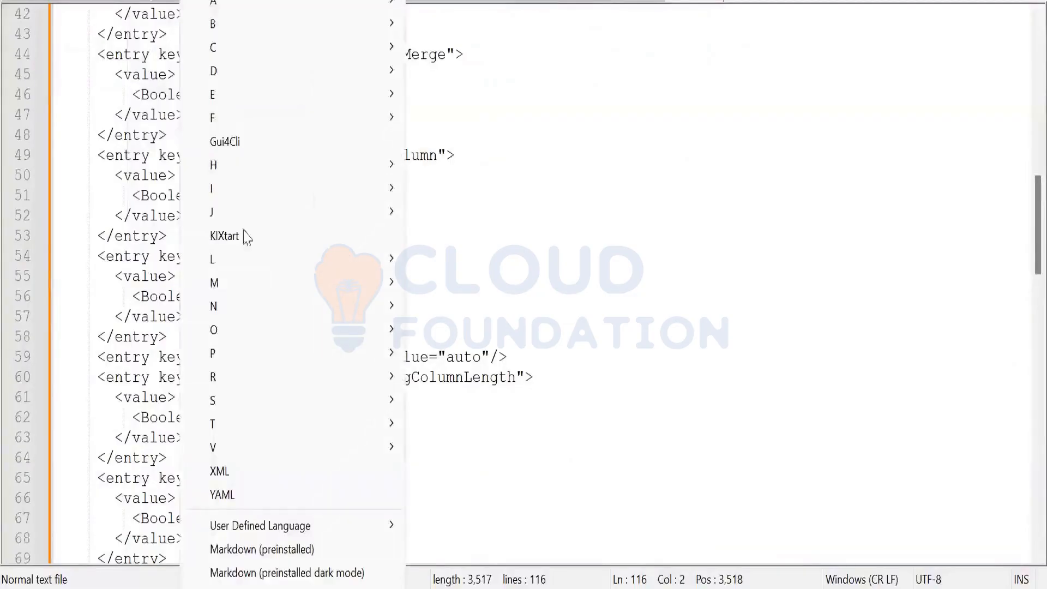
pyautogui.click(220, 472)
pyautogui.scroll(-4, 344, 327)
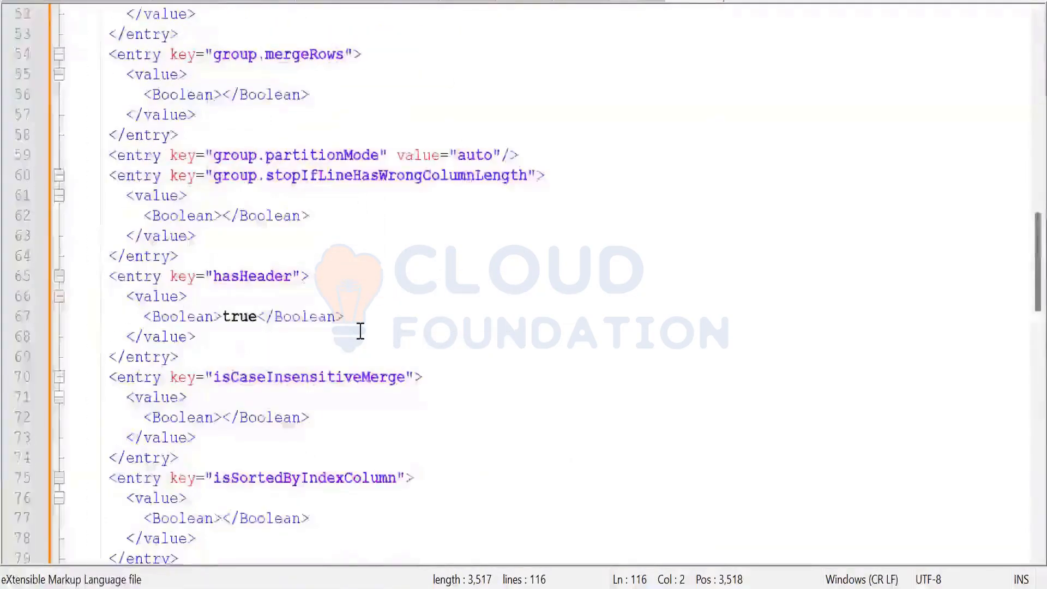
pyautogui.scroll(-10, 360, 331)
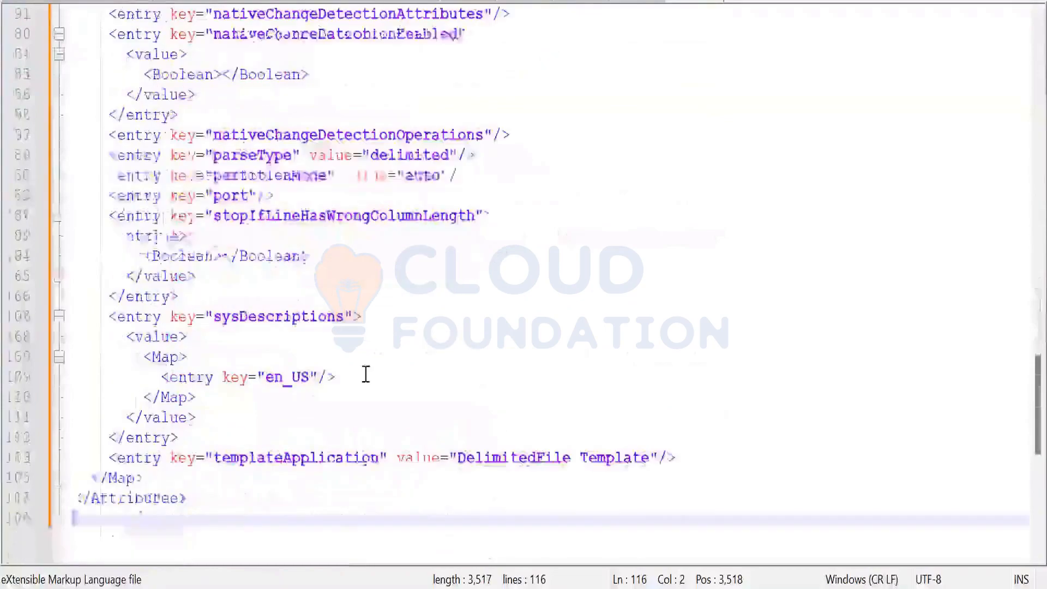
# Find all 'rule' occurrences, revealing afterProvisioningRule and beforeProvisioningRule
pyautogui.click(365, 377)
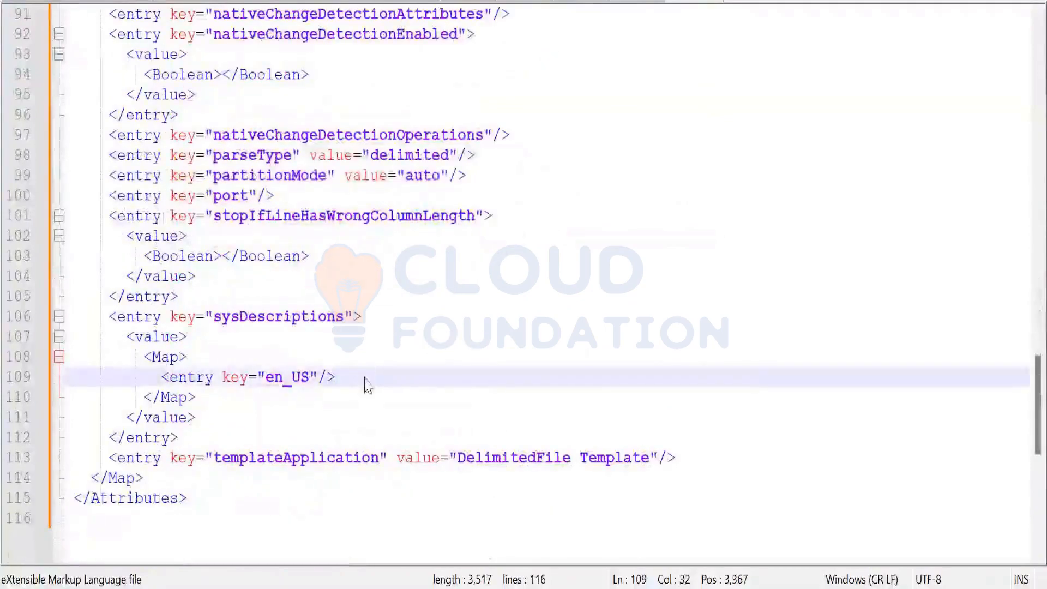
pyautogui.hotkey('ctrl', 'f')
pyautogui.press('Return')
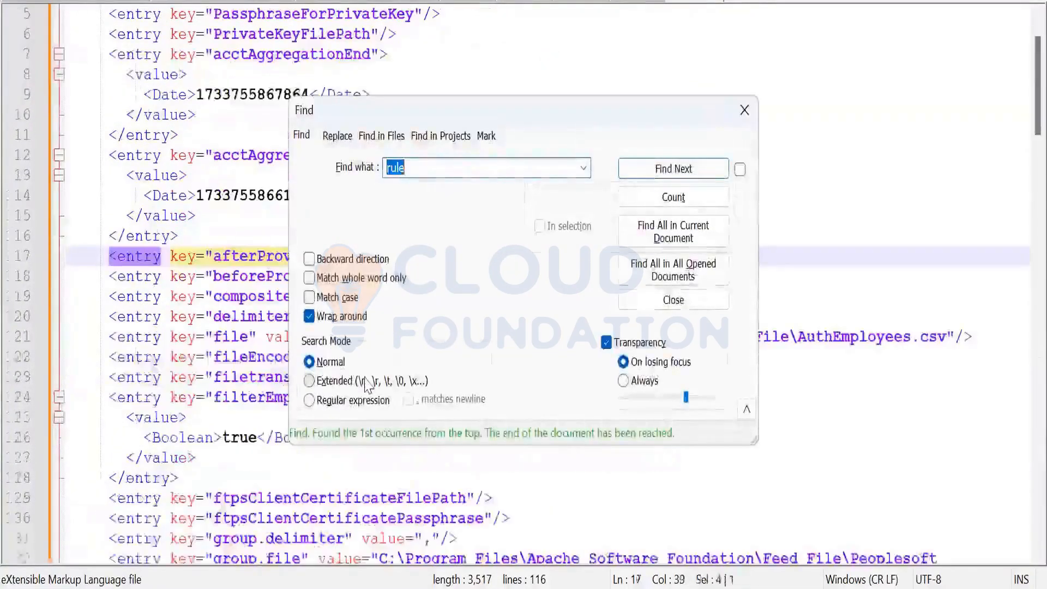
pyautogui.click(655, 240)
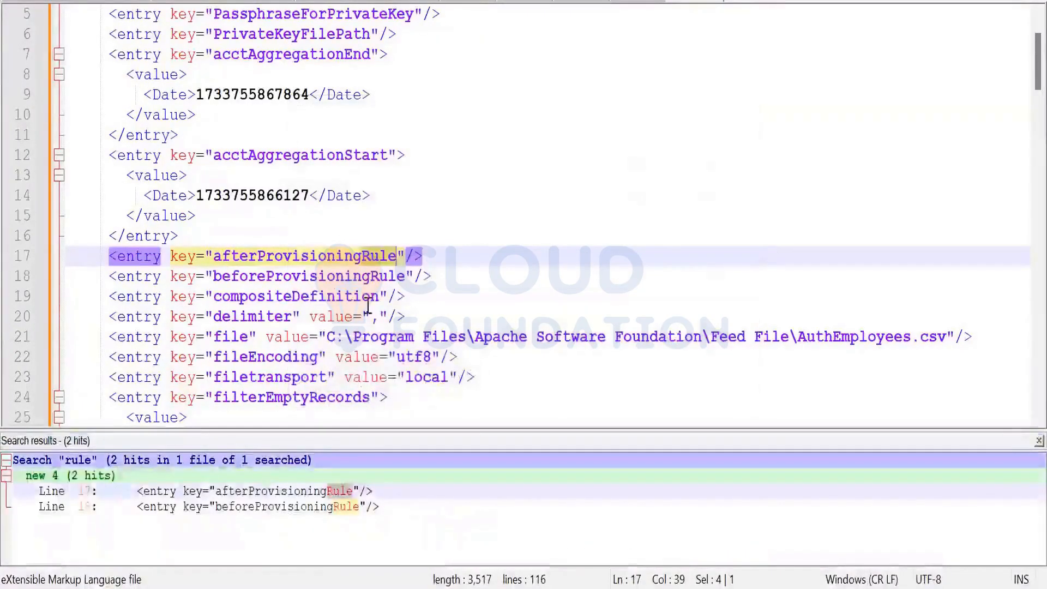
pyautogui.scroll(-1, 340, 286)
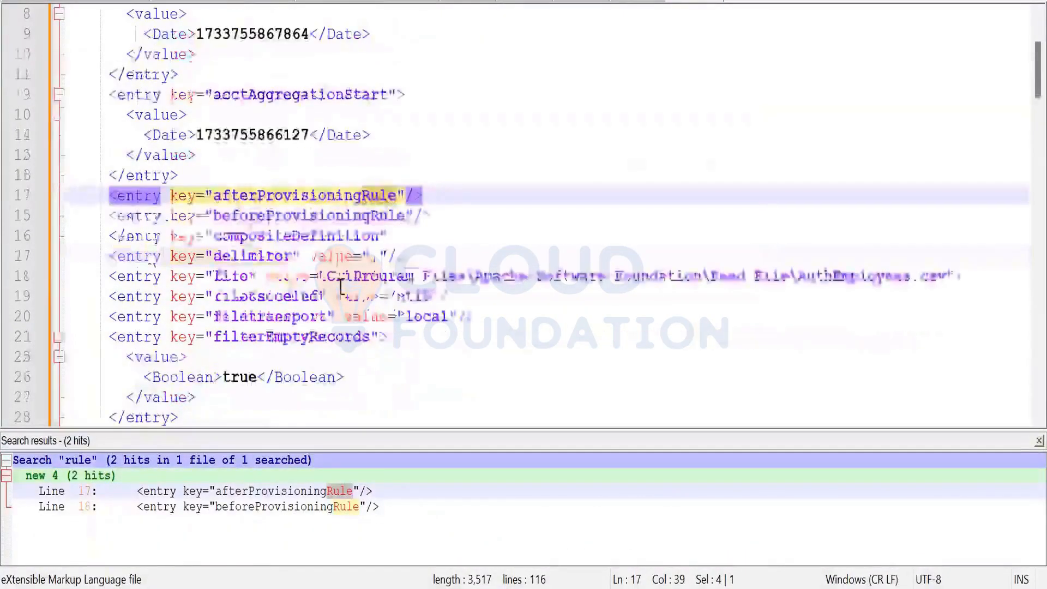
pyautogui.scroll(3, 340, 286)
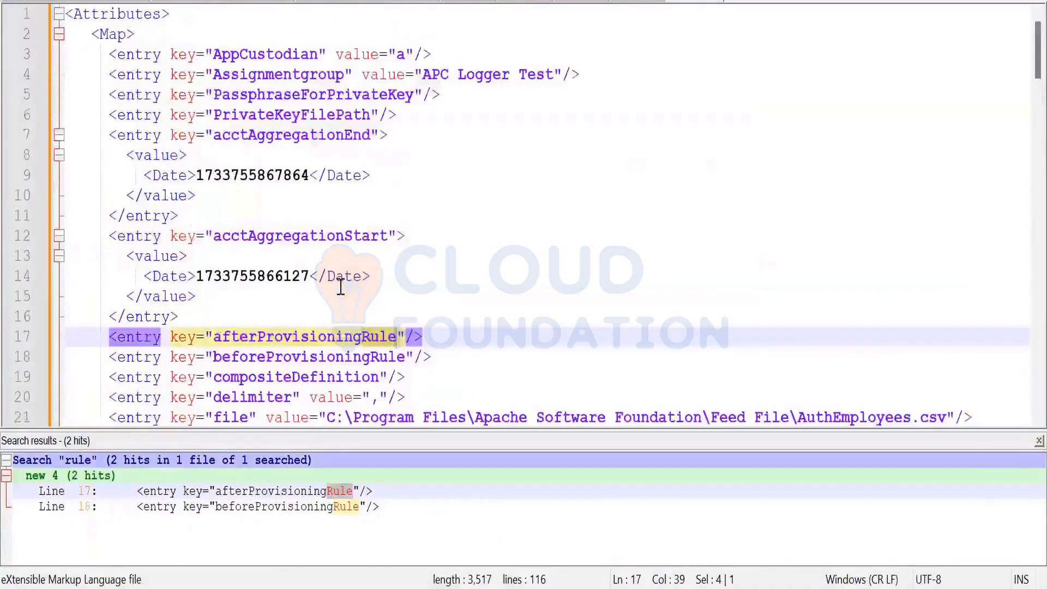
pyautogui.scroll(-2, 340, 285)
pyautogui.scroll(-1, 340, 286)
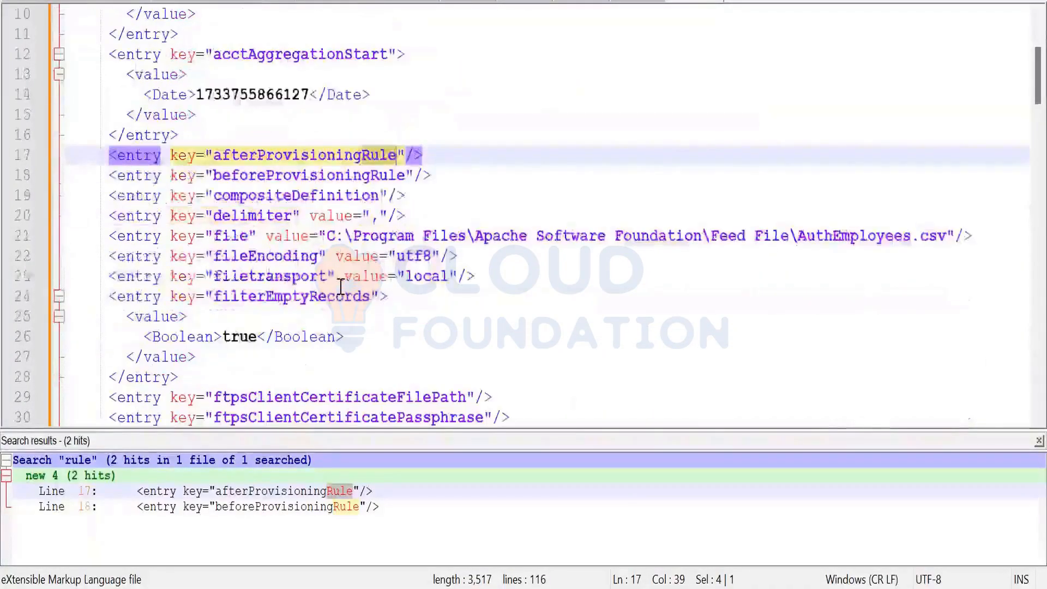
pyautogui.scroll(3, 341, 285)
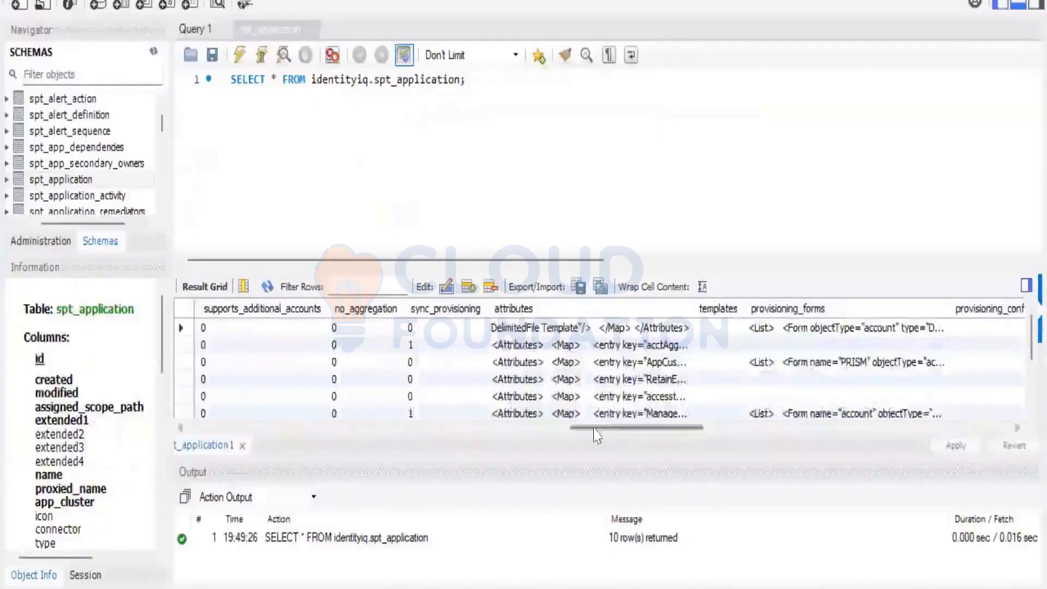
# Select and copy the full attributes value of the PRISM row in the spt_application results
pyautogui.moveTo(602, 428); pyautogui.dragTo(671, 436)
pyautogui.doubleClick(268, 362)
pyautogui.doubleClick(891, 363)
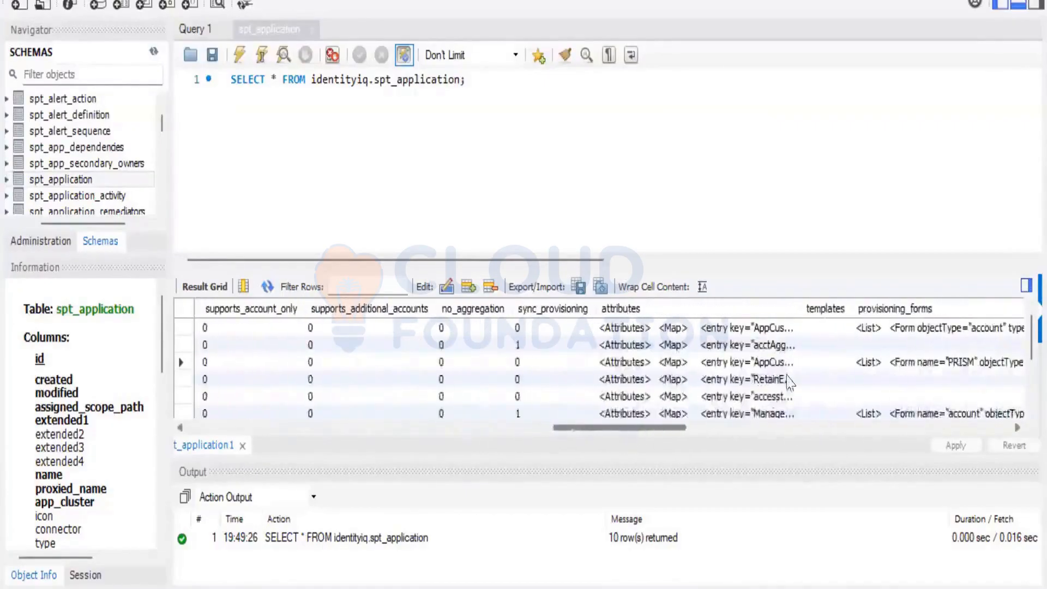
pyautogui.doubleClick(790, 363)
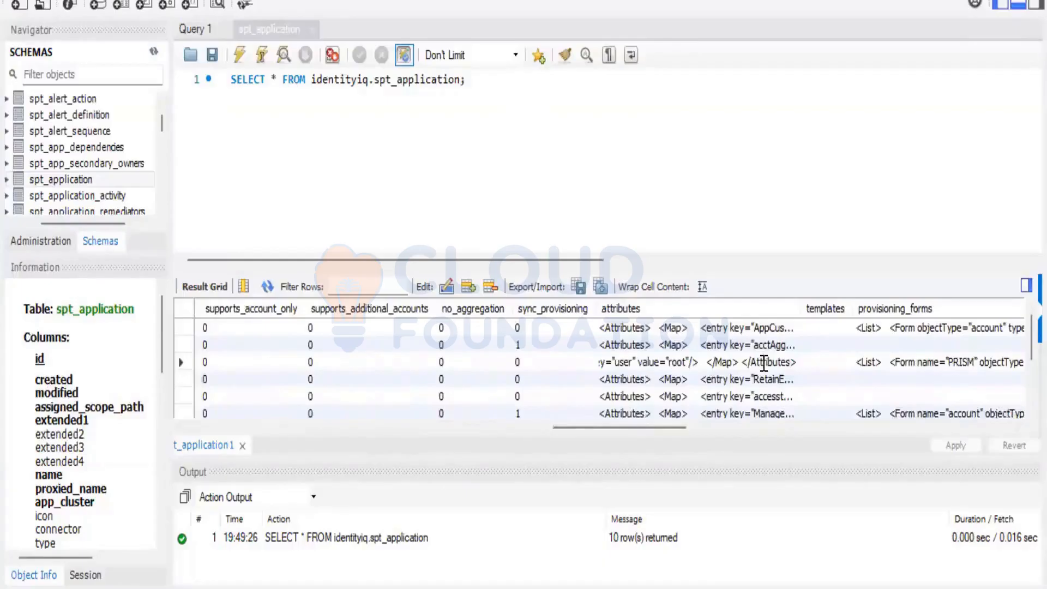
pyautogui.hotkey('ctrl', 'a')
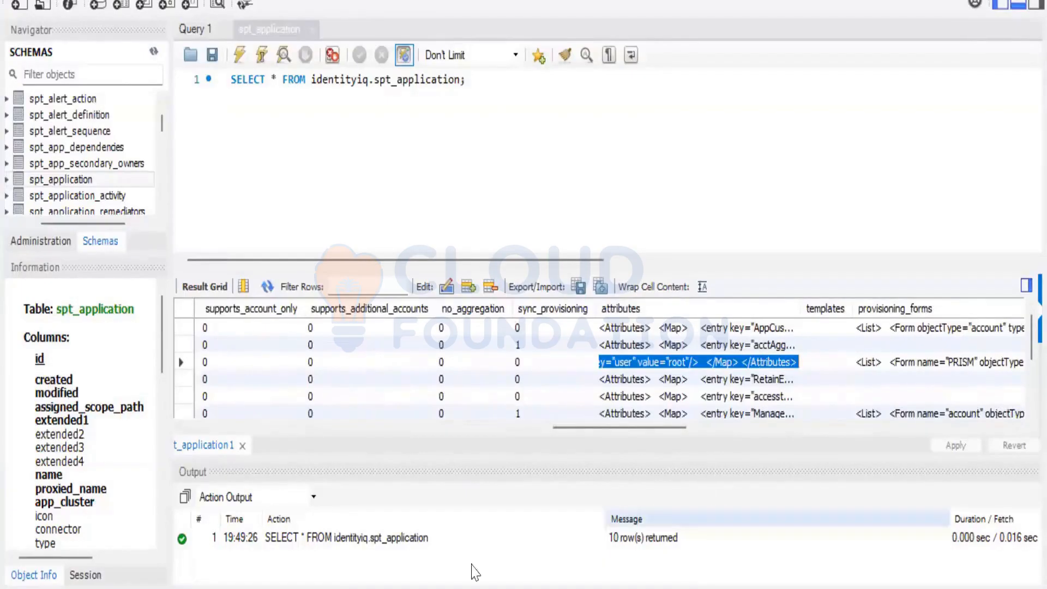
pyautogui.hotkey('alt', 'Tab')
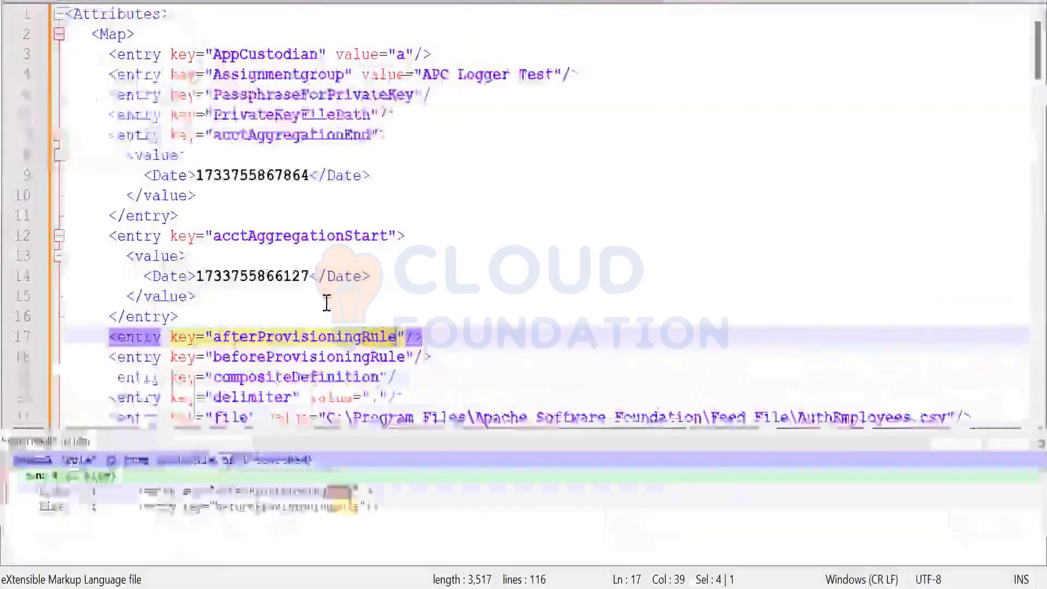
# Replace the old XML in Notepad++ with the pasted PRISM attributes
pyautogui.click(327, 302)
pyautogui.hotkey('ctrl', 'a')
pyautogui.press('BackSpace')
pyautogui.hotkey('ctrl', 'v')
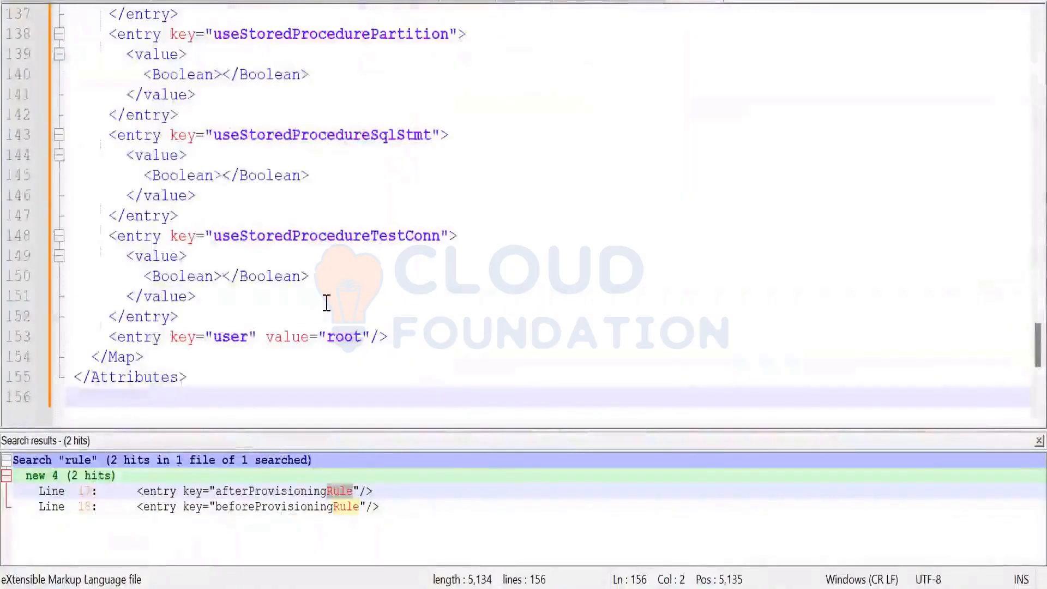
# Find all 'rule' occurrences and jump to the provisionRule entry on line 107
pyautogui.click(306, 278)
pyautogui.hotkey('ctrl', 'f')
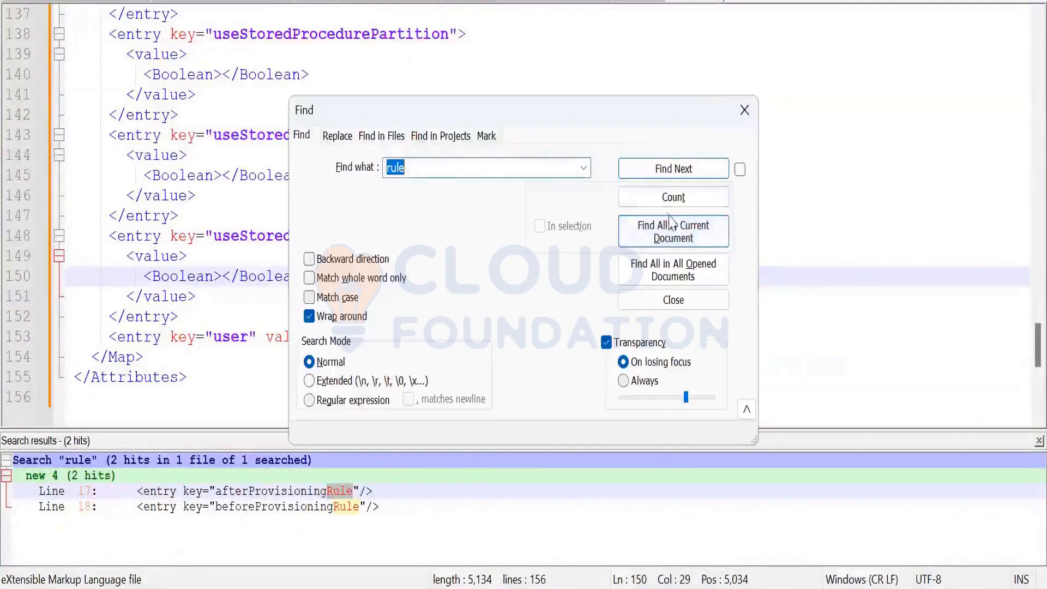
pyautogui.click(671, 240)
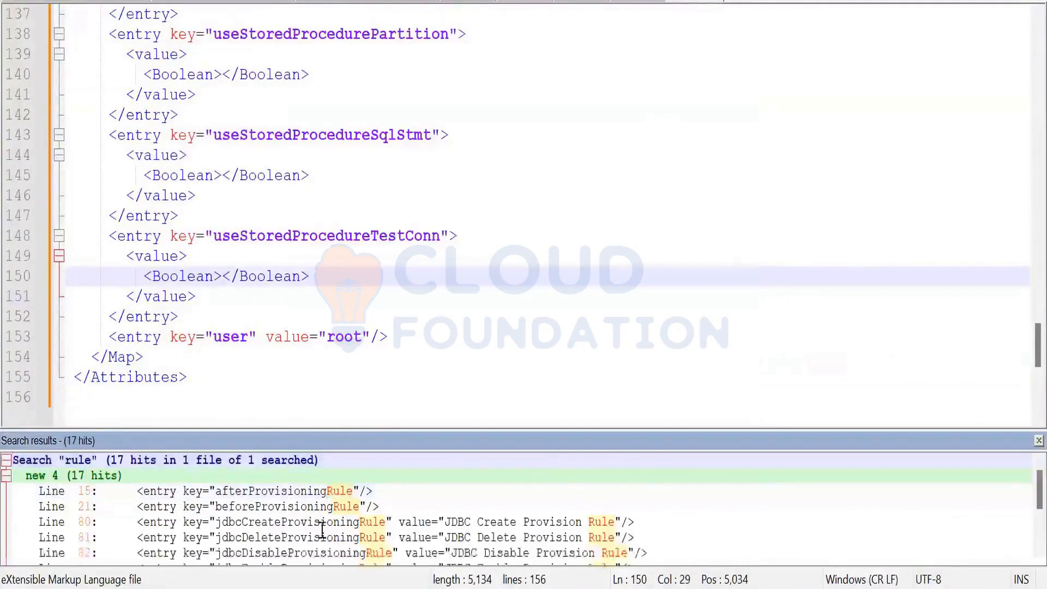
pyautogui.scroll(-4, 434, 522)
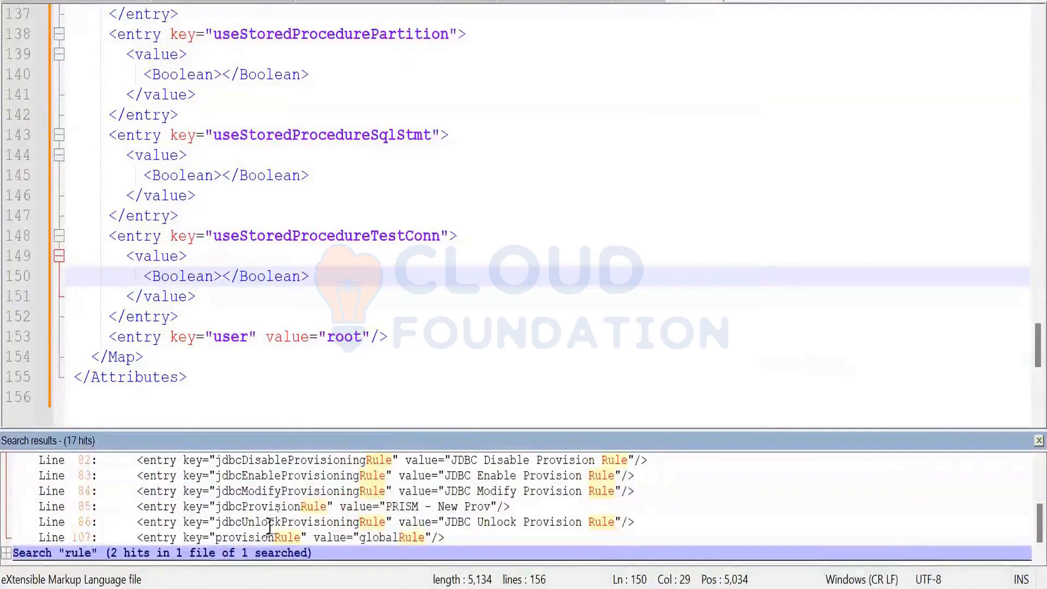
pyautogui.doubleClick(269, 536)
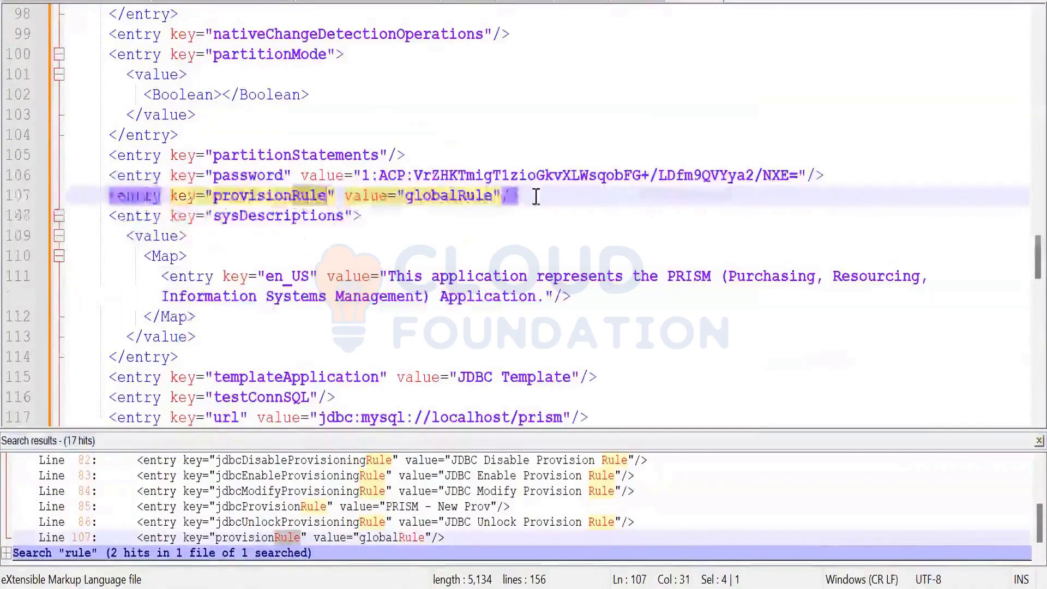
# Inspect the jdbcProvisionRule value 'PRISM - New Prov' on line 85, then close the document
pyautogui.moveTo(536, 197); pyautogui.dragTo(109, 196)
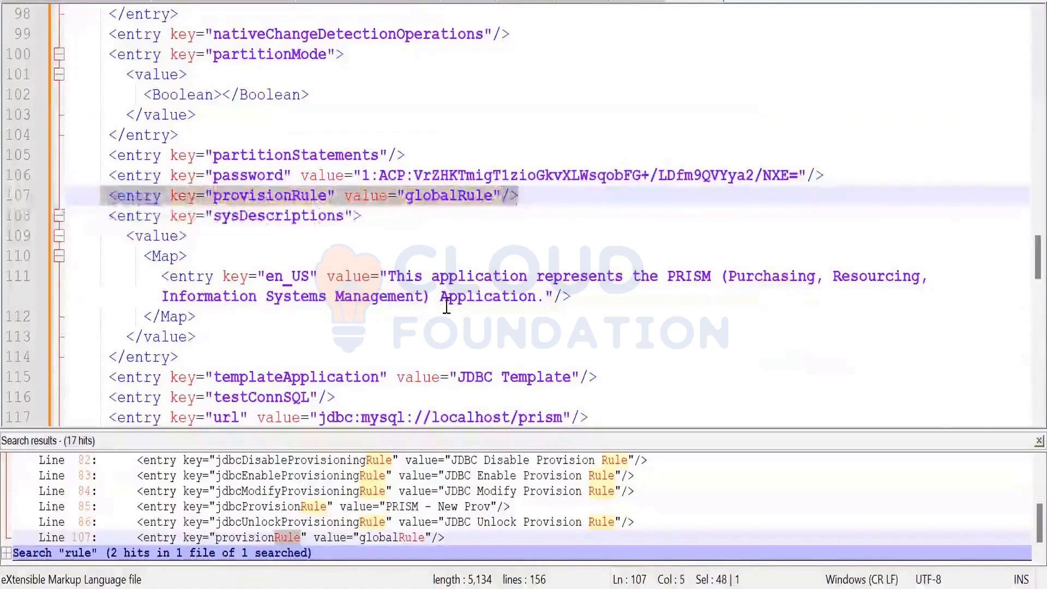
pyautogui.doubleClick(519, 522)
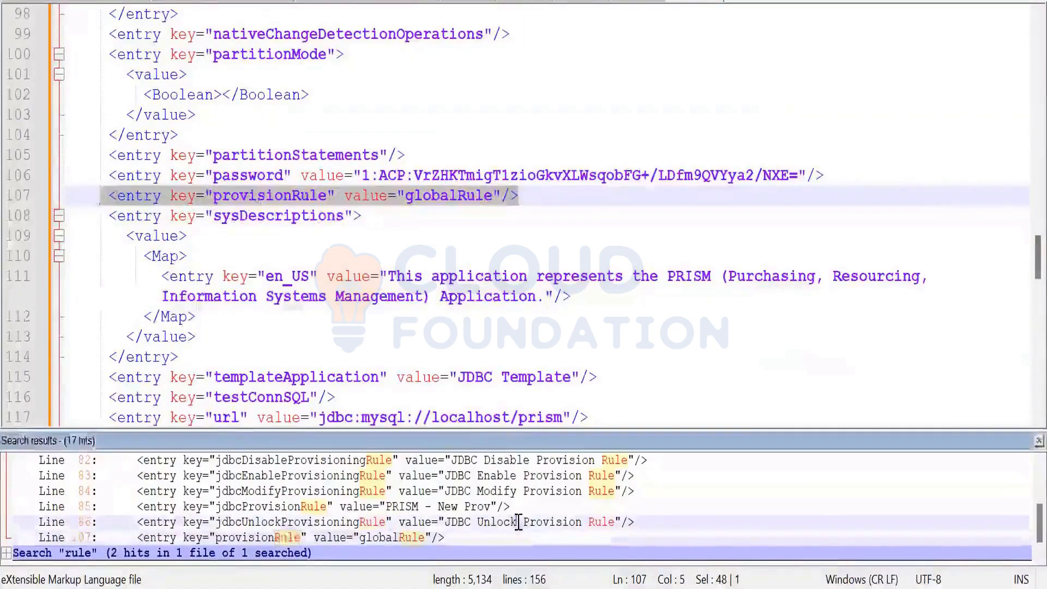
pyautogui.doubleClick(480, 507)
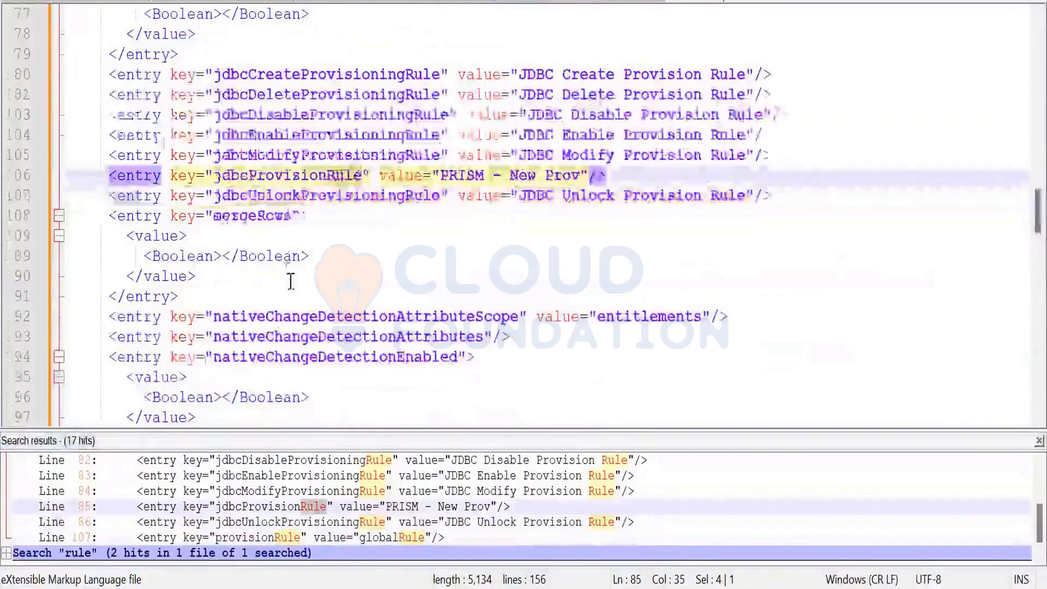
pyautogui.moveTo(614, 175); pyautogui.dragTo(90, 175)
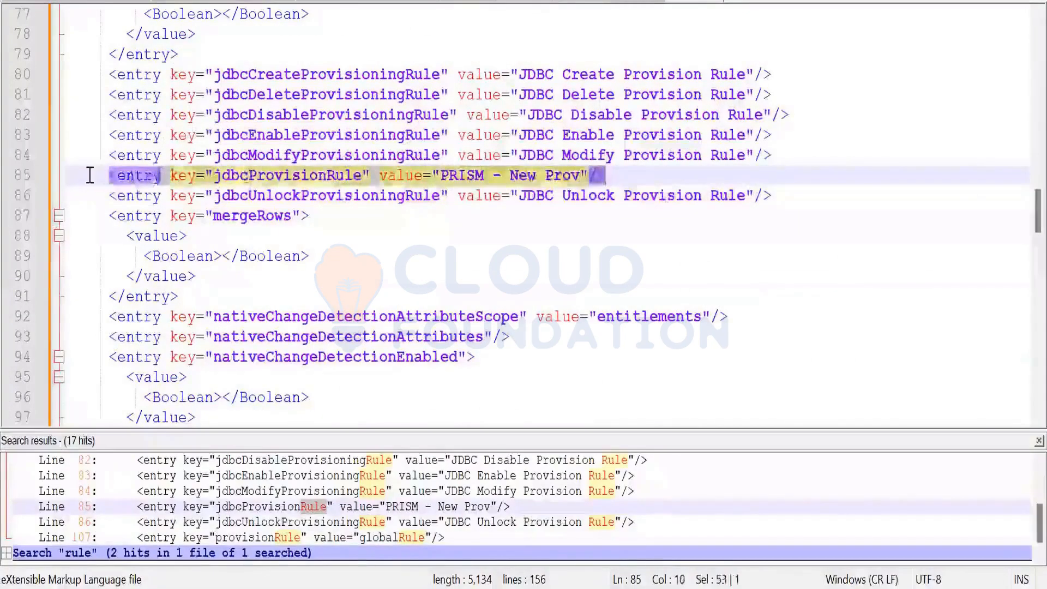
pyautogui.click(354, 191)
pyautogui.moveTo(382, 175); pyautogui.dragTo(588, 176)
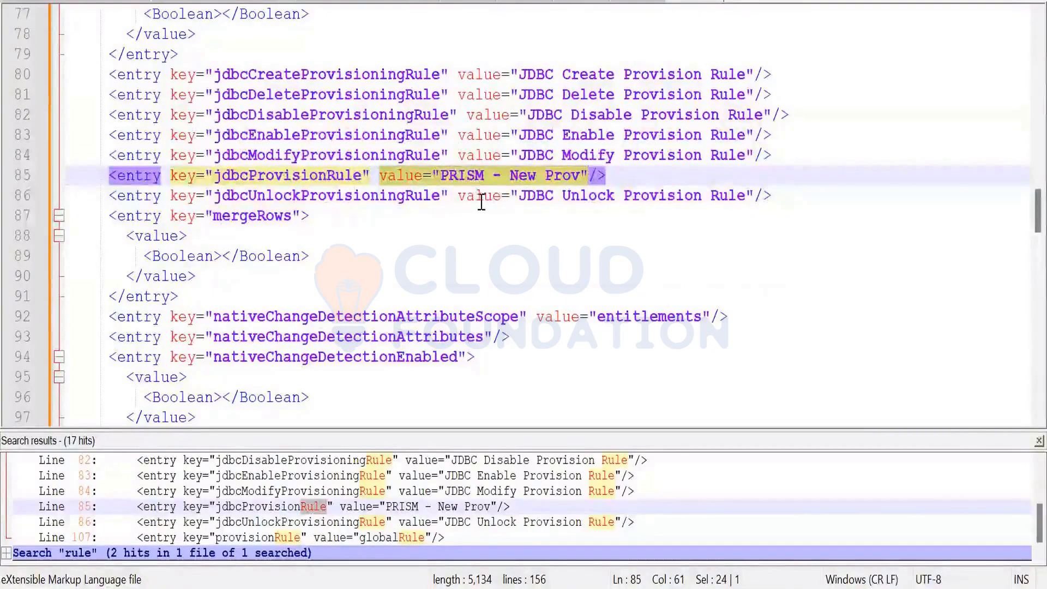
pyautogui.click(369, 175)
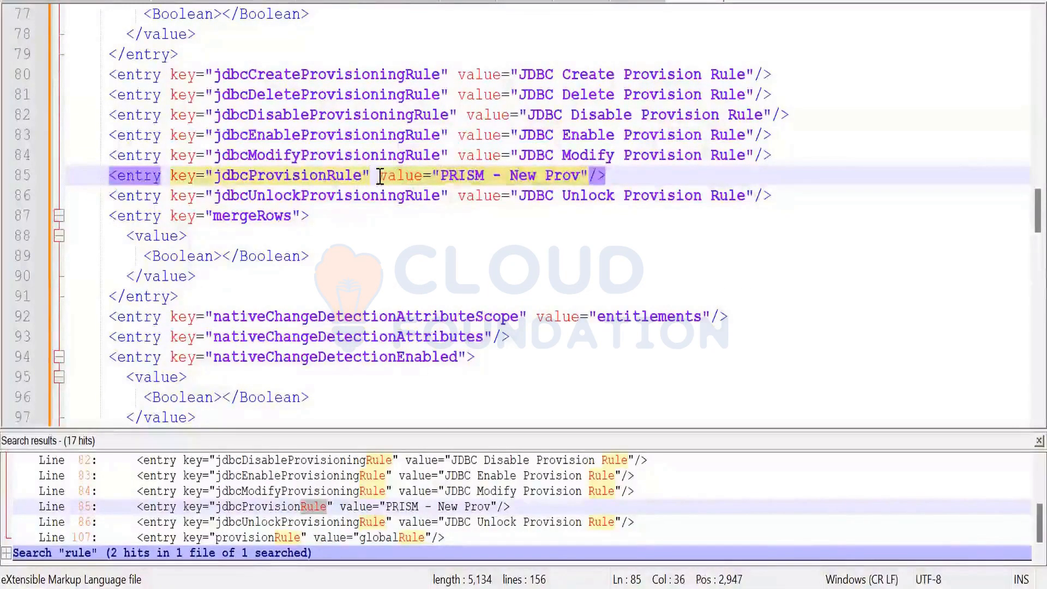
pyautogui.moveTo(380, 175); pyautogui.dragTo(587, 175)
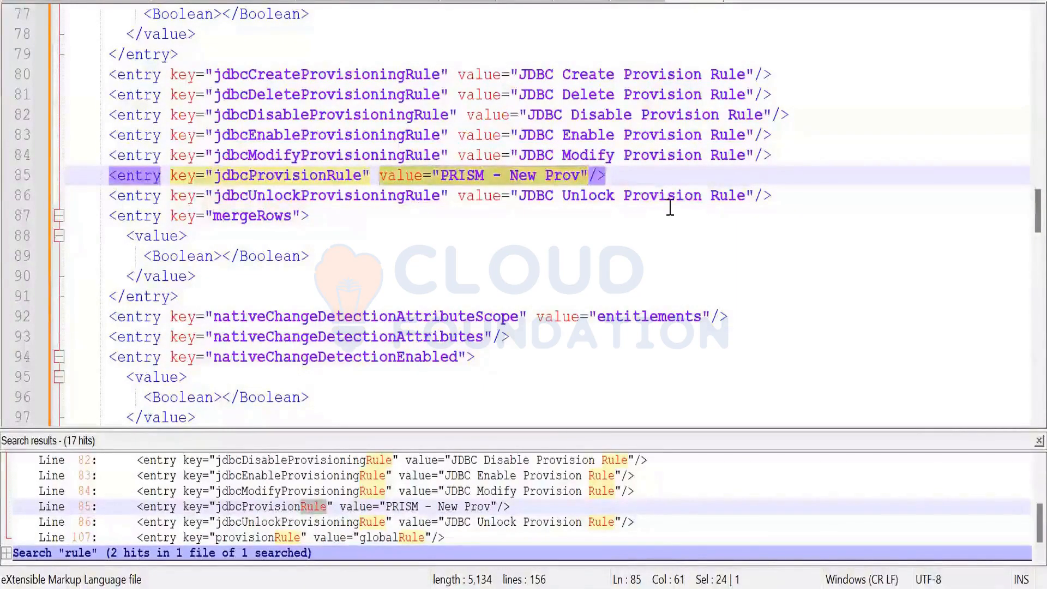
pyautogui.hotkey('ctrl', 'w')
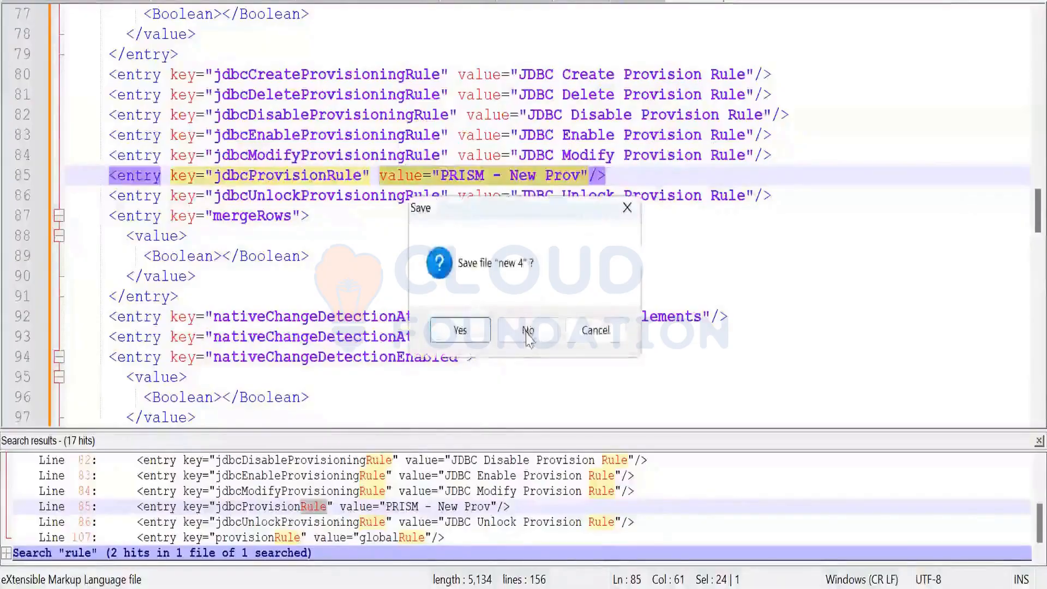
# Discard the unsaved XML and return to the MySQL Workbench schema list
pyautogui.click(521, 330)
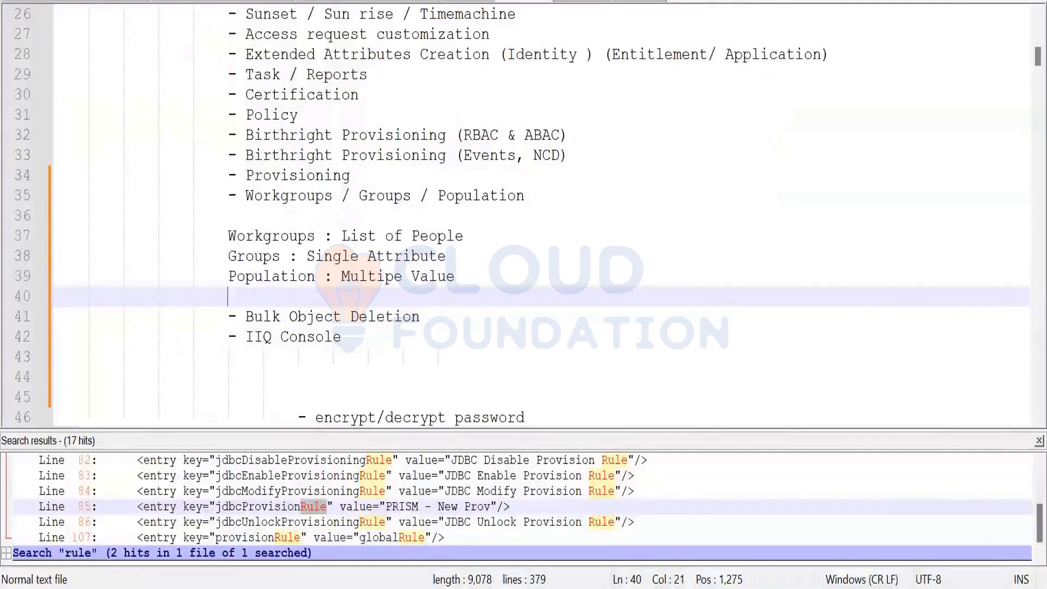
pyautogui.hotkey('alt', 'Tab')
pyautogui.scroll(2, 97, 187)
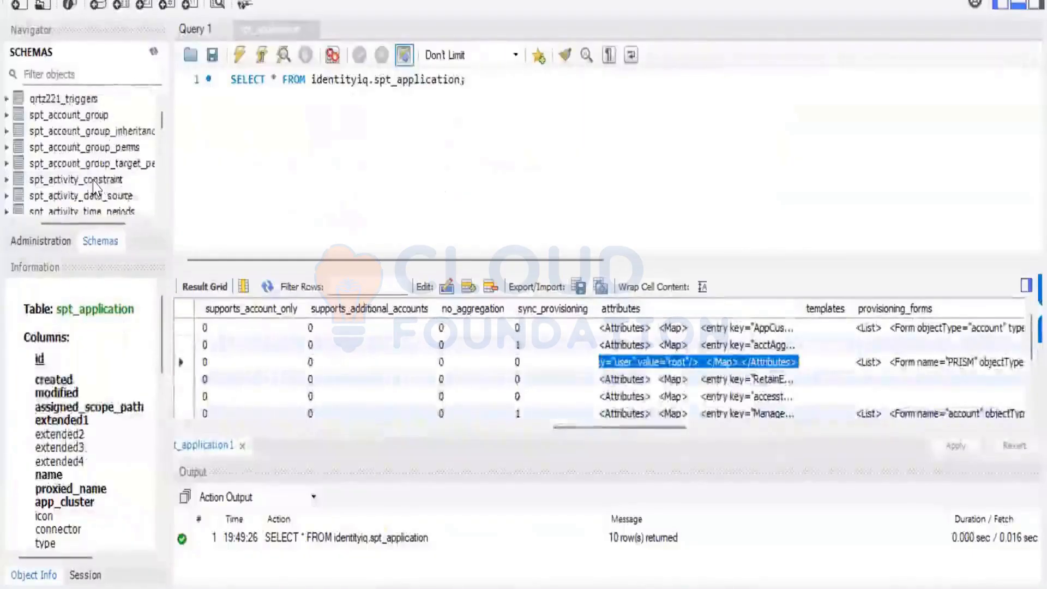
pyautogui.scroll(-5, 87, 180)
pyautogui.scroll(-4, 76, 174)
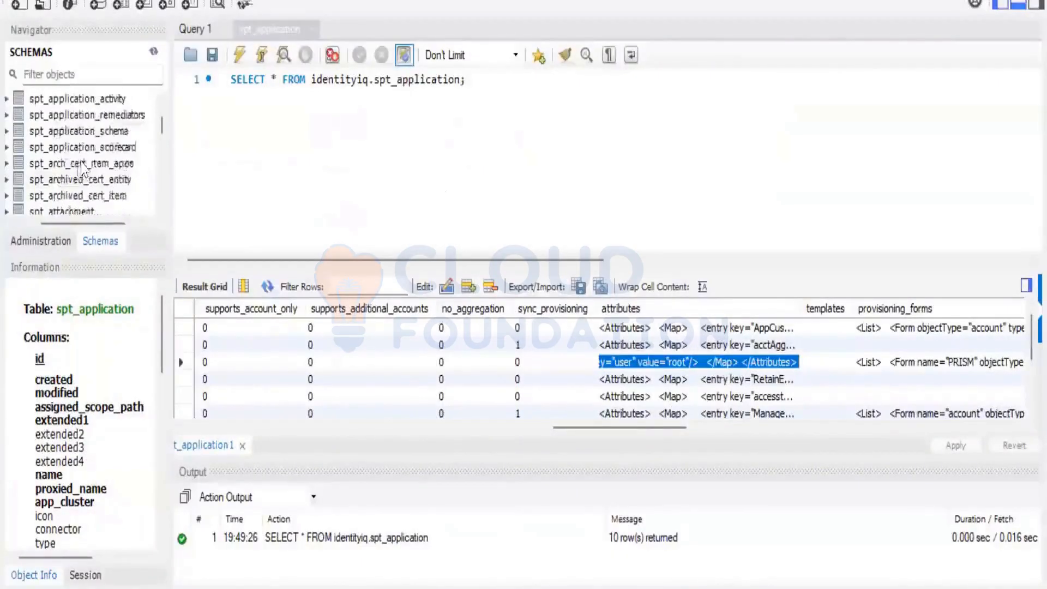
# Check the spt_audit_config and spt_audit_event columns, then switch to the Notepad++ notes
pyautogui.click(77, 132)
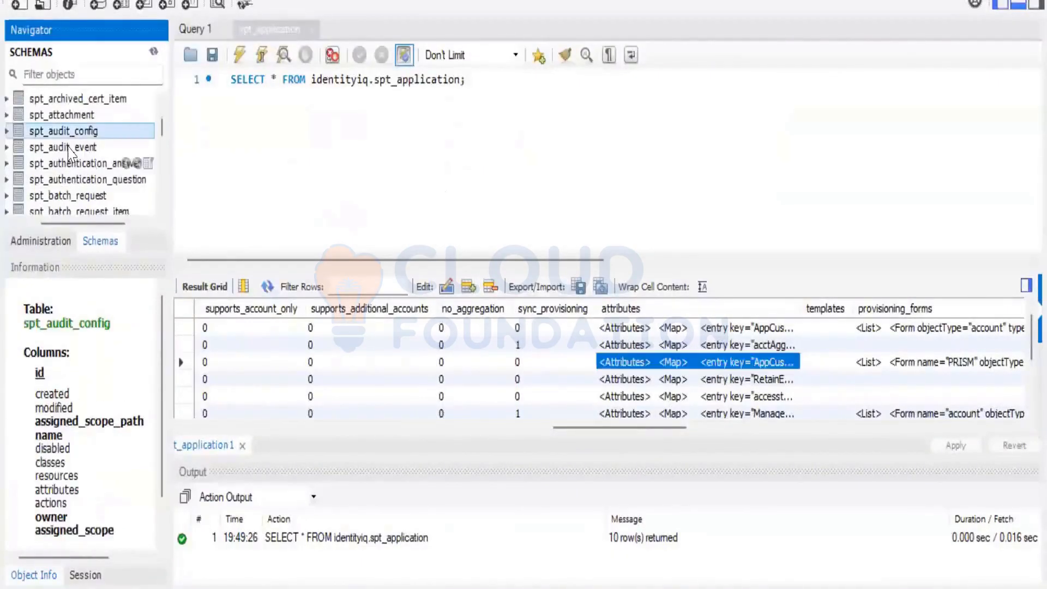
pyautogui.click(66, 152)
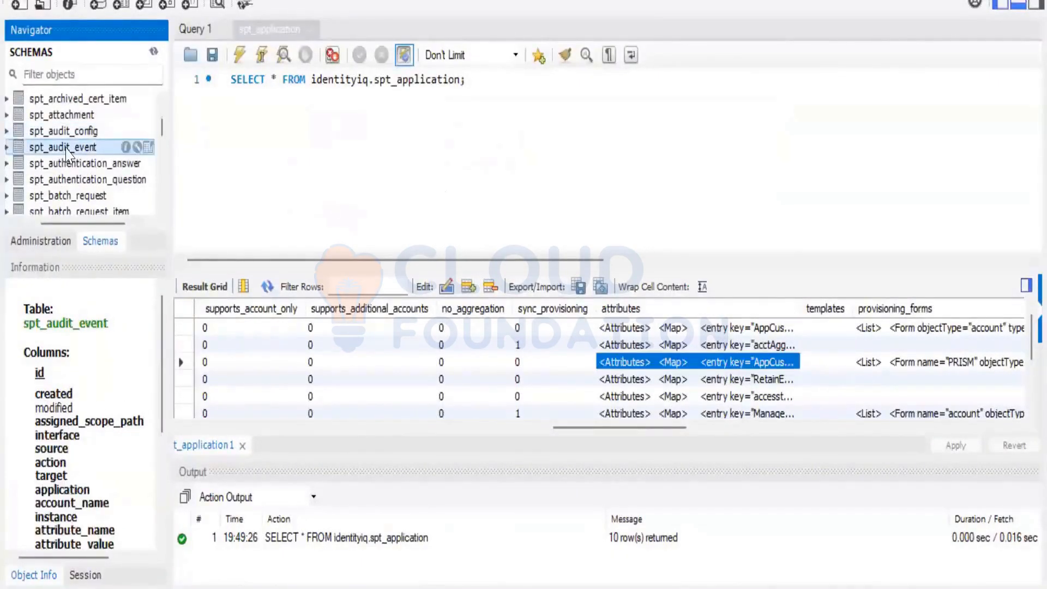
pyautogui.press('Up')
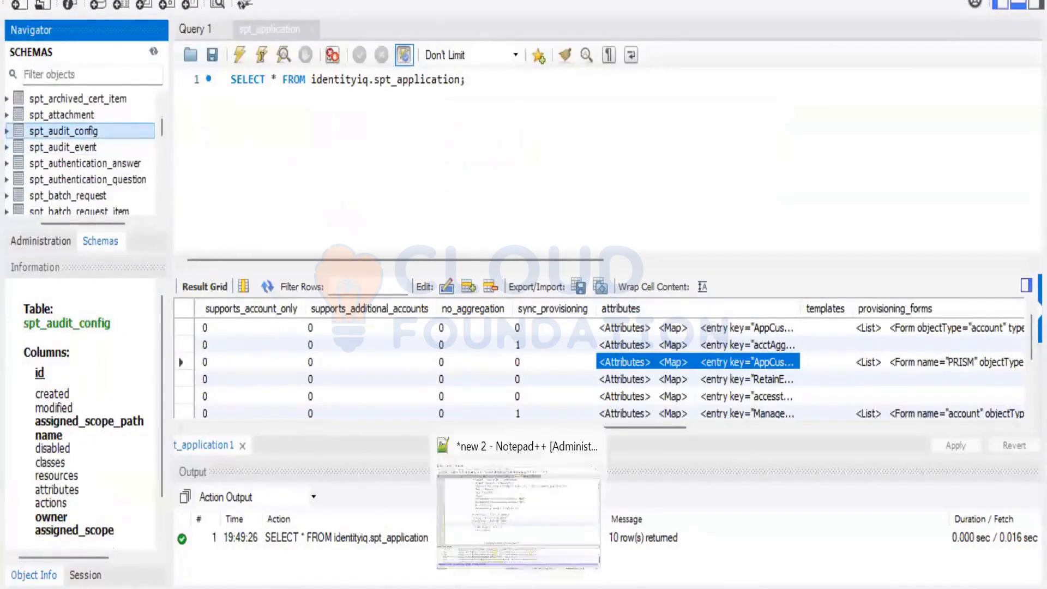
pyautogui.click(519, 588)
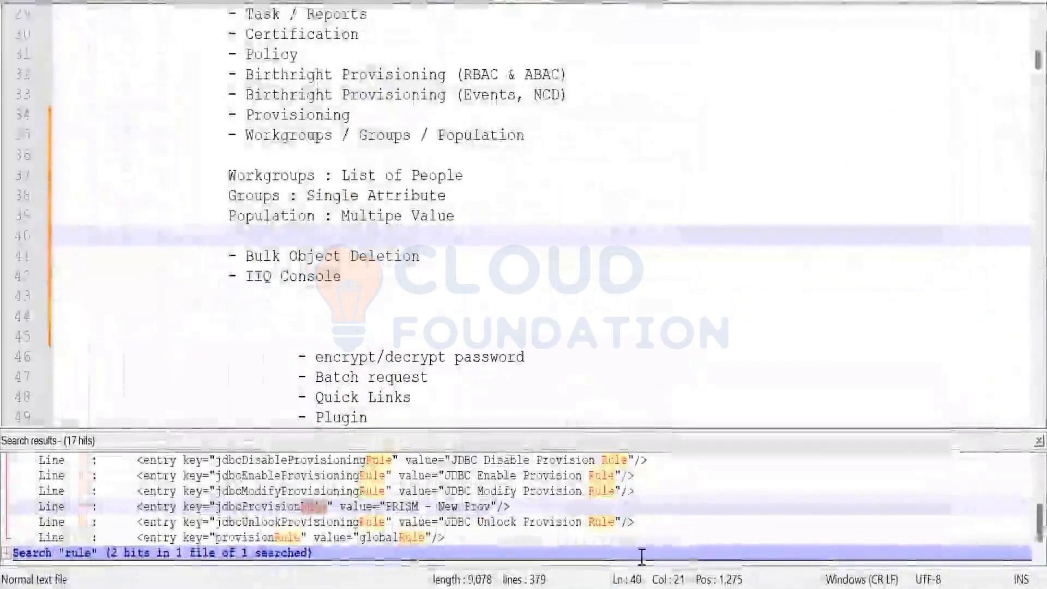
# Bring up the IIQ Console and select the 1:ACP encrypted string output
pyautogui.click(644, 588)
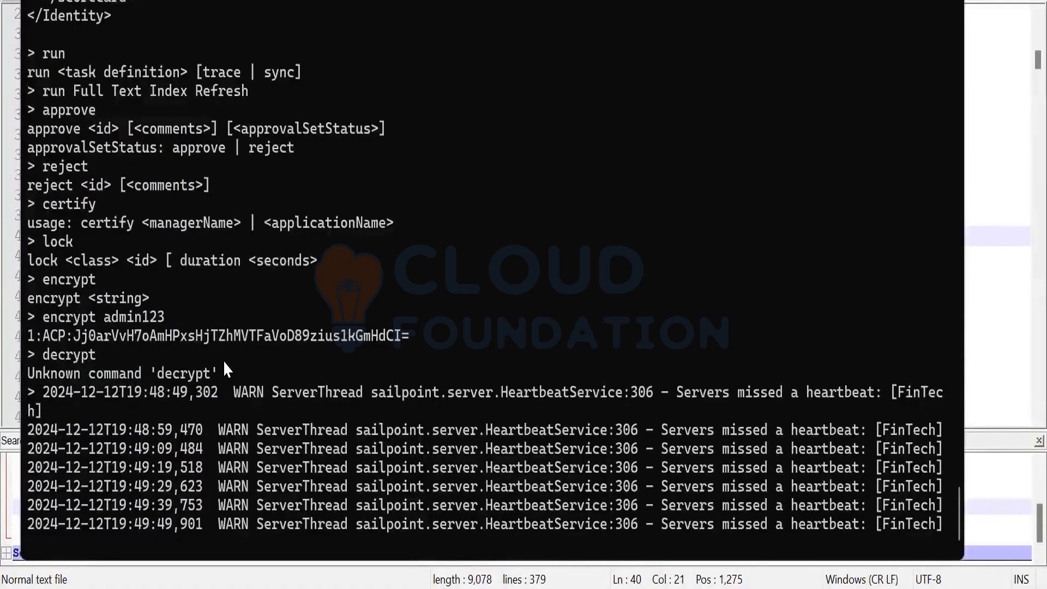
pyautogui.moveTo(401, 337); pyautogui.dragTo(27, 335)
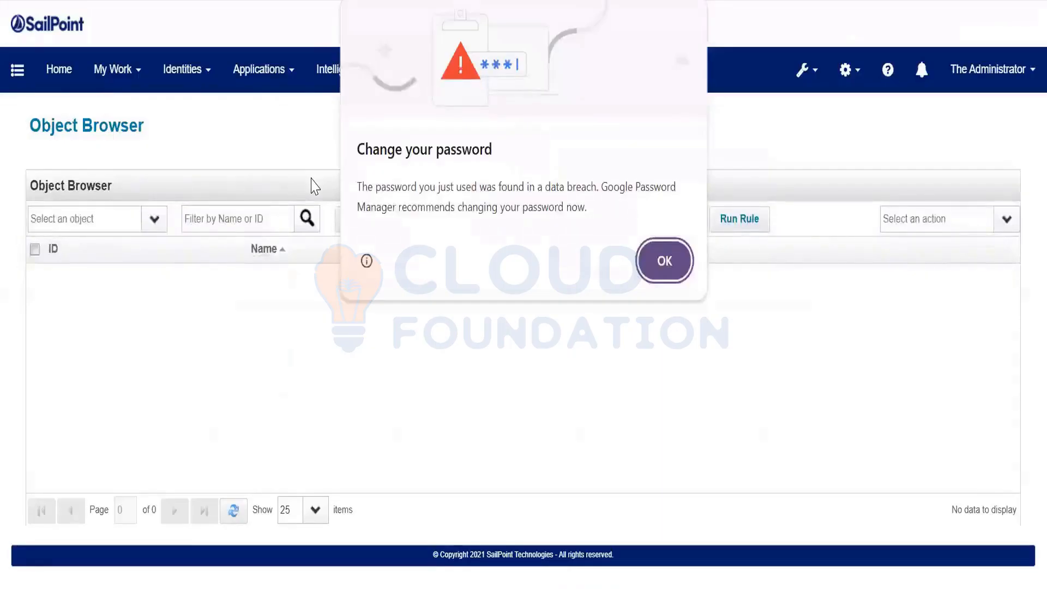
# Dismiss the password breach warning and start a new object, typing '<x' in the editor
pyautogui.click(665, 261)
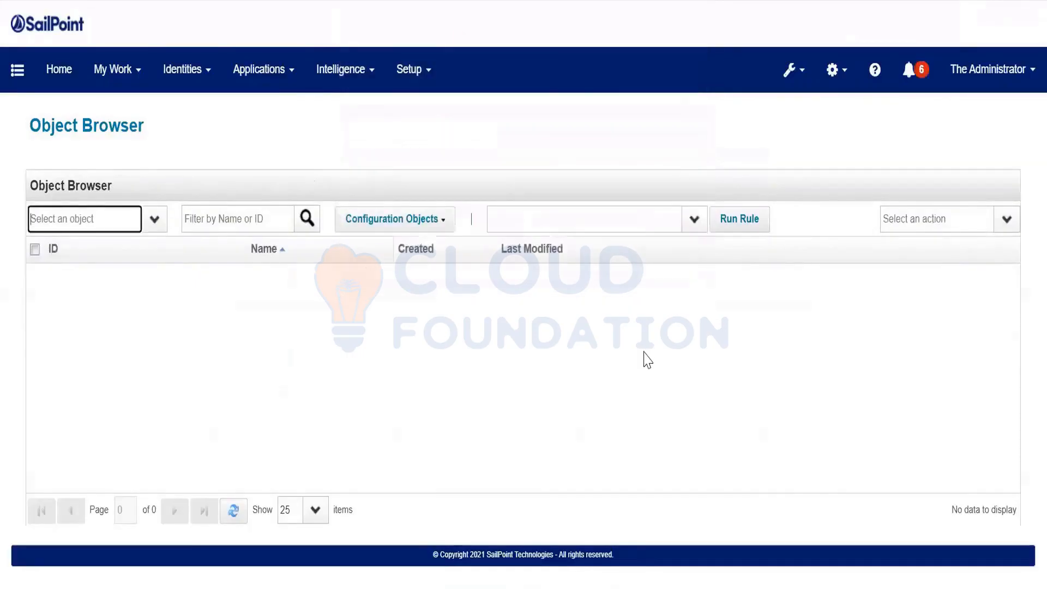
pyautogui.click(1007, 219)
pyautogui.click(961, 242)
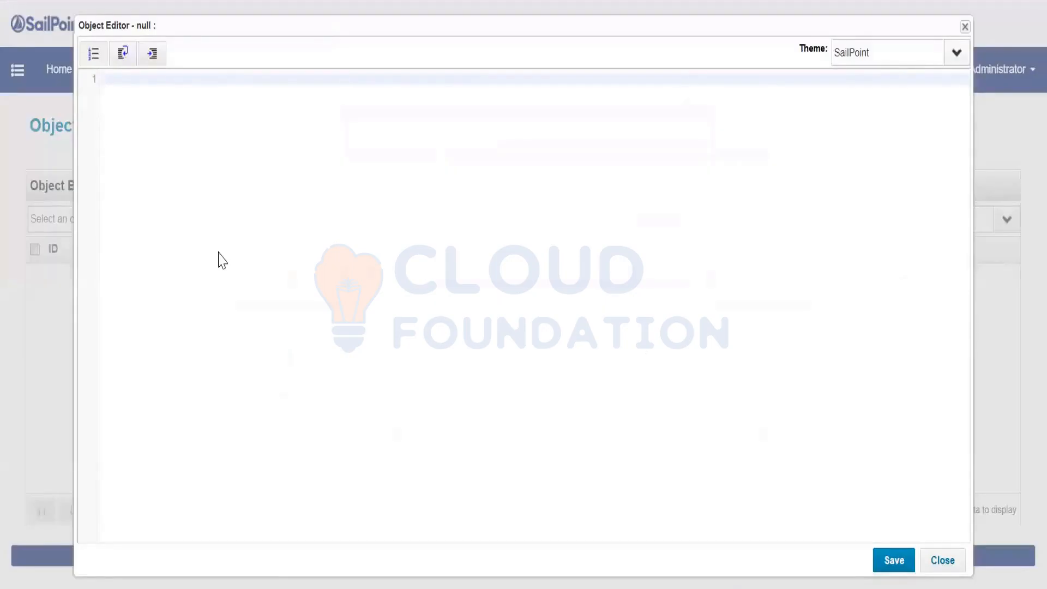
pyautogui.write('<xml')
# Close the empty editor and list all Rule objects in the Object Browser
pyautogui.click(942, 560)
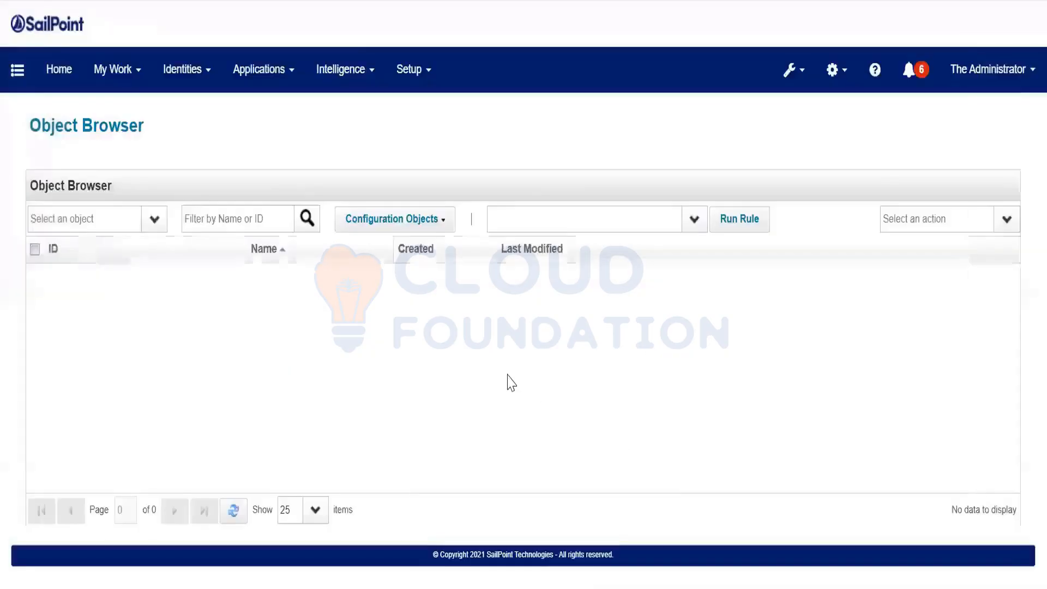
pyautogui.click(134, 216)
pyautogui.write('Rule')
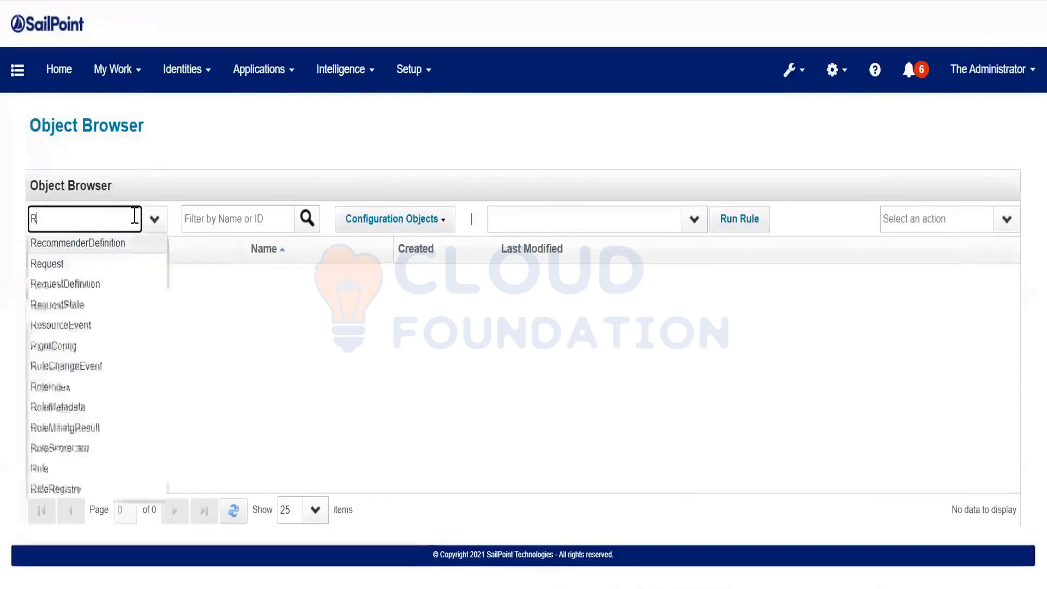
pyautogui.press('Tab')
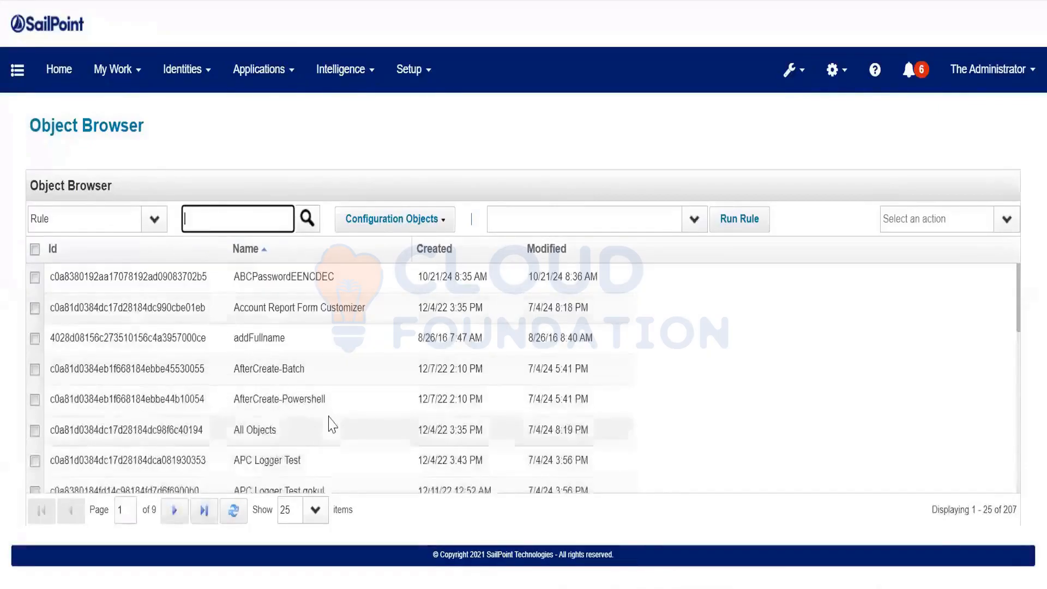
pyautogui.scroll(-5, 333, 423)
pyautogui.scroll(5, 415, 295)
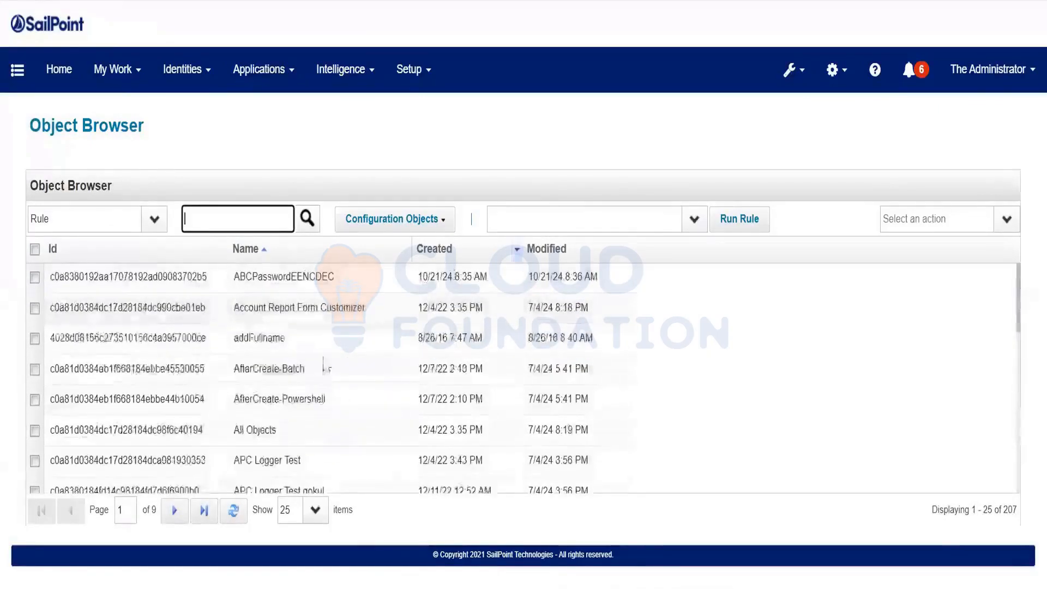
pyautogui.scroll(-5, 316, 367)
# Look over CEFTransformRule, then copy all of the Check Identity rule's code
pyautogui.click(293, 394)
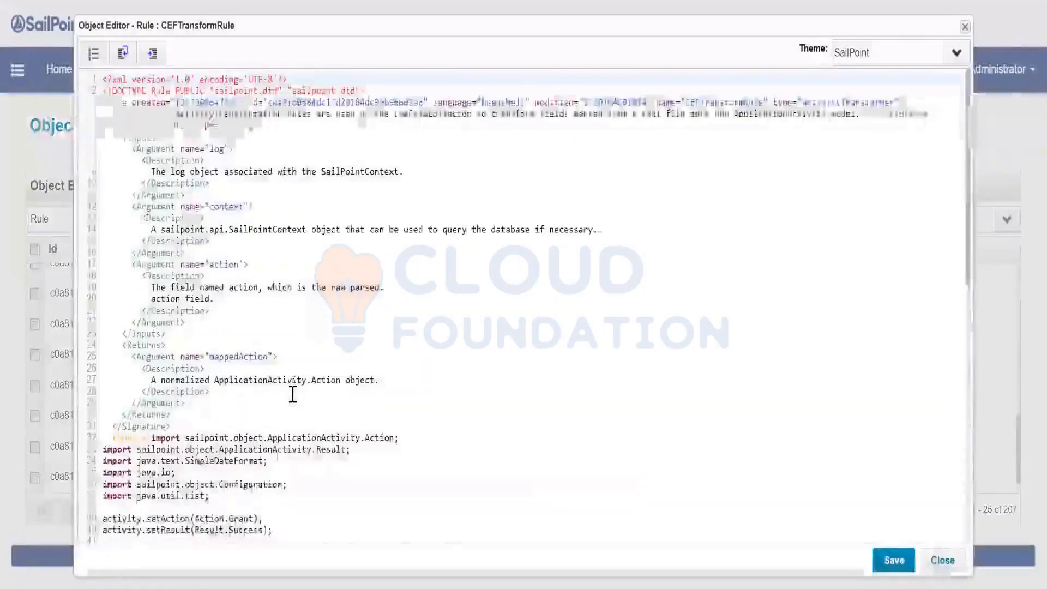
pyautogui.scroll(-8, 293, 393)
pyautogui.scroll(9, 293, 394)
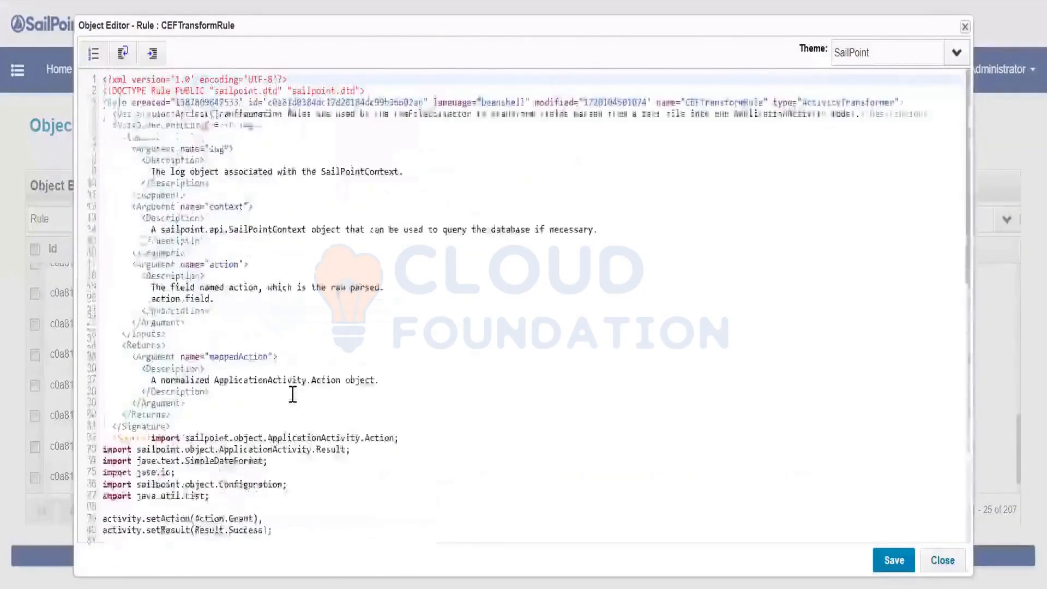
pyautogui.scroll(-10, 292, 394)
pyautogui.click(943, 560)
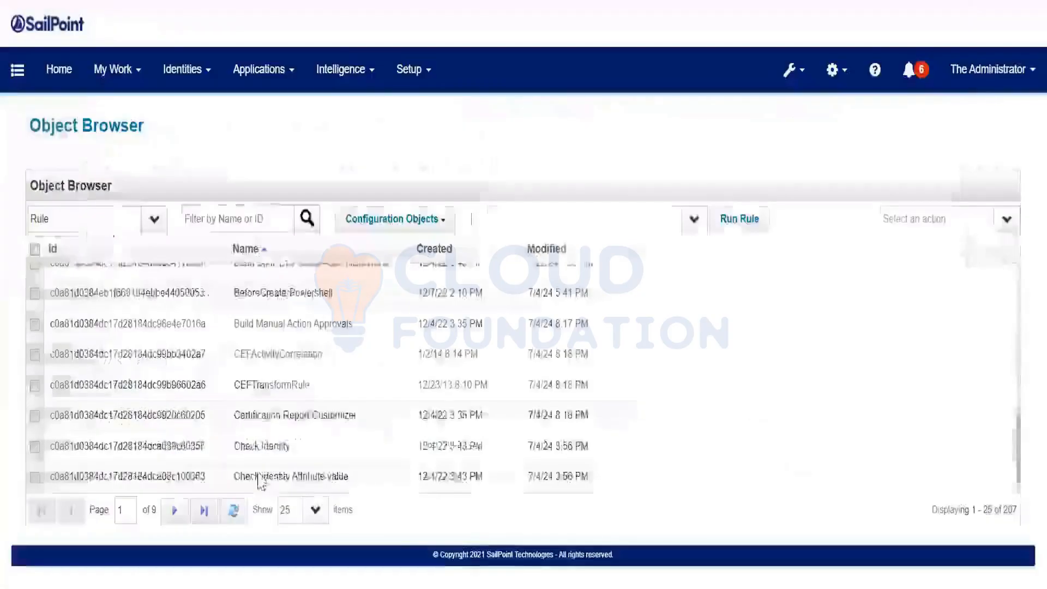
pyautogui.click(304, 412)
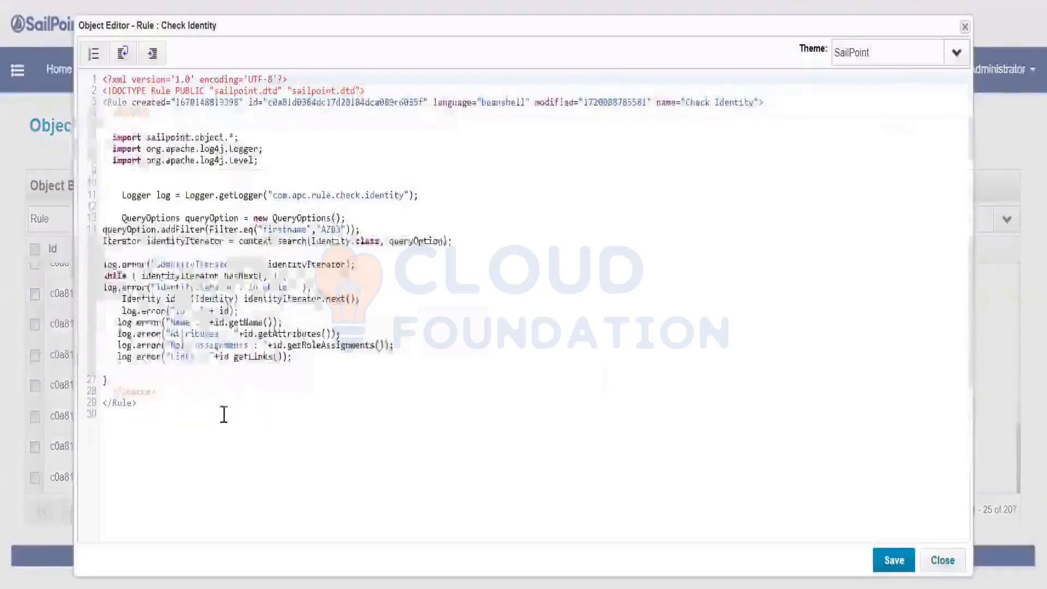
pyautogui.hotkey('ctrl', 'a')
pyautogui.hotkey('ctrl', 'c')
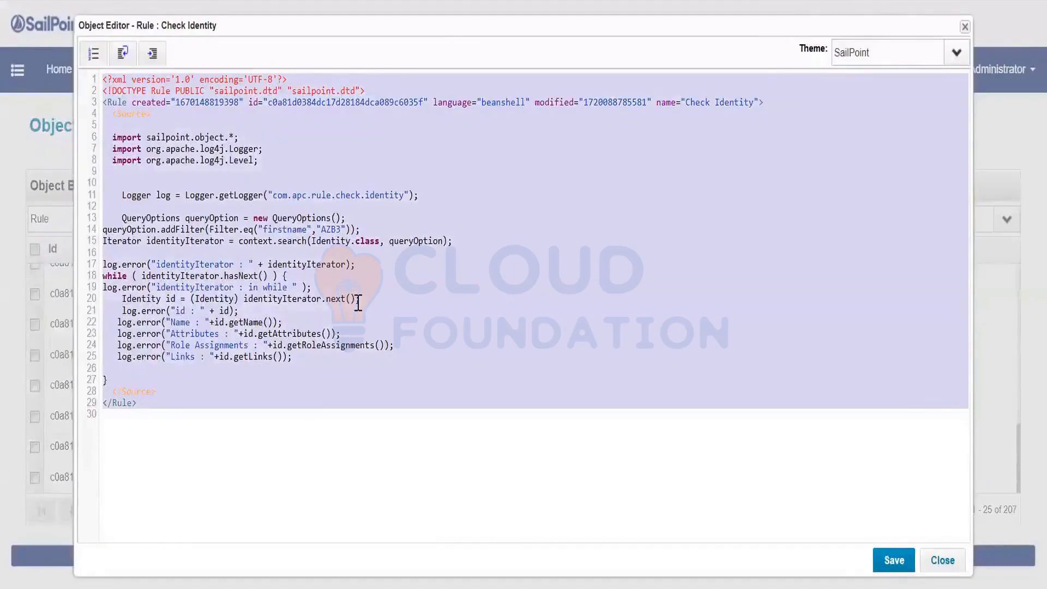
pyautogui.click(942, 560)
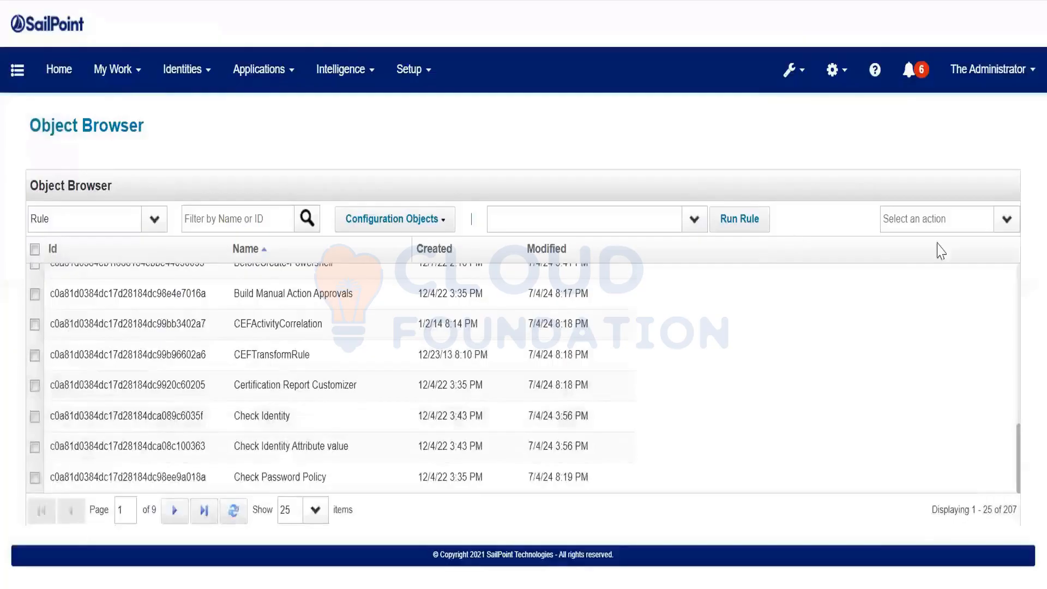
pyautogui.click(1007, 220)
# Start a new Rule from the pasted Check Identity code and delete body lines 7–26
pyautogui.click(995, 241)
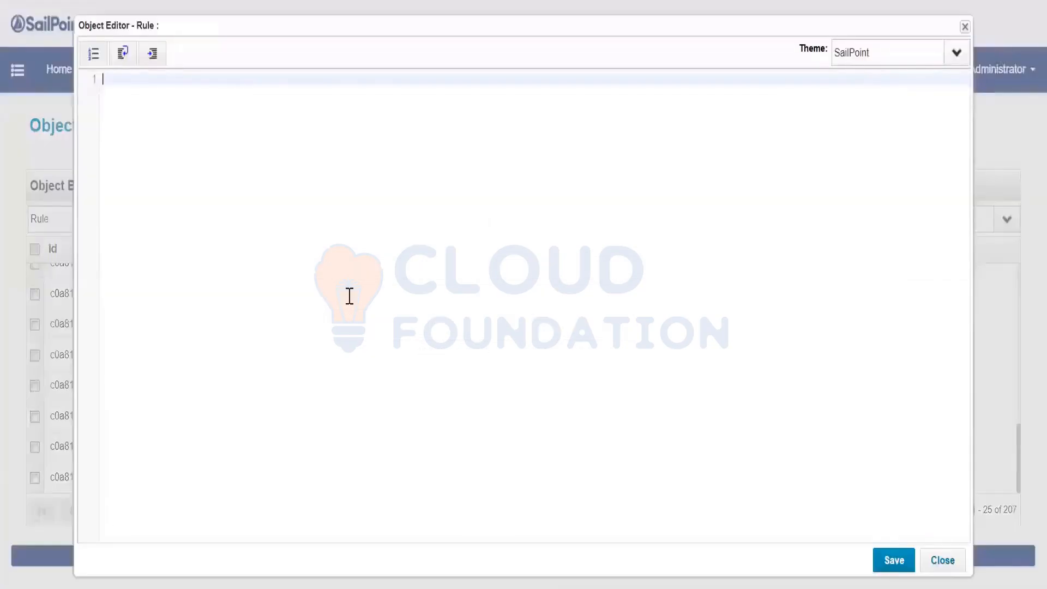
pyautogui.hotkey('ctrl', 'v')
pyautogui.moveTo(111, 148); pyautogui.dragTo(307, 374)
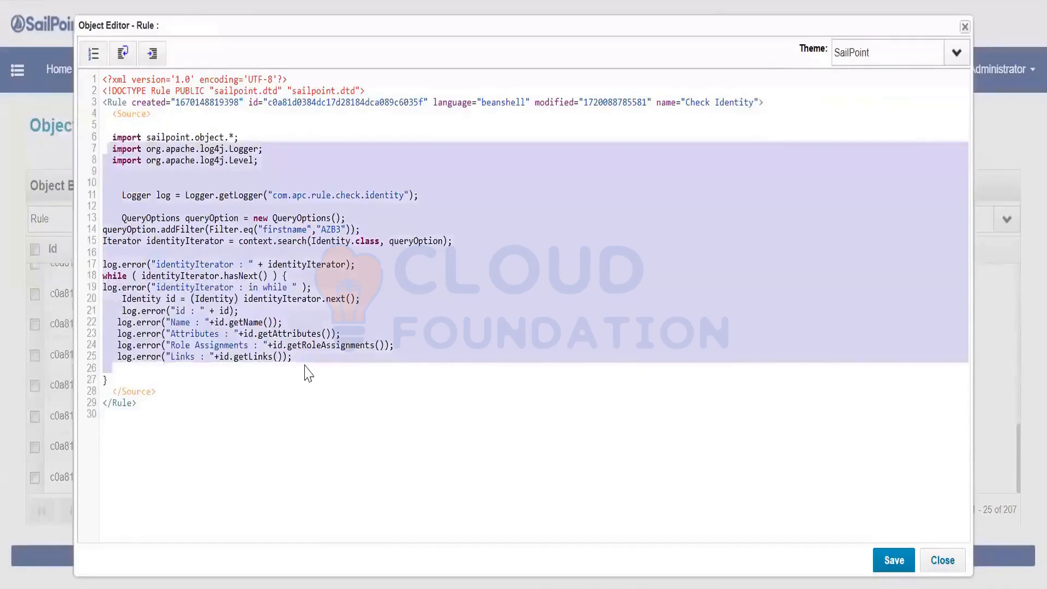
pyautogui.press('BackSpace')
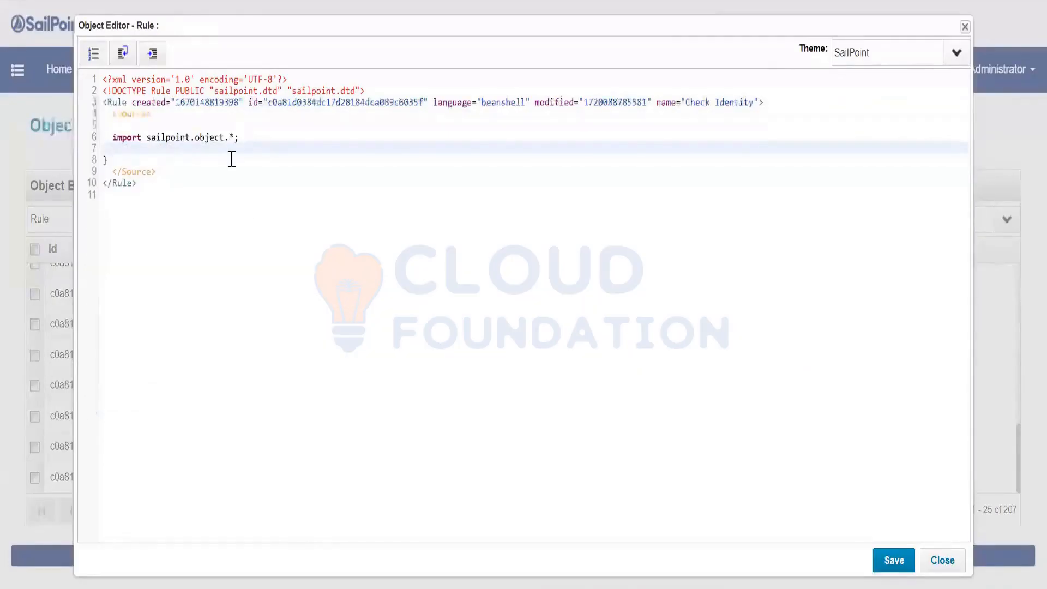
# Clear the created, id and modified values on line 3
pyautogui.doubleClick(190, 102)
pyautogui.press('BackSpace')
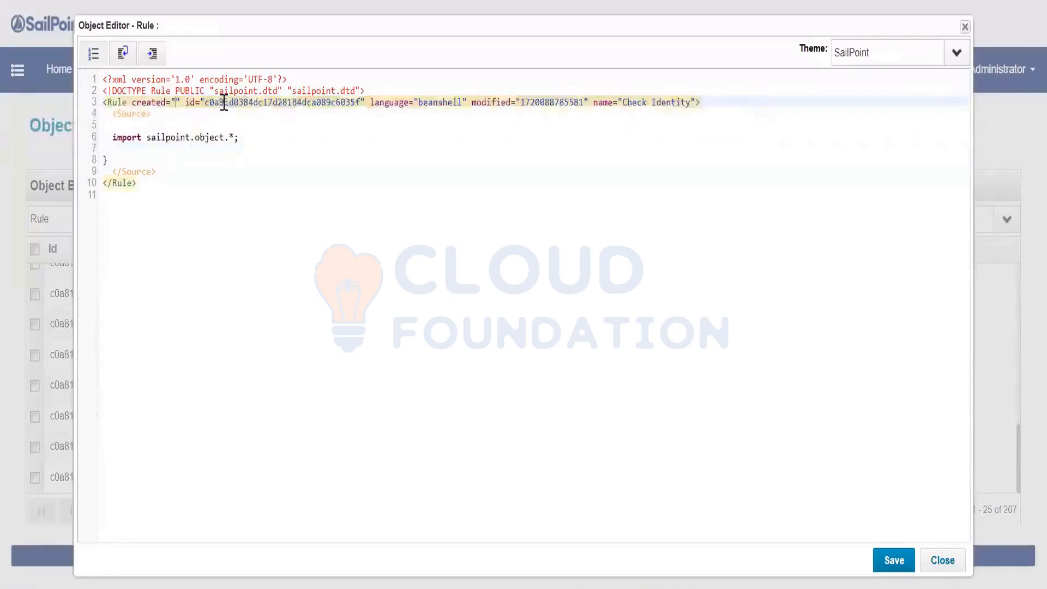
pyautogui.doubleClick(262, 103)
pyautogui.press('BackSpace')
pyautogui.doubleClick(395, 103)
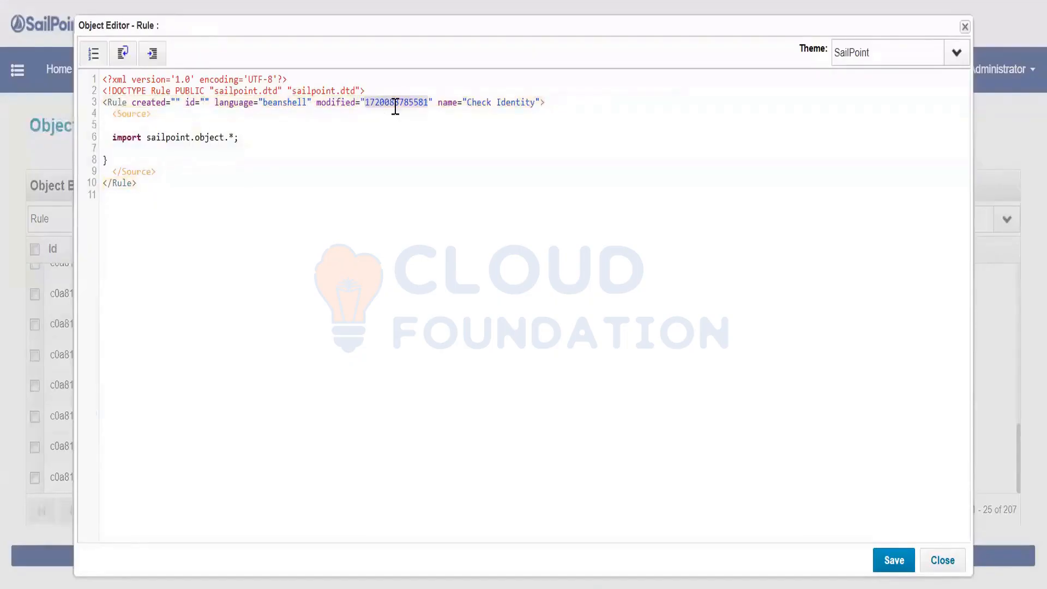
pyautogui.press('BackSpace')
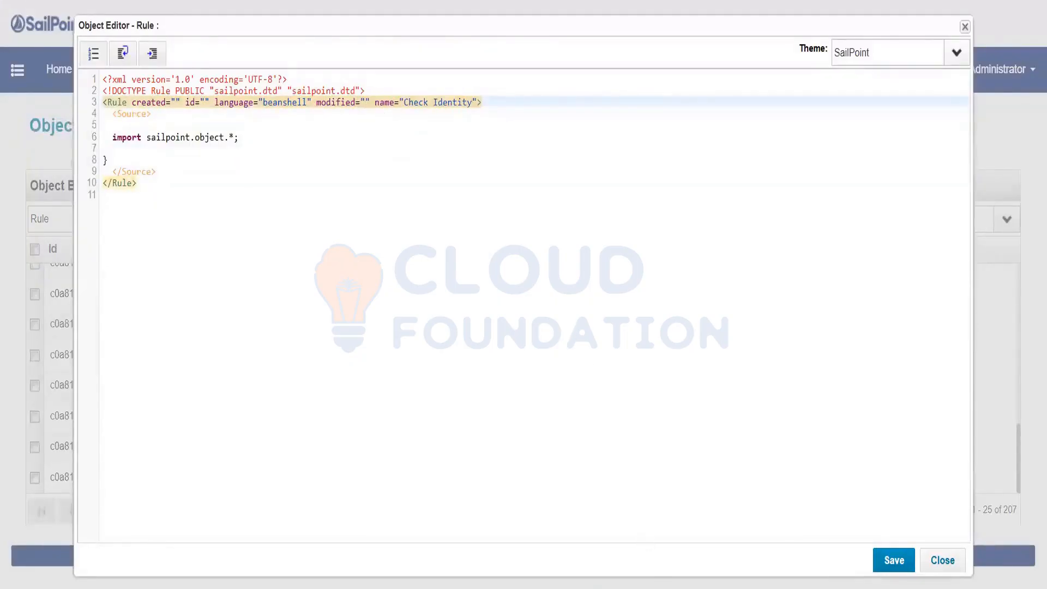
pyautogui.hotkey('alt', 'Tab')
pyautogui.scroll(5, 111, 342)
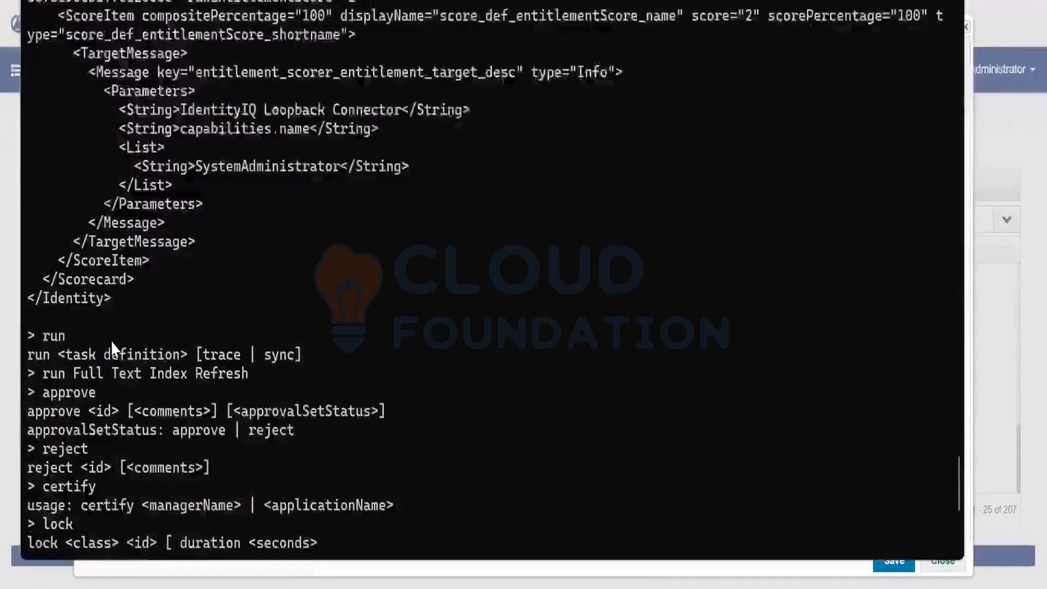
pyautogui.scroll(20, 112, 343)
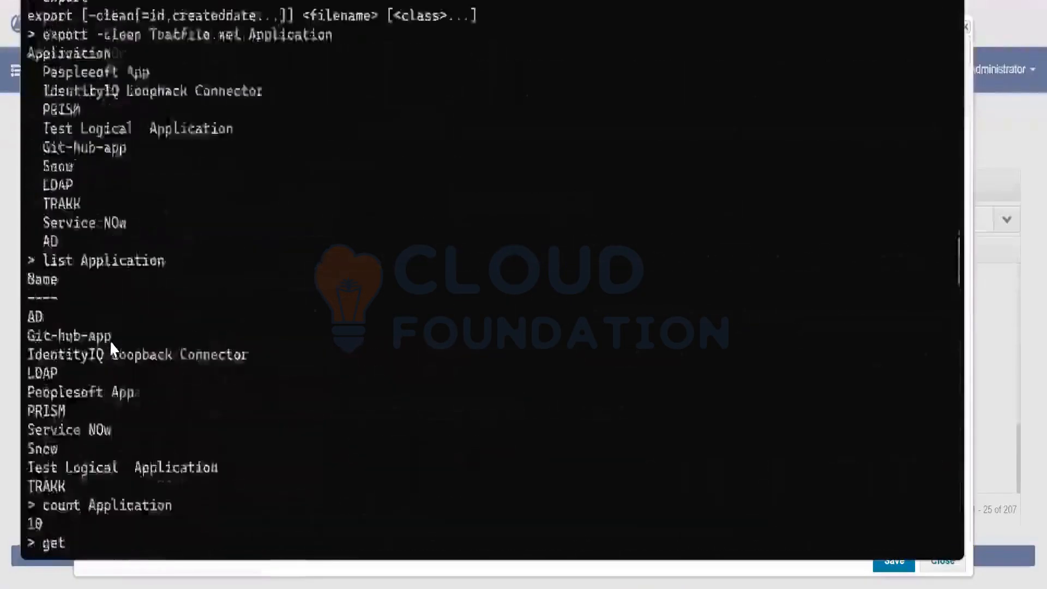
pyautogui.scroll(5, 110, 341)
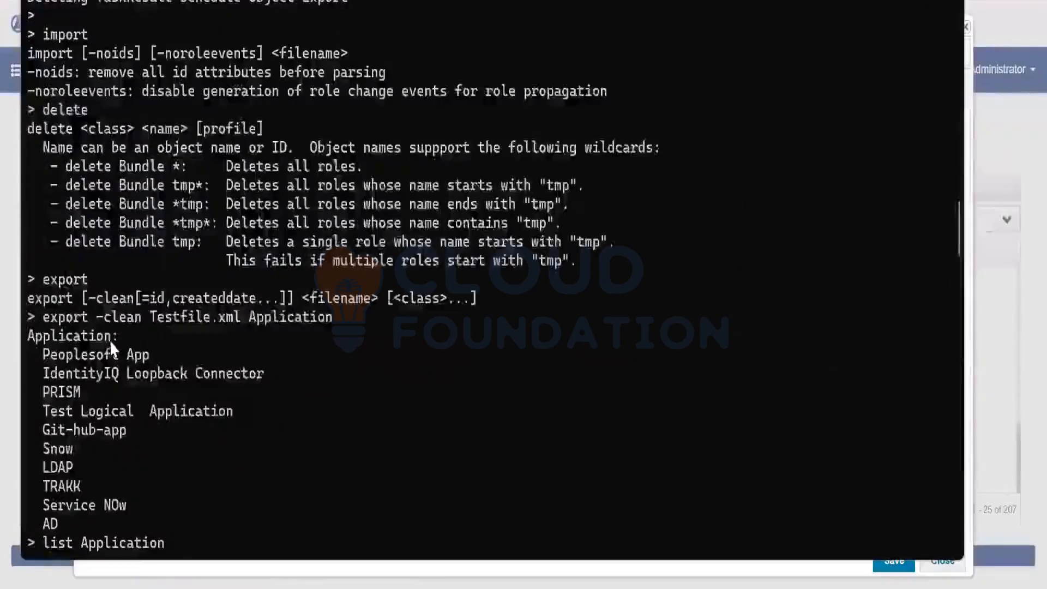
pyautogui.scroll(-2, 110, 341)
pyautogui.moveTo(99, 202); pyautogui.dragTo(153, 203)
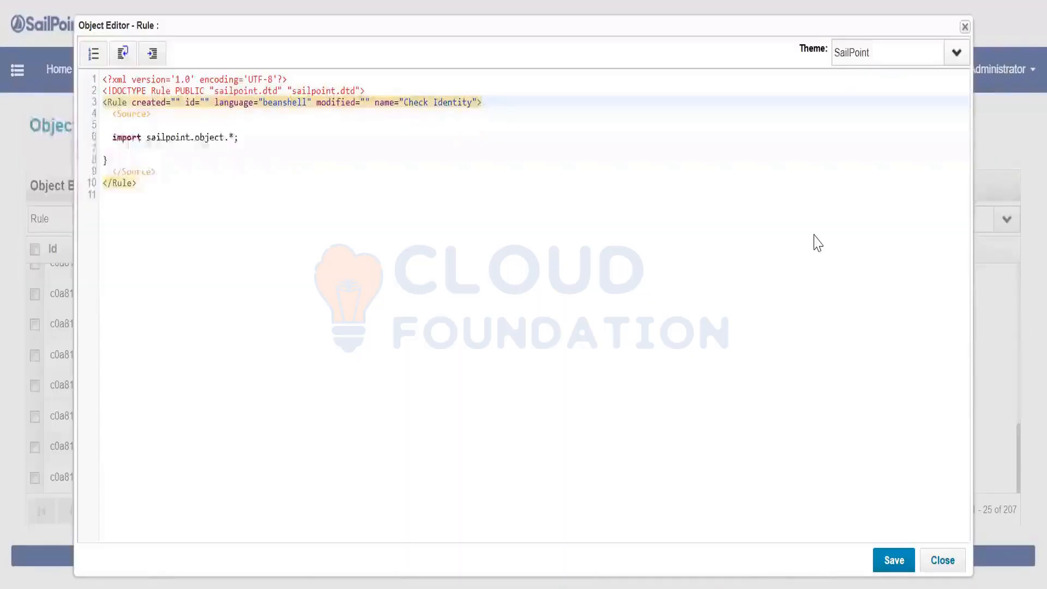
# Rename the rule to EncryptDecrypt and add return context.decrypt(""); on line 7
pyautogui.moveTo(472, 102); pyautogui.dragTo(406, 102)
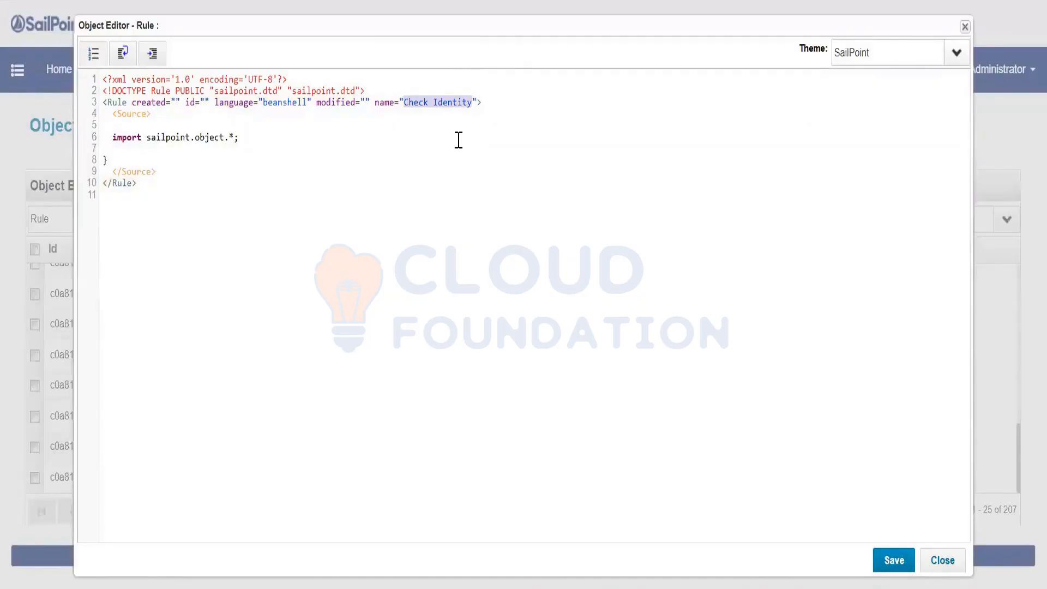
pyautogui.write('Encrypt')
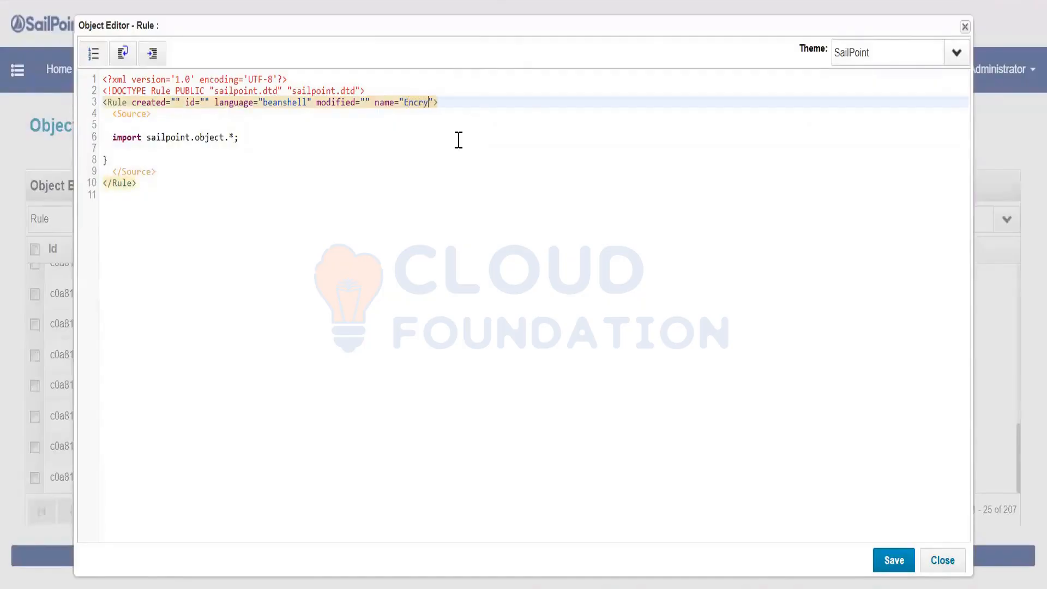
pyautogui.write('Decrypt')
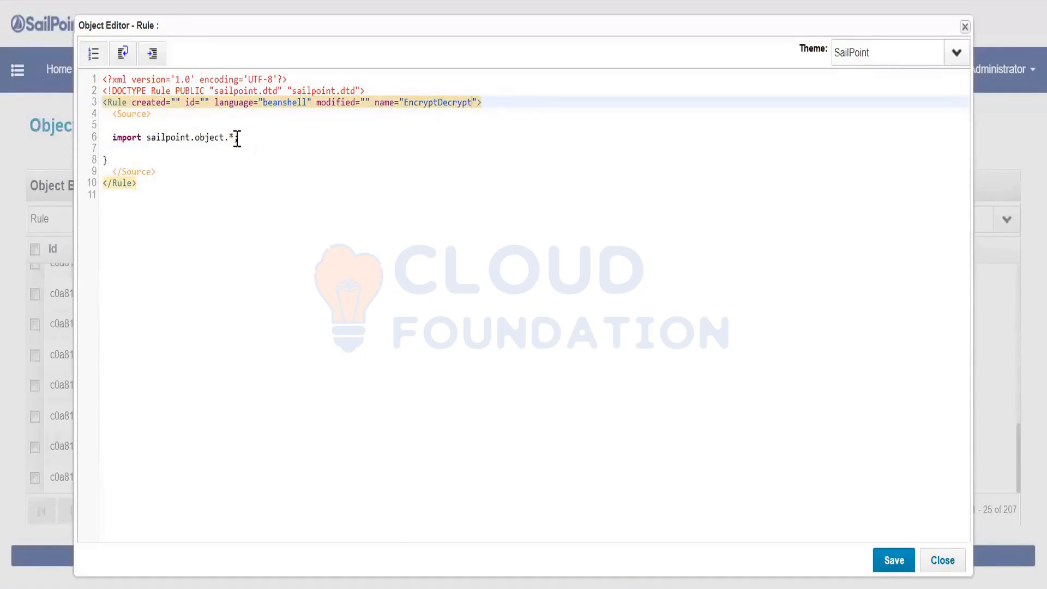
pyautogui.moveTo(239, 137); pyautogui.dragTo(116, 137)
pyautogui.click(153, 160)
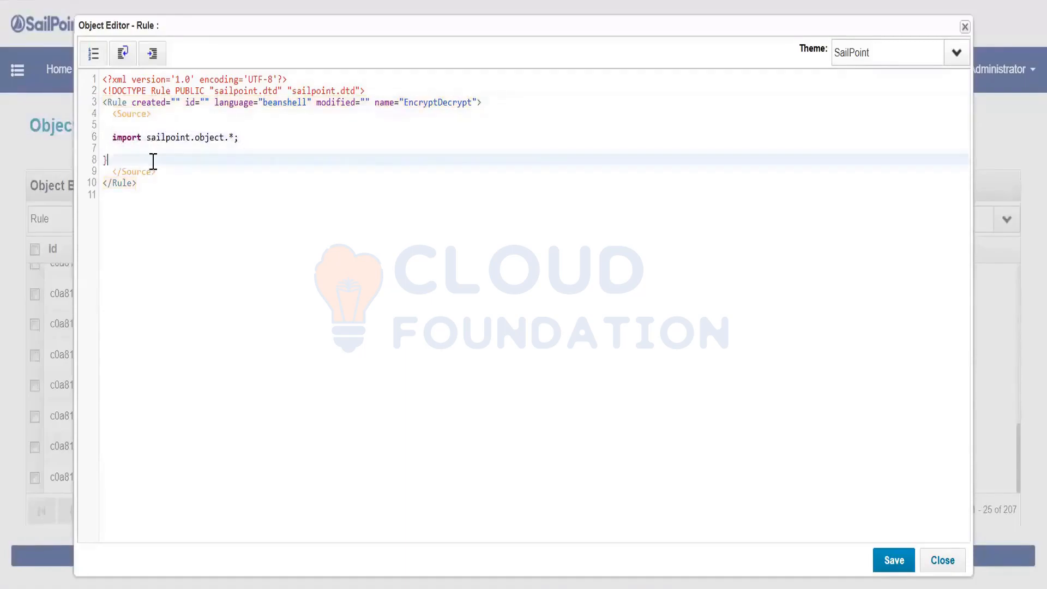
pyautogui.click(155, 152)
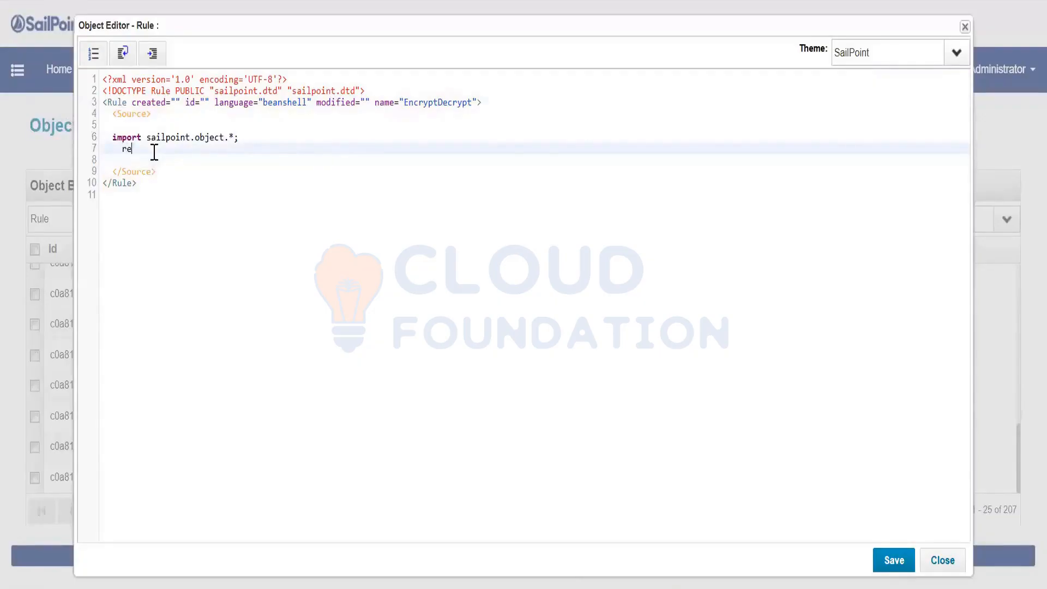
pyautogui.write('return context.decrypt();""')
pyautogui.press('Left')
# Copy the 1:ACP encrypted string from the console output back into the rule editor's decrypt quotes
pyautogui.hotkey('alt', 'Tab')
pyautogui.scroll(-20, 321, 365)
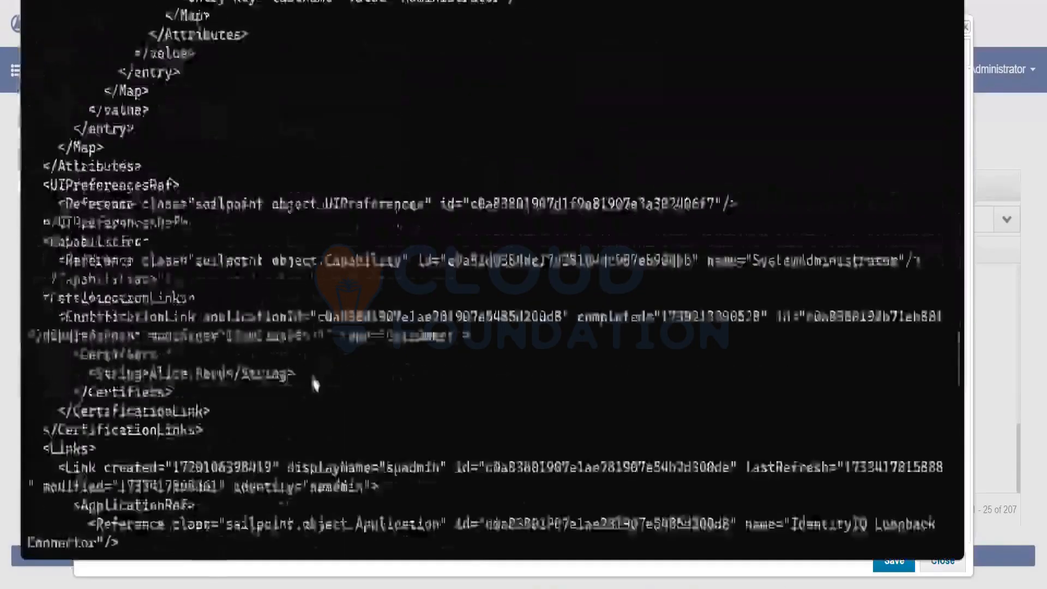
pyautogui.scroll(-10, 306, 417)
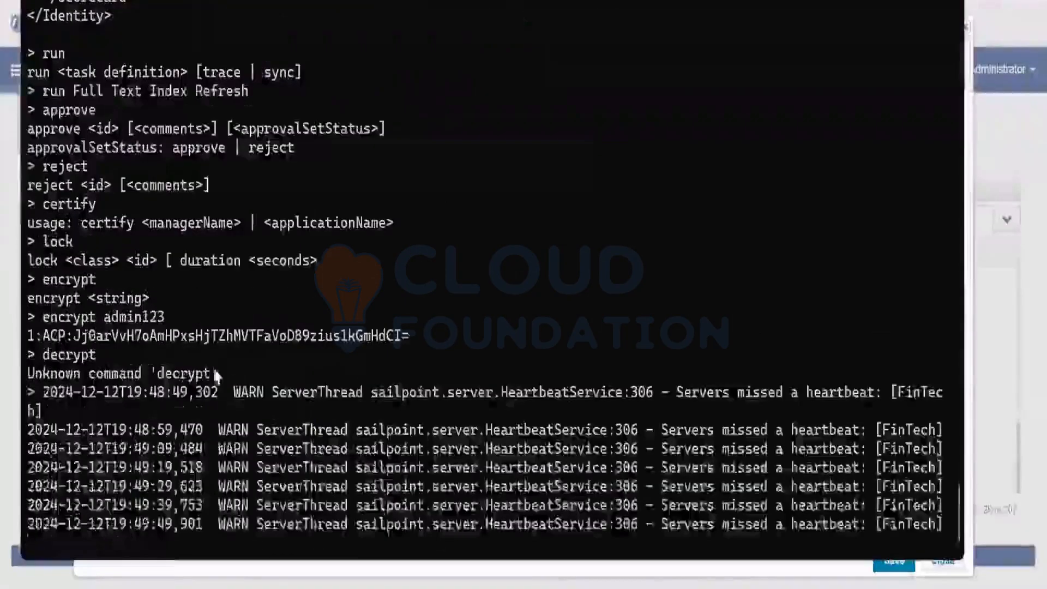
pyautogui.moveTo(406, 335); pyautogui.dragTo(27, 336)
pyautogui.hotkey('ctrl', 'c')
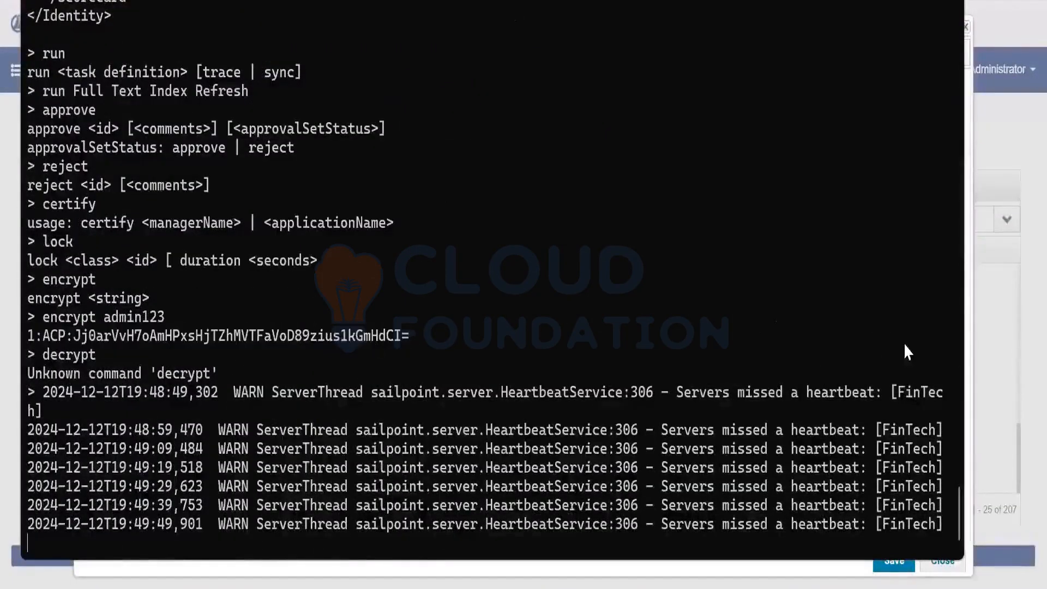
pyautogui.click(1015, 454)
pyautogui.click(239, 149)
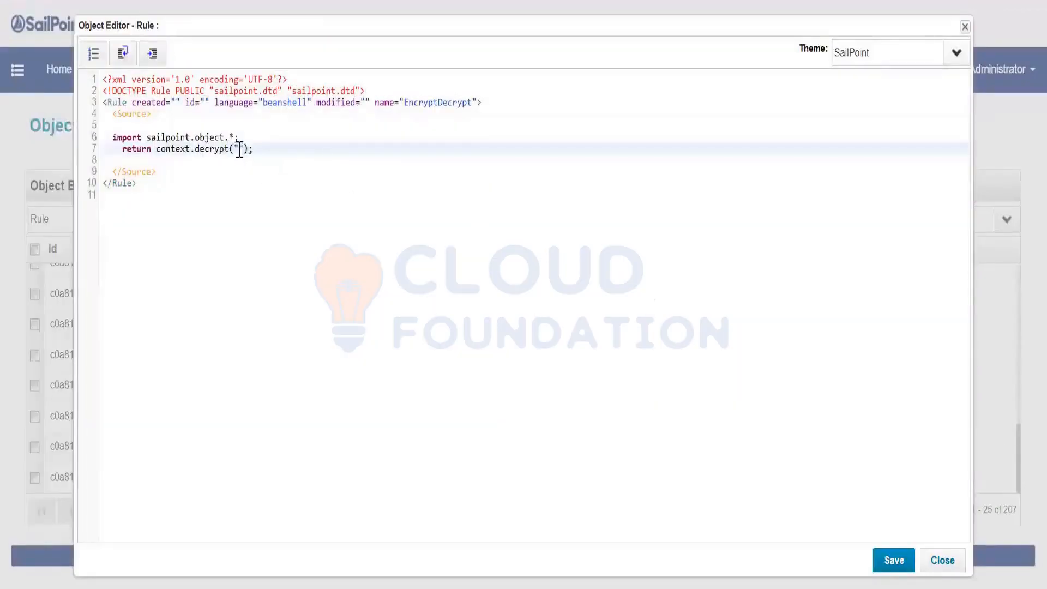
# Paste the encrypted string into context.decrypt("") and save the EncryptDecrypt rule
pyautogui.hotkey('ctrl', 'v')
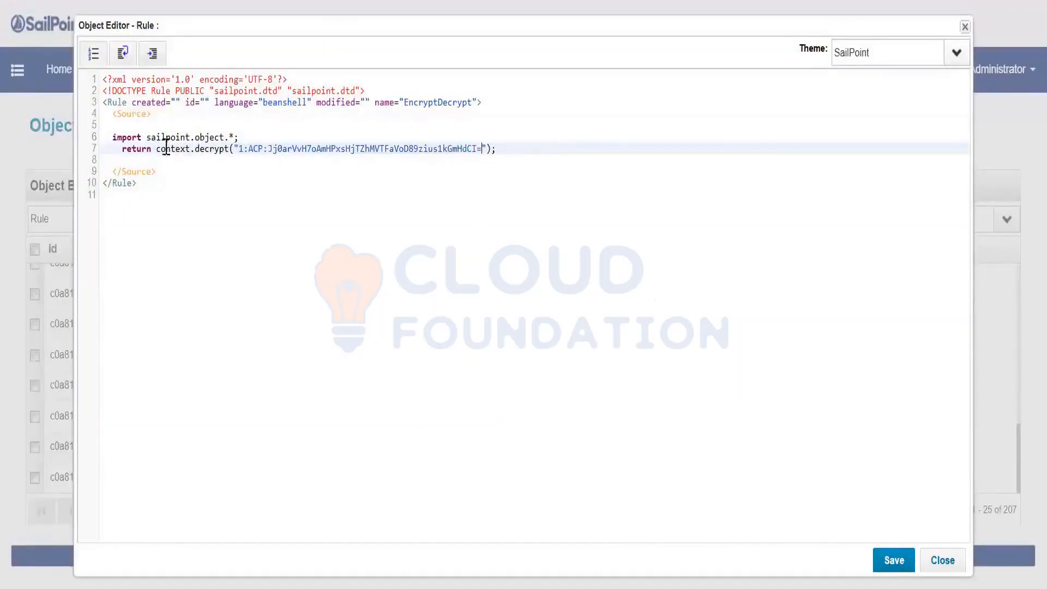
pyautogui.click(445, 111)
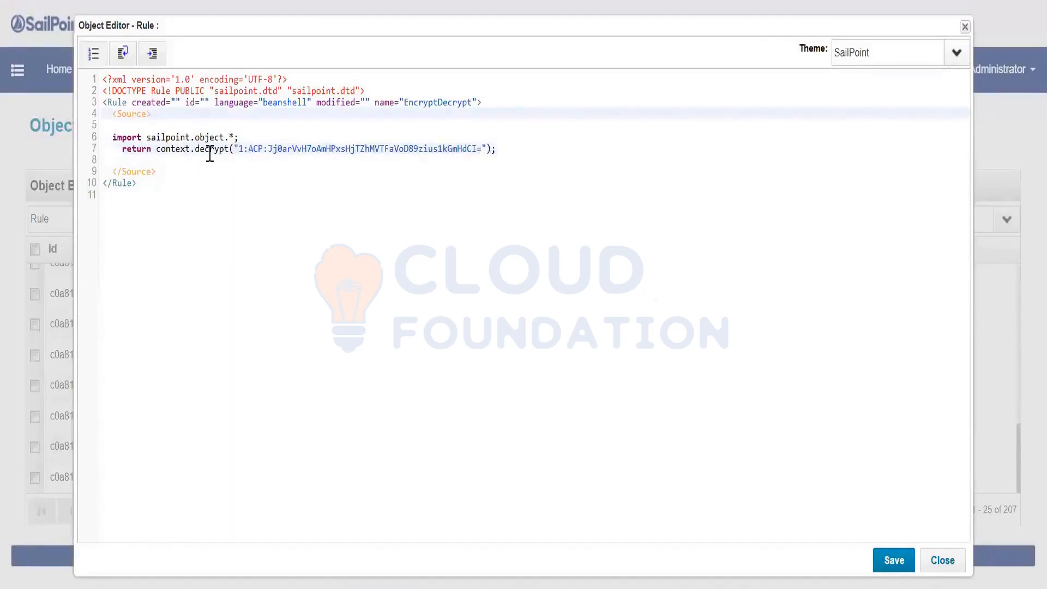
pyautogui.click(227, 149)
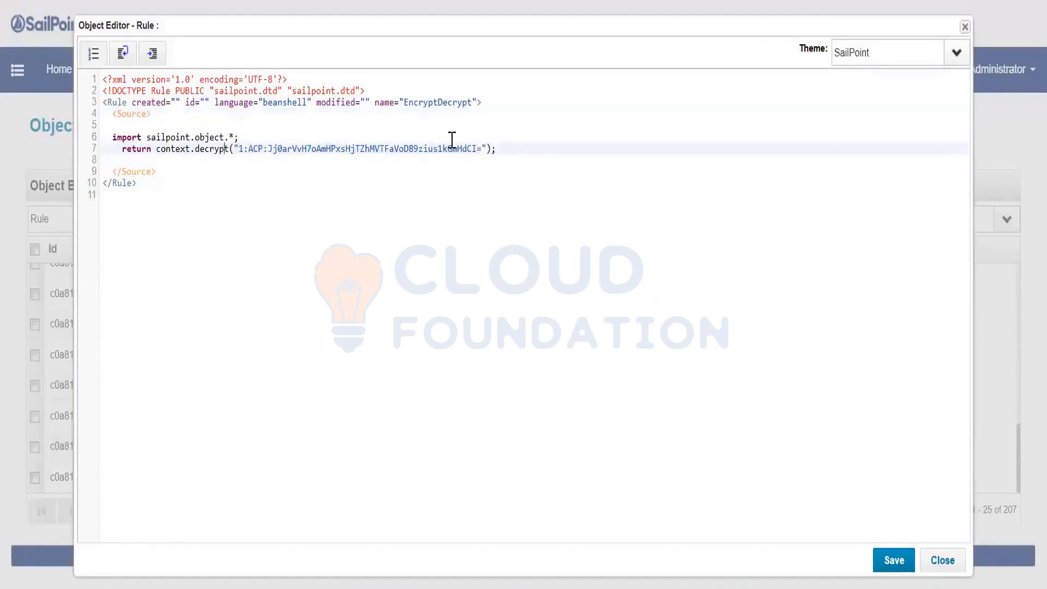
pyautogui.moveTo(452, 140); pyautogui.dragTo(228, 150)
pyautogui.click(212, 158)
pyautogui.click(211, 150)
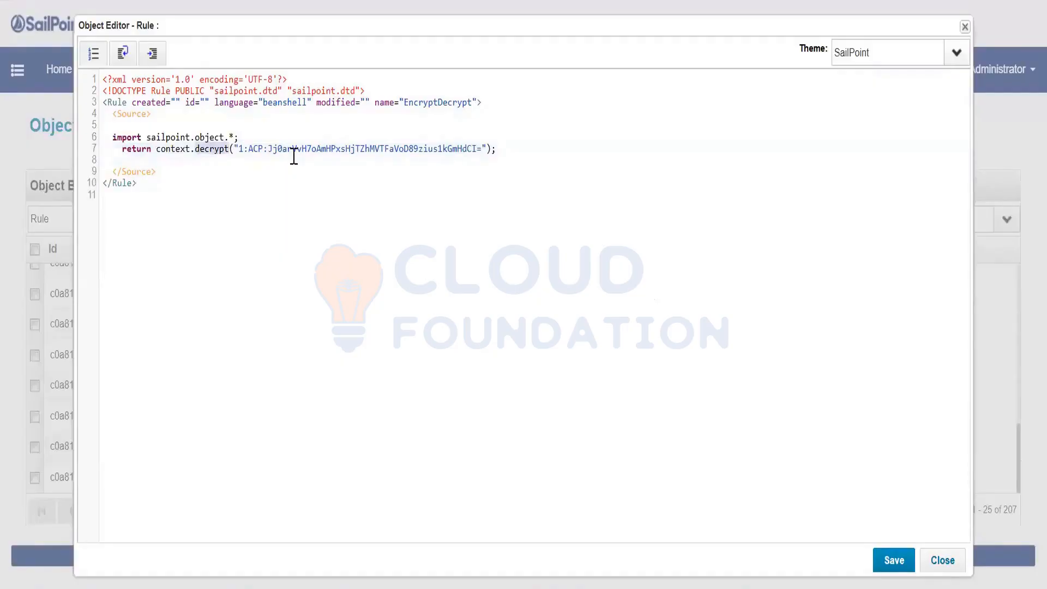
pyautogui.click(901, 562)
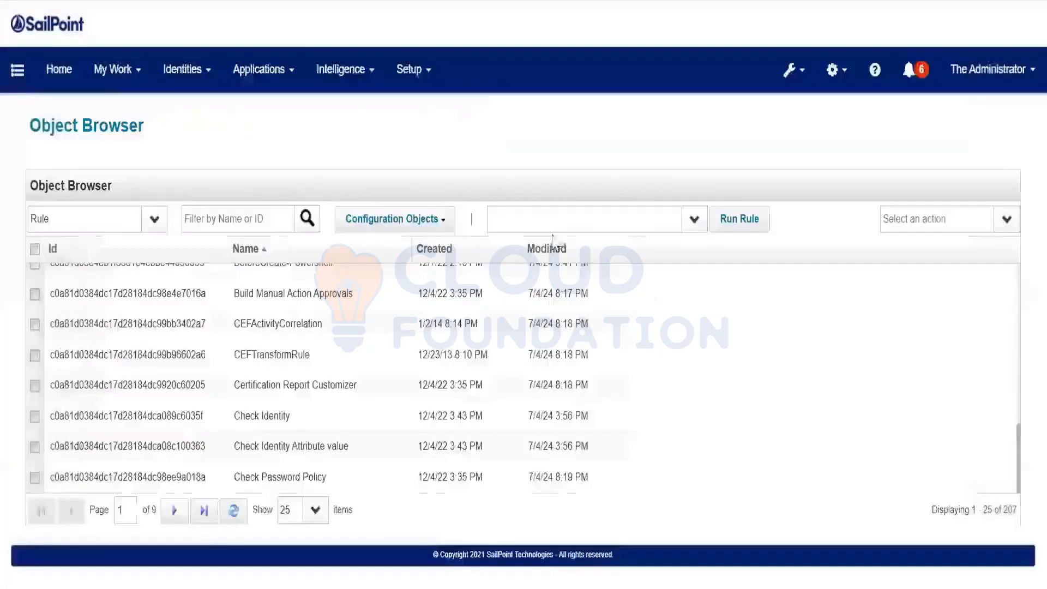
# Pick the EncryptDecrypt rule by typing 'Enc' and run it
pyautogui.click(518, 221)
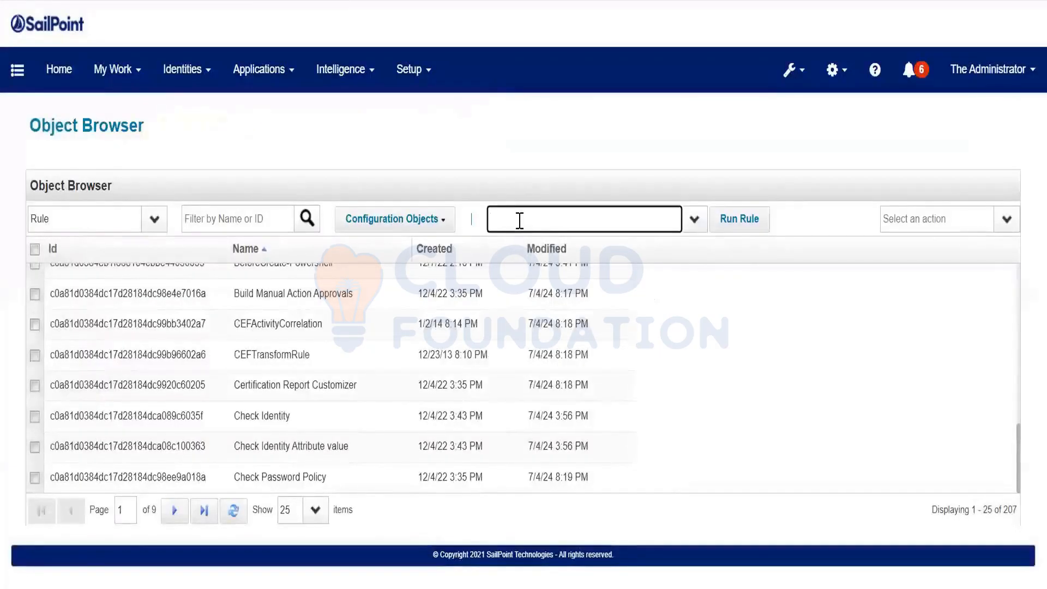
pyautogui.write('EncryptDecrypt')
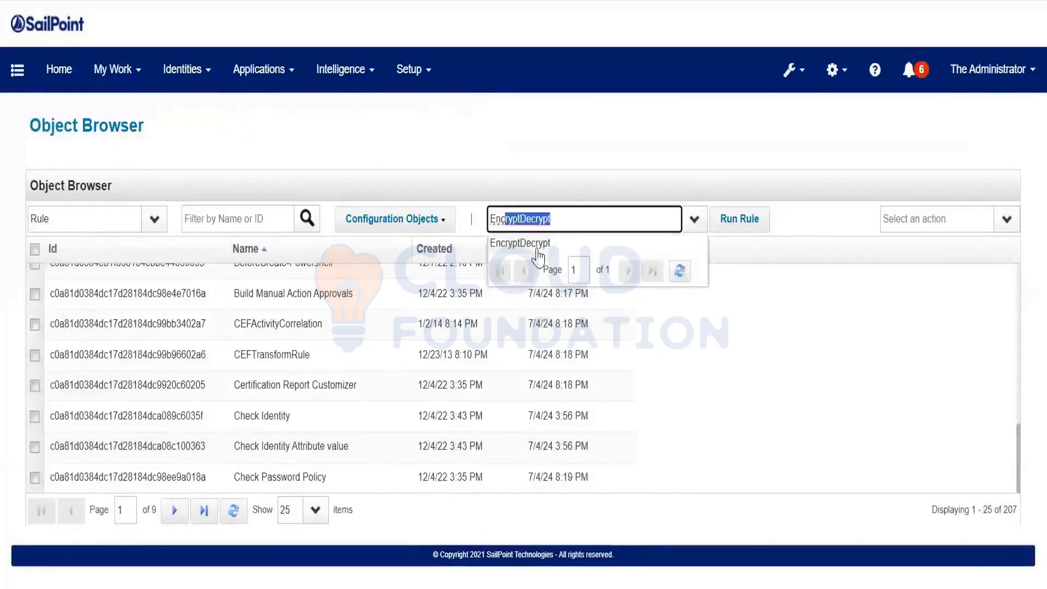
pyautogui.click(537, 250)
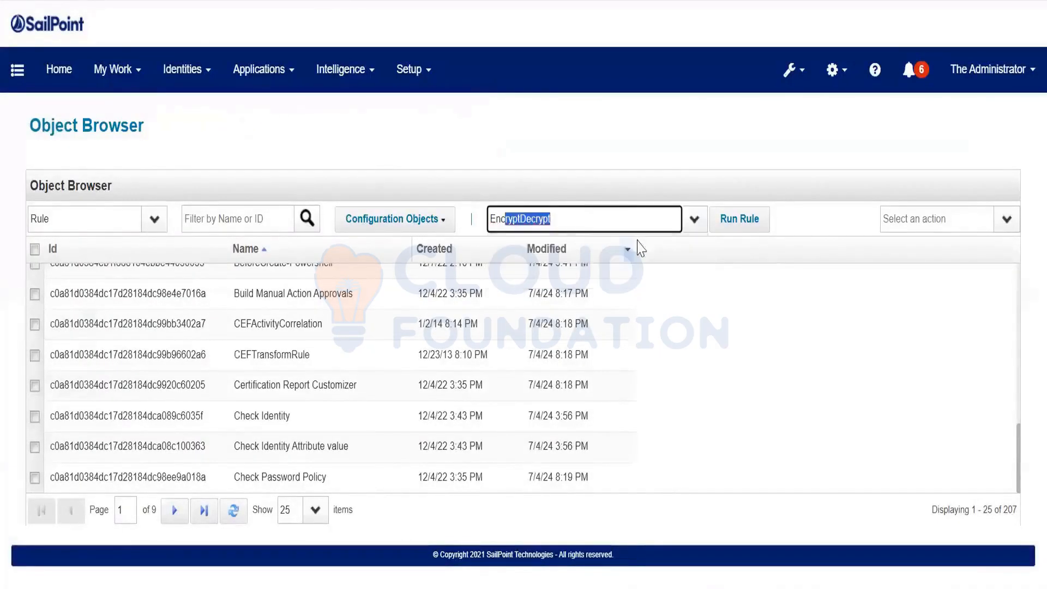
pyautogui.click(743, 223)
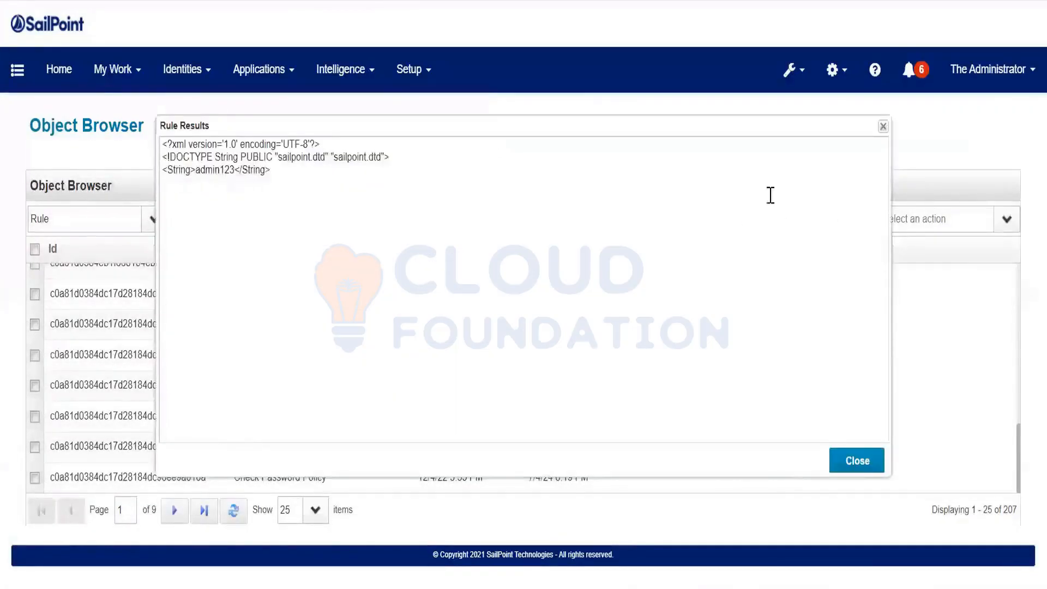
# Compare the decrypted rule result with the plain-text value encrypted in the IIQ console
pyautogui.doubleClick(211, 171)
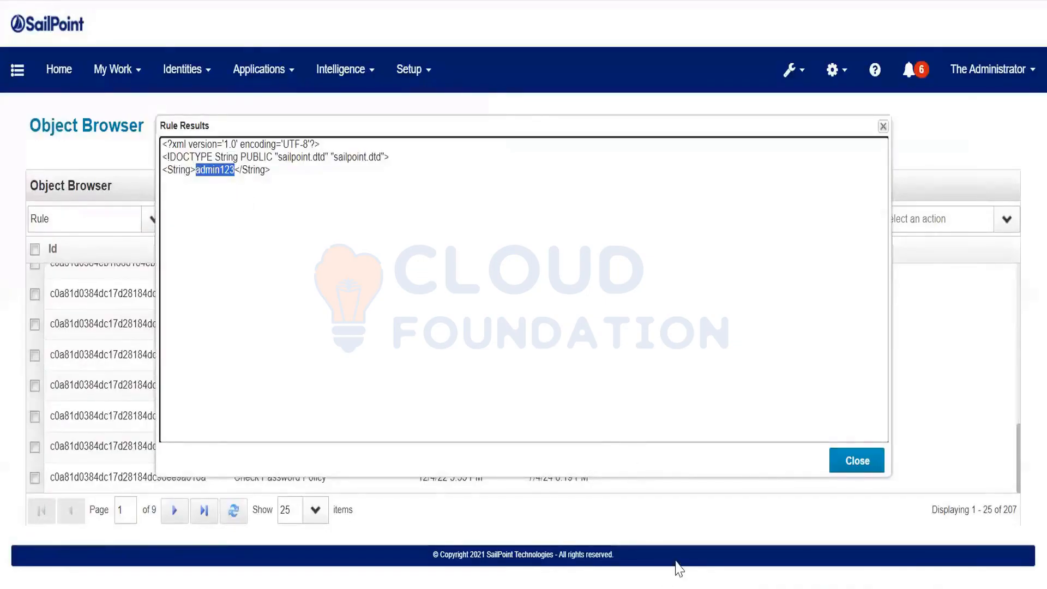
pyautogui.click(677, 588)
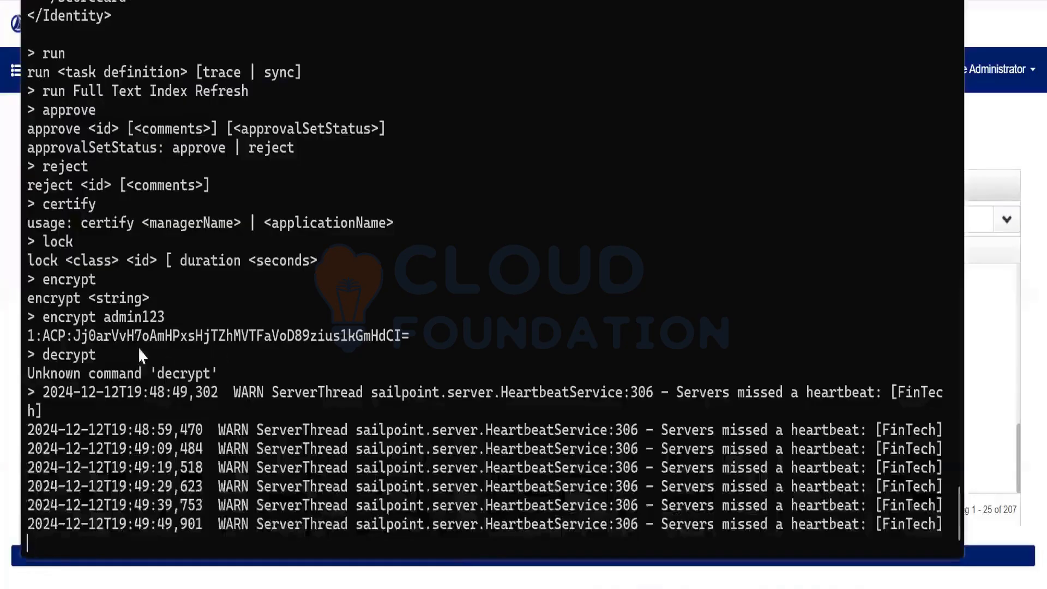
pyautogui.moveTo(104, 315); pyautogui.dragTo(162, 316)
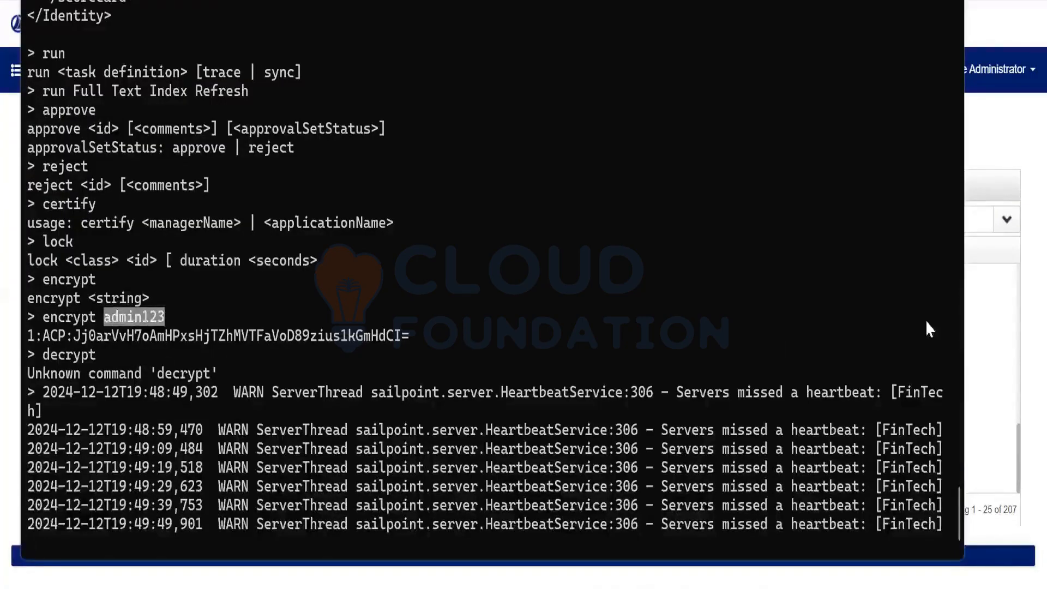
pyautogui.click(1005, 318)
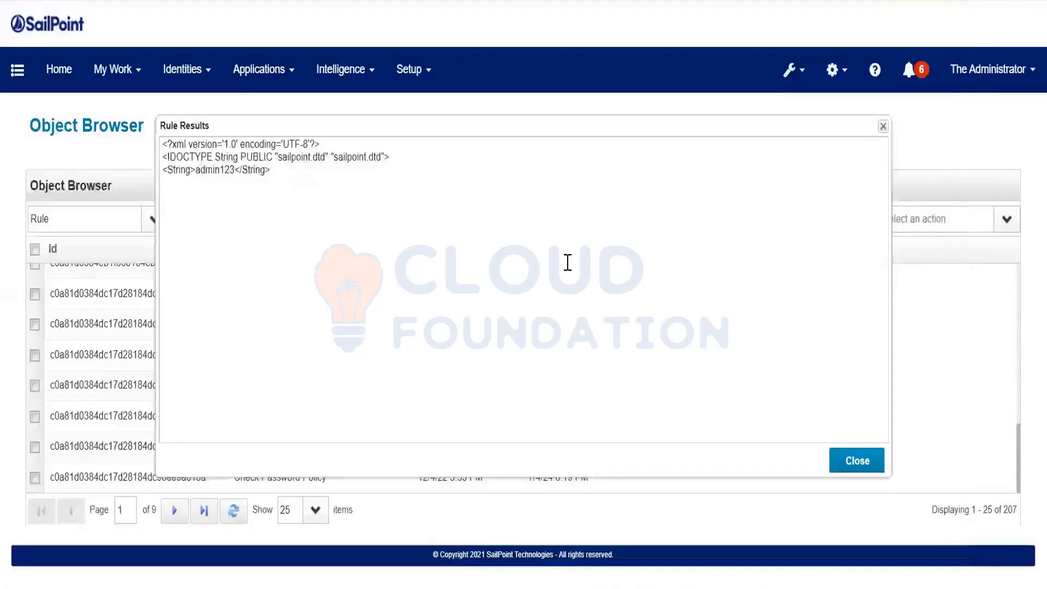
# Close Rule Results and place the cursor in the Filter by Name or ID field
pyautogui.click(856, 461)
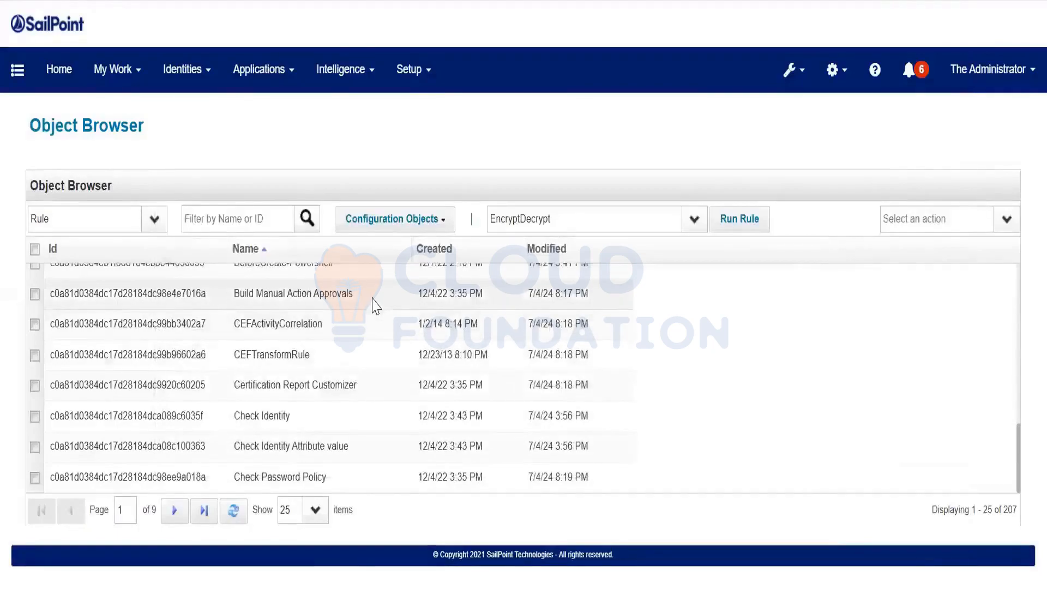
pyautogui.click(262, 219)
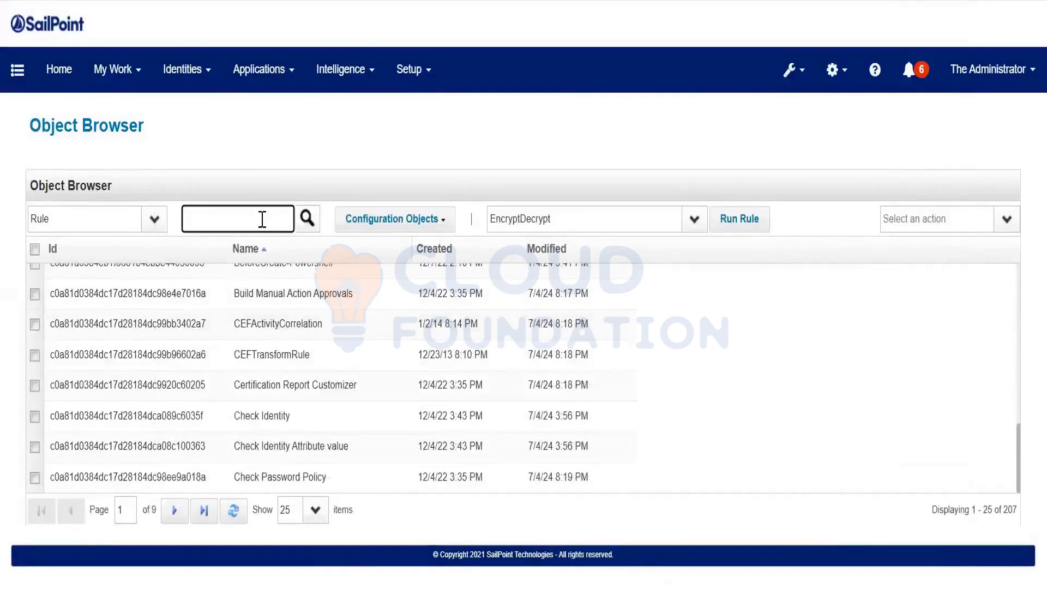
# Open EncryptDecrypt, comment out the line-7 decrypt statement and copy it onto line 9
pyautogui.write('enc')
pyautogui.click(270, 284)
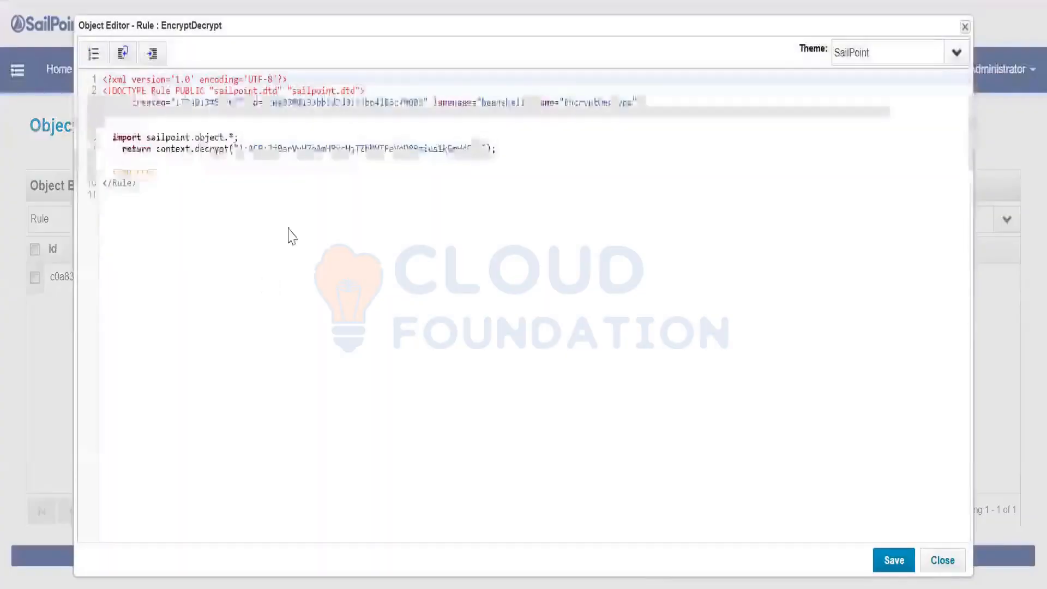
pyautogui.click(520, 150)
pyautogui.press('Return')
pyautogui.press('Return')
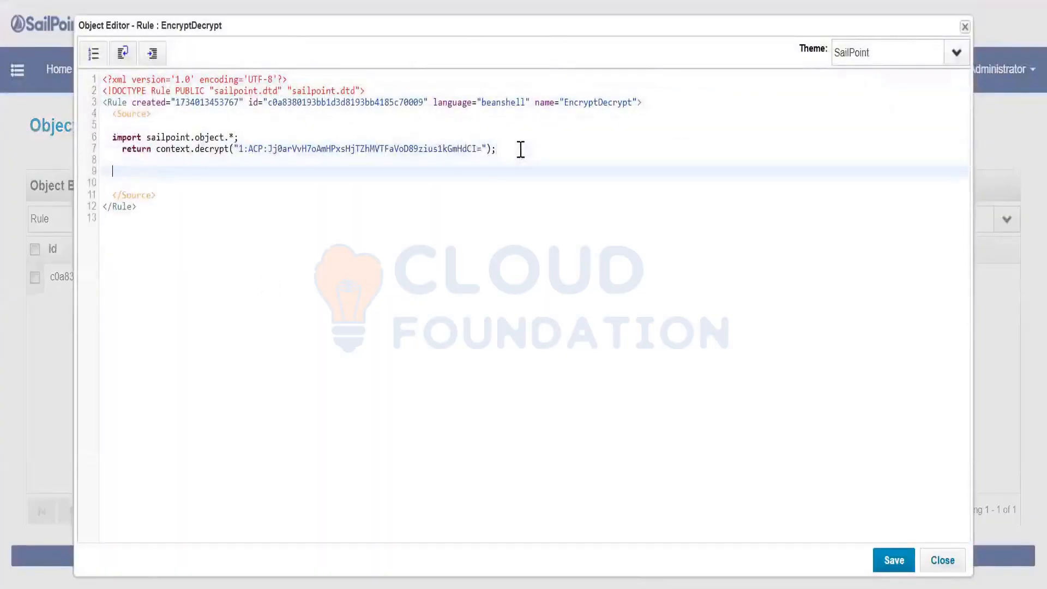
pyautogui.write('e')
pyautogui.click(115, 150)
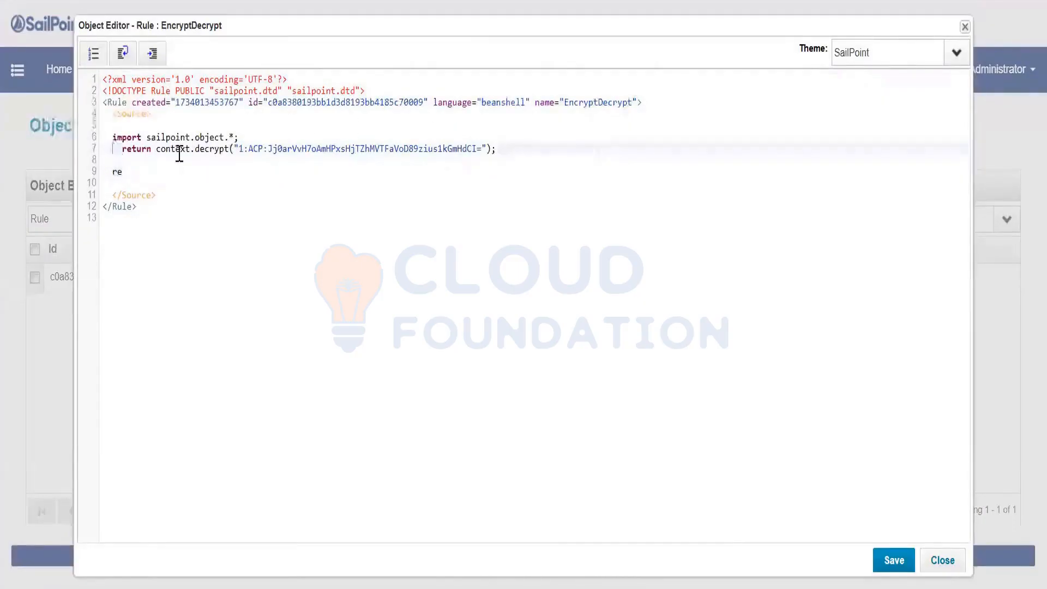
pyautogui.write('//')
pyautogui.click(161, 170)
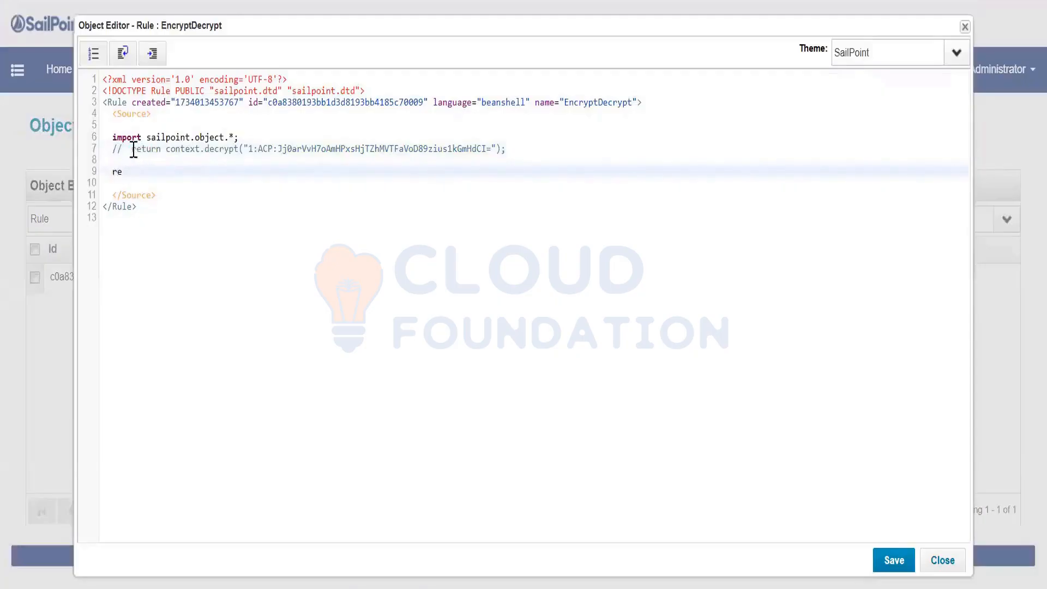
pyautogui.moveTo(131, 149); pyautogui.dragTo(613, 156)
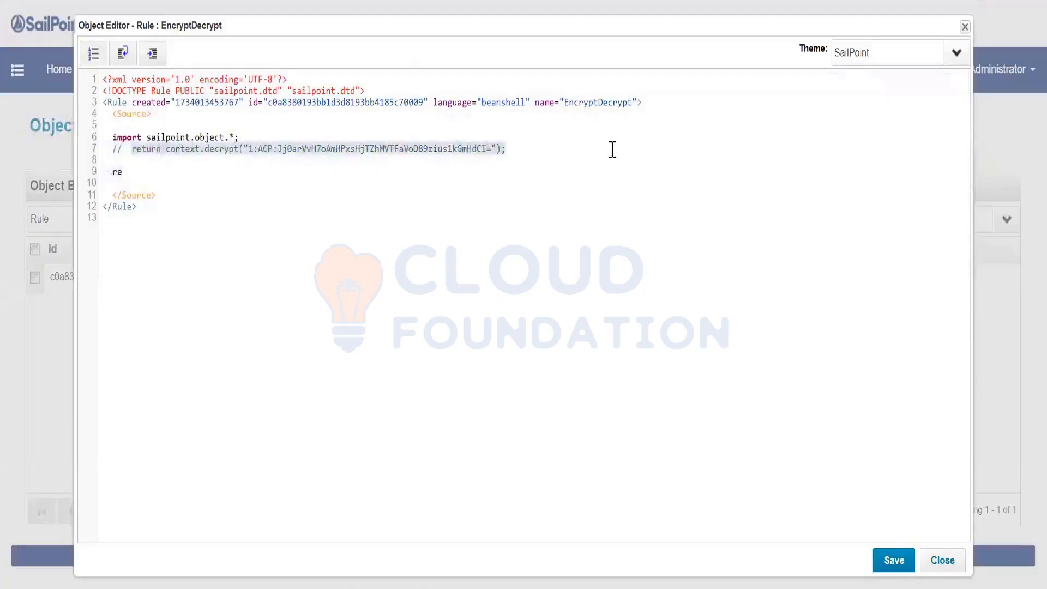
pyautogui.click(264, 179)
pyautogui.press('Up')
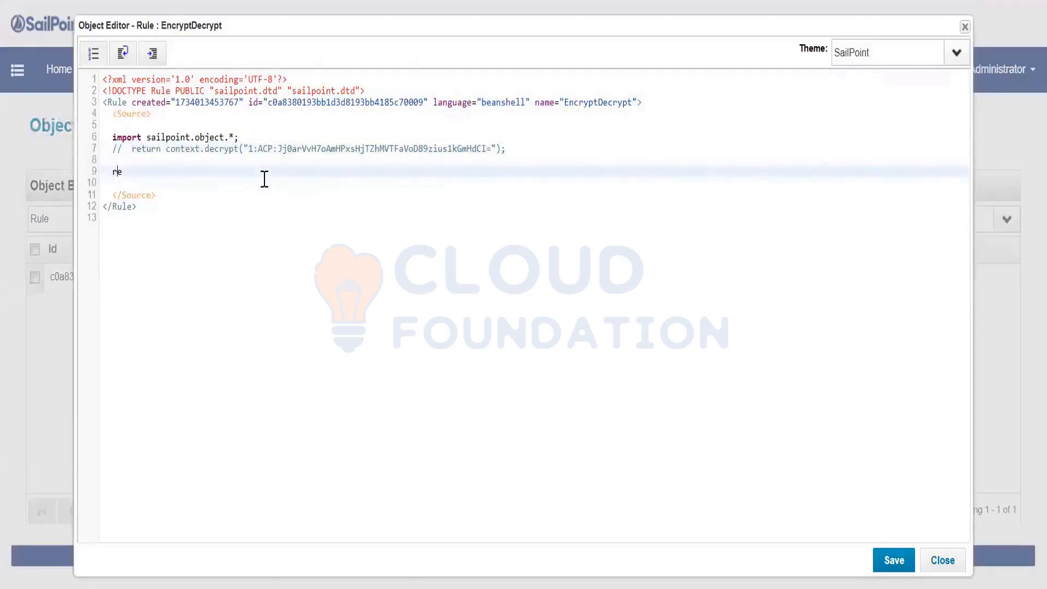
pyautogui.press('BackSpace')
pyautogui.press('BackSpace')
pyautogui.hotkey('ctrl', 'v')
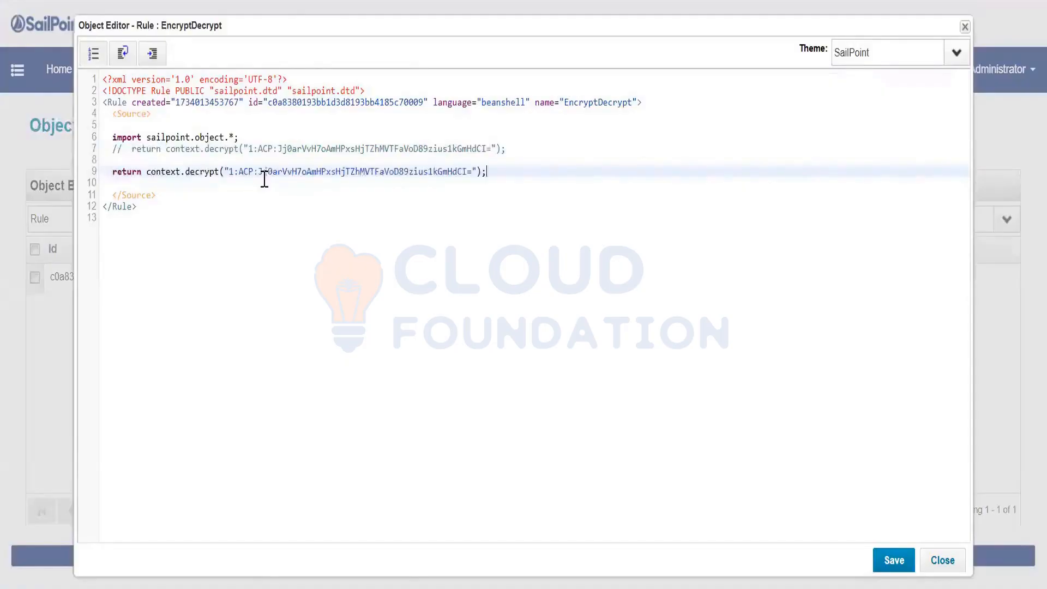
pyautogui.click(201, 180)
pyautogui.doubleClick(201, 172)
pyautogui.write('en')
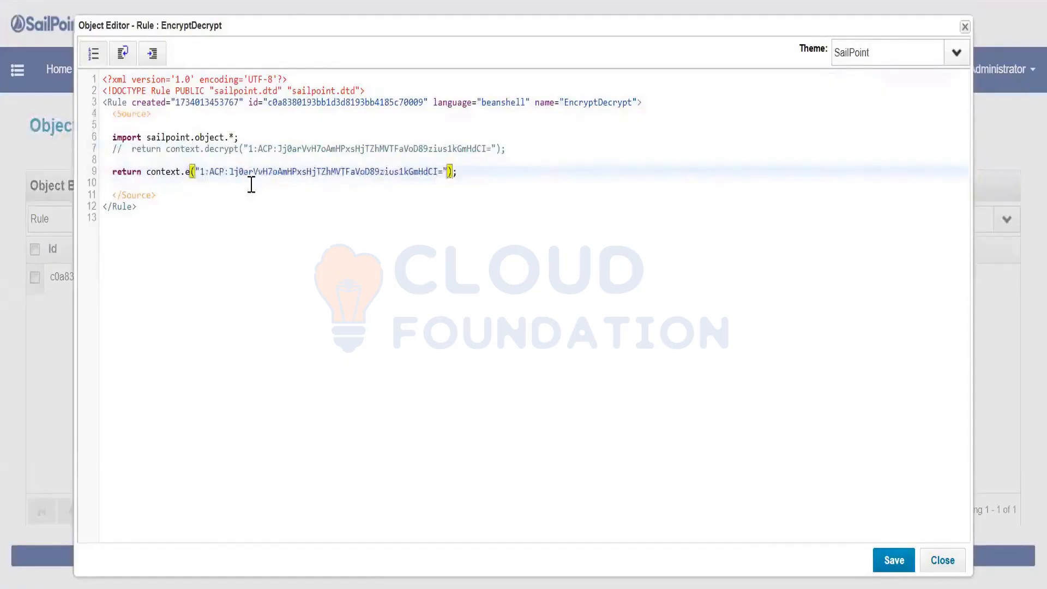
pyautogui.write('cry')
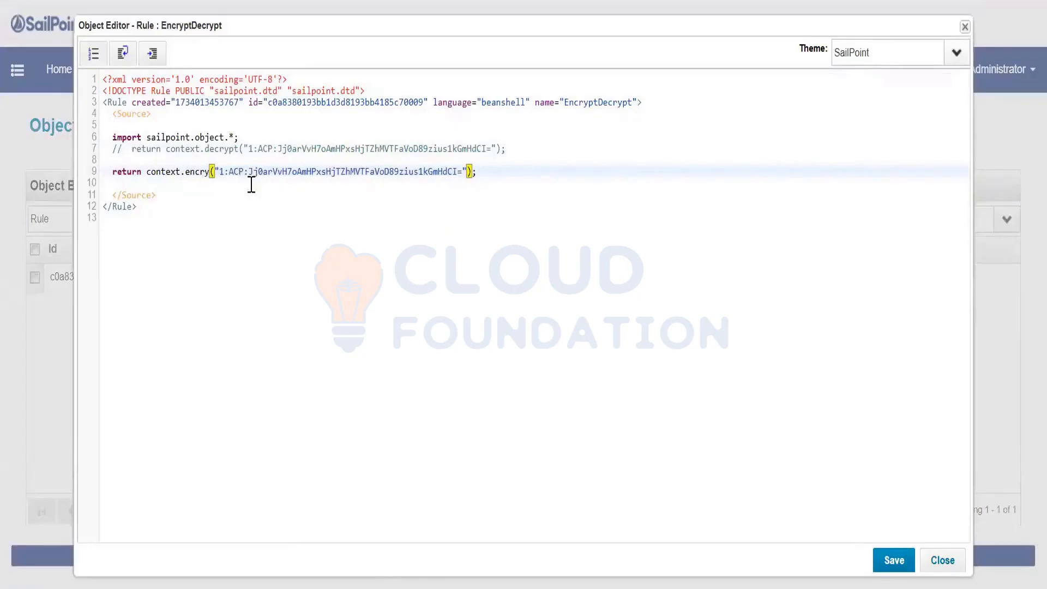
pyautogui.write('pt')
pyautogui.click(230, 174)
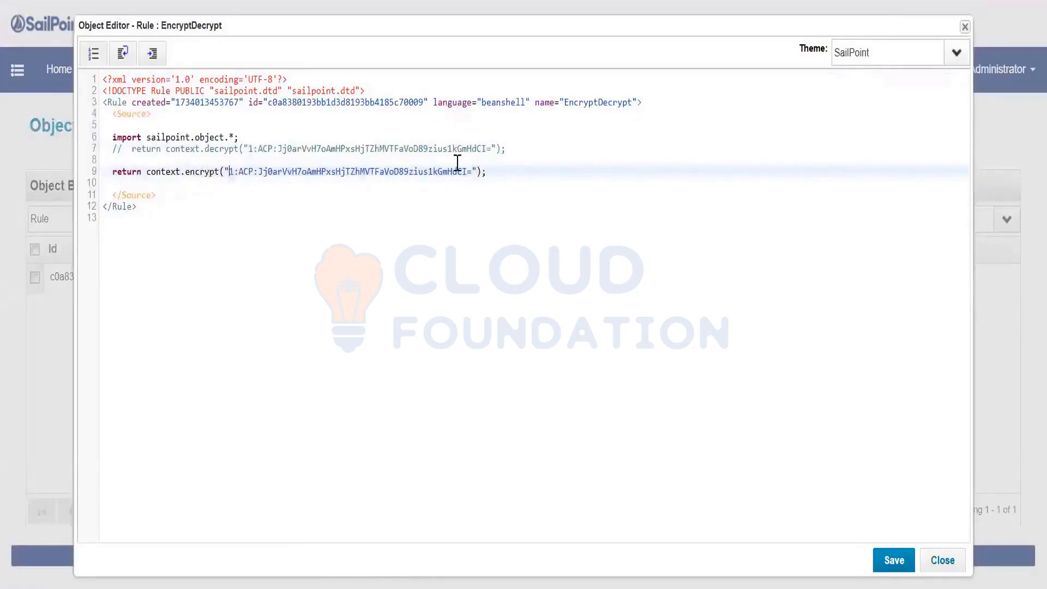
pyautogui.keyDown('shift'); pyautogui.click(472, 173); pyautogui.keyUp('shift')
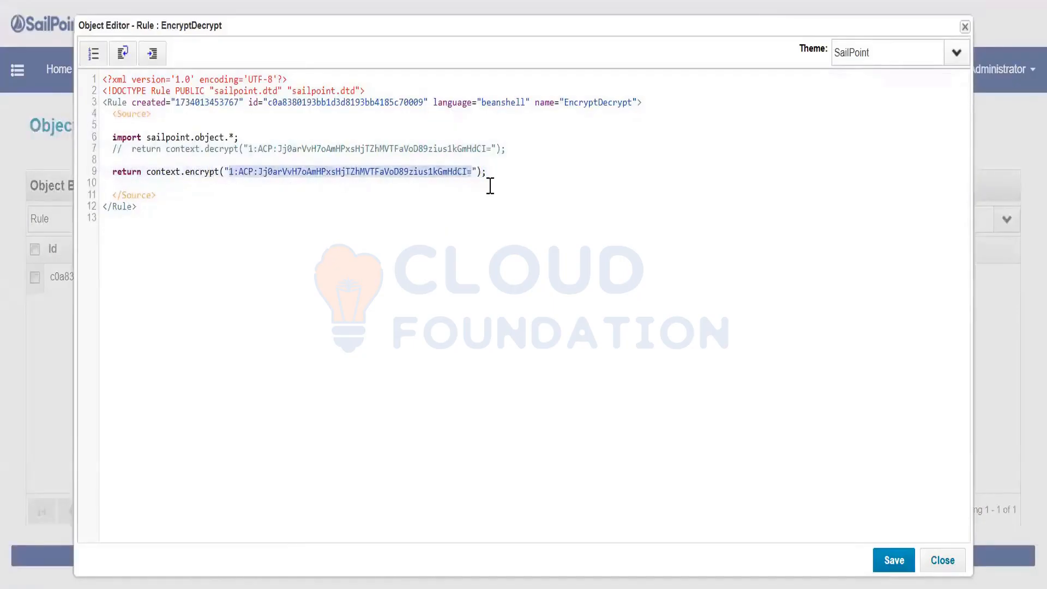
pyautogui.write('local12')
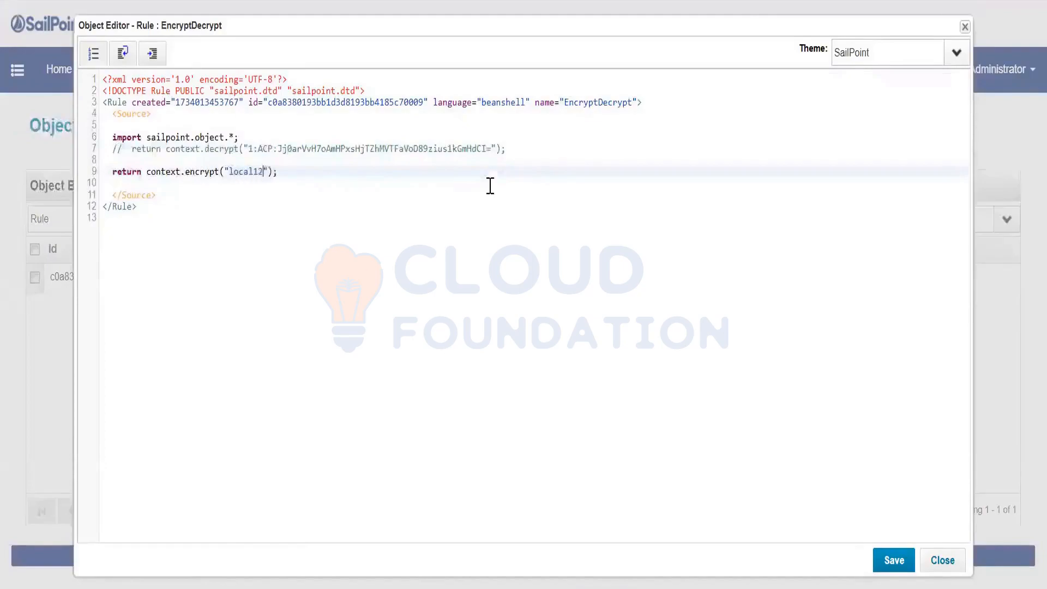
pyautogui.write('3')
pyautogui.click(889, 548)
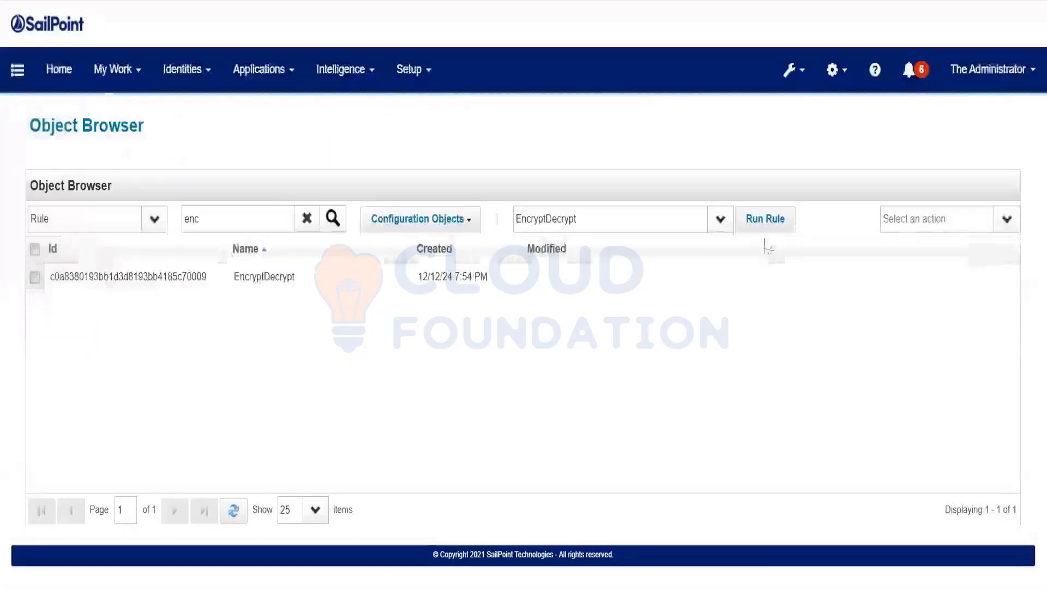
# Run EncryptDecrypt, select the returned 1:ACP: encrypted string, then close Rule Results
pyautogui.click(766, 219)
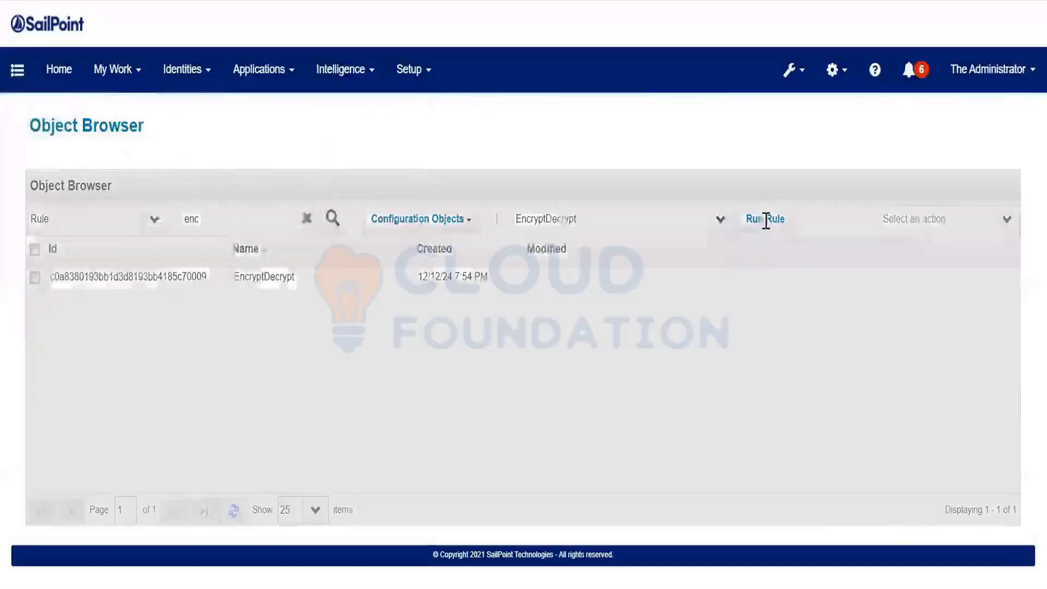
pyautogui.click(196, 171)
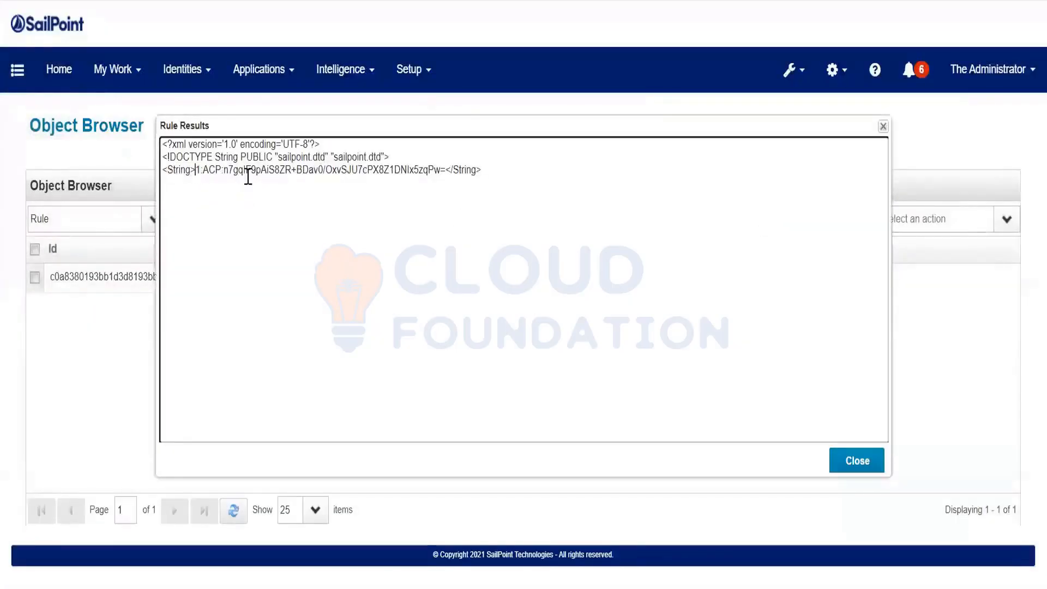
pyautogui.moveTo(248, 176); pyautogui.dragTo(446, 169)
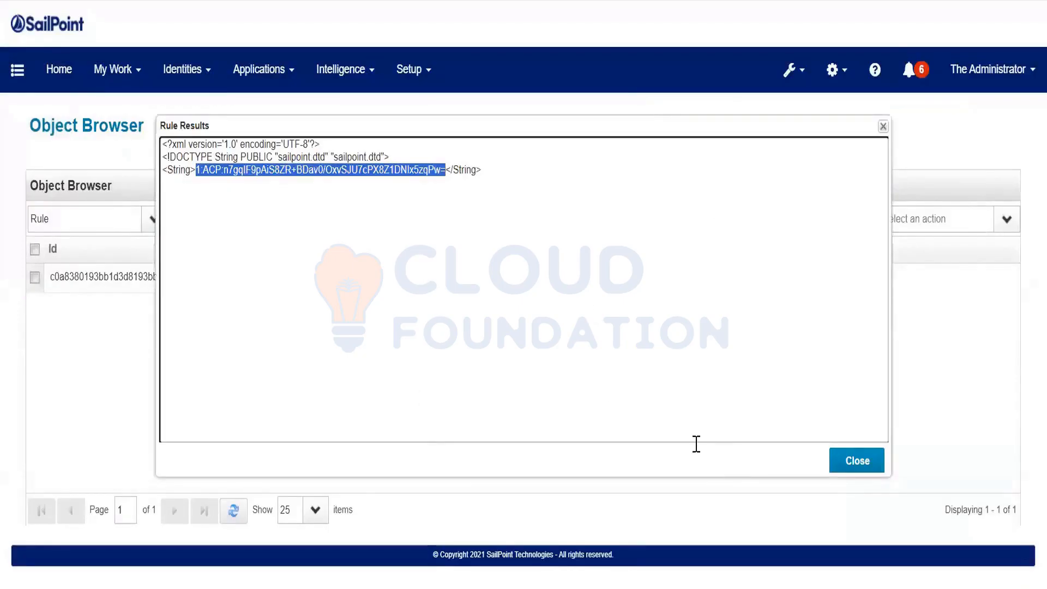
pyautogui.click(846, 461)
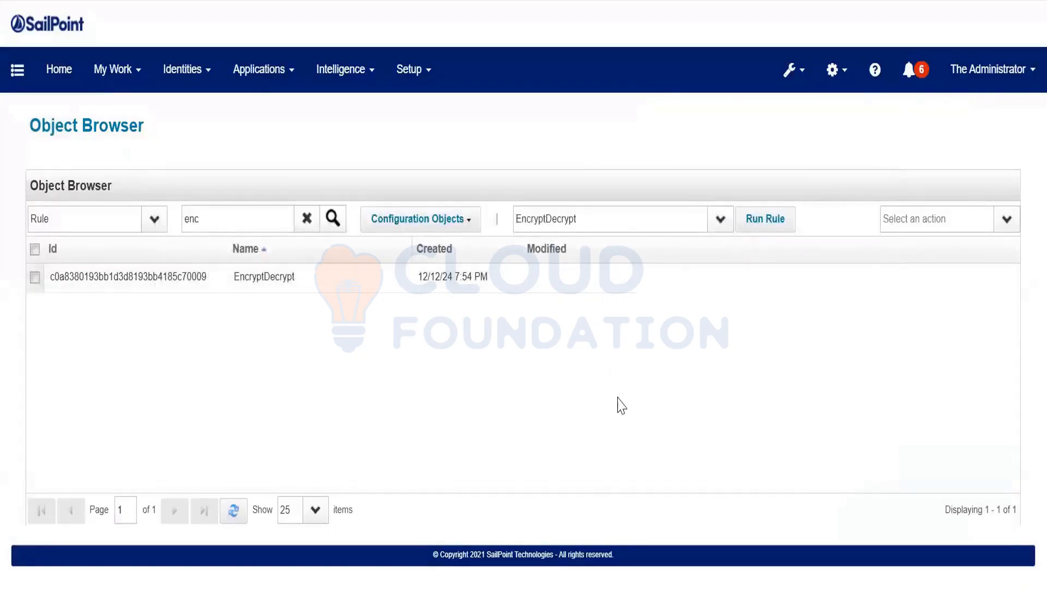
# Move the 'encrypt/decrypt password' item to a new line under '- IIQ Console'
pyautogui.hotkey('alt', 'Tab')
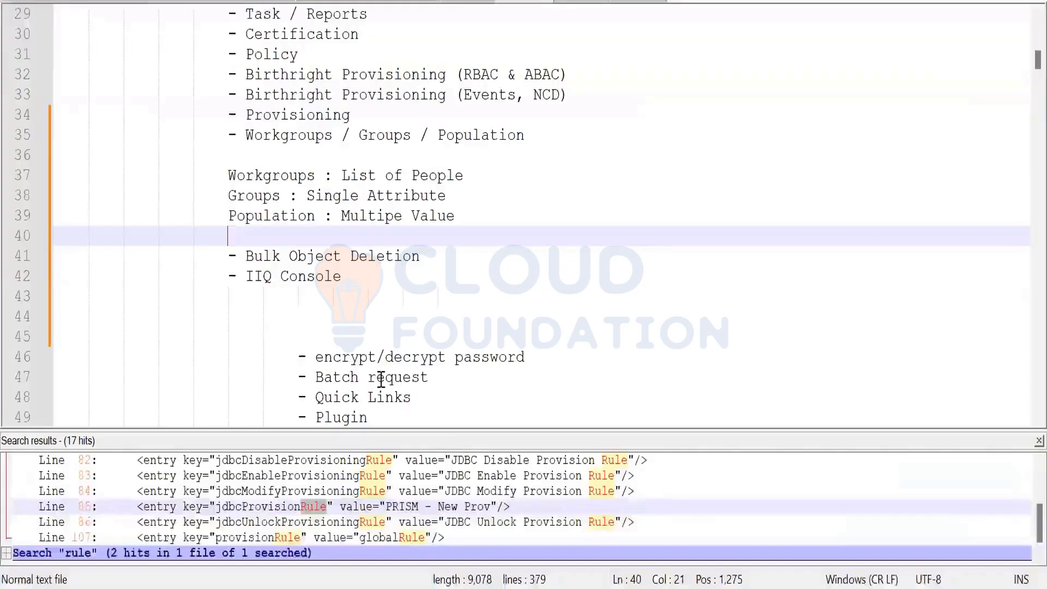
pyautogui.click(298, 357)
pyautogui.moveTo(407, 347); pyautogui.dragTo(544, 352)
pyautogui.hotkey('ctrl', 'c')
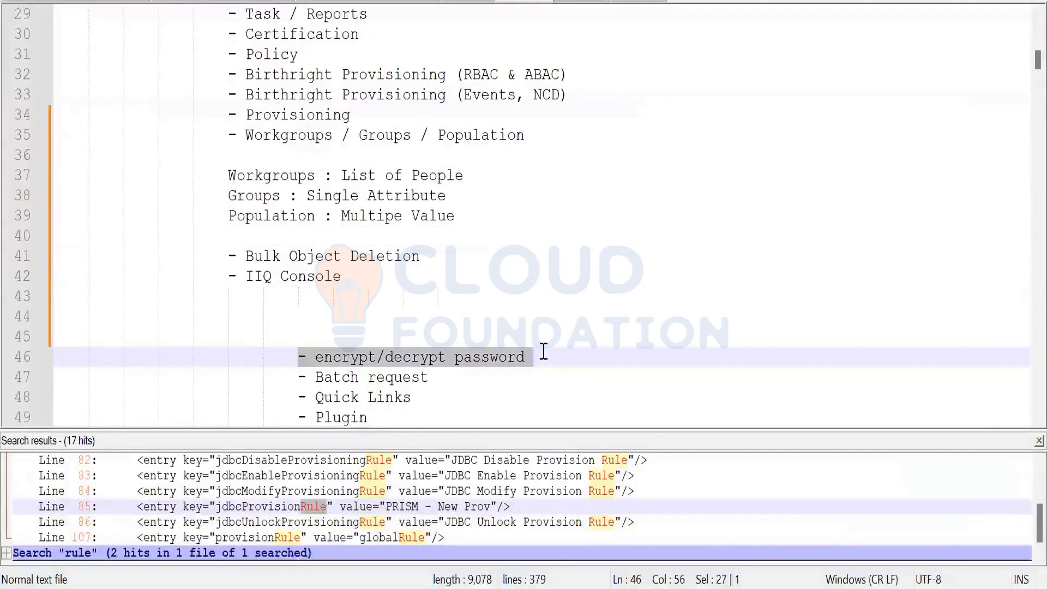
pyautogui.press('Delete')
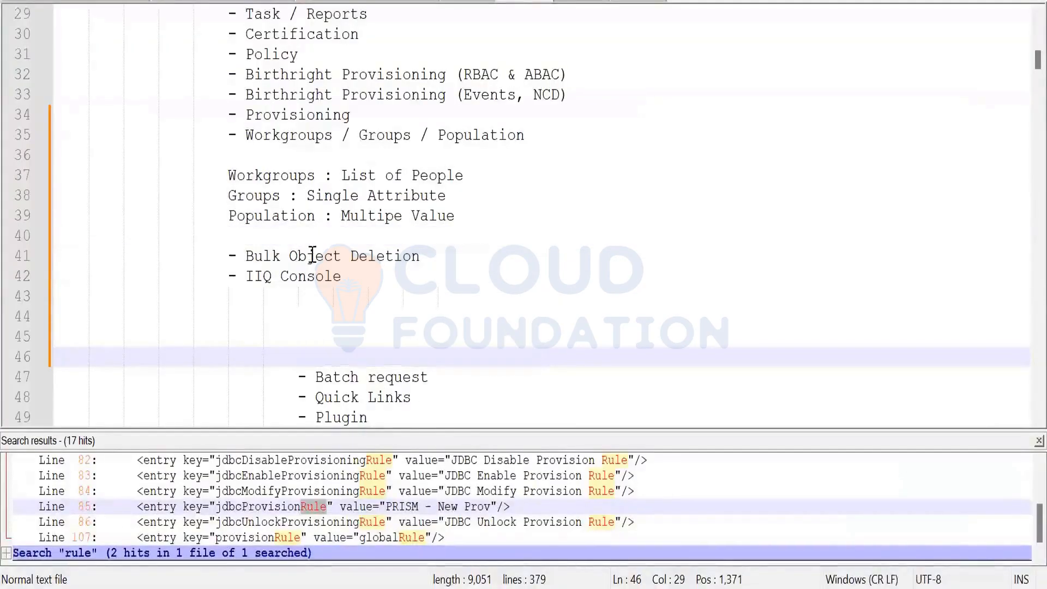
pyautogui.click(357, 276)
pyautogui.press('Return')
pyautogui.hotkey('ctrl', 'v')
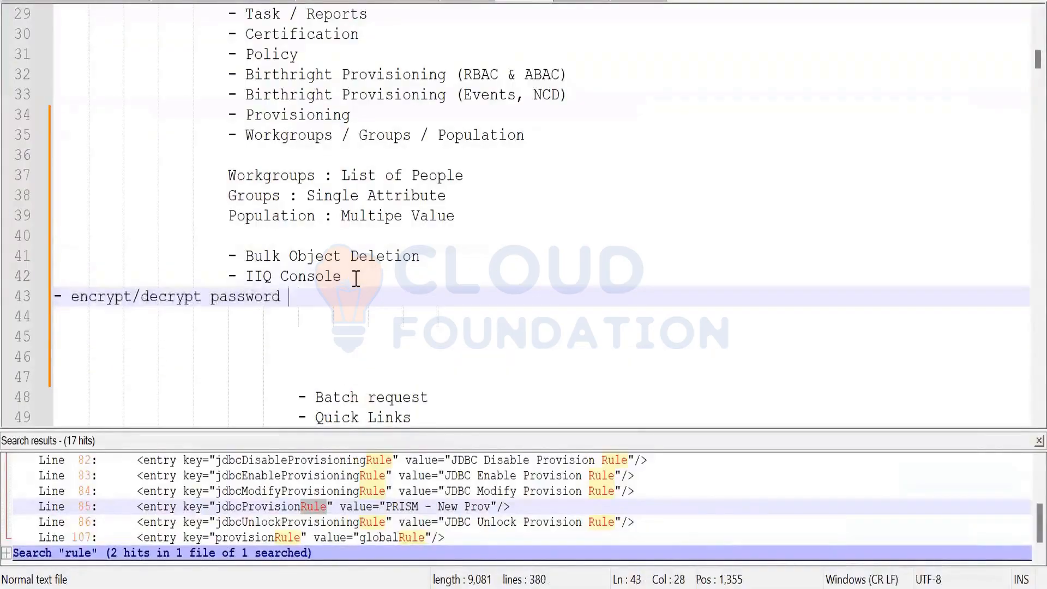
# Fix line 43's indent and duplicate dash, then close the Search results panel
pyautogui.click(22, 297)
pyautogui.hotkey('ctrl', 'c')
pyautogui.press('Delete')
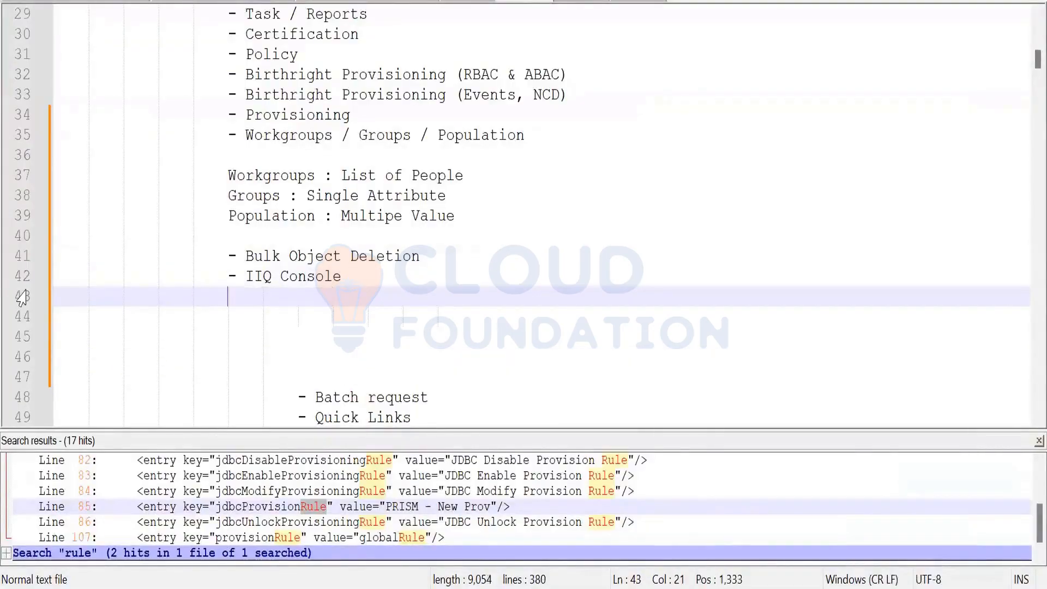
pyautogui.write('-')
pyautogui.hotkey('ctrl', 'v')
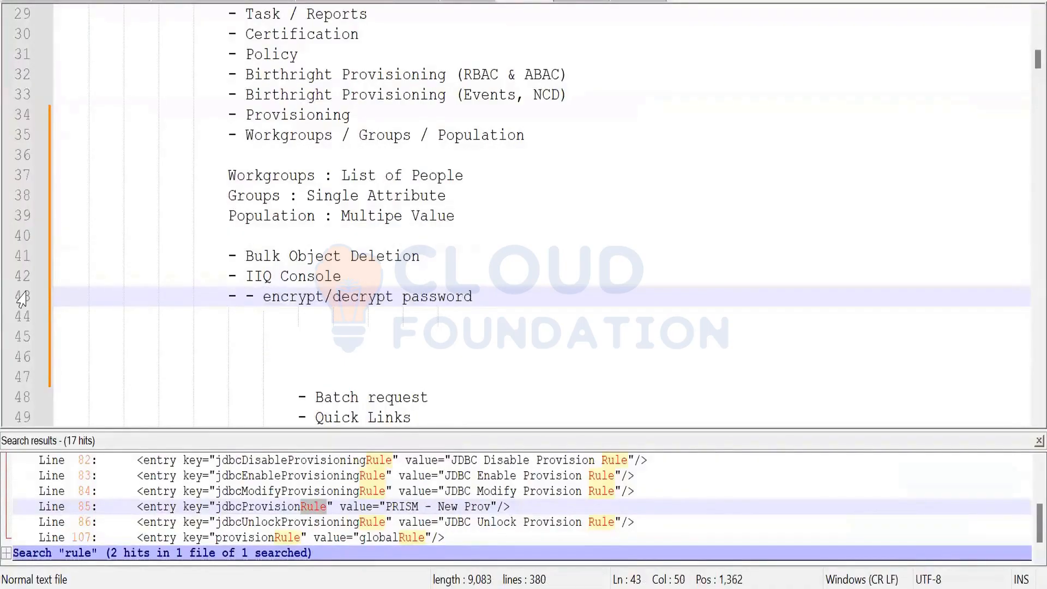
pyautogui.click(262, 296)
pyautogui.press('BackSpace')
pyautogui.press('BackSpace')
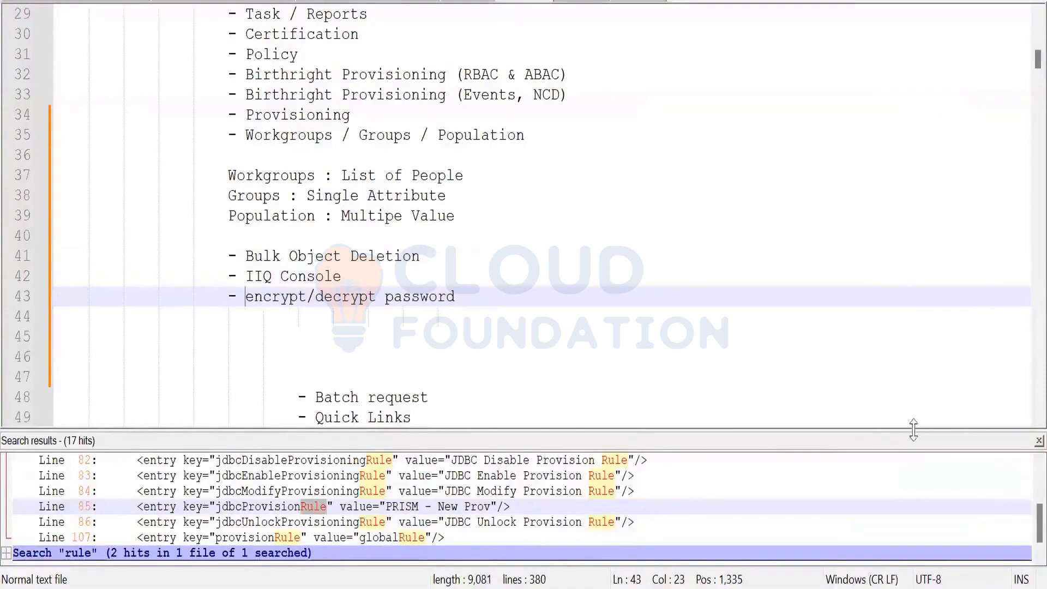
pyautogui.click(1039, 440)
pyautogui.scroll(-1, 720, 509)
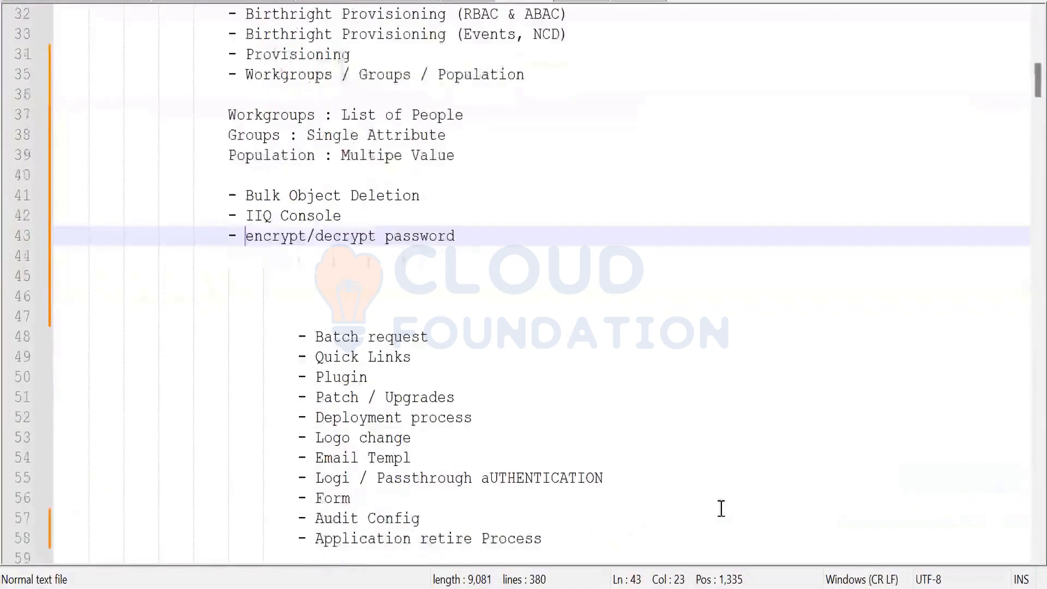
# Run a wildcard 'delete Identity <domain>\*' in IIQ Console, removing all 12 domain identities
pyautogui.hotkey('alt', 'Tab')
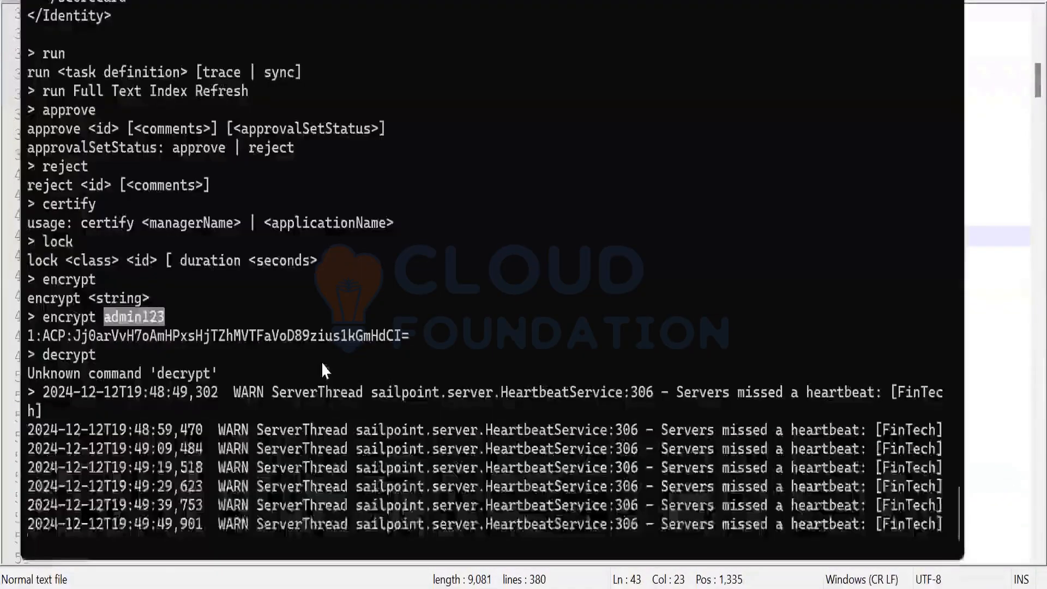
pyautogui.press('Return')
pyautogui.press('Return')
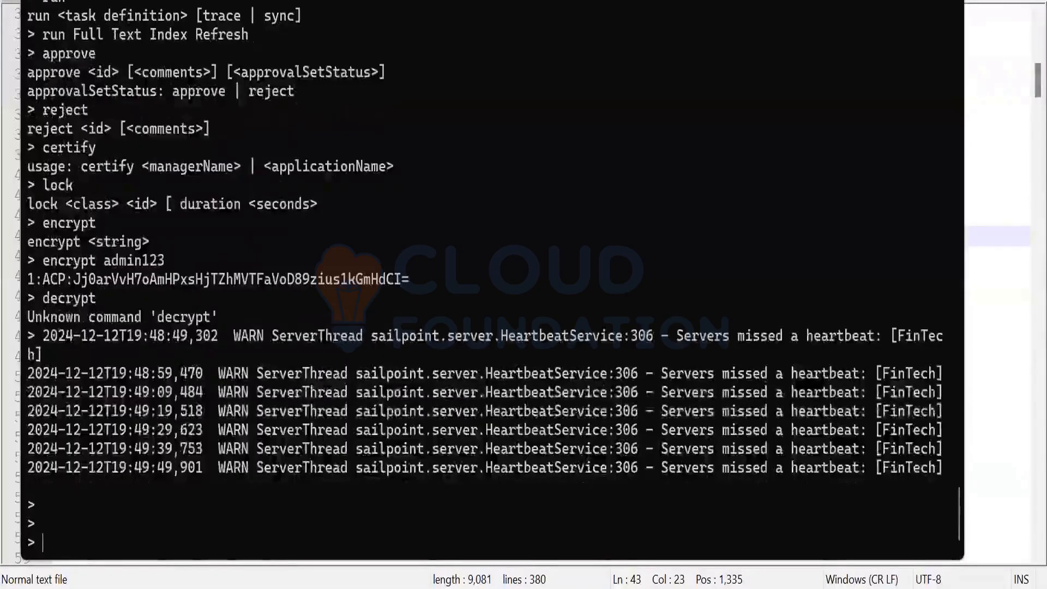
pyautogui.write('delete ')
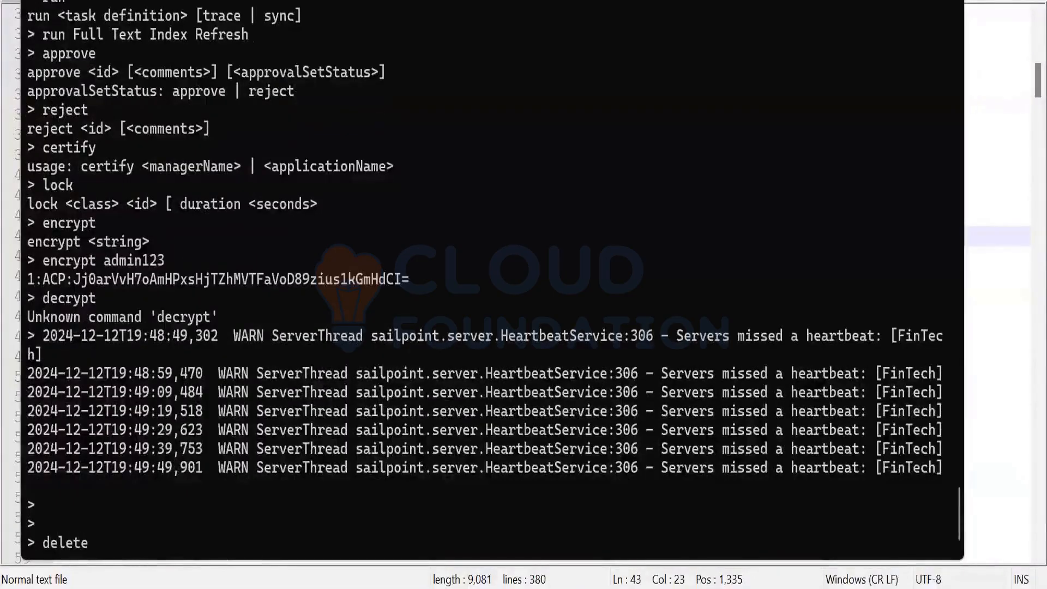
pyautogui.write('Identity ')
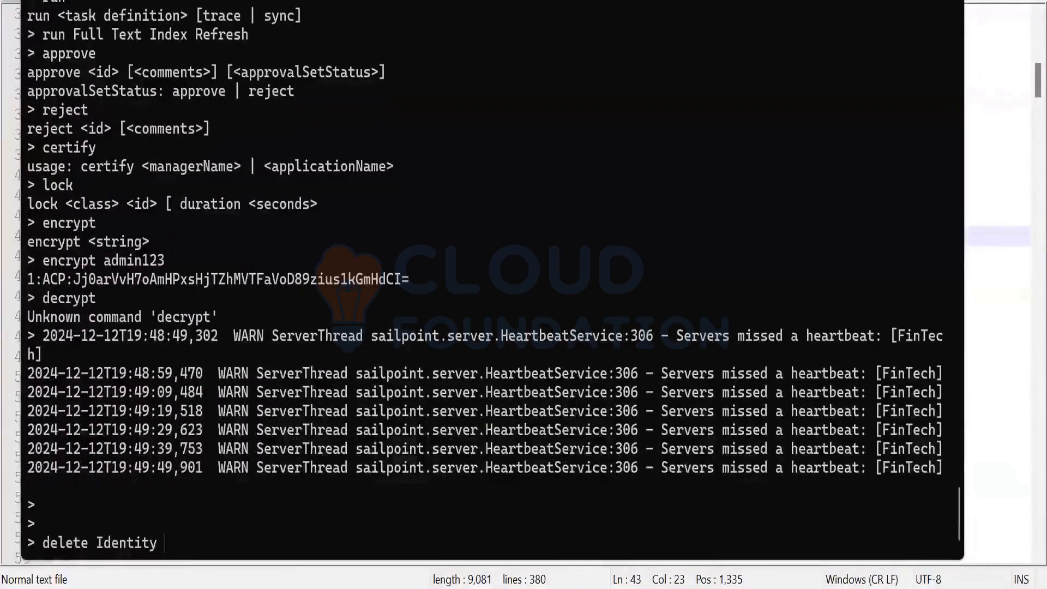
pyautogui.write('Gokul\\')
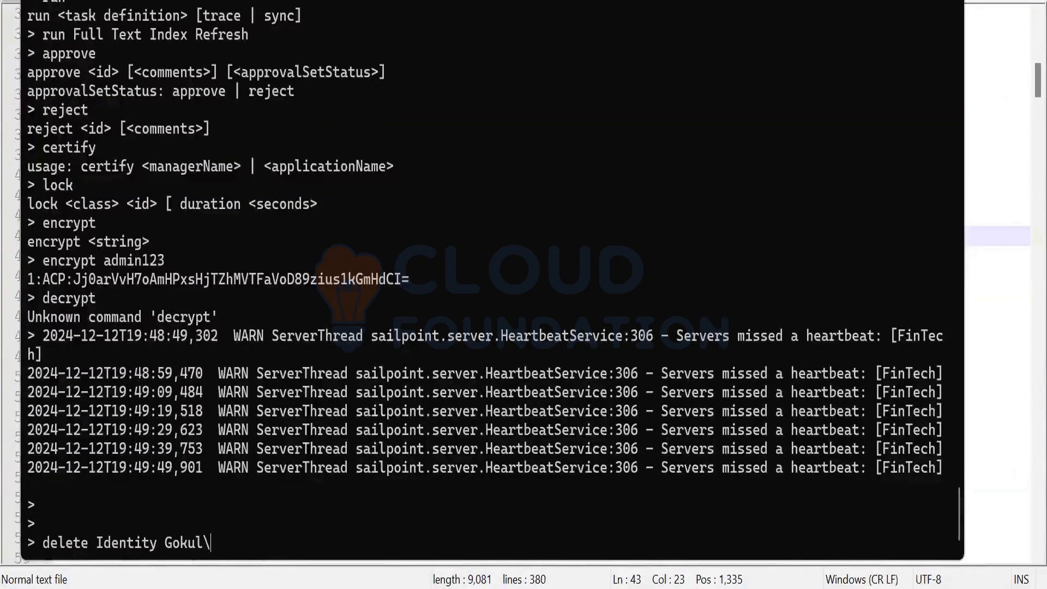
pyautogui.write('*')
pyautogui.press('Return')
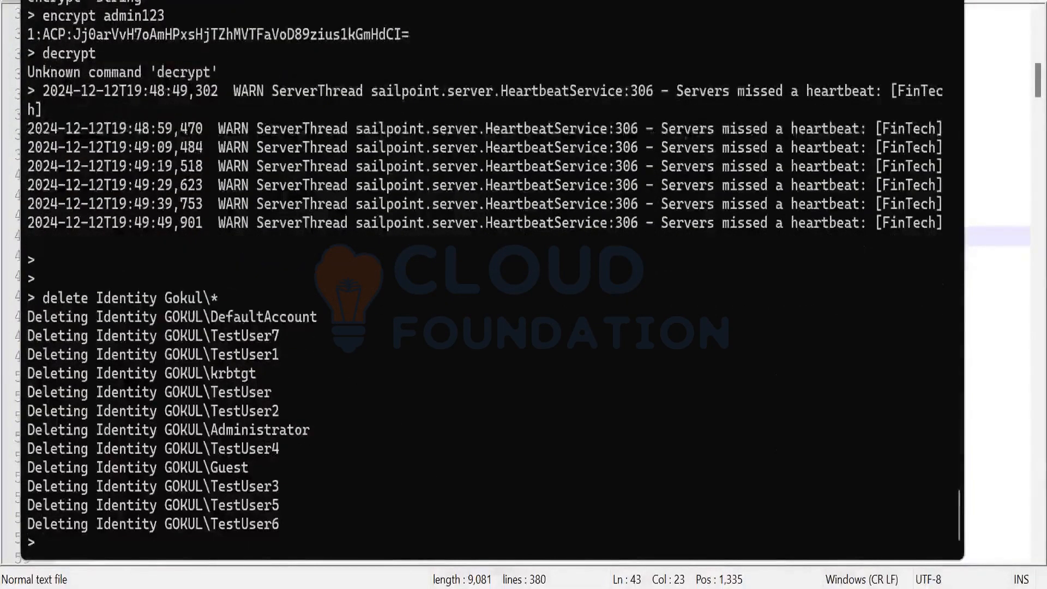
pyautogui.click(470, 579)
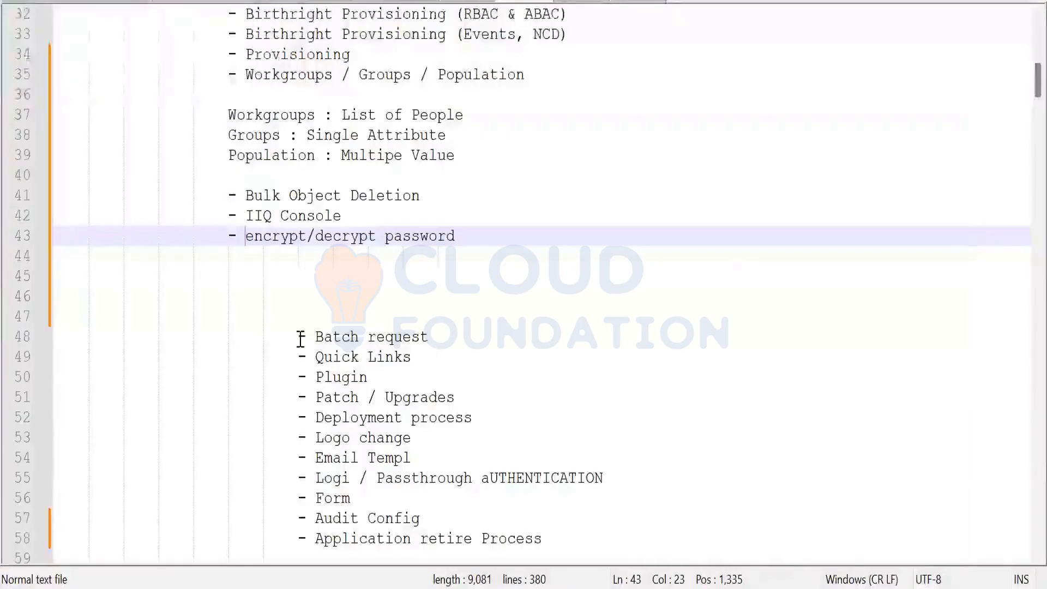
# Move '- Batch request' from line 48 up to line 44, under encrypt/decrypt password
pyautogui.click(300, 339)
pyautogui.keyDown('shift'); pyautogui.click(470, 333); pyautogui.keyUp('shift')
pyautogui.hotkey('ctrl', 'c')
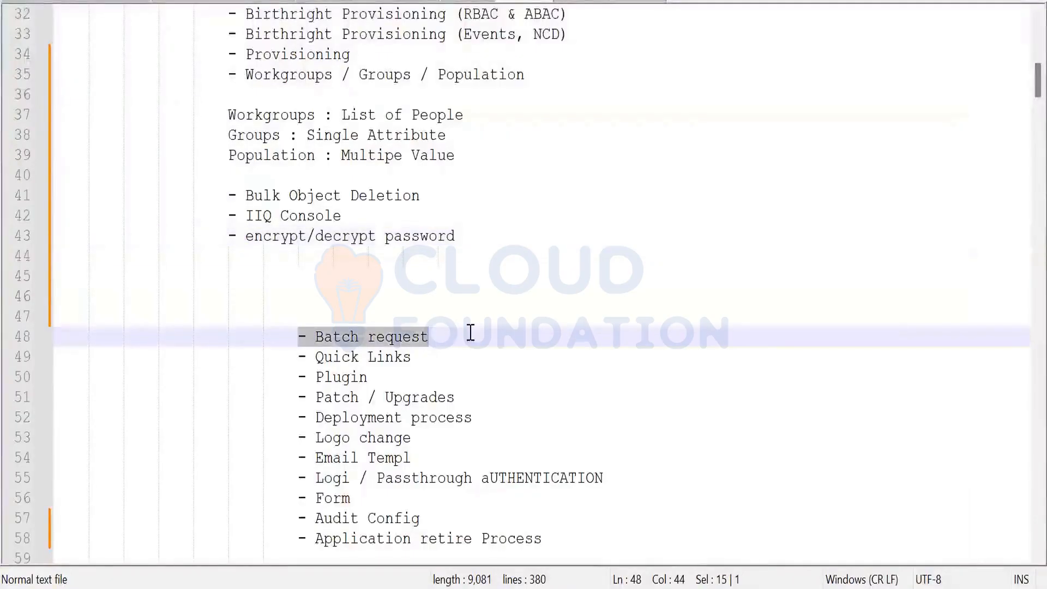
pyautogui.press('Delete')
pyautogui.click(246, 252)
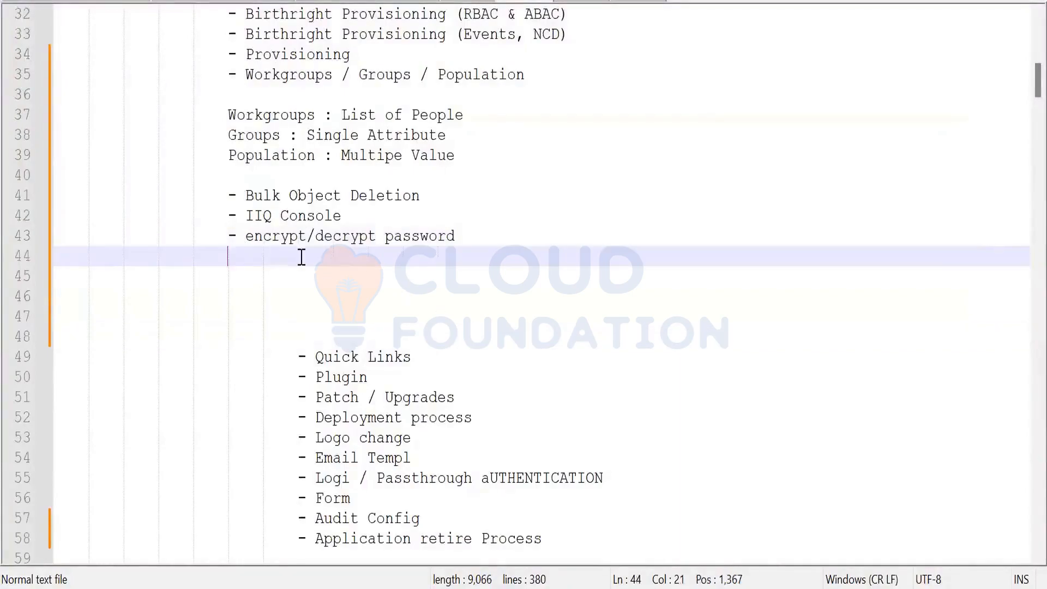
pyautogui.hotkey('ctrl', 'v')
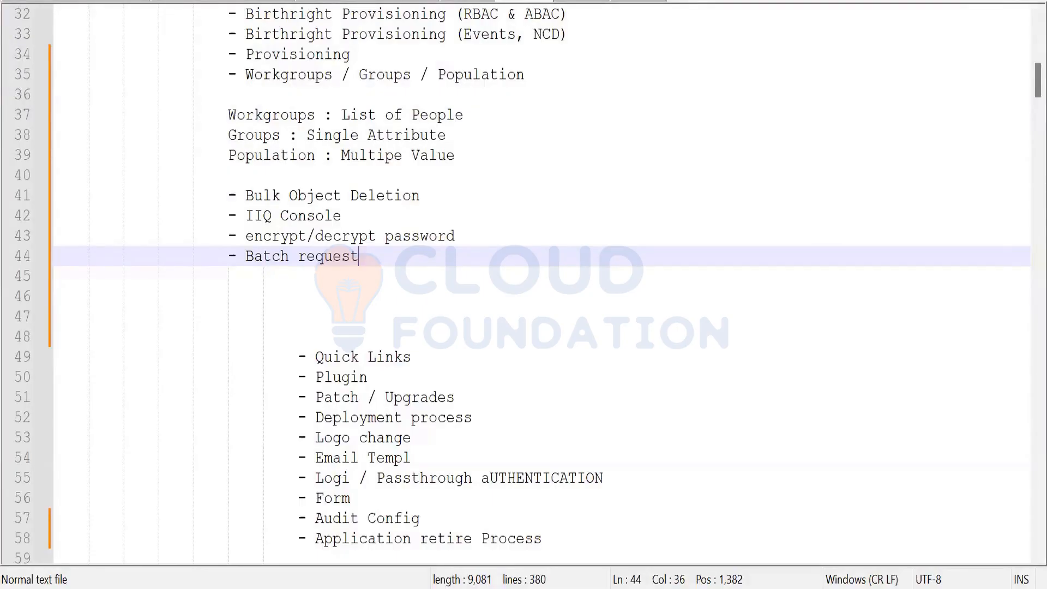
# Highlight 'Batch request' on line 44 and open the Batch Request document in Word
pyautogui.click(434, 256)
pyautogui.moveTo(250, 259); pyautogui.dragTo(380, 259)
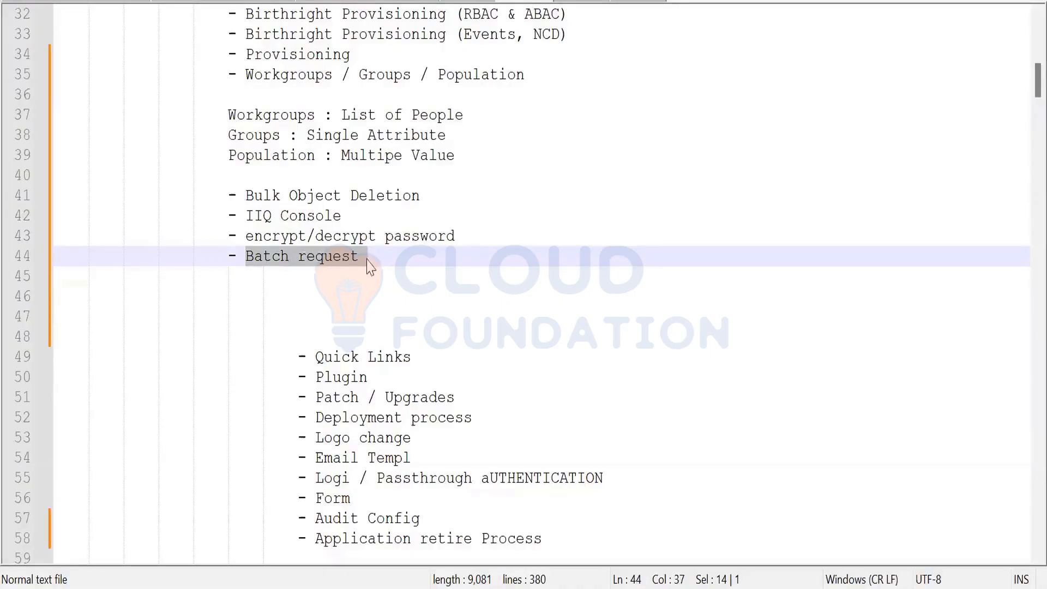
pyautogui.moveTo(362, 257); pyautogui.dragTo(247, 256)
pyautogui.click(375, 258)
pyautogui.moveTo(375, 257); pyautogui.dragTo(244, 253)
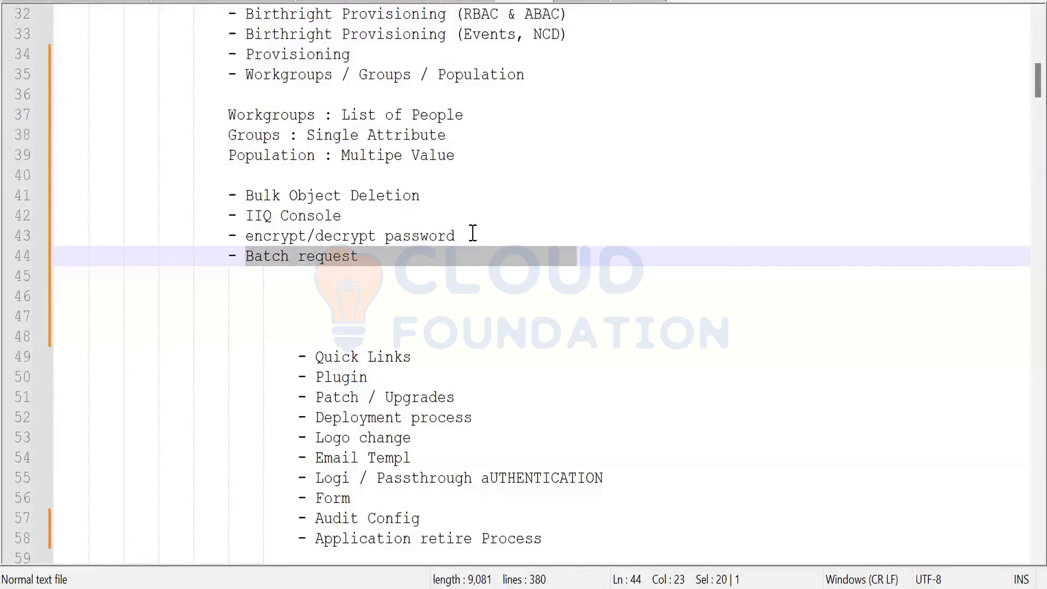
pyautogui.hotkey('alt', 'Tab')
pyautogui.doubleClick(249, 286)
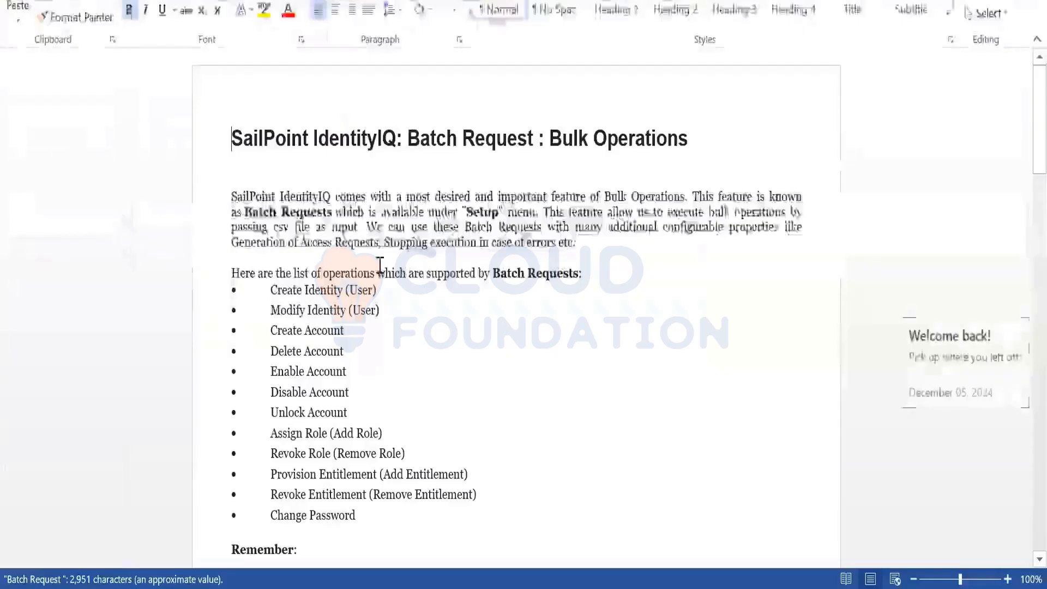
pyautogui.click(270, 289)
pyautogui.moveTo(340, 456); pyautogui.dragTo(362, 513)
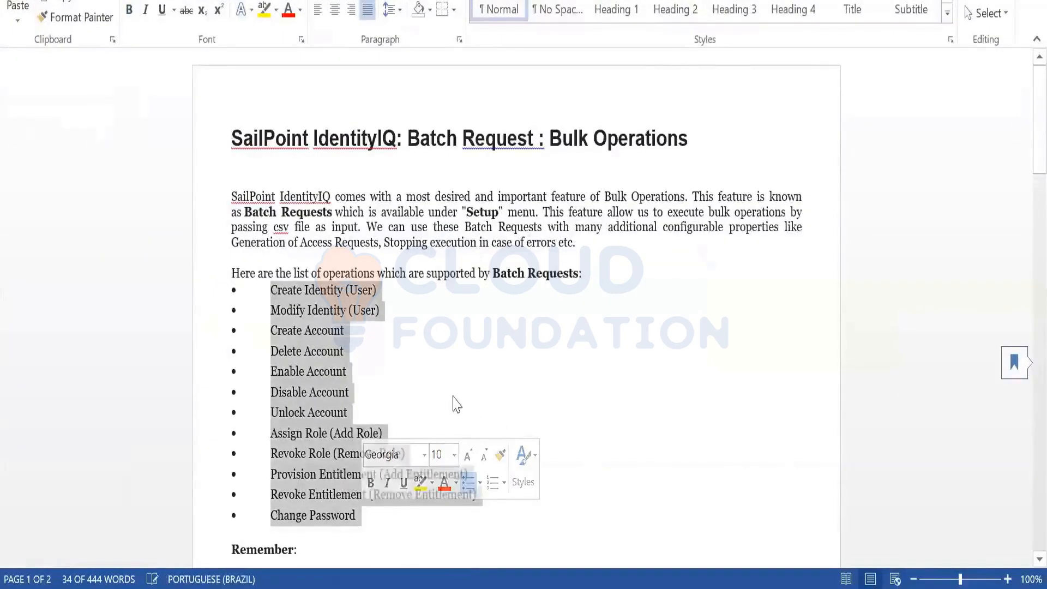
pyautogui.click(683, 460)
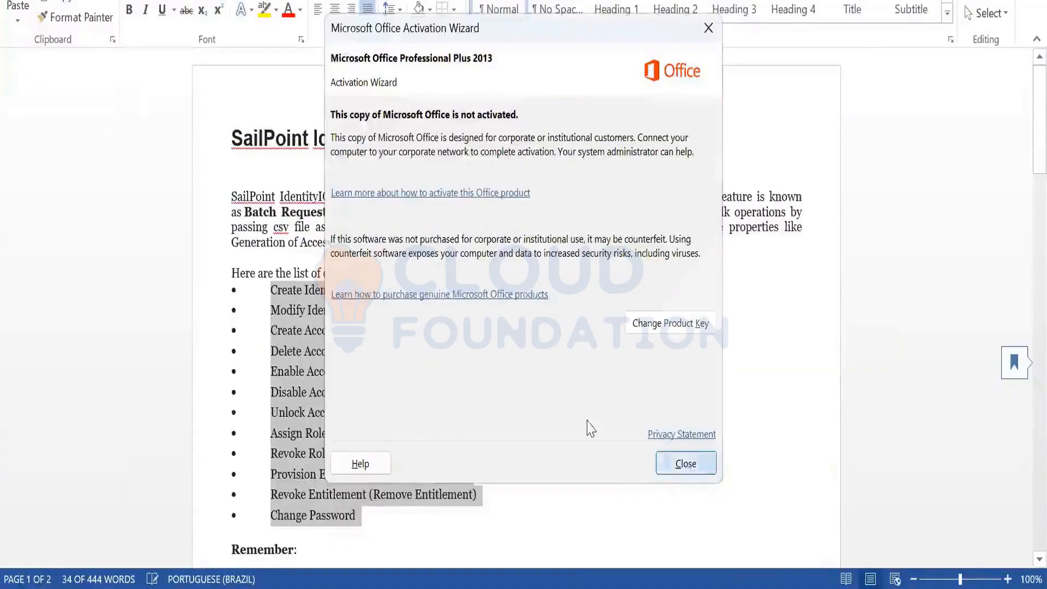
pyautogui.scroll(-2, 502, 297)
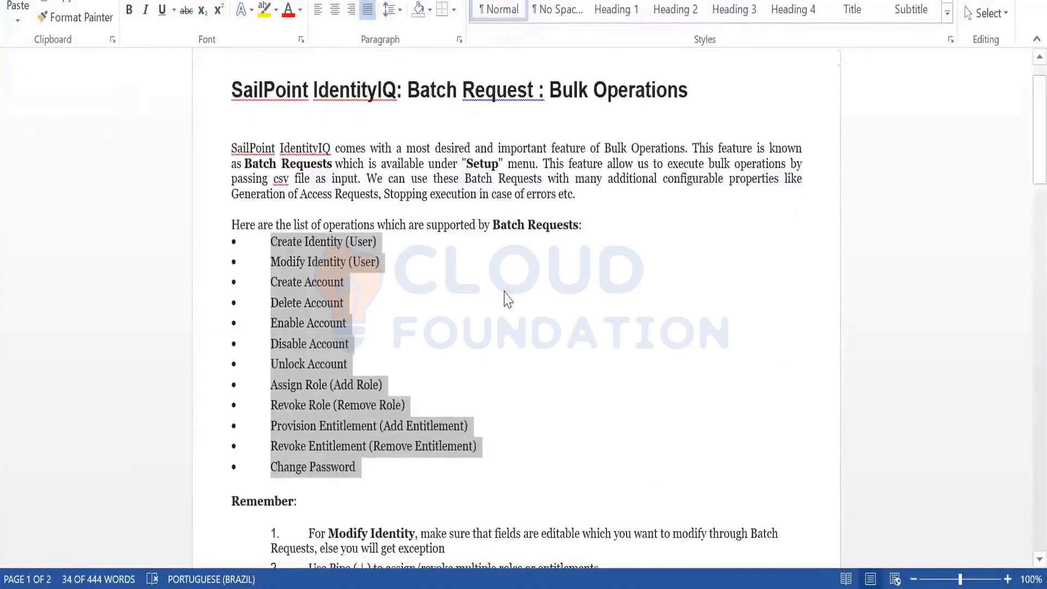
pyautogui.scroll(-5, 507, 299)
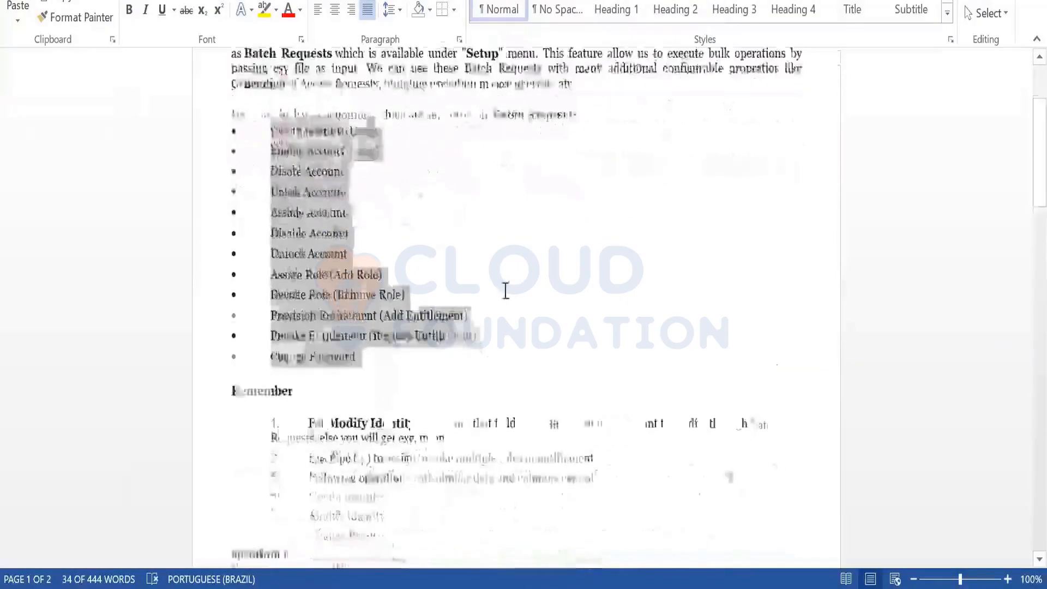
pyautogui.doubleClick(254, 387)
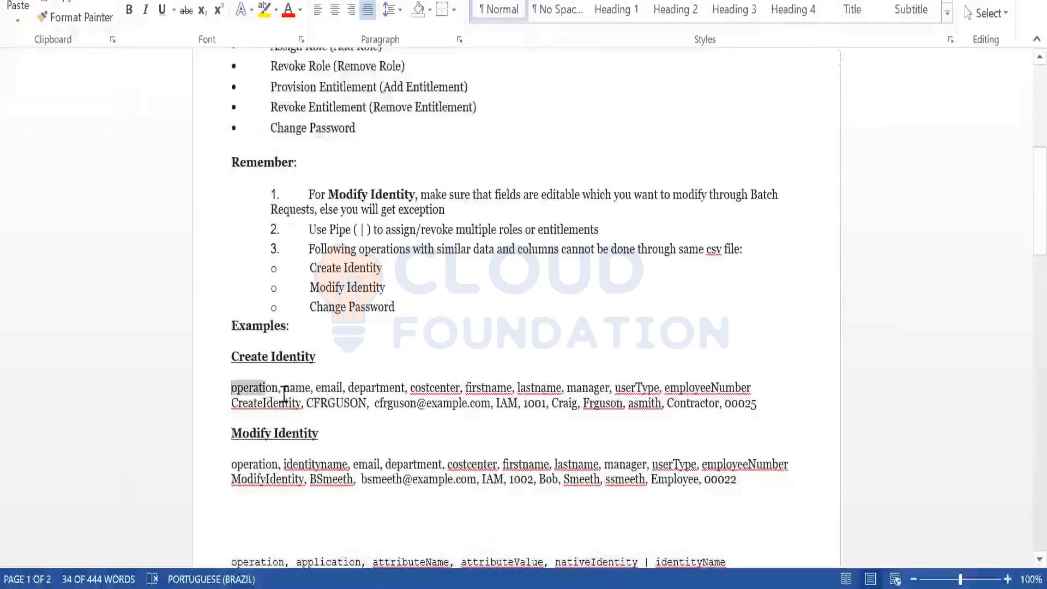
pyautogui.moveTo(279, 387); pyautogui.dragTo(612, 388)
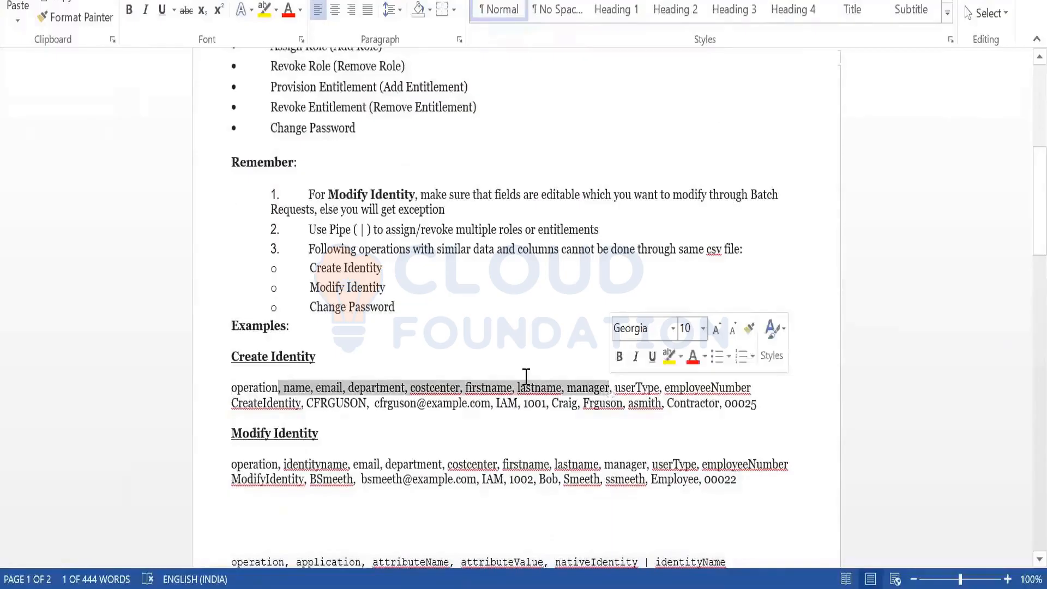
pyautogui.scroll(-2, 491, 382)
pyautogui.click(335, 326)
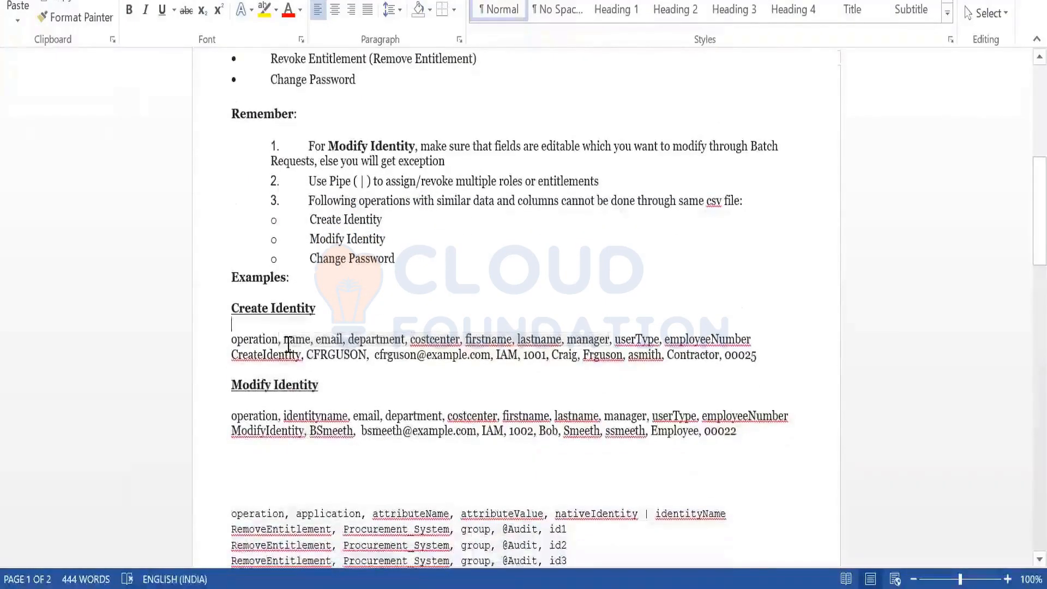
pyautogui.doubleClick(288, 344)
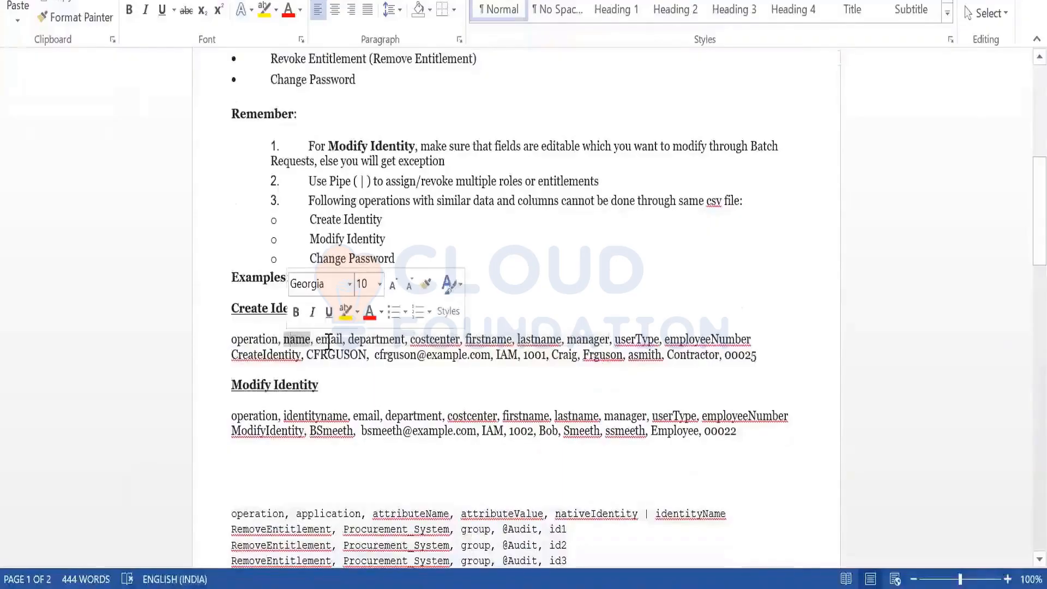
pyautogui.click(481, 342)
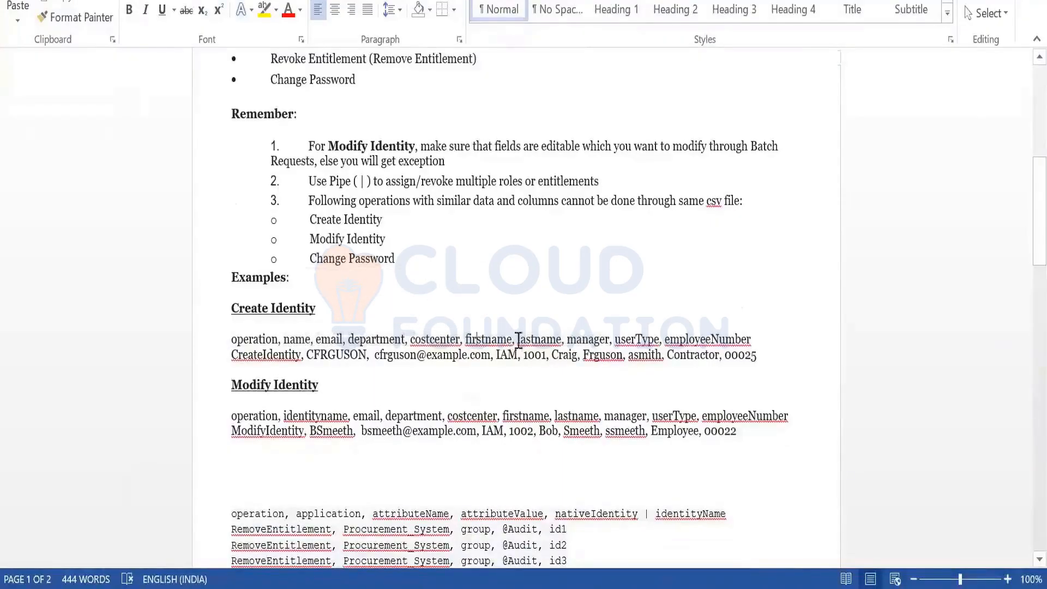
pyautogui.click(526, 341)
pyautogui.click(582, 340)
pyautogui.scroll(-2, 384, 315)
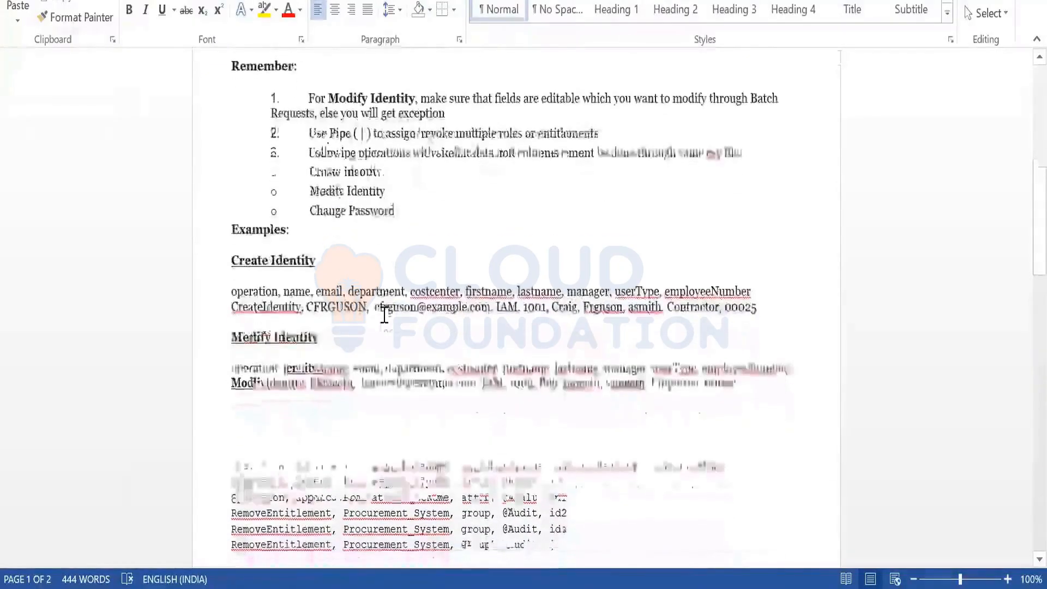
pyautogui.scroll(-1, 384, 315)
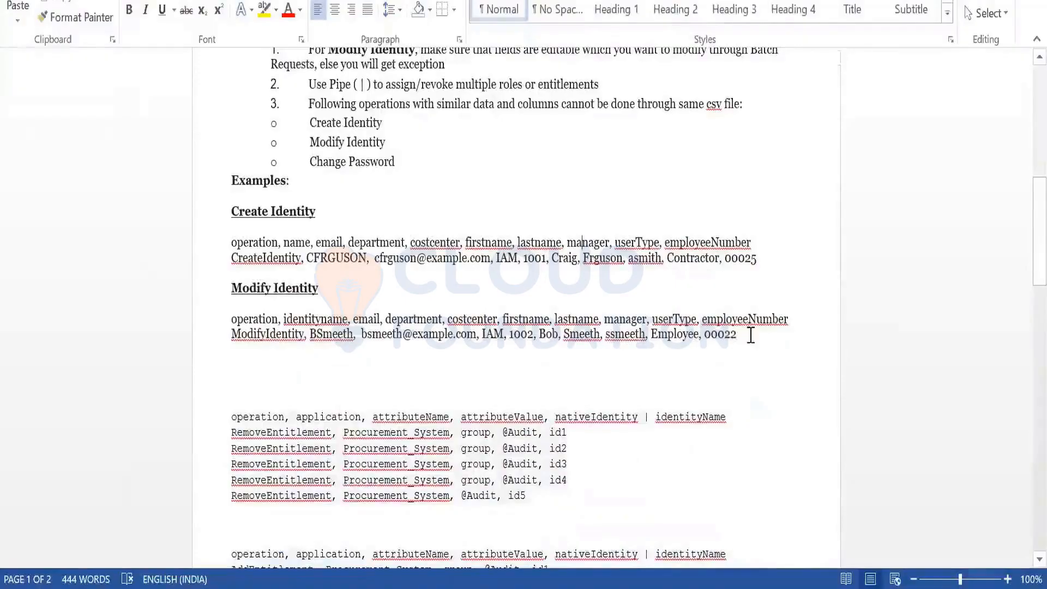
pyautogui.moveTo(750, 334); pyautogui.dragTo(240, 313)
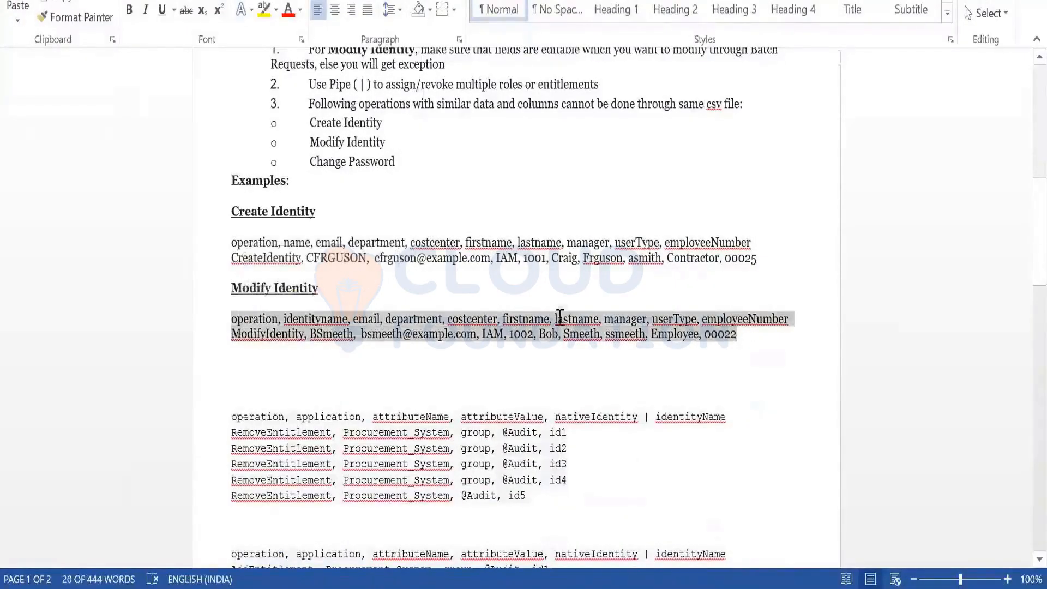
pyautogui.scroll(-3, 560, 316)
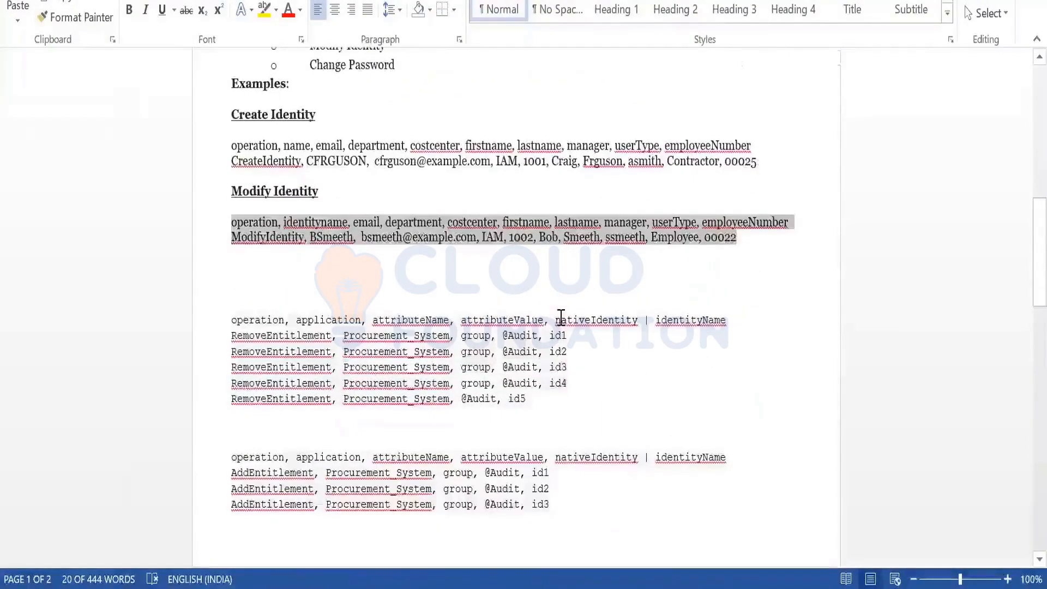
pyautogui.moveTo(234, 473); pyautogui.dragTo(316, 475)
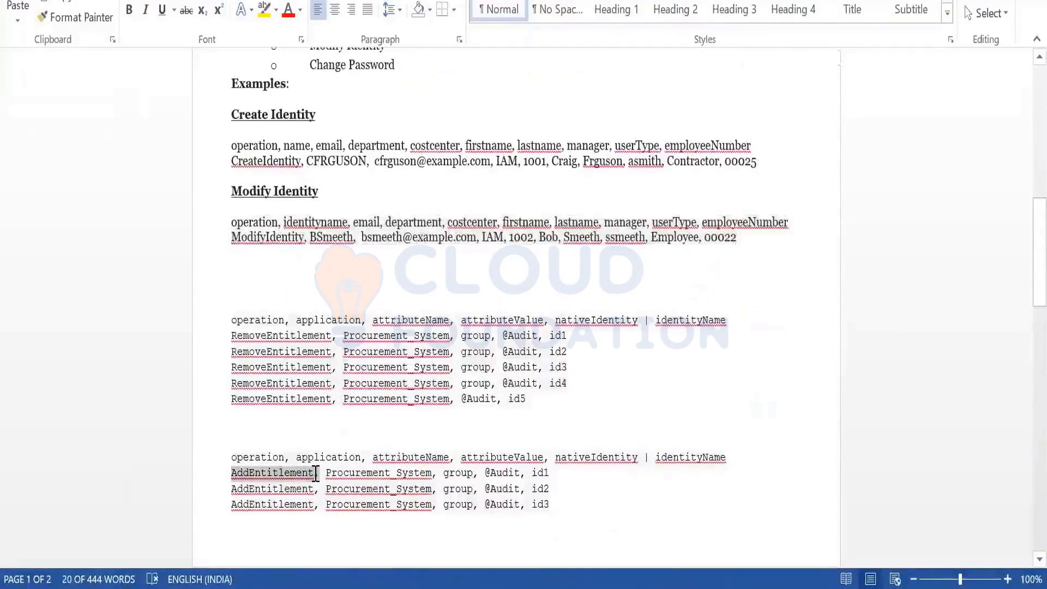
pyautogui.doubleClick(423, 473)
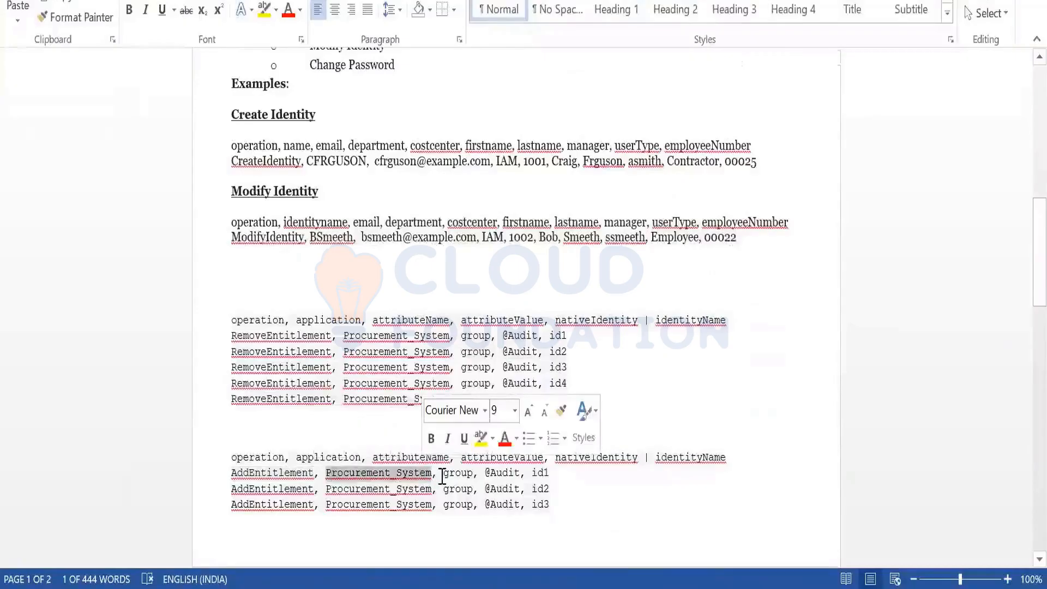
pyautogui.doubleClick(465, 474)
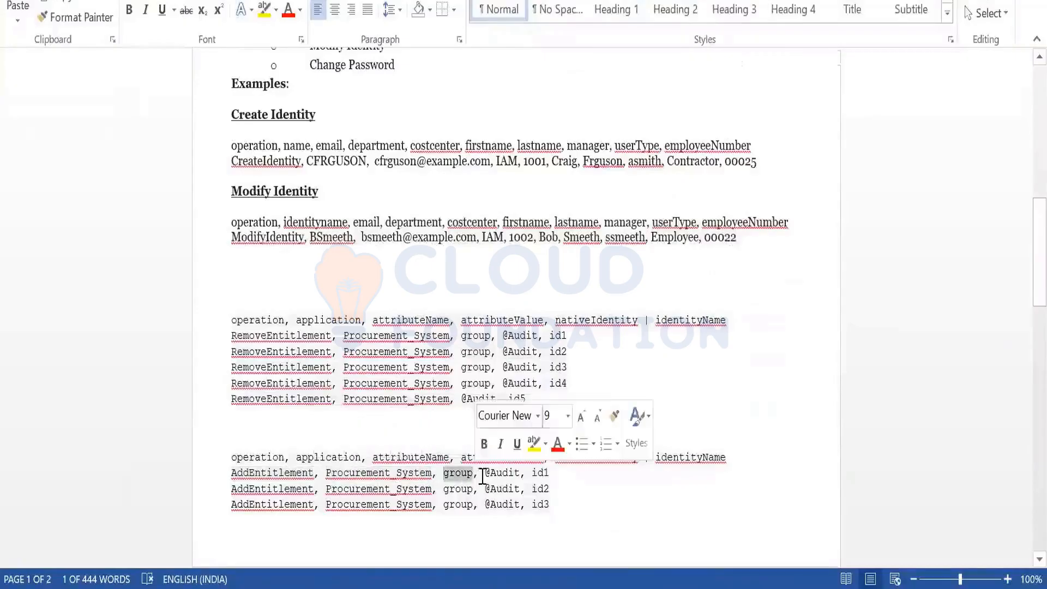
pyautogui.moveTo(484, 474); pyautogui.dragTo(553, 472)
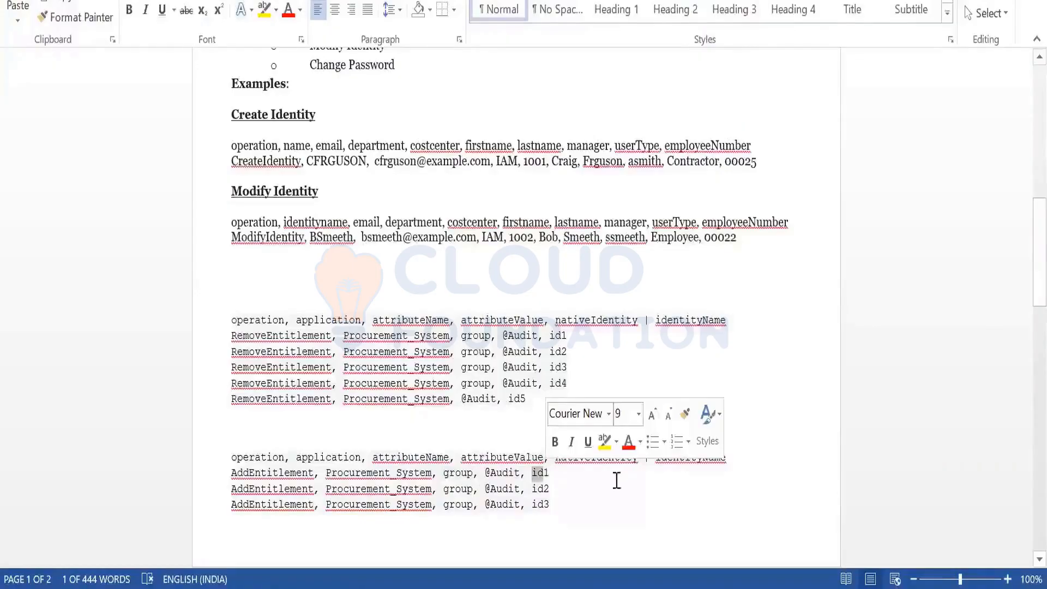
pyautogui.click(632, 458)
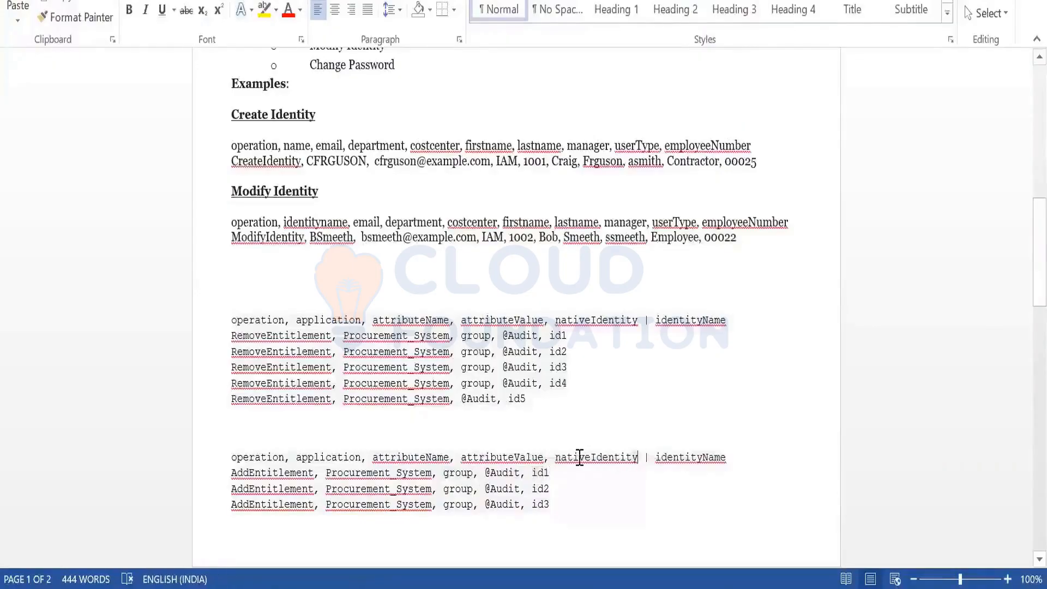
pyautogui.hotkey('shift', 'Left')
pyautogui.hotkey('shift', 'Left')
pyautogui.hotkey('shift', 'Left')
pyautogui.hotkey('shift', 'Left')
pyautogui.hotkey('shift', 'Left')
pyautogui.hotkey('shift', 'Left')
pyautogui.hotkey('shift', 'Left')
pyautogui.hotkey('shift', 'Left')
pyautogui.hotkey('shift', 'Left')
pyautogui.hotkey('shift', 'Left')
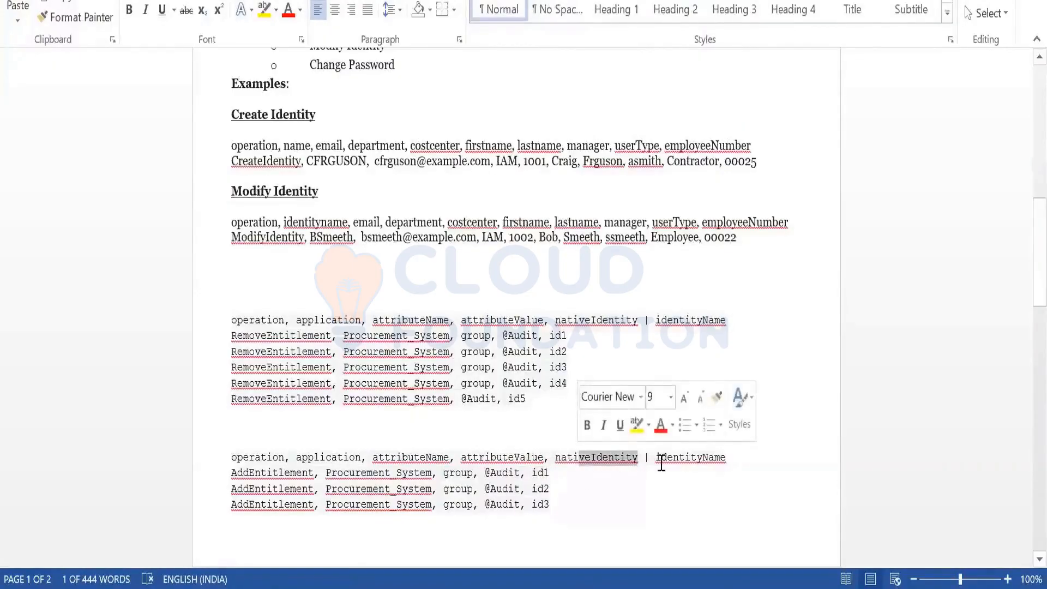
pyautogui.moveTo(661, 463); pyautogui.dragTo(732, 469)
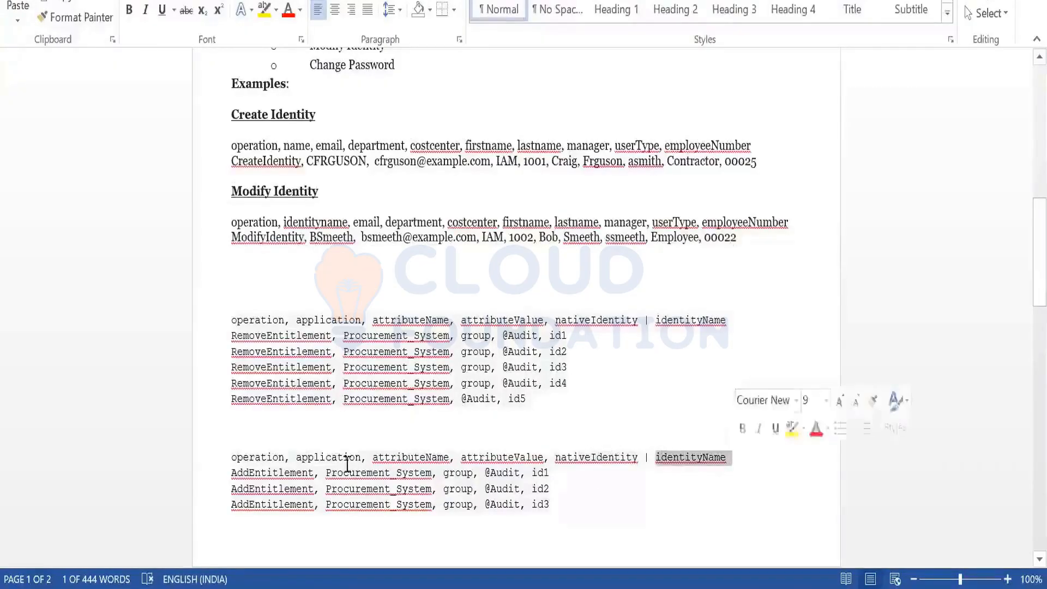
# Highlight Helpdesk and Associate in the first AddRole row, then switch to the batch files folder
pyautogui.scroll(-10, 489, 446)
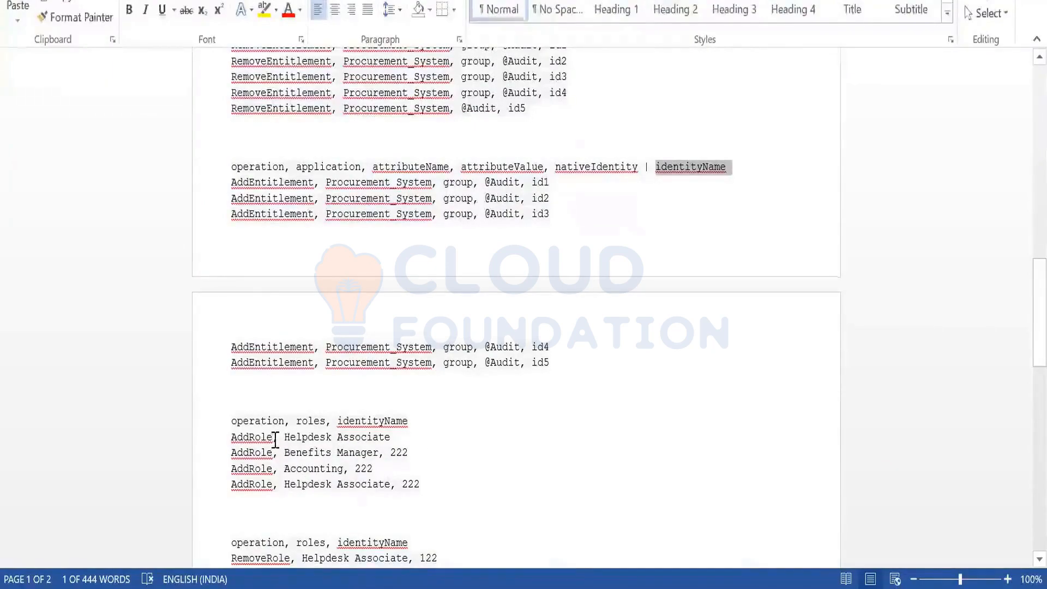
pyautogui.moveTo(284, 437); pyautogui.dragTo(333, 438)
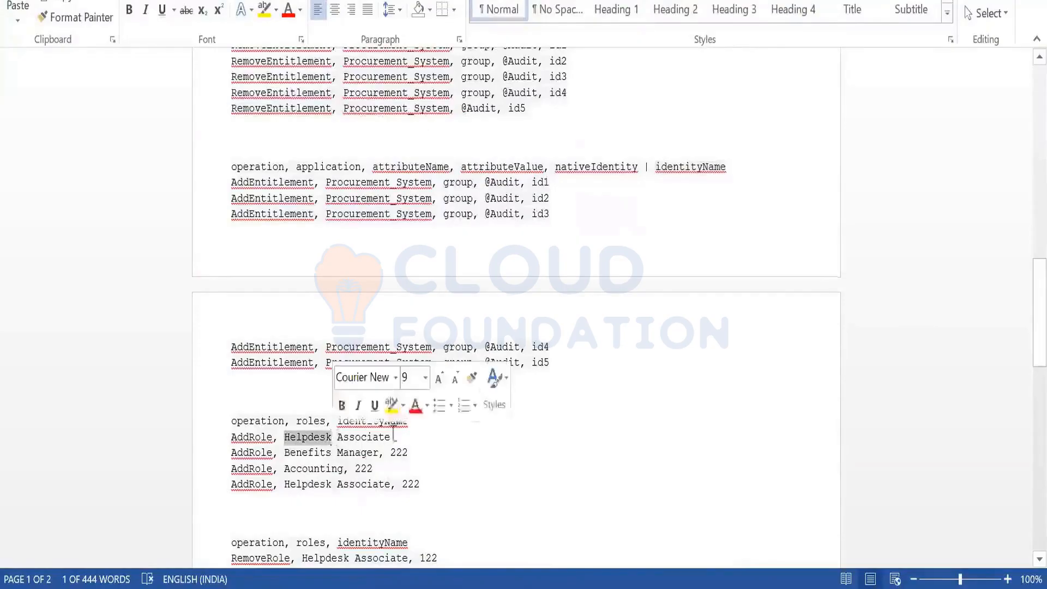
pyautogui.click(339, 437)
pyautogui.moveTo(341, 437); pyautogui.dragTo(435, 444)
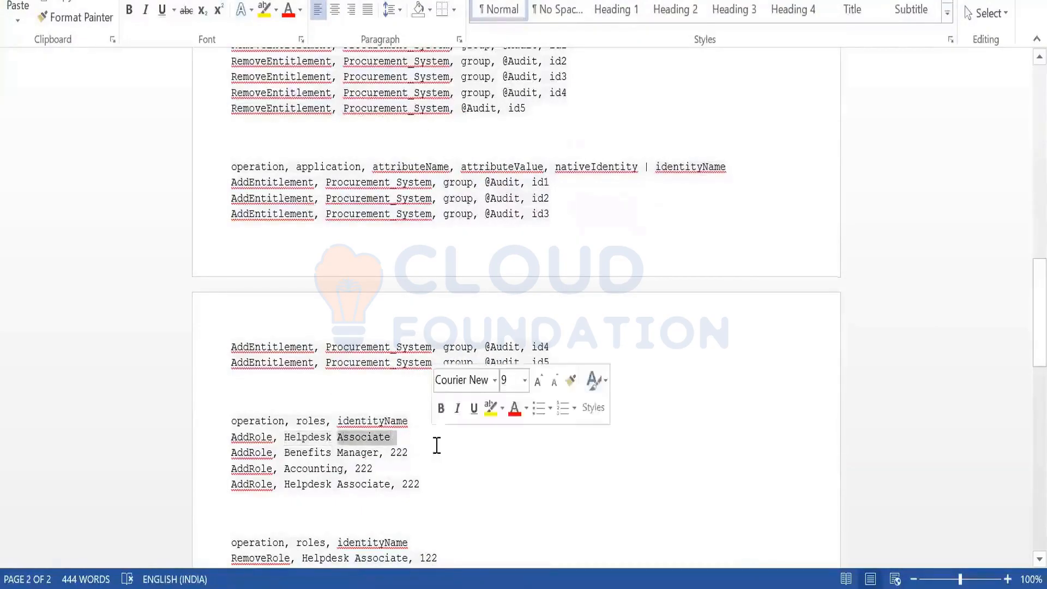
pyautogui.click(437, 460)
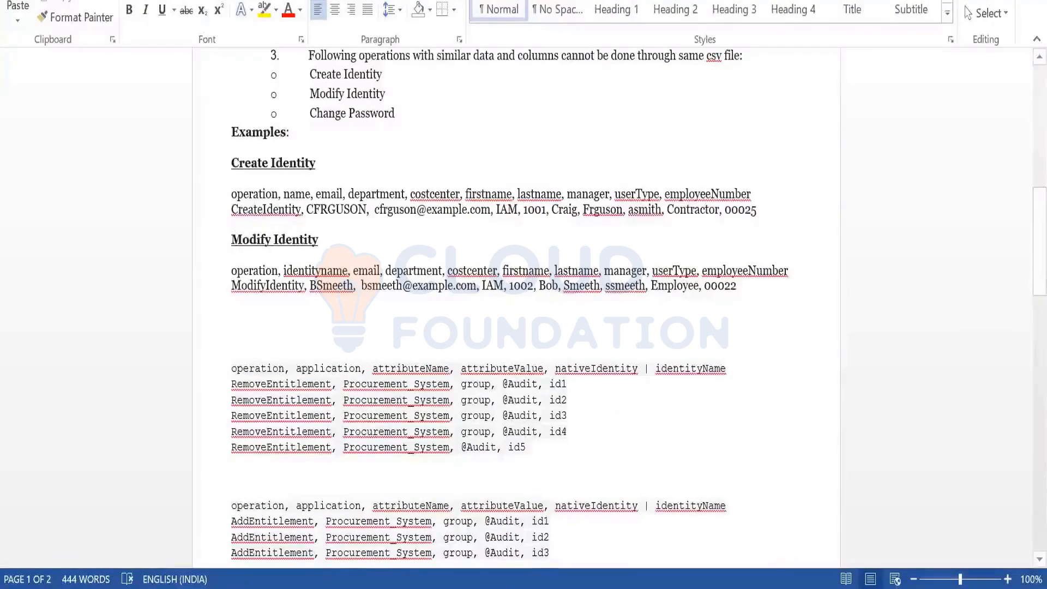
pyautogui.moveTo(699, 588)
pyautogui.hotkey('alt', 'Tab')
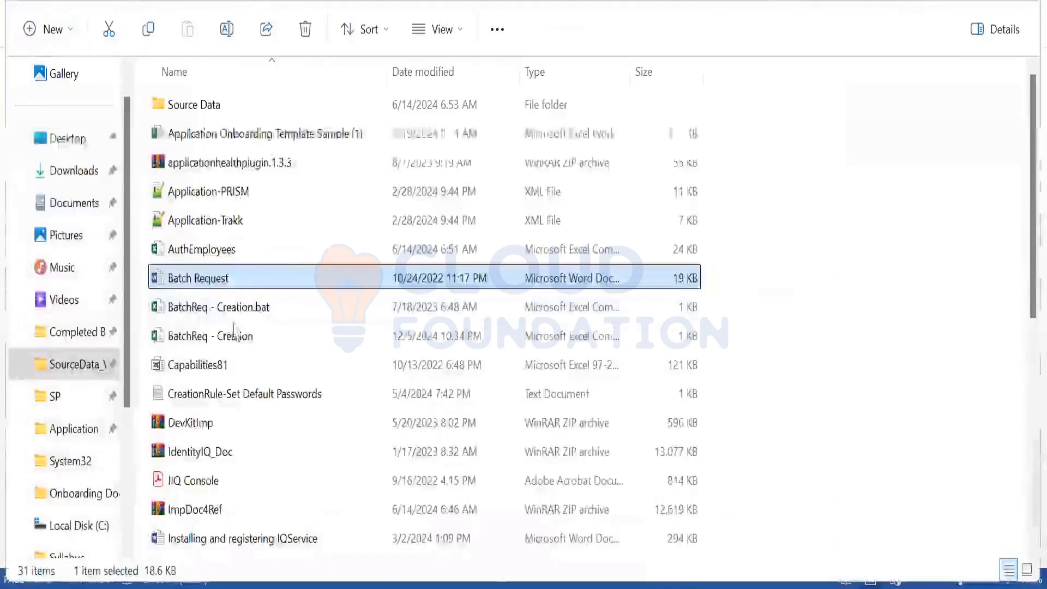
# Open BatchReq - Creation in Excel and auto-fit column A to show CreateIdentity
pyautogui.doubleClick(250, 338)
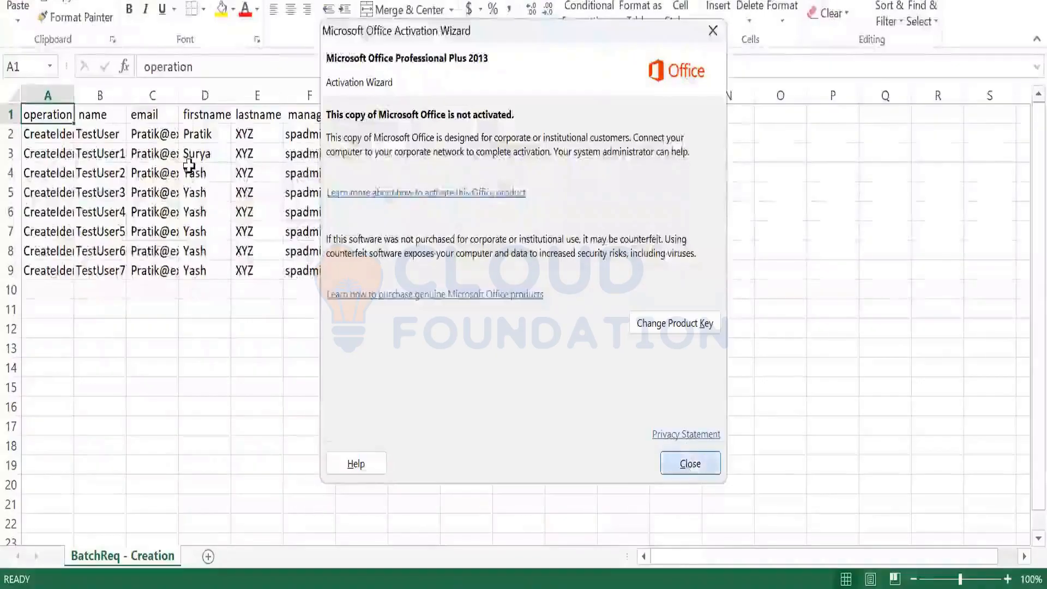
pyautogui.doubleClick(74, 95)
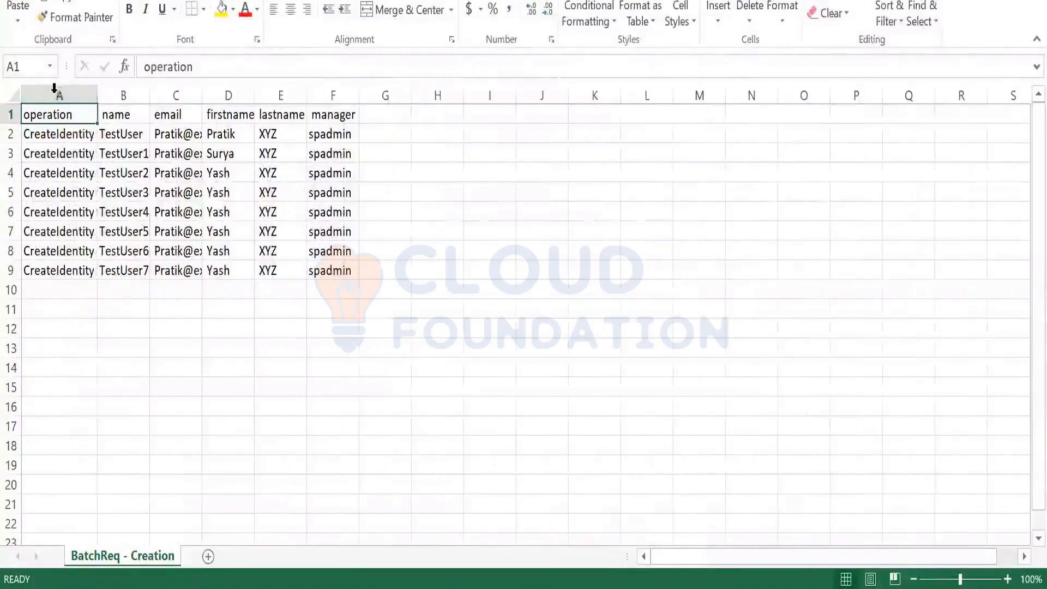
# Dismiss the activation prompt and review columns A–F and the header row for the eight test users
pyautogui.click(111, 231)
pyautogui.moveTo(65, 141); pyautogui.dragTo(64, 269)
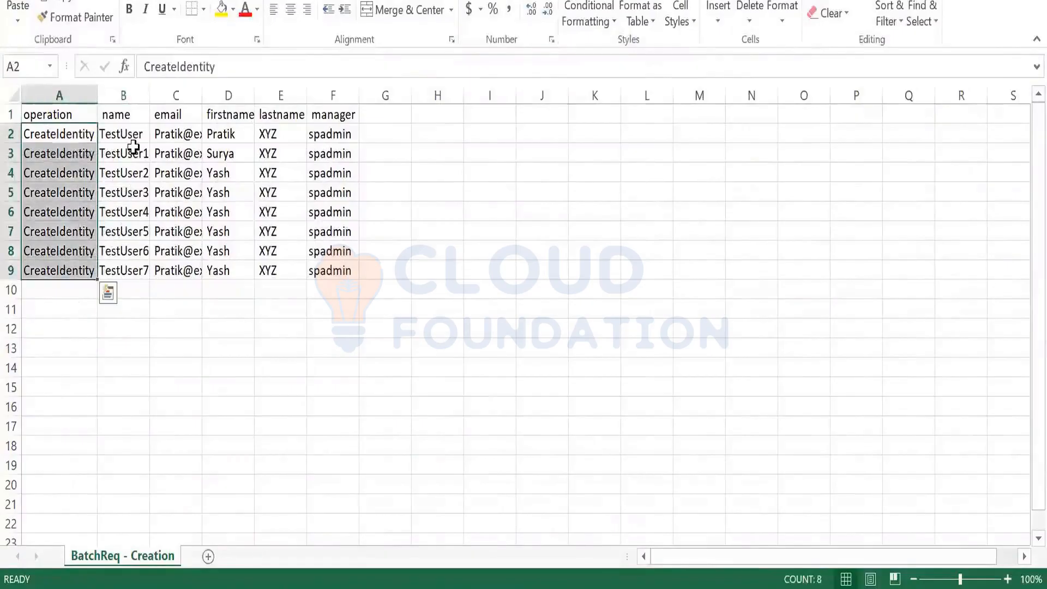
pyautogui.moveTo(134, 141); pyautogui.dragTo(135, 269)
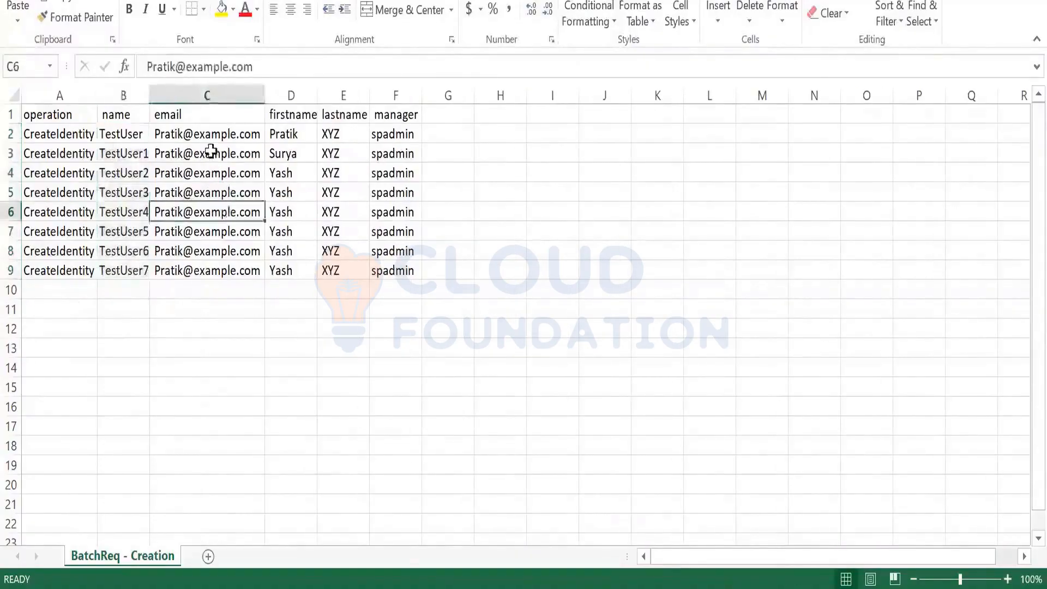
pyautogui.moveTo(211, 138); pyautogui.dragTo(220, 271)
pyautogui.moveTo(284, 140); pyautogui.dragTo(293, 271)
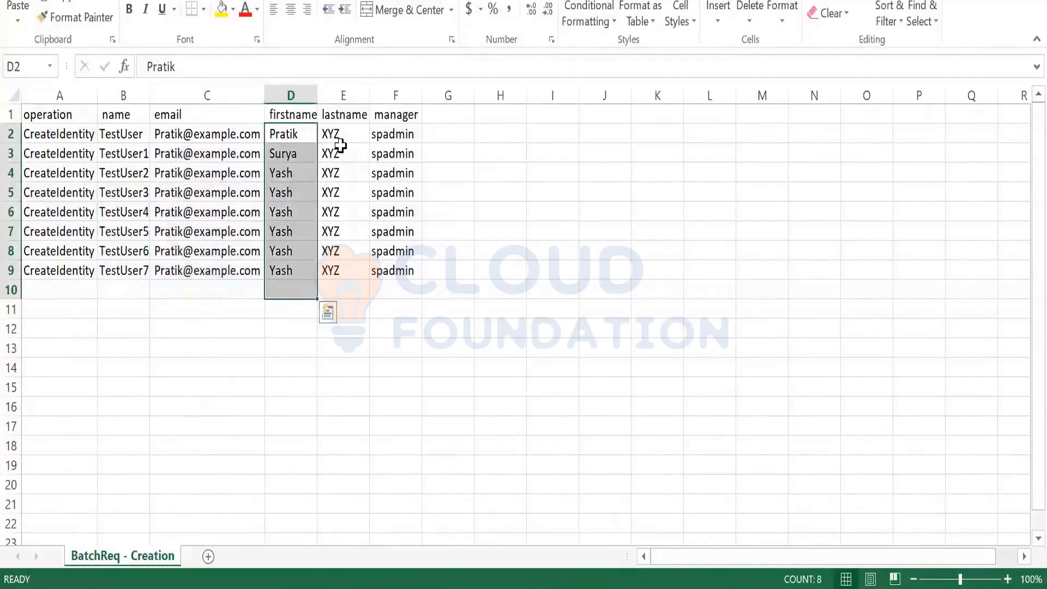
pyautogui.moveTo(339, 136); pyautogui.dragTo(333, 271)
pyautogui.moveTo(393, 134); pyautogui.dragTo(404, 271)
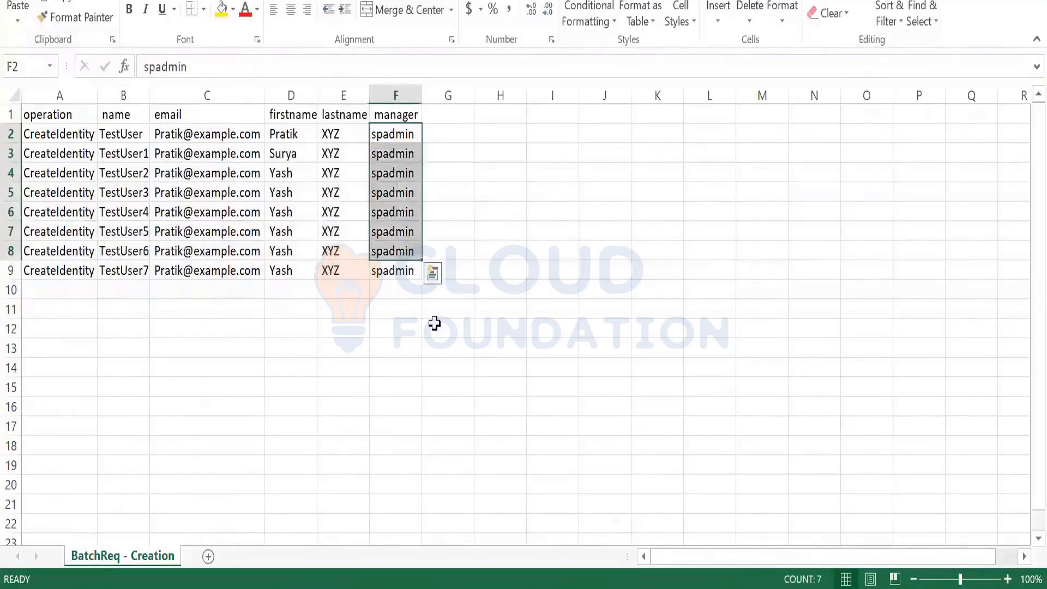
pyautogui.click(434, 326)
pyautogui.moveTo(117, 115); pyautogui.dragTo(403, 115)
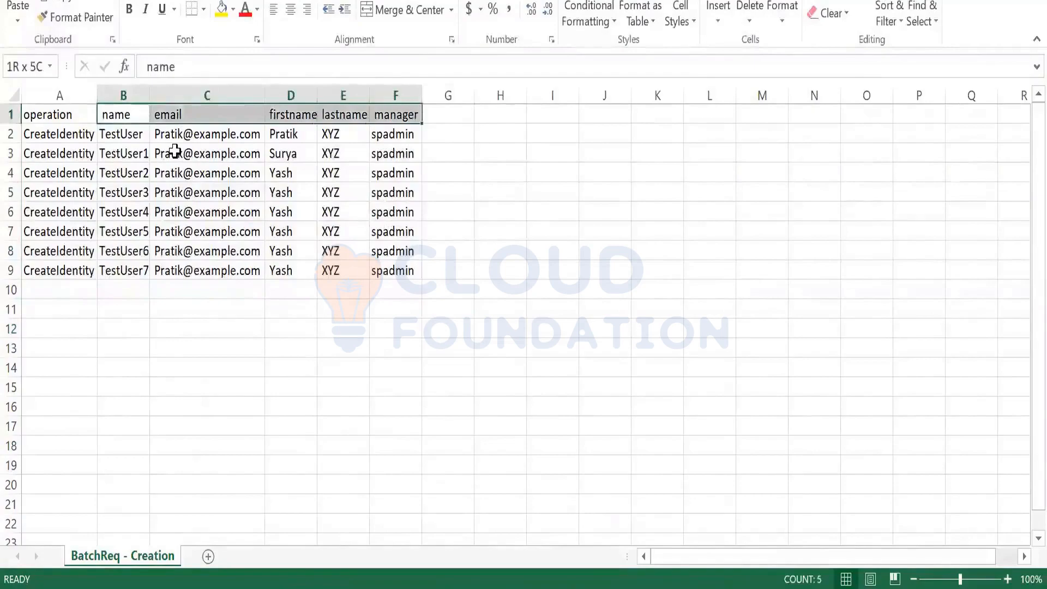
pyautogui.click(297, 373)
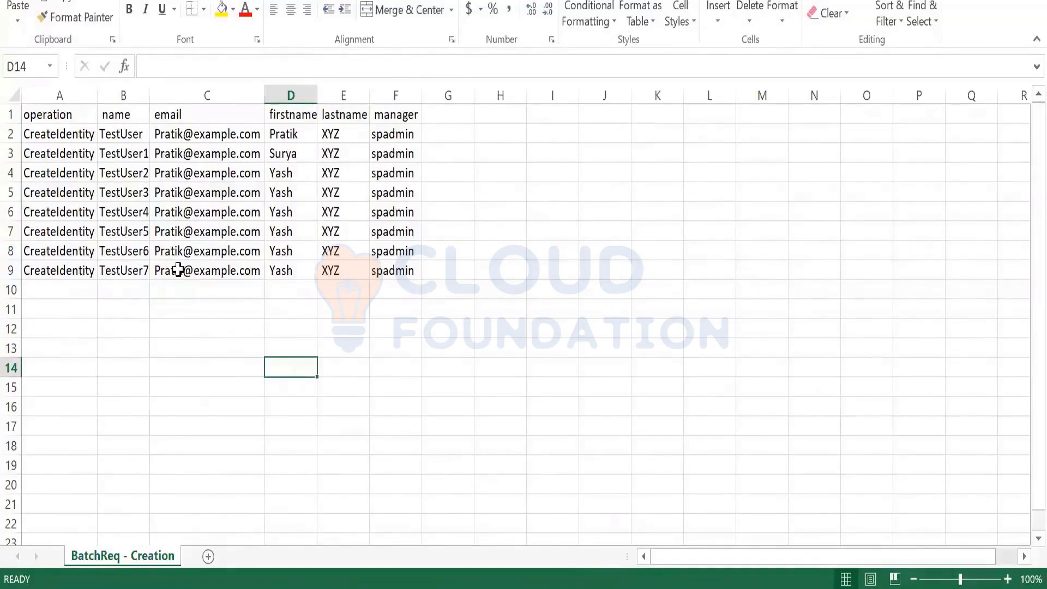
pyautogui.moveTo(54, 134); pyautogui.dragTo(75, 271)
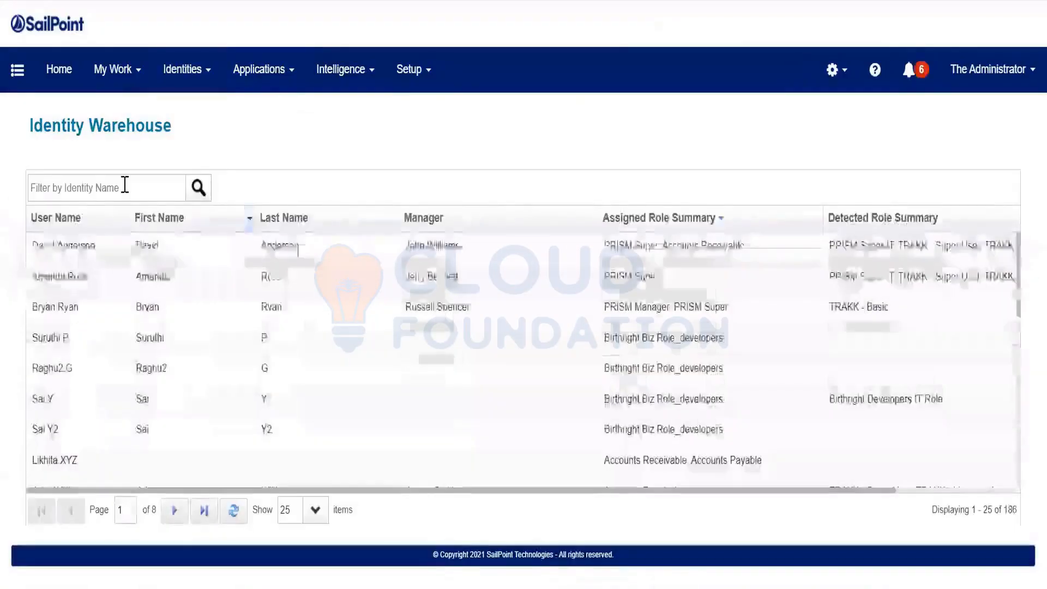
# Search the Identity Warehouse for 'Test', confirm no matches, and duplicate the browser tab
pyautogui.click(125, 184)
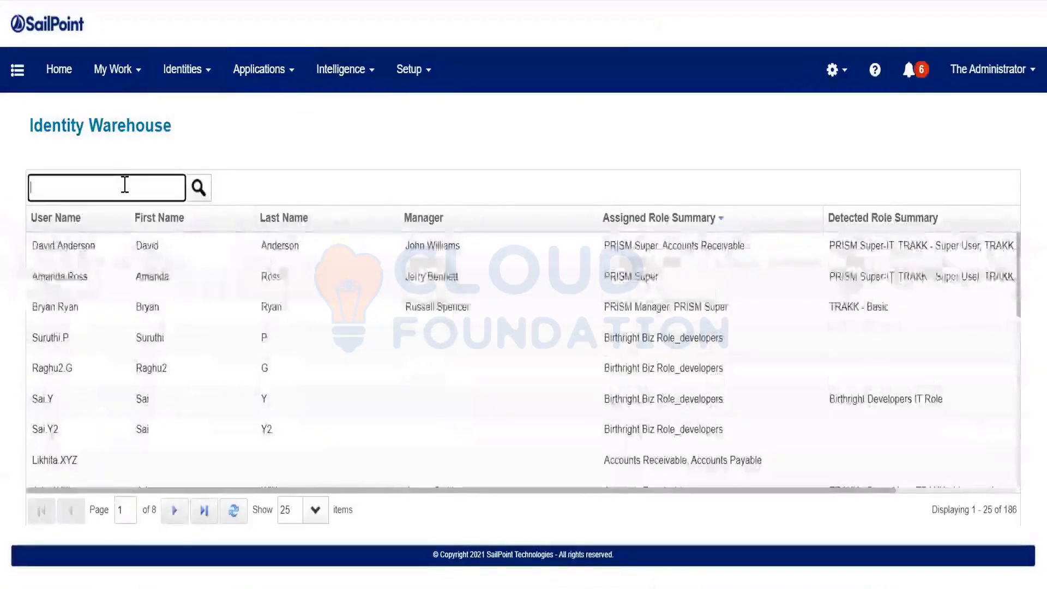
pyautogui.write('Test')
pyautogui.press('Return')
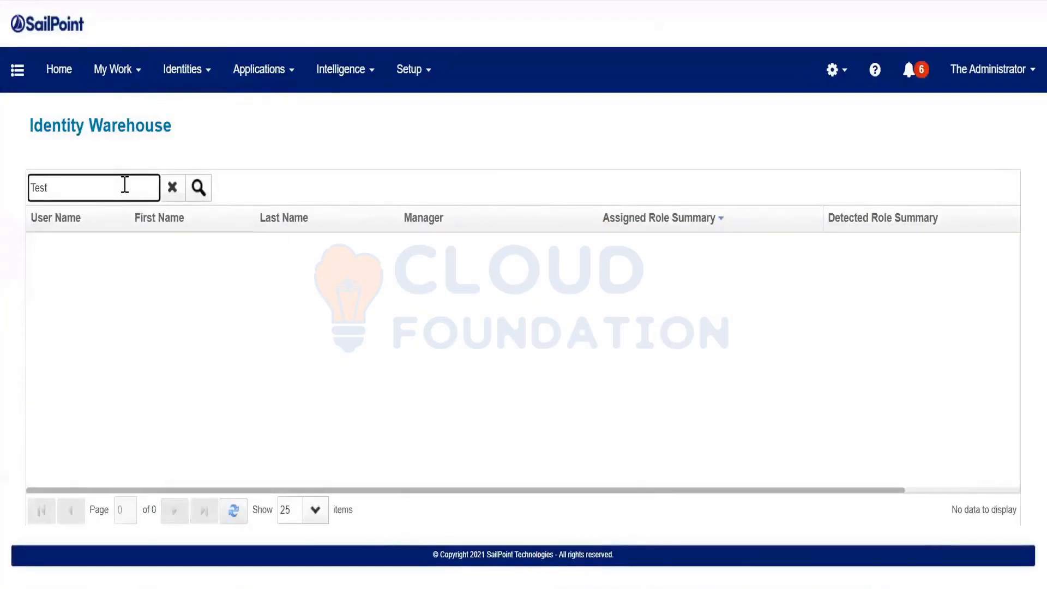
pyautogui.click(197, 189)
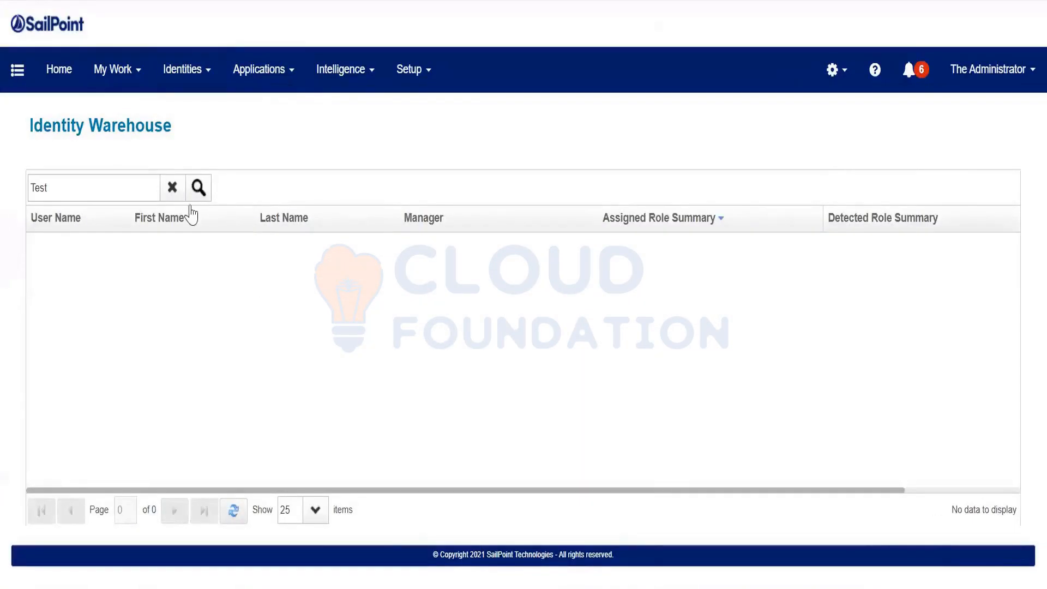
pyautogui.rightClick(181, 1)
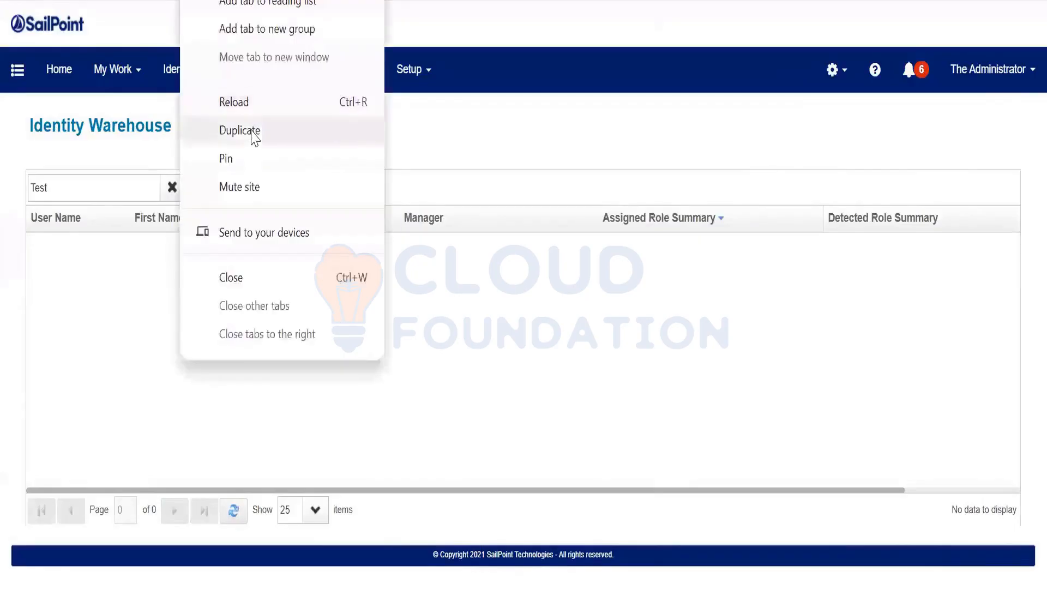
pyautogui.click(240, 131)
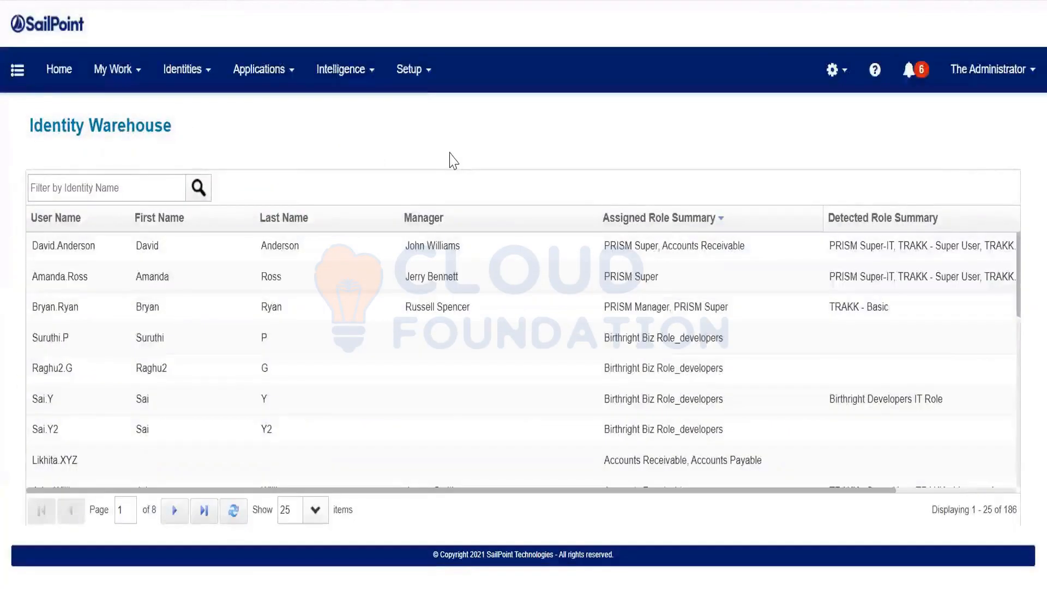
# Start a new batch request from Setup > Batch Requests, then cancel the file choice from SourceData
pyautogui.click(424, 73)
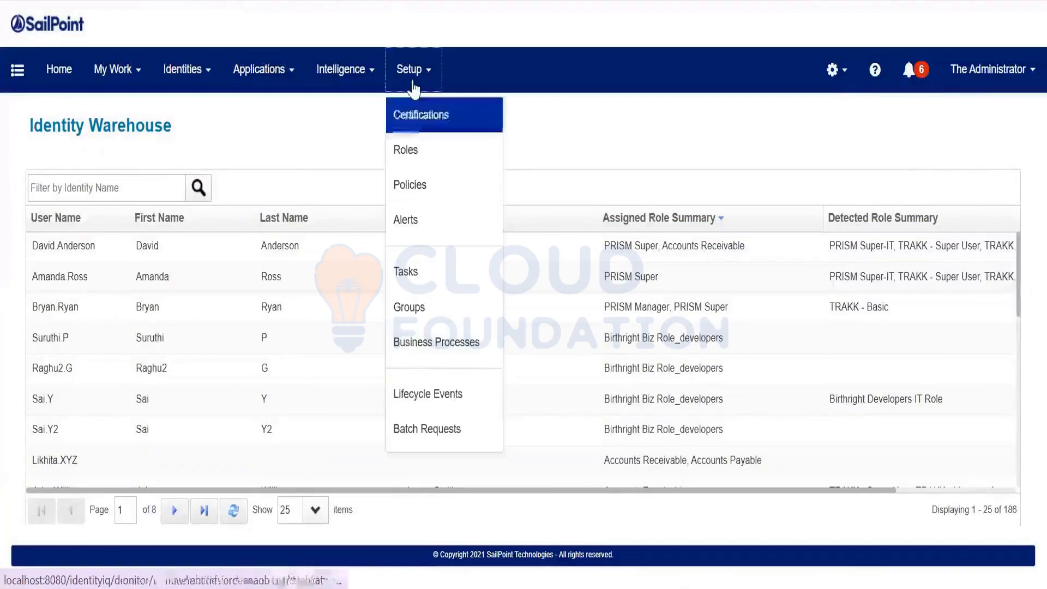
pyautogui.click(433, 434)
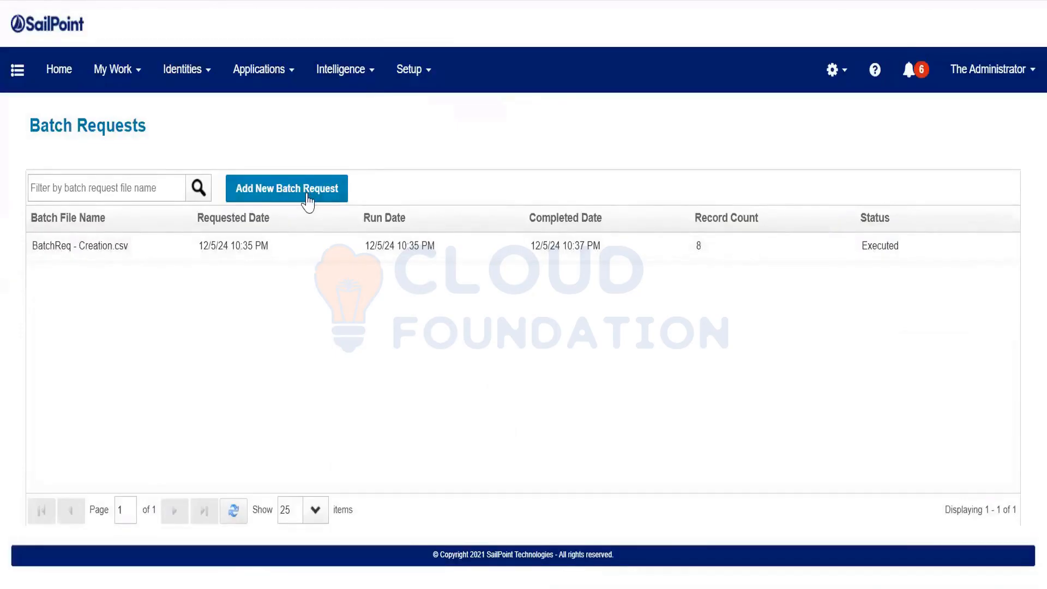
pyautogui.click(309, 199)
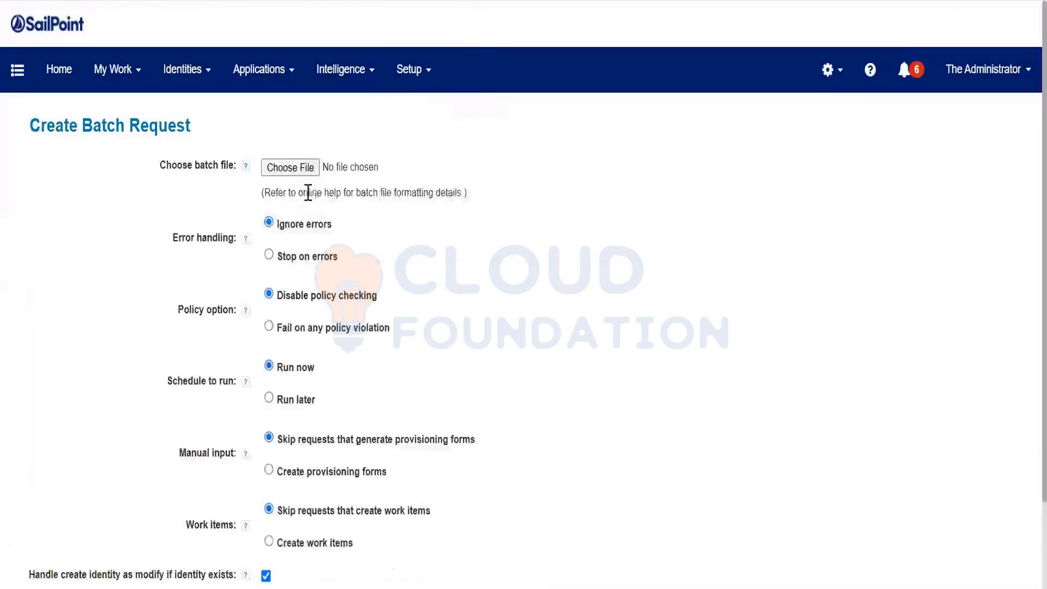
pyautogui.click(308, 172)
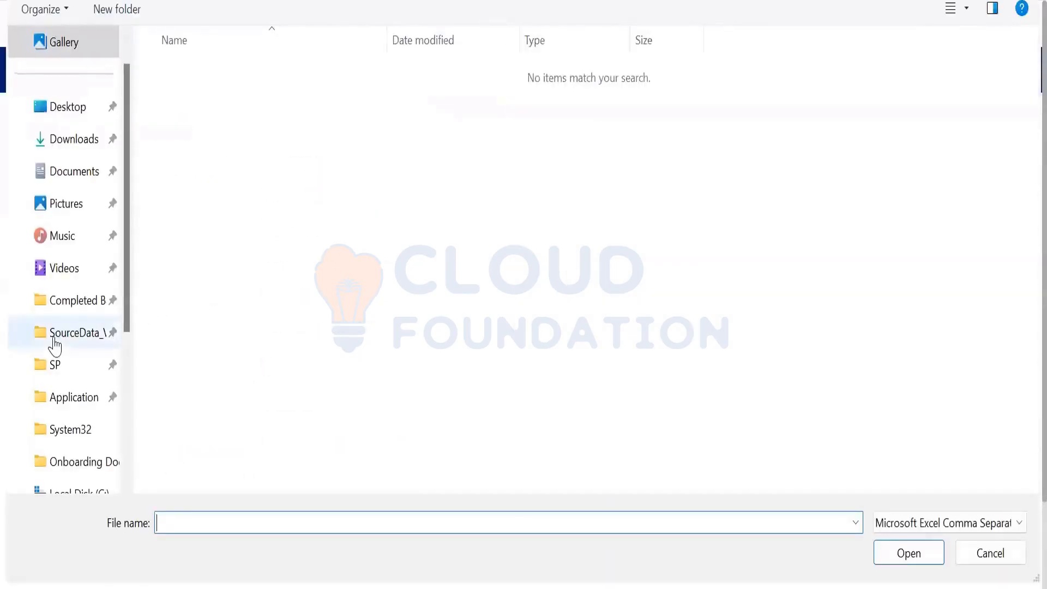
pyautogui.click(61, 343)
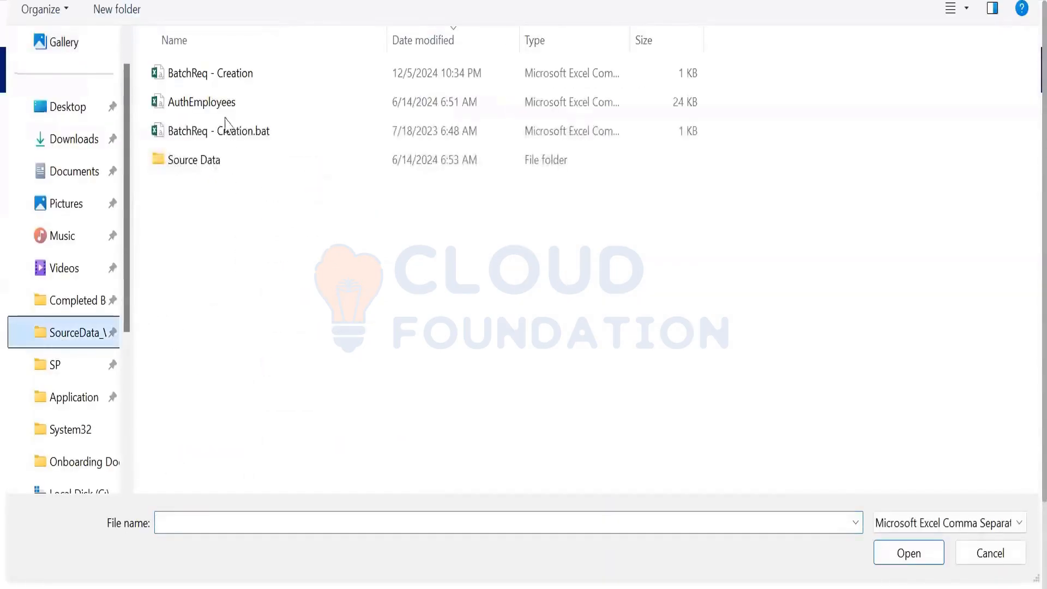
pyautogui.click(232, 85)
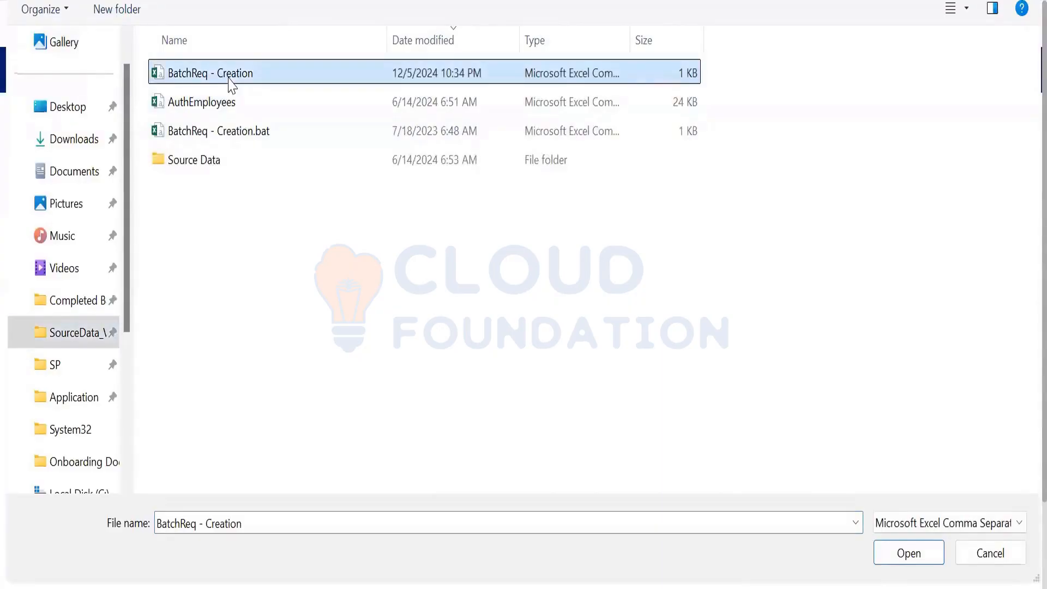
pyautogui.click(249, 133)
pyautogui.click(276, 74)
pyautogui.click(963, 552)
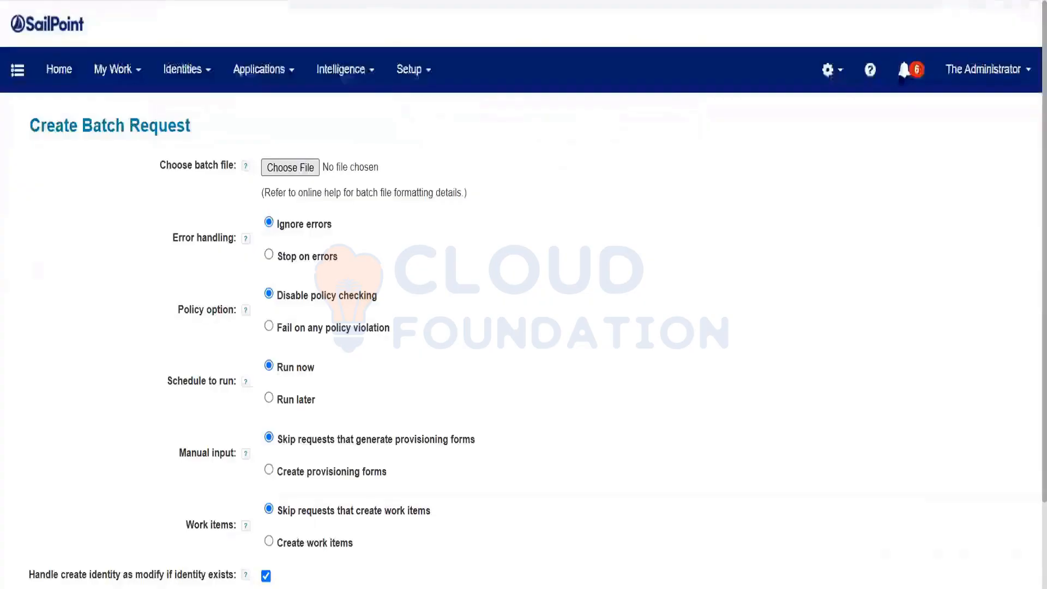
# Save the BatchReq - Creation sheet in CSV format and return to the batch request form
pyautogui.hotkey('alt', 'Tab')
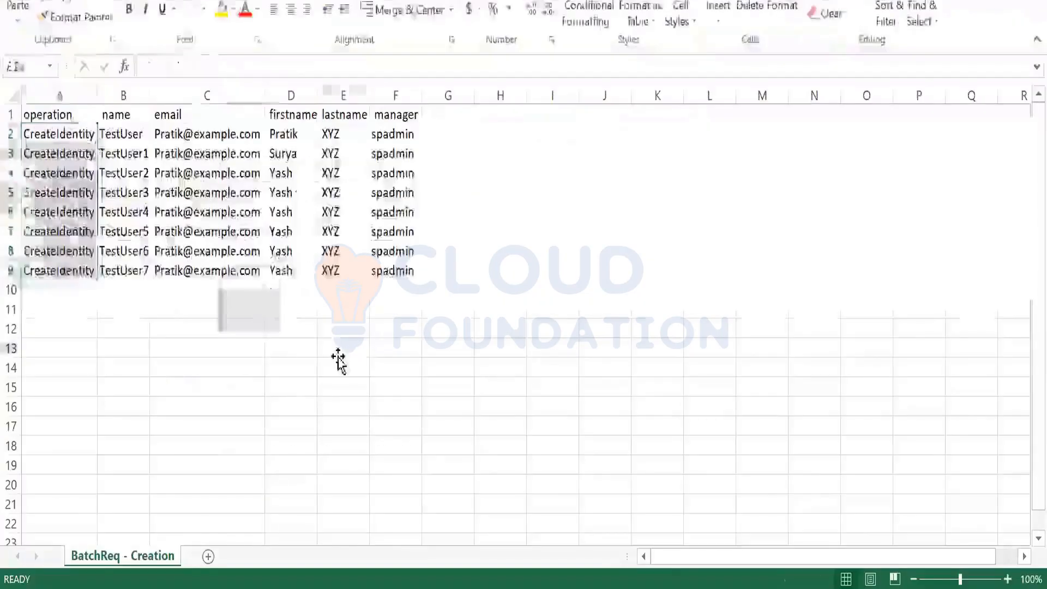
pyautogui.click(338, 354)
pyautogui.hotkey('ctrl', 's')
pyautogui.click(468, 327)
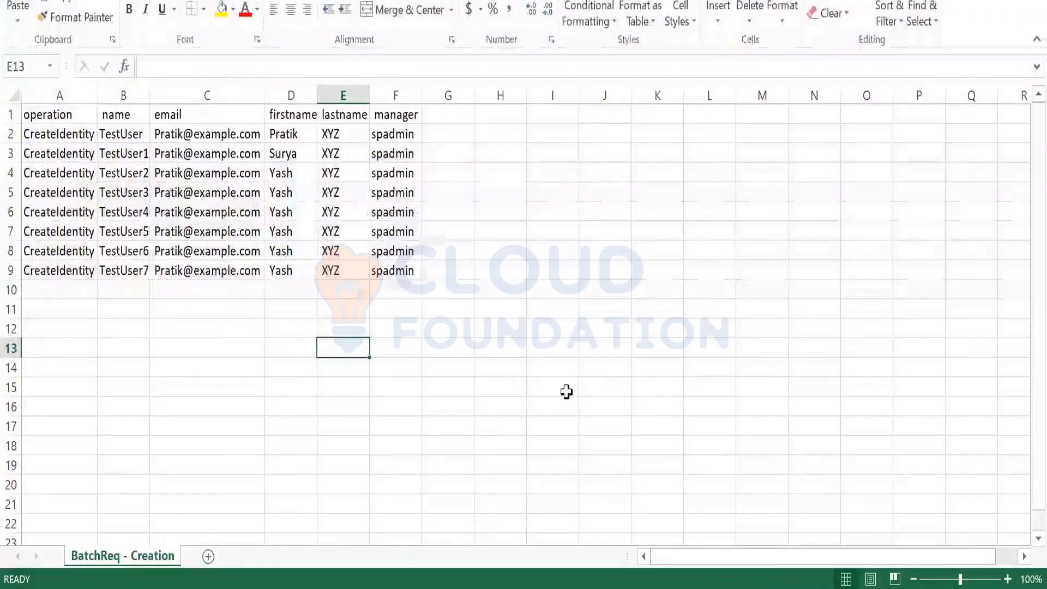
pyautogui.hotkey('alt', 'Tab')
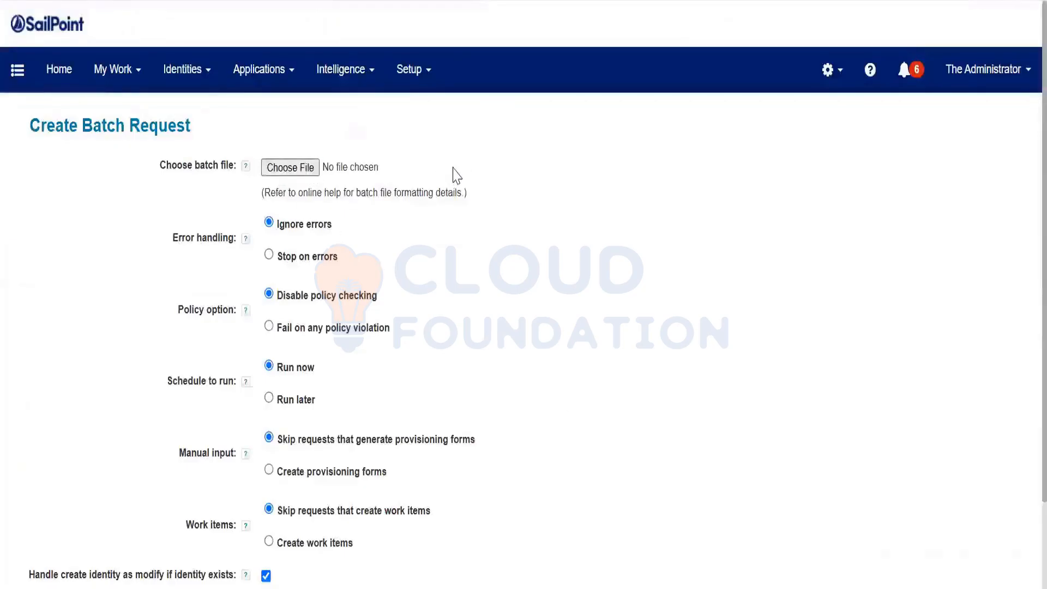
# Attach BatchReq - Creation.csv from the SourceData folder to the batch request
pyautogui.click(457, 175)
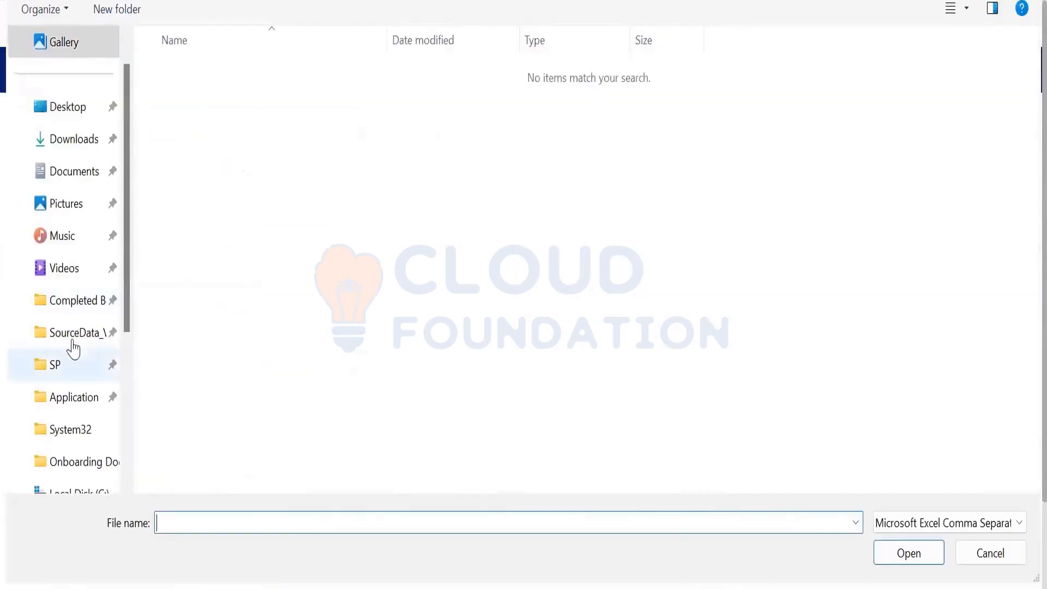
pyautogui.click(74, 334)
pyautogui.click(298, 81)
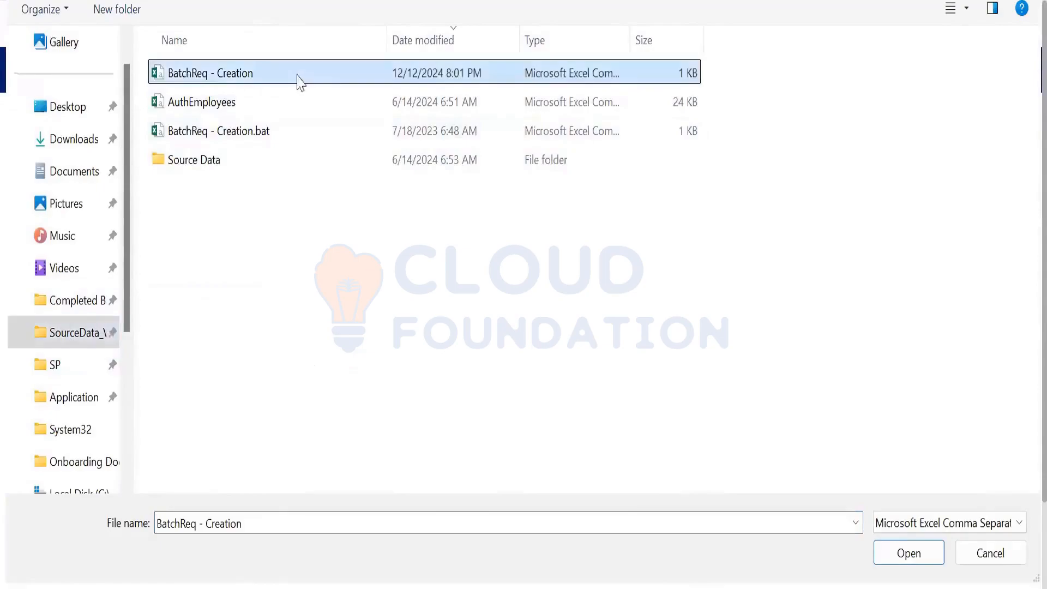
pyautogui.click(912, 563)
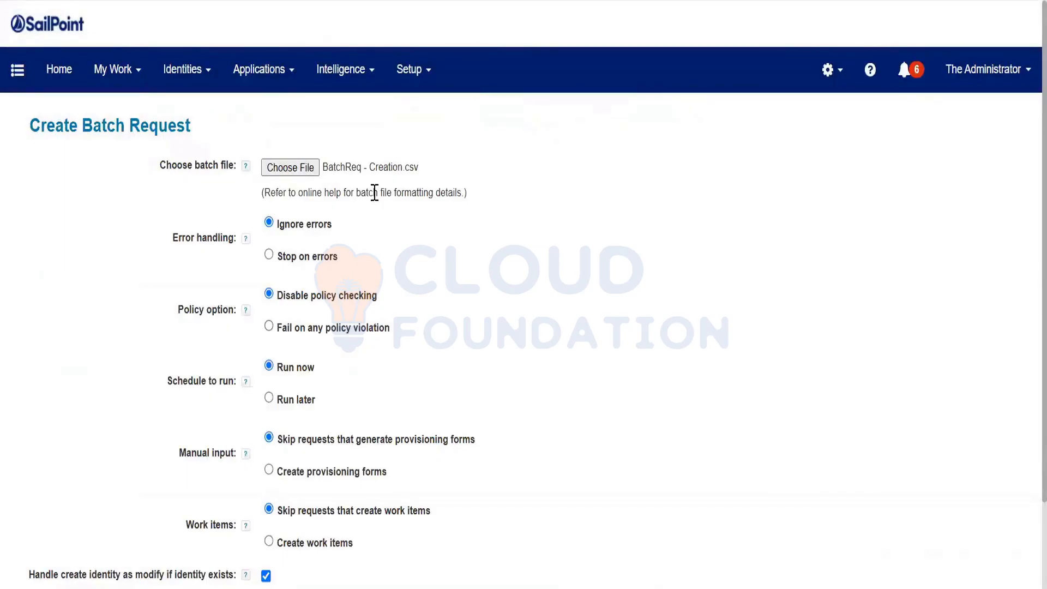
# Toggle error handling to Stop on errors and back to Ignore errors
pyautogui.moveTo(279, 224); pyautogui.dragTo(337, 256)
pyautogui.click(334, 257)
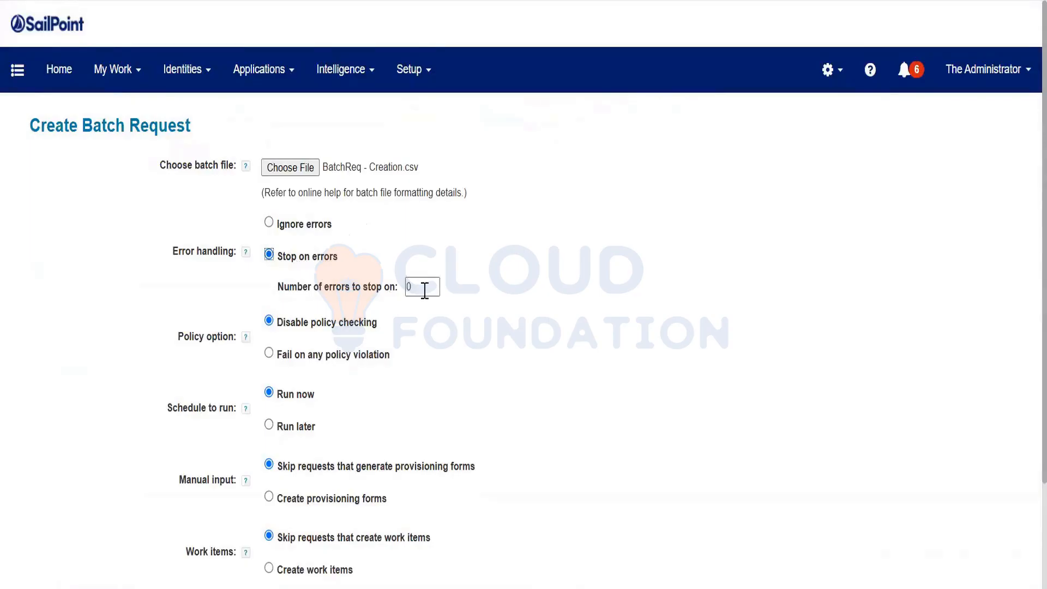
pyautogui.click(304, 228)
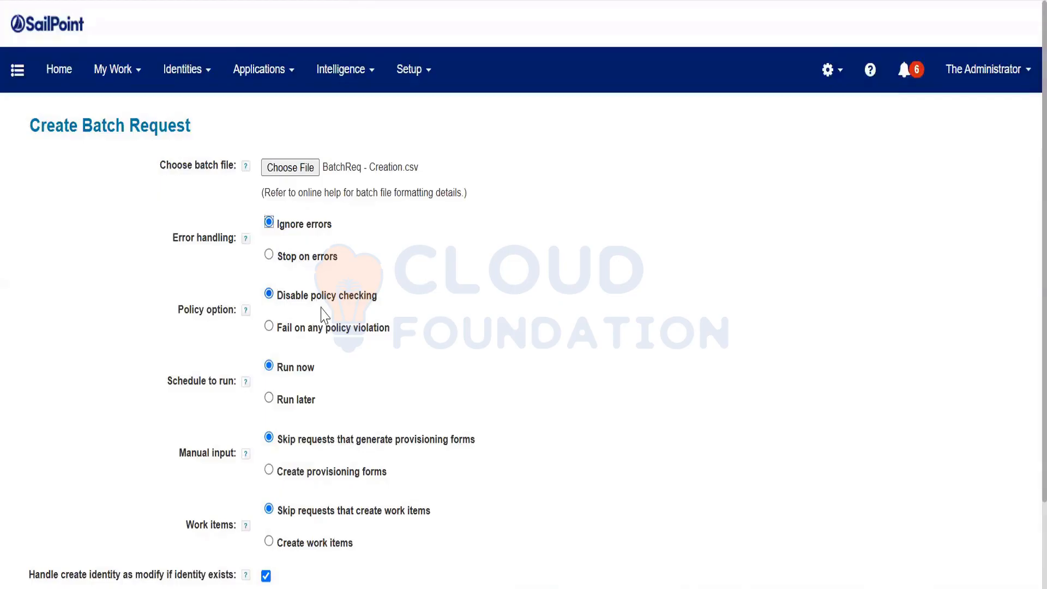
pyautogui.scroll(-2, 327, 315)
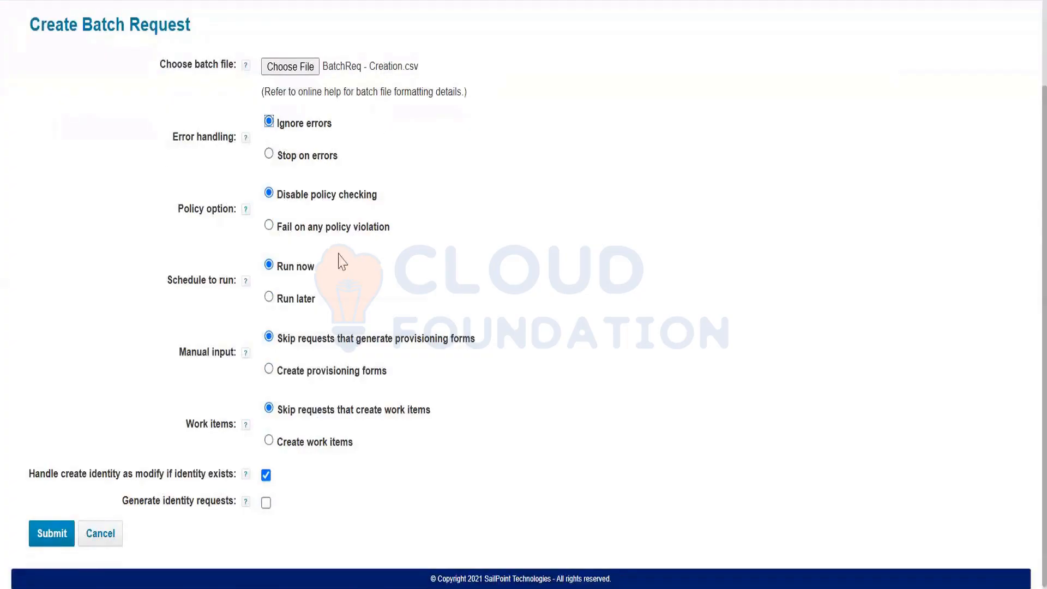
# Tick Generate identity requests and submit the BatchReq - Creation.csv batch request
pyautogui.scroll(-1, 352, 246)
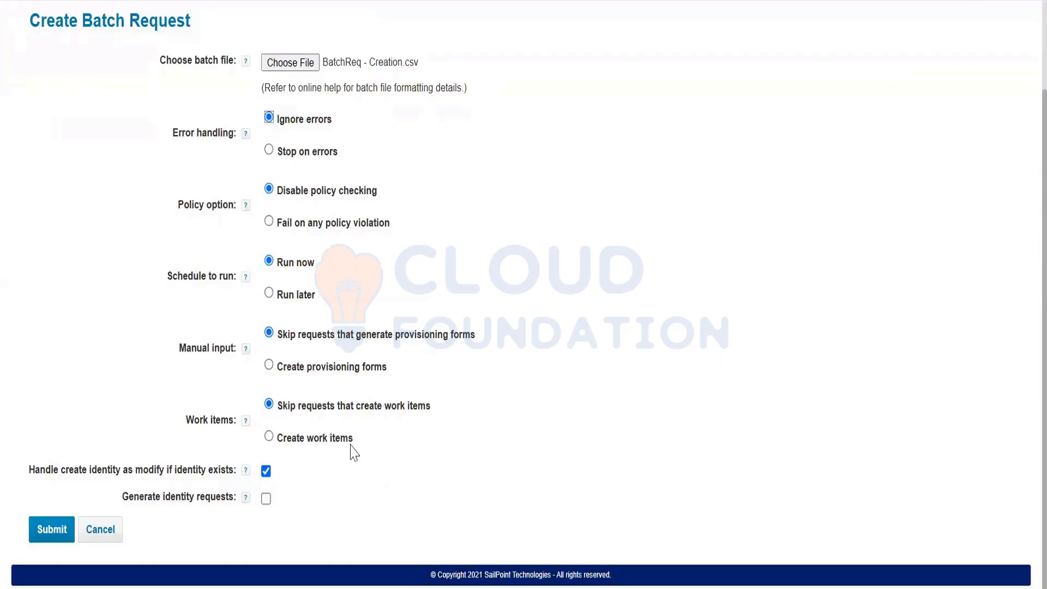
pyautogui.click(266, 499)
pyautogui.click(162, 331)
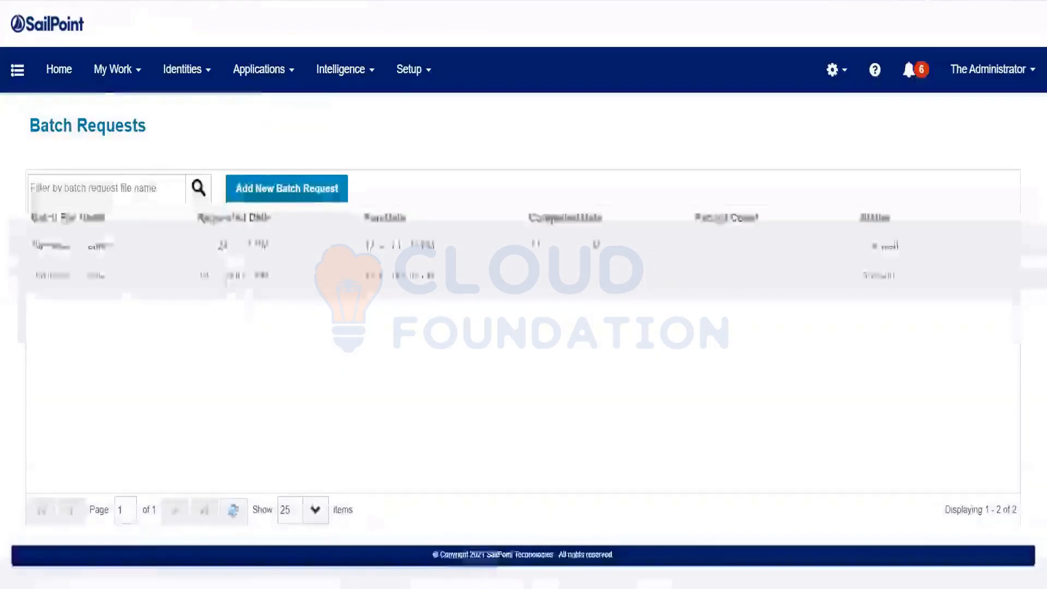
# Open the BatchReq - Creation.csv details and watch the eight CreateIdentity items process
pyautogui.click(229, 277)
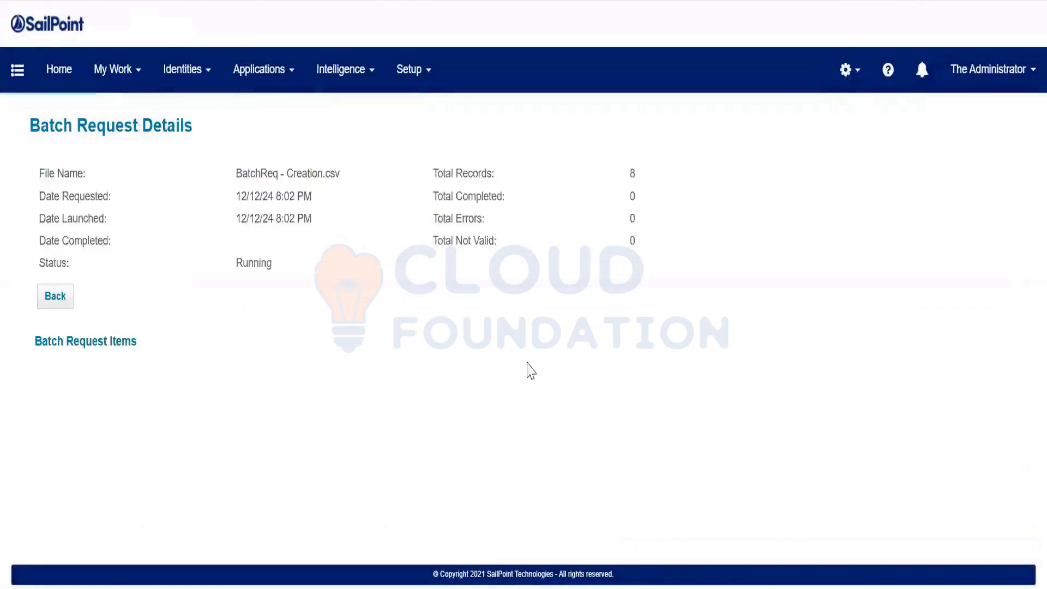
pyautogui.scroll(-3, 577, 342)
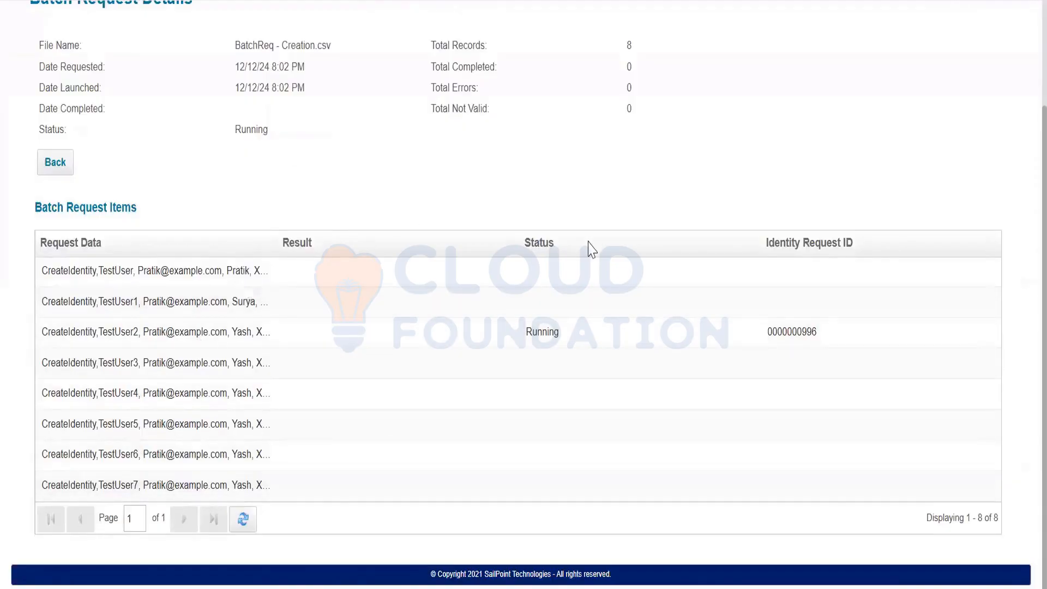
pyautogui.scroll(-2, 563, 302)
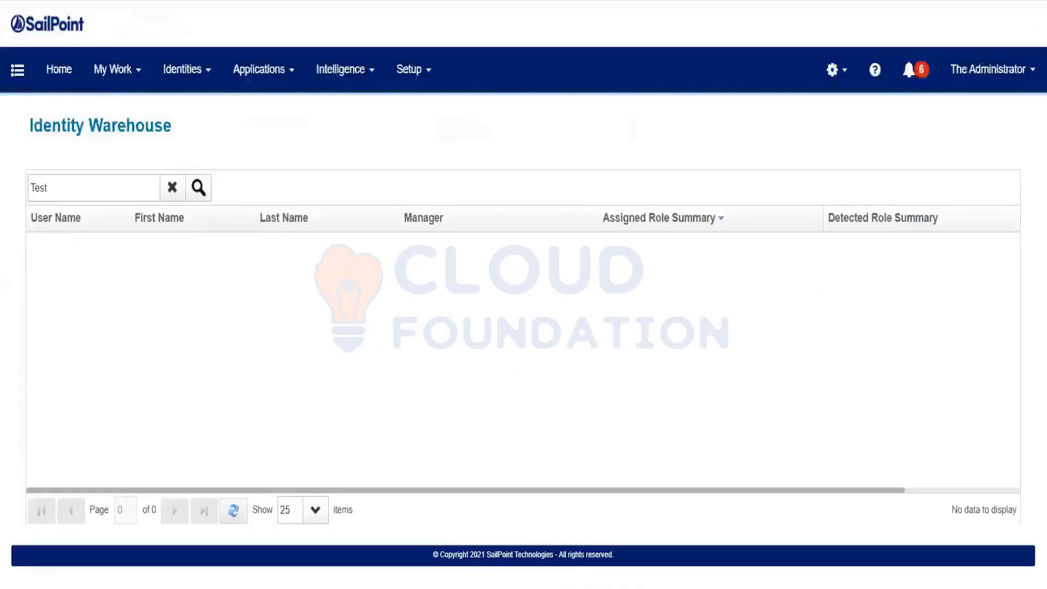
# Rerun the 'Test' identity search repeatedly until the new TestUser identities appear
pyautogui.click(200, 186)
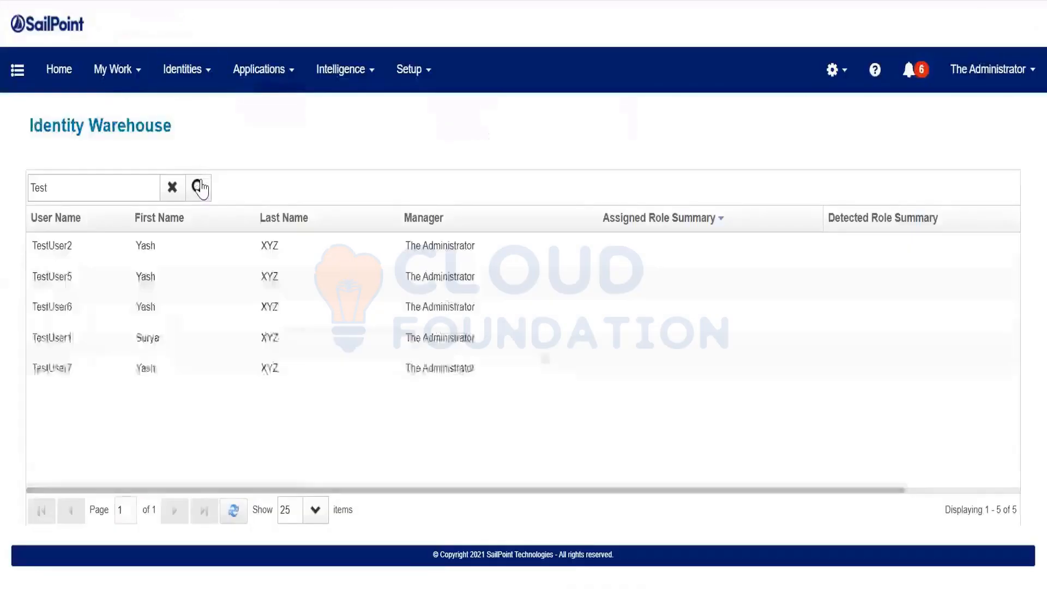
pyautogui.click(201, 188)
pyautogui.click(201, 187)
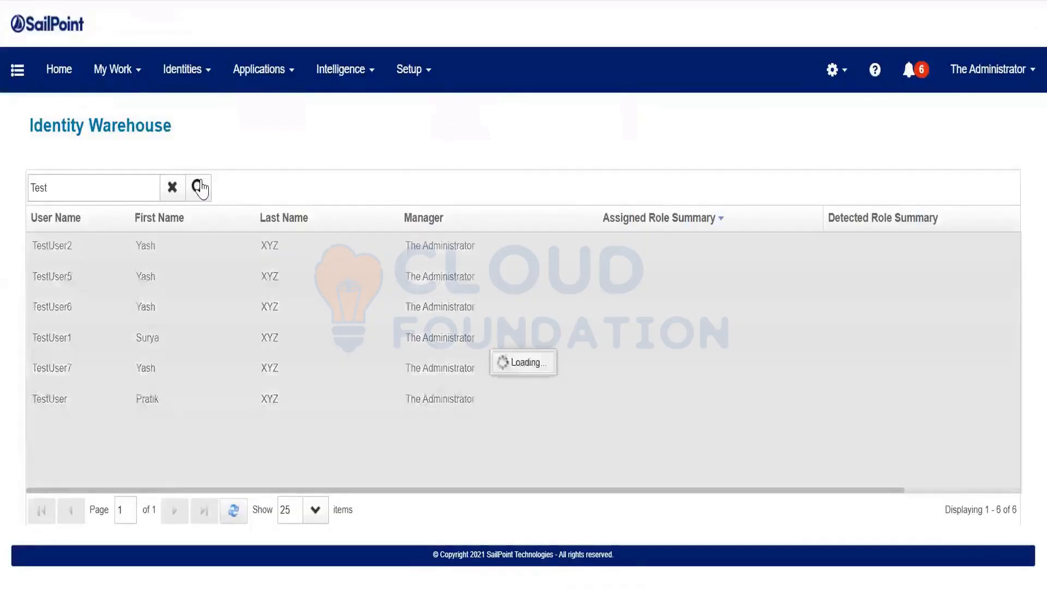
pyautogui.click(200, 187)
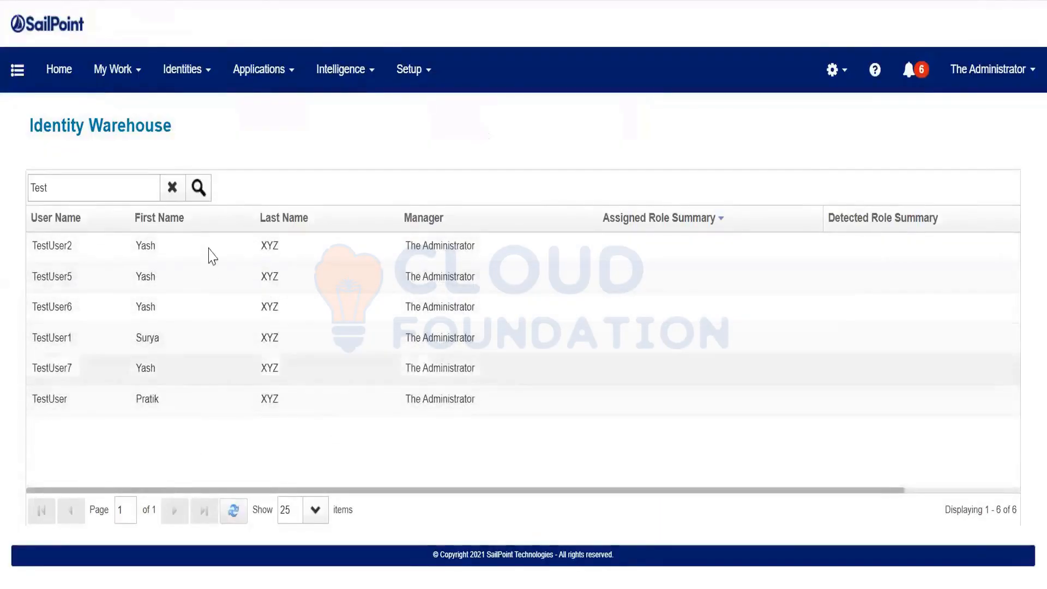
pyautogui.click(198, 188)
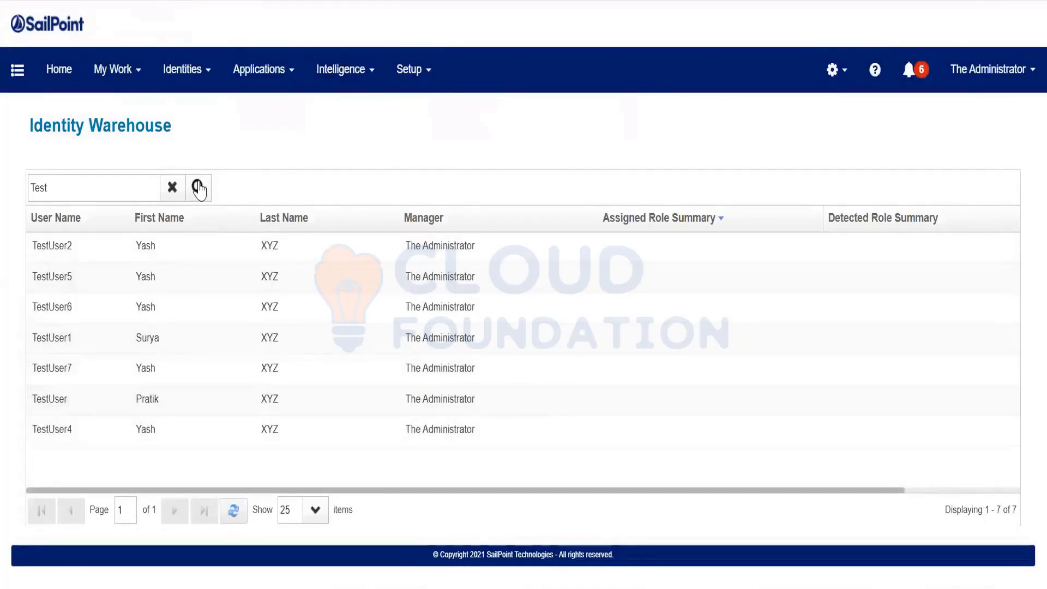
pyautogui.click(199, 188)
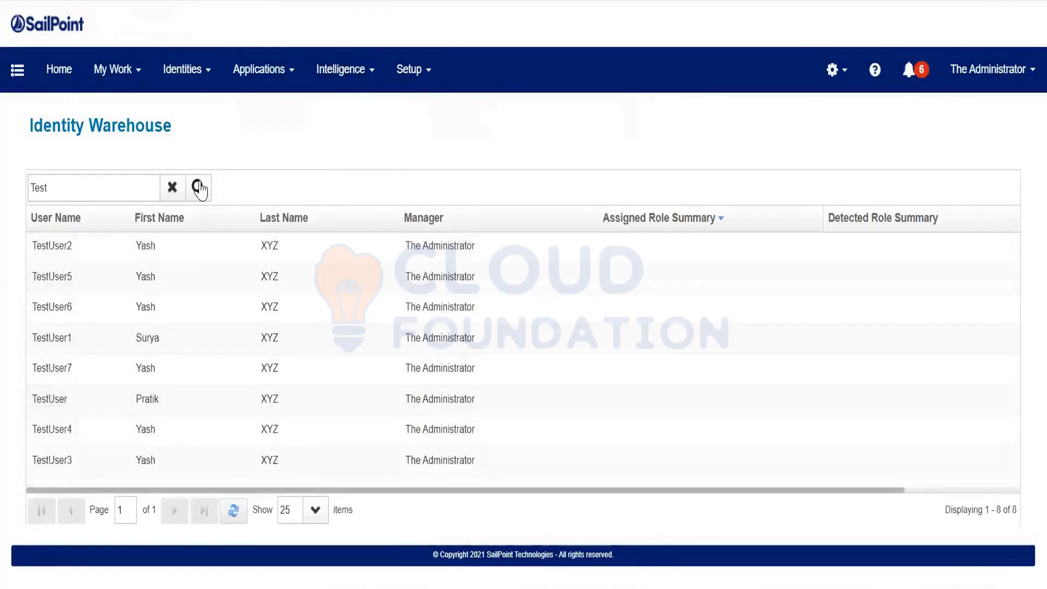
pyautogui.click(199, 188)
pyautogui.click(198, 188)
pyautogui.click(199, 188)
pyautogui.click(198, 188)
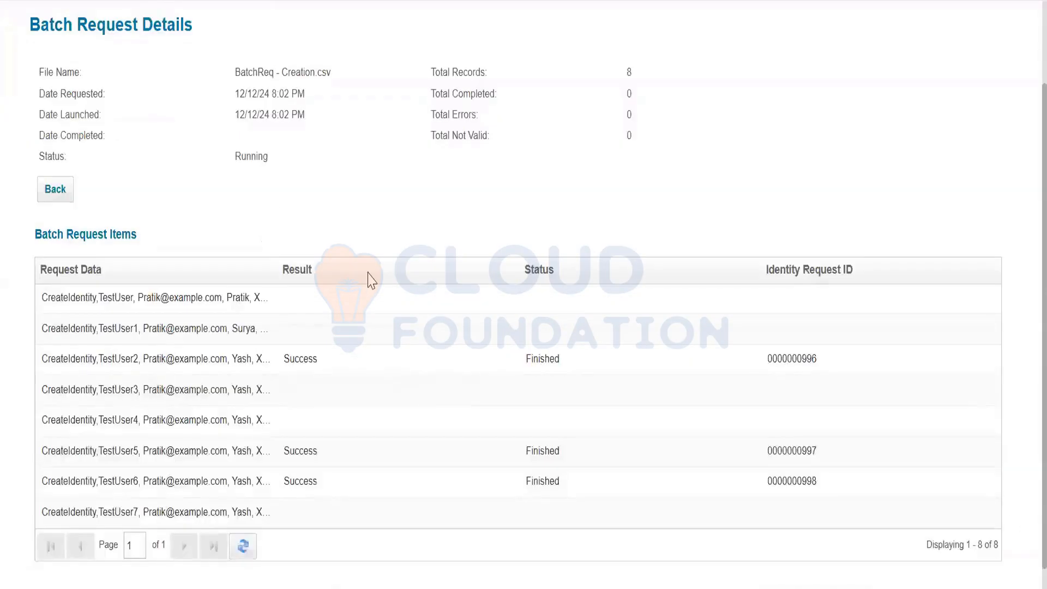
# Reload the batch request details, rerun the Test search showing 8 identities, and open Access Requests
pyautogui.press('F5')
pyautogui.scroll(-3, 369, 275)
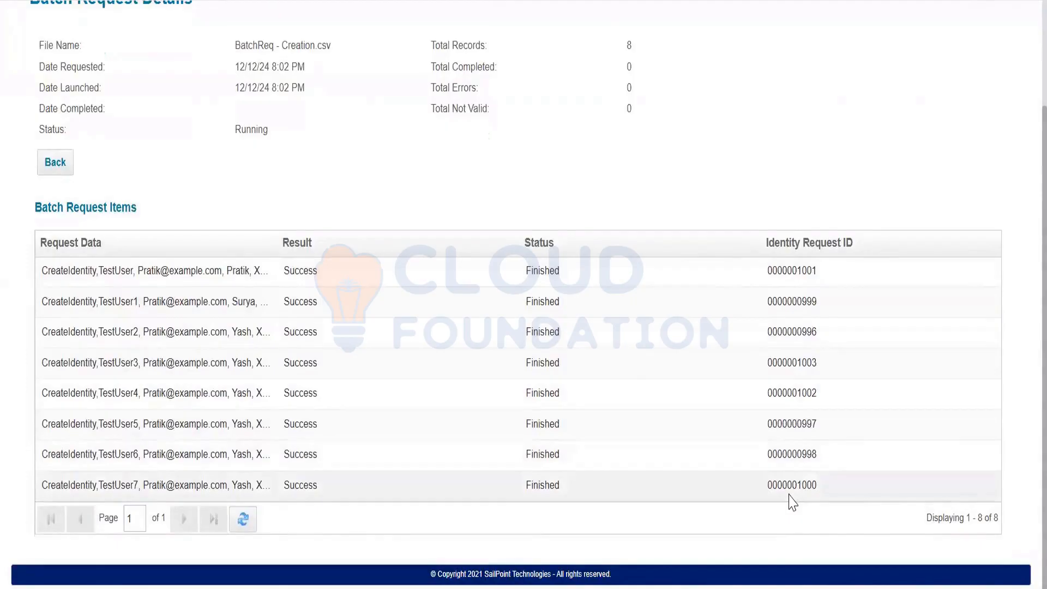
pyautogui.scroll(2, 68, 327)
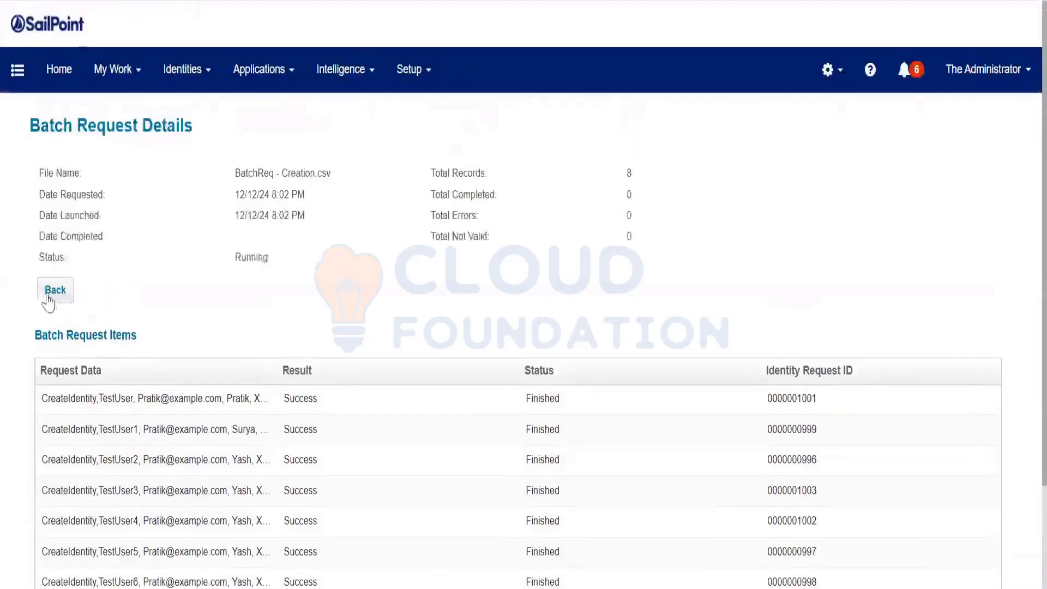
pyautogui.click(52, 290)
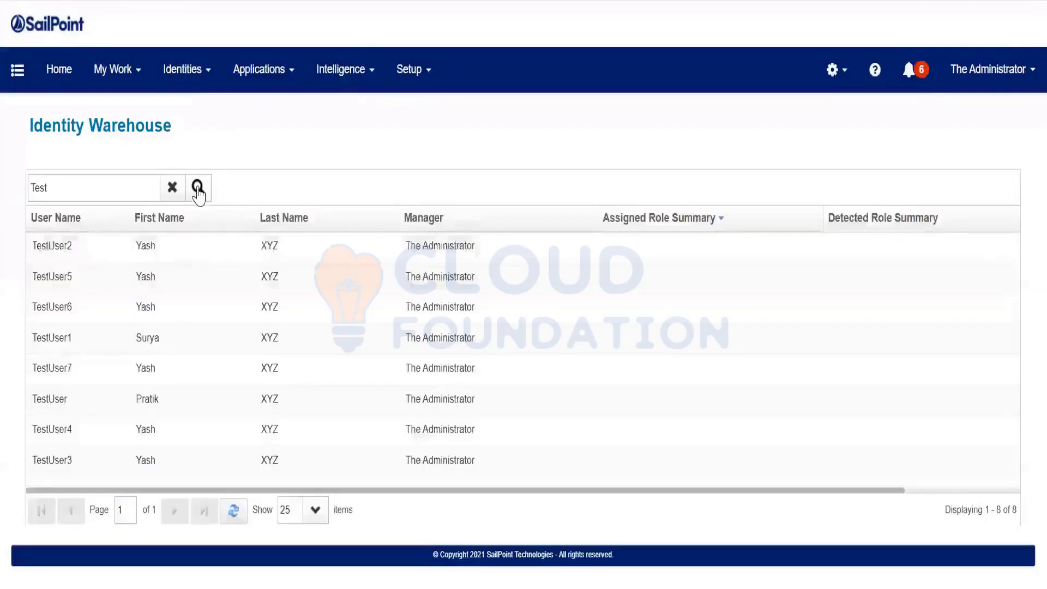
pyautogui.click(197, 189)
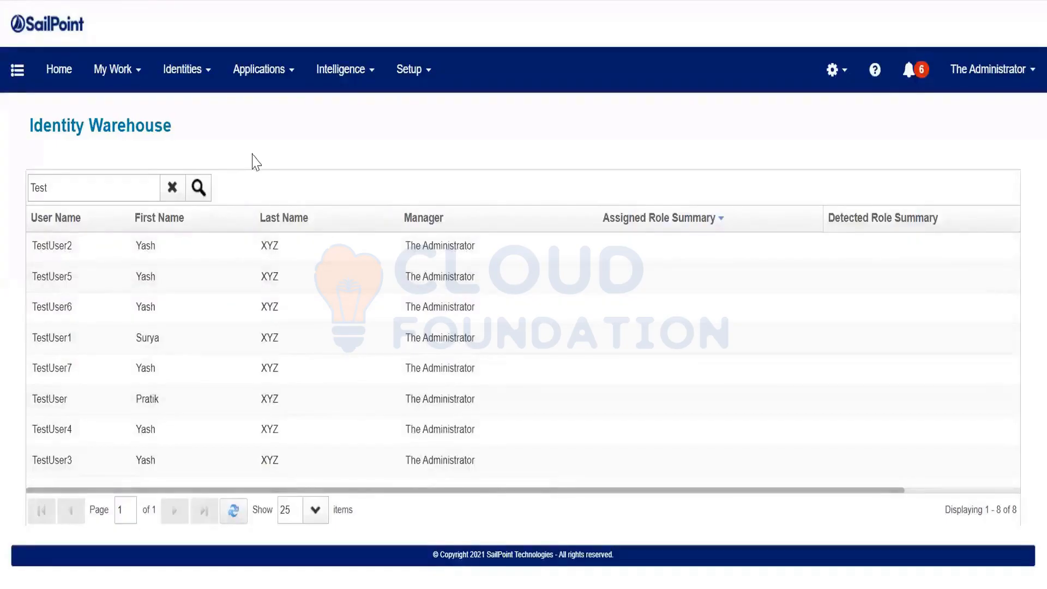
pyautogui.click(269, 266)
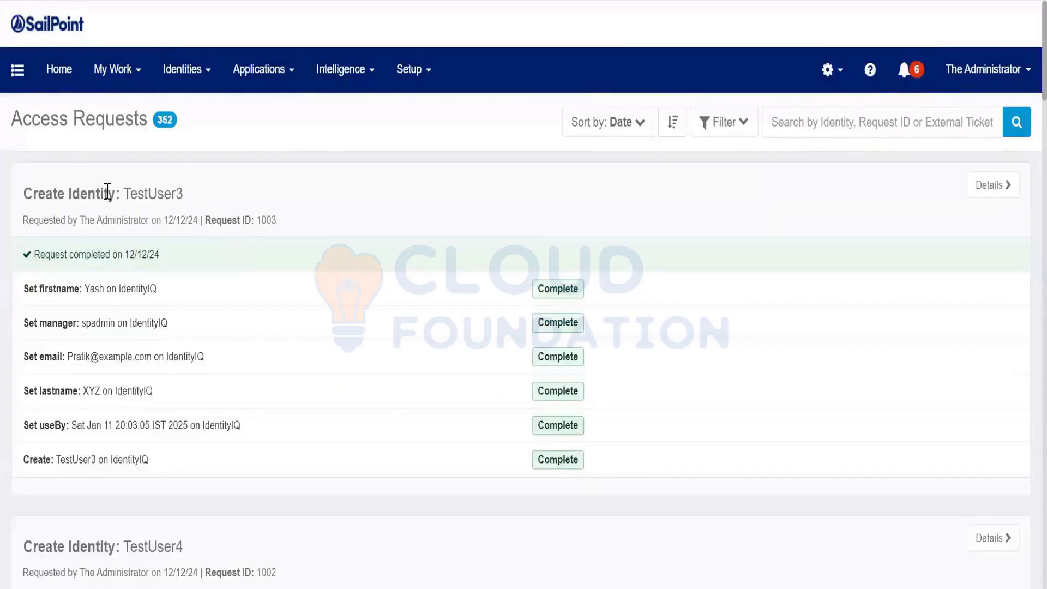
pyautogui.moveTo(105, 192); pyautogui.dragTo(296, 199)
pyautogui.scroll(-2, 284, 174)
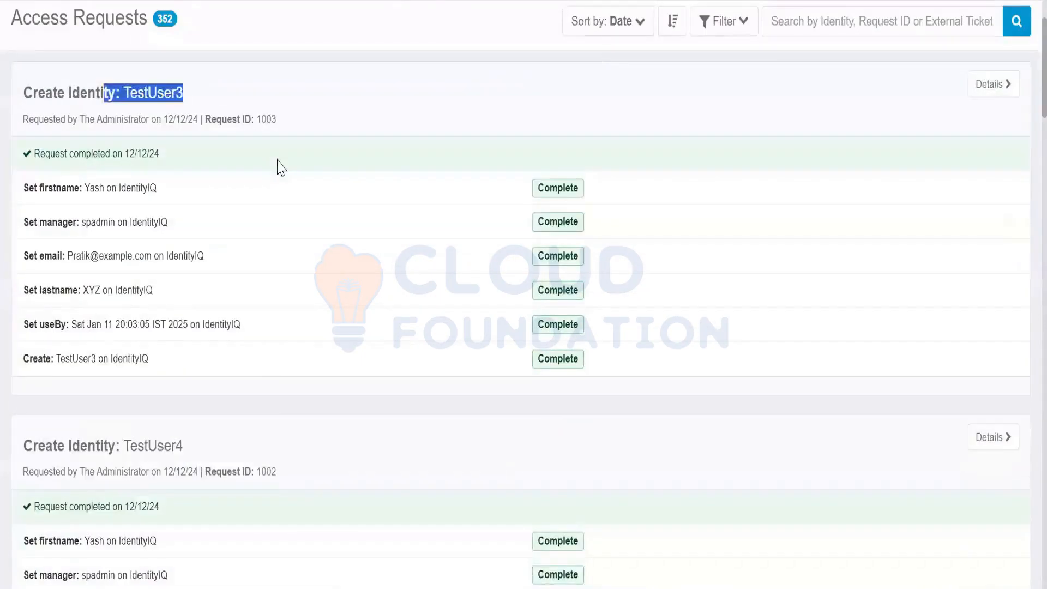
pyautogui.moveTo(227, 119); pyautogui.dragTo(279, 120)
pyautogui.moveTo(245, 471); pyautogui.dragTo(281, 470)
pyautogui.scroll(-3, 300, 454)
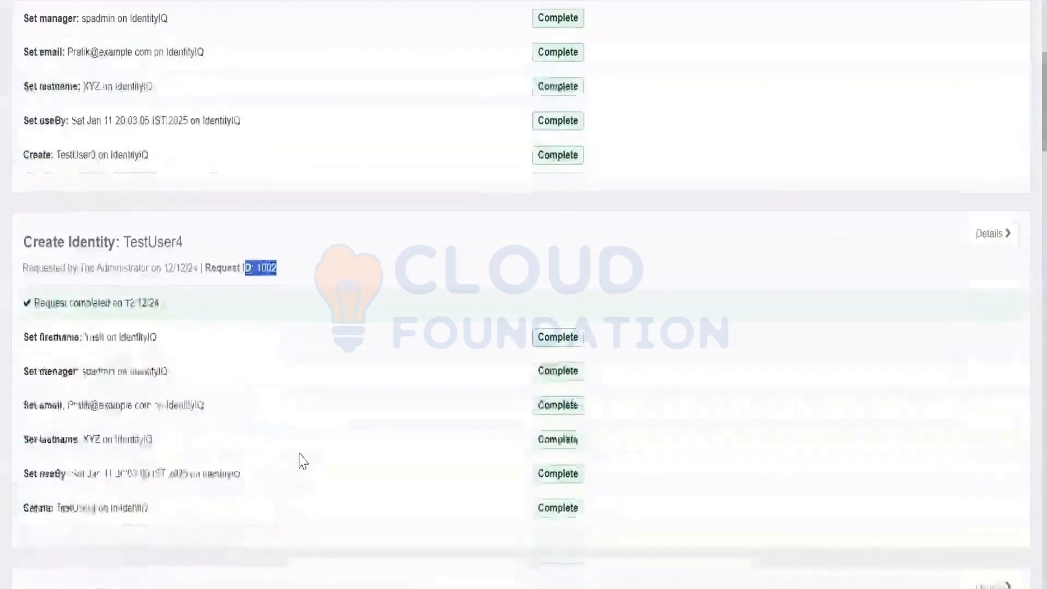
pyautogui.scroll(-3, 303, 461)
pyautogui.moveTo(33, 395); pyautogui.dragTo(250, 401)
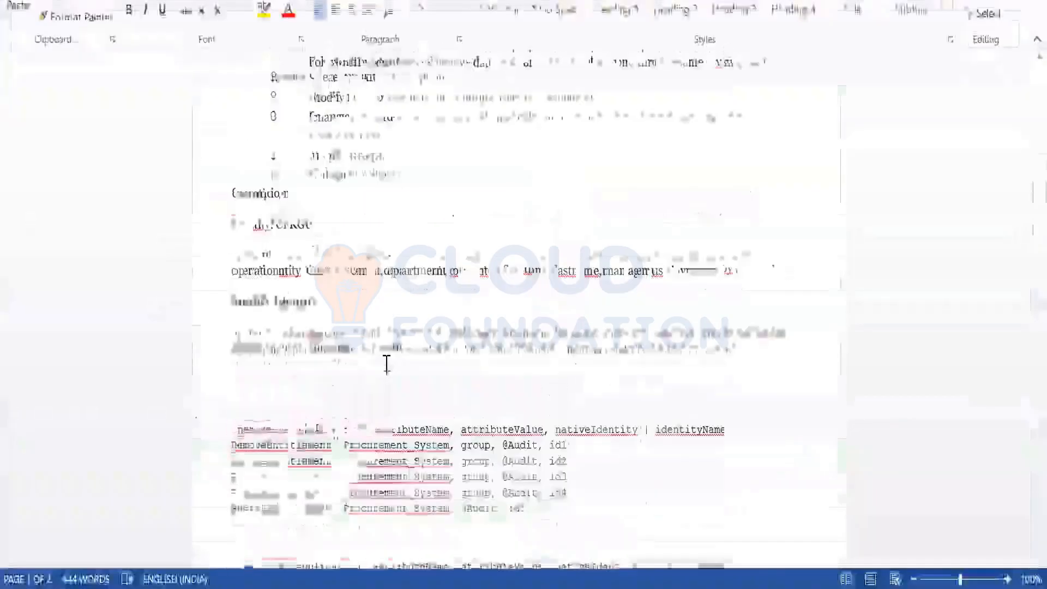
# Scroll the Word Examples section for the Create and Modify Identity formats, then return to the Notepad++ topic list
pyautogui.scroll(6, 386, 362)
pyautogui.scroll(-5, 387, 362)
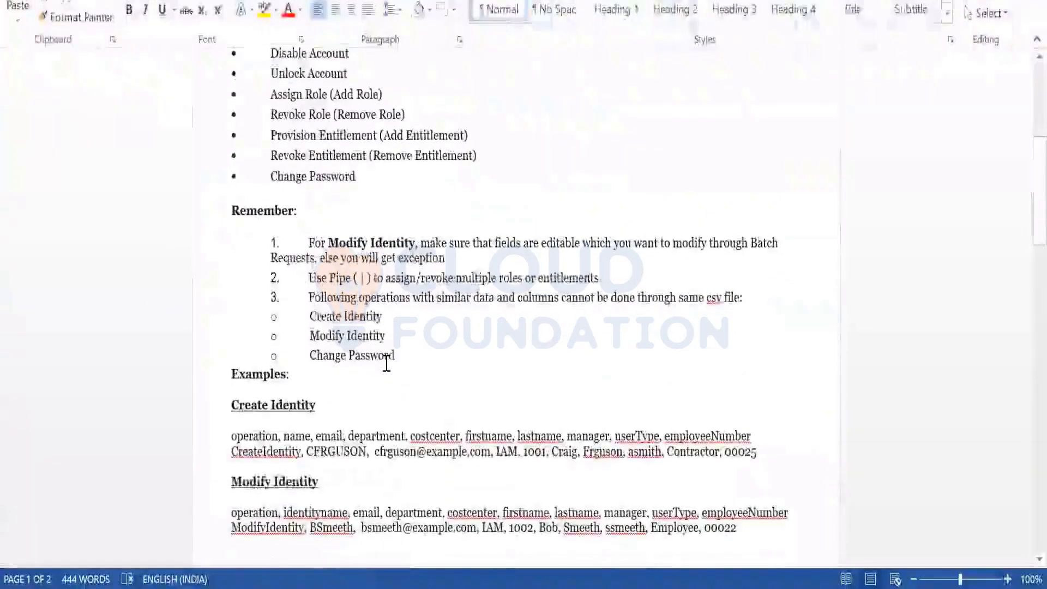
pyautogui.scroll(-1, 387, 362)
pyautogui.scroll(-5, 387, 362)
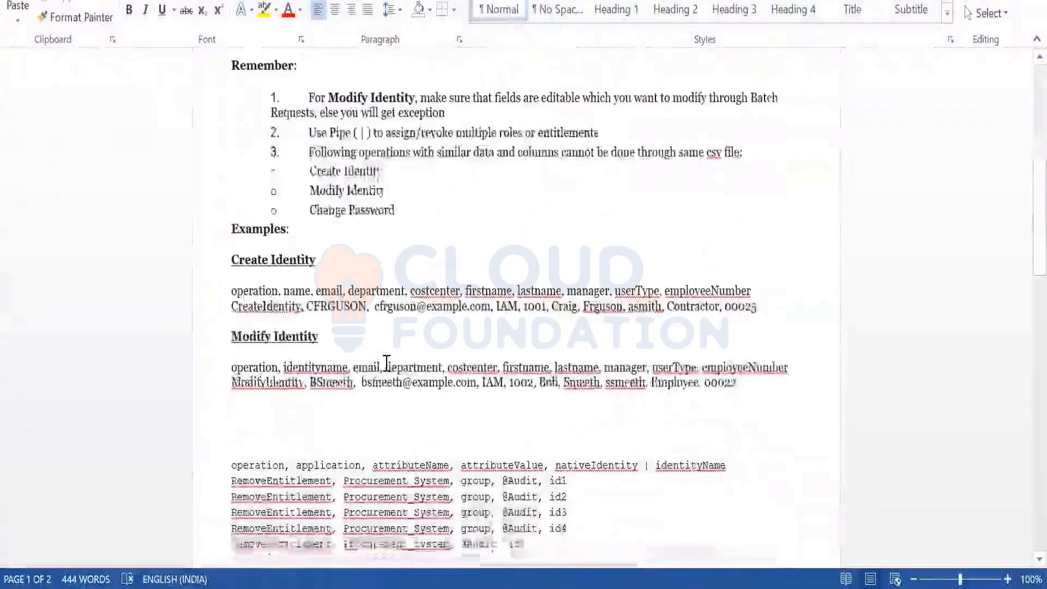
pyautogui.scroll(-3, 387, 362)
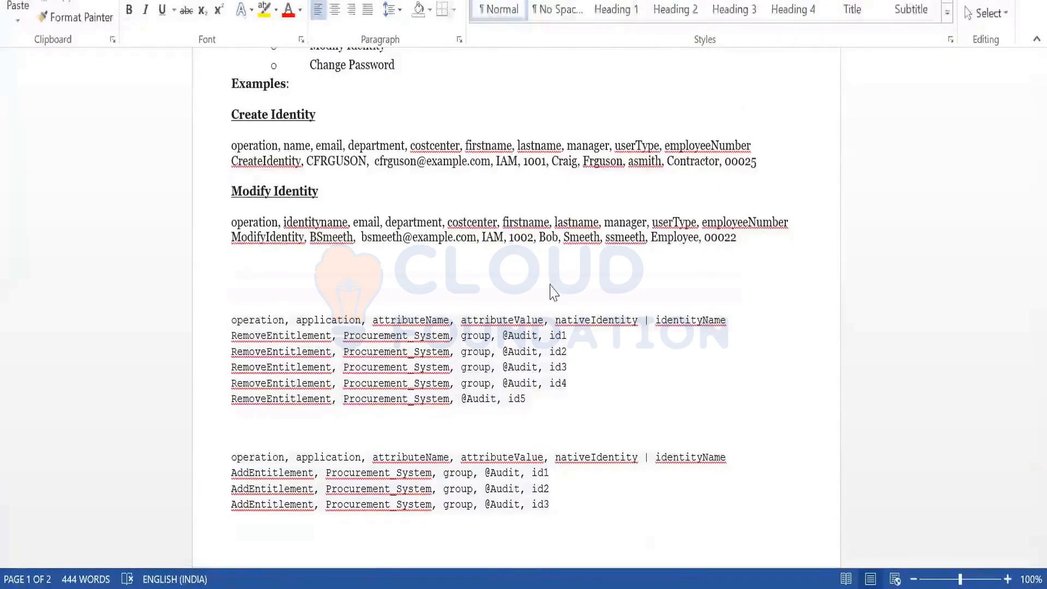
pyautogui.click(517, 289)
pyautogui.scroll(3, 516, 290)
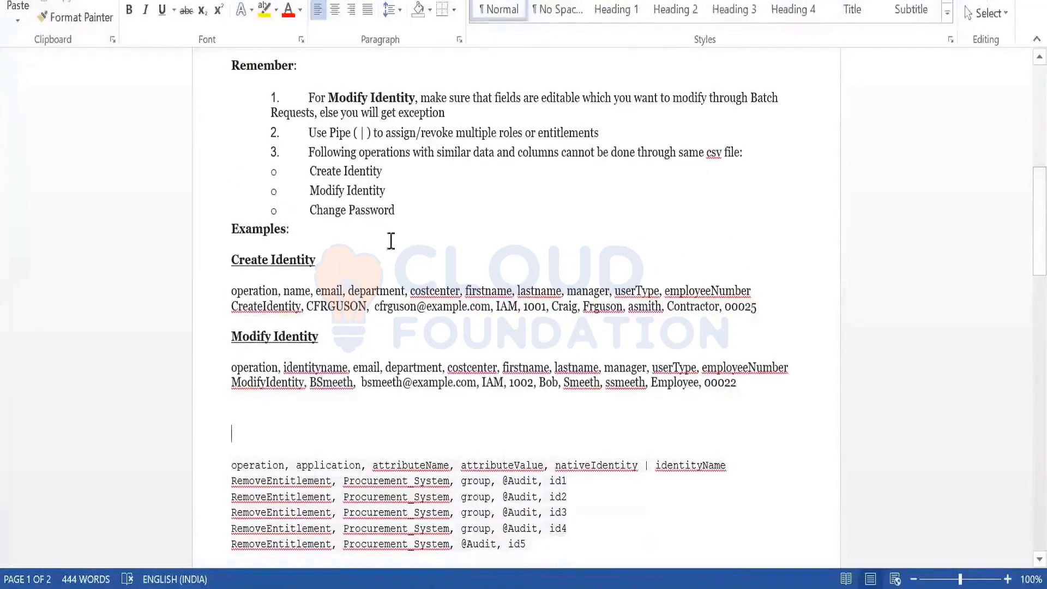
pyautogui.scroll(-2, 341, 420)
pyautogui.scroll(-2, 341, 420)
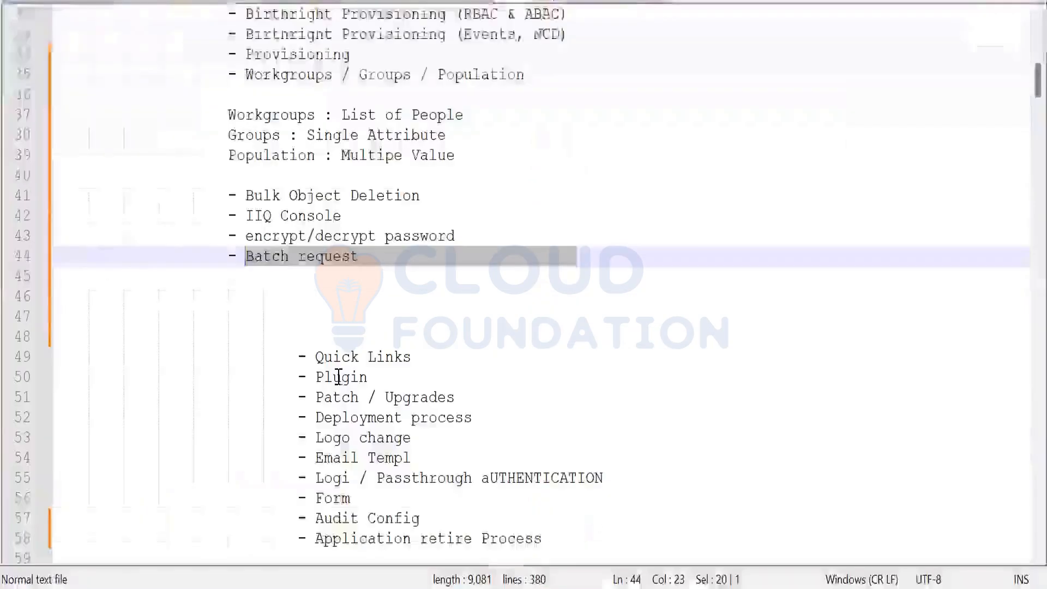
pyautogui.click(338, 376)
pyautogui.scroll(-2, 341, 375)
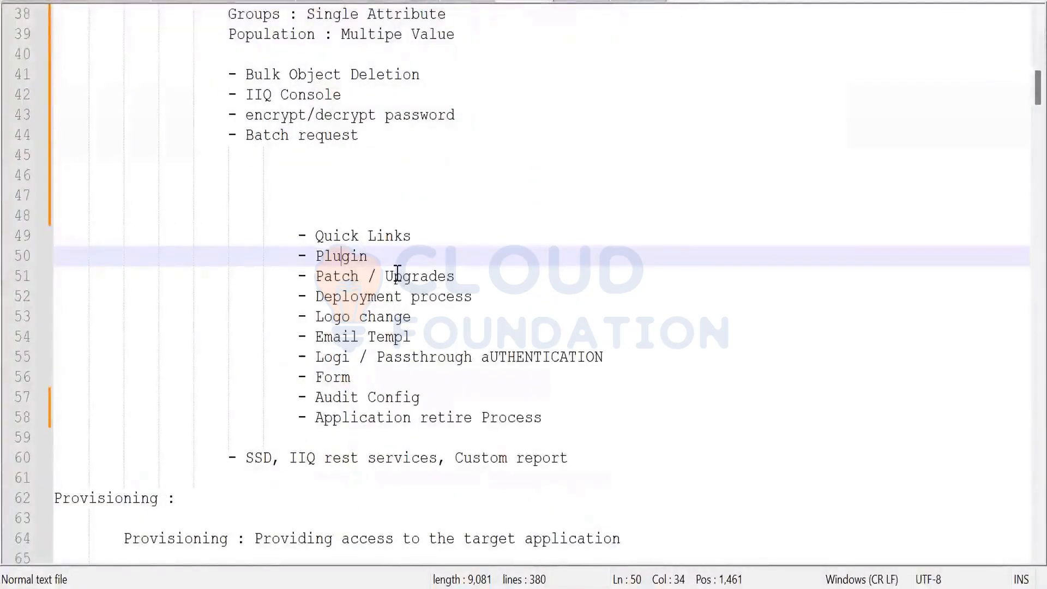
# Remove SSD from the last topic line and insert 'SSD, ' before Deployment process
pyautogui.moveTo(269, 458); pyautogui.dragTo(245, 458)
pyautogui.press('BackSpace')
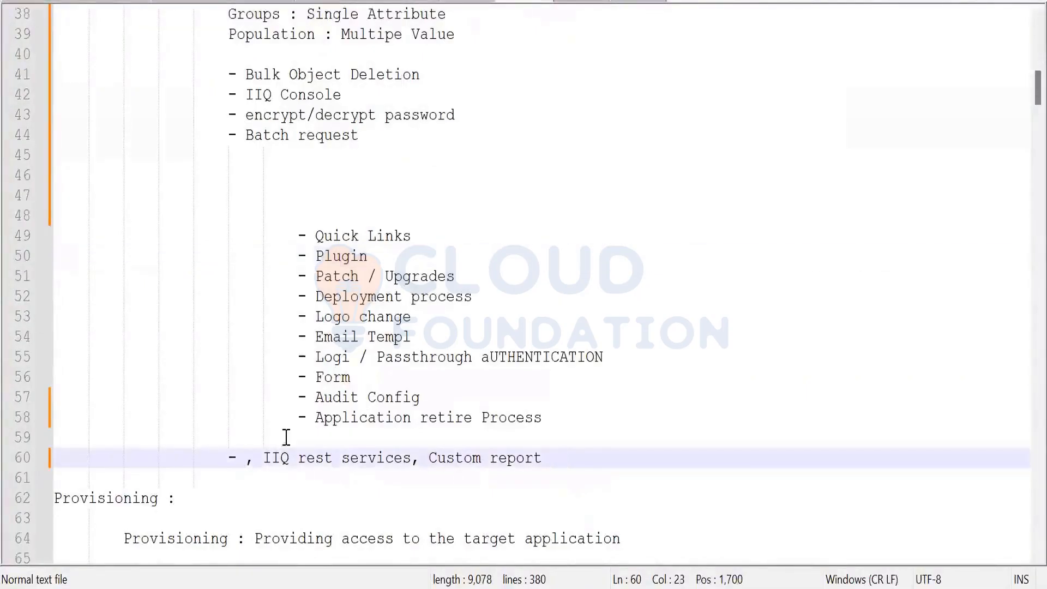
pyautogui.click(316, 296)
pyautogui.write('SSD,')
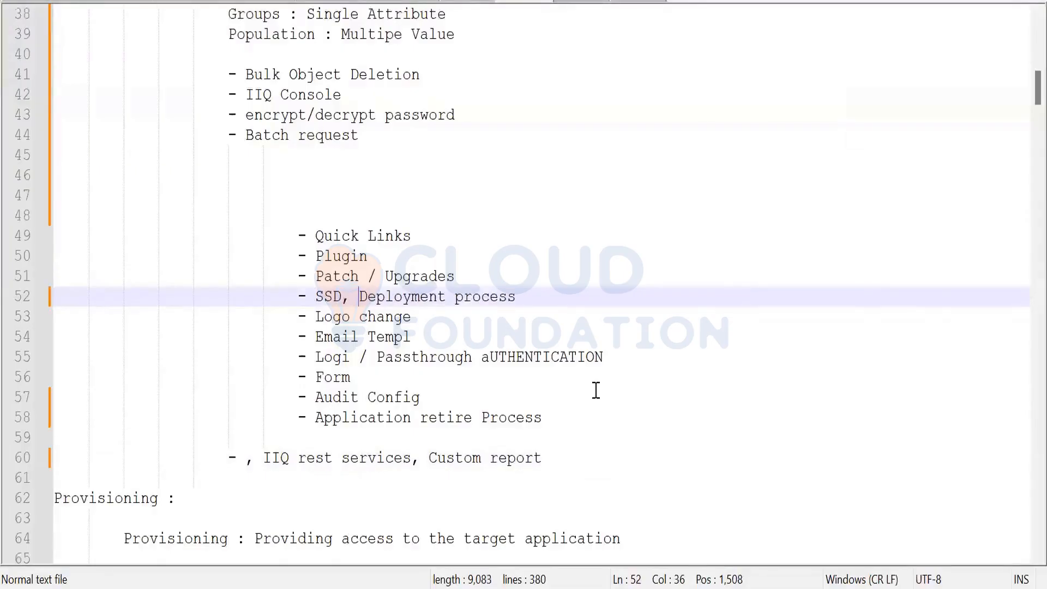
# Highlight the Custom report, Application retire Process, Patch / Upgrades and Plugin topic lines
pyautogui.moveTo(428, 458); pyautogui.dragTo(532, 458)
pyautogui.click(427, 384)
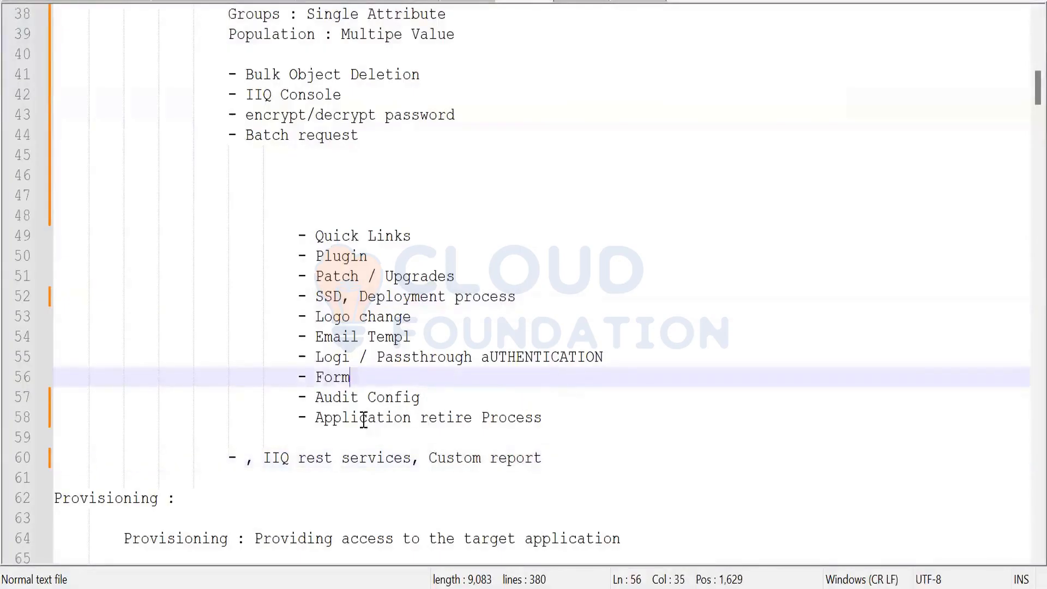
pyautogui.click(317, 417)
pyautogui.moveTo(317, 417); pyautogui.dragTo(566, 421)
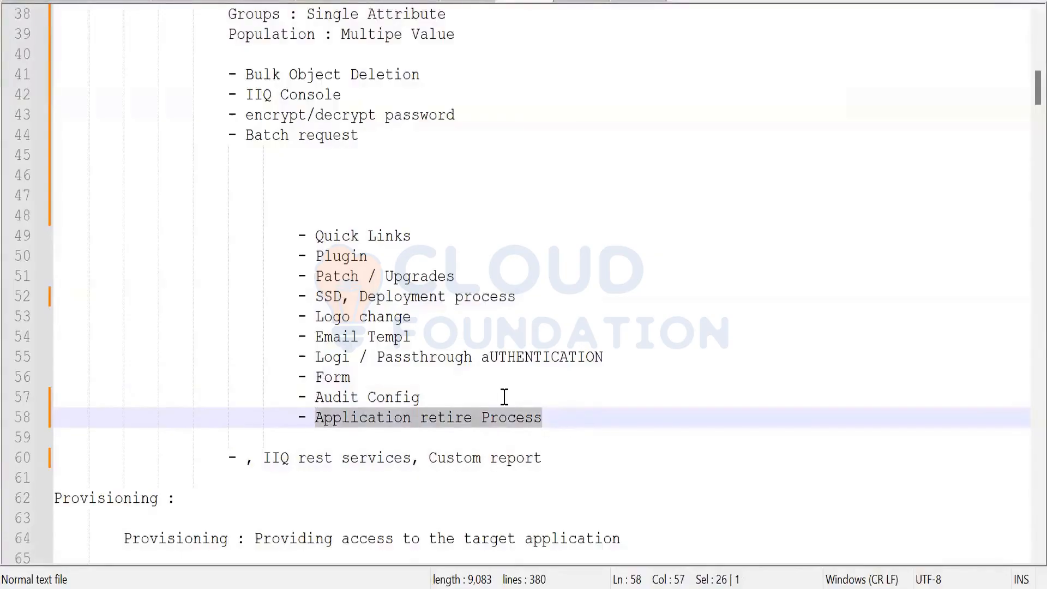
pyautogui.click(309, 272)
pyautogui.moveTo(308, 272); pyautogui.dragTo(521, 282)
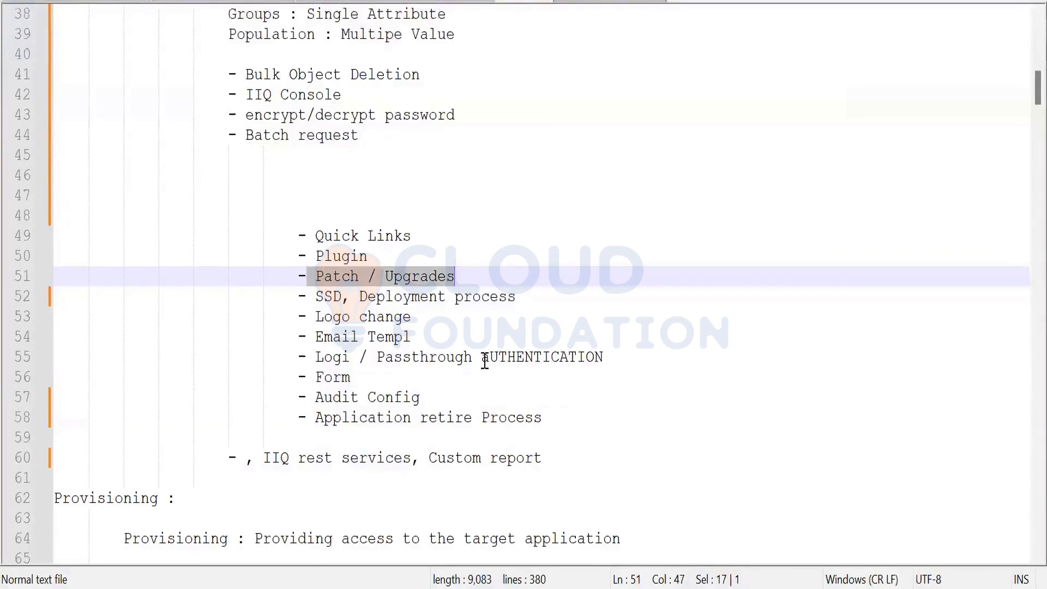
pyautogui.press('Up')
pyautogui.press('End')
pyautogui.hotkey('shift', 'Down')
pyautogui.hotkey('shift', 'Up')
pyautogui.hotkey('shift', 'Home')
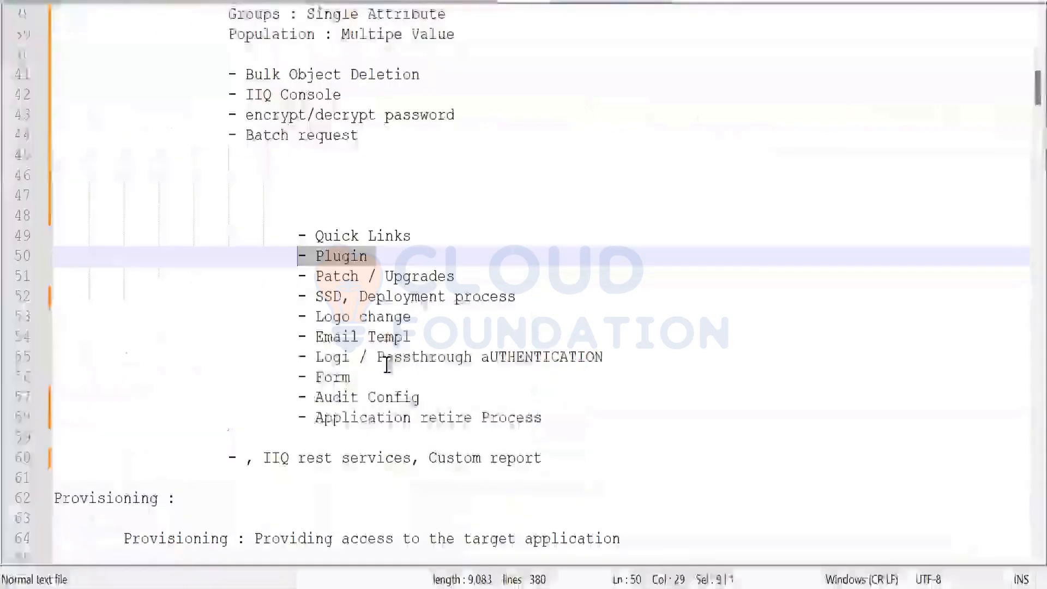
pyautogui.click(385, 357)
# Cut '- Quick Links' and retype it on a new line directly under Batch request
pyautogui.moveTo(298, 235); pyautogui.dragTo(422, 235)
pyautogui.hotkey('ctrl', 'x')
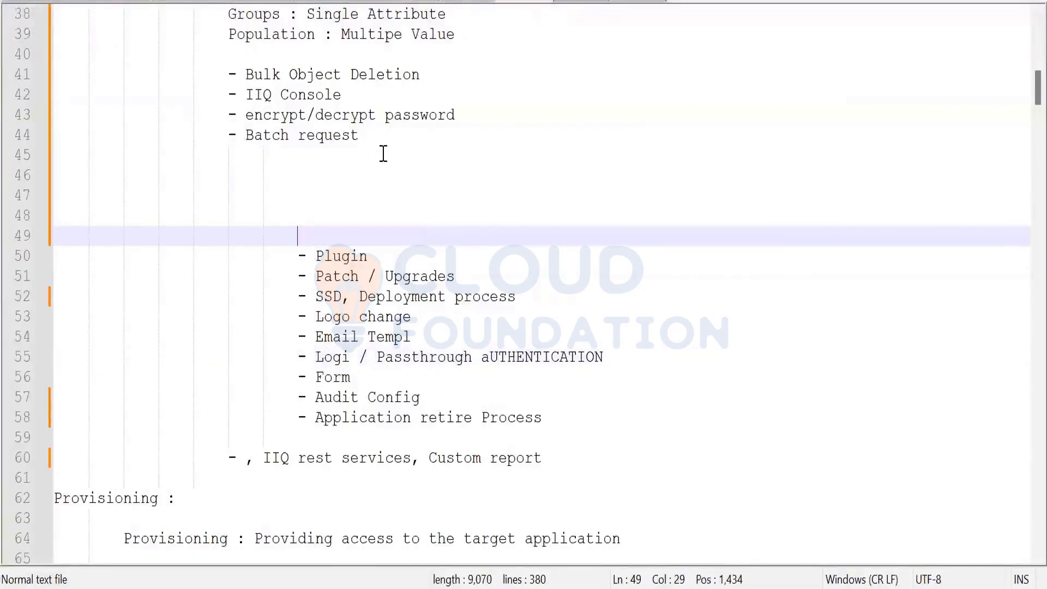
pyautogui.click(384, 152)
pyautogui.press('Return')
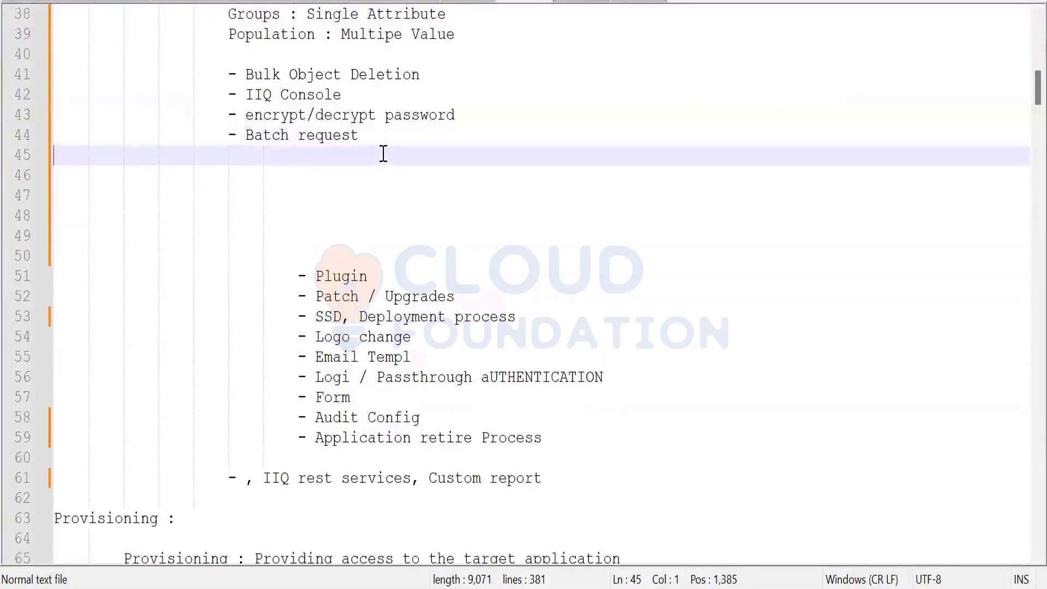
pyautogui.press('Tab')
pyautogui.press('Tab')
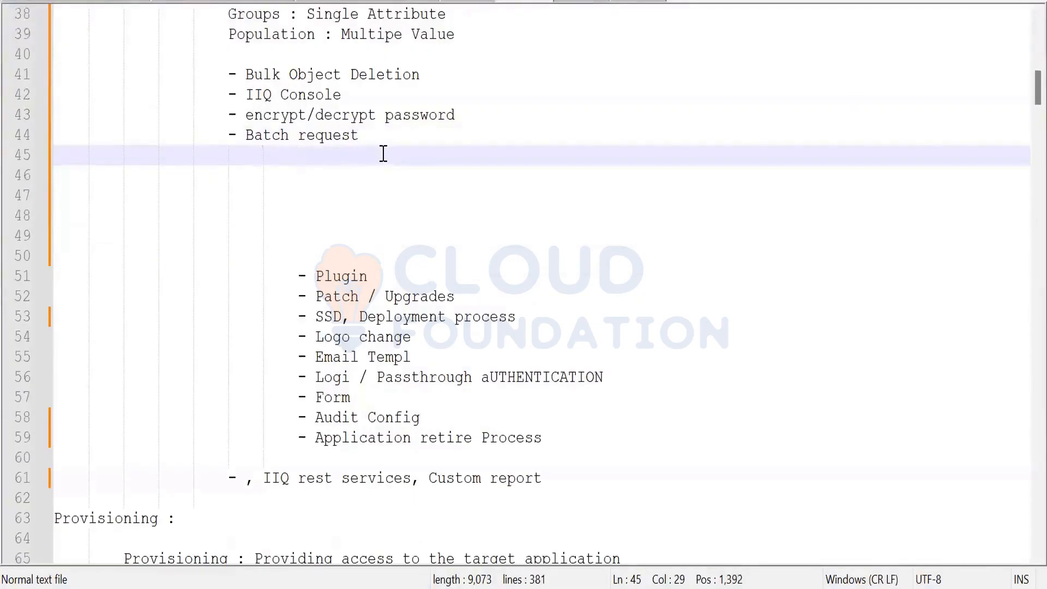
pyautogui.press('BackSpace')
pyautogui.press('BackSpace')
pyautogui.write('- Quick Links')
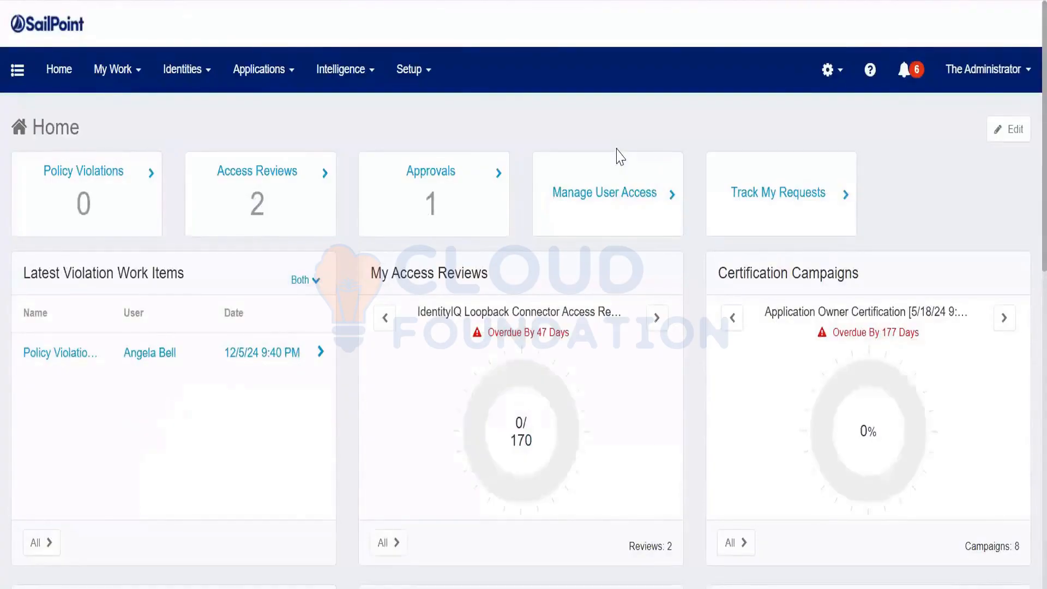
# From the Home dashboard, open the Applications dropdown, then the Setup dropdown listing Roles, Policies and Tasks
pyautogui.click(264, 69)
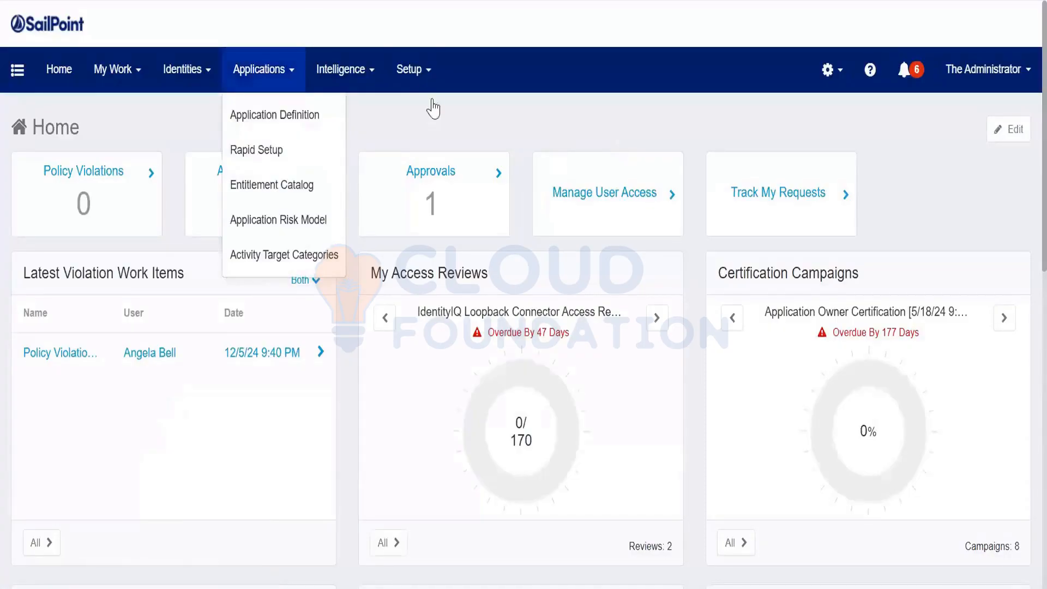
pyautogui.click(413, 69)
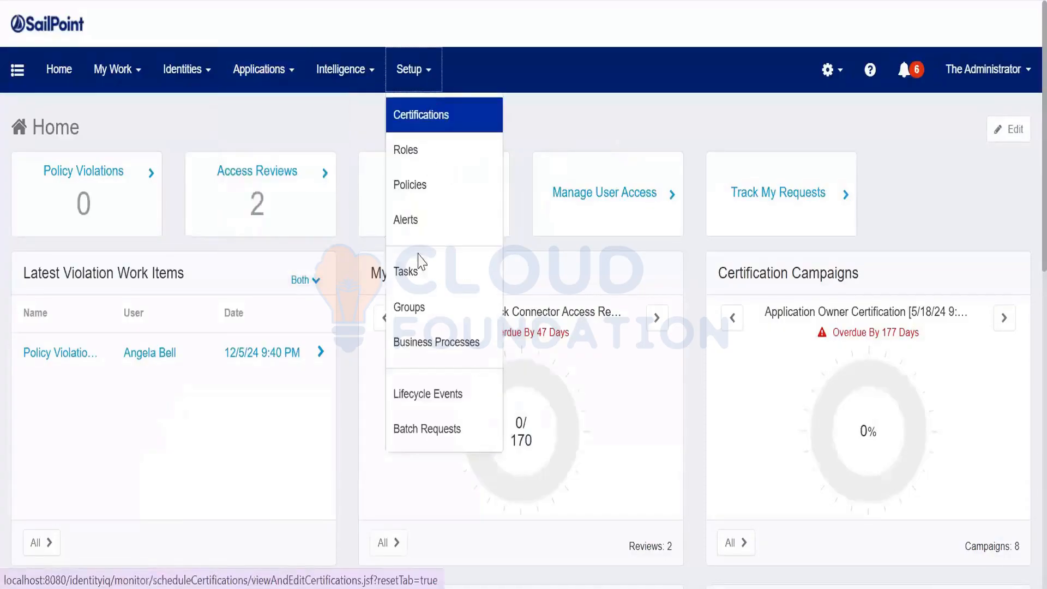
# View the Task Results list on the Tasks page, then return to Notepad++ after the Quick Links line
pyautogui.click(414, 288)
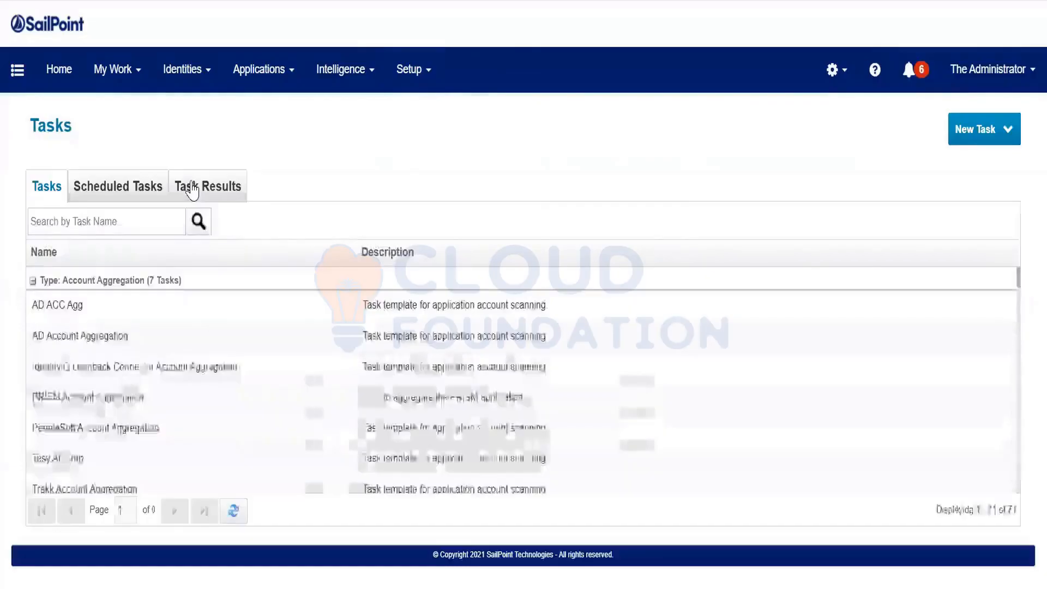
pyautogui.click(211, 188)
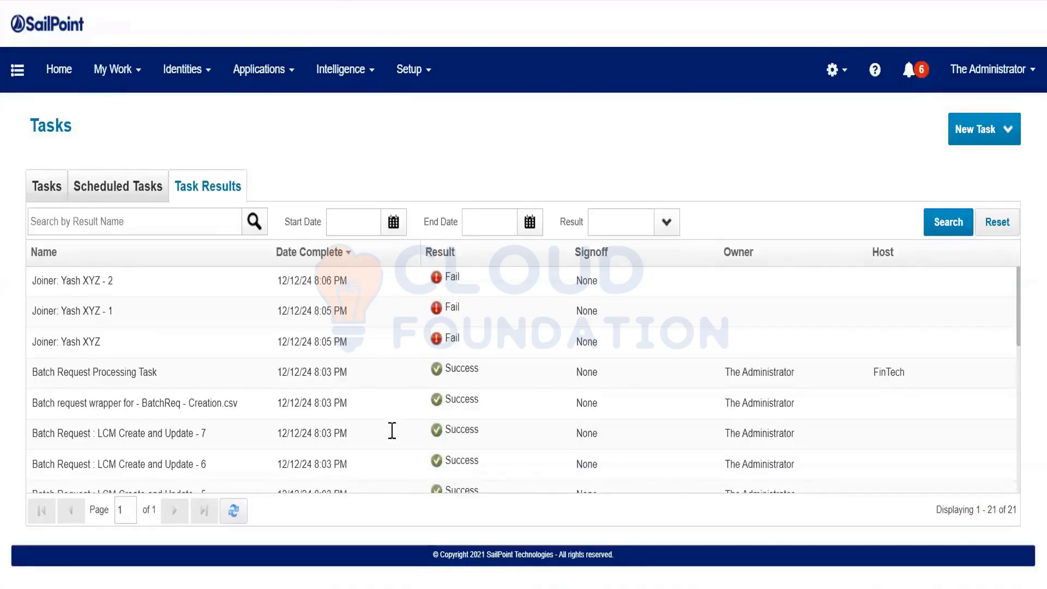
pyautogui.hotkey('alt', 'Tab')
pyautogui.click(384, 162)
# Add an indented '- QL Category' bullet on a new line below Quick Links
pyautogui.press('Return')
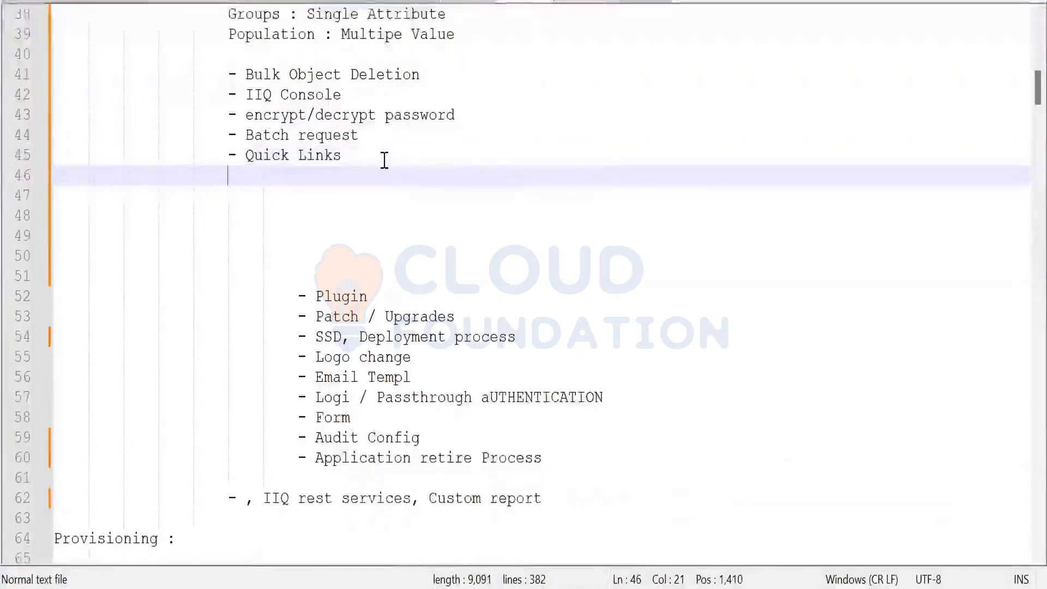
pyautogui.press('Return')
pyautogui.press('Tab')
pyautogui.press('Tab')
pyautogui.press('Tab')
pyautogui.write('- ')
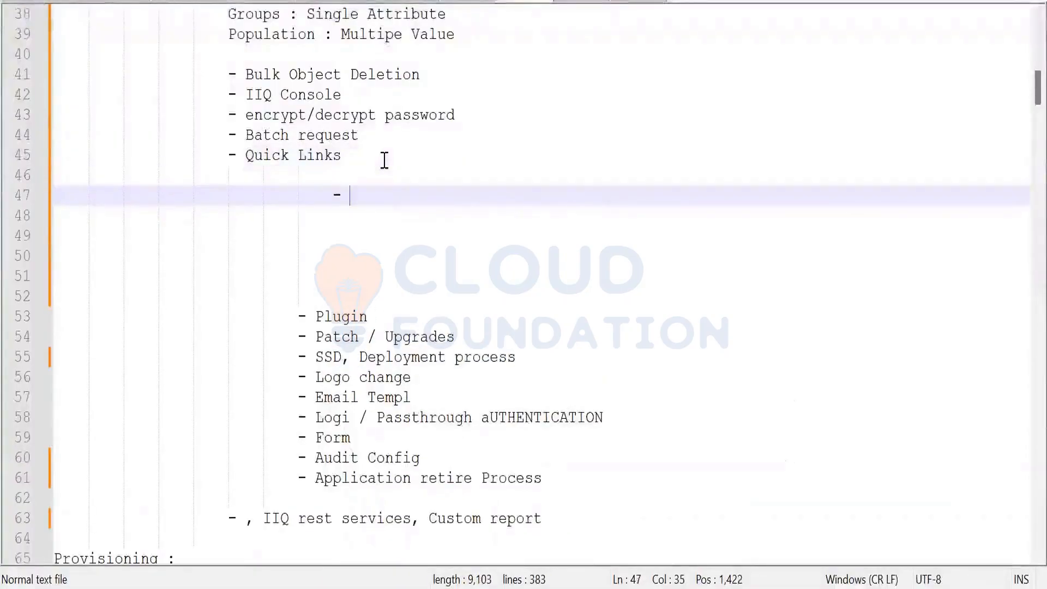
pyautogui.write('QL Ca')
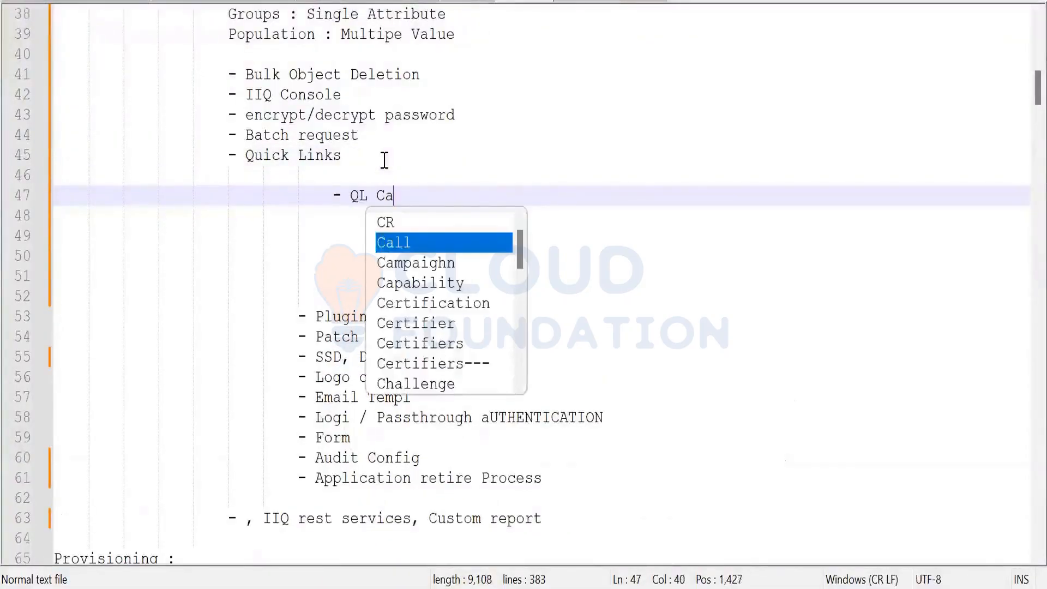
pyautogui.write('te')
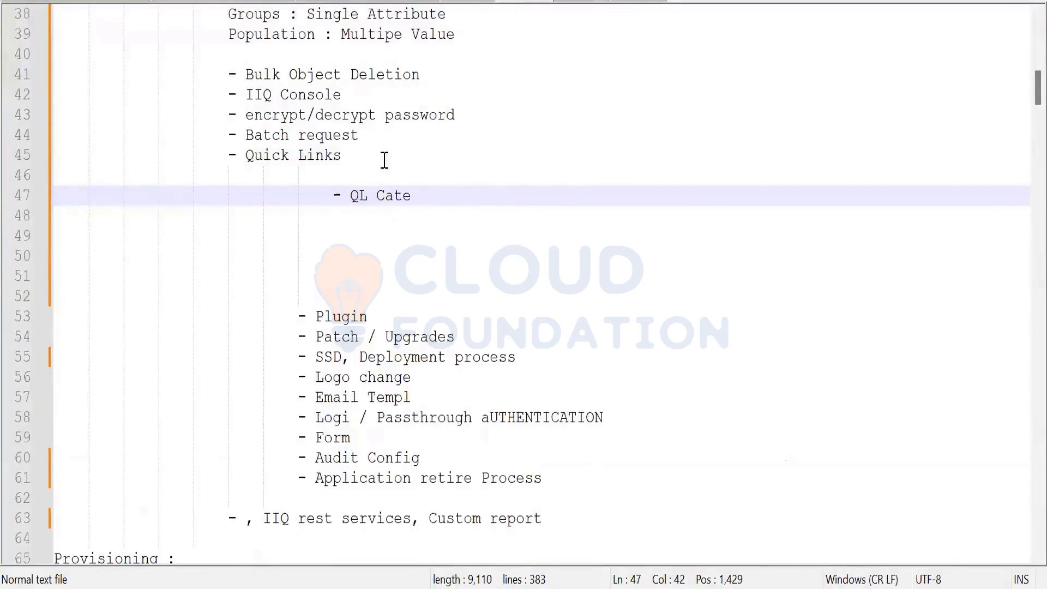
pyautogui.write('gory')
# In SailPoint's quick links side menu, expand My Tasks, then Manage Access, then My Tasks again
pyautogui.hotkey('alt', 'Tab')
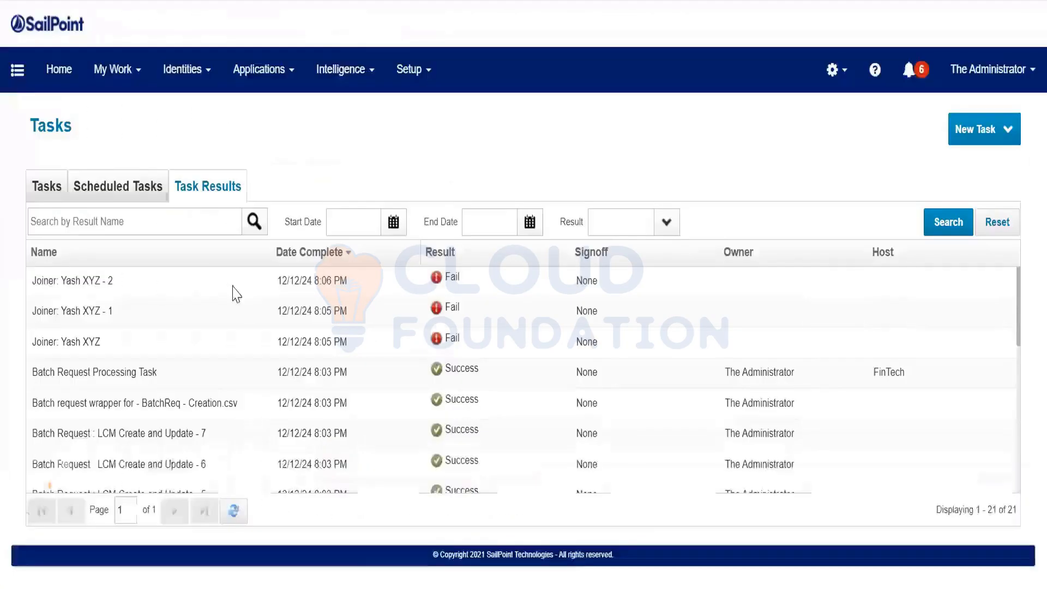
pyautogui.click(16, 89)
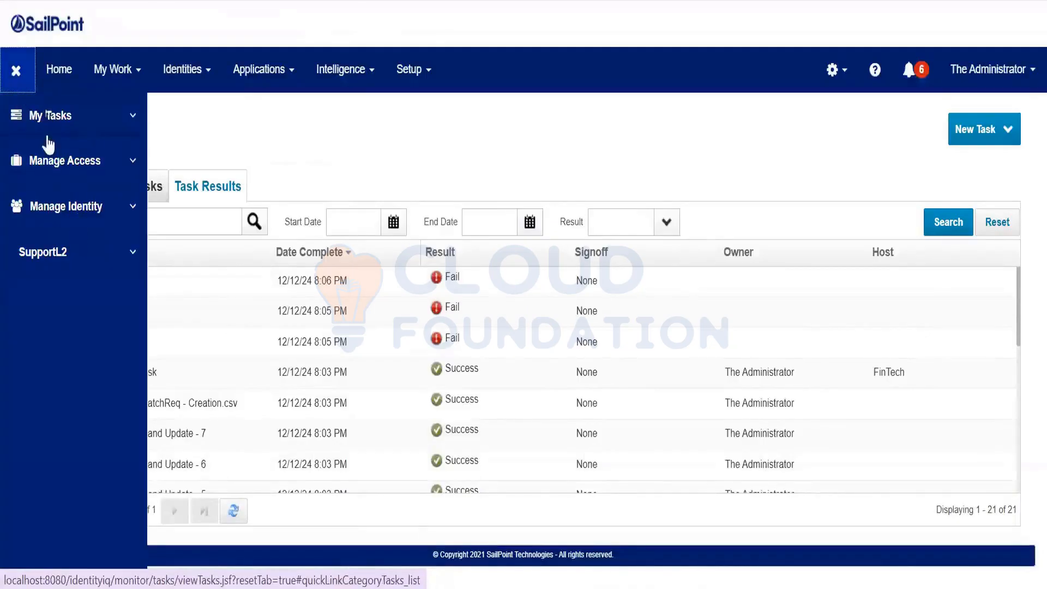
pyautogui.click(80, 123)
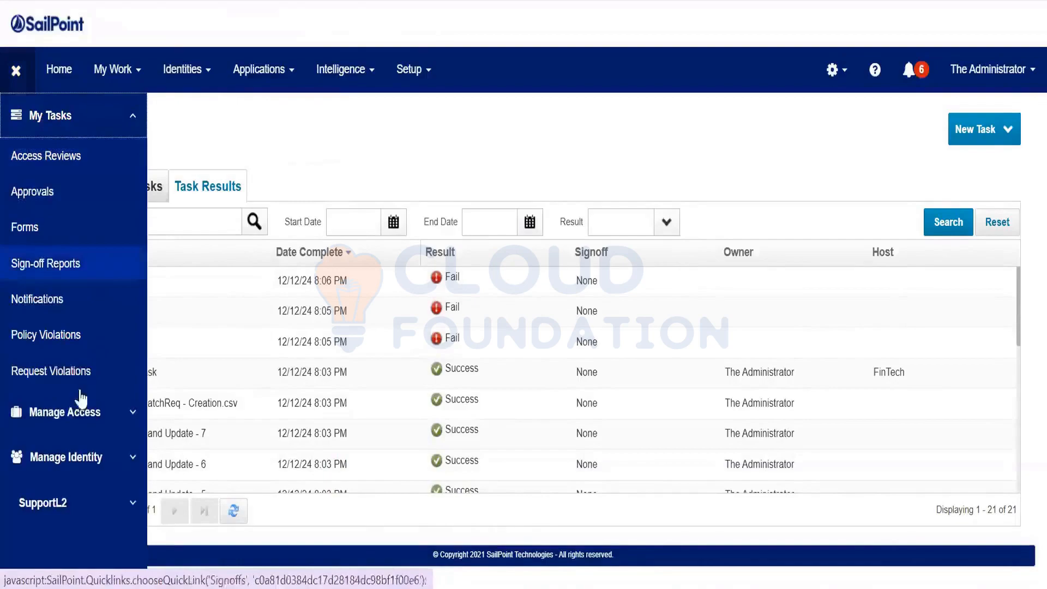
pyautogui.click(71, 414)
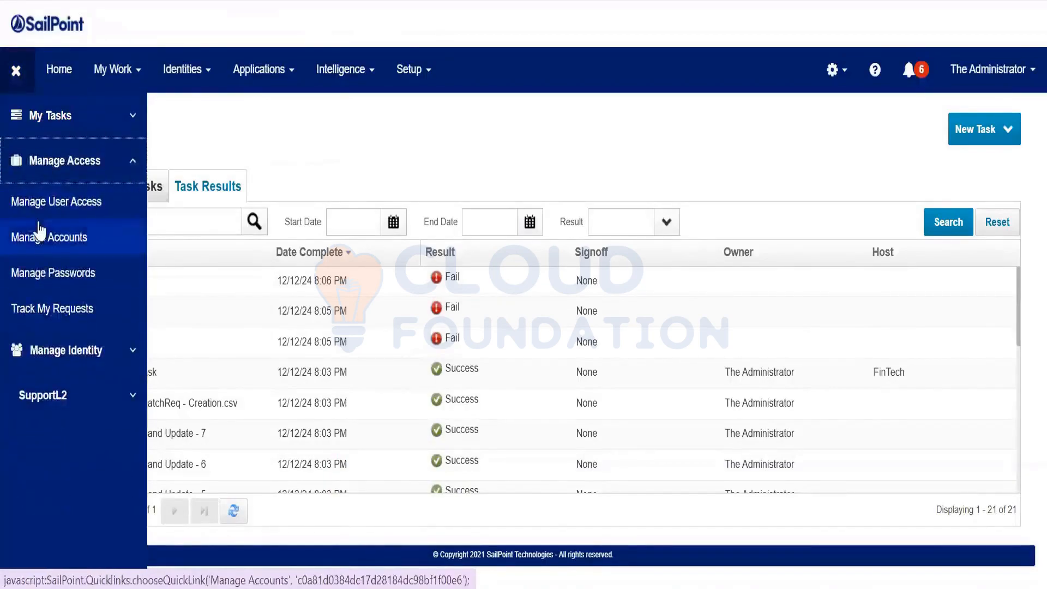
pyautogui.click(73, 135)
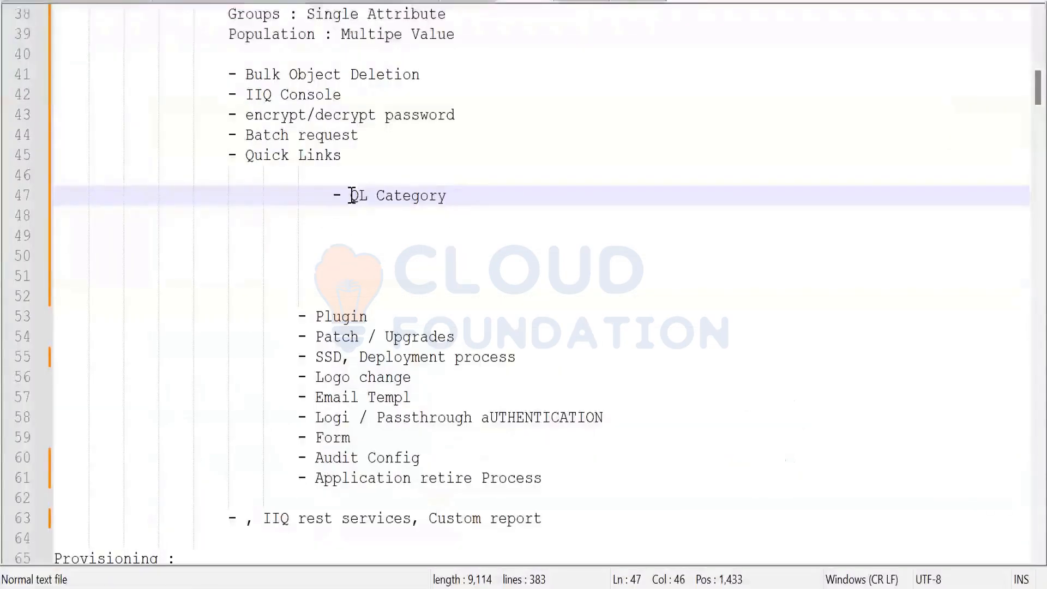
pyautogui.moveTo(349, 196); pyautogui.dragTo(454, 201)
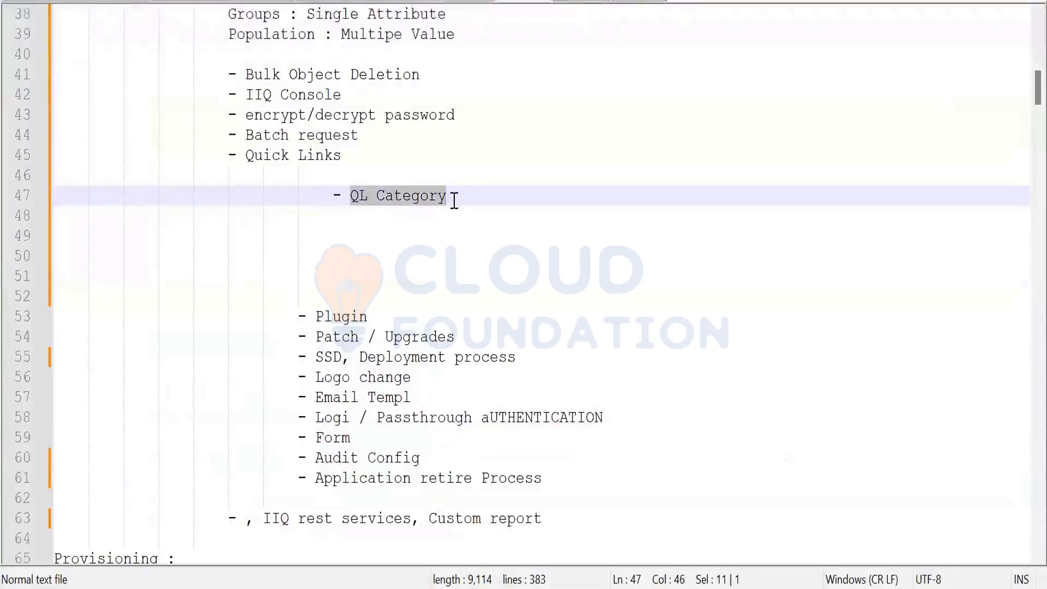
# Complete line 47 as 'QL Category Present / Create' and add a '- QL Object' bullet below it
pyautogui.click(461, 196)
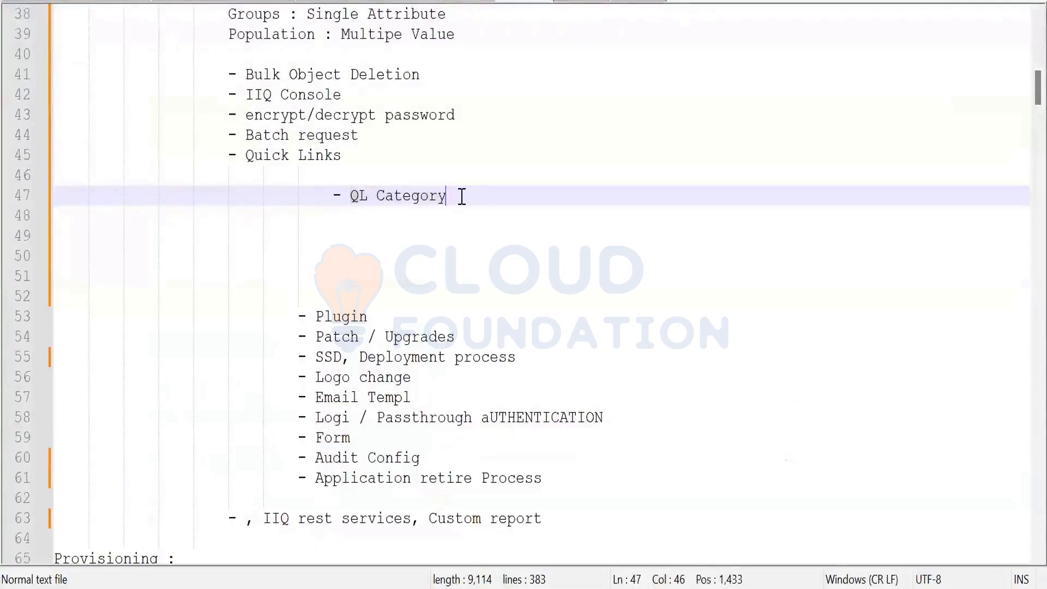
pyautogui.write('Present / Cre')
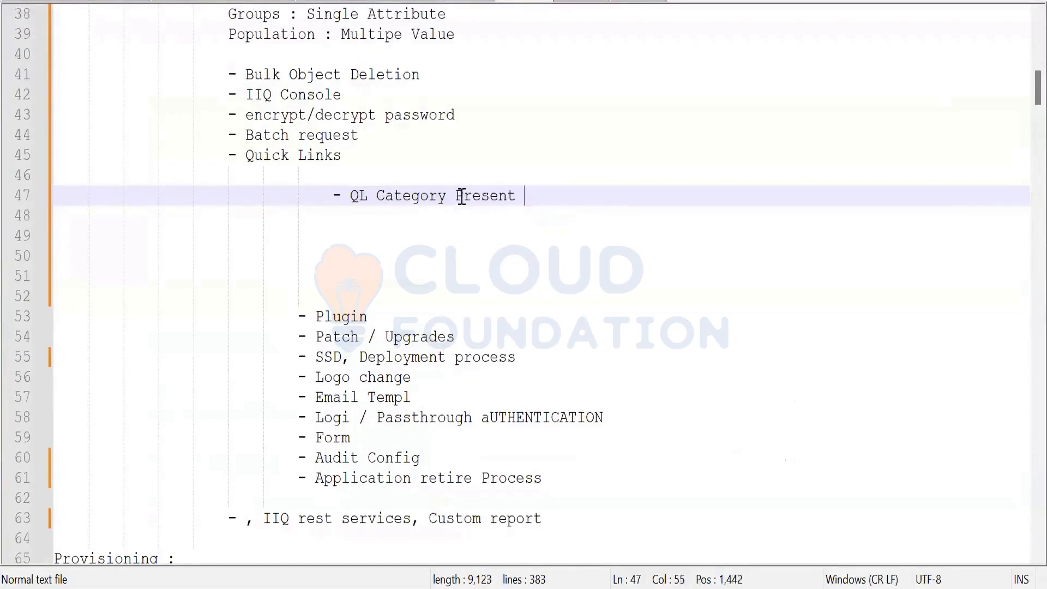
pyautogui.write('ate')
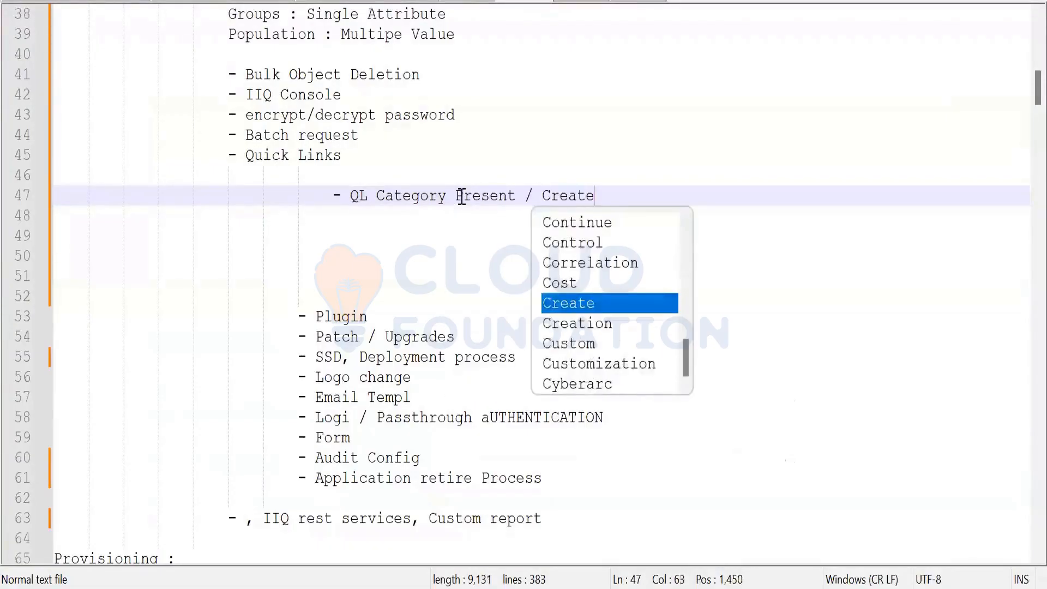
pyautogui.press('Return')
pyautogui.press('Return')
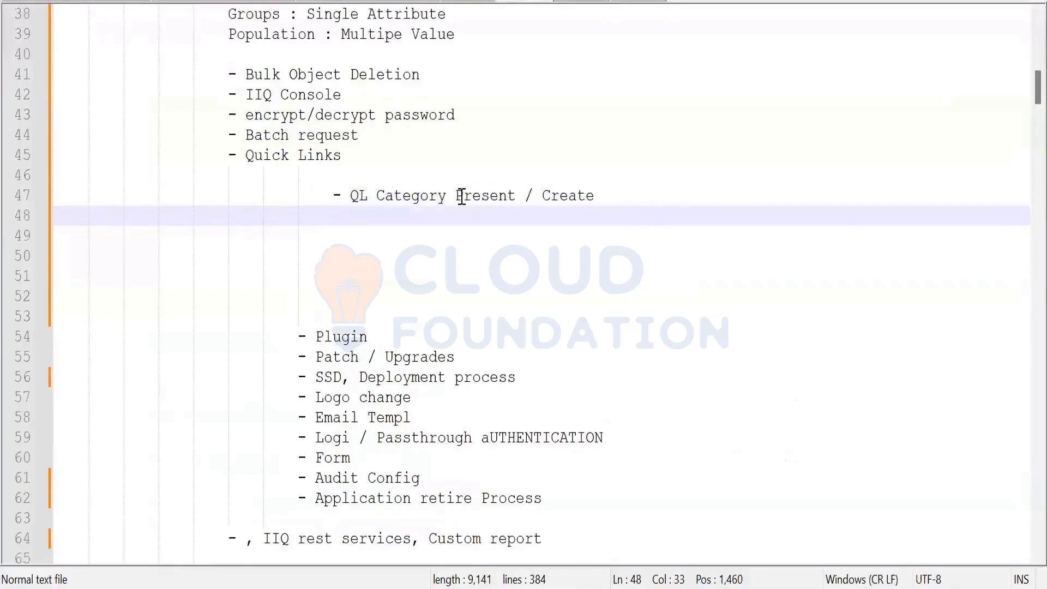
pyautogui.write('- QL ')
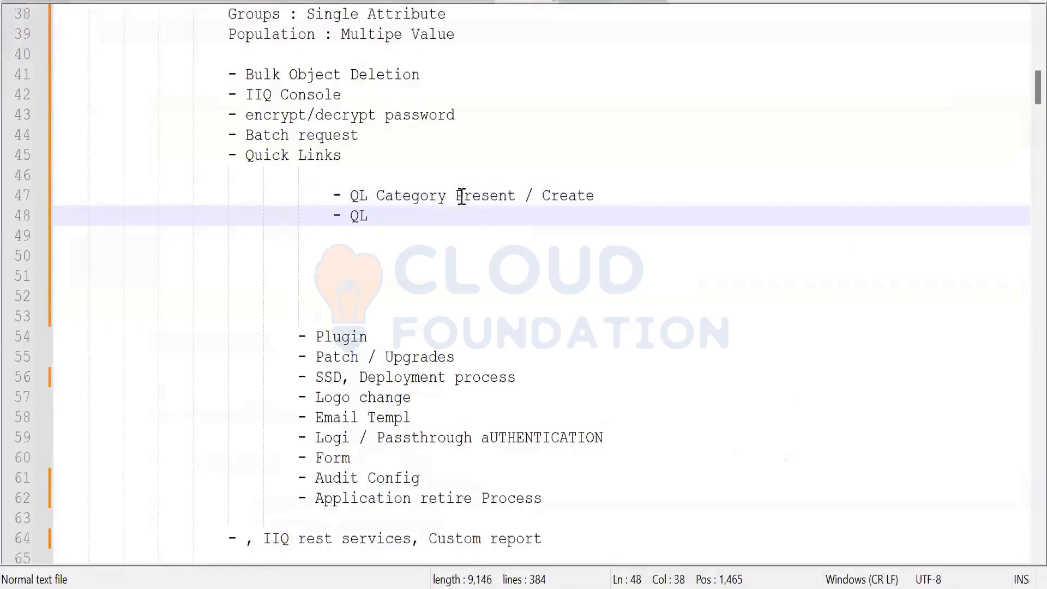
pyautogui.write('Object')
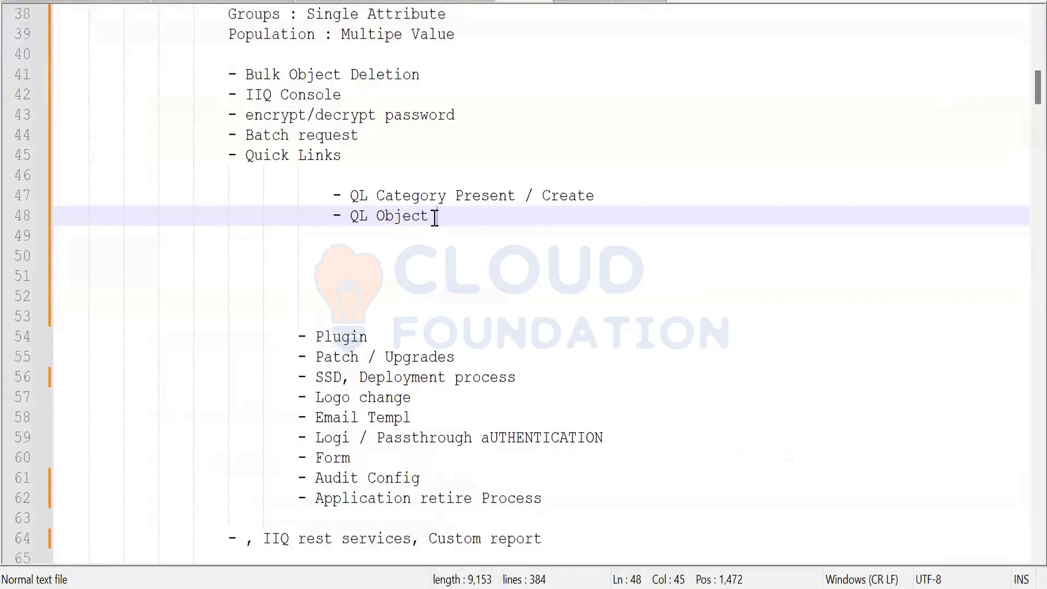
pyautogui.moveTo(436, 216); pyautogui.dragTo(347, 220)
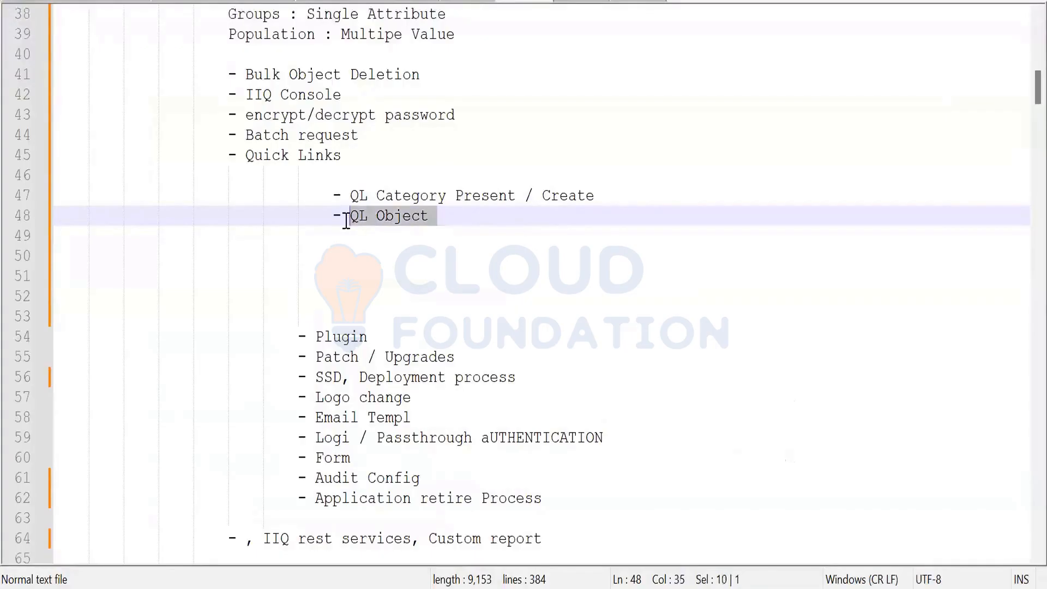
pyautogui.moveTo(347, 220); pyautogui.dragTo(342, 218)
pyautogui.click(446, 214)
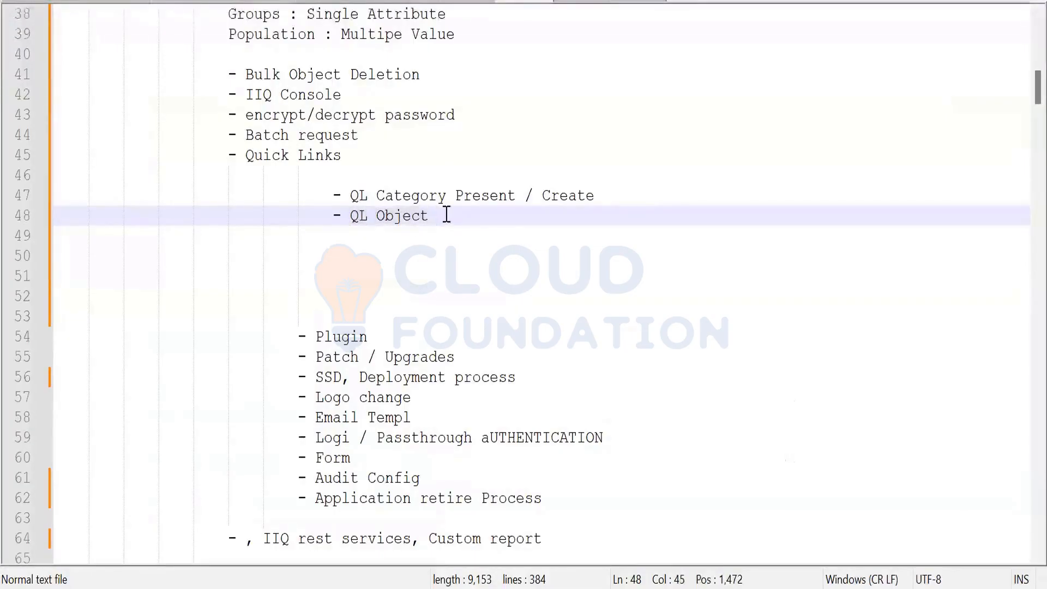
# Add a third bullet '- QL Enable / Accessibility', correcting the typos along the way
pyautogui.press('Return')
pyautogui.write('- ')
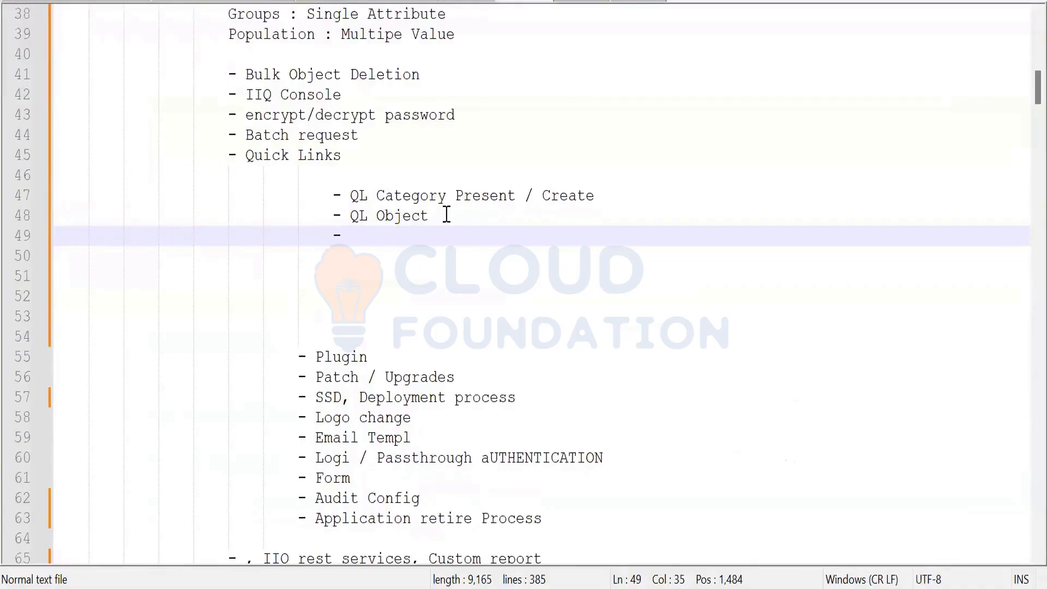
pyautogui.write('QL act')
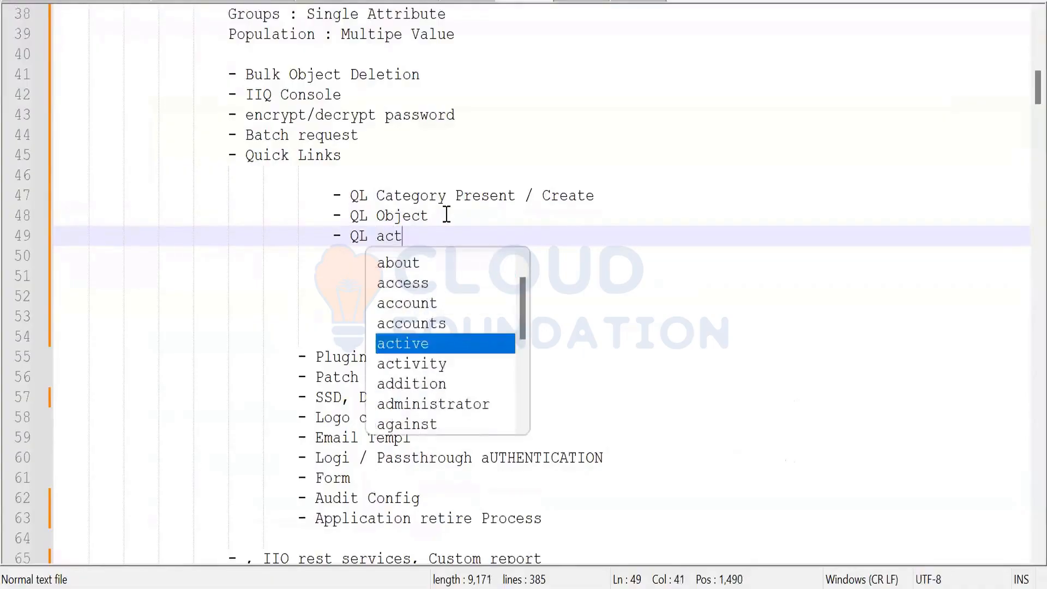
pyautogui.press('BackSpace')
pyautogui.press('BackSpace')
pyautogui.press('BackSpace')
pyautogui.write('Eb')
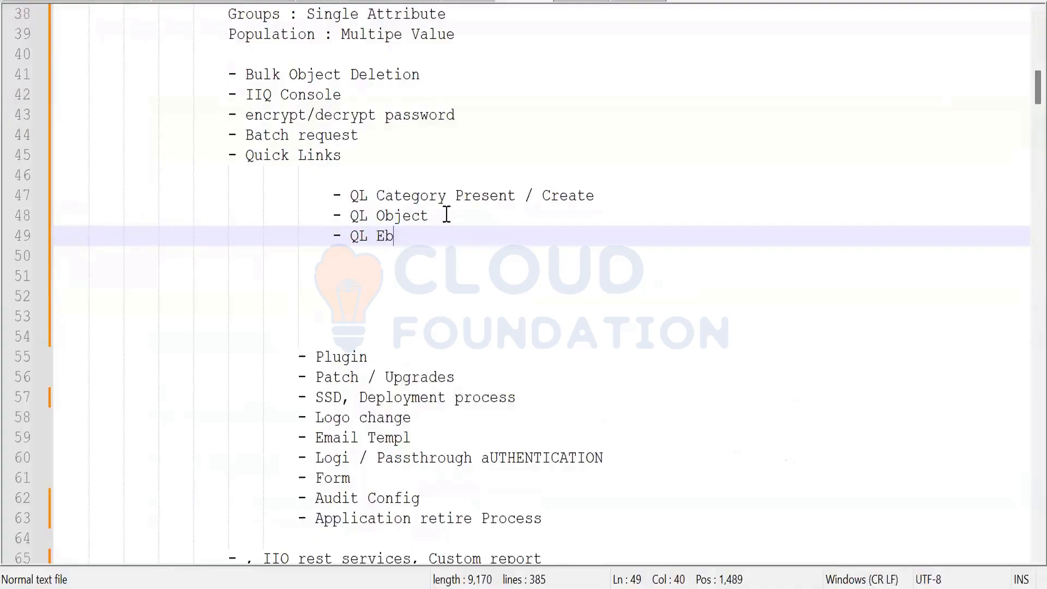
pyautogui.press('BackSpace')
pyautogui.write('nable / Ac')
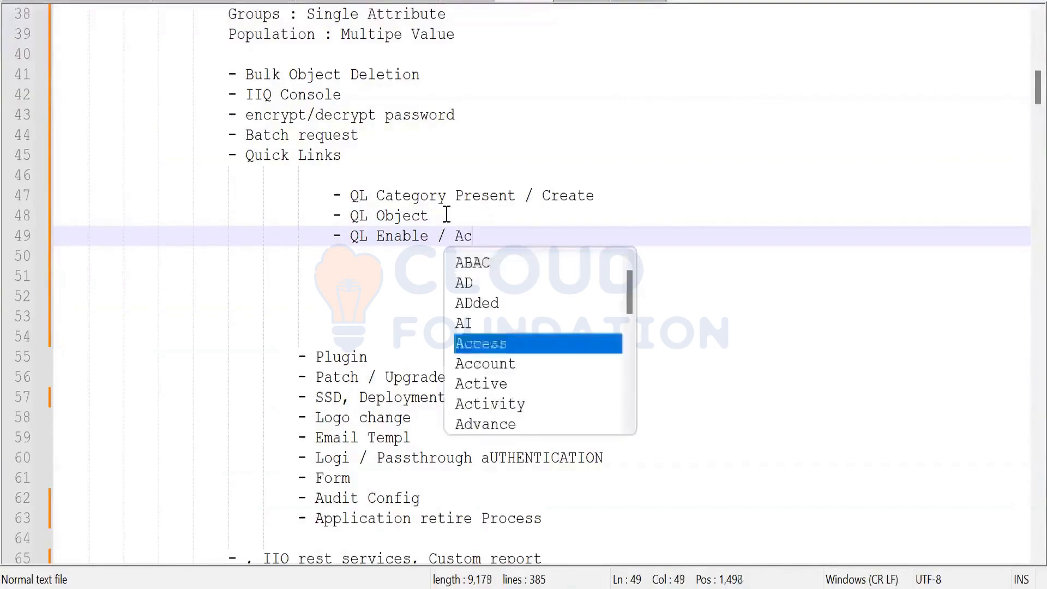
pyautogui.write('cessbility')
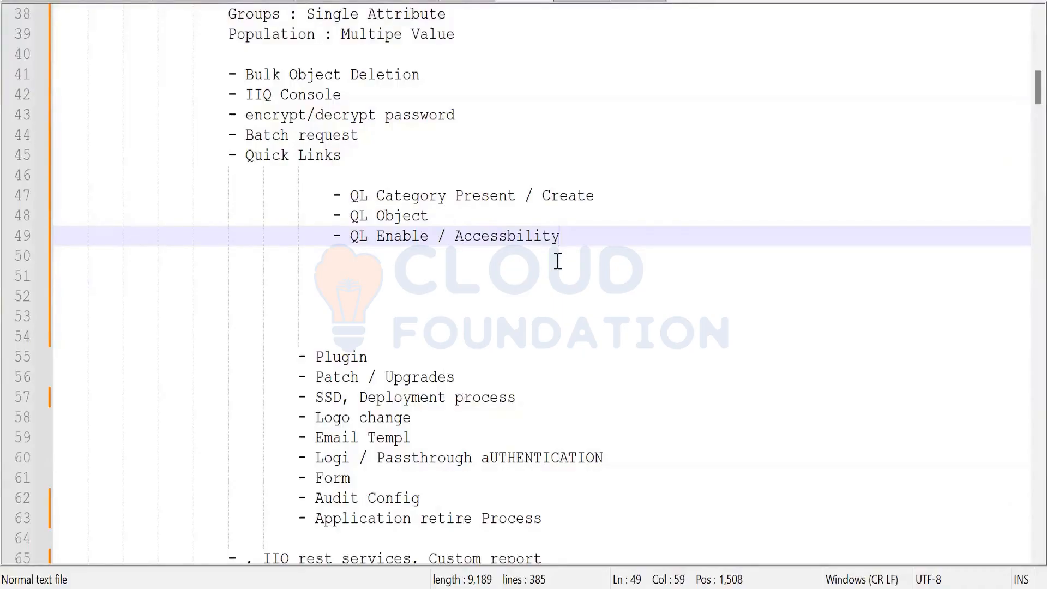
pyautogui.click(508, 236)
pyautogui.write('i')
pyautogui.click(594, 236)
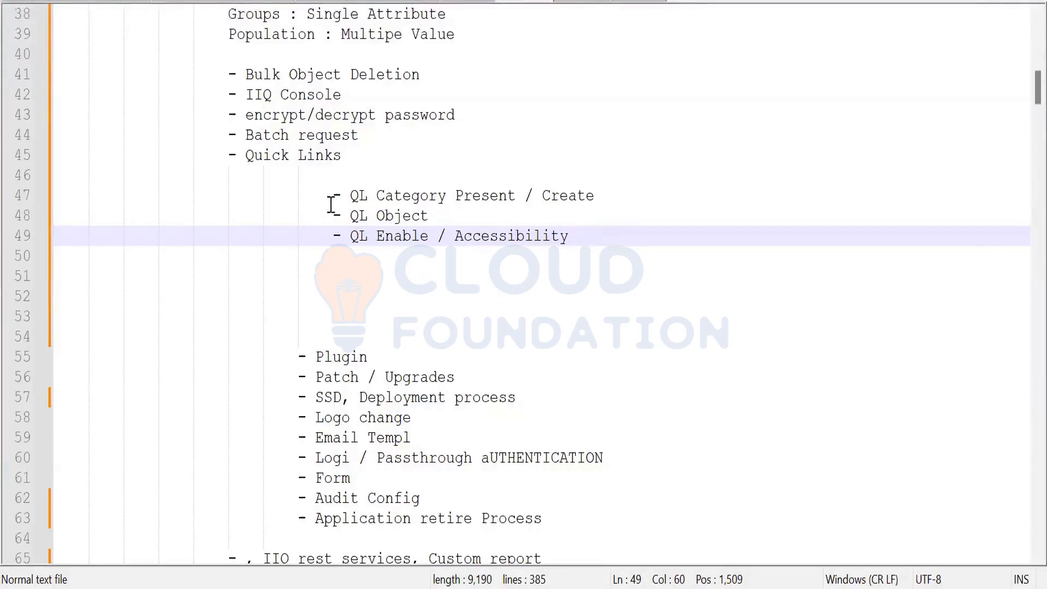
pyautogui.moveTo(334, 194); pyautogui.dragTo(626, 241)
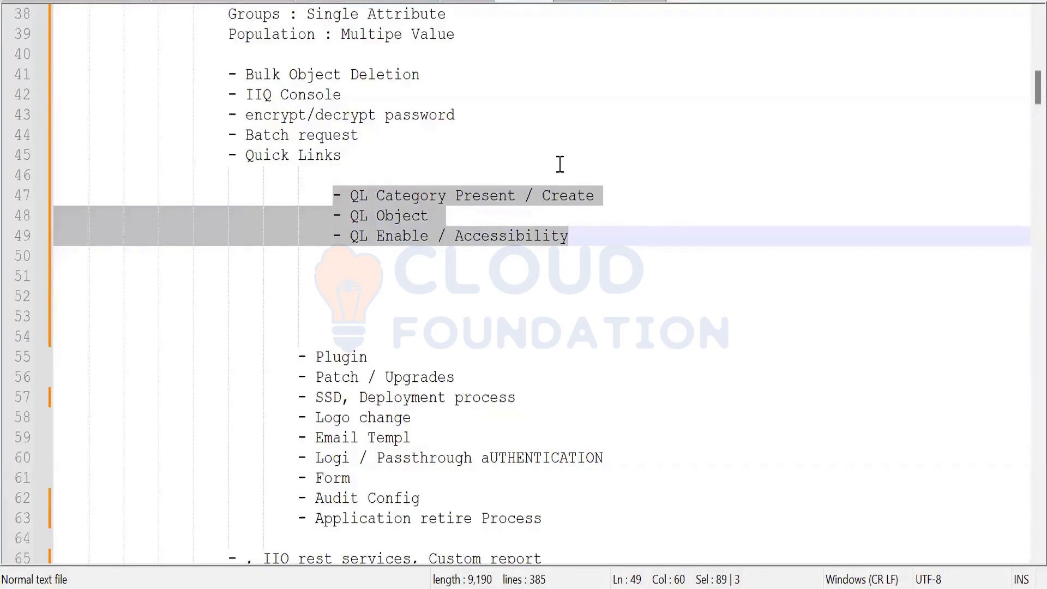
# In SailPoint's Object Browser, open Configuration Objects > System Configuration in the Object Editor
pyautogui.hotkey('alt', 'Tab')
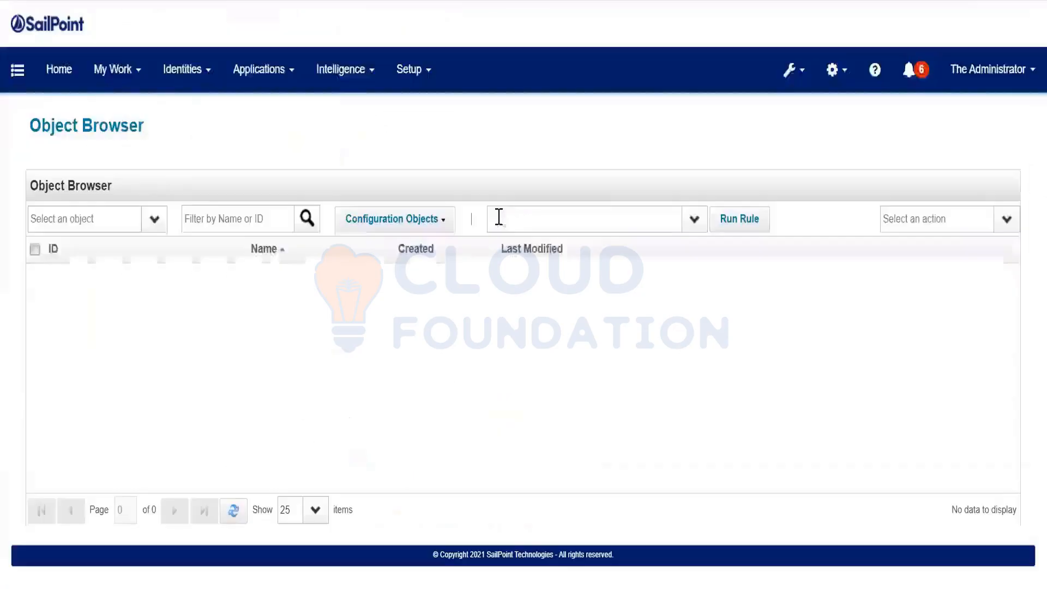
pyautogui.click(342, 221)
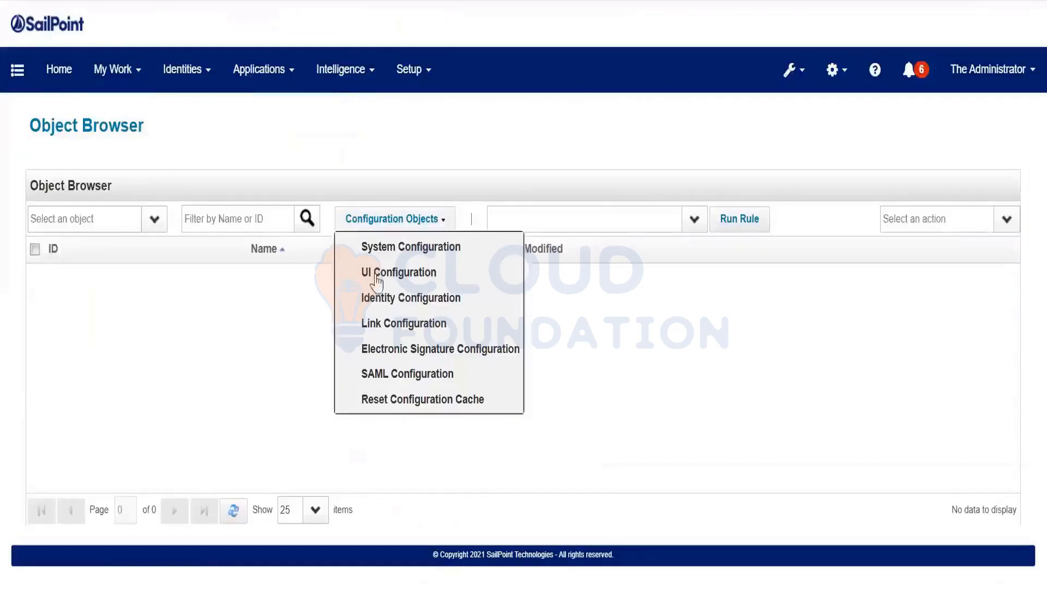
pyautogui.click(402, 255)
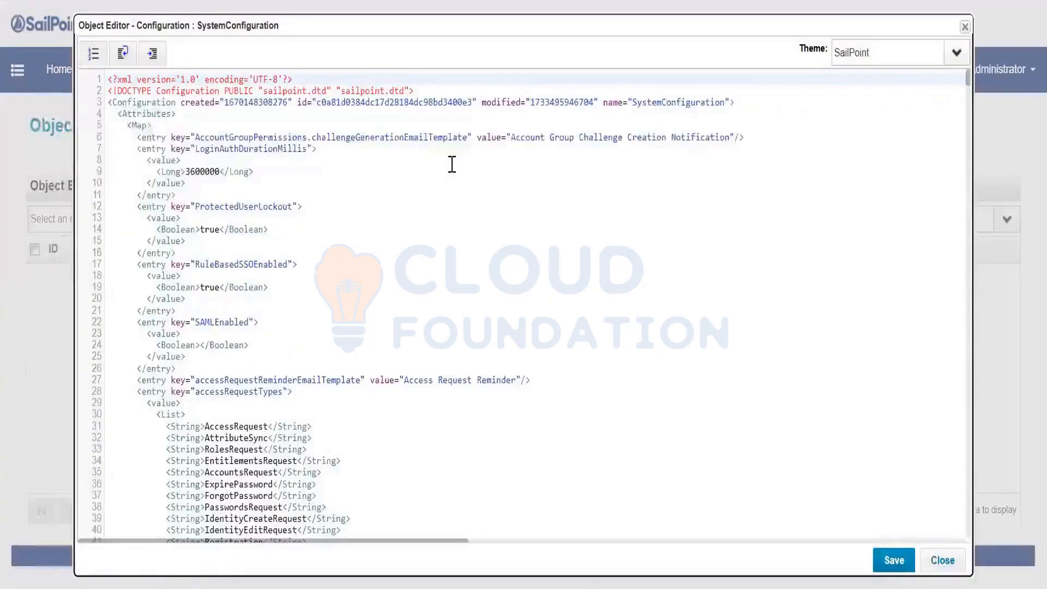
# Search the SystemConfiguration XML for 'Quicklink' and select the QuickLinkCategory entries under quickLinkCategories
pyautogui.click(404, 252)
pyautogui.hotkey('ctrl', 'f')
pyautogui.write('Quicklink')
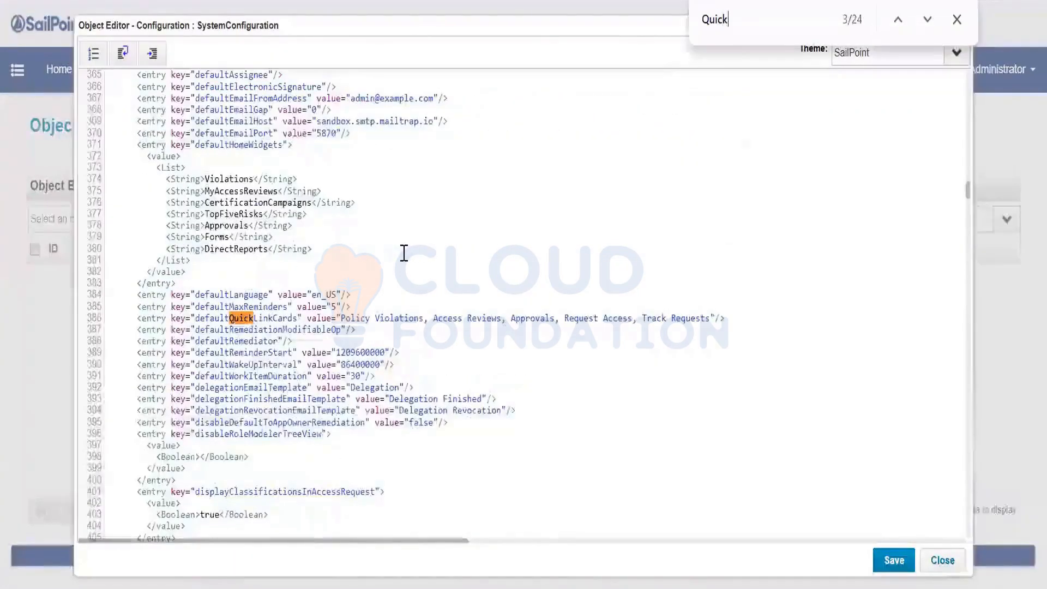
pyautogui.press('Return')
pyautogui.press('Return')
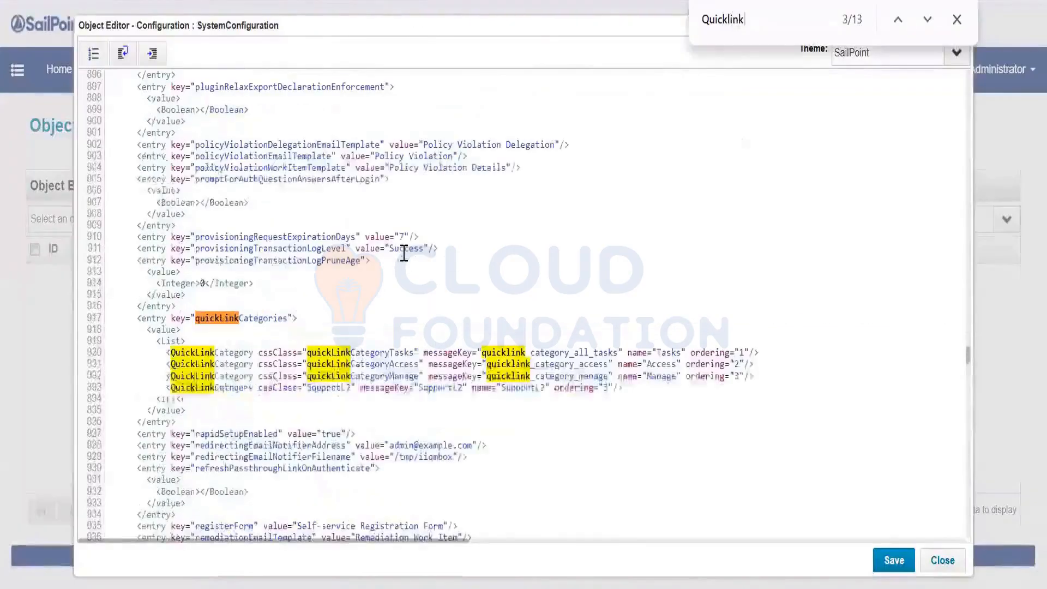
pyautogui.scroll(-2, 325, 304)
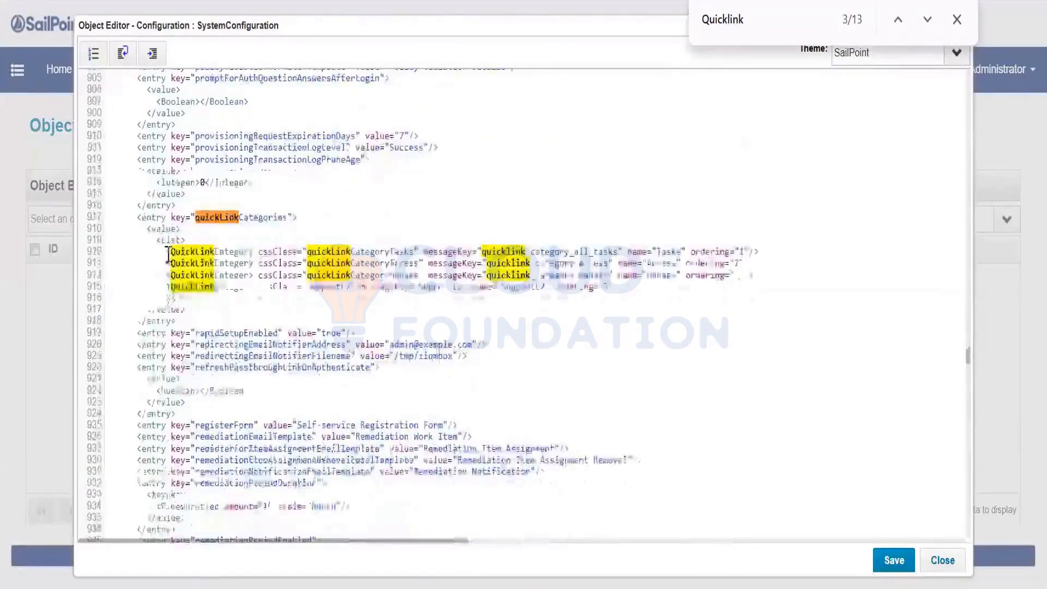
pyautogui.moveTo(165, 252); pyautogui.dragTo(689, 294)
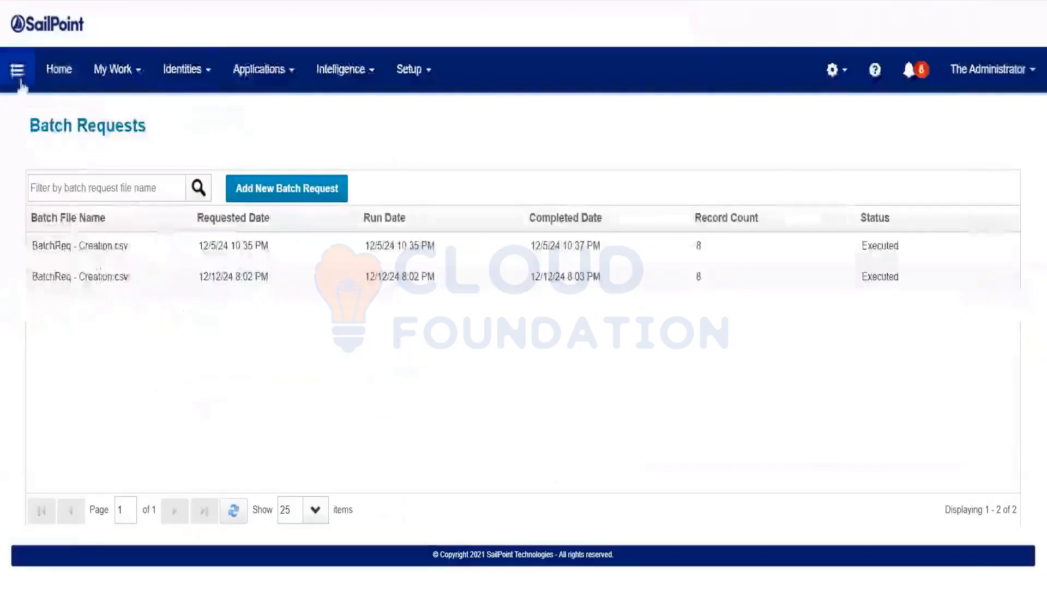
pyautogui.click(20, 81)
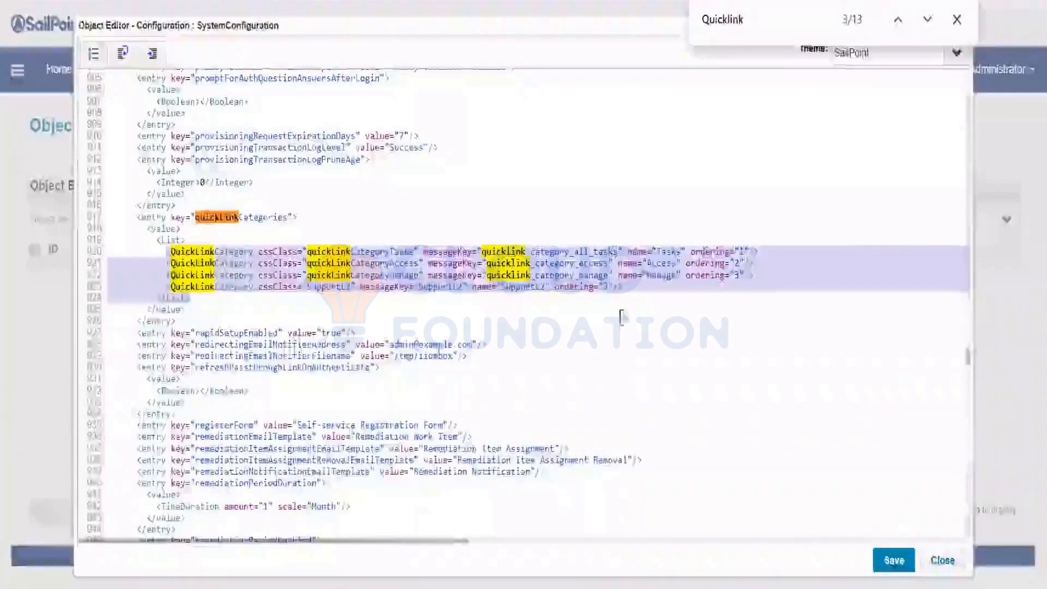
# Copy the SupportL2 category line into a new Navigation category with ordering 1
pyautogui.click(635, 286)
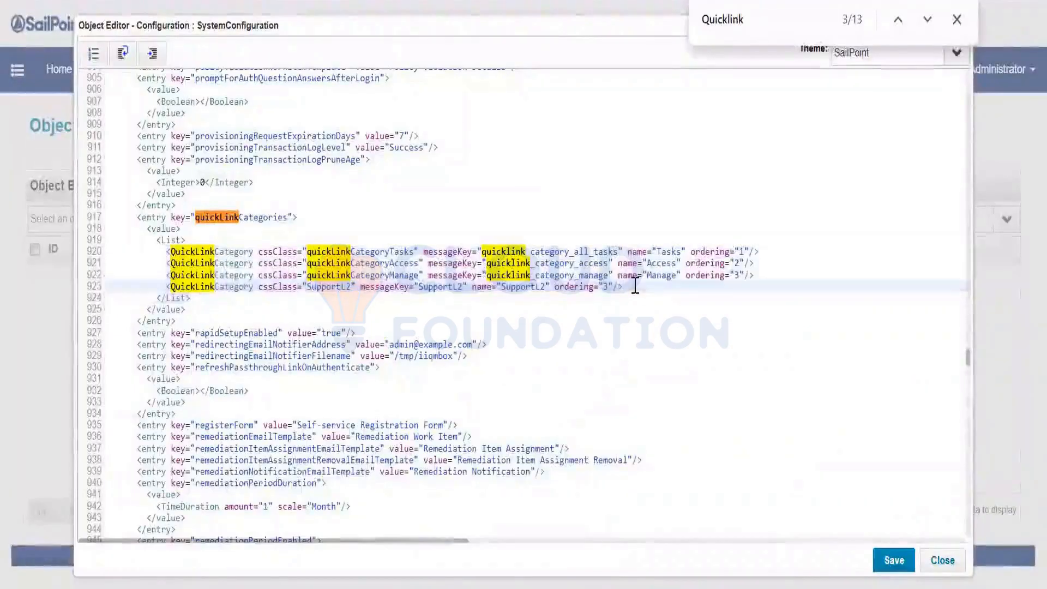
pyautogui.hotkey('shift', 'Home')
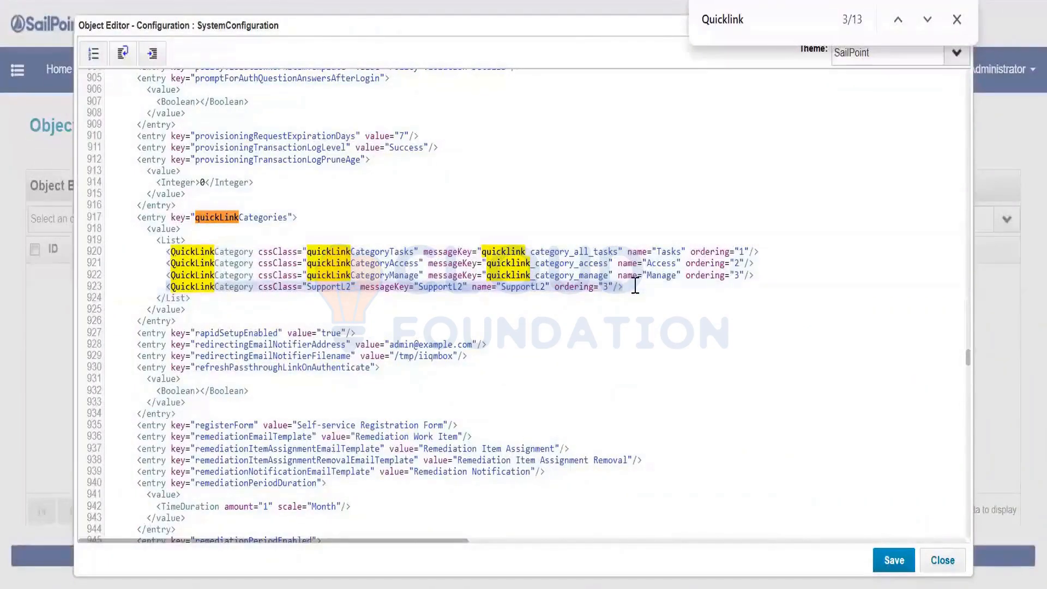
pyautogui.hotkey('ctrl', 'c')
pyautogui.press('End')
pyautogui.press('Return')
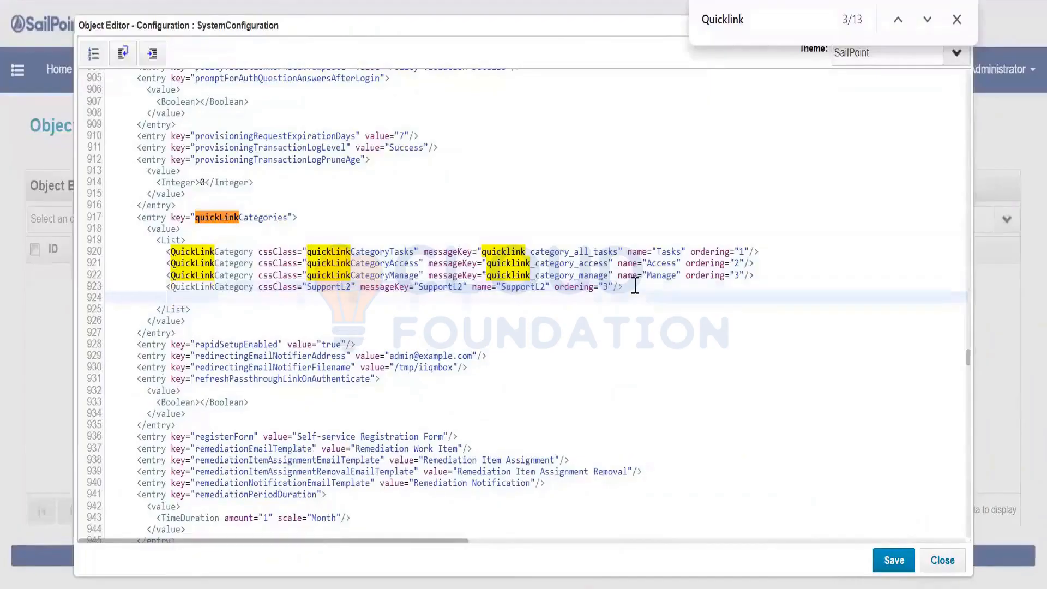
pyautogui.hotkey('ctrl', 'v')
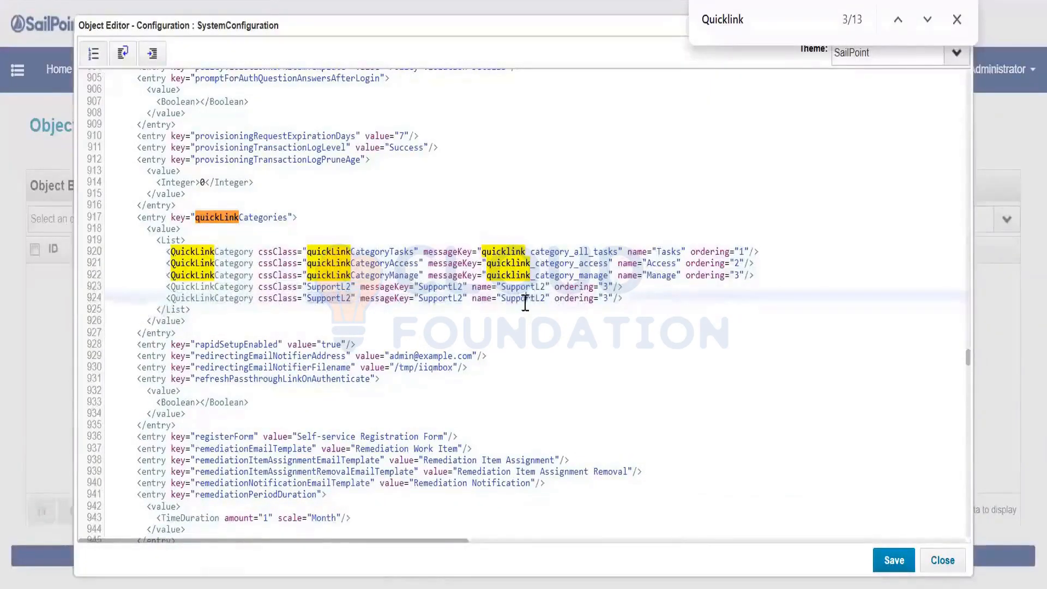
pyautogui.write('Navi')
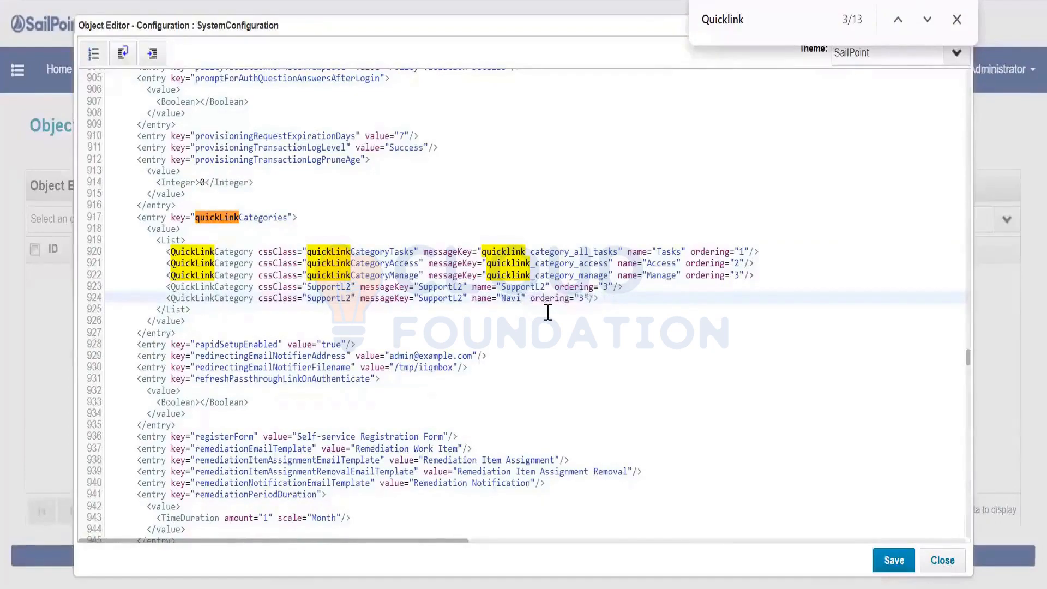
pyautogui.write('gation')
pyautogui.doubleClick(441, 299)
pyautogui.write('Navigation')
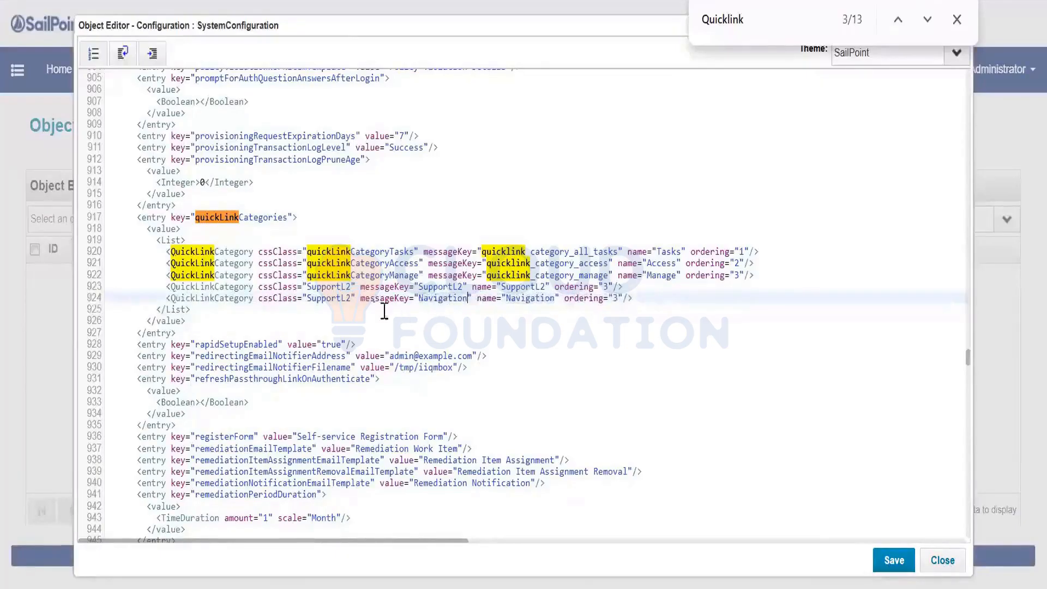
pyautogui.doubleClick(331, 299)
pyautogui.write('Navigation')
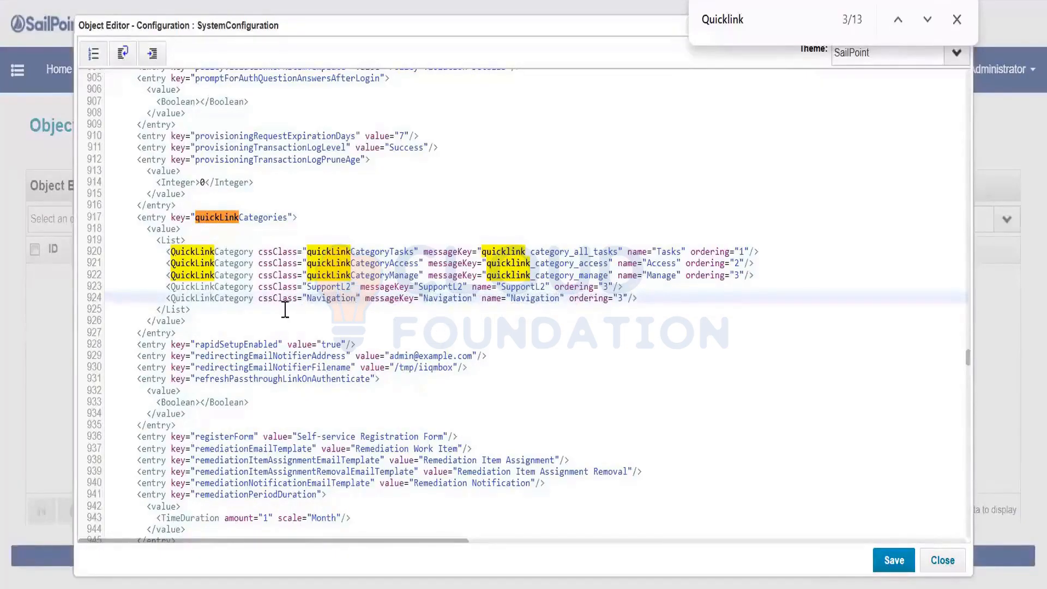
pyautogui.click(623, 298)
pyautogui.press('BackSpace')
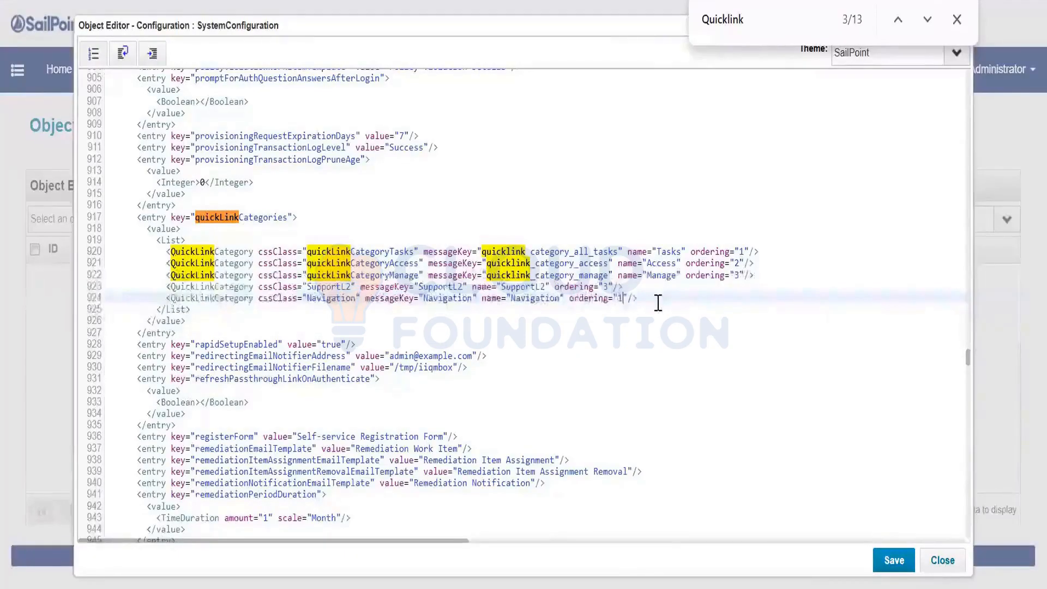
# Change the Tasks category's ordering from 1 to 5
pyautogui.click(752, 252)
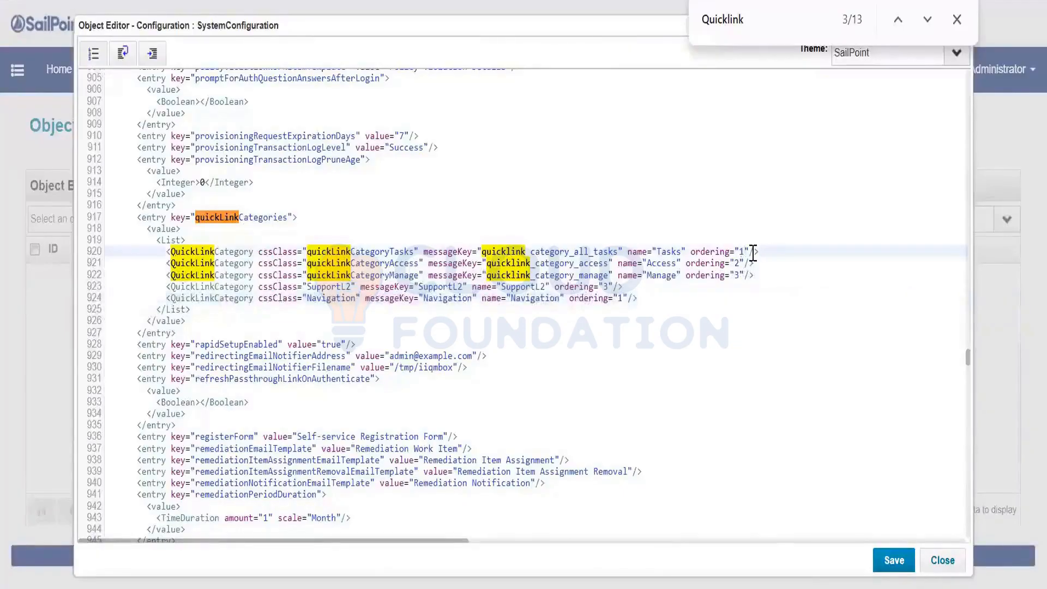
pyautogui.press('BackSpace')
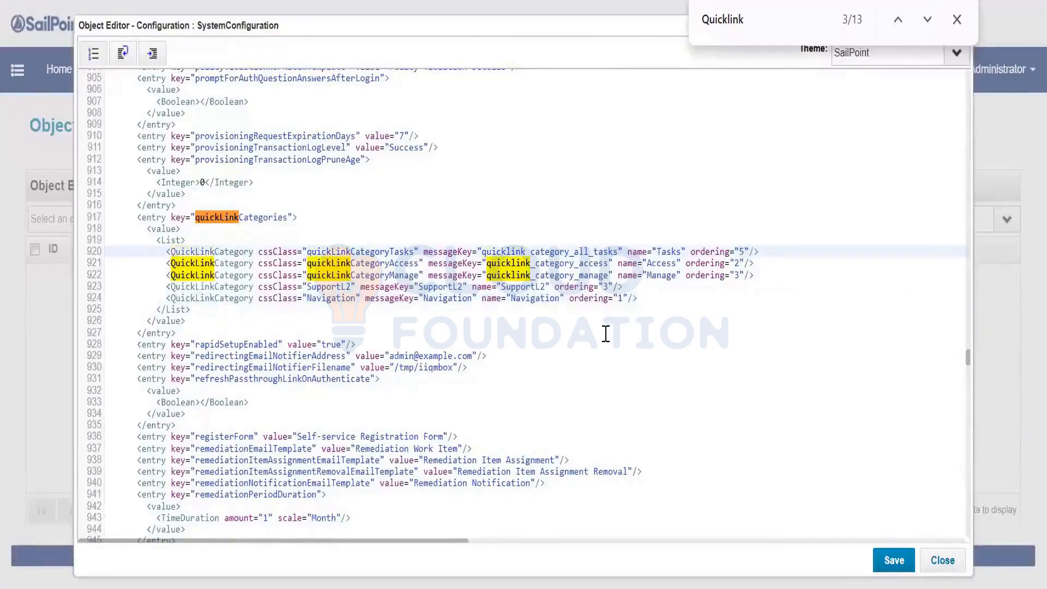
pyautogui.moveTo(638, 298); pyautogui.dragTo(225, 299)
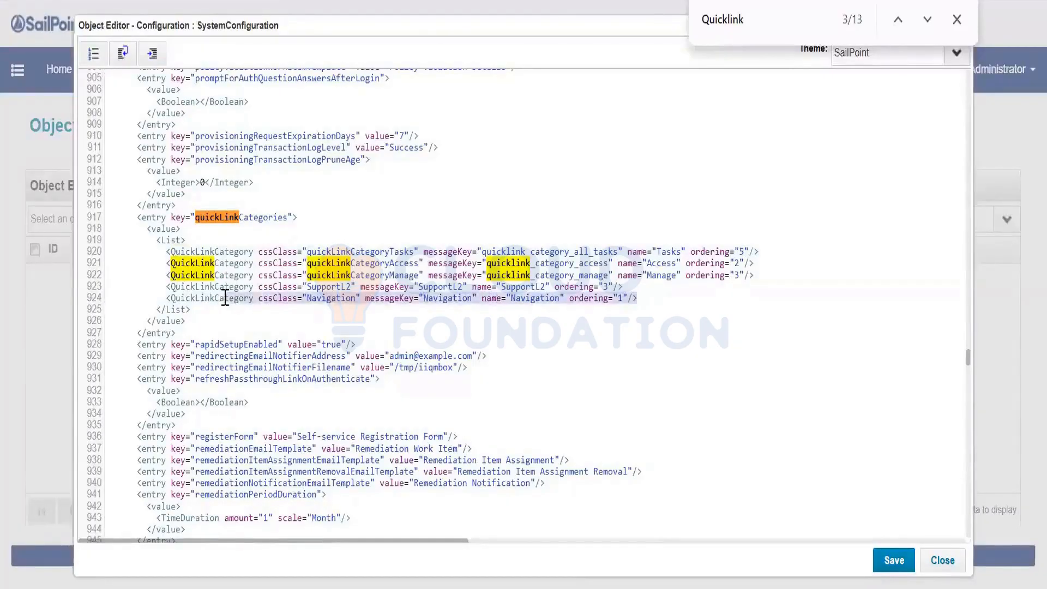
# Save the SystemConfiguration changes and go to Setup > Tasks > Task Results
pyautogui.click(885, 567)
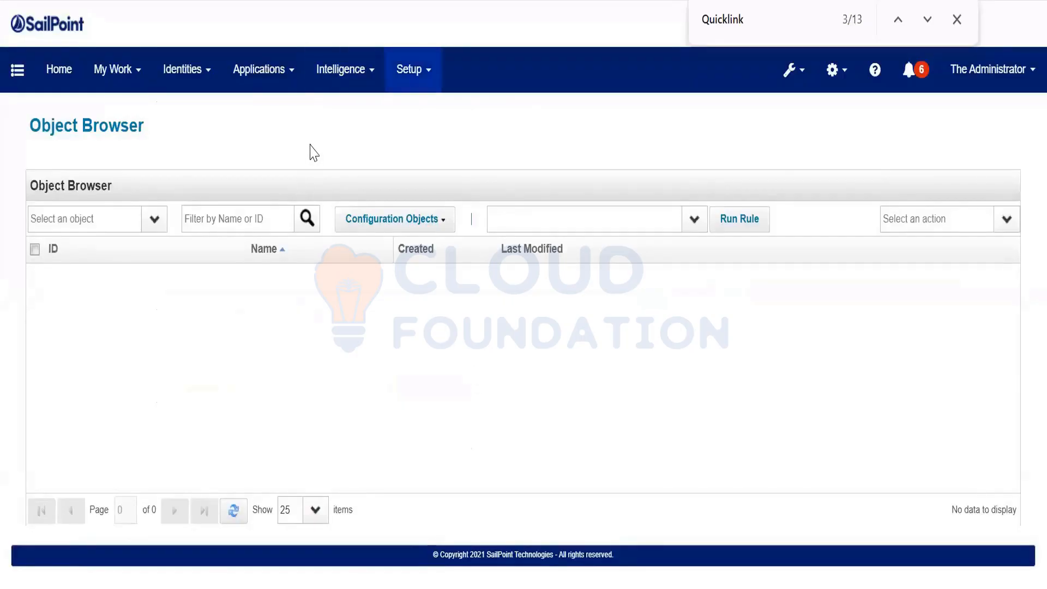
pyautogui.click(409, 70)
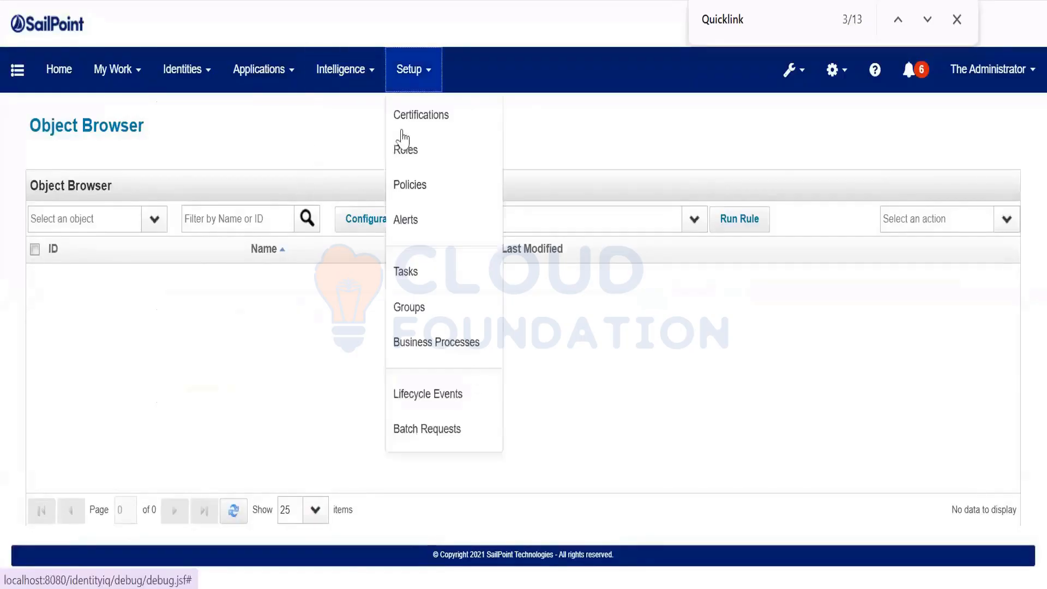
pyautogui.click(427, 275)
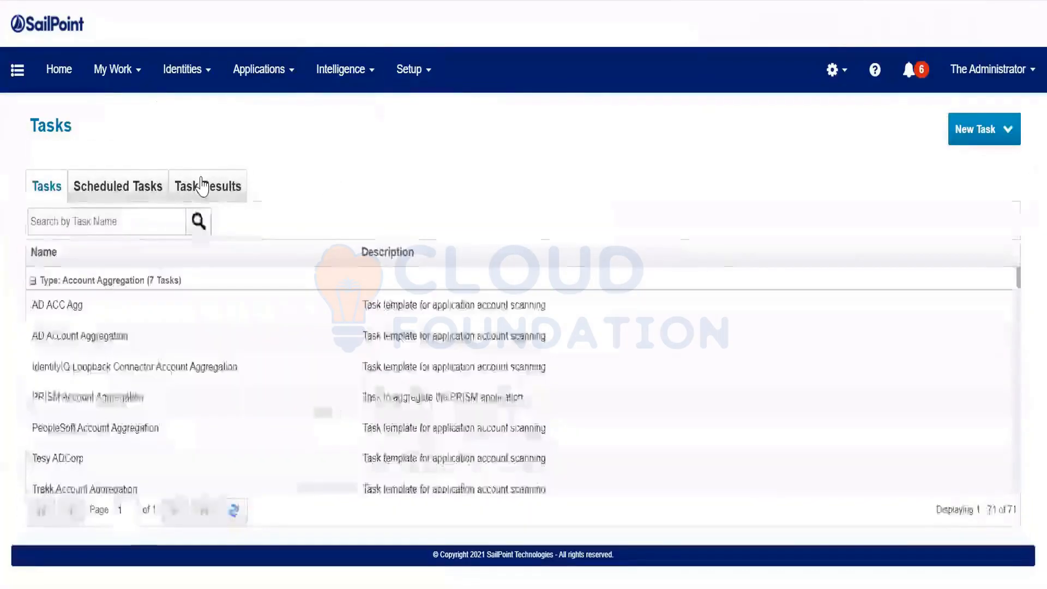
pyautogui.click(201, 185)
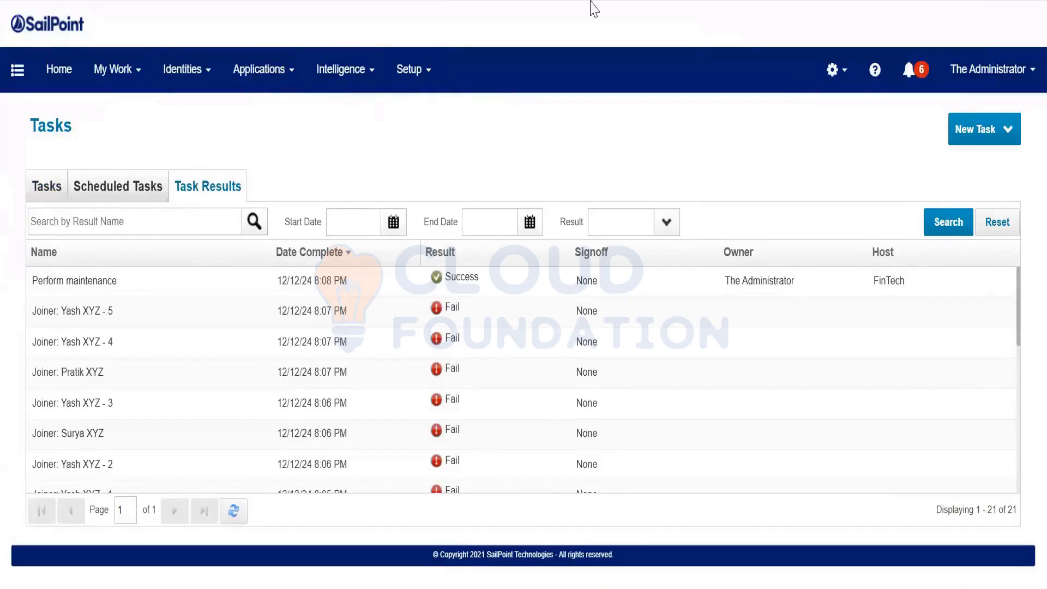
# Start a new Account Aggregation task, then check the categories in the side navigation
pyautogui.click(979, 138)
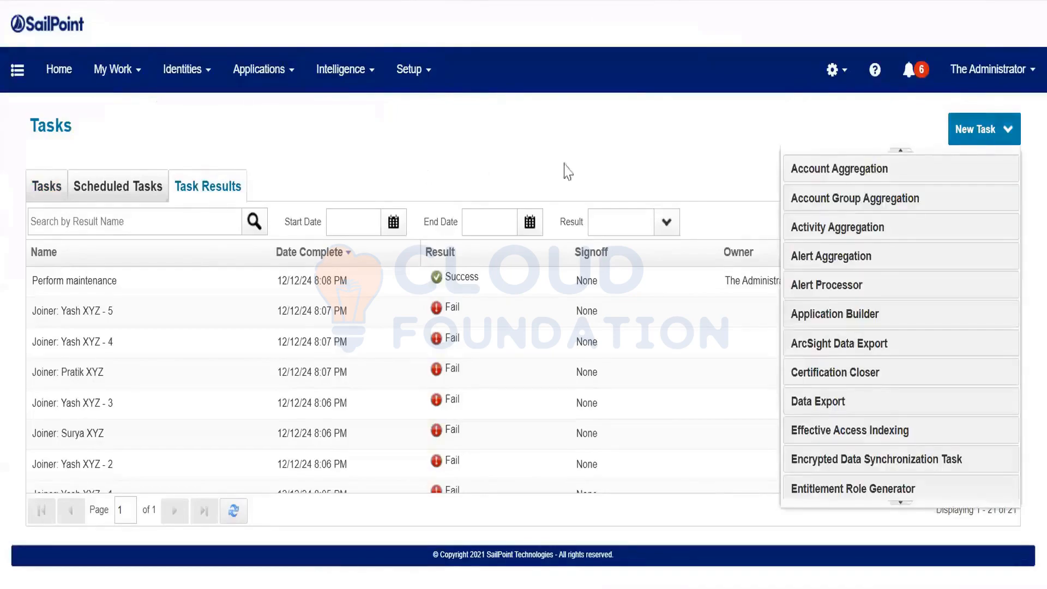
pyautogui.click(877, 173)
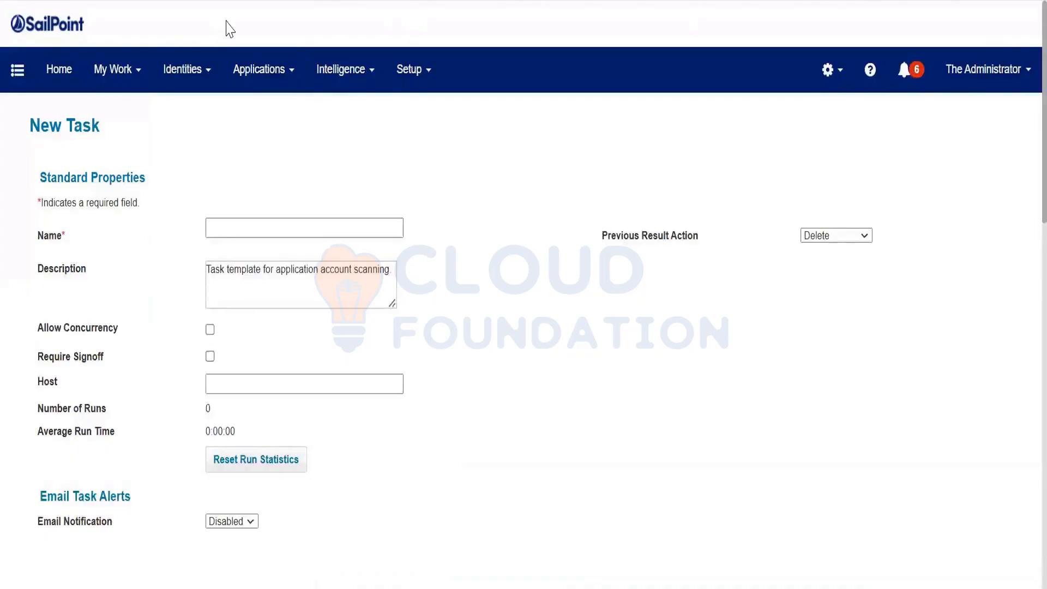
pyautogui.click(289, 273)
pyautogui.click(17, 69)
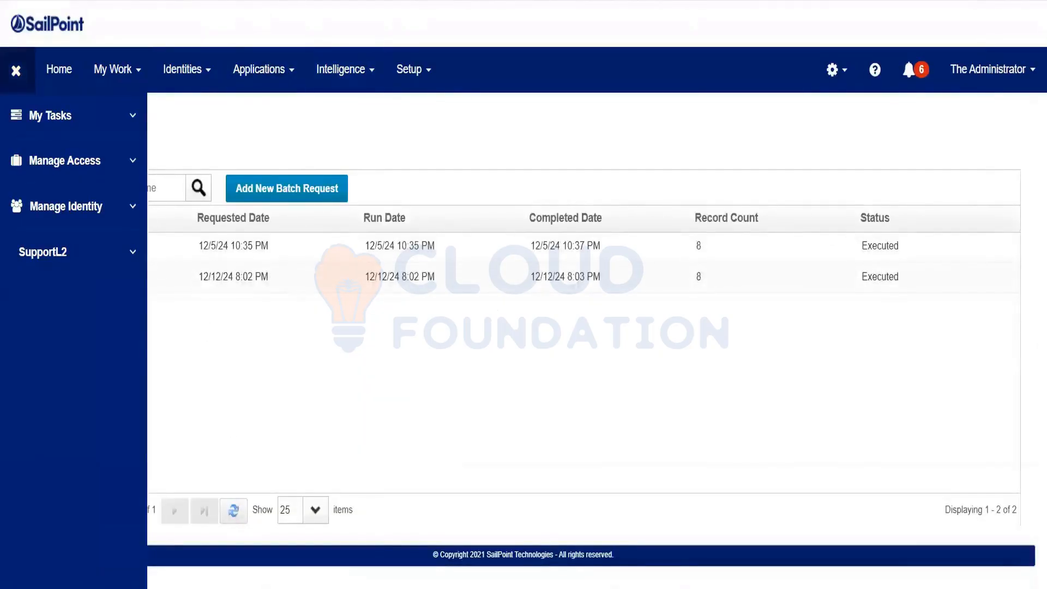
# Load the debug Object Browser and list all QuickLink objects
pyautogui.write('debug')
pyautogui.press('Return')
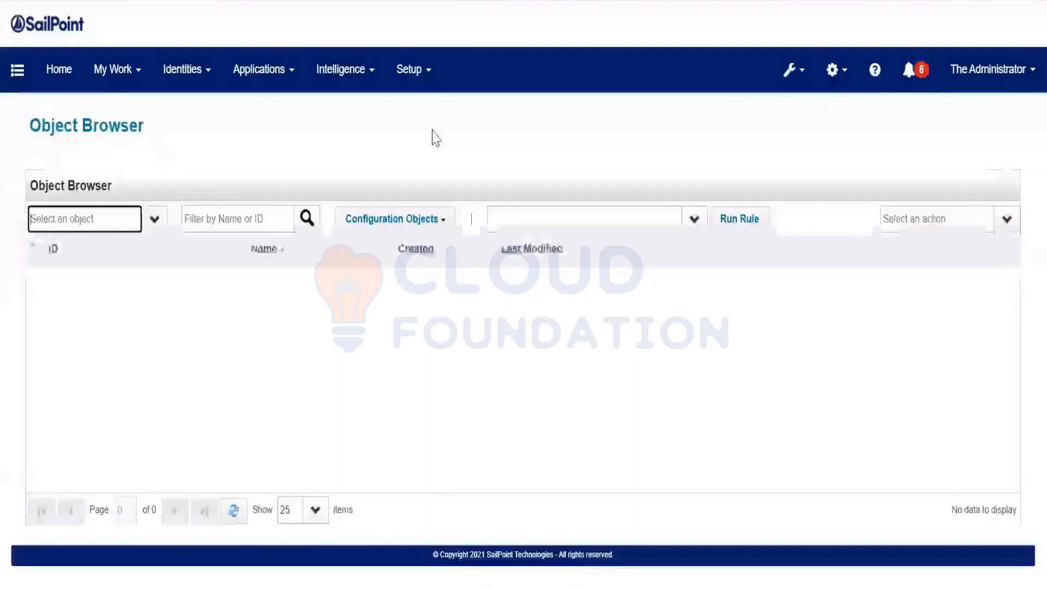
pyautogui.write('Qu')
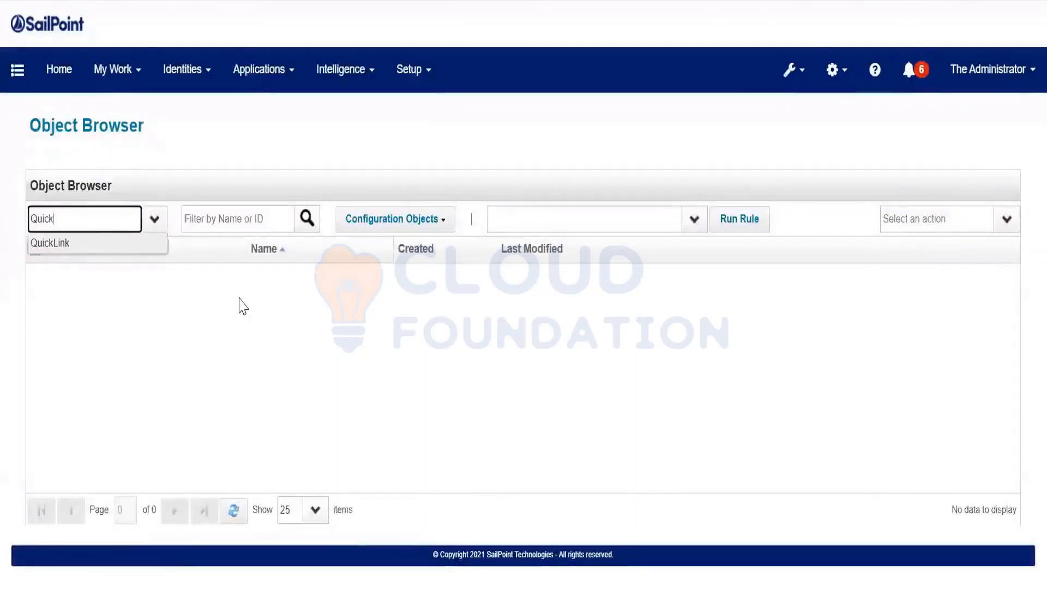
pyautogui.write('ick')
pyautogui.press('Return')
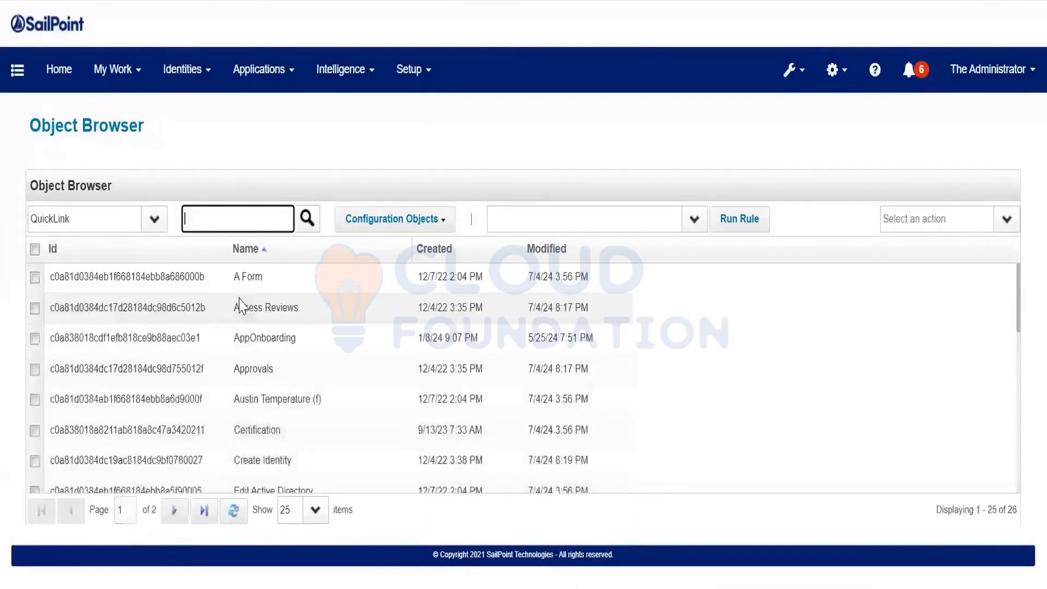
# Inspect the Manage Accounts and Request Access QuickLink definitions, closing each
pyautogui.scroll(-5, 327, 409)
pyautogui.click(326, 414)
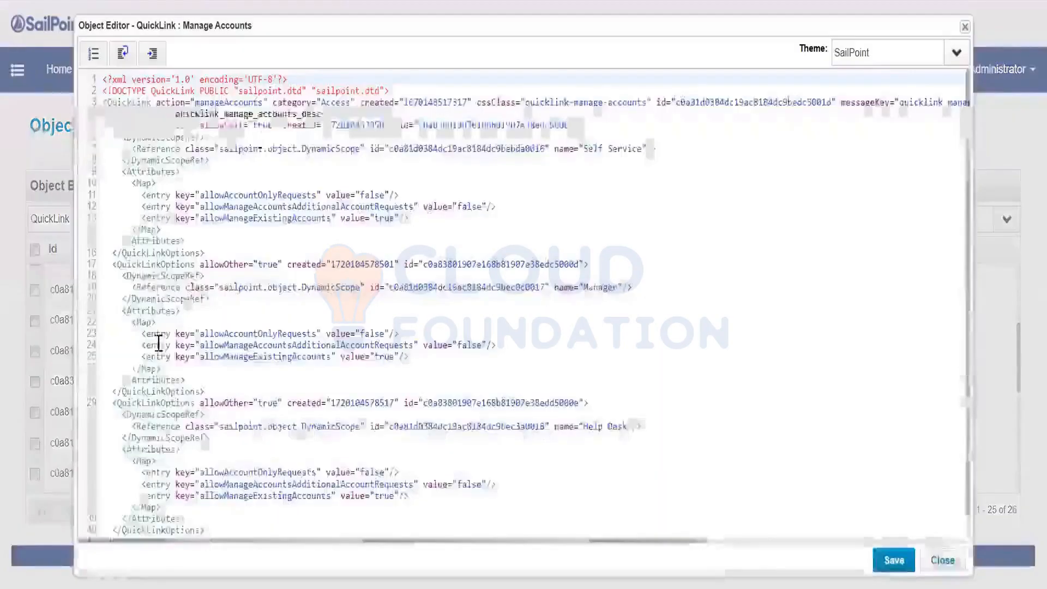
pyautogui.scroll(-1, 335, 328)
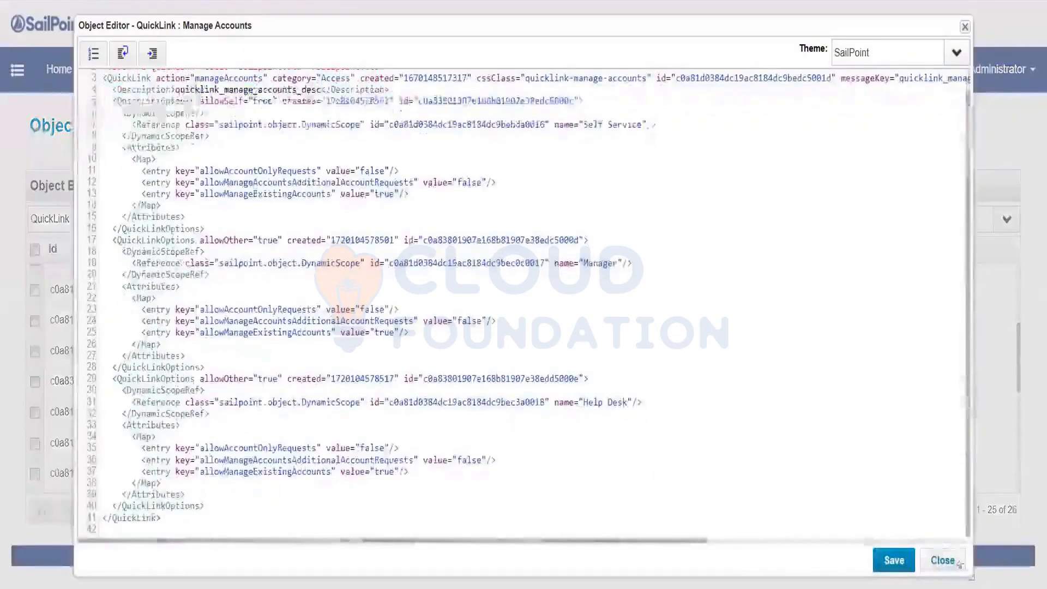
pyautogui.click(935, 561)
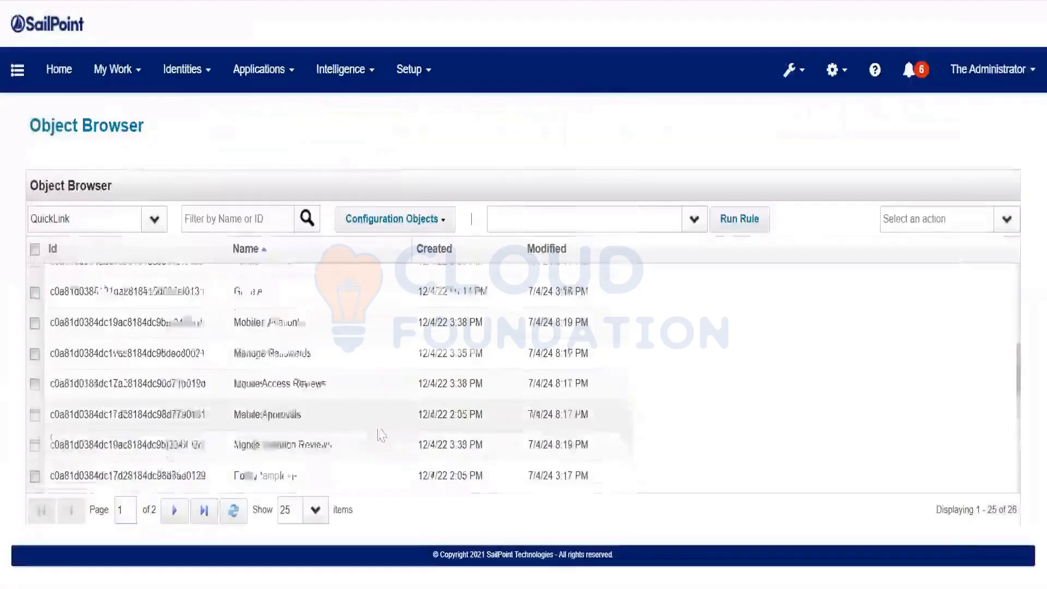
pyautogui.scroll(-3, 386, 434)
pyautogui.click(320, 402)
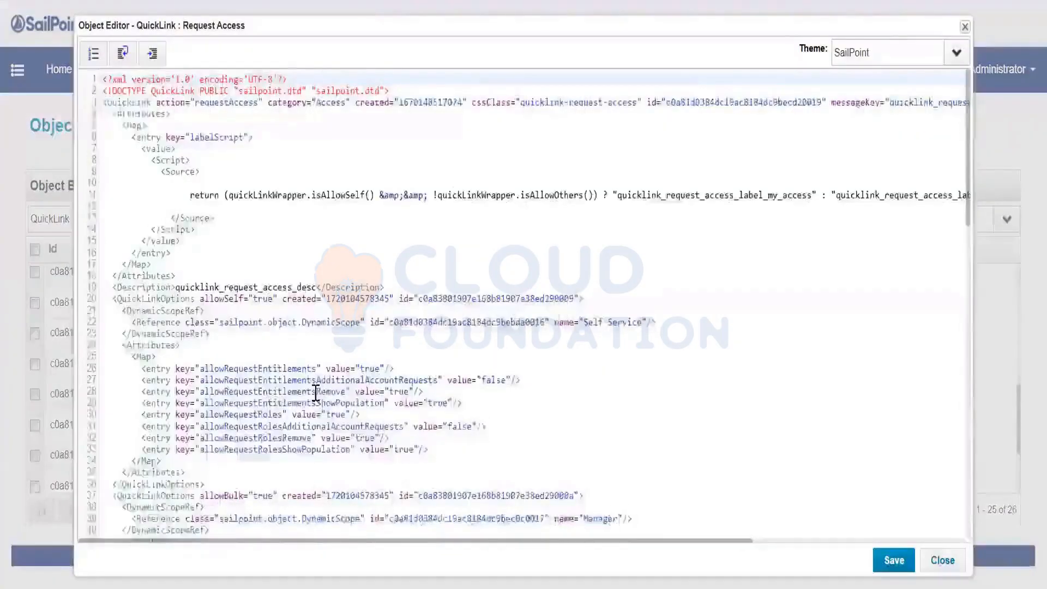
pyautogui.click(941, 561)
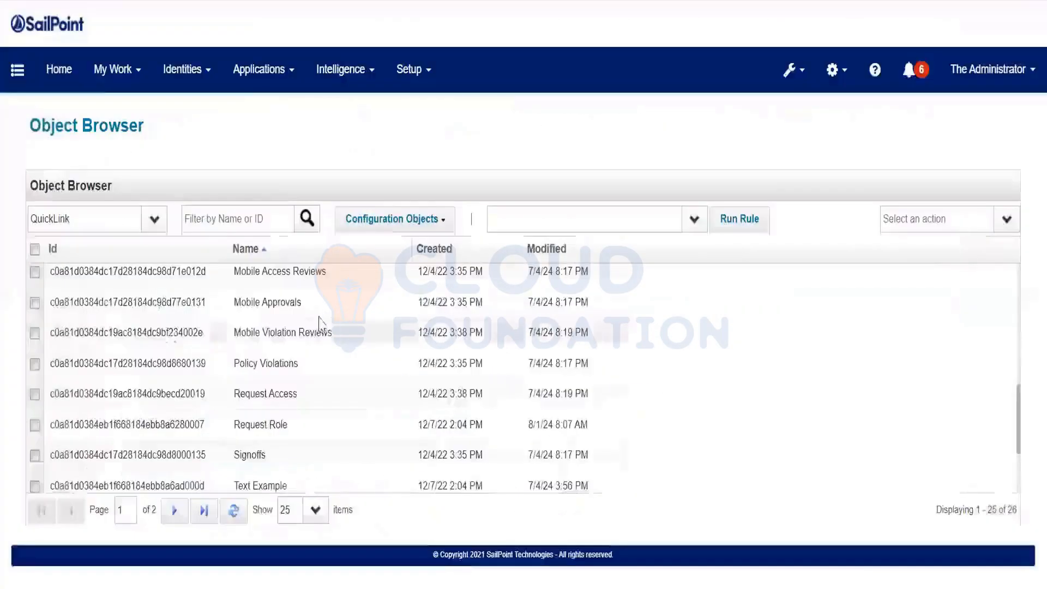
# Open the Mobile Approvals QuickLink, select its XML header lines, and close the editor
pyautogui.click(315, 307)
pyautogui.scroll(-3, 315, 315)
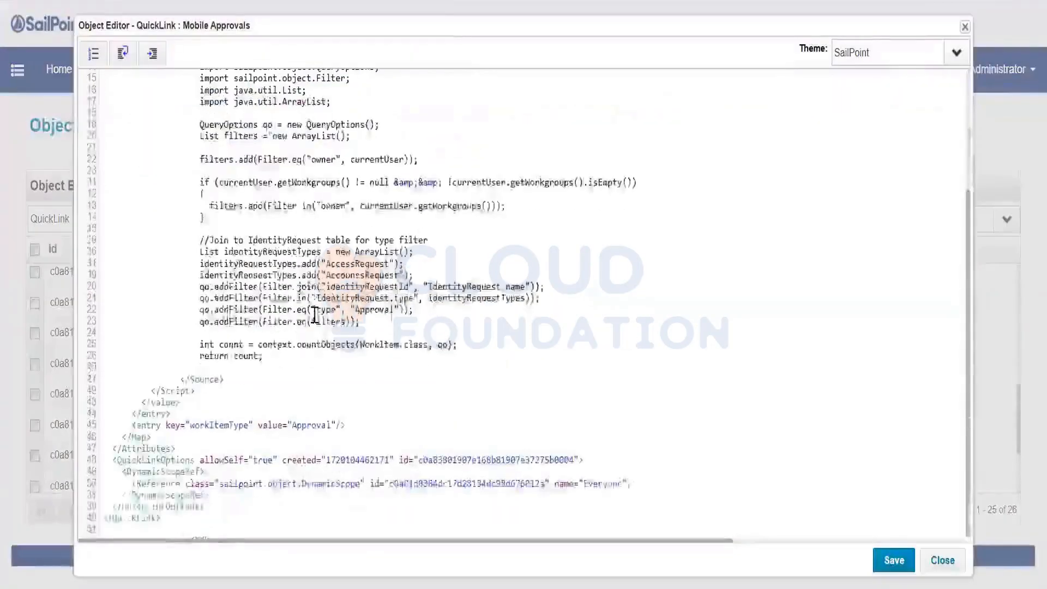
pyautogui.scroll(3, 314, 315)
pyautogui.click(315, 314)
pyautogui.hotkey('ctrl', 'a')
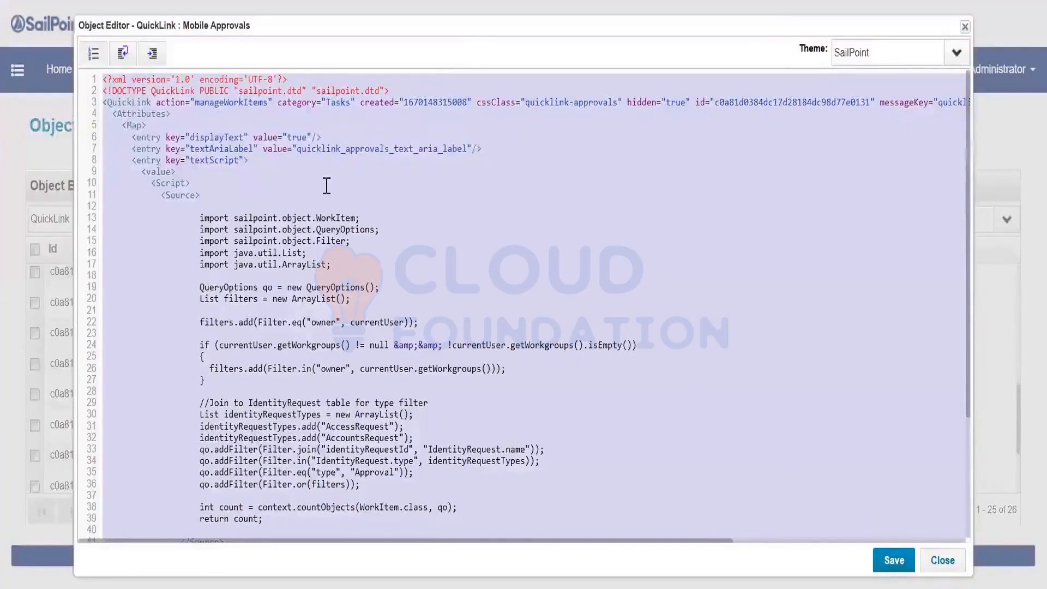
pyautogui.click(346, 132)
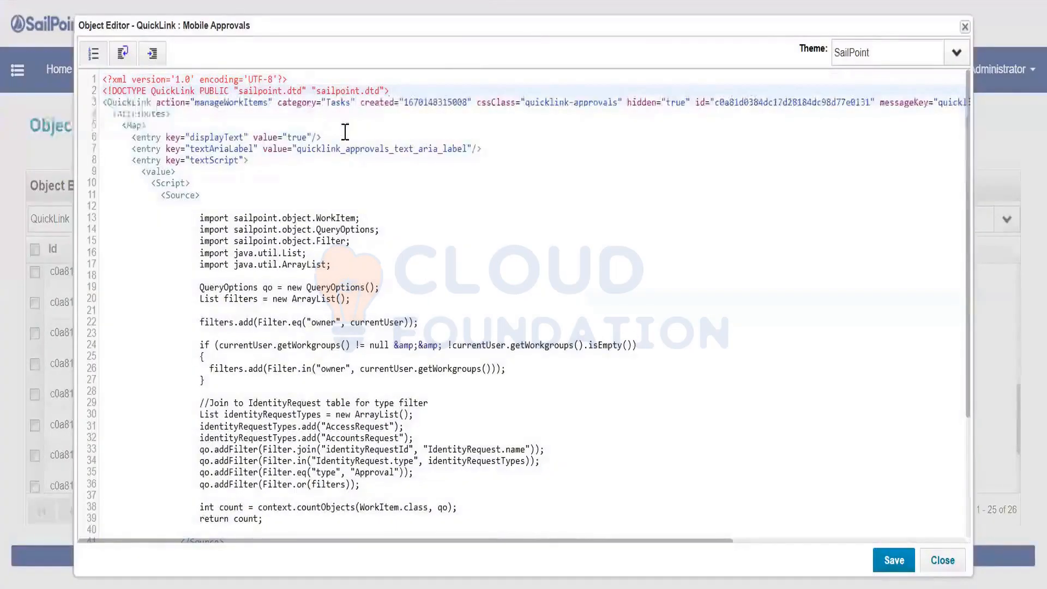
pyautogui.moveTo(390, 91); pyautogui.dragTo(103, 80)
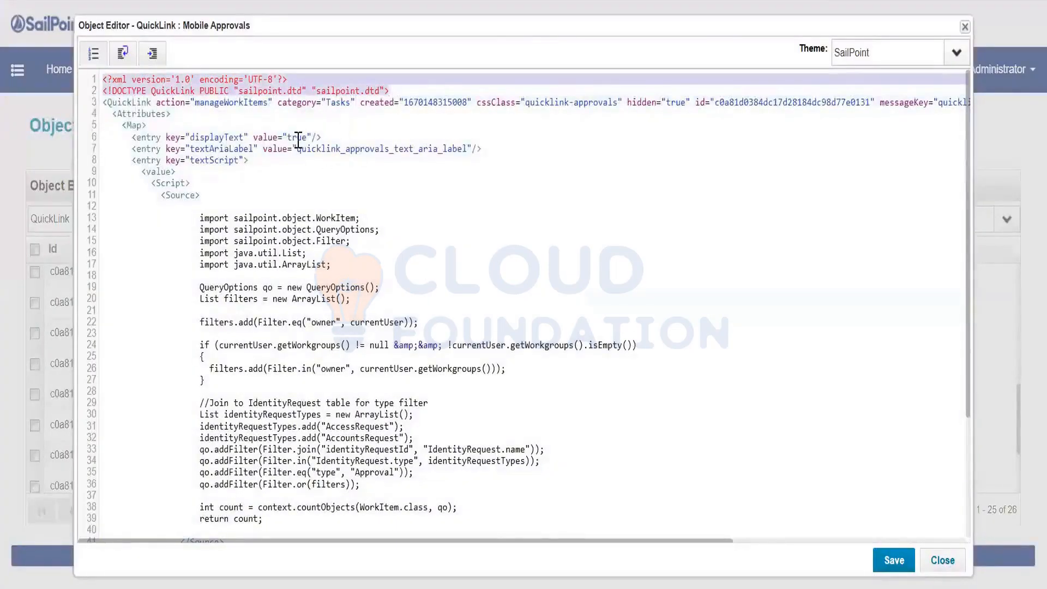
pyautogui.click(959, 559)
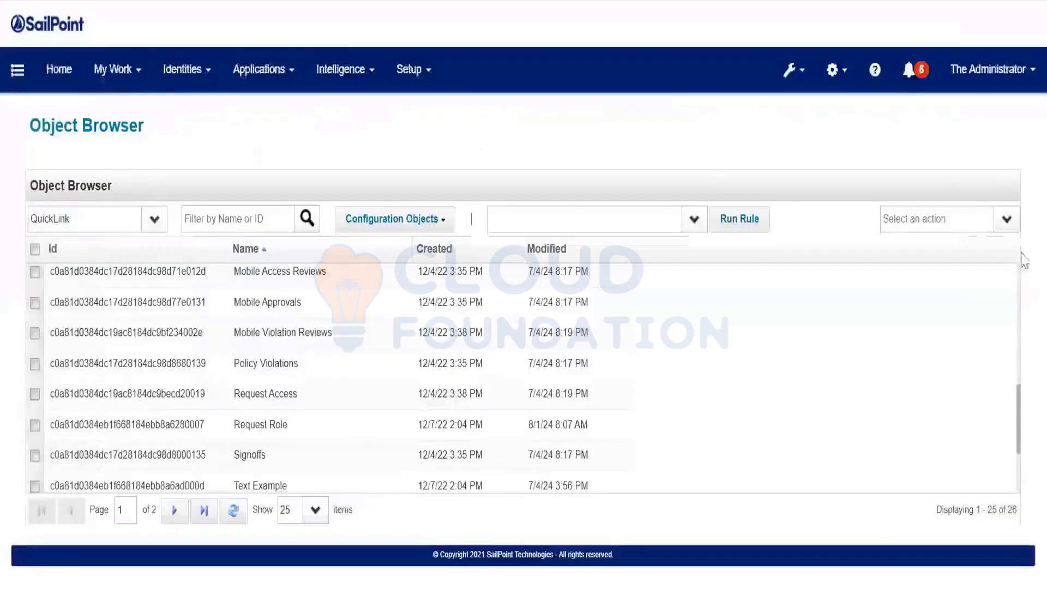
# Start a new QuickLink object and paste the copied QuickLink XML into it
pyautogui.click(1007, 219)
pyautogui.click(977, 245)
pyautogui.click(430, 279)
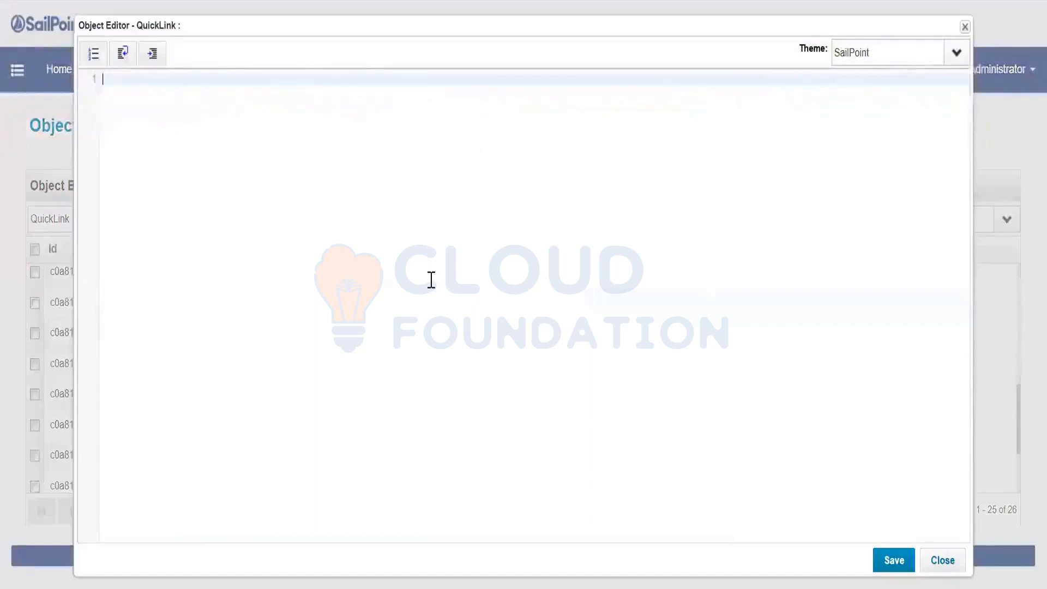
pyautogui.hotkey('ctrl', 'v')
# Delete the block from Attributes through QuickLinkOptions (lines 4–52)
pyautogui.scroll(3, 355, 382)
pyautogui.scroll(-3, 248, 518)
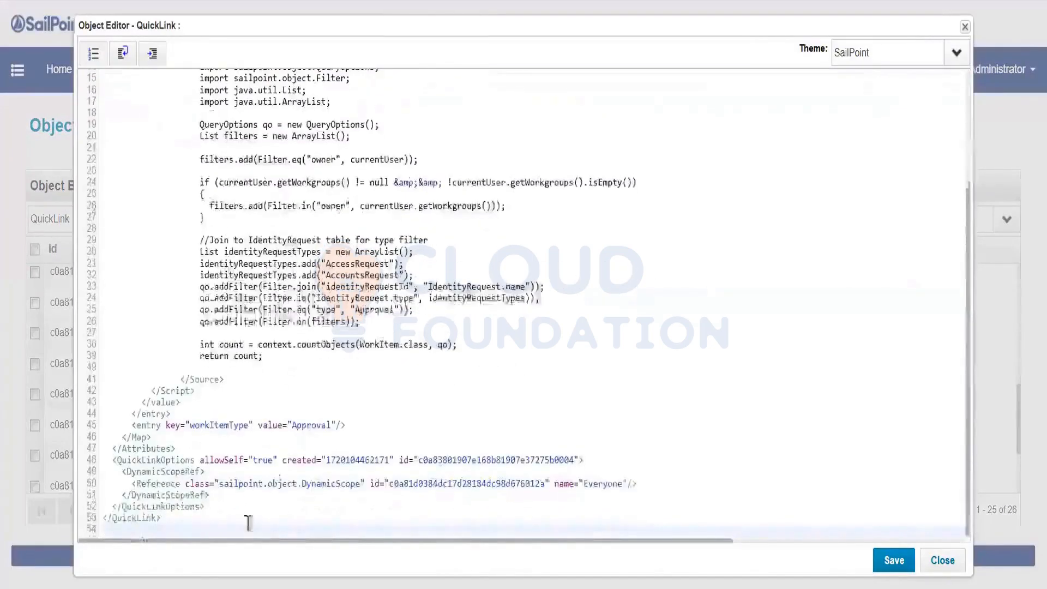
pyautogui.click(206, 507)
pyautogui.moveTo(206, 507); pyautogui.dragTo(111, 119)
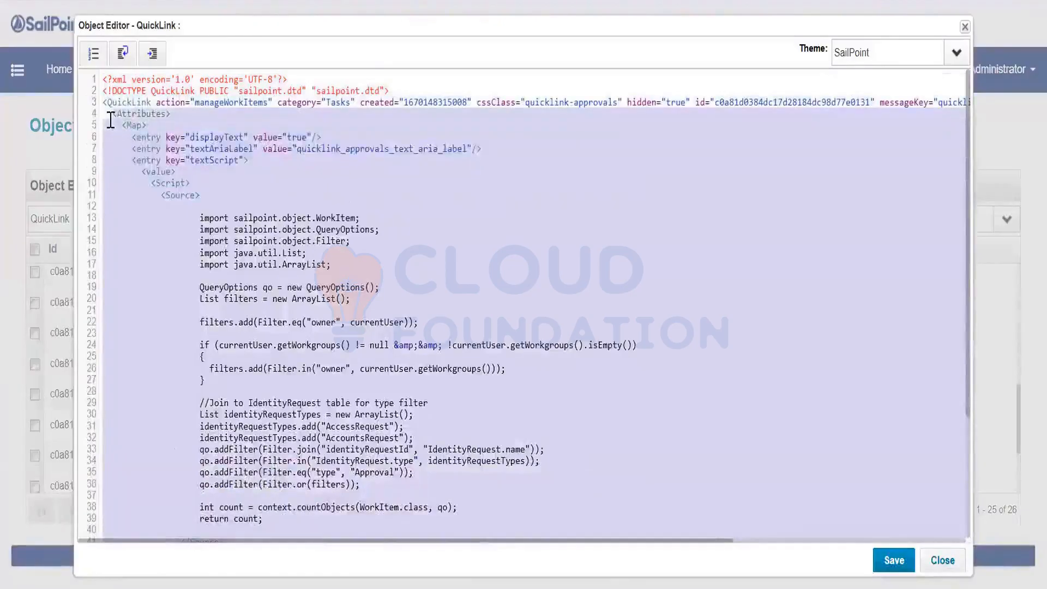
pyautogui.press('BackSpace')
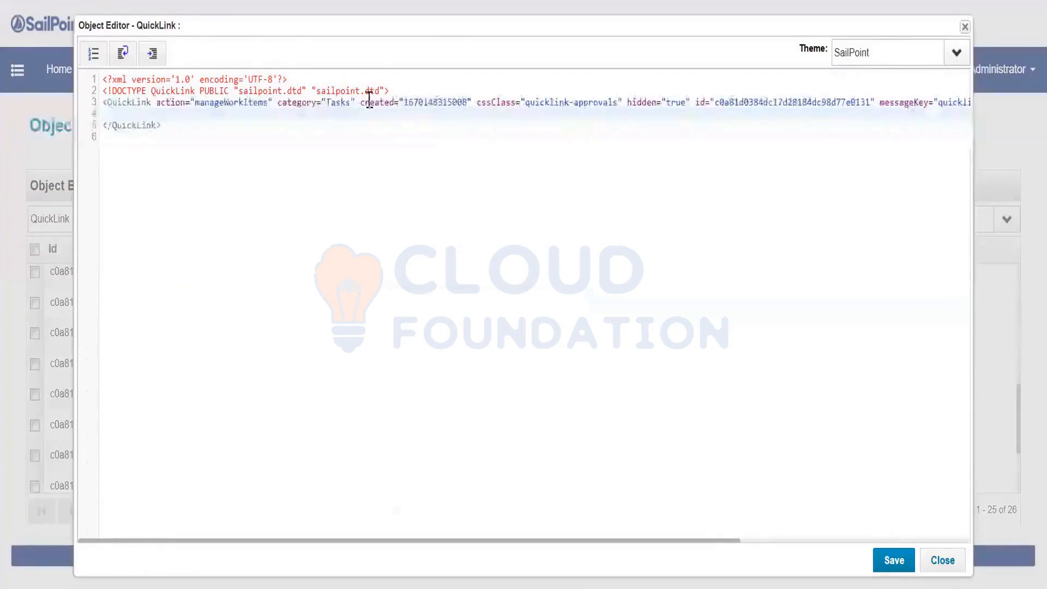
# Clear the created, id and modified values in the QuickLink header
pyautogui.click(433, 102)
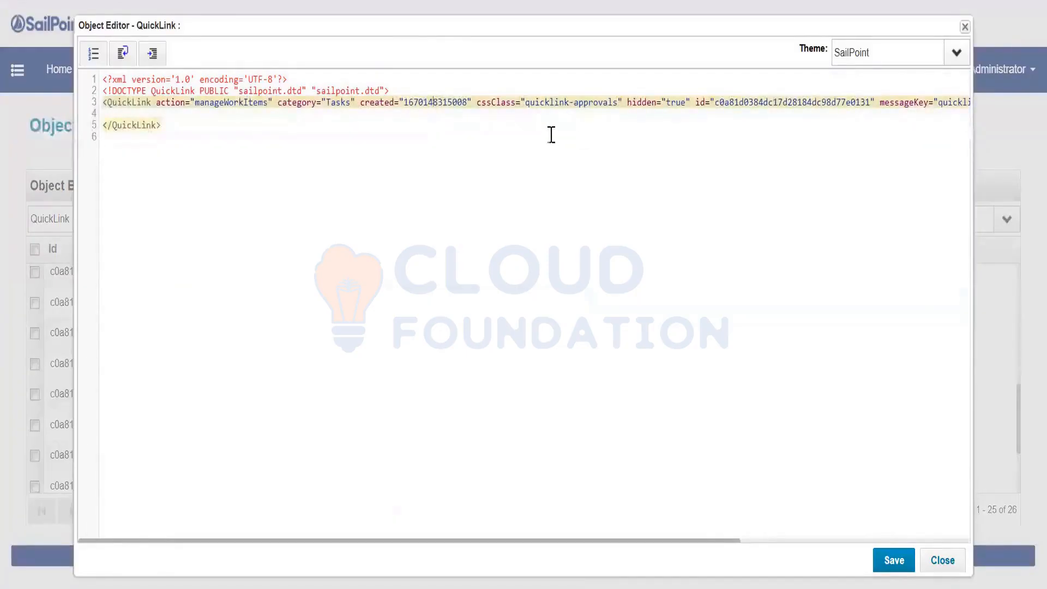
pyautogui.press('BackSpace')
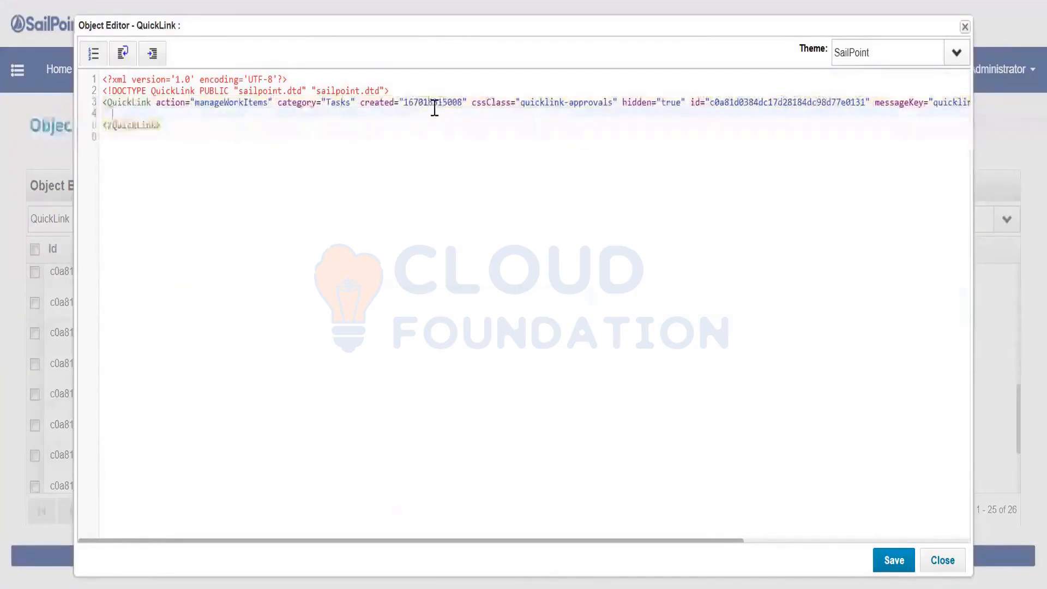
pyautogui.doubleClick(432, 102)
pyautogui.press('BackSpace')
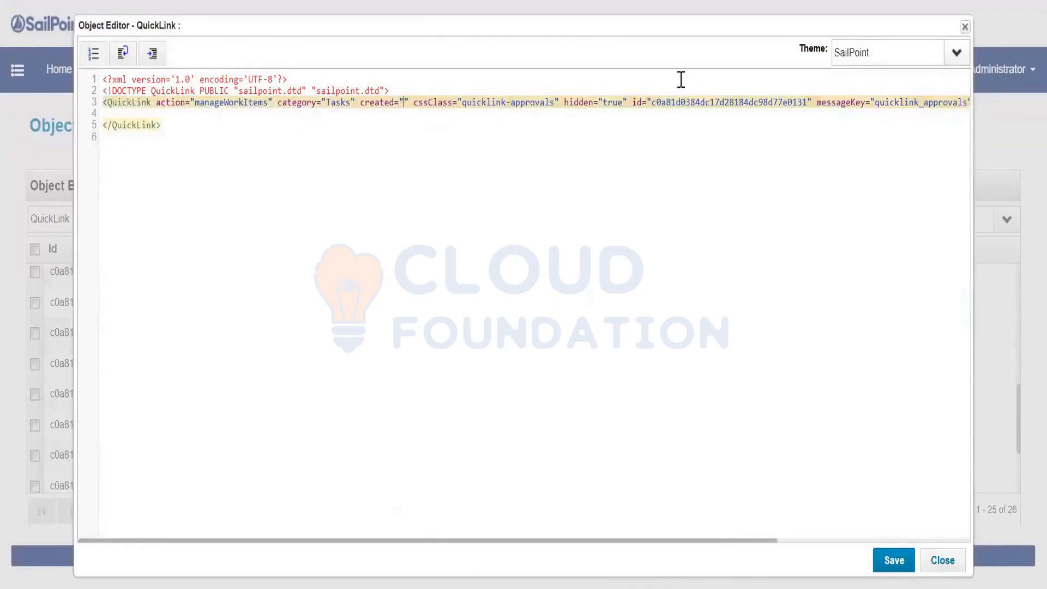
pyautogui.doubleClick(701, 102)
pyautogui.press('BackSpace')
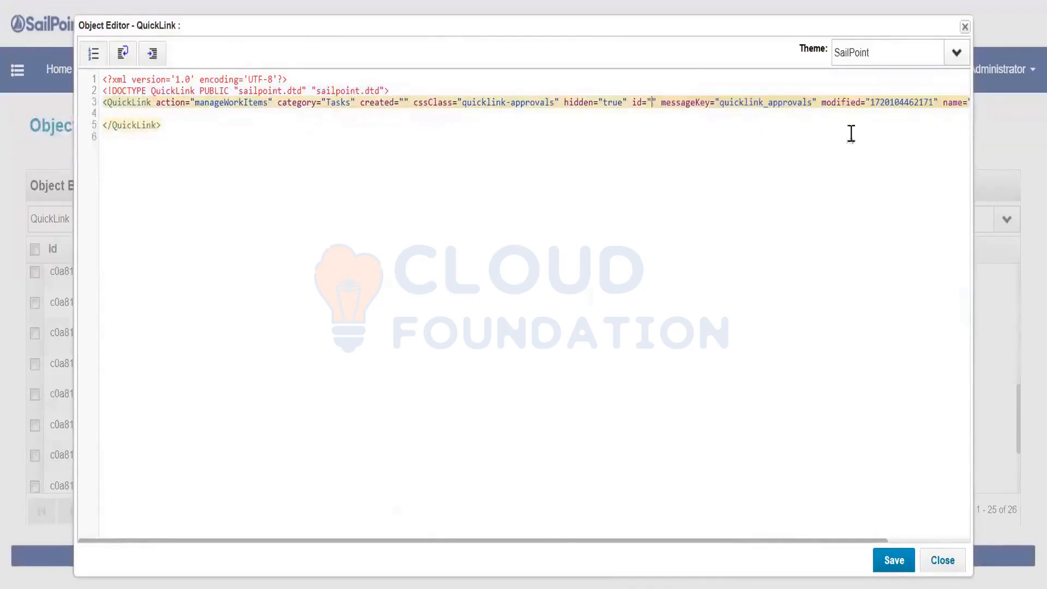
pyautogui.doubleClick(902, 102)
pyautogui.press('BackSpace')
# Rename Mobile Approvals to TaskCreation and remove the hidden="true" attribute
pyautogui.moveTo(909, 103); pyautogui.dragTo(968, 103)
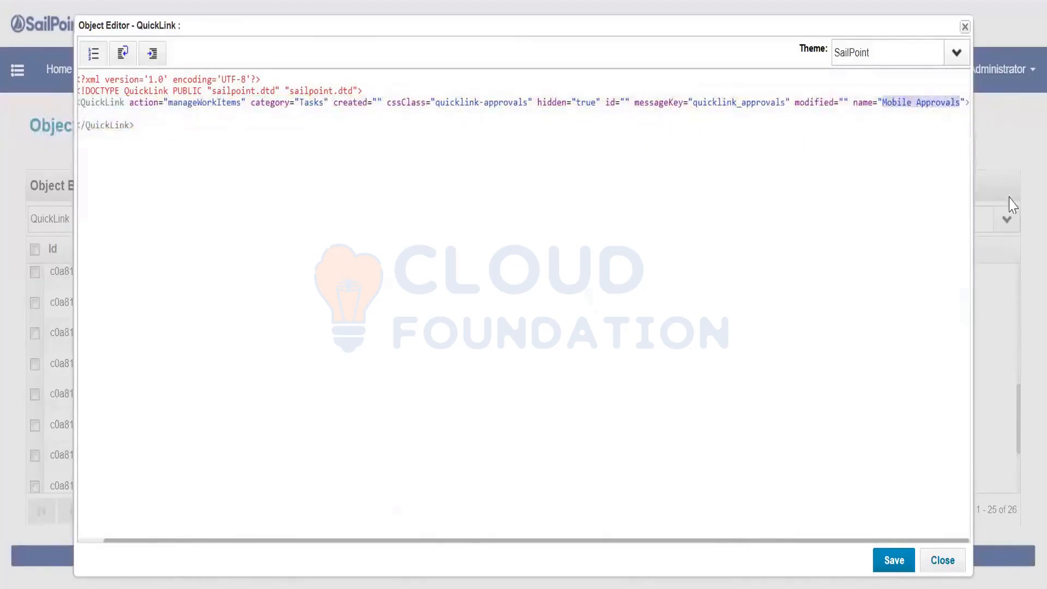
pyautogui.write('TaskCreat')
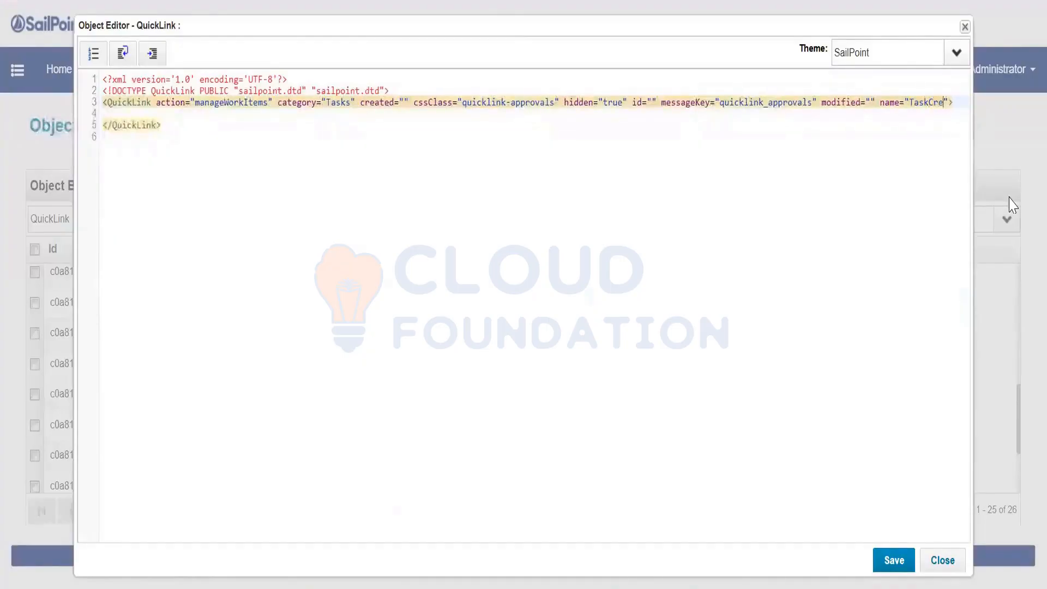
pyautogui.write('ion')
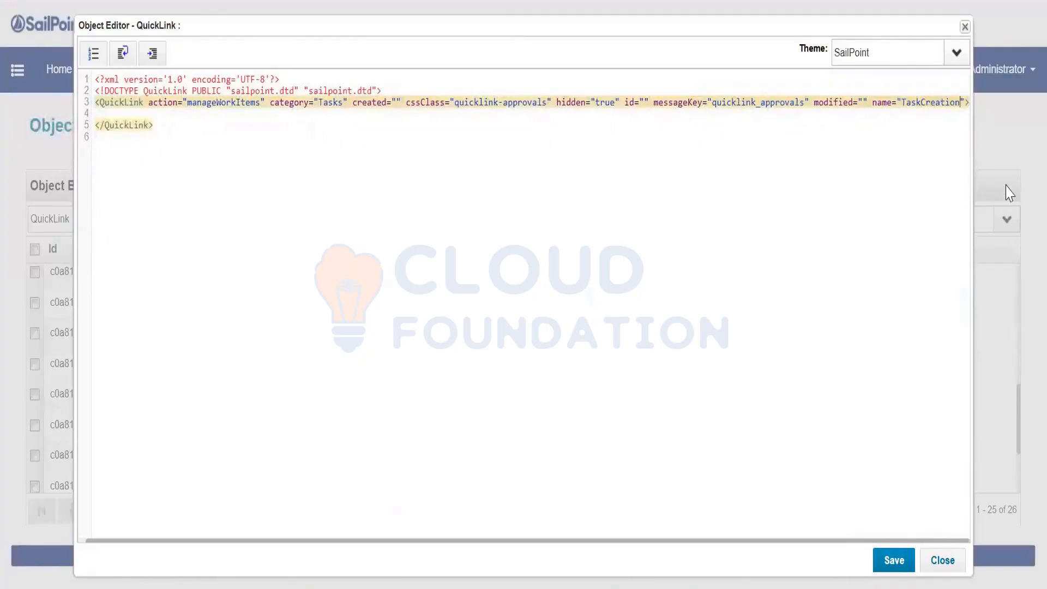
pyautogui.doubleClick(930, 102)
pyautogui.hotkey('ctrl', 'c')
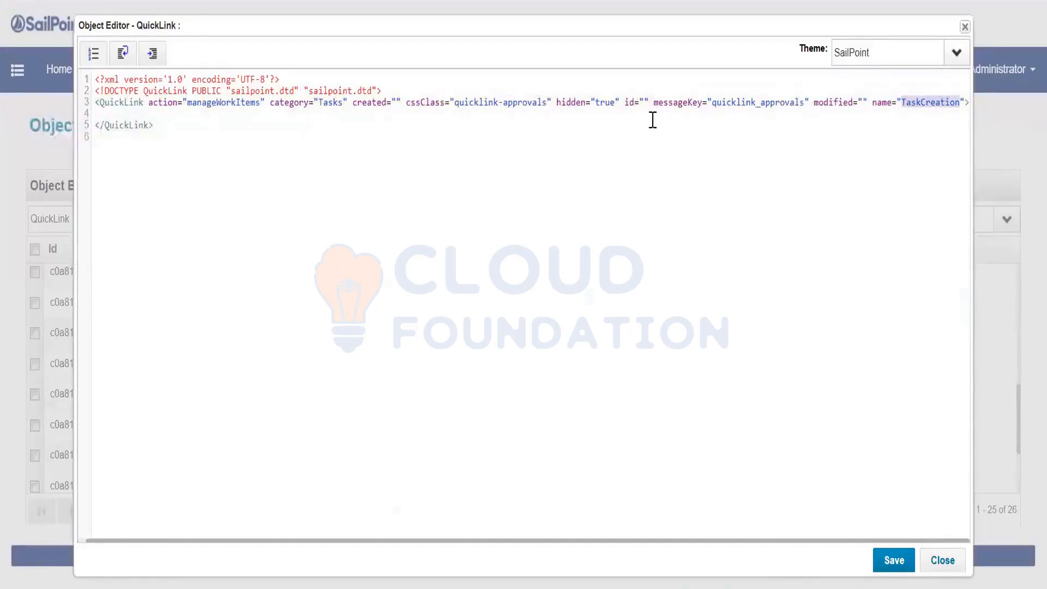
pyautogui.moveTo(619, 103); pyautogui.dragTo(556, 104)
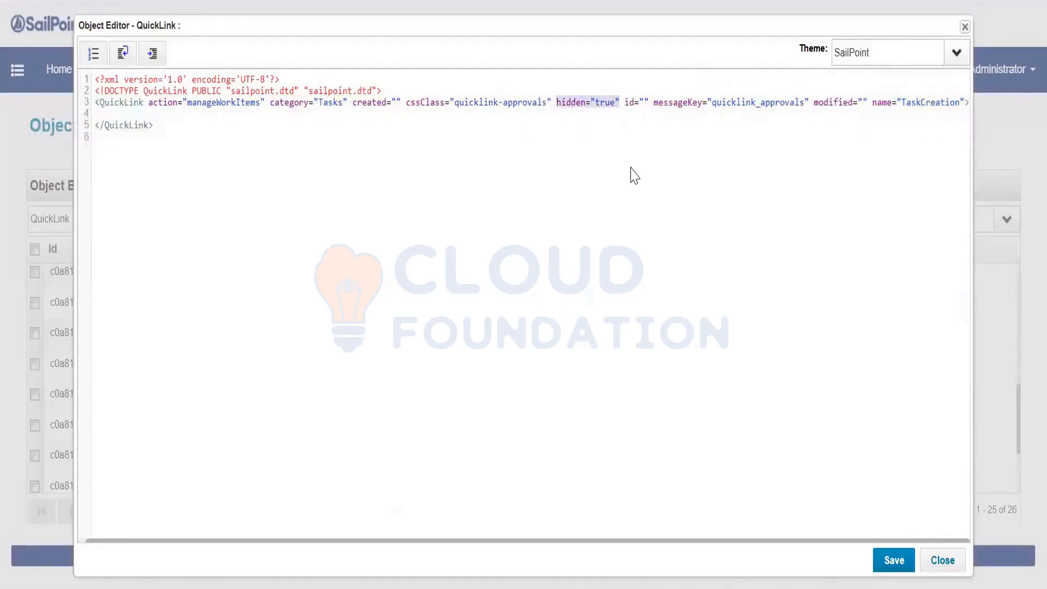
pyautogui.press('Delete')
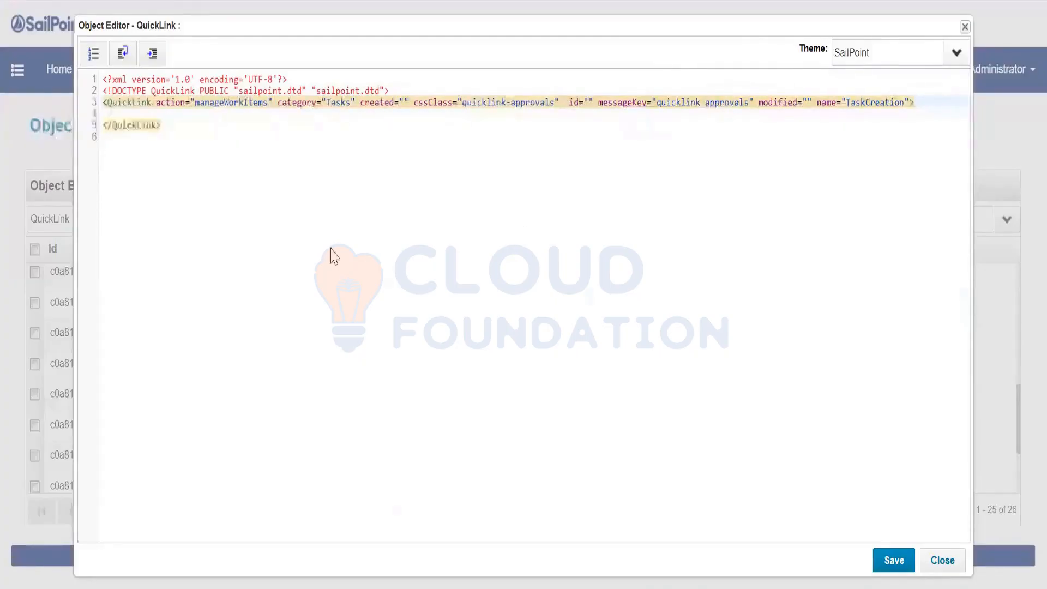
# Change the action from manageWorkItems to external and the category from Tasks to Navigation
pyautogui.click(209, 103)
pyautogui.hotkey('ctrl', 'Left')
pyautogui.hotkey('ctrl', 'shift', 'Right')
pyautogui.write('ex')
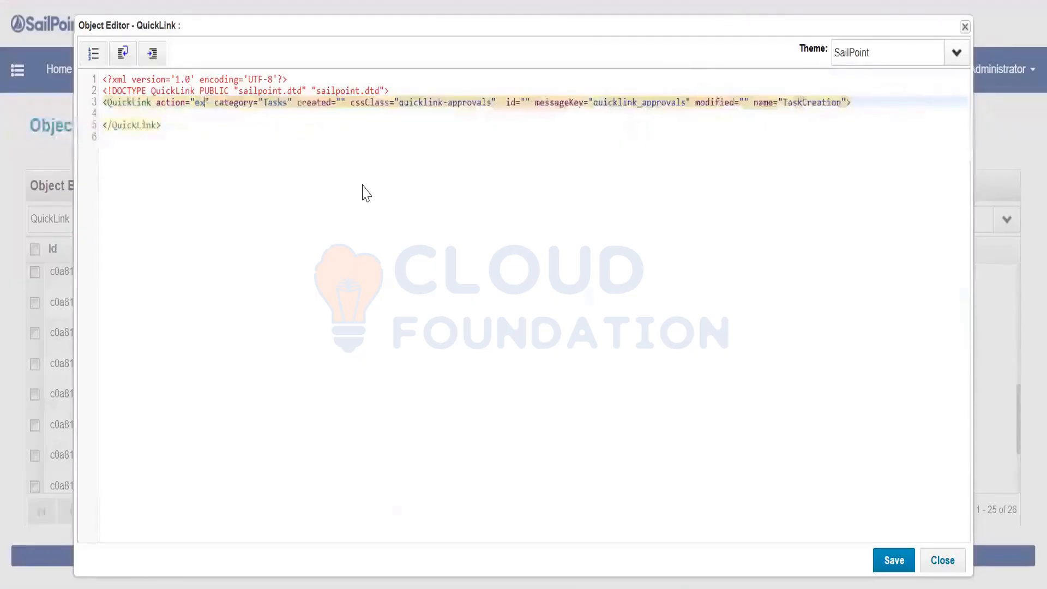
pyautogui.write('tern')
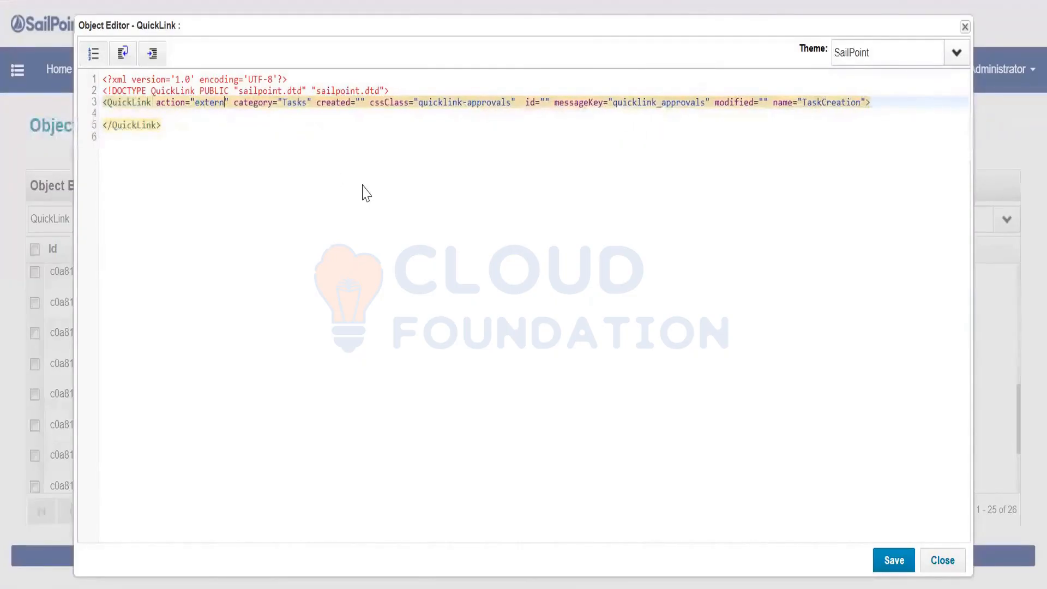
pyautogui.write('al')
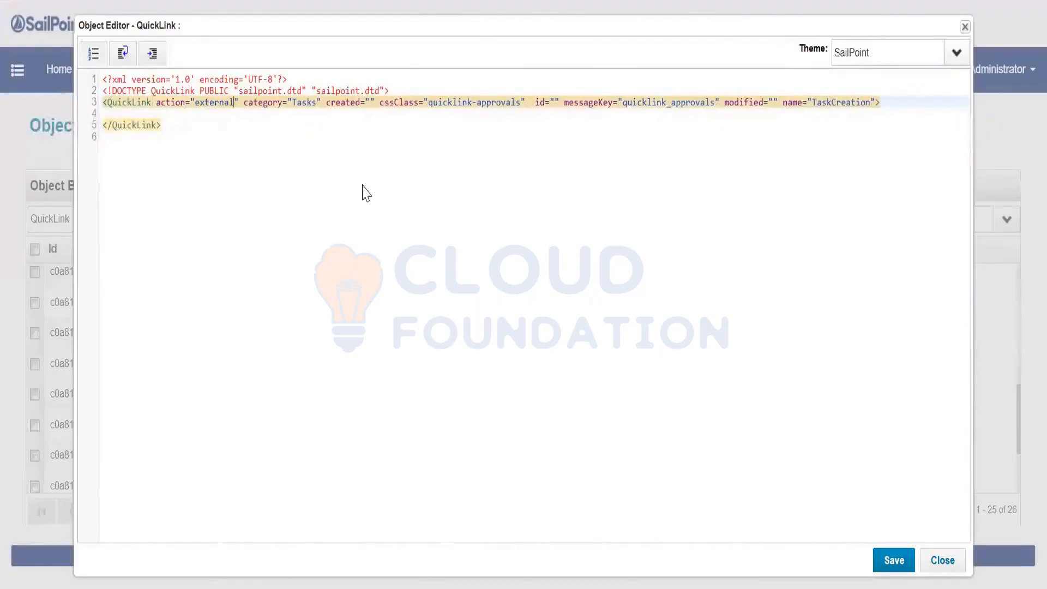
pyautogui.doubleClick(308, 103)
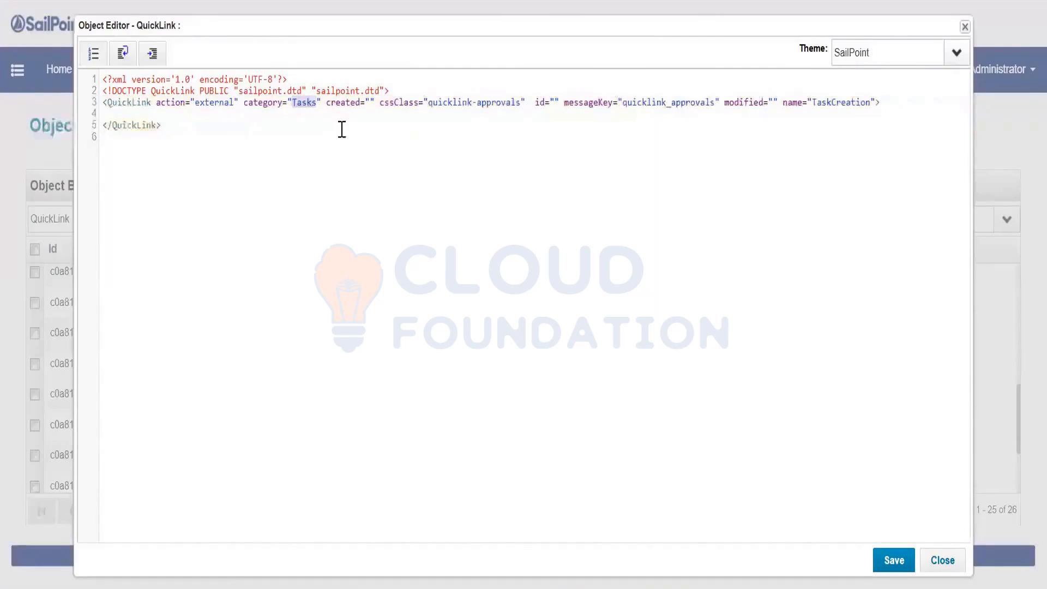
pyautogui.write('Navigat')
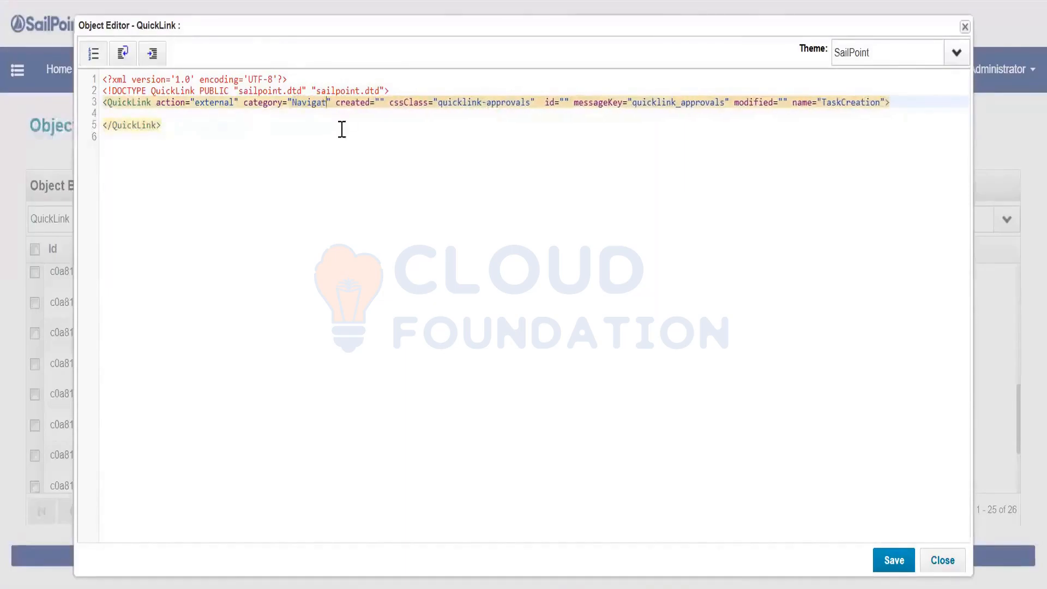
pyautogui.write('ion')
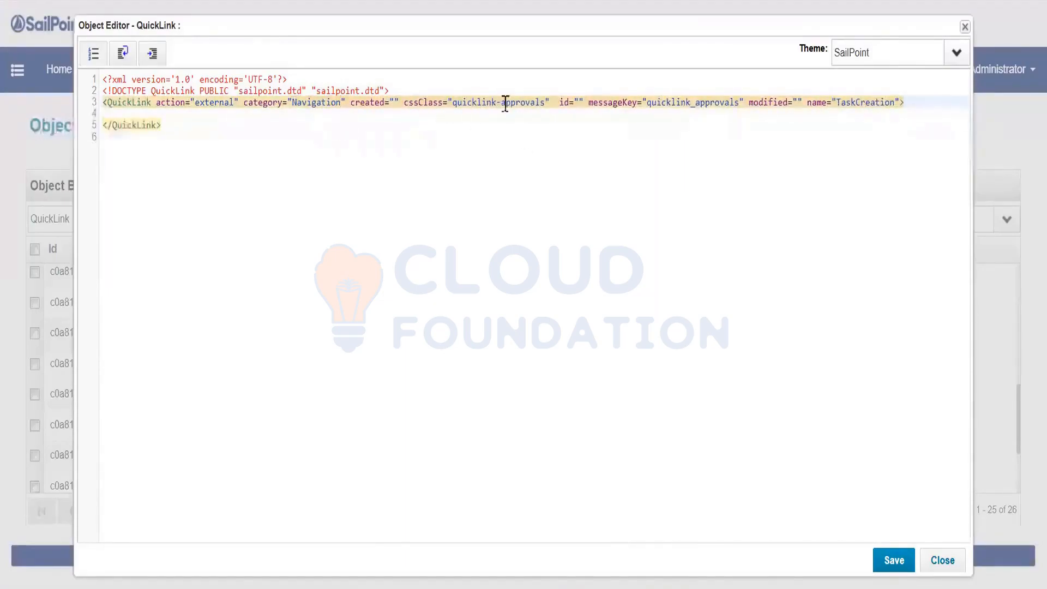
# Set both the cssClass and messageKey values to TaskCreation
pyautogui.moveTo(550, 103); pyautogui.dragTo(403, 103)
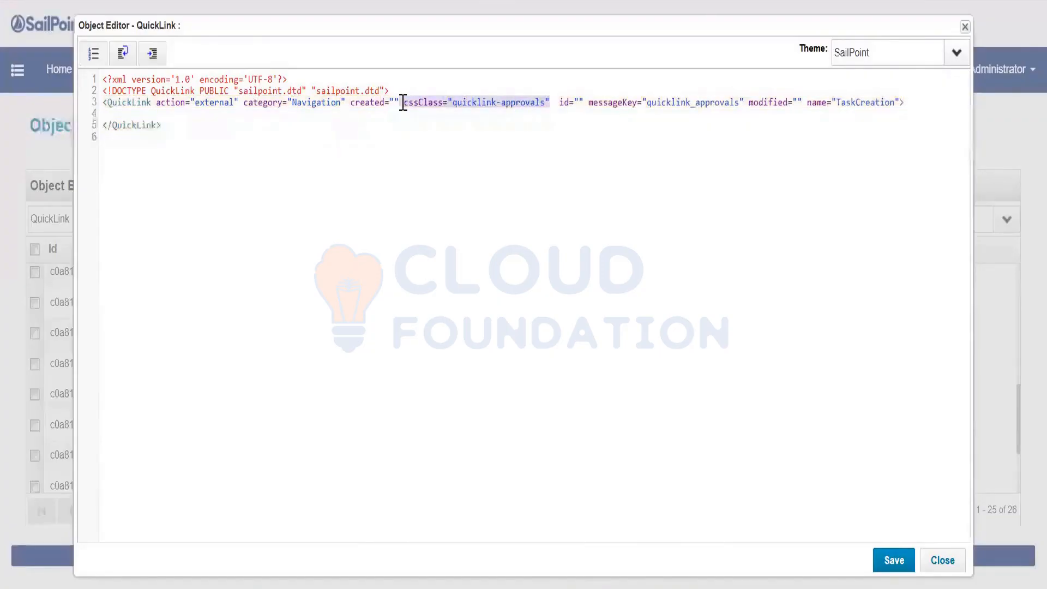
pyautogui.press('Delete')
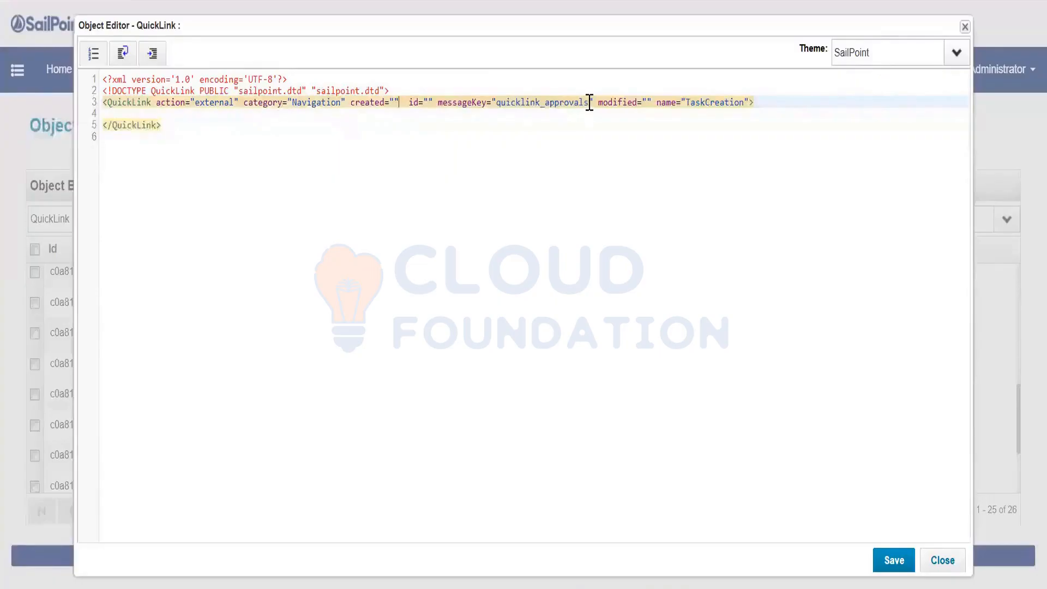
pyautogui.hotkey('ctrl', 'z')
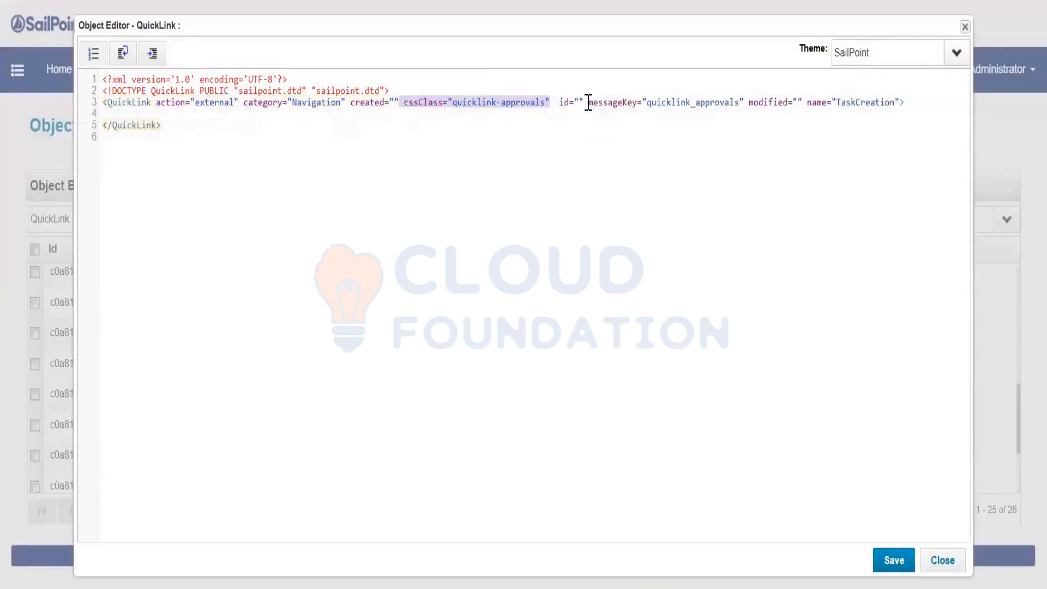
pyautogui.doubleClick(538, 104)
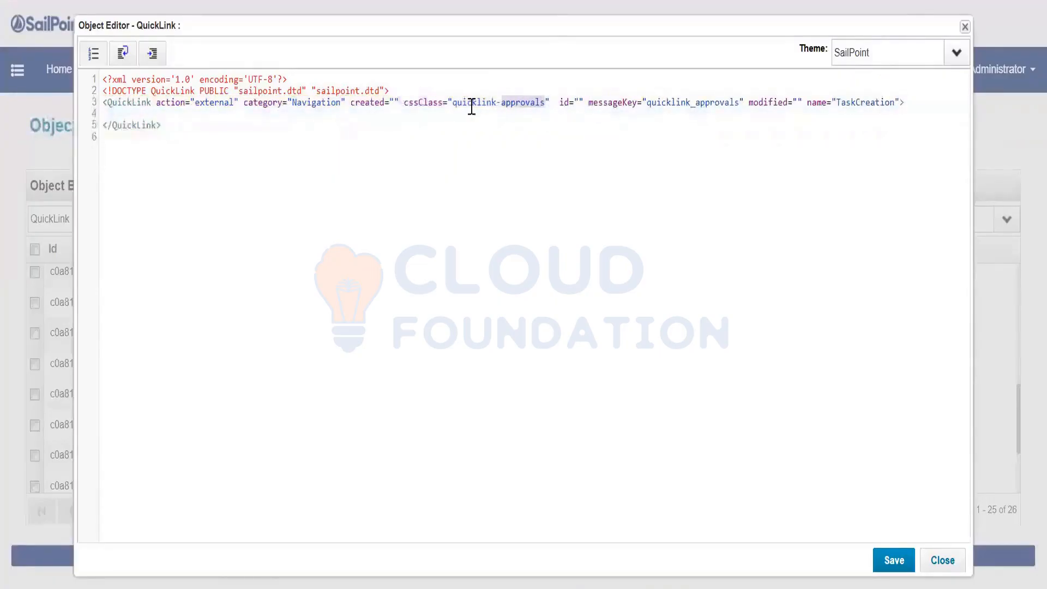
pyautogui.moveTo(472, 107); pyautogui.dragTo(451, 103)
pyautogui.hotkey('ctrl', 'v')
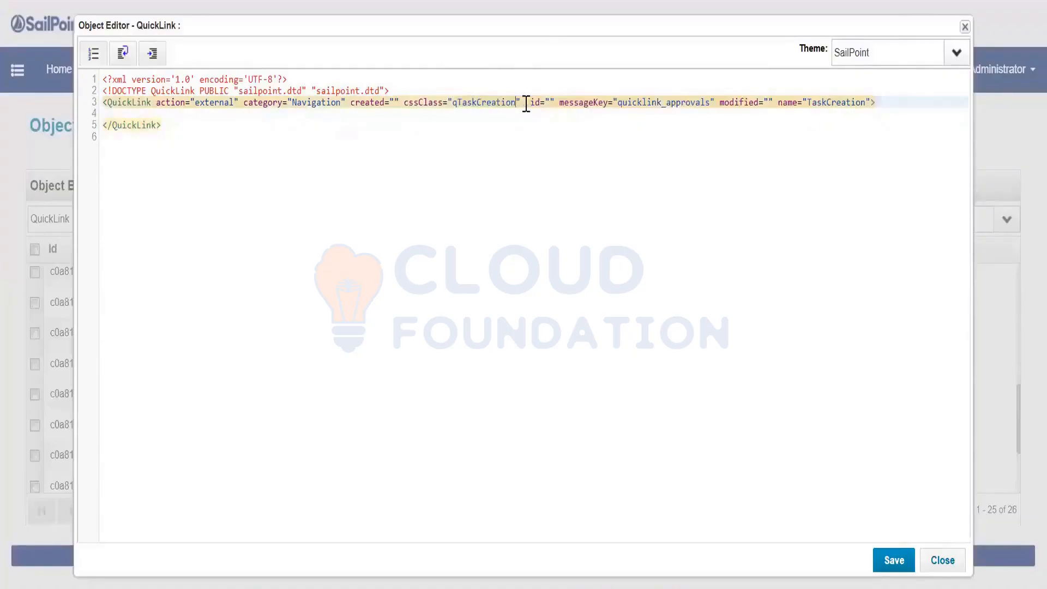
pyautogui.click(457, 103)
pyautogui.press('BackSpace')
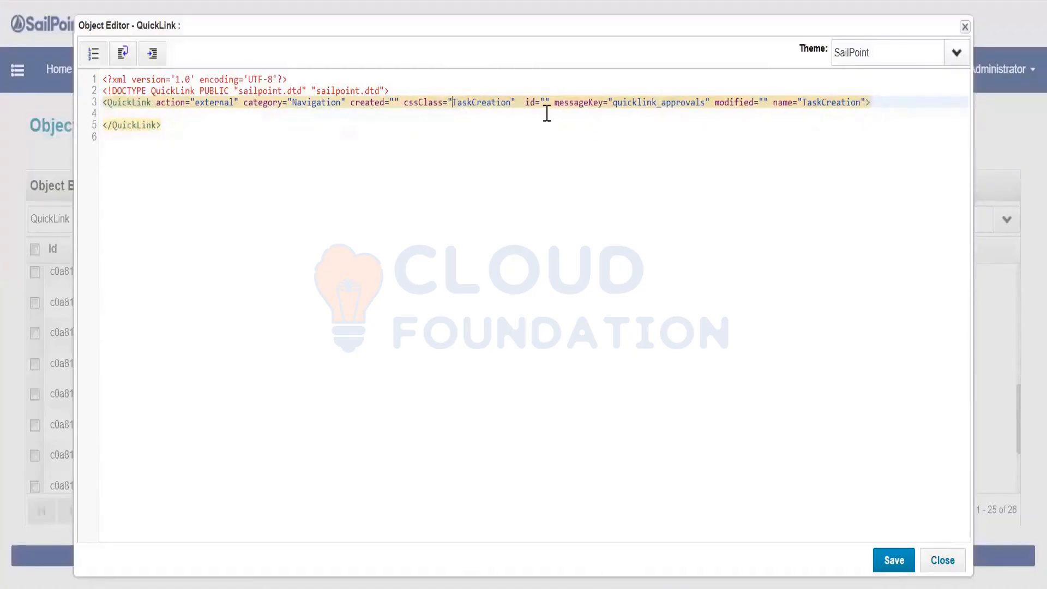
pyautogui.click(612, 104)
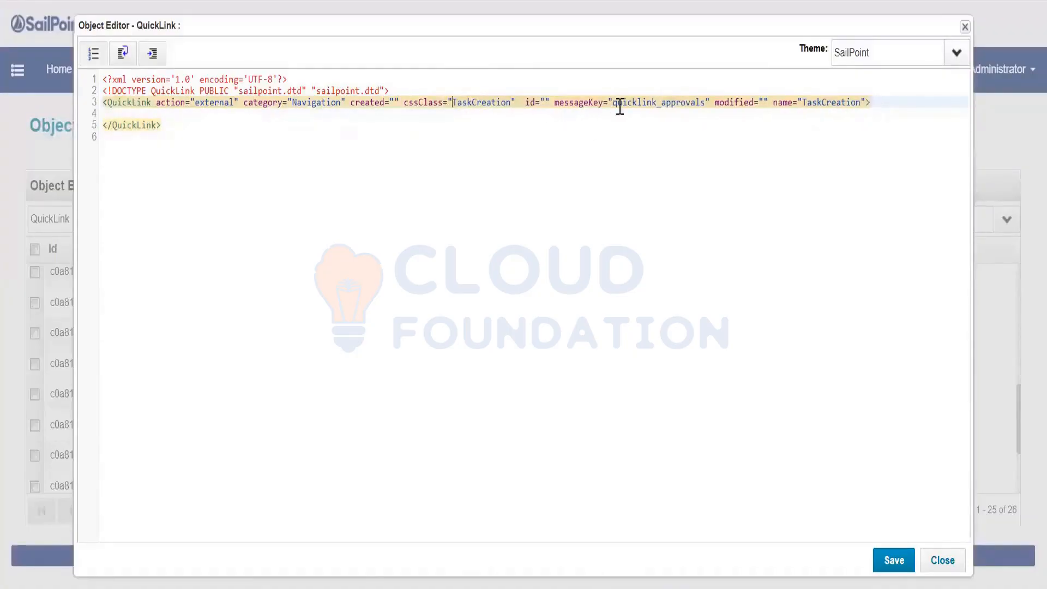
pyautogui.keyDown('shift'); pyautogui.click(705, 103); pyautogui.keyUp('shift')
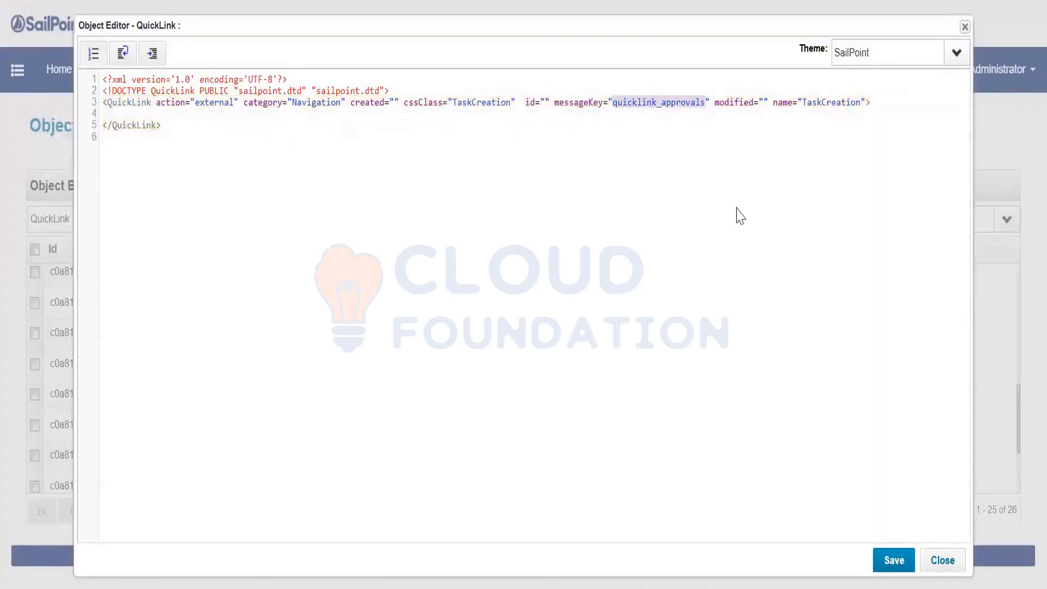
pyautogui.hotkey('ctrl', 'v')
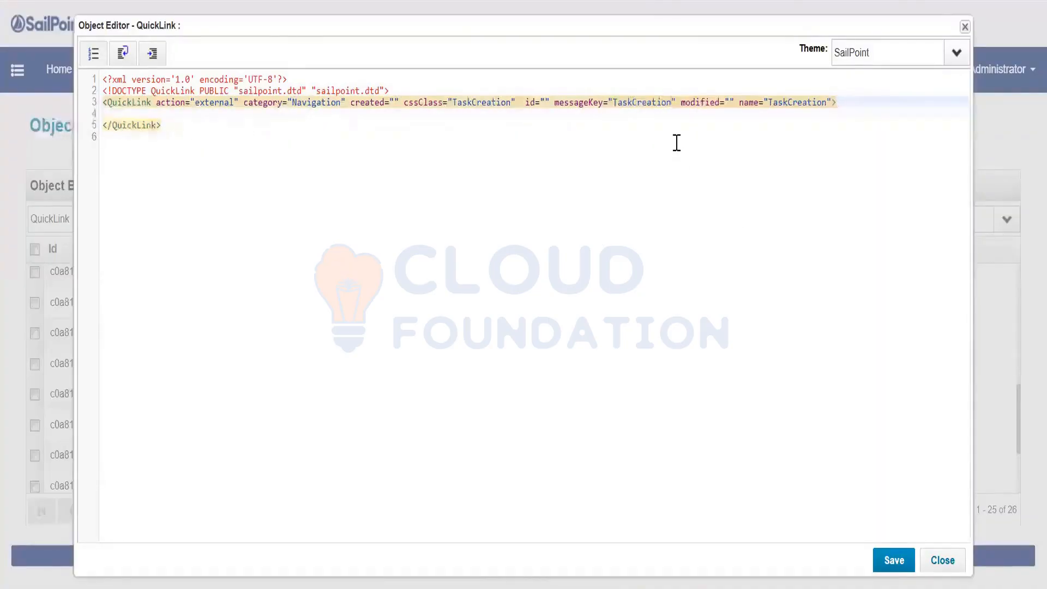
# Add Attributes and Map elements inside the TaskCreation QuickLink
pyautogui.click(862, 99)
pyautogui.press('Return')
pyautogui.write('<')
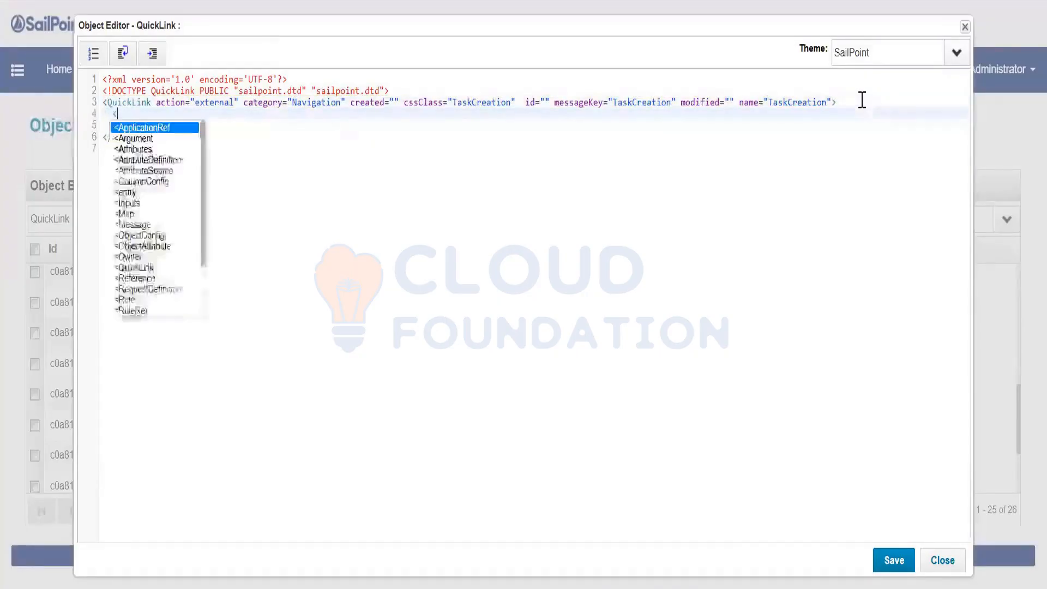
pyautogui.write('Att')
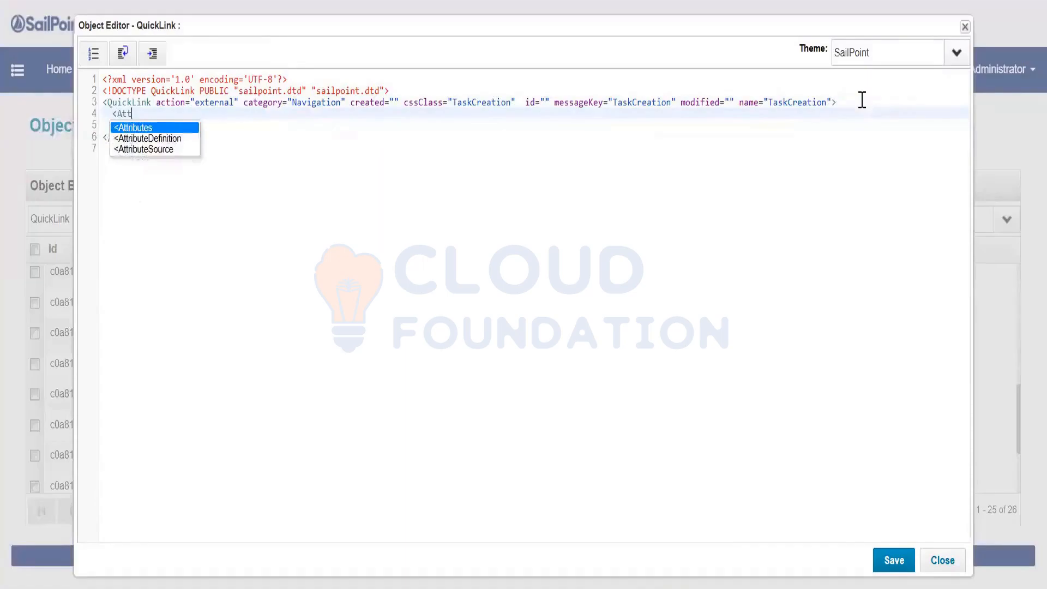
pyautogui.press('Return')
pyautogui.write('>')
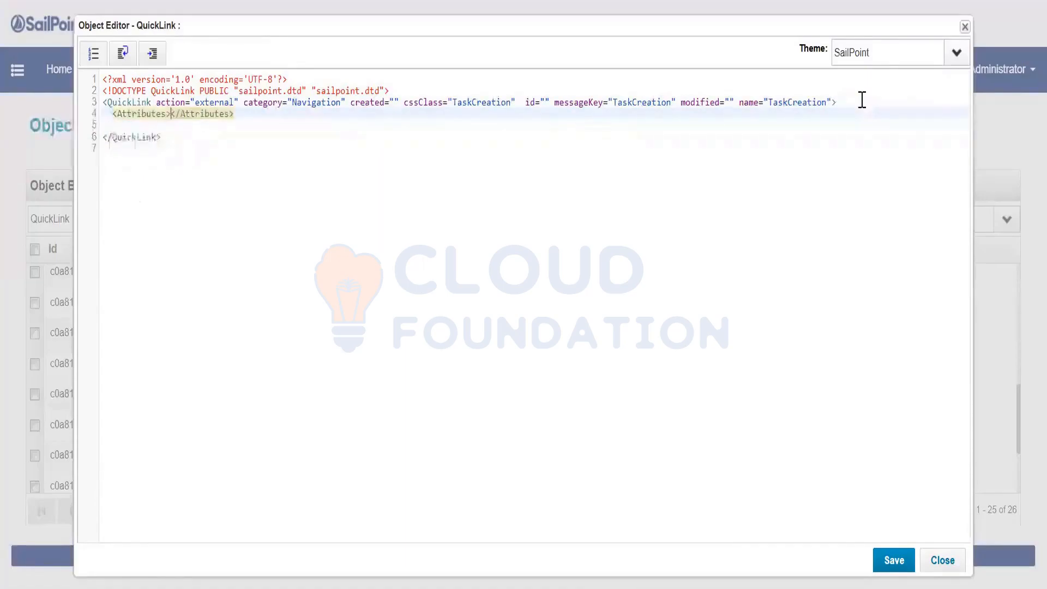
pyautogui.press('Return')
pyautogui.write('<')
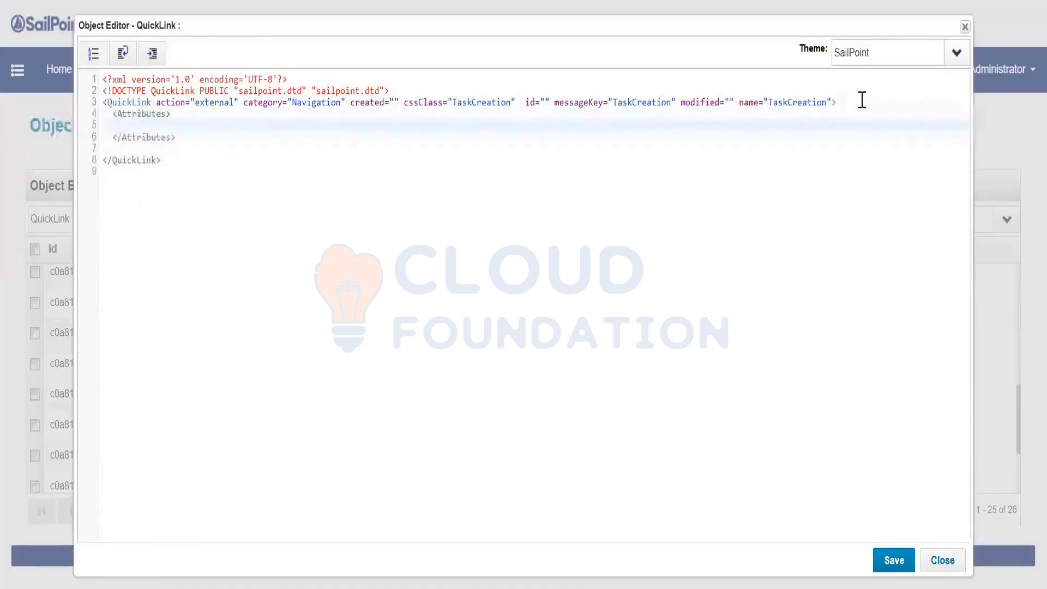
pyautogui.write('Map>')
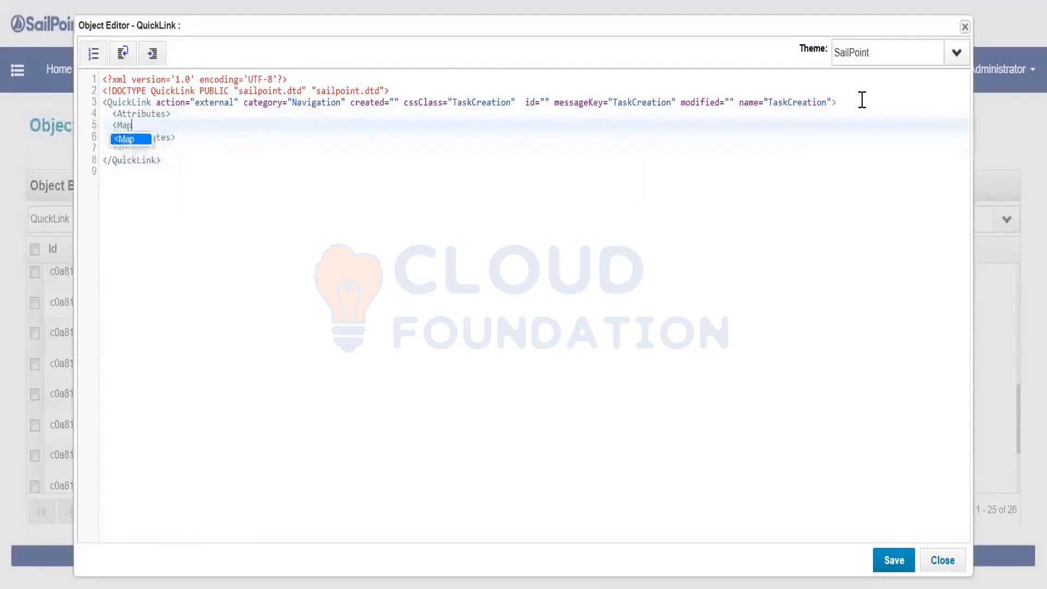
pyautogui.press('Return')
pyautogui.press('Return')
pyautogui.press('Return')
pyautogui.press('Up')
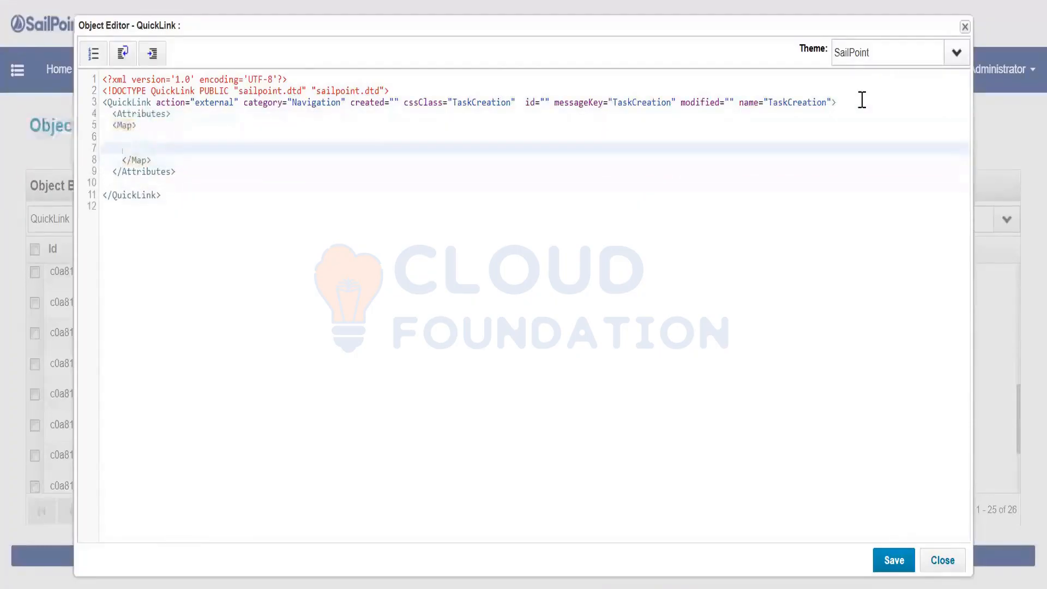
pyautogui.press('BackSpace')
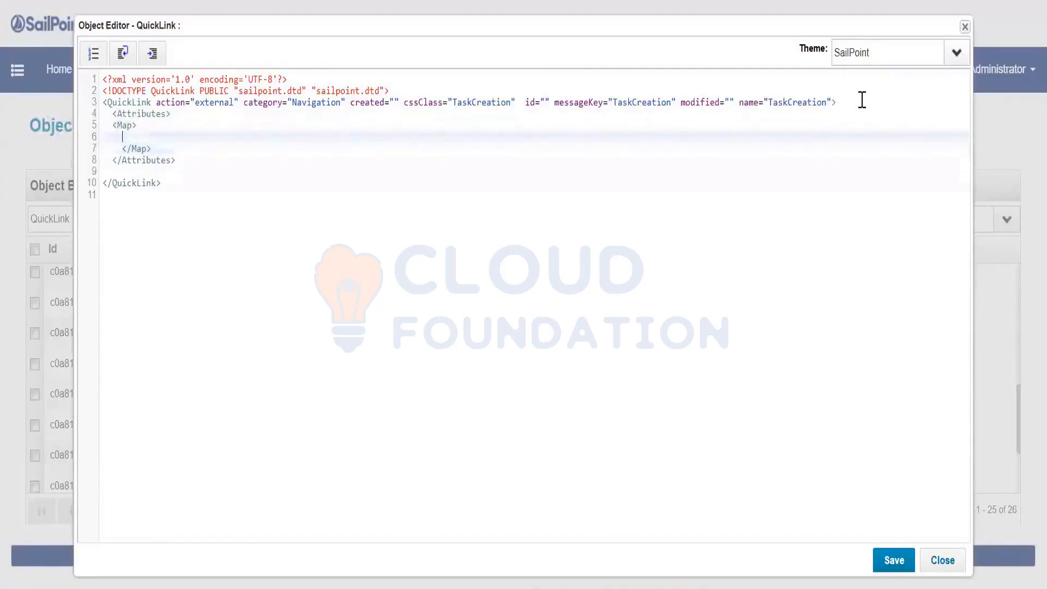
pyautogui.write('<')
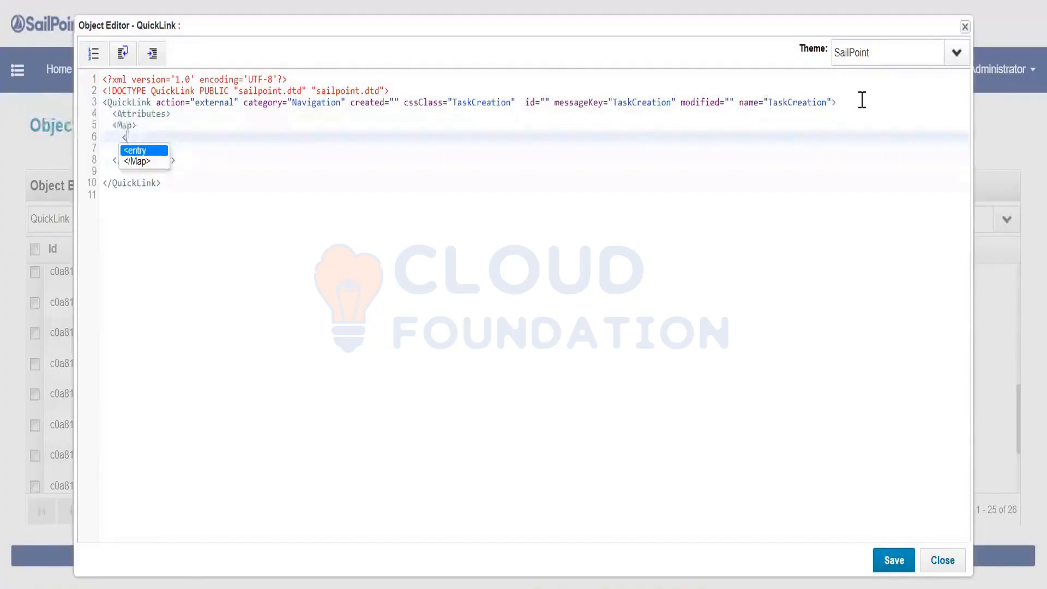
pyautogui.press('Return')
pyautogui.write('key')
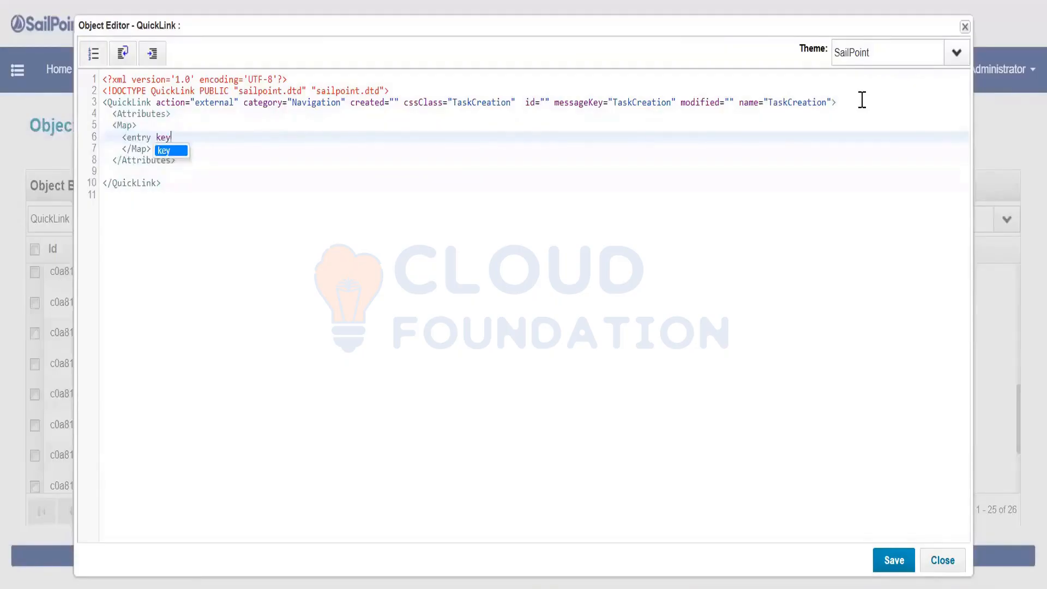
pyautogui.write(' = "')
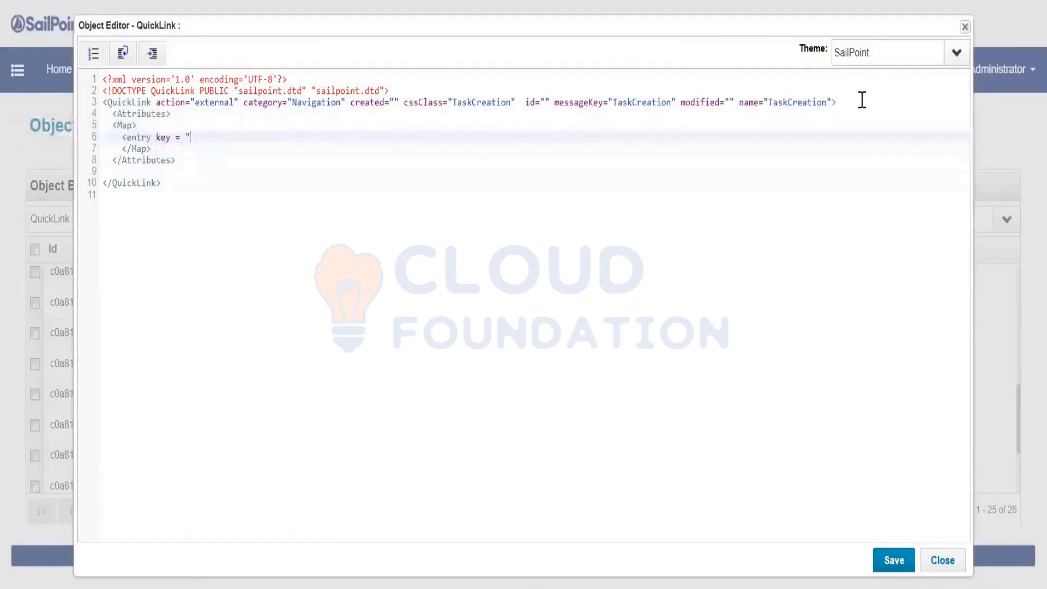
pyautogui.write('url" value=""/>')
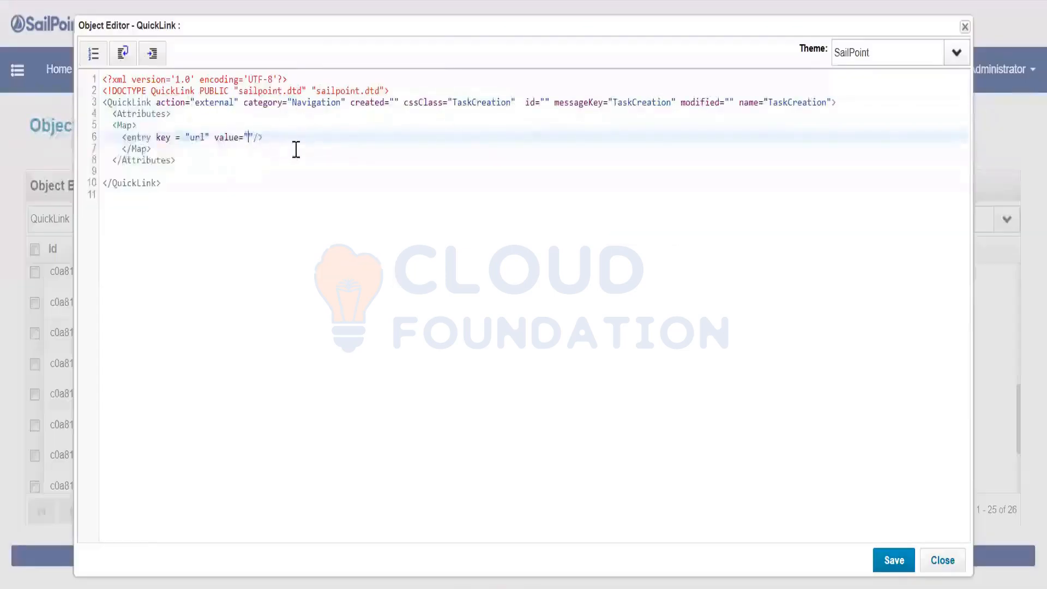
pyautogui.write('http://localhost:8080/identityiq/monitor/tasks/newTask.jsf')
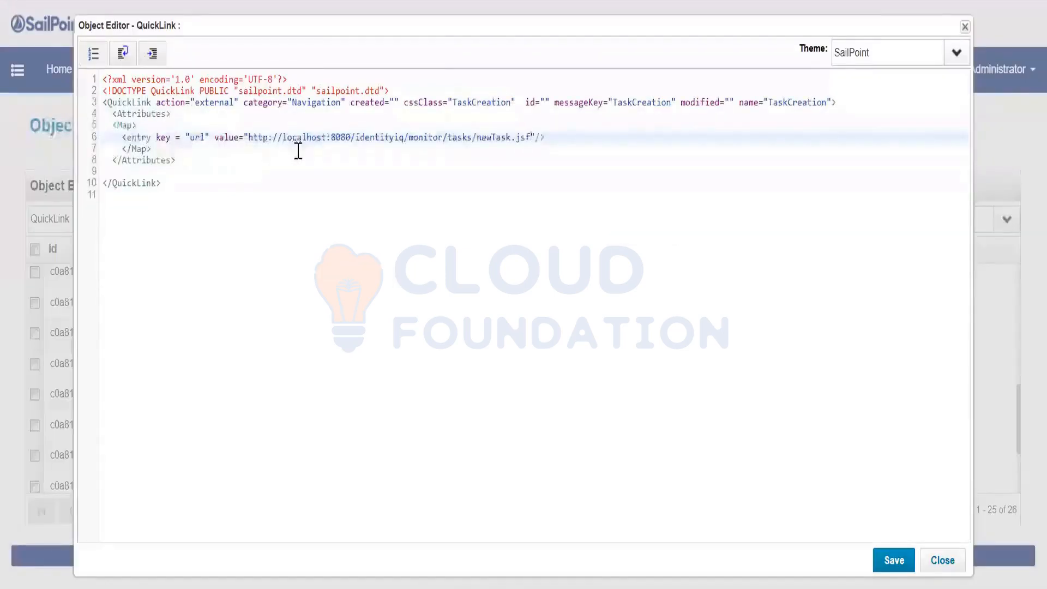
# Remove the blank line before </QuickLink> and fix the Attributes block indentation
pyautogui.click(178, 176)
pyautogui.press('Delete')
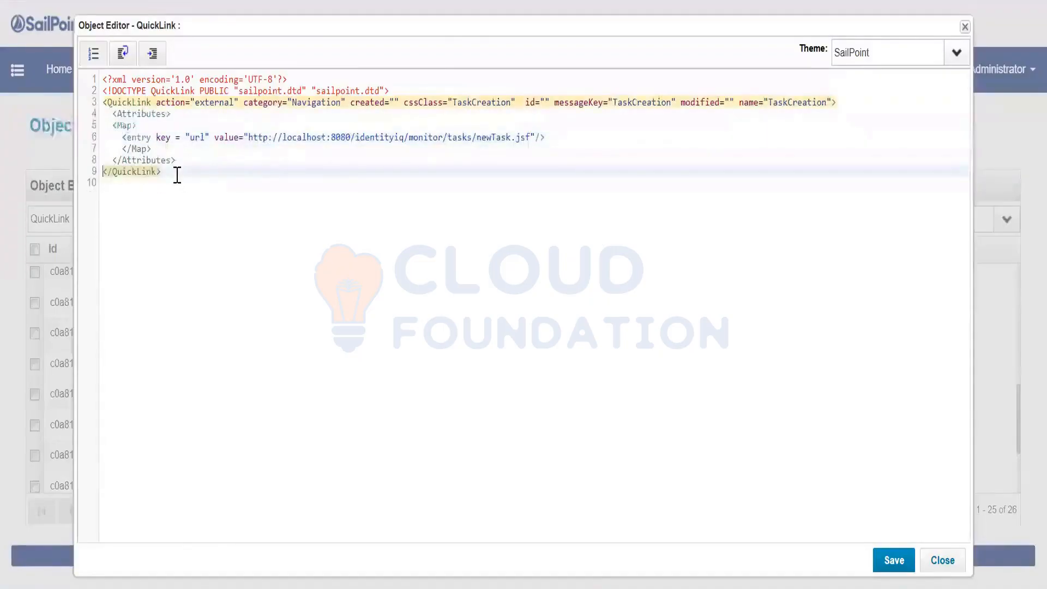
pyautogui.click(133, 115)
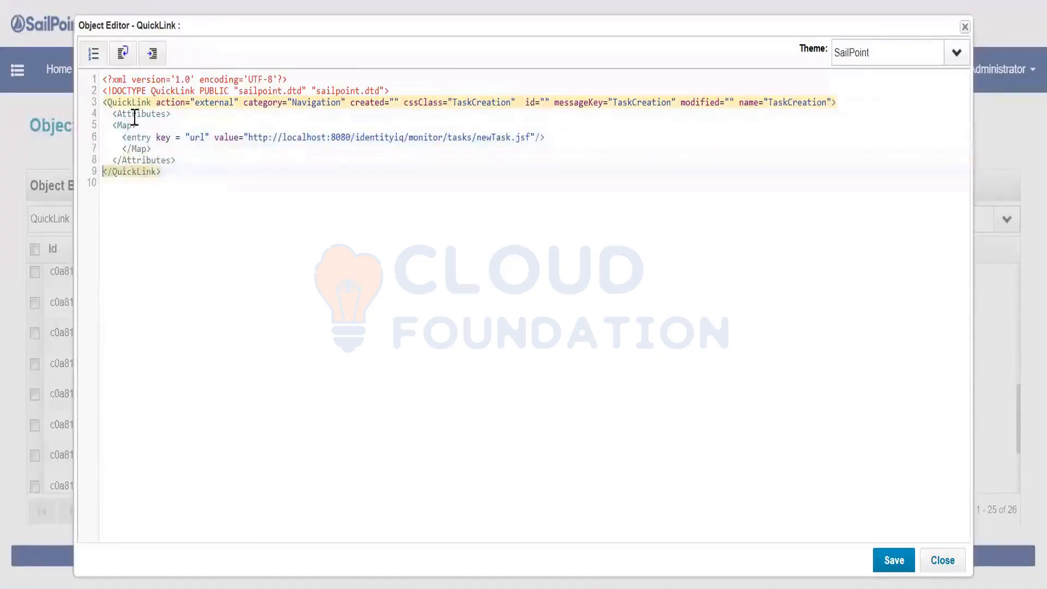
pyautogui.click(125, 126)
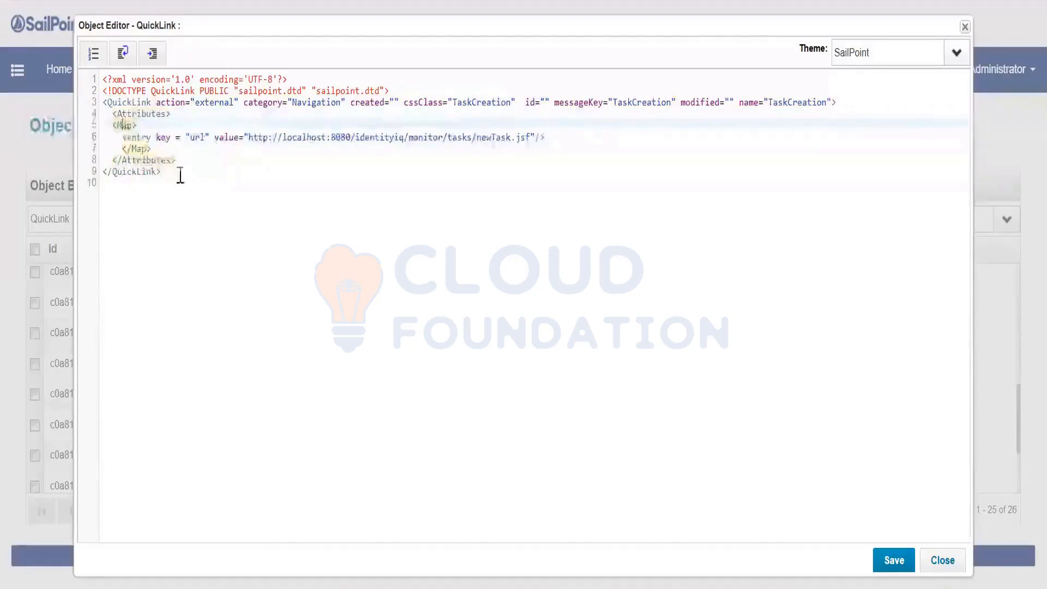
pyautogui.moveTo(180, 173); pyautogui.dragTo(85, 105)
pyautogui.hotkey('shift', 'Tab')
pyautogui.click(269, 173)
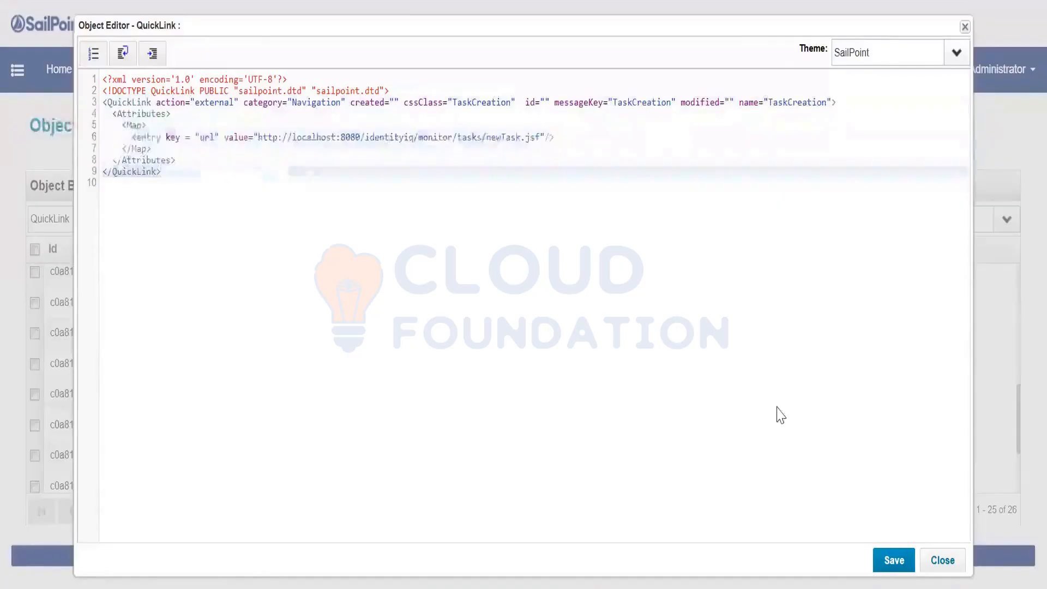
# Save TaskCreation, sort QuickLinks newest-first by Created, and return to the Notepad++ notes
pyautogui.click(892, 560)
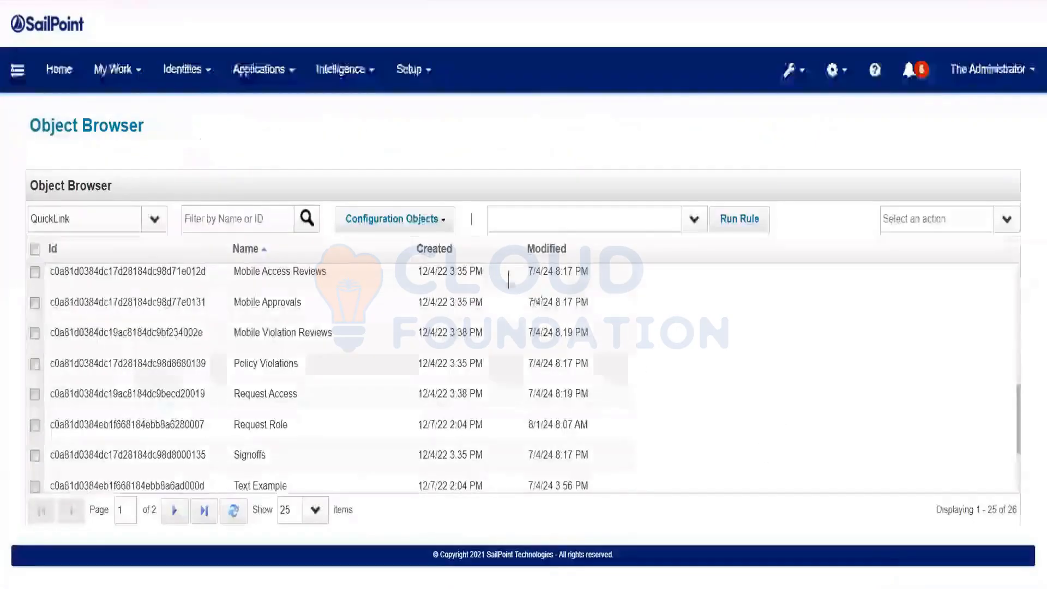
pyautogui.click(449, 249)
pyautogui.click(448, 249)
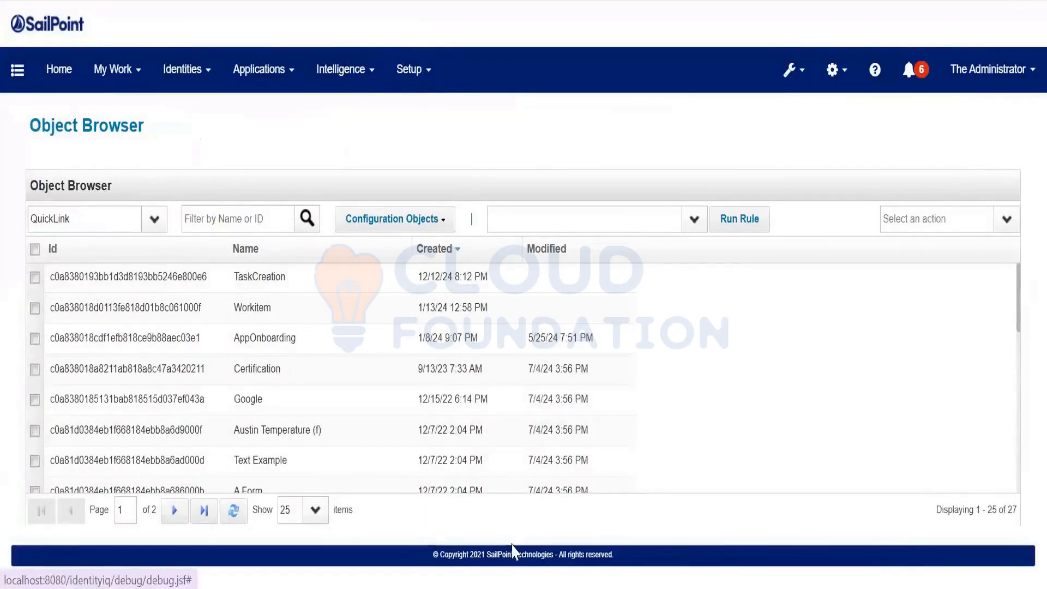
pyautogui.hotkey('alt', 'Tab')
pyautogui.click(334, 236)
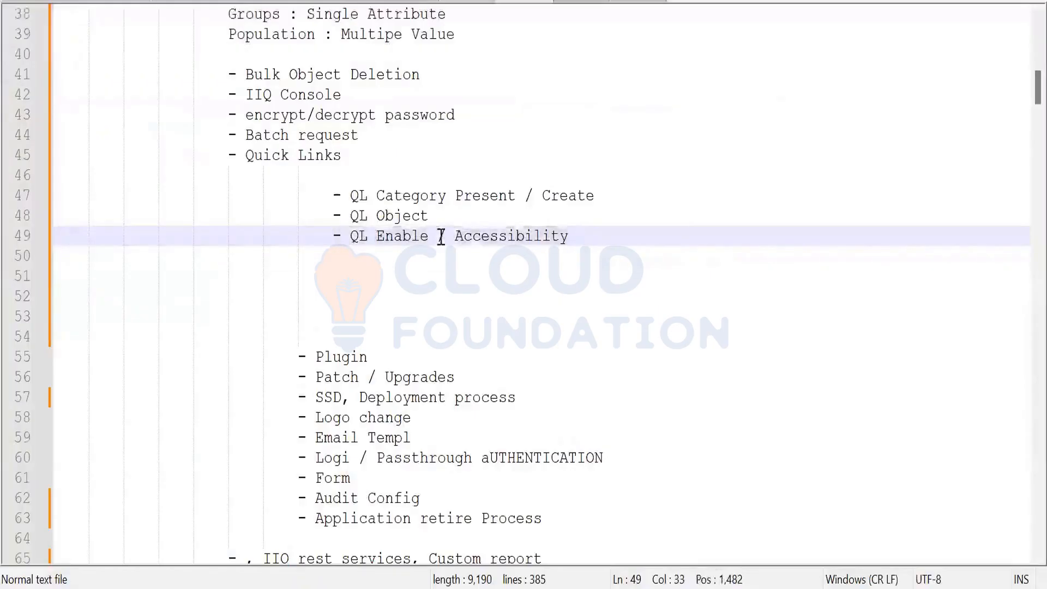
# Highlight 'Accessibility' in the QL Enable notes, then return to IdentityIQ
pyautogui.moveTo(456, 235); pyautogui.dragTo(621, 232)
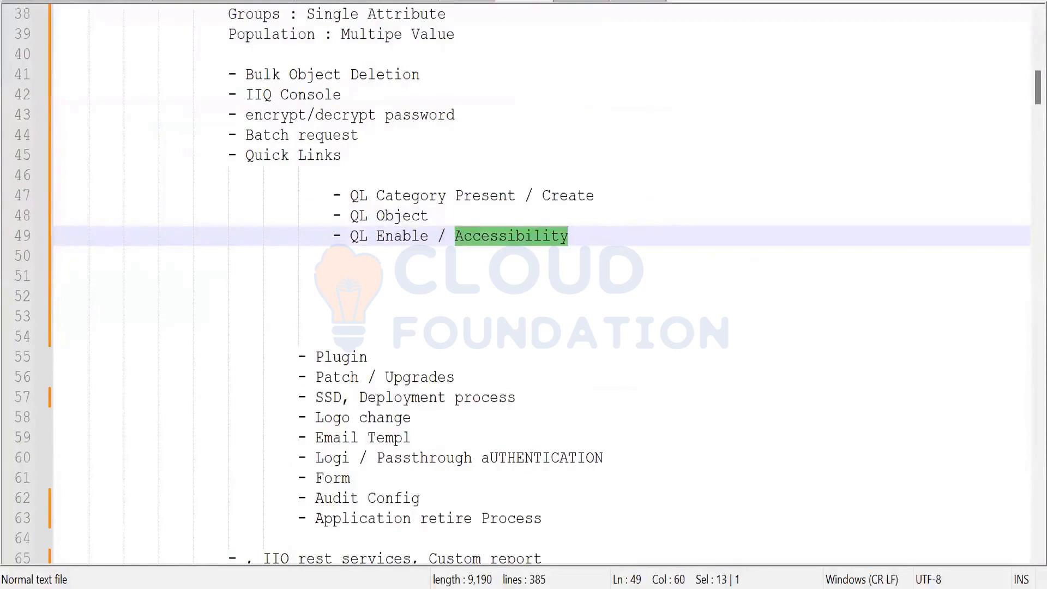
pyautogui.hotkey('alt', 'Tab')
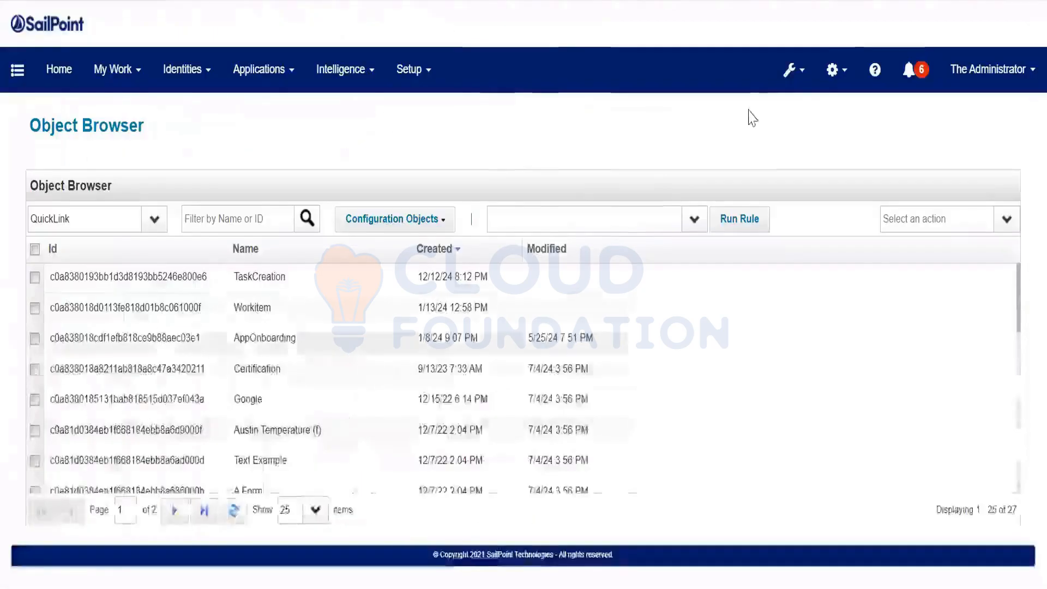
# Open Global Settings > Quicklink Populations > Everyone and scroll its Quicklinks to TaskCreation
pyautogui.click(830, 87)
pyautogui.click(815, 113)
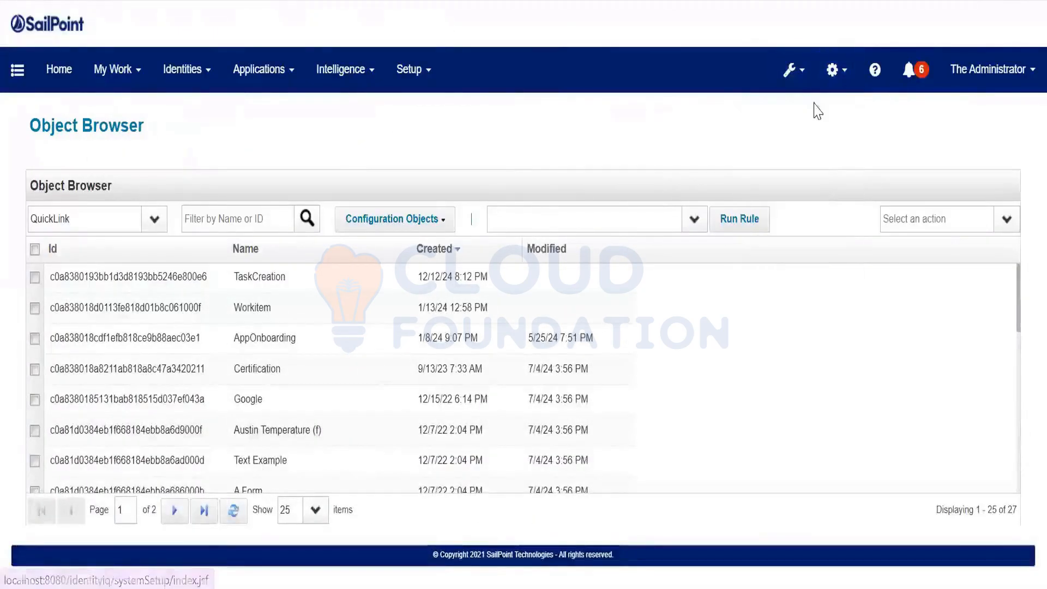
pyautogui.scroll(-2, 278, 501)
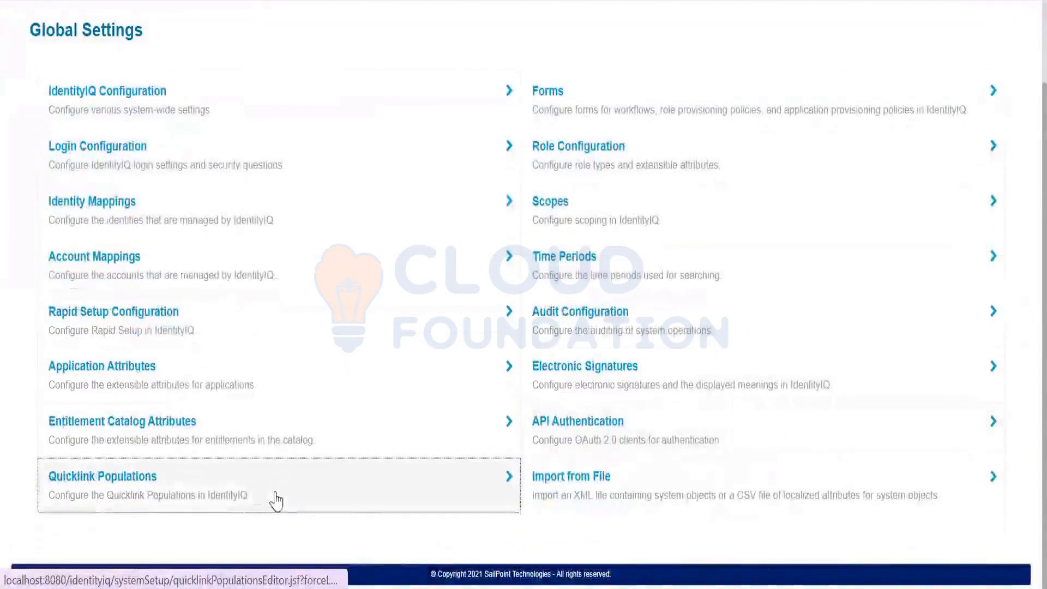
pyautogui.click(275, 500)
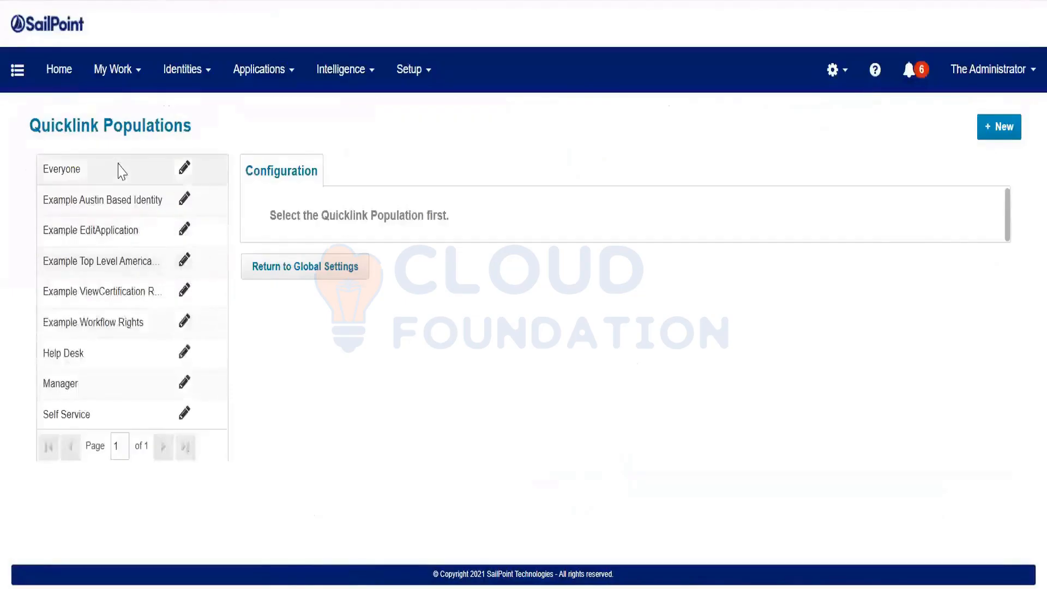
pyautogui.click(122, 172)
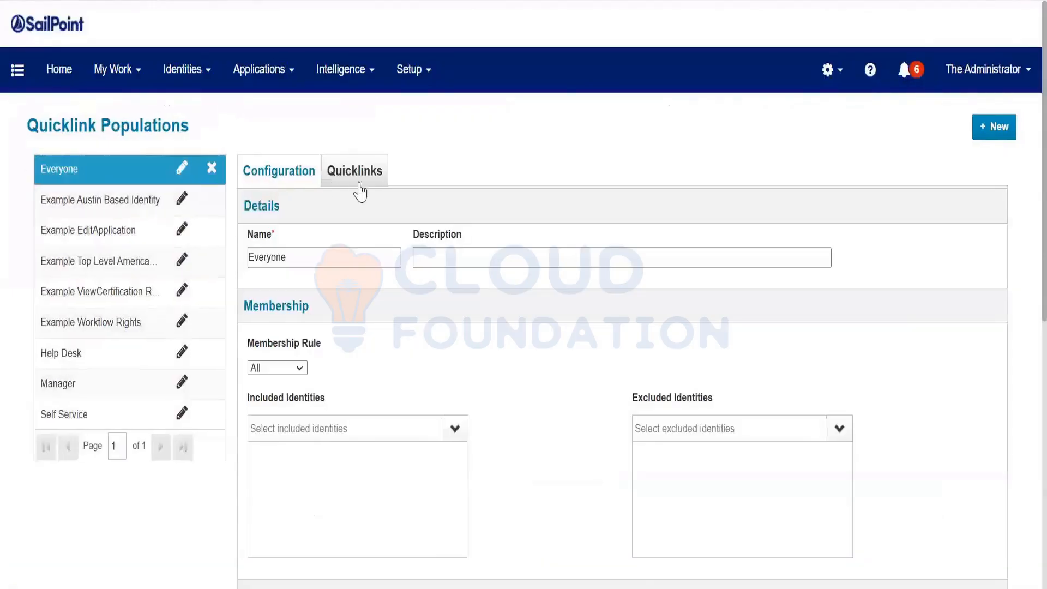
pyautogui.click(359, 180)
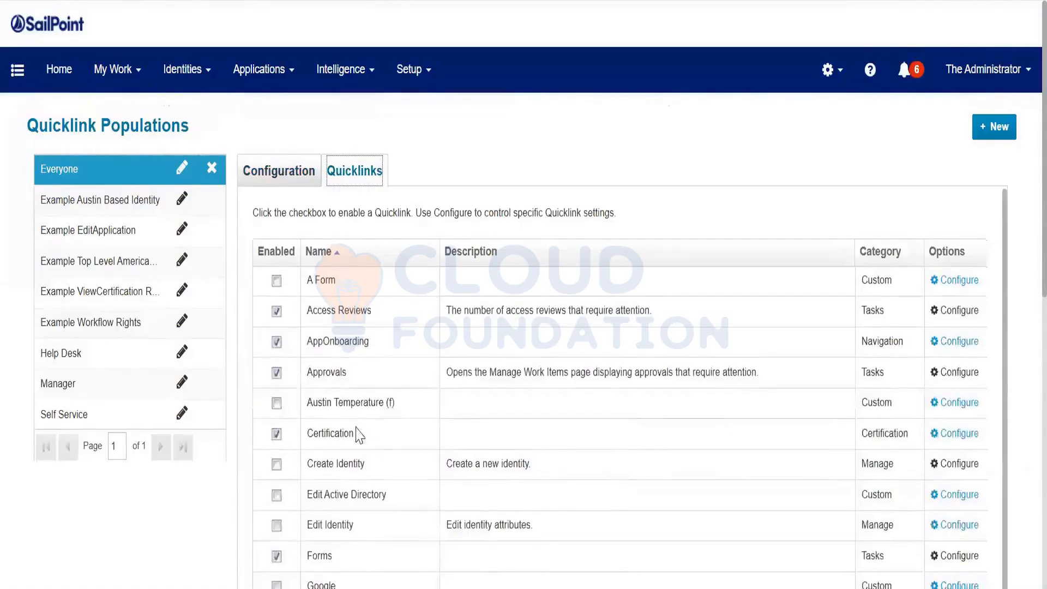
pyautogui.scroll(-4, 638, 423)
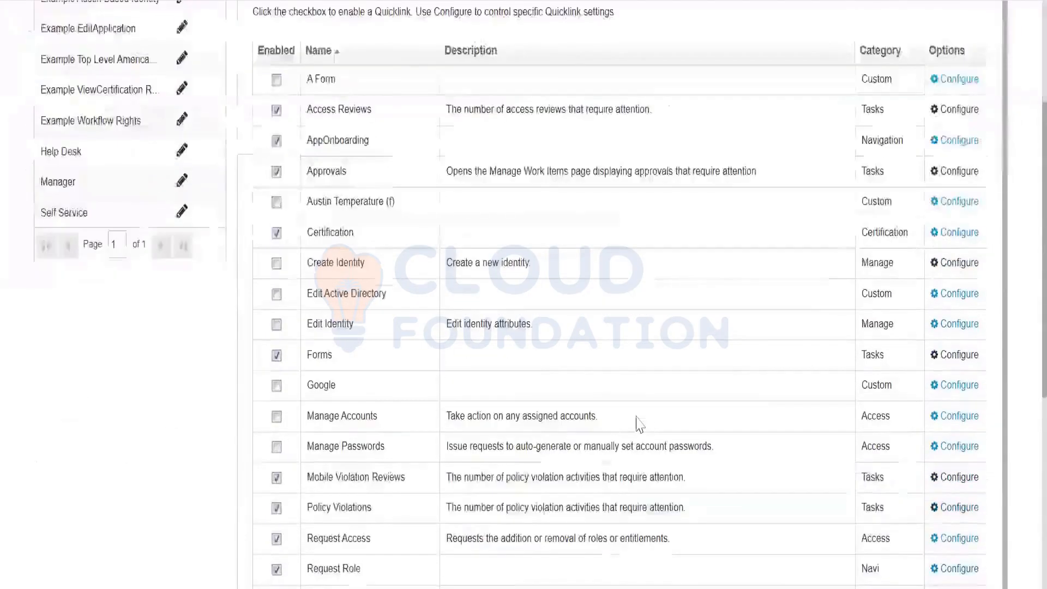
pyautogui.scroll(-2, 550, 369)
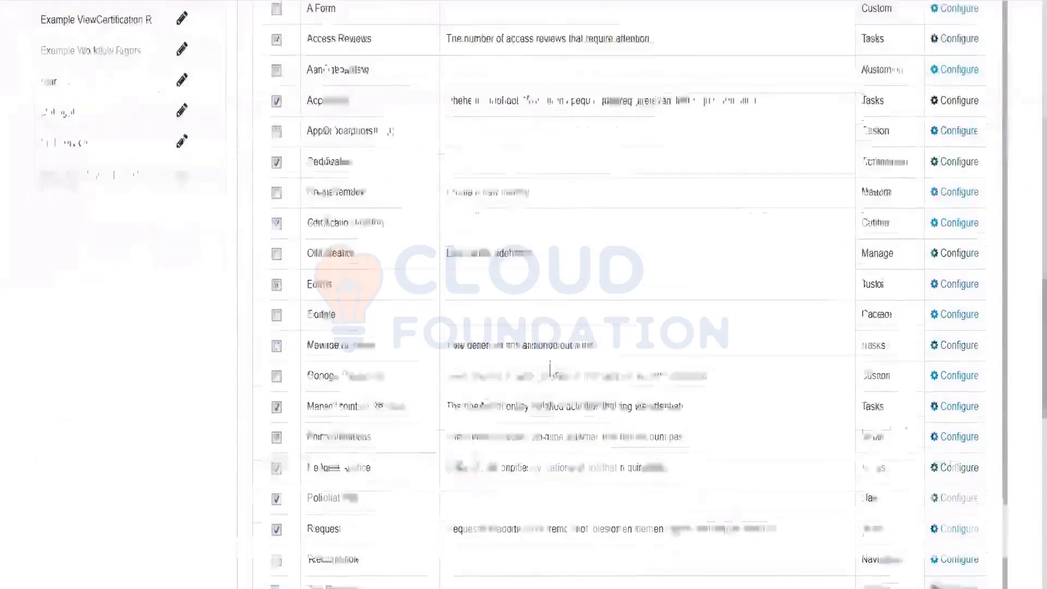
pyautogui.scroll(-5, 550, 368)
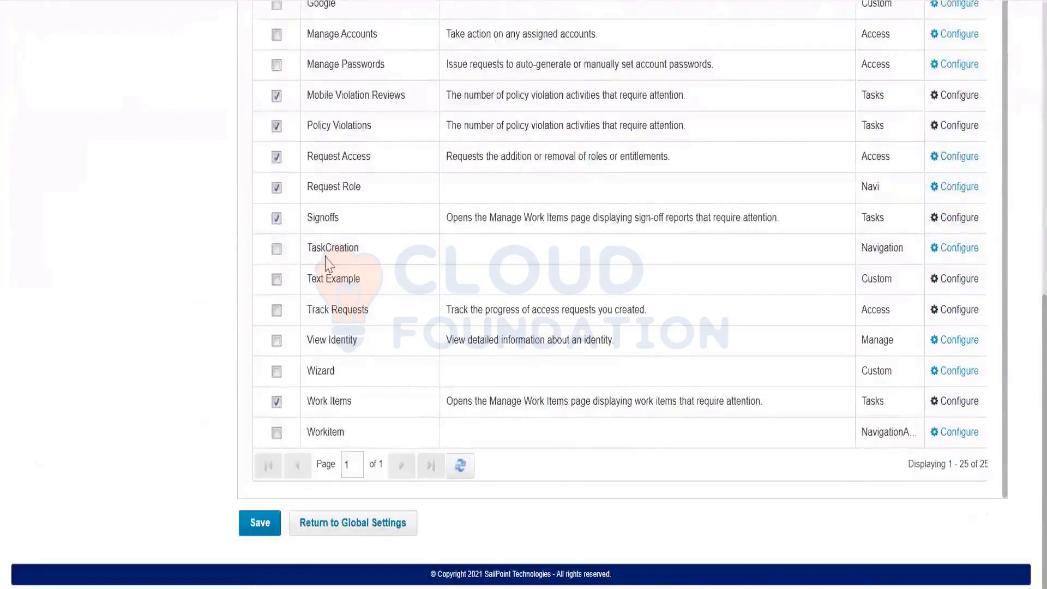
# Enable TaskCreation for Everyone with the For Self option and save the options
pyautogui.click(277, 250)
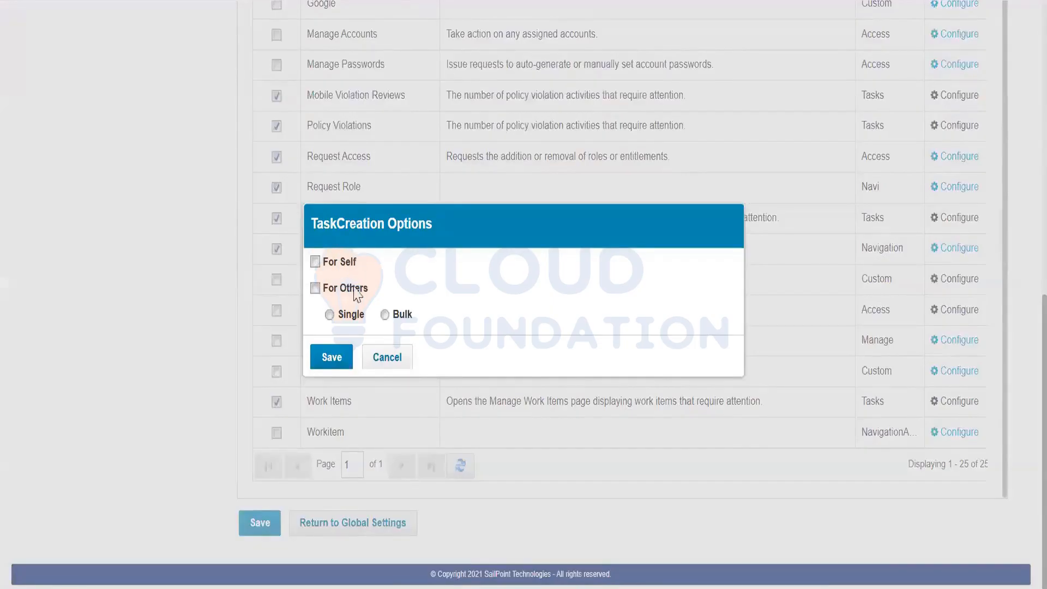
pyautogui.click(316, 263)
pyautogui.click(332, 357)
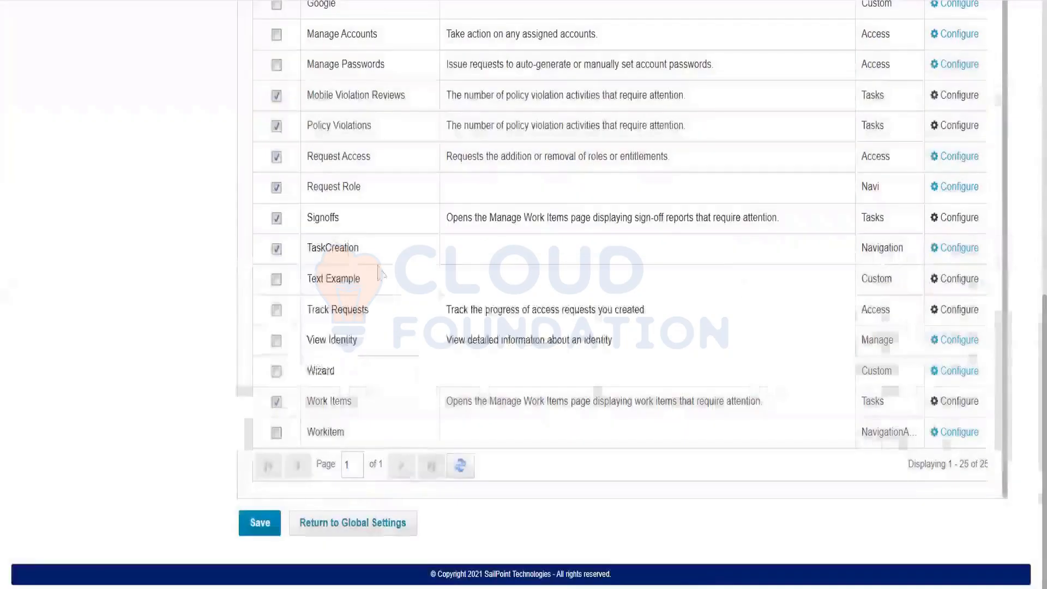
pyautogui.scroll(10, 346, 264)
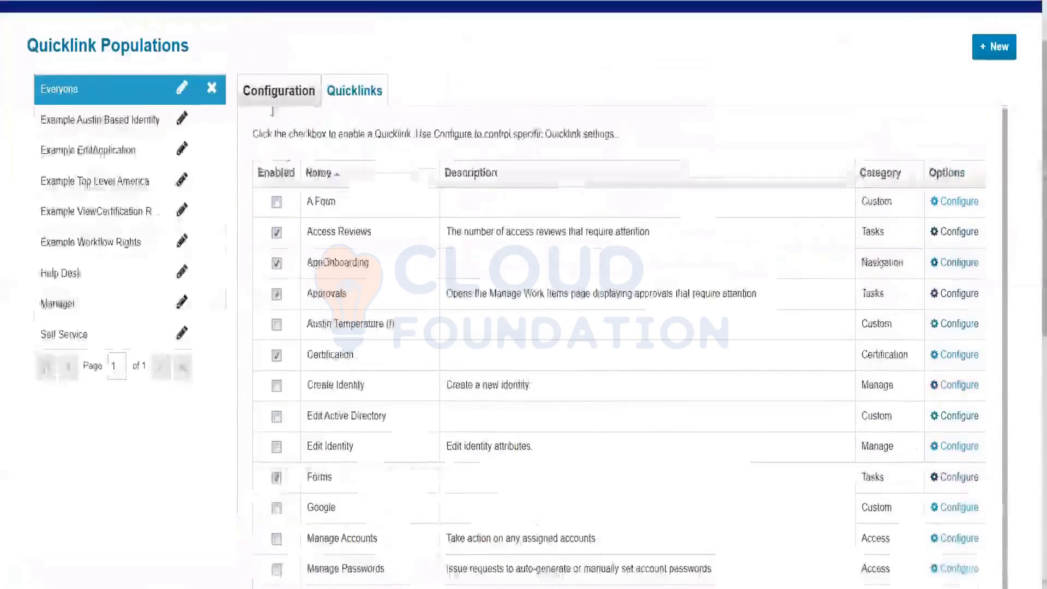
# Change the Everyone population's membership rule to Match List
pyautogui.click(273, 92)
pyautogui.moveTo(244, 306); pyautogui.dragTo(293, 305)
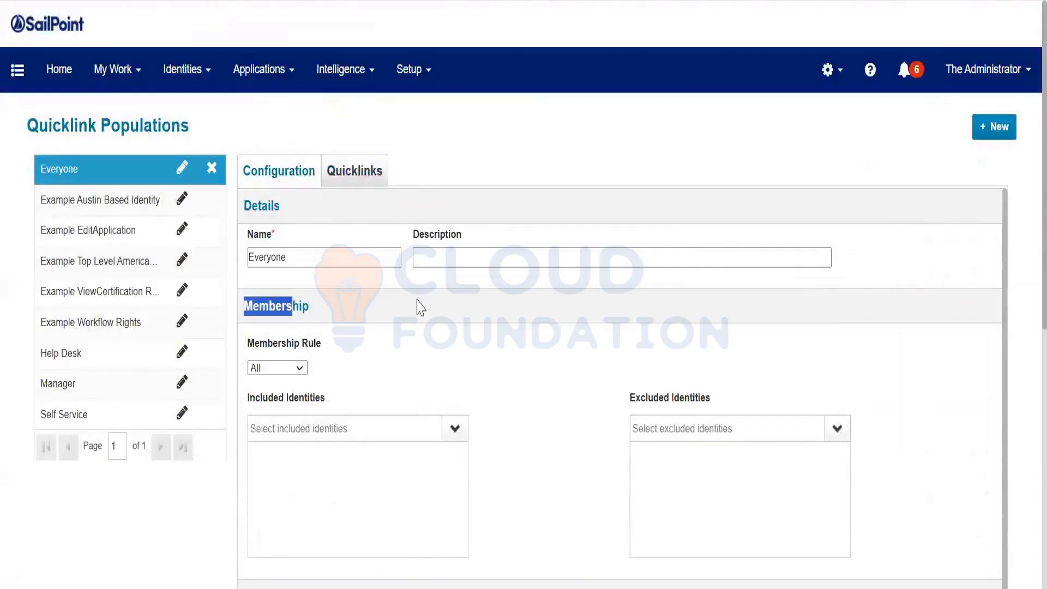
pyautogui.scroll(-1, 421, 309)
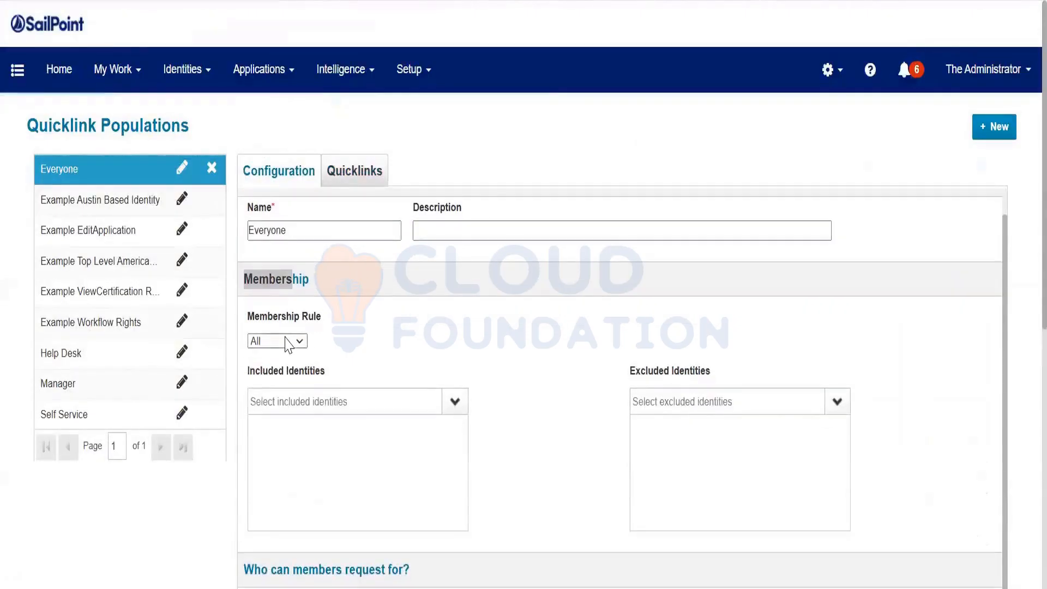
pyautogui.click(291, 341)
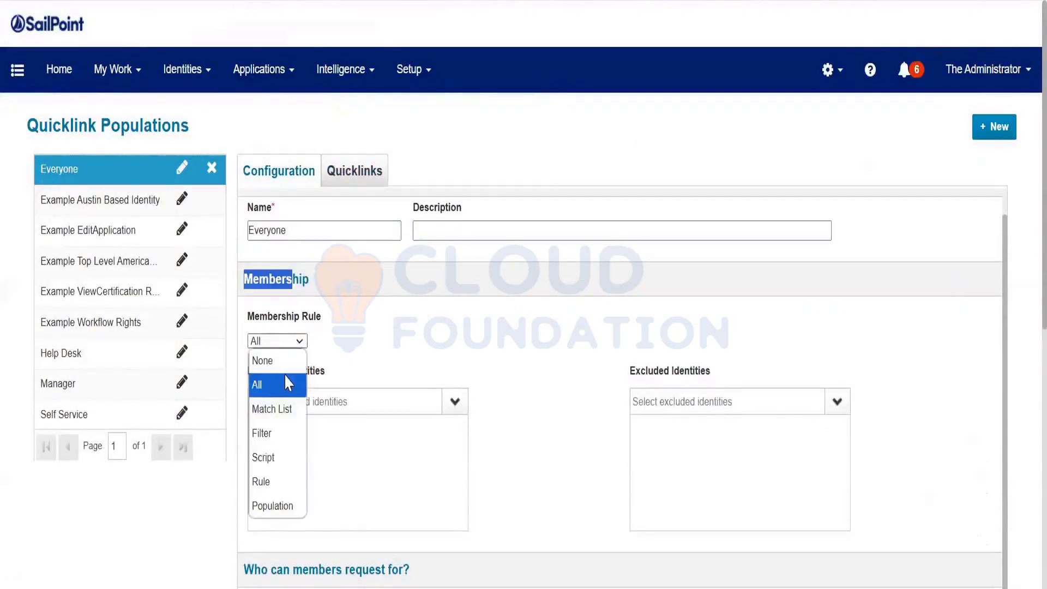
pyautogui.click(279, 410)
pyautogui.scroll(-5, 462, 334)
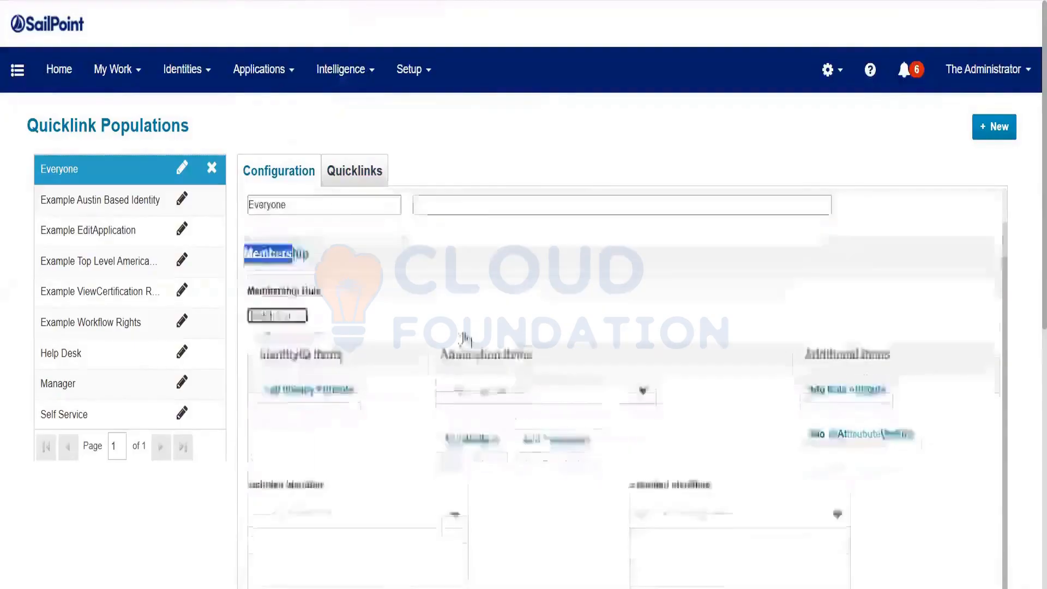
# Add a Department = Accounts Payable criterion, then revert the membership rule to All
pyautogui.click(302, 275)
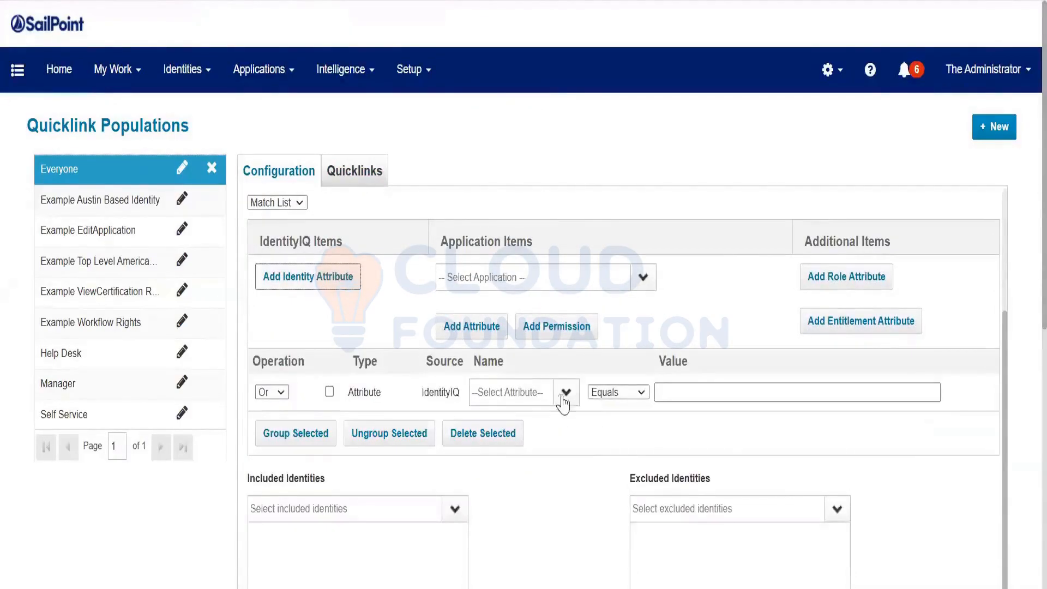
pyautogui.click(566, 393)
pyautogui.click(496, 178)
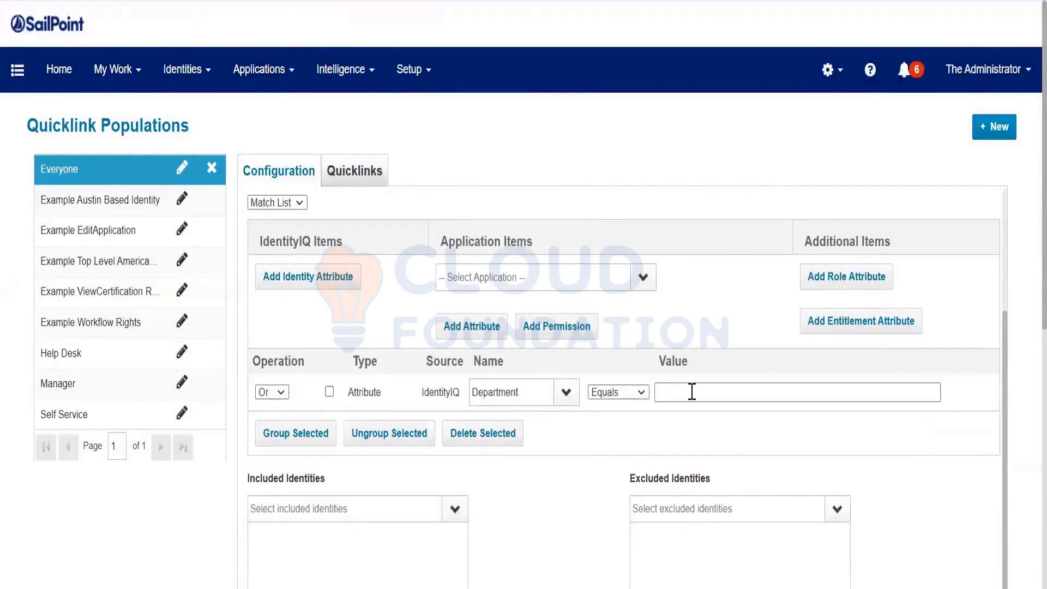
pyautogui.click(691, 391)
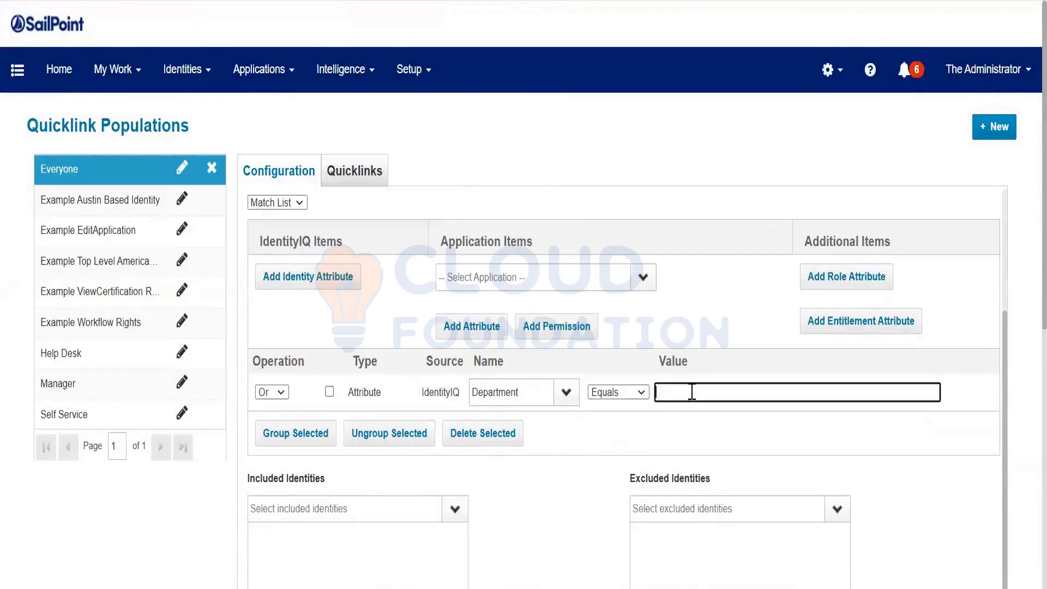
pyautogui.write('Accounts Payable')
pyautogui.click(272, 205)
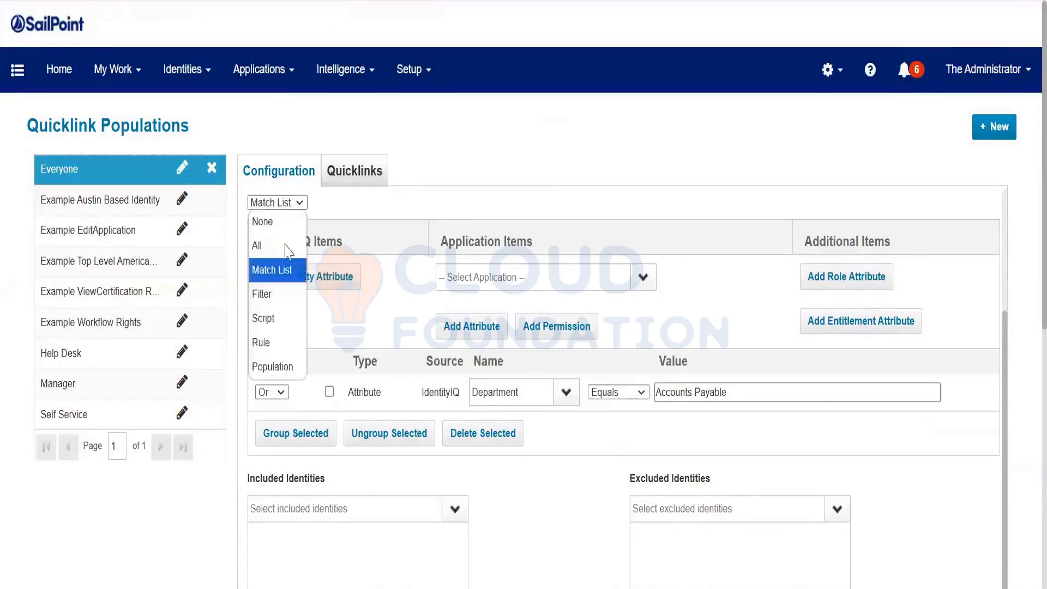
pyautogui.click(283, 241)
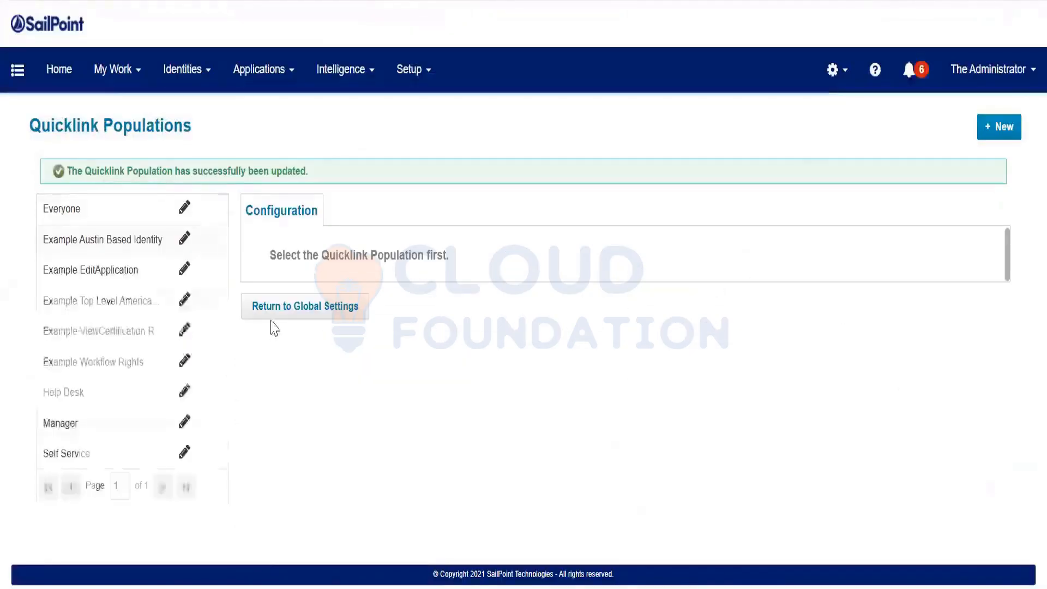
# Reopen the Everyone population and review its configuration
pyautogui.click(82, 209)
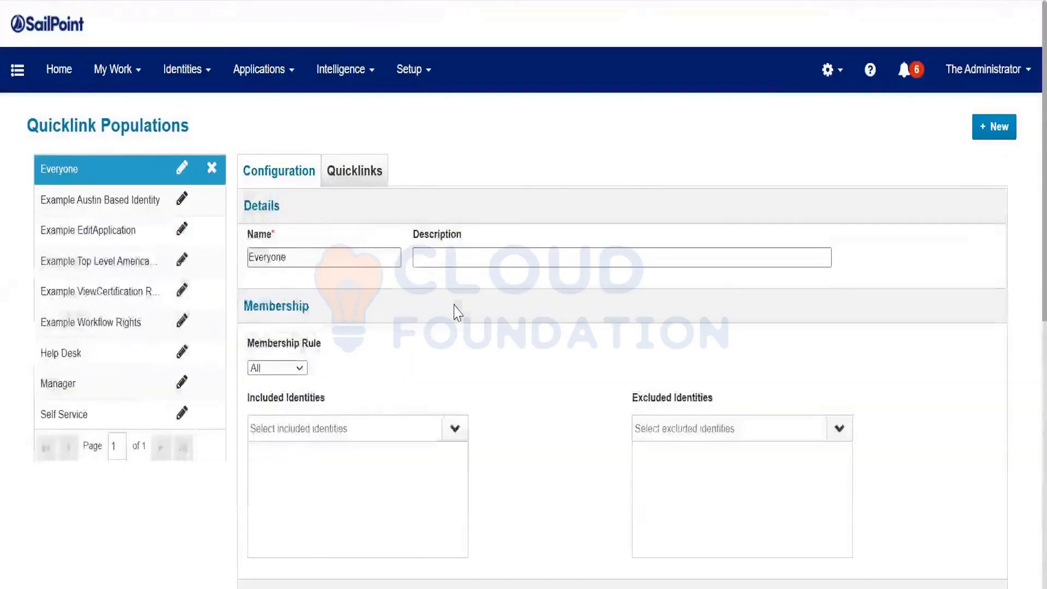
pyautogui.scroll(-4, 457, 312)
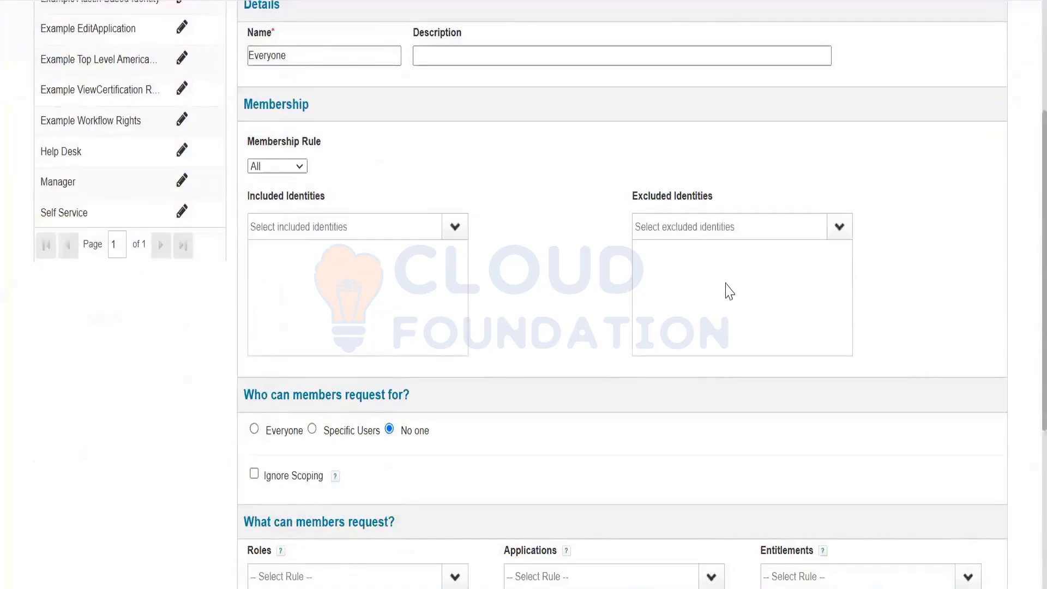
pyautogui.scroll(4, 636, 322)
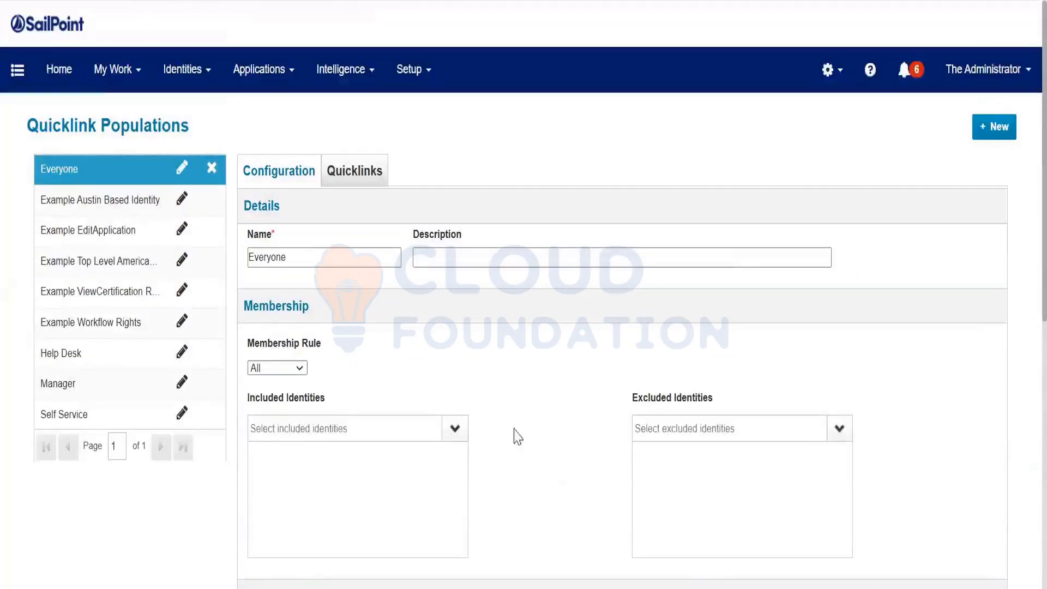
# Log out and sign back in with the administrator credentials, dismissing the password warning
pyautogui.click(987, 70)
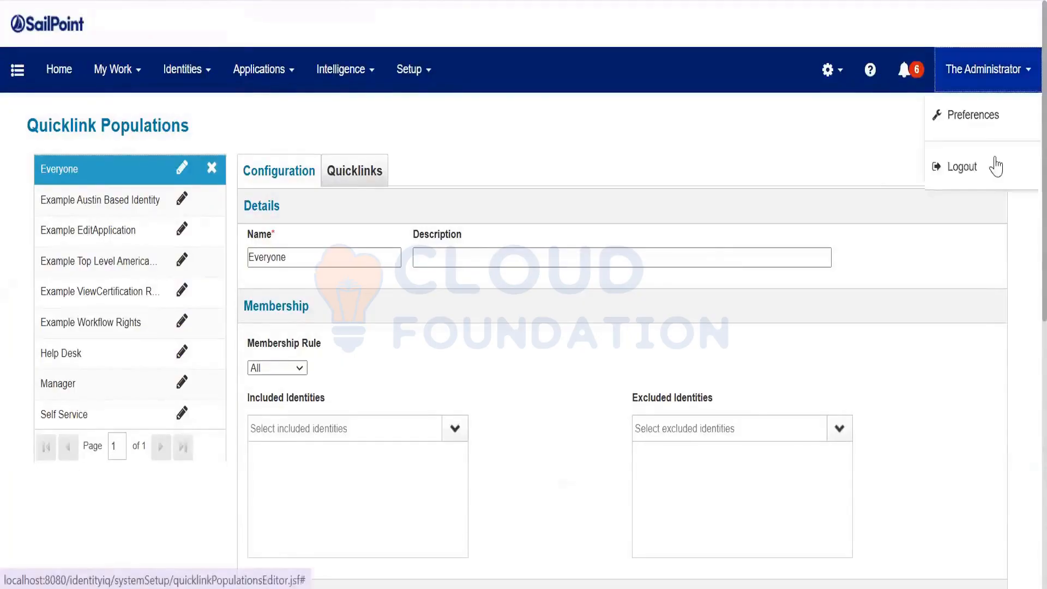
pyautogui.click(994, 164)
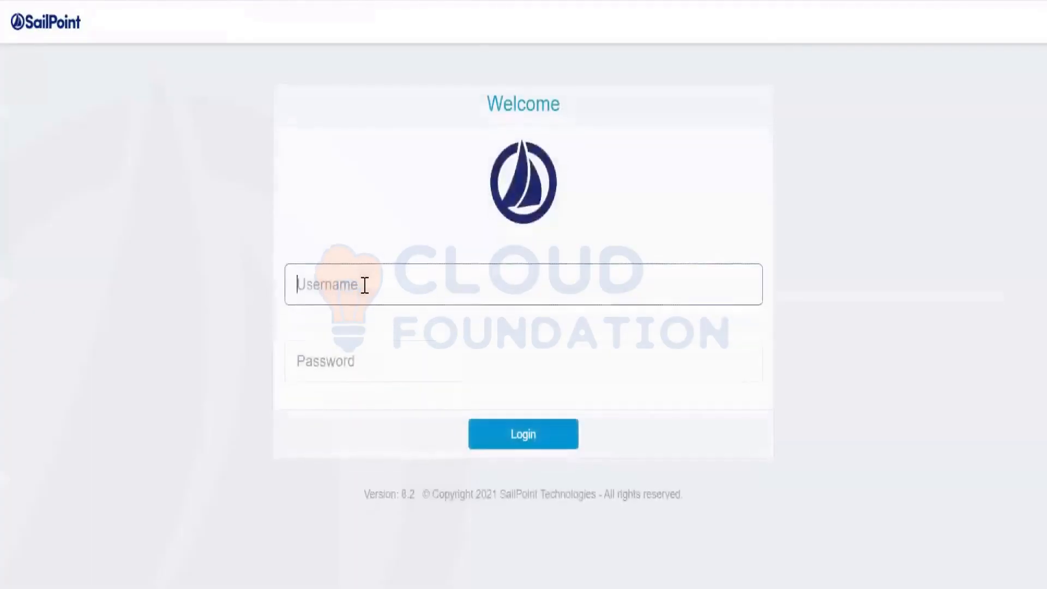
pyautogui.write('spadmin')
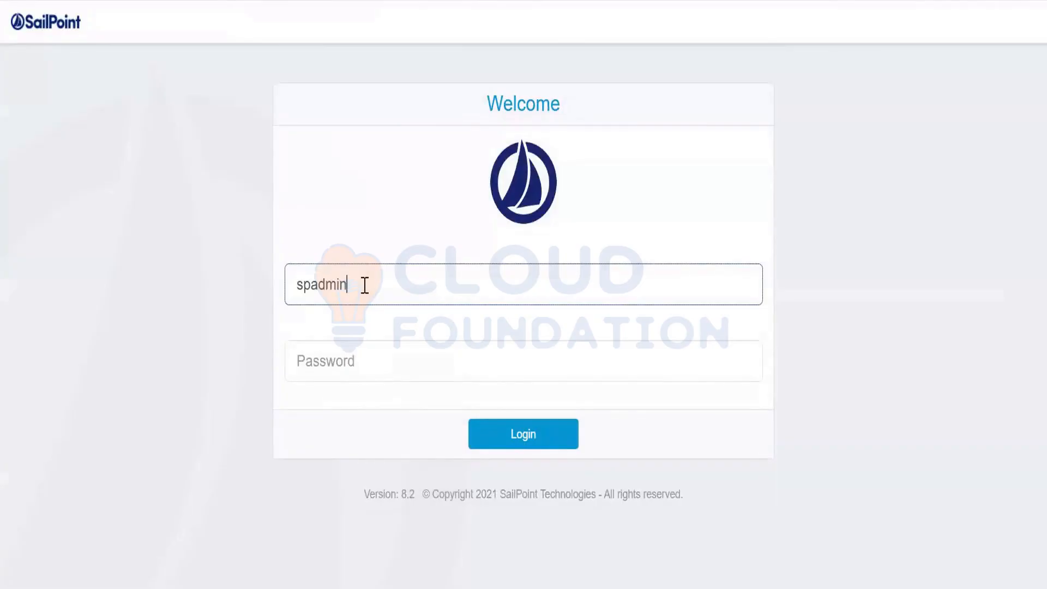
pyautogui.press('Tab')
pyautogui.write('admi')
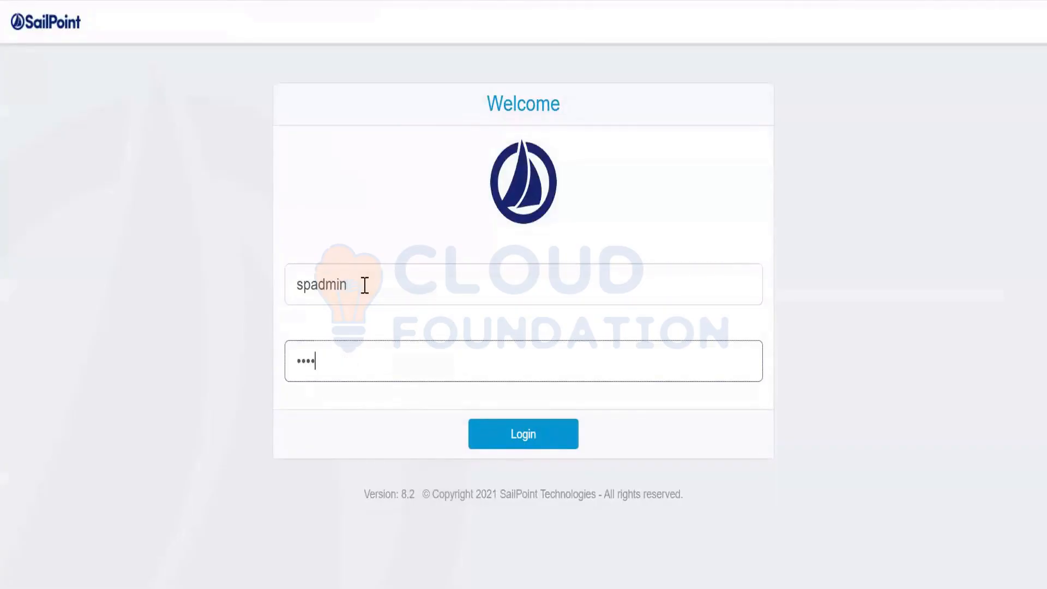
pyautogui.write('n')
pyautogui.press('Return')
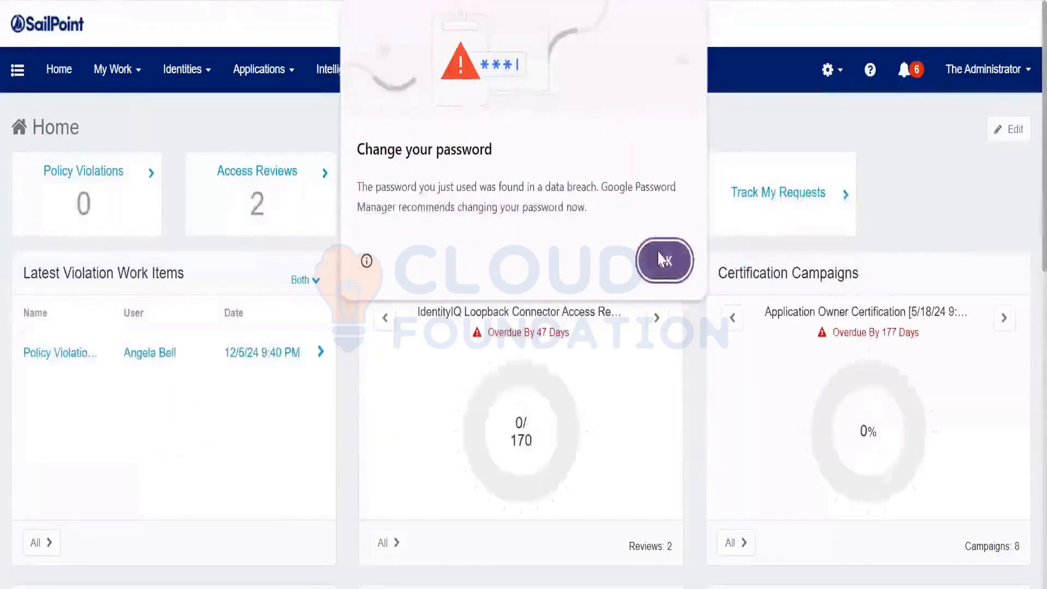
pyautogui.click(665, 261)
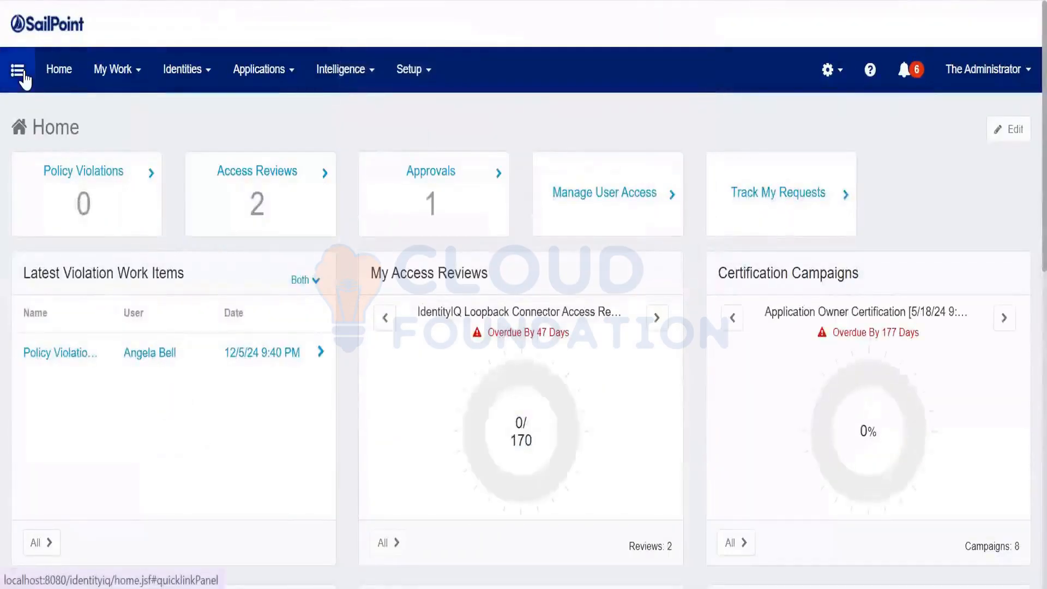
# Launch TaskCreation from the Navigation quicklinks and review the New Task Standard Properties form
pyautogui.click(24, 79)
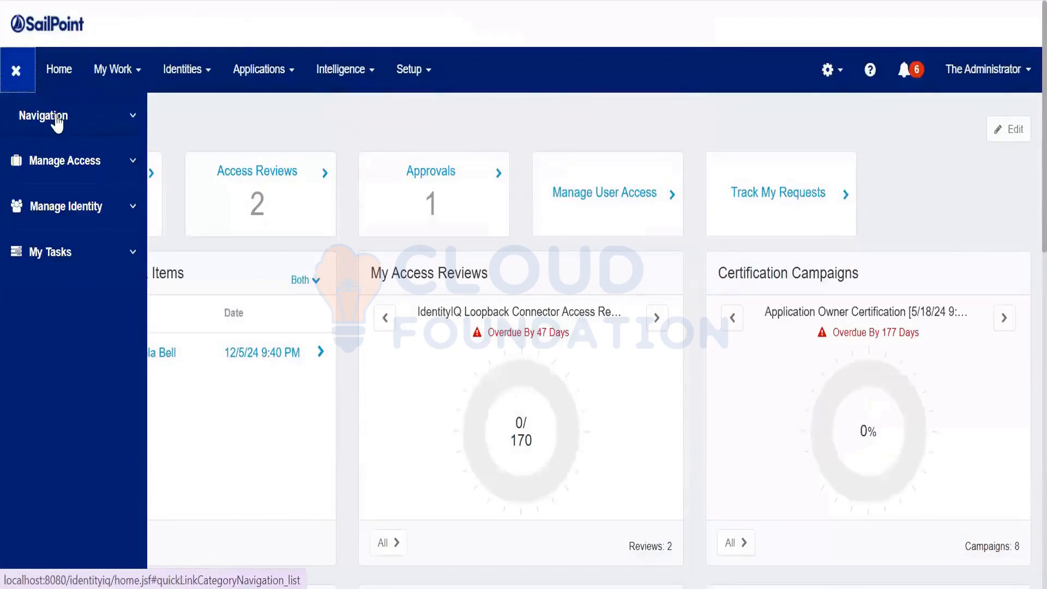
pyautogui.click(58, 121)
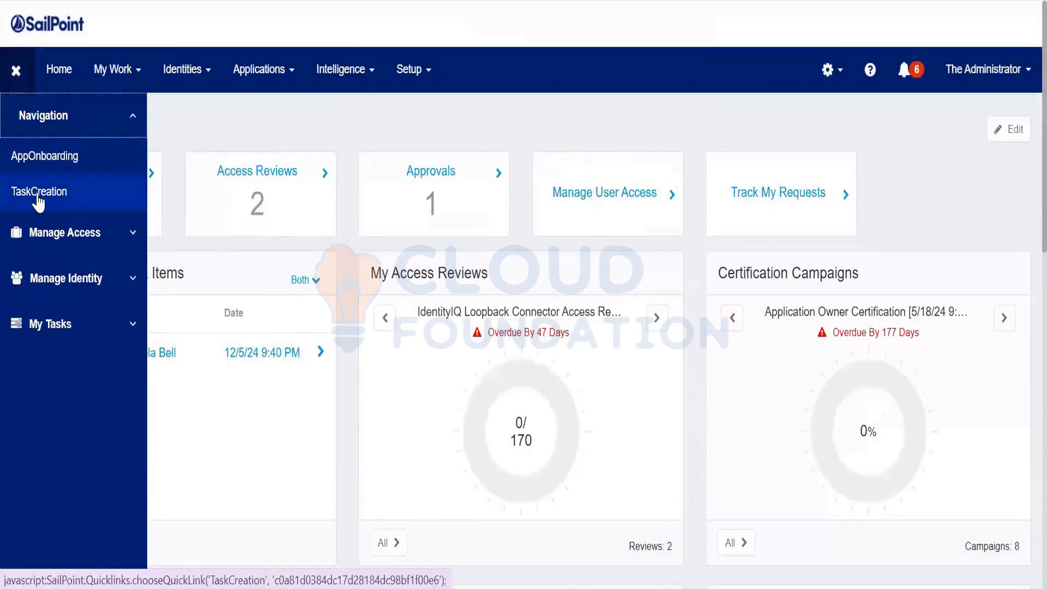
pyautogui.click(39, 201)
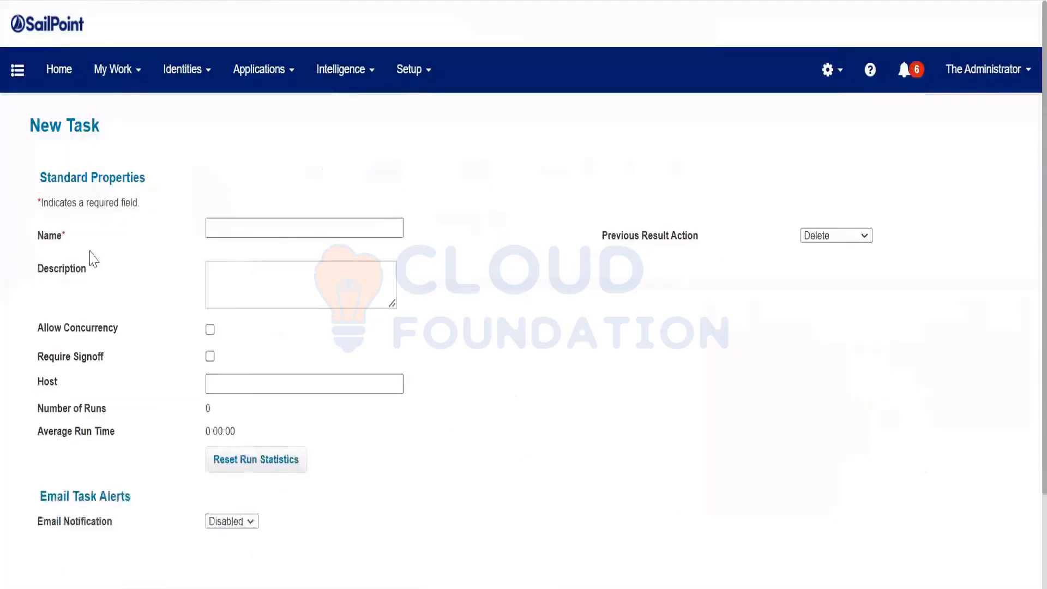
pyautogui.click(221, 230)
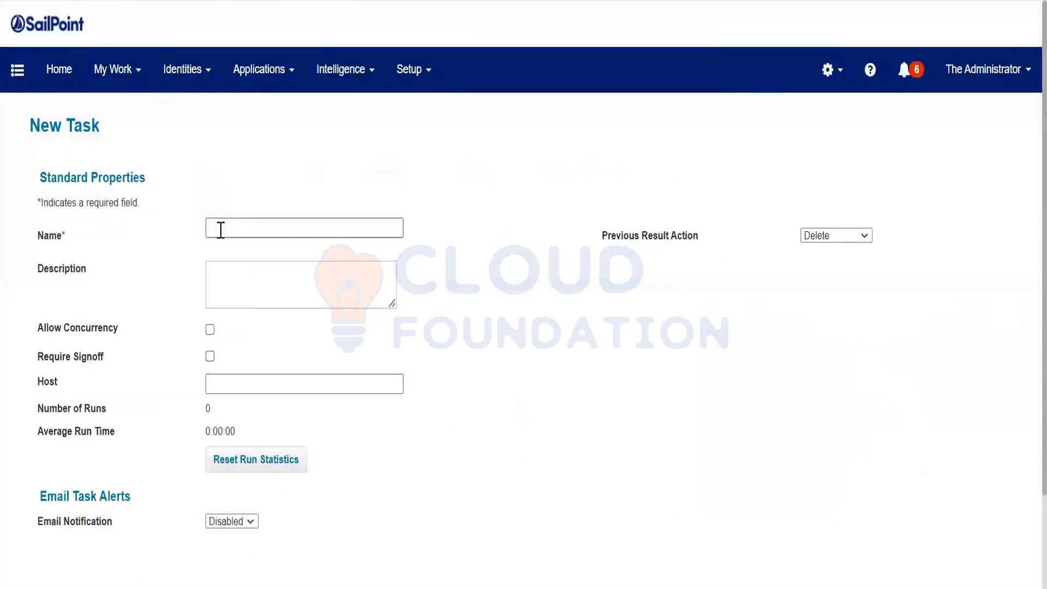
pyautogui.scroll(-3, 221, 230)
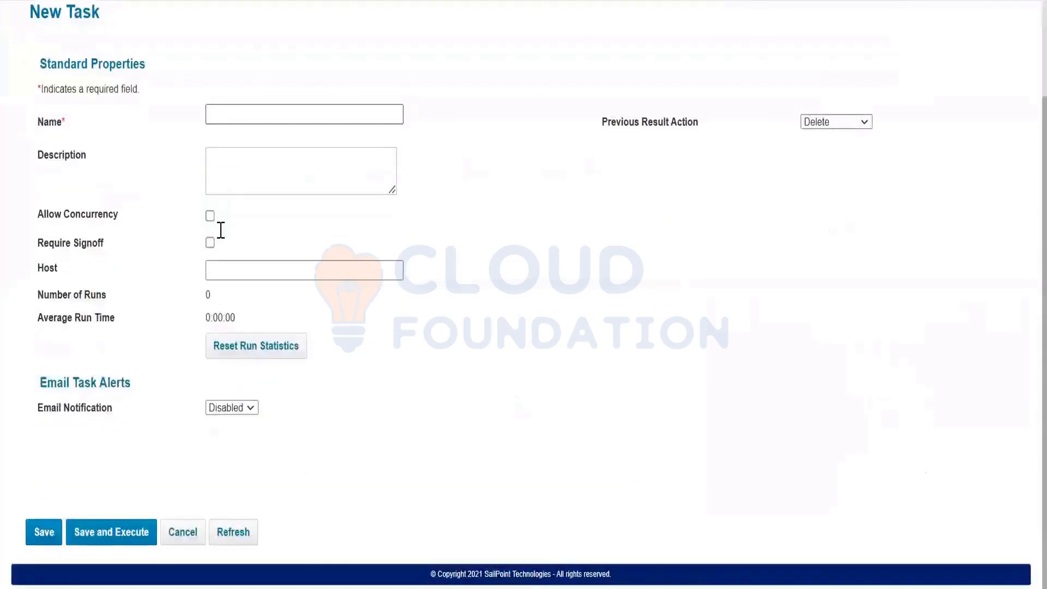
pyautogui.scroll(3, 221, 230)
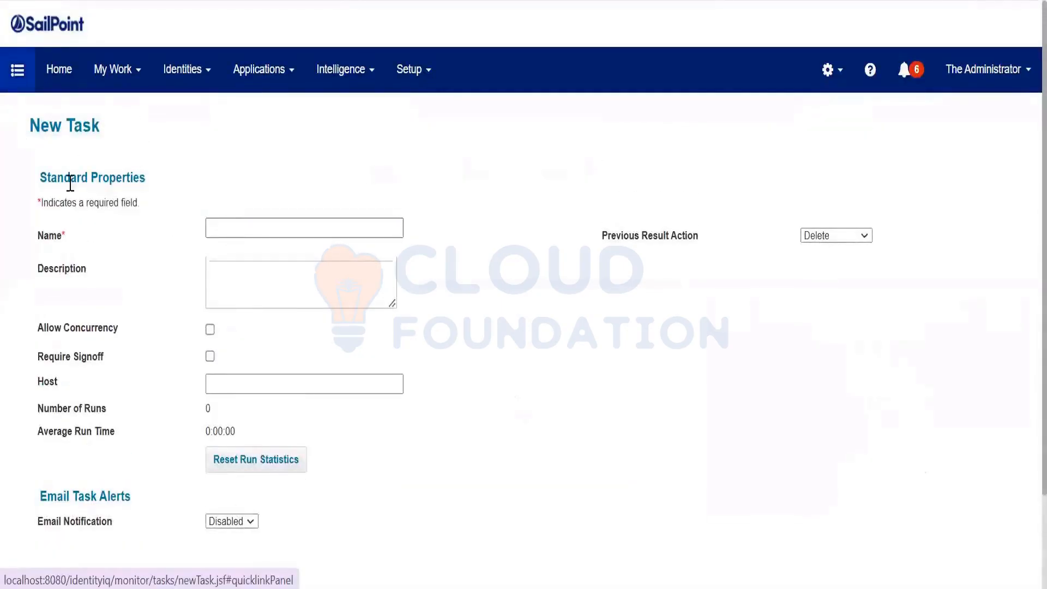
# Glance at the Setup menu, then expand and collapse Navigation in the quicklinks panel
pyautogui.click(17, 70)
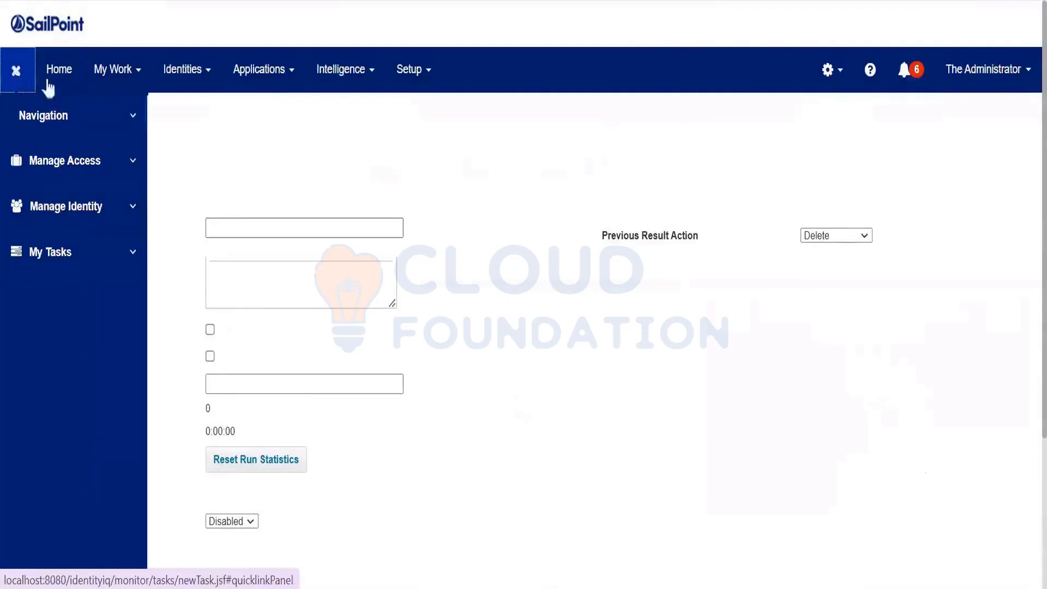
pyautogui.click(9, 79)
pyautogui.click(409, 69)
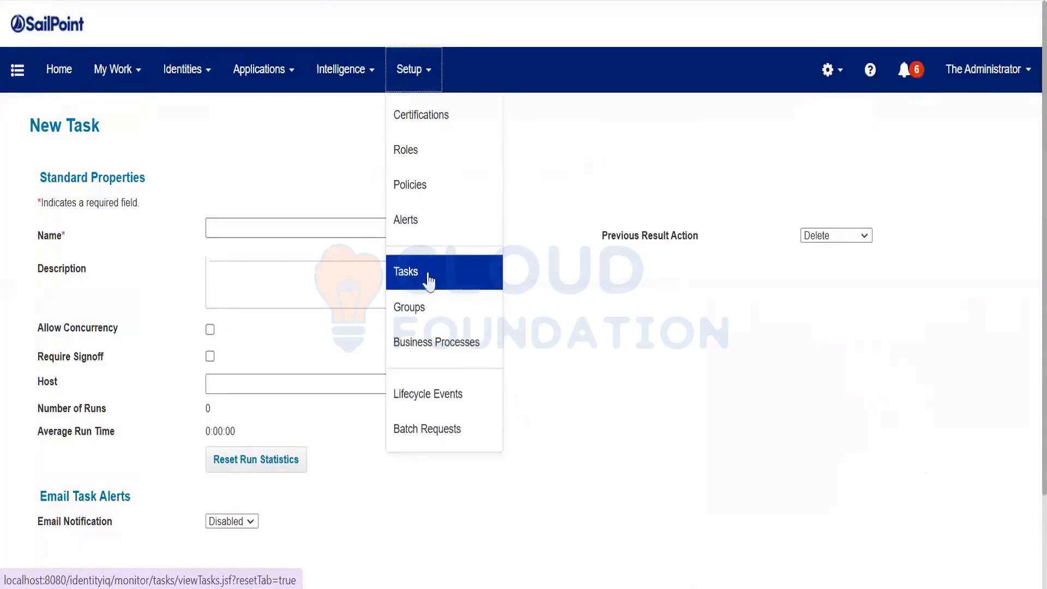
pyautogui.click(10, 82)
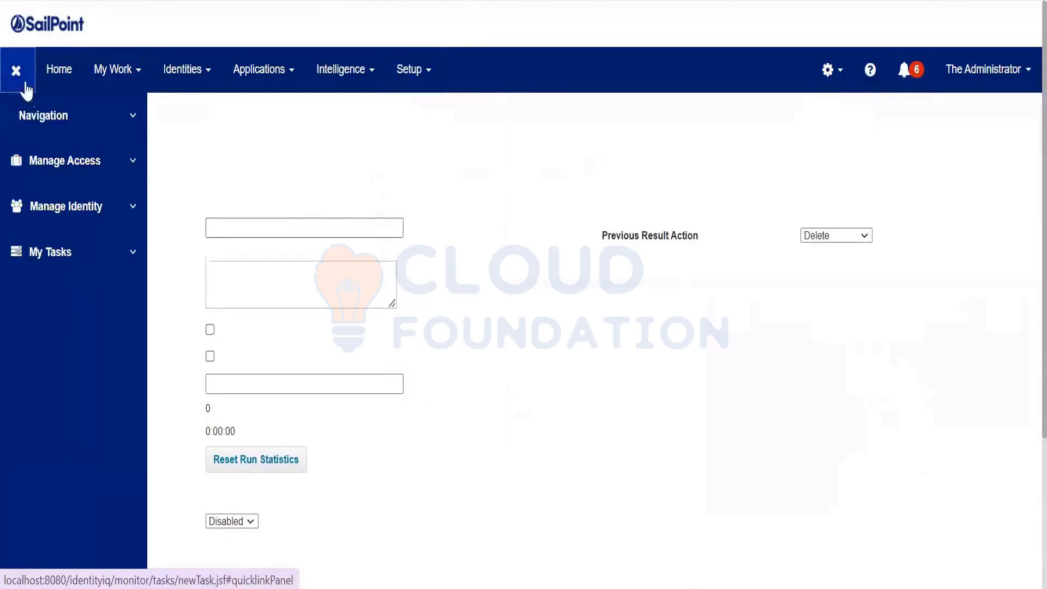
pyautogui.click(45, 131)
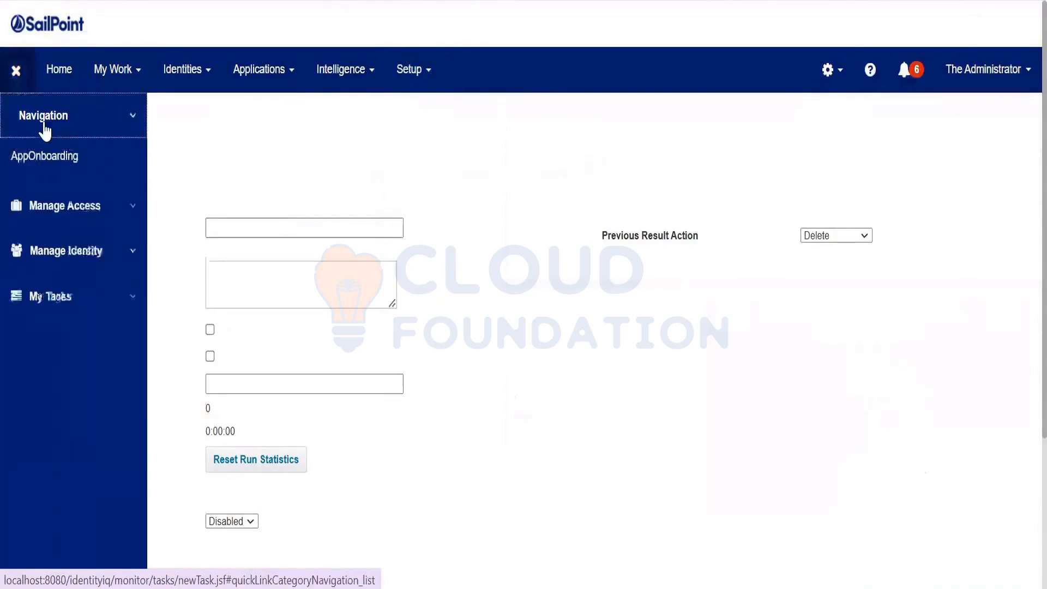
pyautogui.click(44, 131)
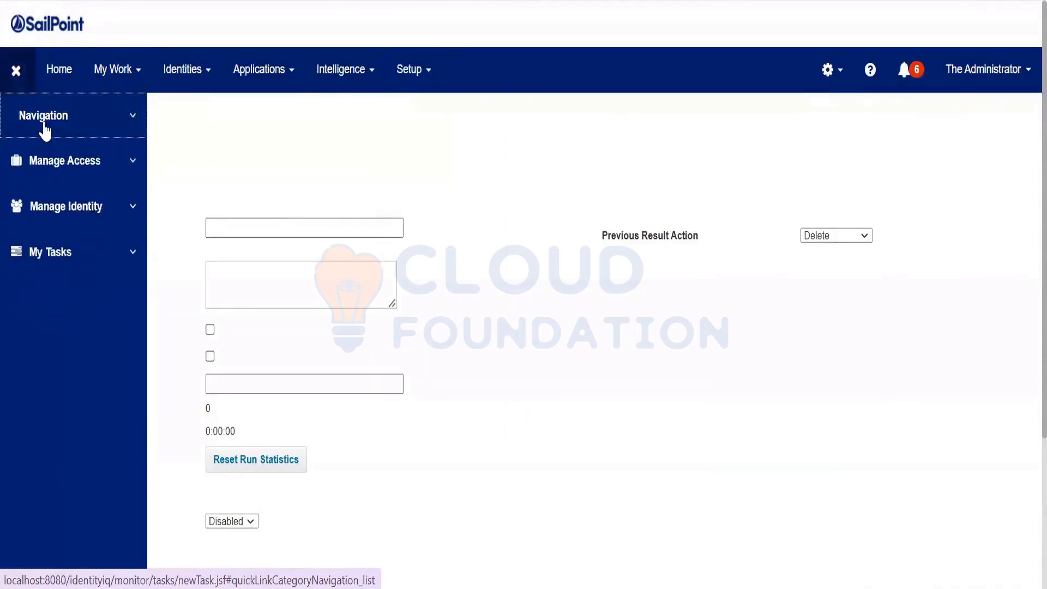
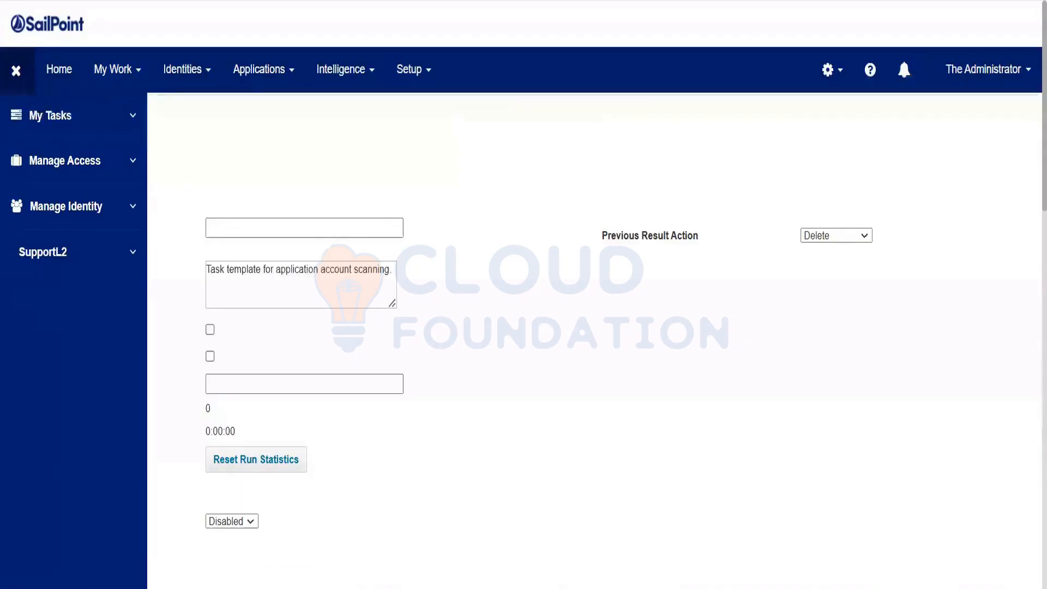
# Collapse the navigation side panel on the New Task page
pyautogui.click(18, 71)
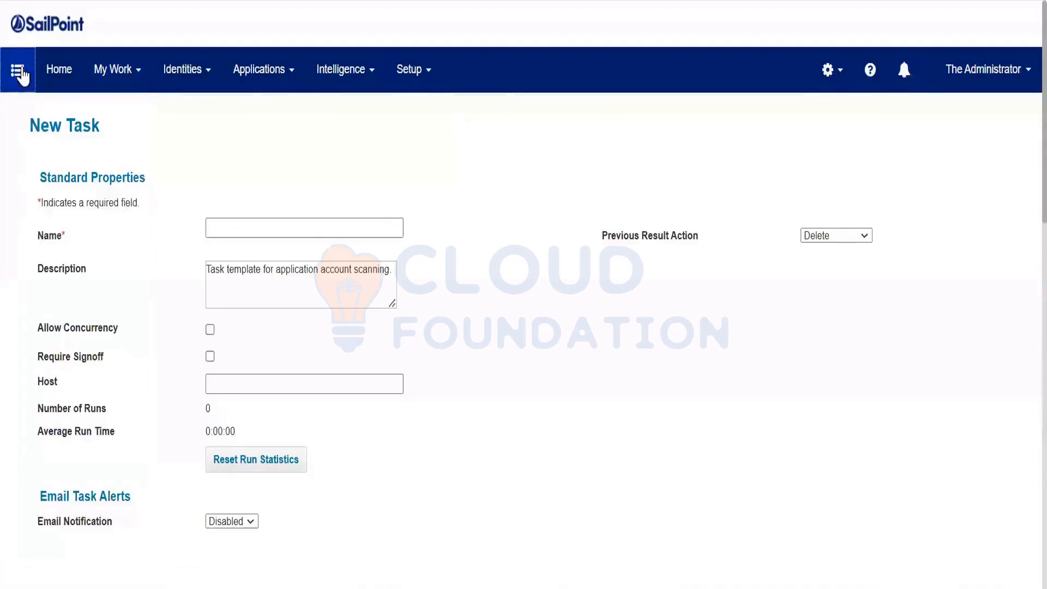
# Load the debug Object Browser and list QuickLink objects matching 'req'
pyautogui.write('debug')
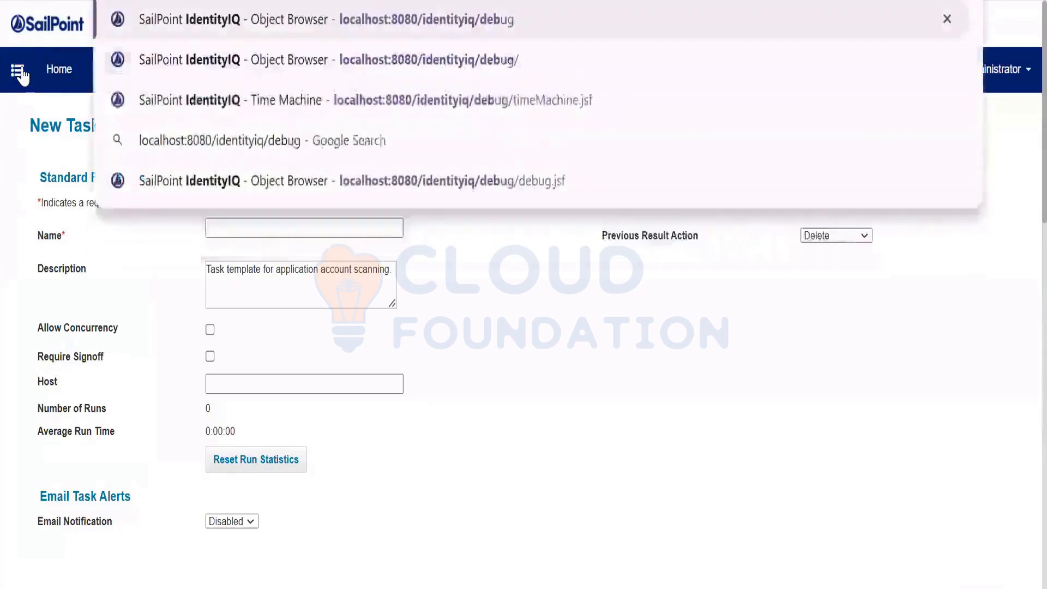
pyautogui.press('Return')
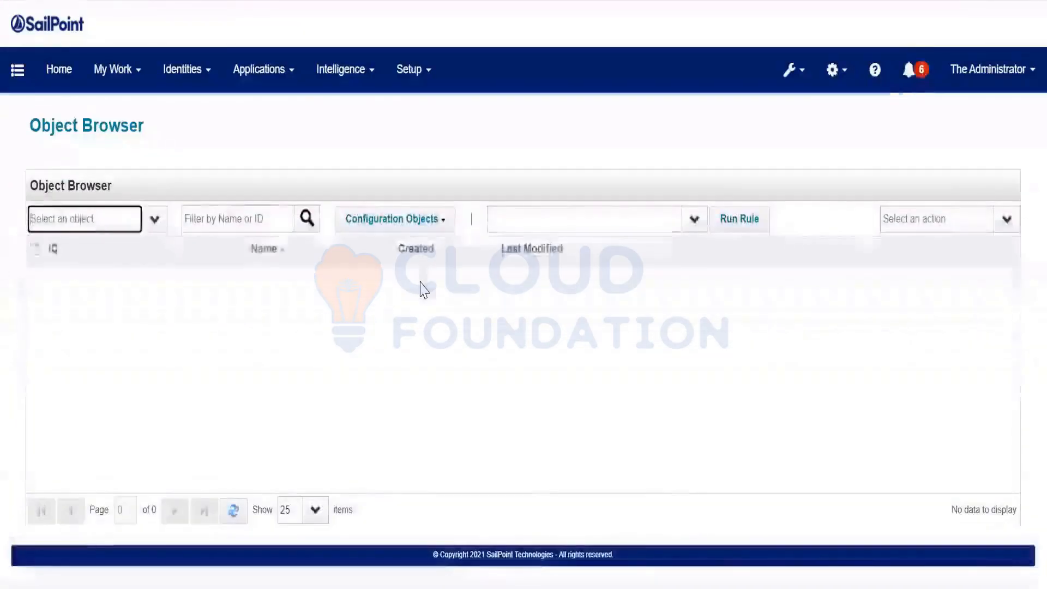
pyautogui.write('Qu')
pyautogui.press('Tab')
pyautogui.write('re')
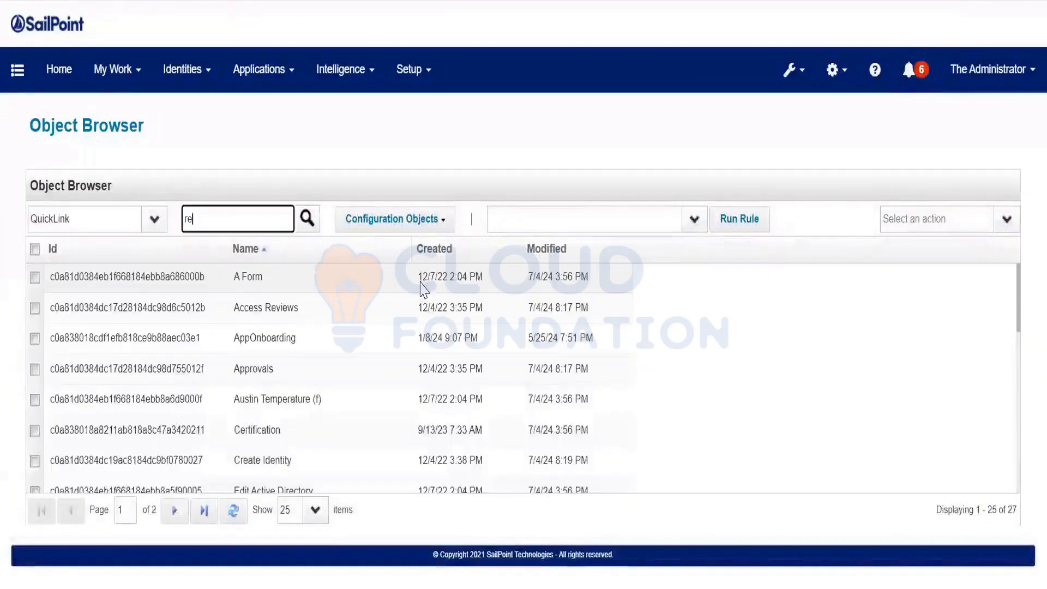
pyautogui.write('q')
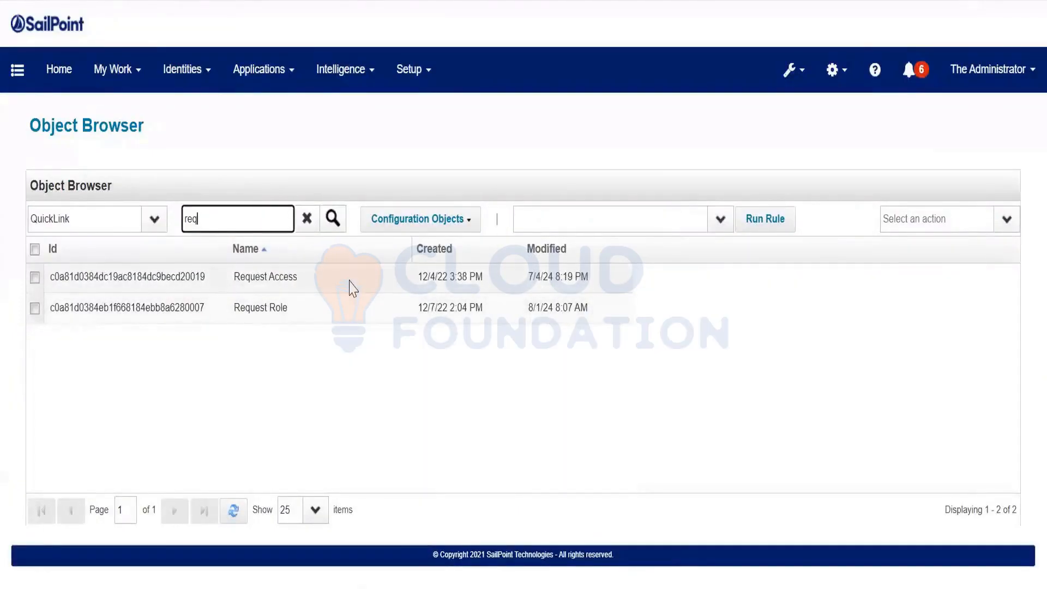
# Open the Request Role XML and review its ProvisioningPlan import and plan-building code on lines 28–42
pyautogui.click(297, 307)
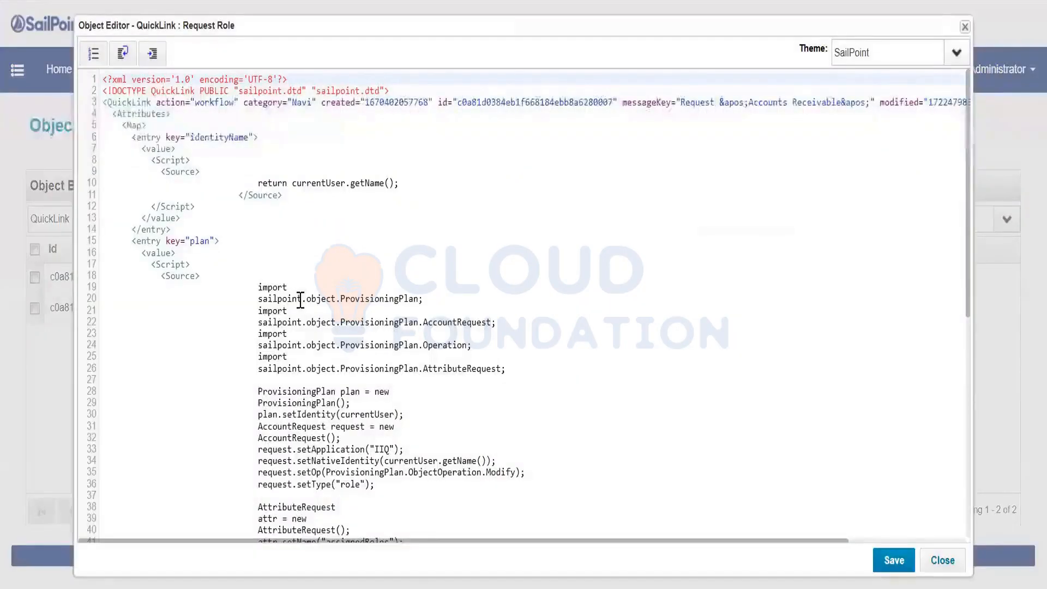
pyautogui.scroll(-5, 301, 299)
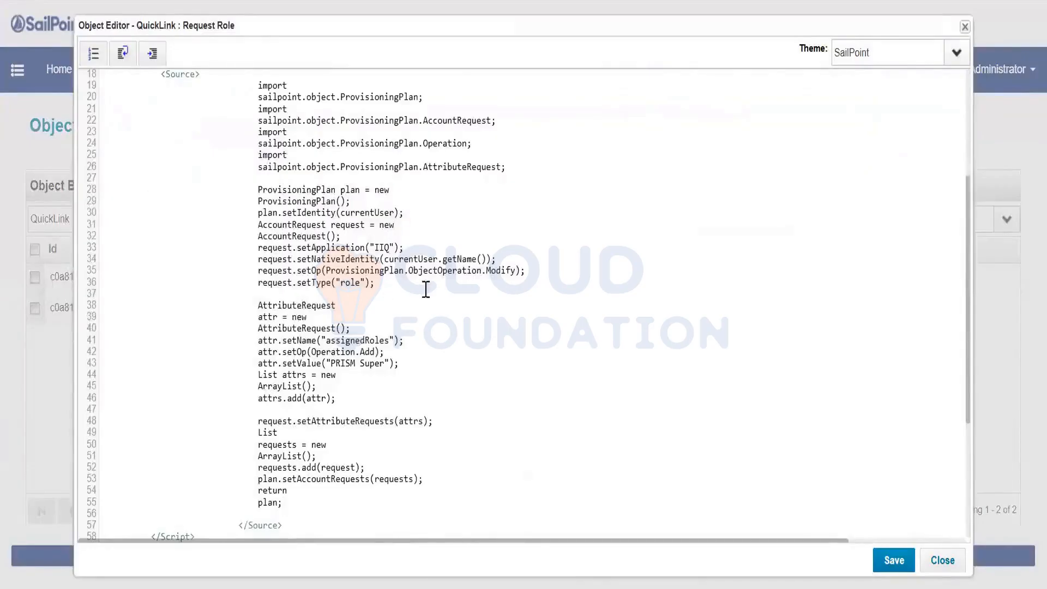
pyautogui.scroll(5, 430, 291)
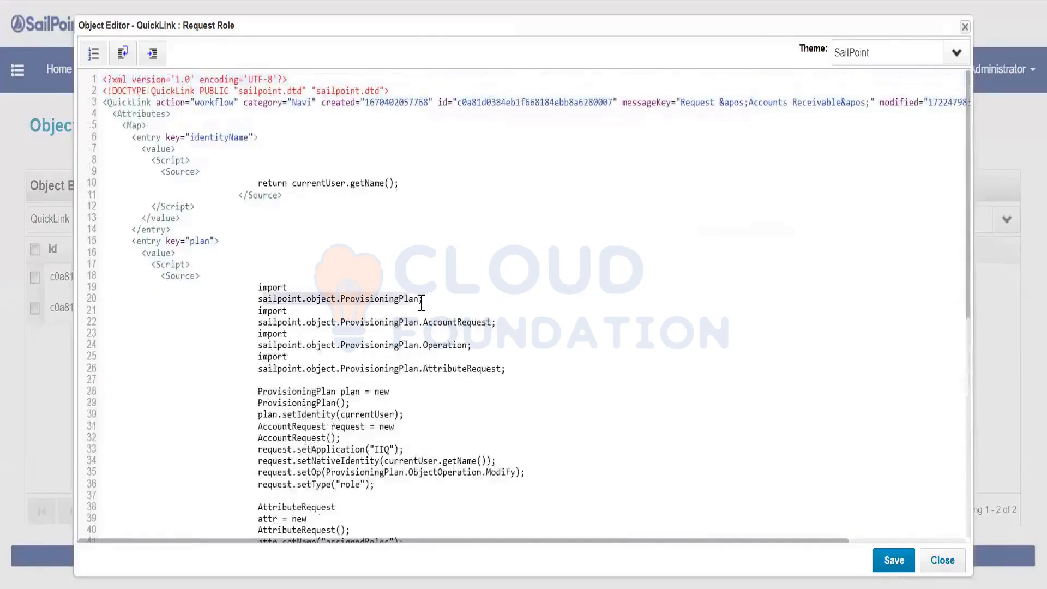
pyautogui.click(422, 300)
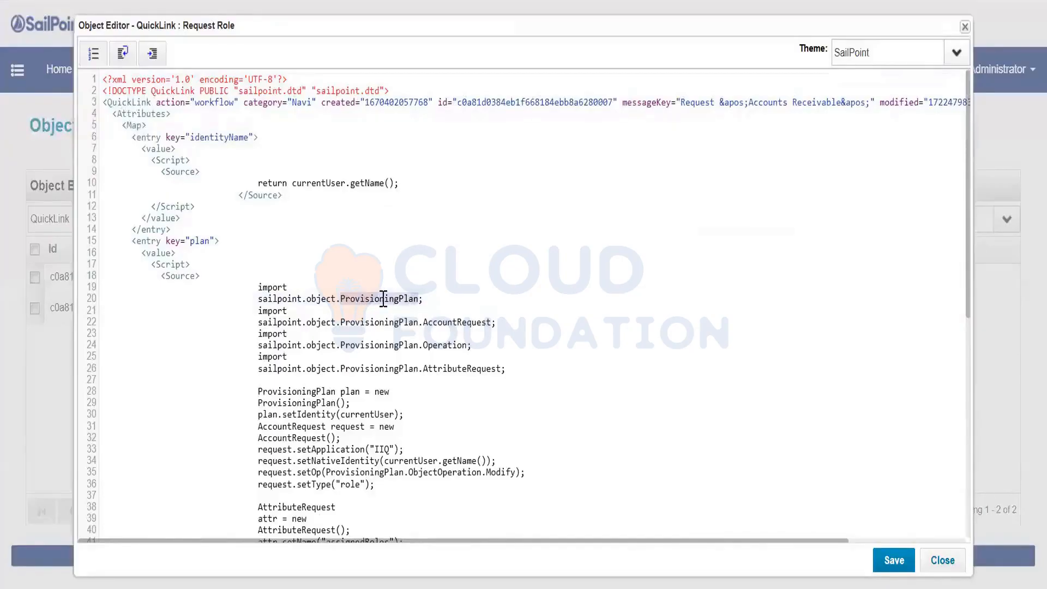
pyautogui.scroll(-3, 408, 306)
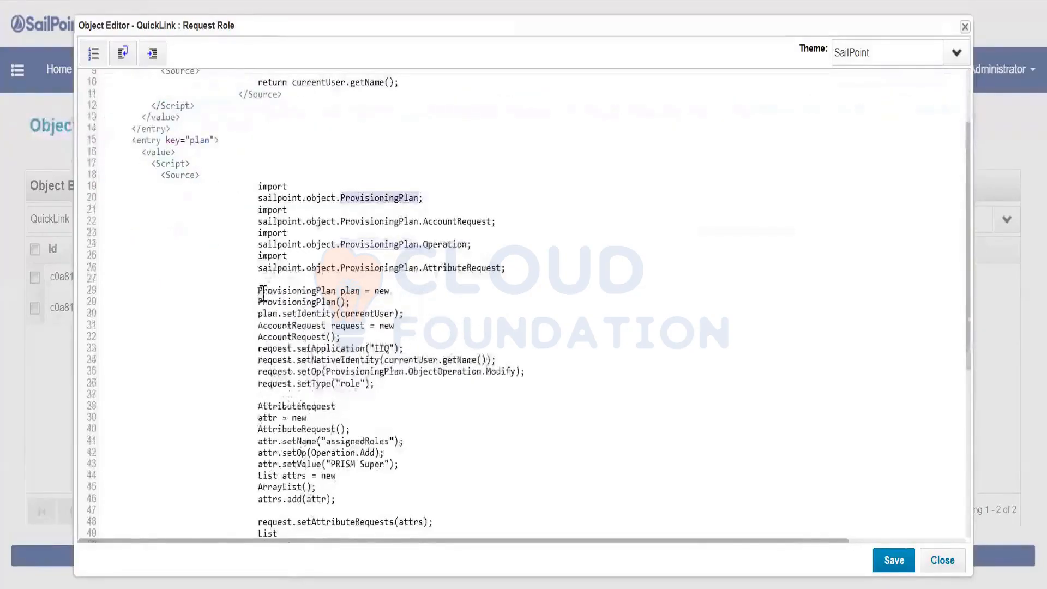
pyautogui.moveTo(259, 290); pyautogui.dragTo(363, 468)
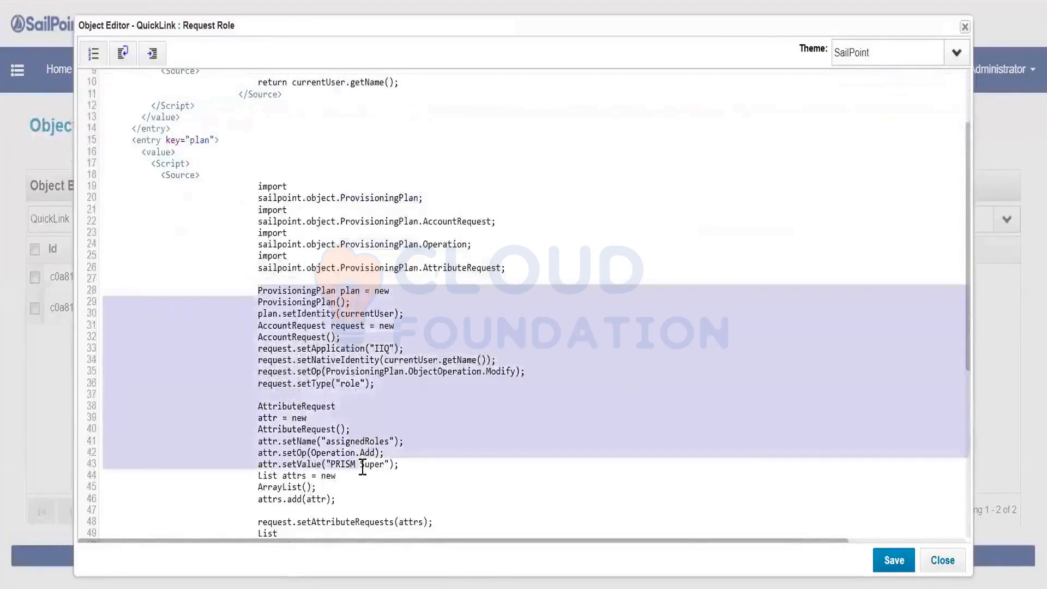
pyautogui.scroll(3, 314, 218)
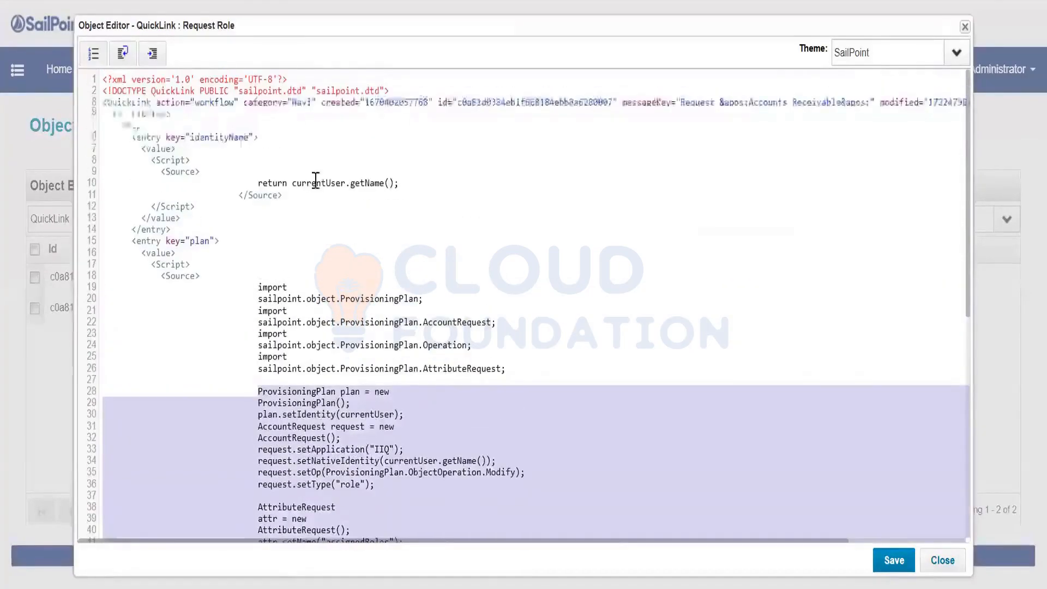
# Review the identityName script's currentUser.getName() source, then close the Request Role editor
pyautogui.click(174, 172)
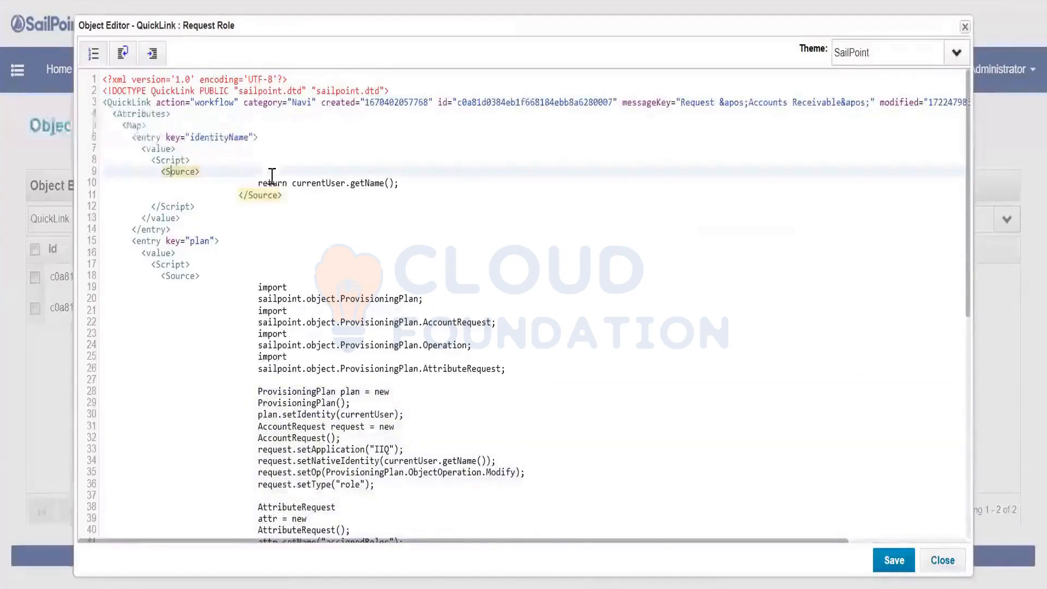
pyautogui.moveTo(292, 183); pyautogui.dragTo(391, 183)
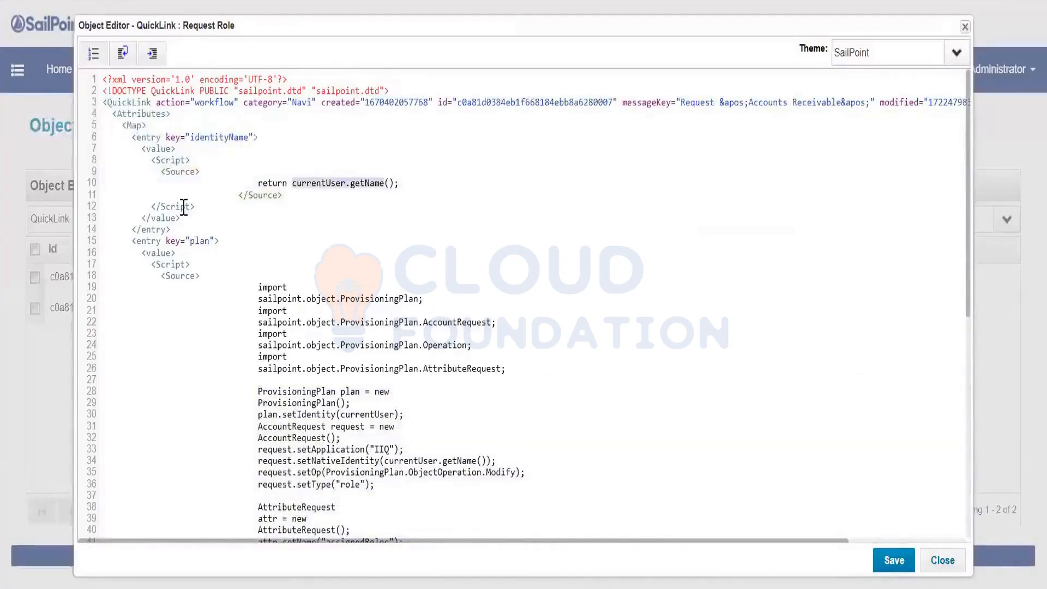
pyautogui.scroll(-5, 355, 298)
pyautogui.moveTo(255, 97); pyautogui.dragTo(445, 436)
pyautogui.click(456, 431)
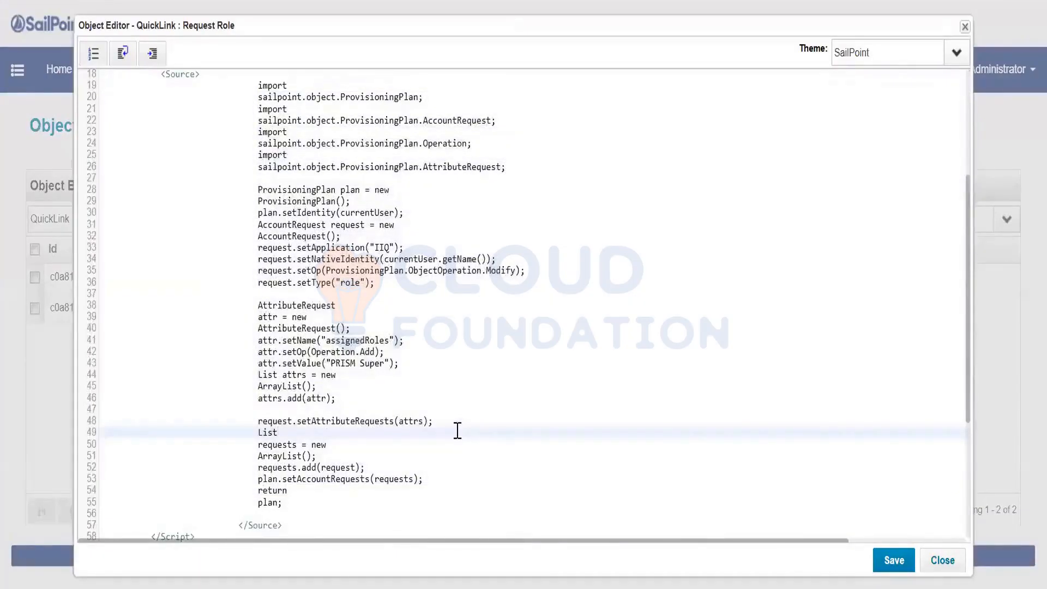
pyautogui.scroll(-3, 457, 431)
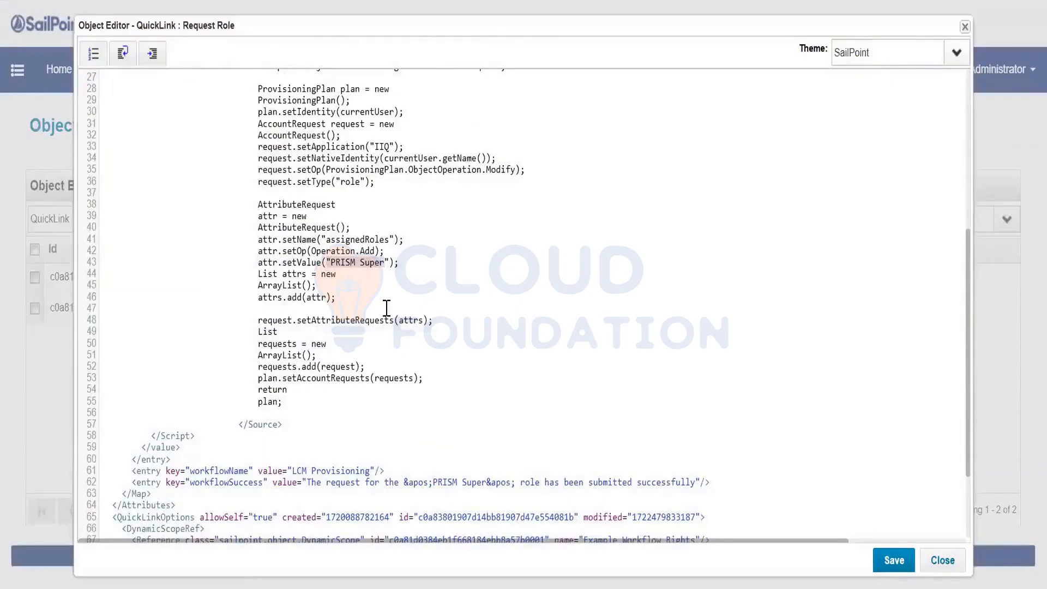
pyautogui.click(942, 561)
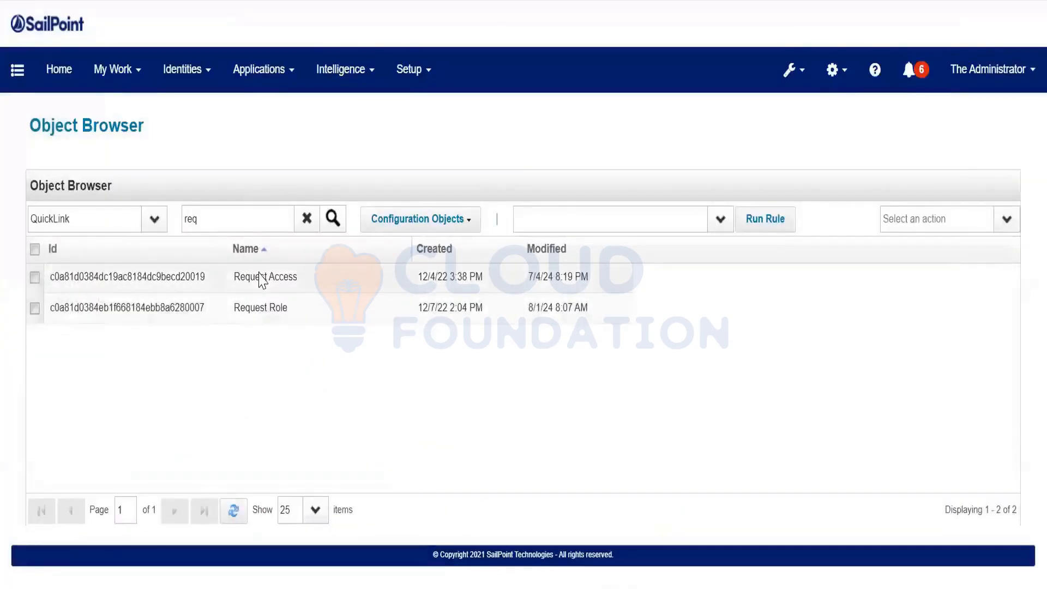
# Glance at the Request Access QuickLink XML, then reopen Request Role
pyautogui.click(258, 275)
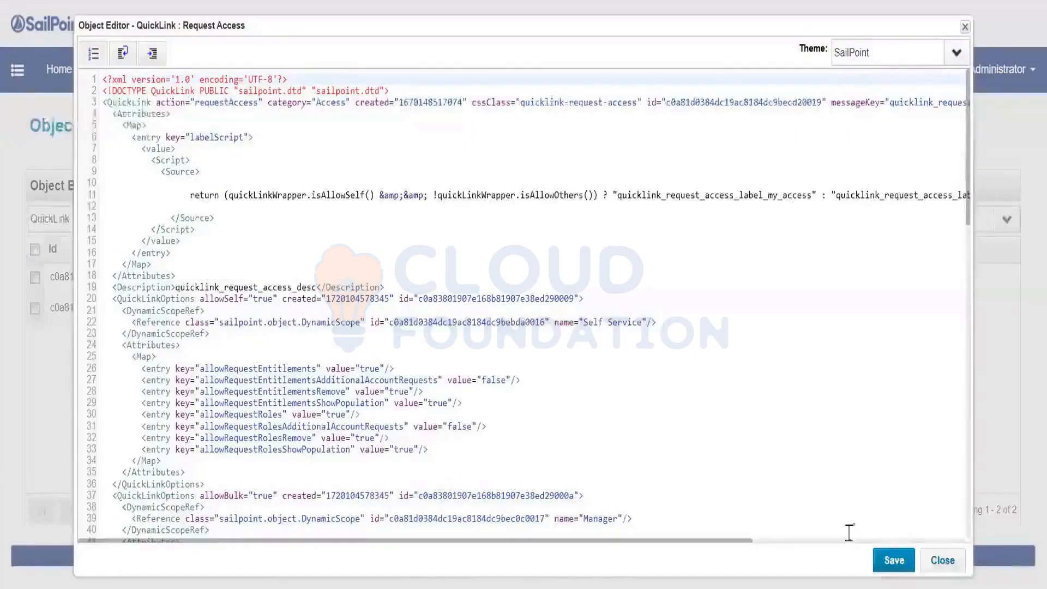
pyautogui.click(942, 560)
pyautogui.click(288, 309)
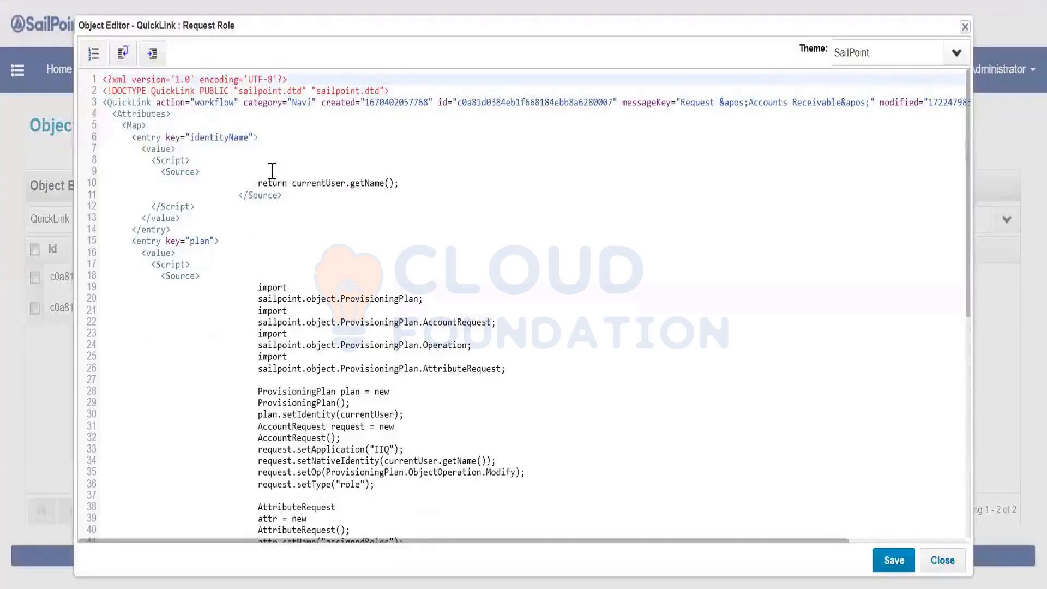
# Change Request Role's category from Navi to Navigation, save it, and log out
pyautogui.click(312, 103)
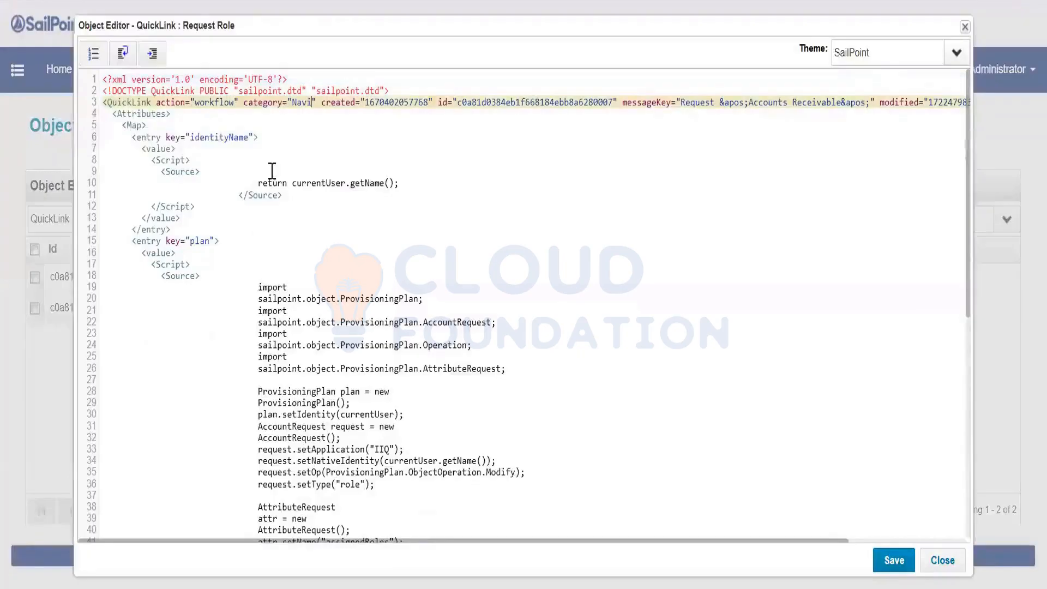
pyautogui.write('gation')
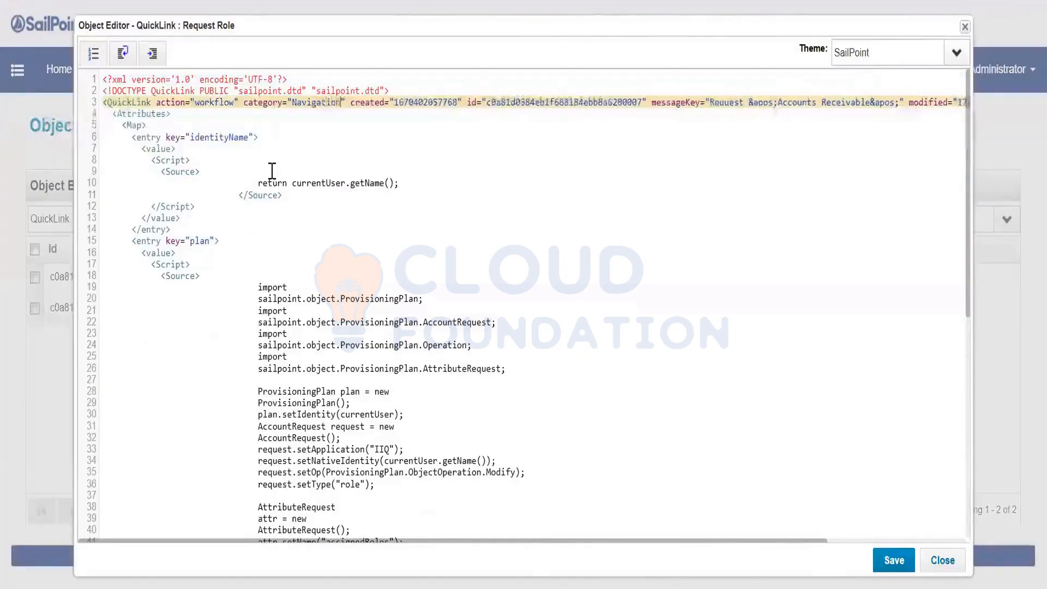
pyautogui.click(895, 560)
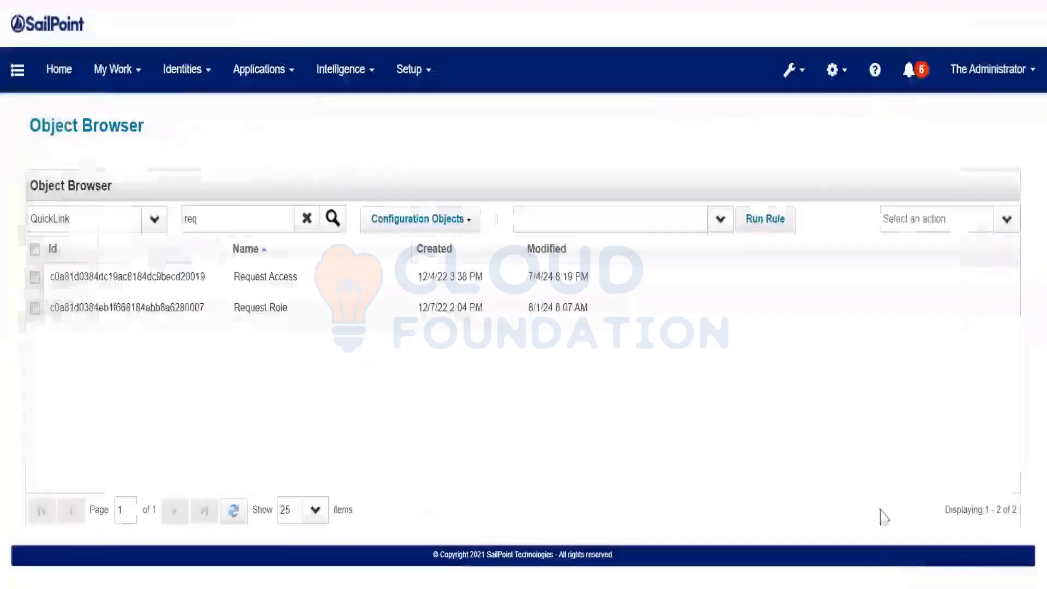
pyautogui.click(988, 69)
pyautogui.click(977, 170)
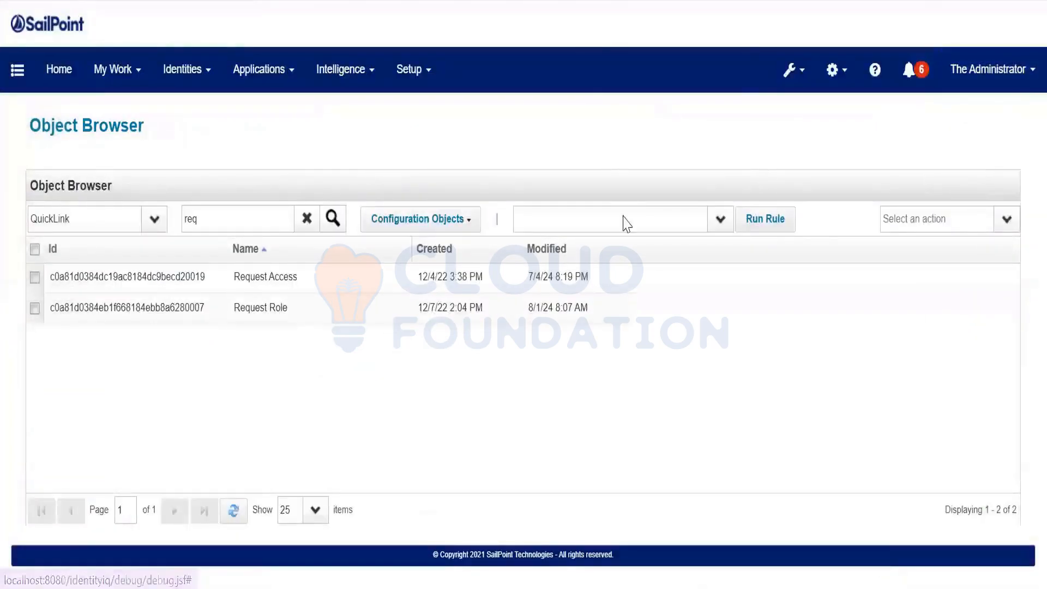
# Sign back in with the administrator credentials and dismiss the password breach warning
pyautogui.write('spadmin')
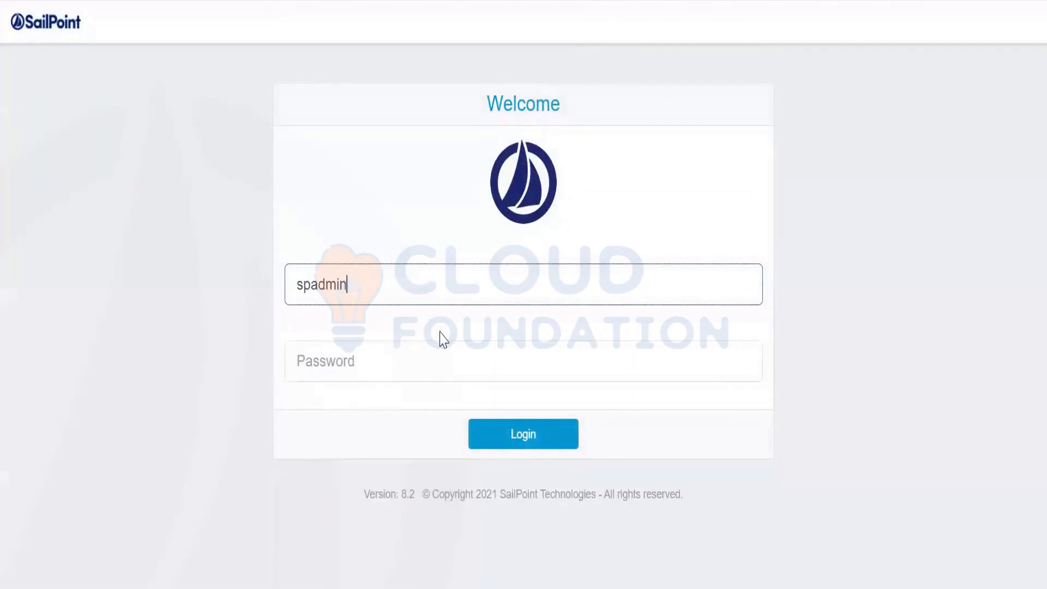
pyautogui.press('Tab')
pyautogui.write('admin')
pyautogui.press('Return')
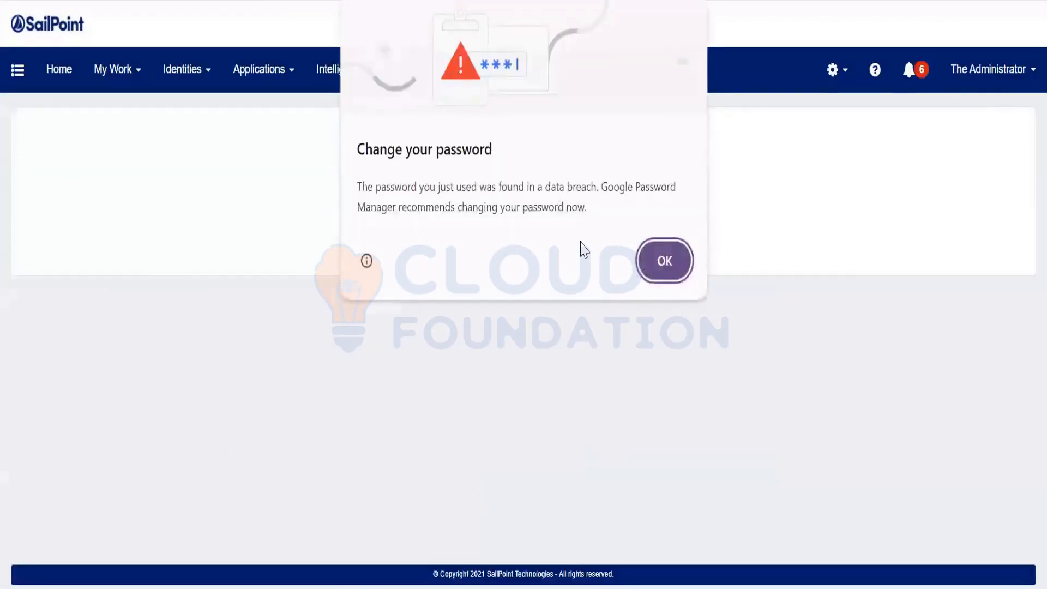
pyautogui.press('Return')
# Enable Disable Approvals in LCM Provisioning's advanced process variables and save the business process
pyautogui.click(413, 69)
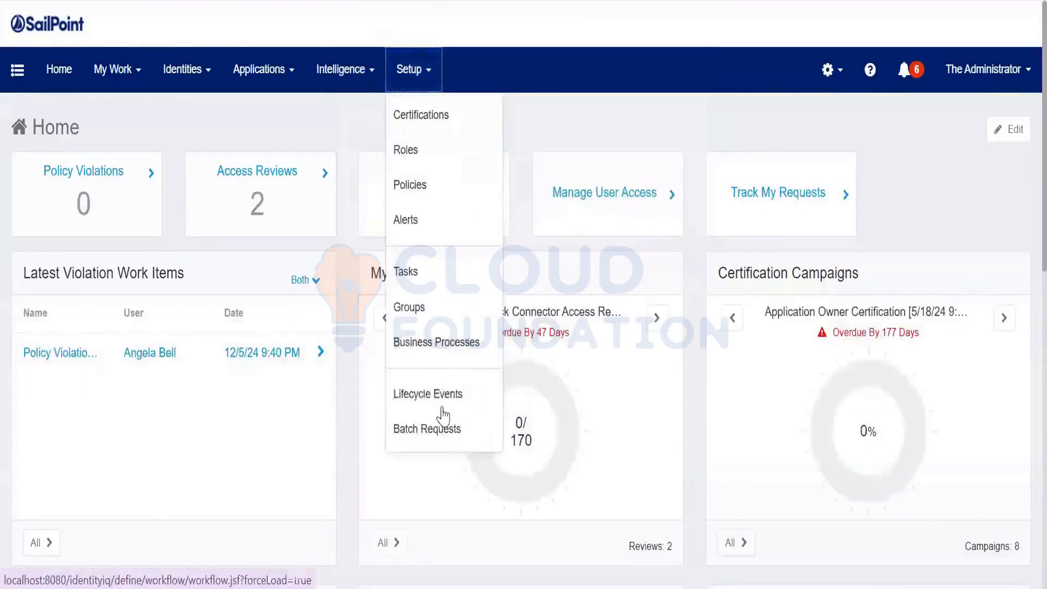
pyautogui.click(445, 394)
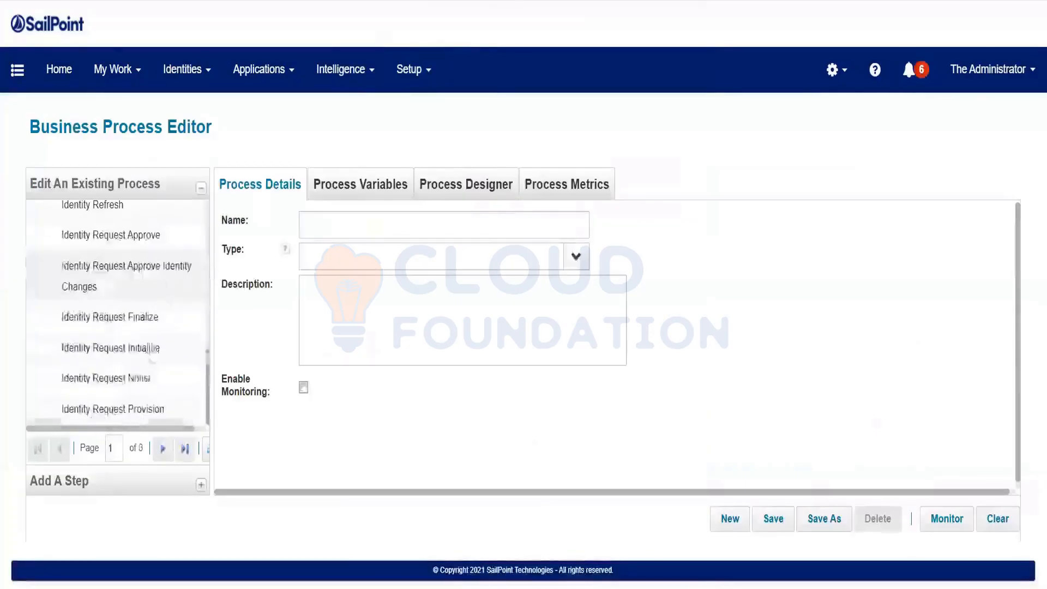
pyautogui.click(163, 449)
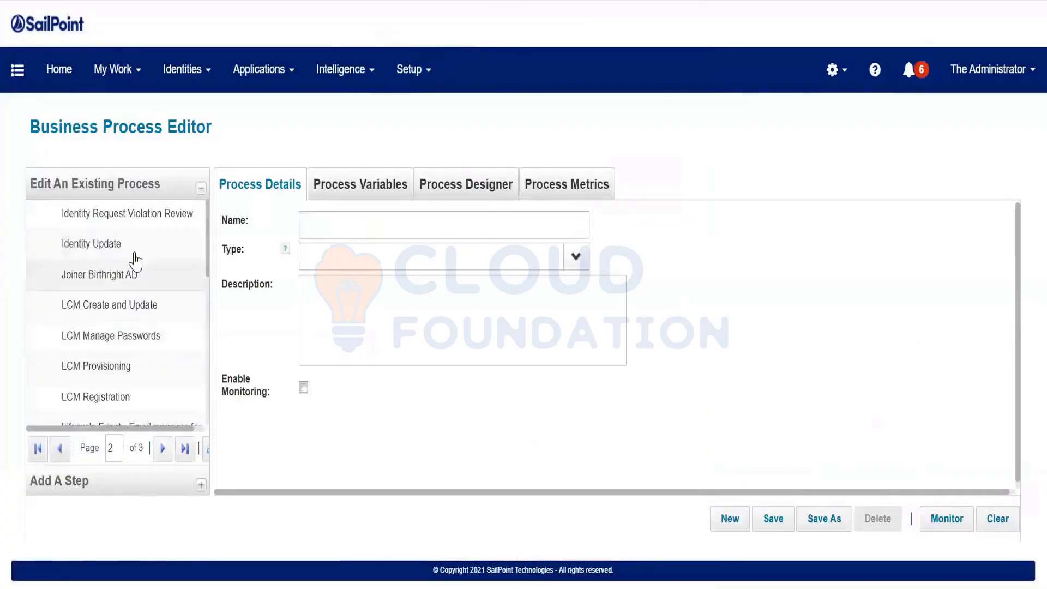
pyautogui.click(133, 376)
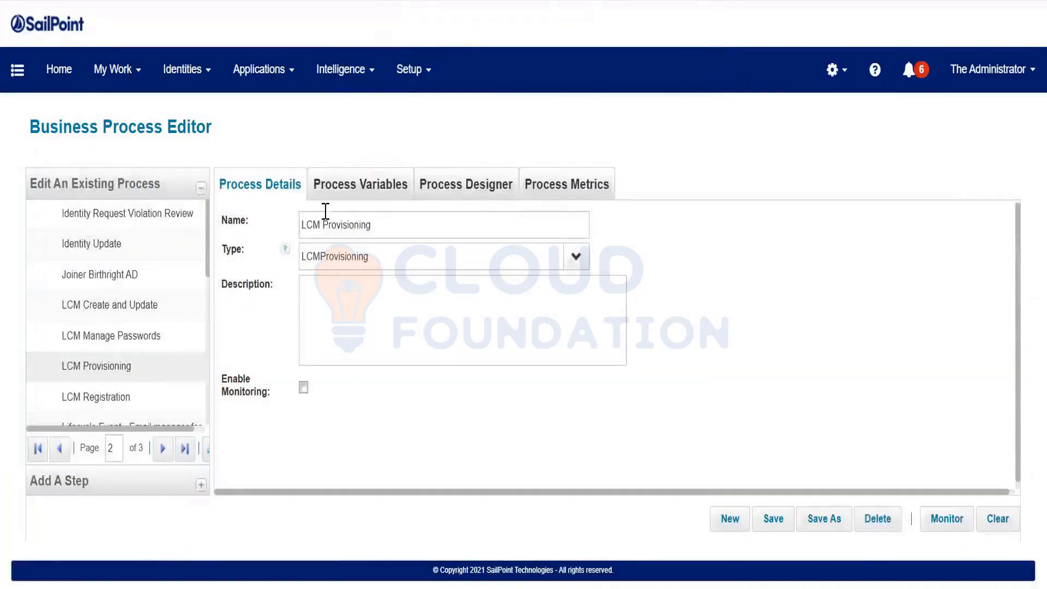
pyautogui.click(336, 197)
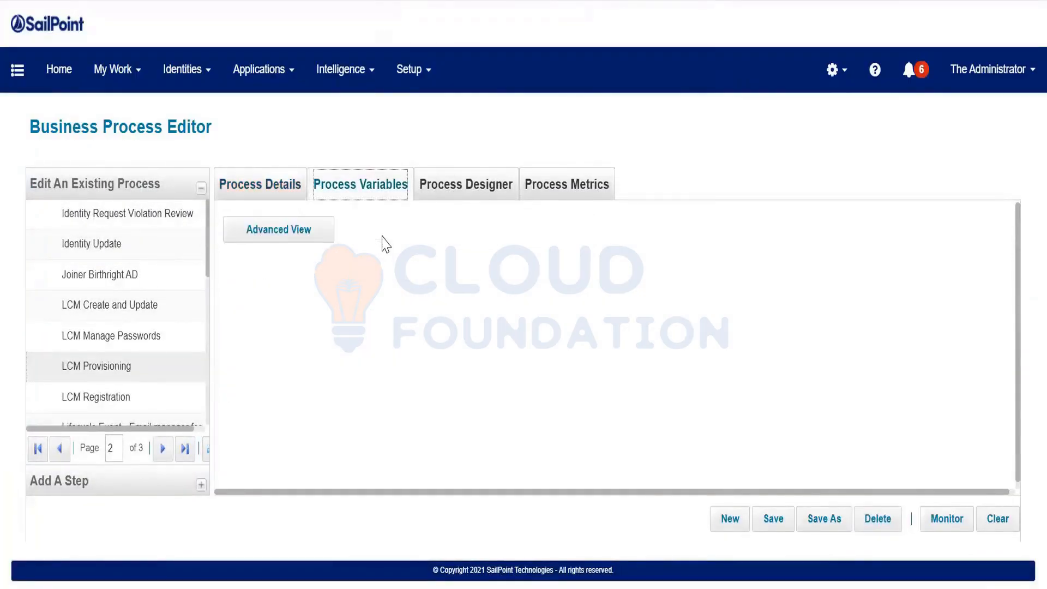
pyautogui.click(421, 326)
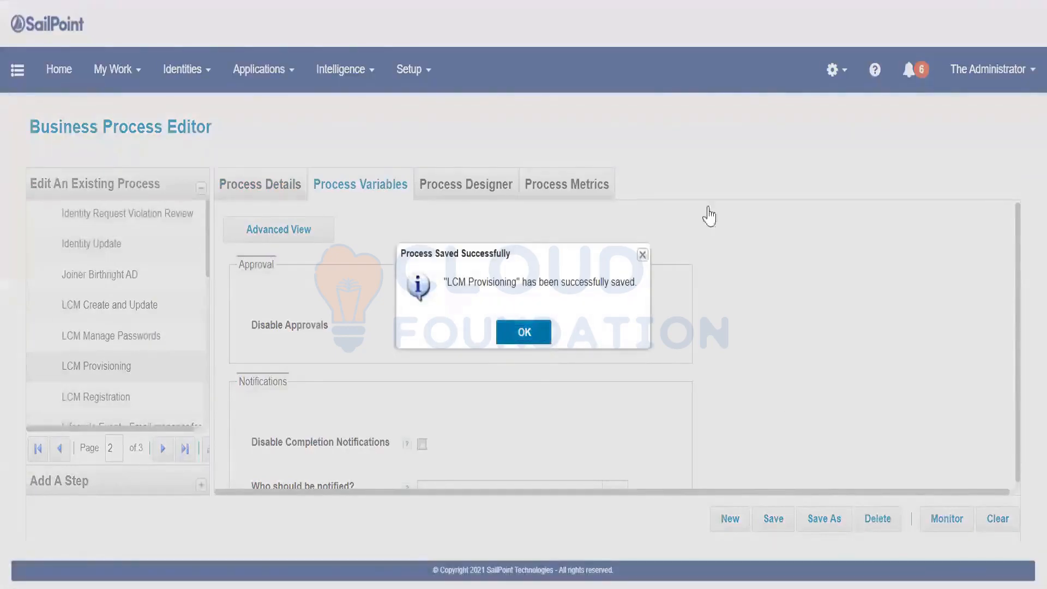
pyautogui.press('Return')
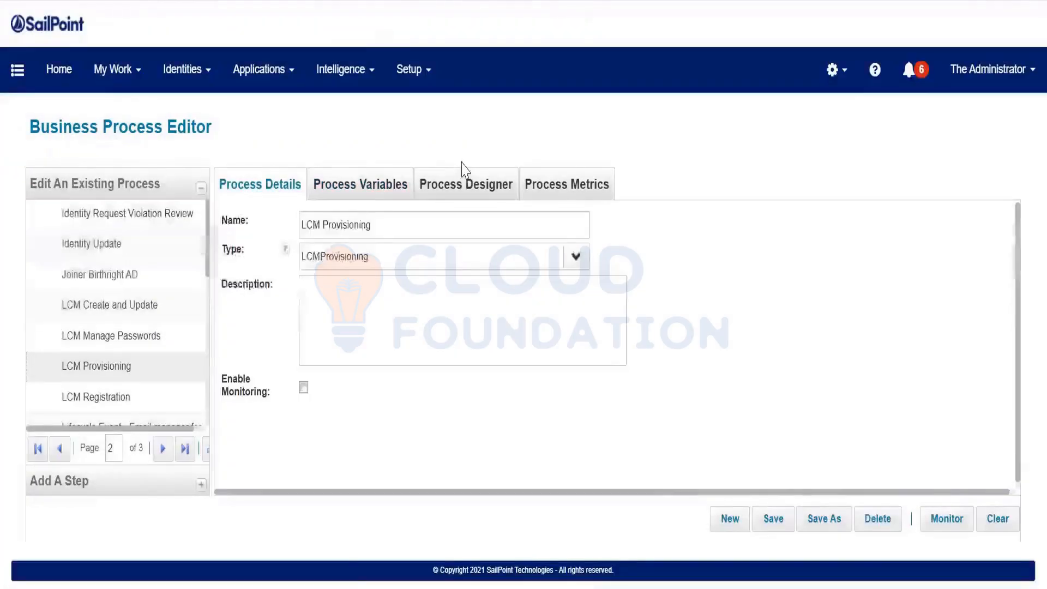
# Request the PRISM Super role through the Accounts Receivable quick link
pyautogui.click(17, 70)
pyautogui.click(54, 121)
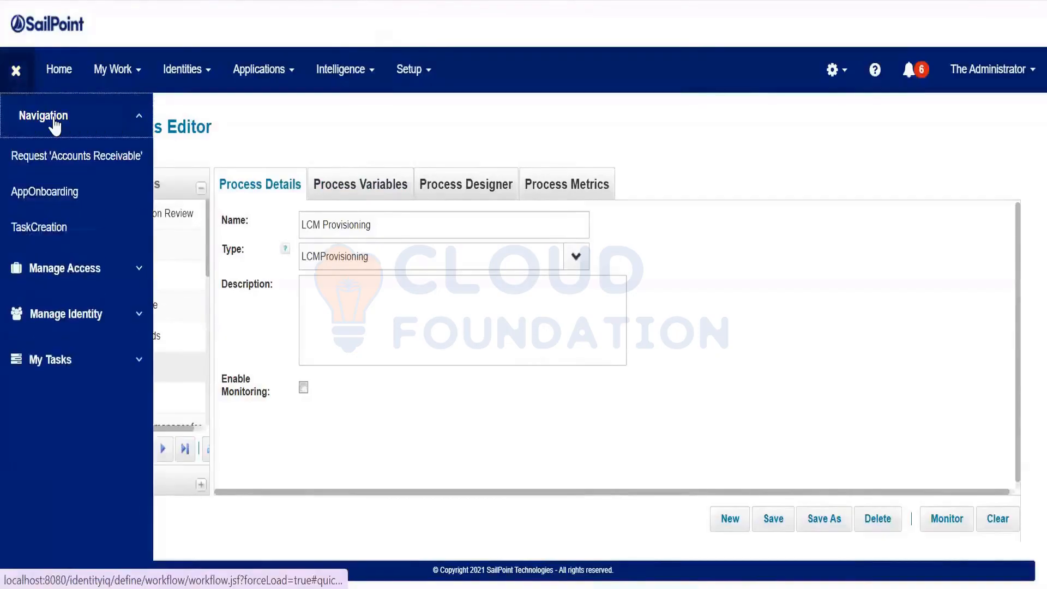
pyautogui.click(98, 164)
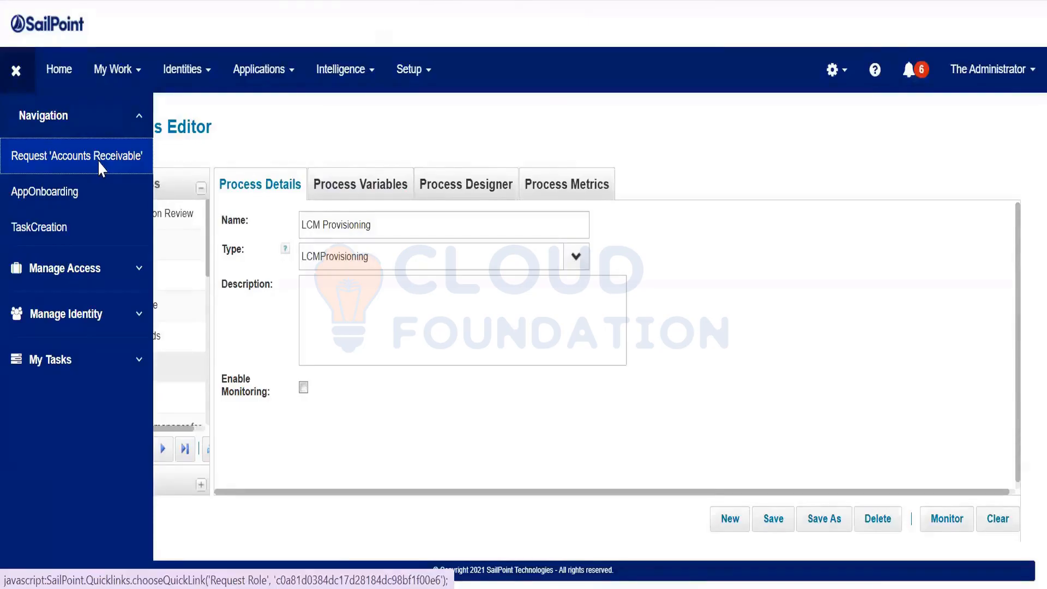
pyautogui.click(99, 162)
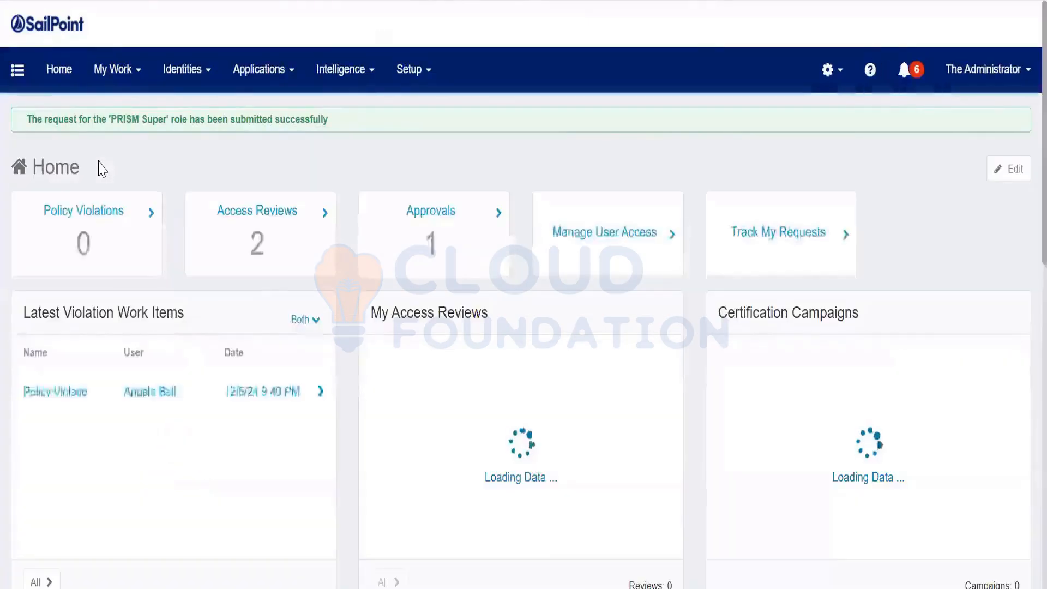
pyautogui.moveTo(117, 119); pyautogui.dragTo(174, 119)
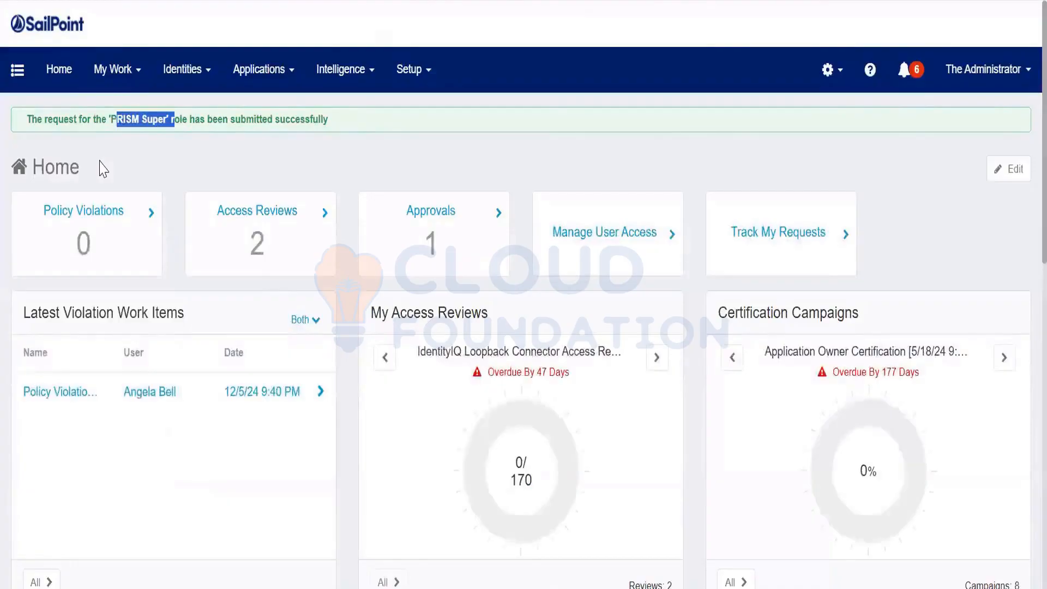
# Confirm the PRISM Super request is pending under Access Requests, then open the Identity Warehouse
pyautogui.click(113, 69)
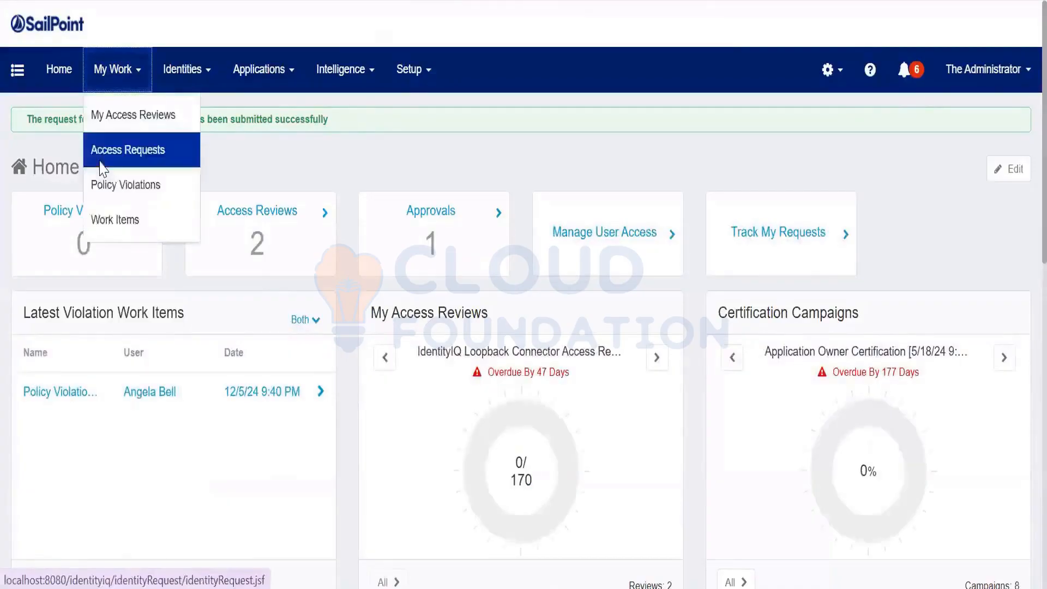
pyautogui.click(99, 163)
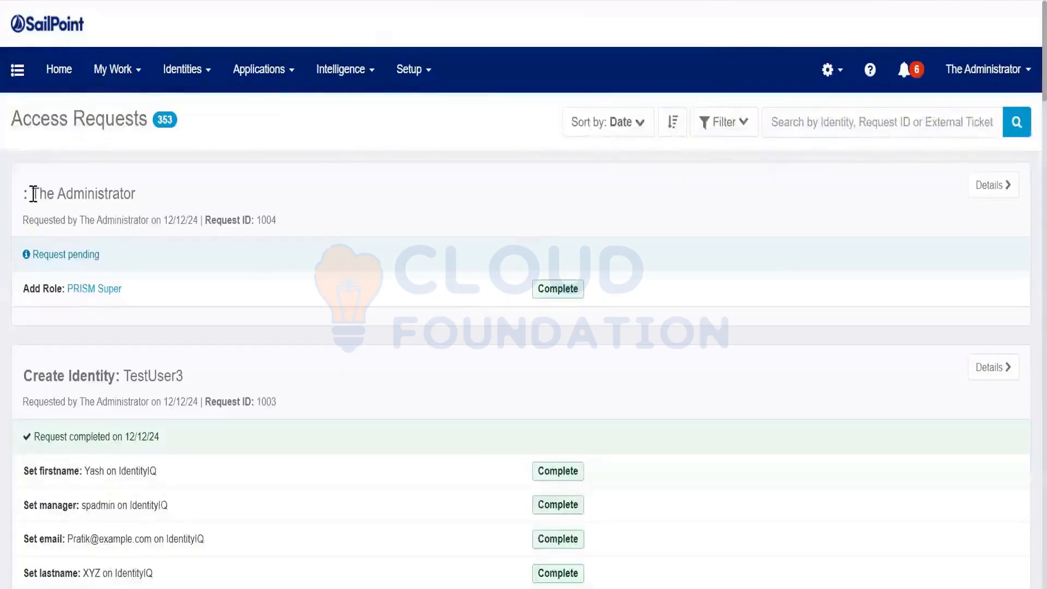
pyautogui.moveTo(33, 194); pyautogui.dragTo(229, 206)
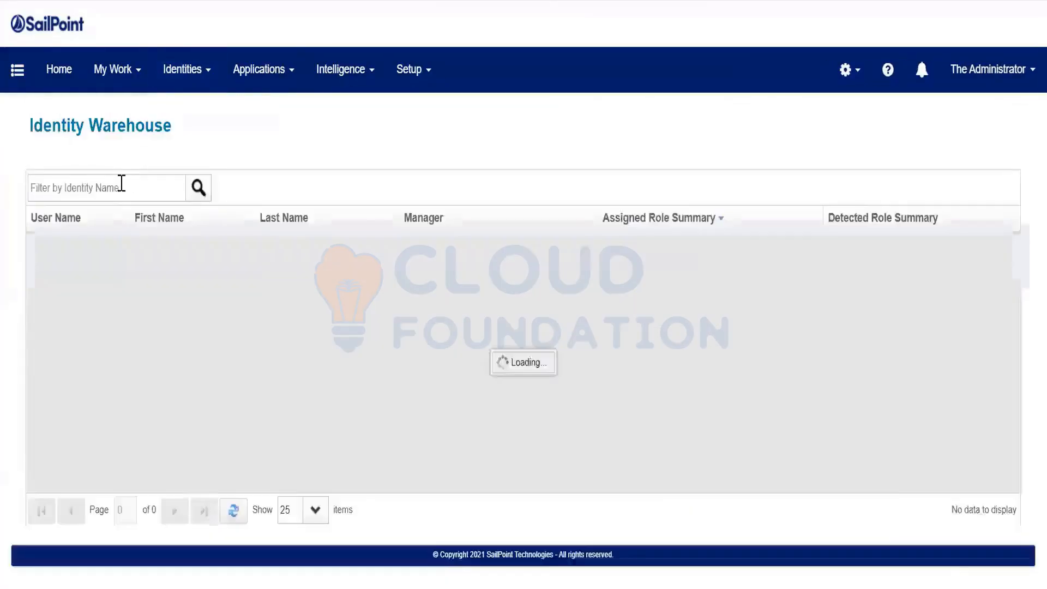
pyautogui.click(120, 185)
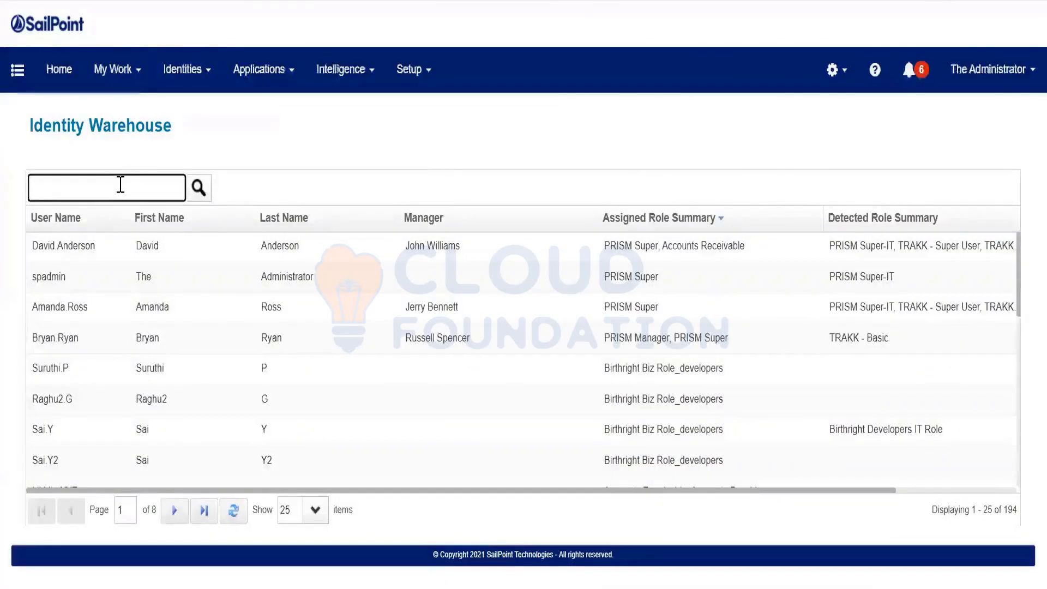
# Filter identities to spadmin and expand its PRISM application account showing the Super group
pyautogui.write('spadmin')
pyautogui.press('Return')
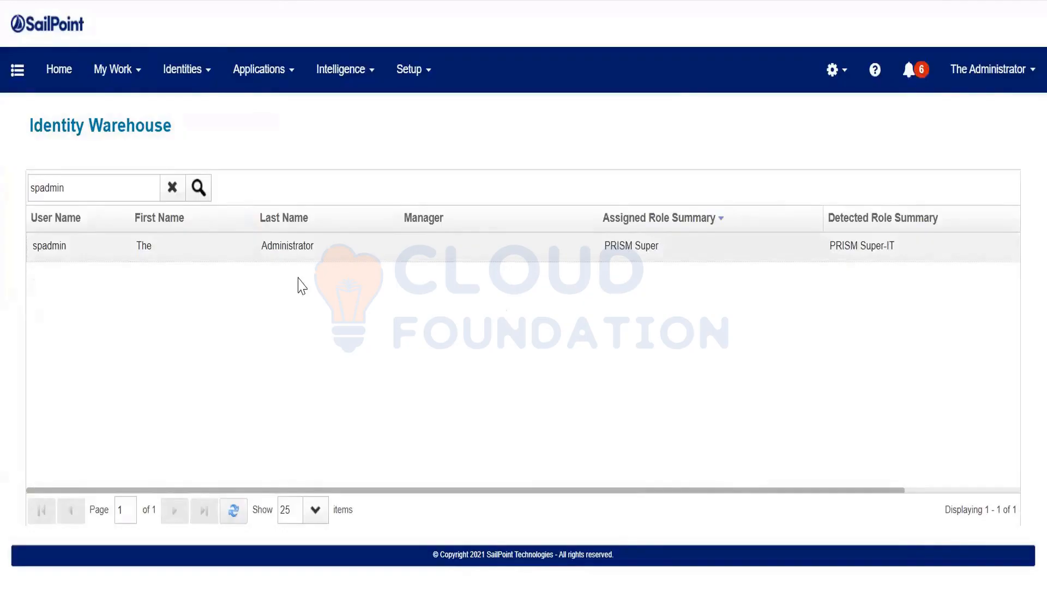
pyautogui.click(135, 189)
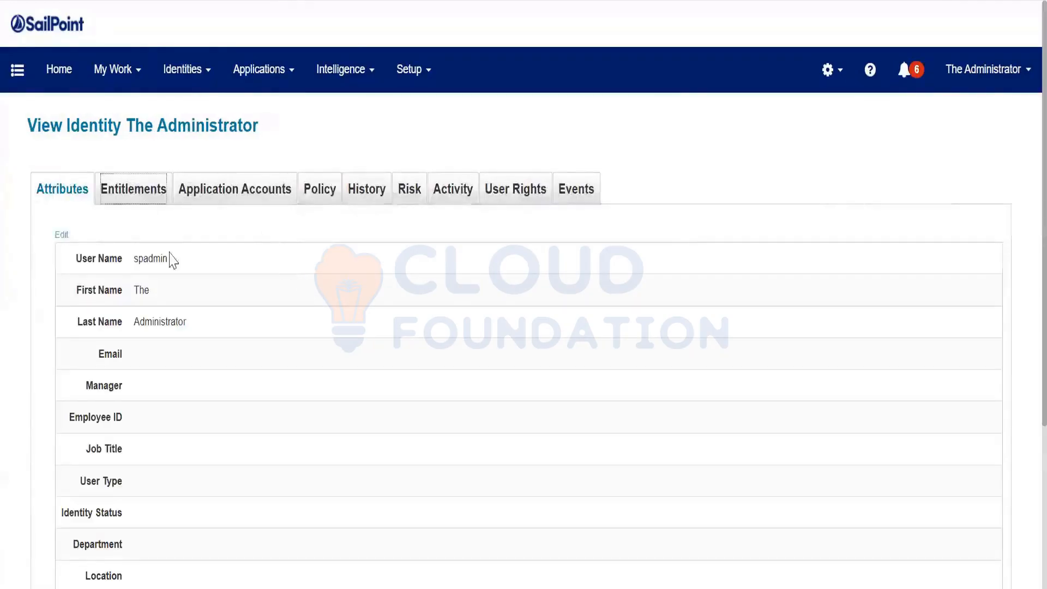
pyautogui.scroll(-2, 154, 325)
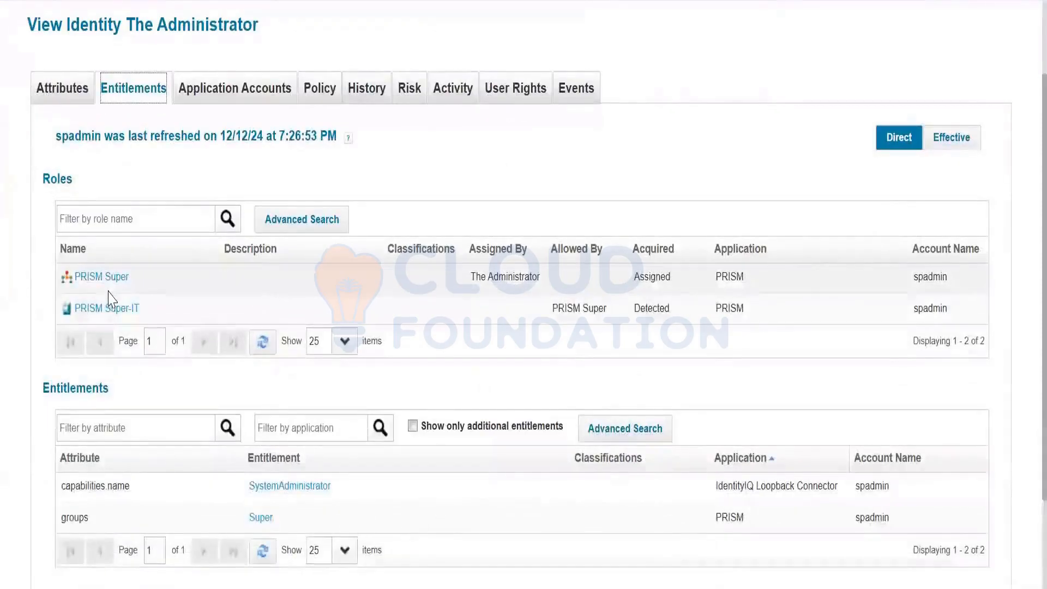
pyautogui.click(221, 90)
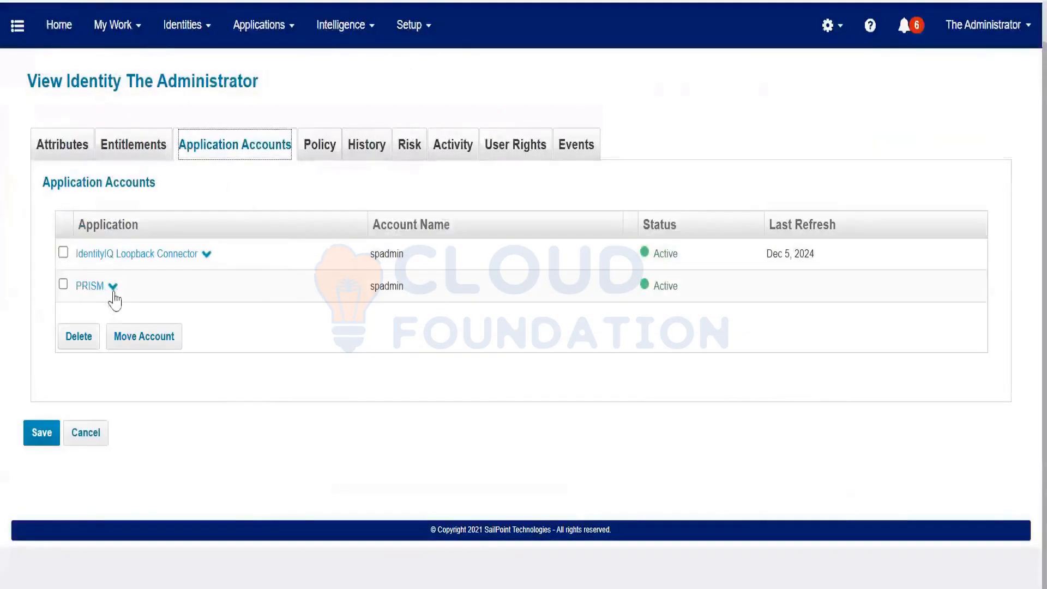
pyautogui.click(113, 286)
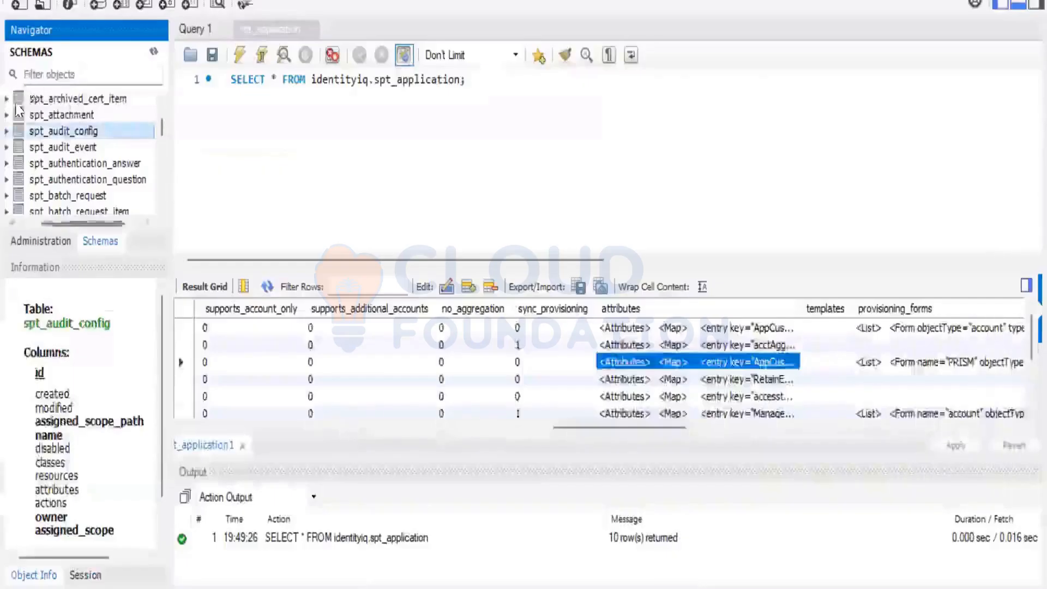
pyautogui.scroll(5, 46, 131)
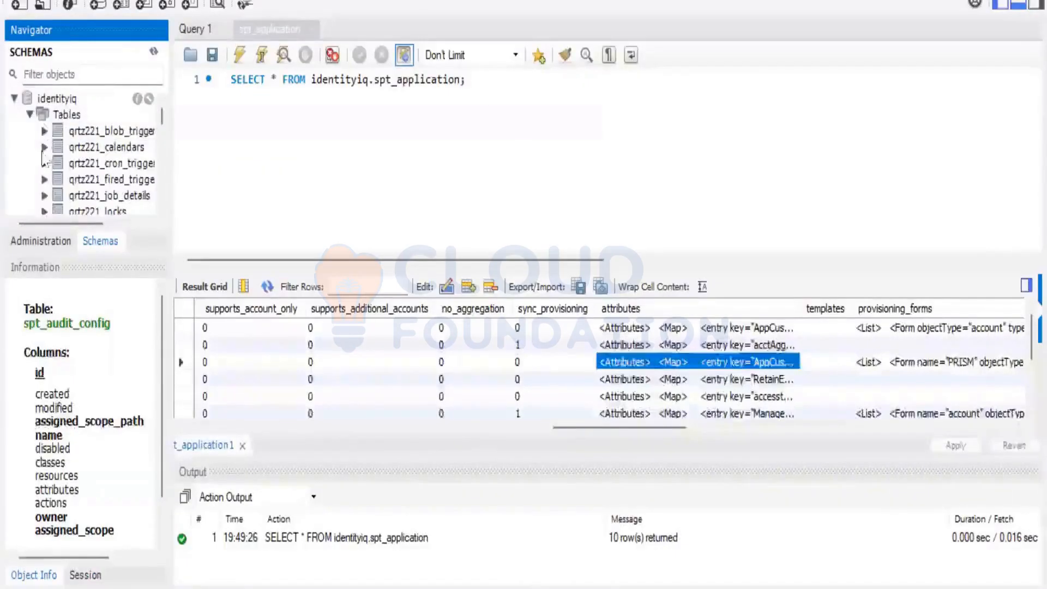
# Select all rows of prism.users in MySQL Workbench and locate spadmin's Super group row
pyautogui.click(15, 99)
pyautogui.click(14, 147)
pyautogui.click(30, 162)
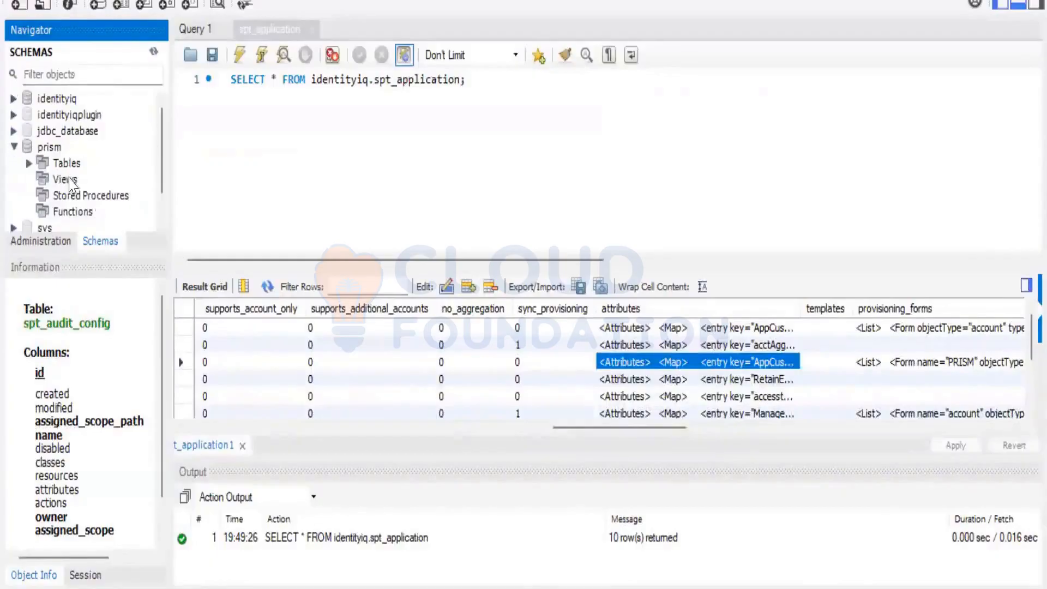
pyautogui.click(69, 178)
pyautogui.rightClick(70, 176)
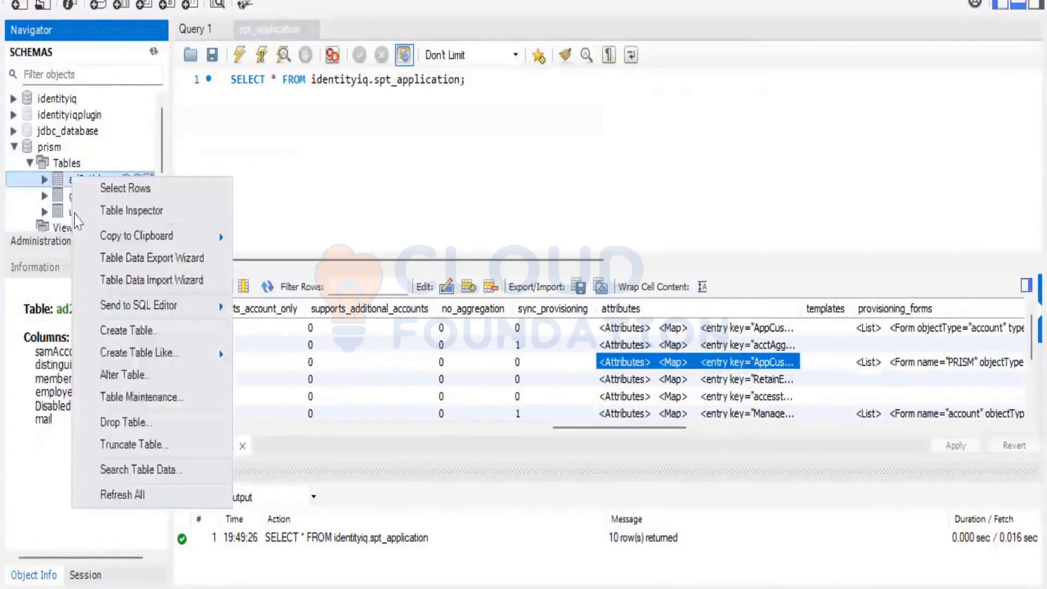
pyautogui.rightClick(62, 207)
pyautogui.click(83, 220)
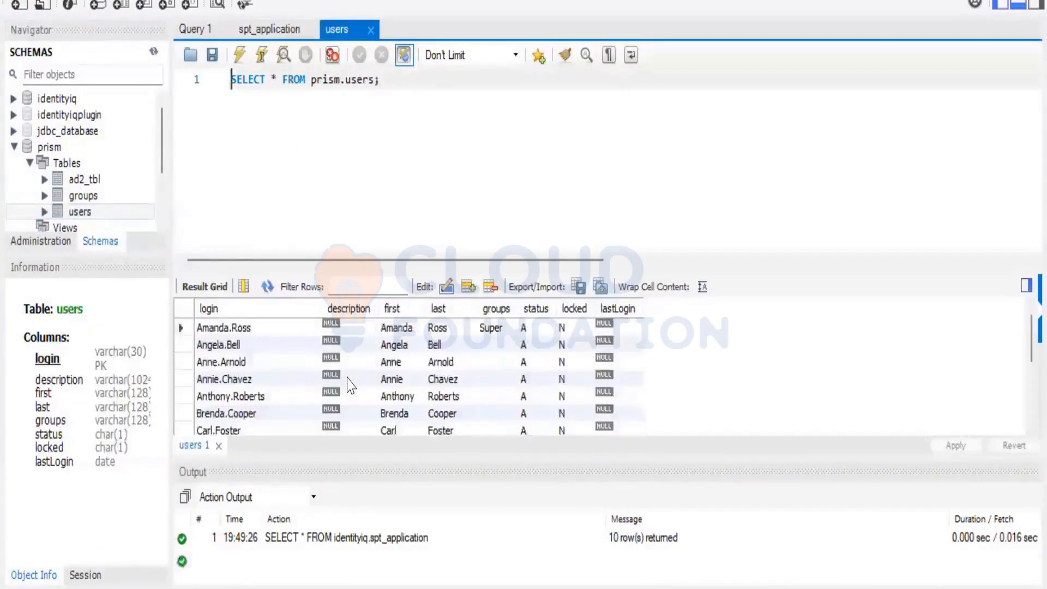
pyautogui.scroll(-3, 349, 385)
pyautogui.click(590, 379)
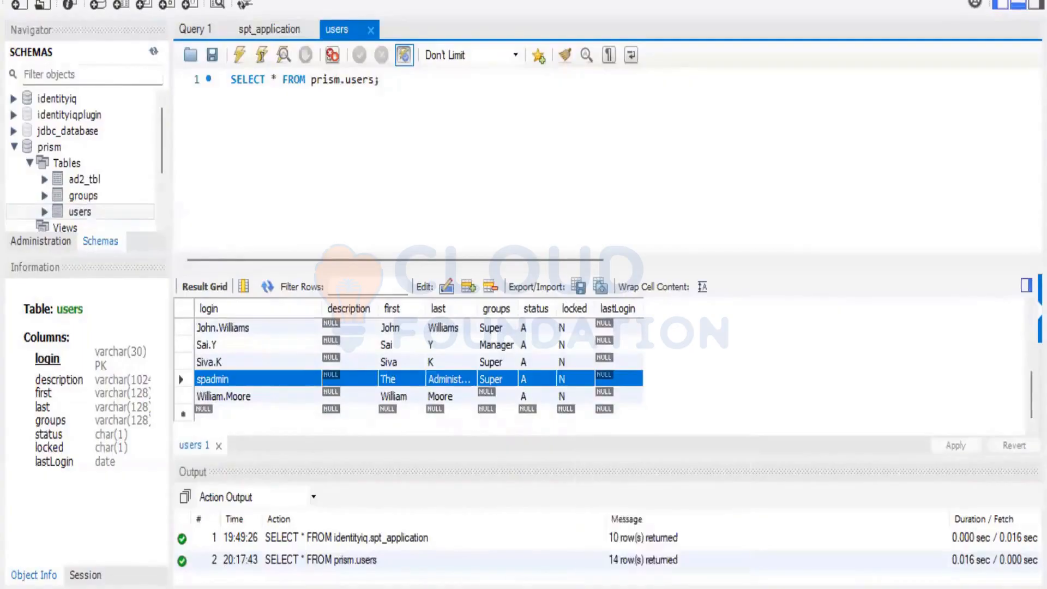
pyautogui.click(663, 588)
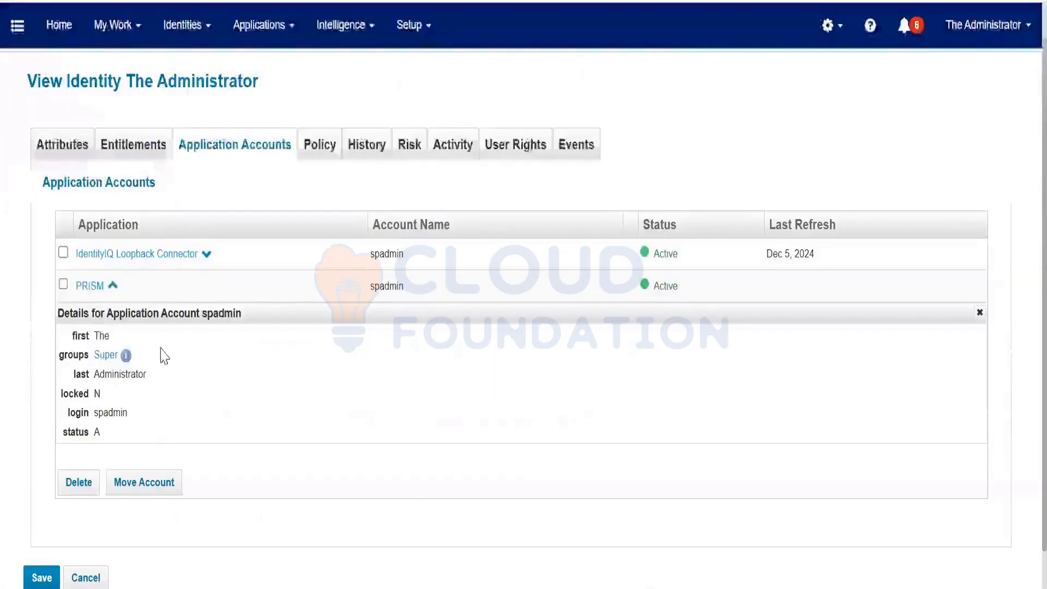
# Open the Create Identity request form from the Manage Identity quick links
pyautogui.click(17, 39)
pyautogui.click(101, 175)
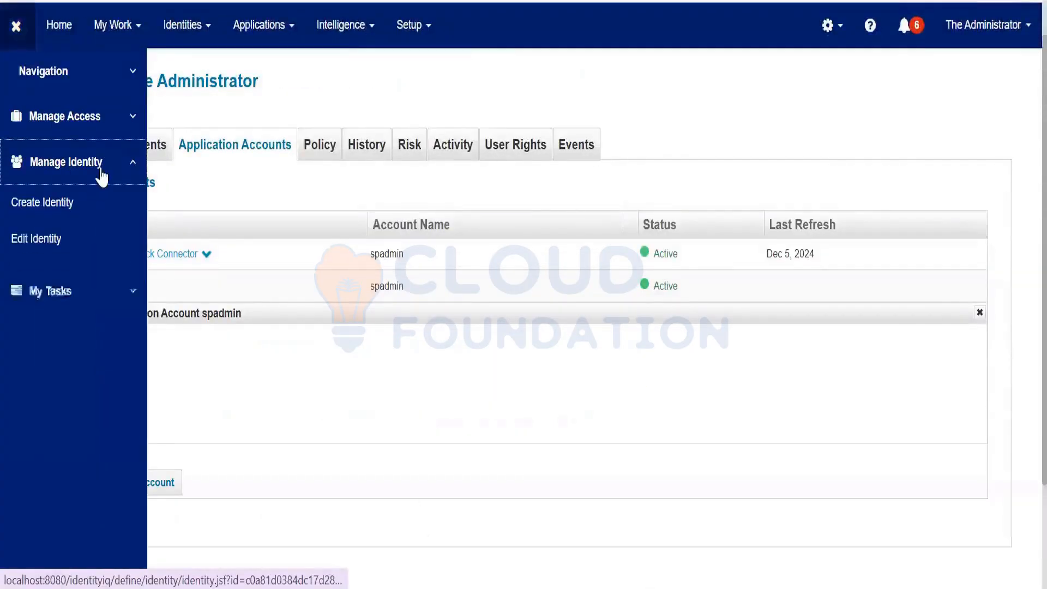
pyautogui.click(58, 211)
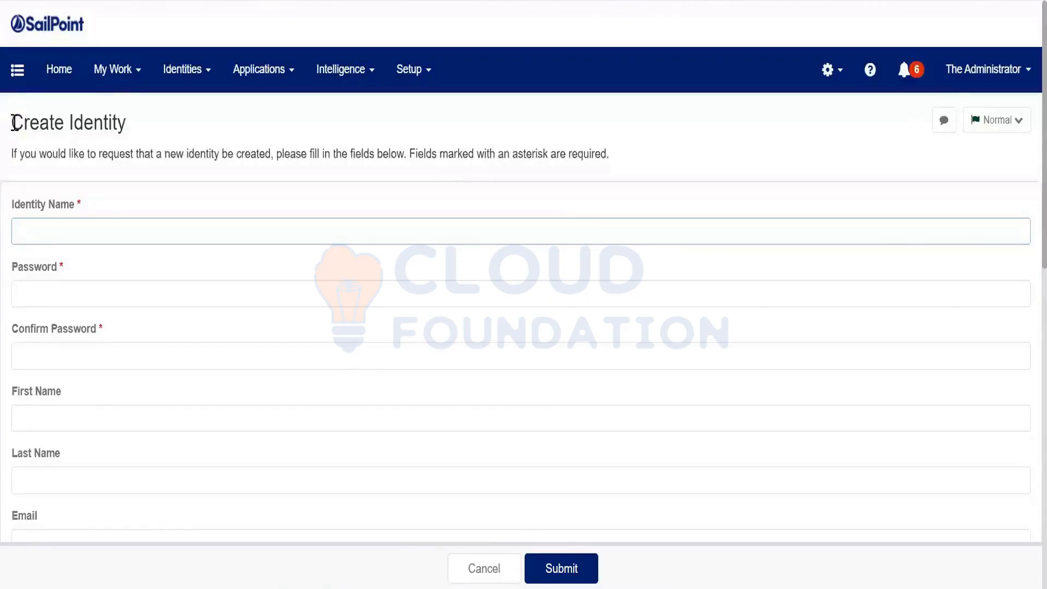
pyautogui.tripleClick(43, 122)
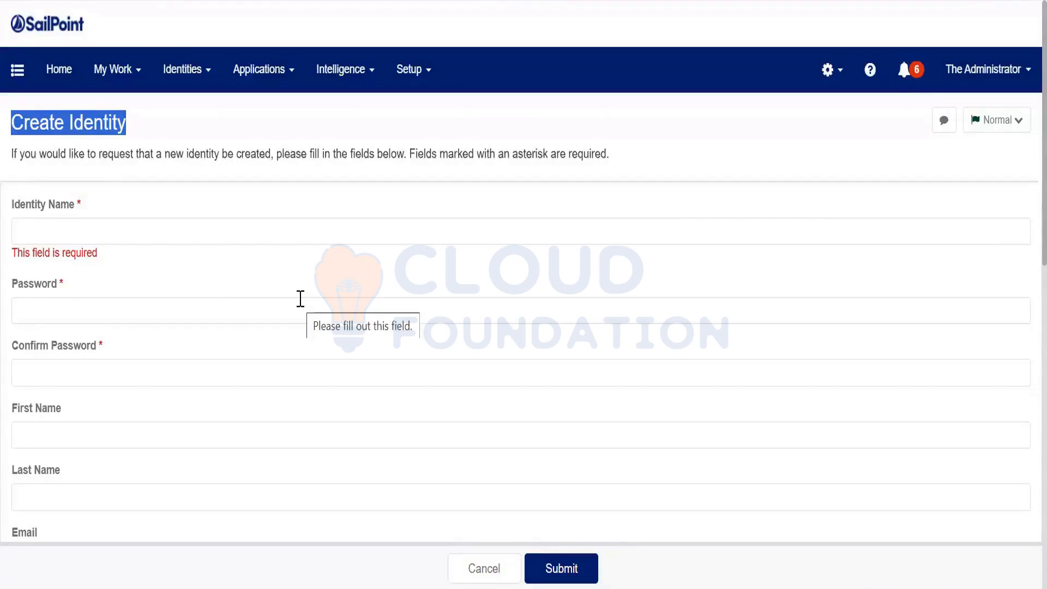
# Relaunch Create Identity from the Manage Identity quick links
pyautogui.click(17, 70)
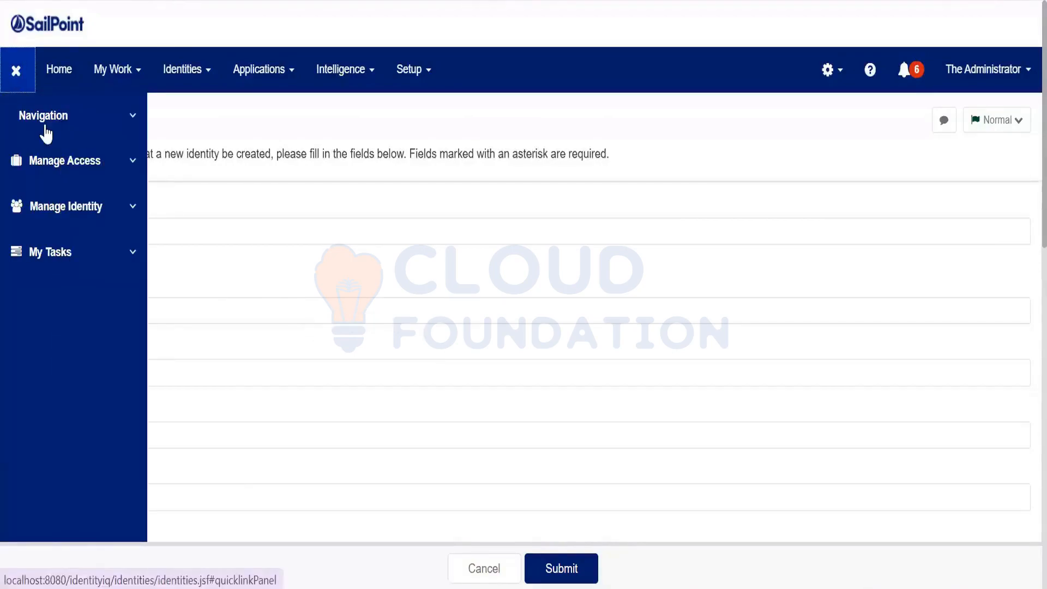
pyautogui.click(16, 70)
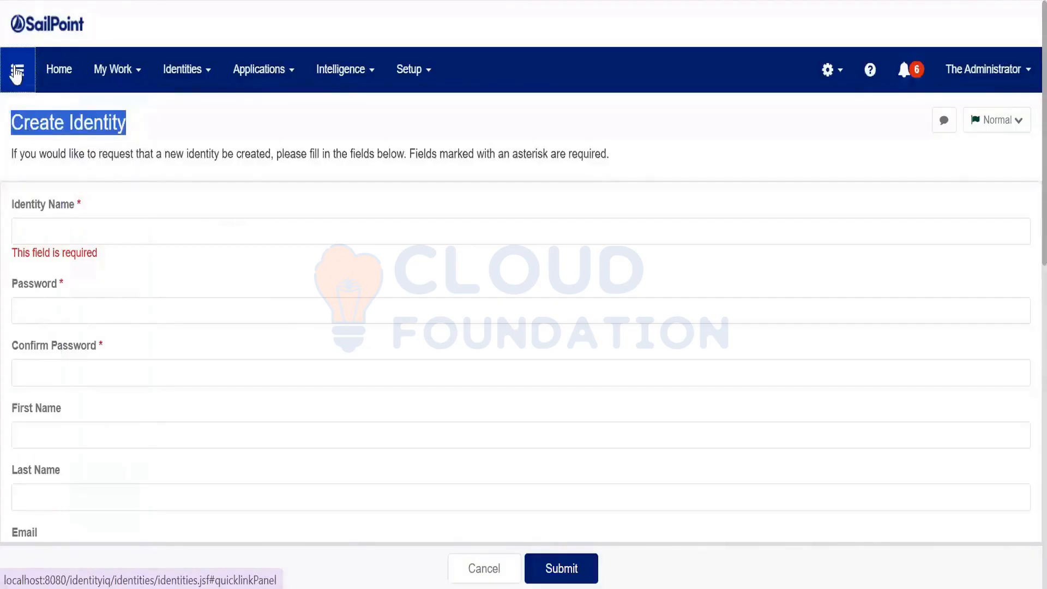
pyautogui.click(41, 107)
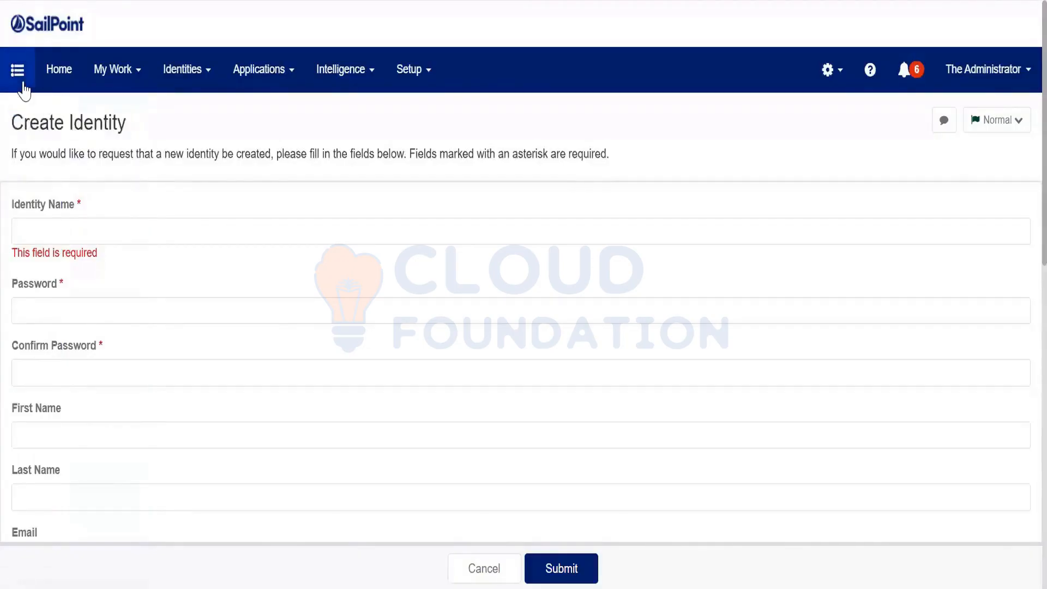
pyautogui.click(23, 83)
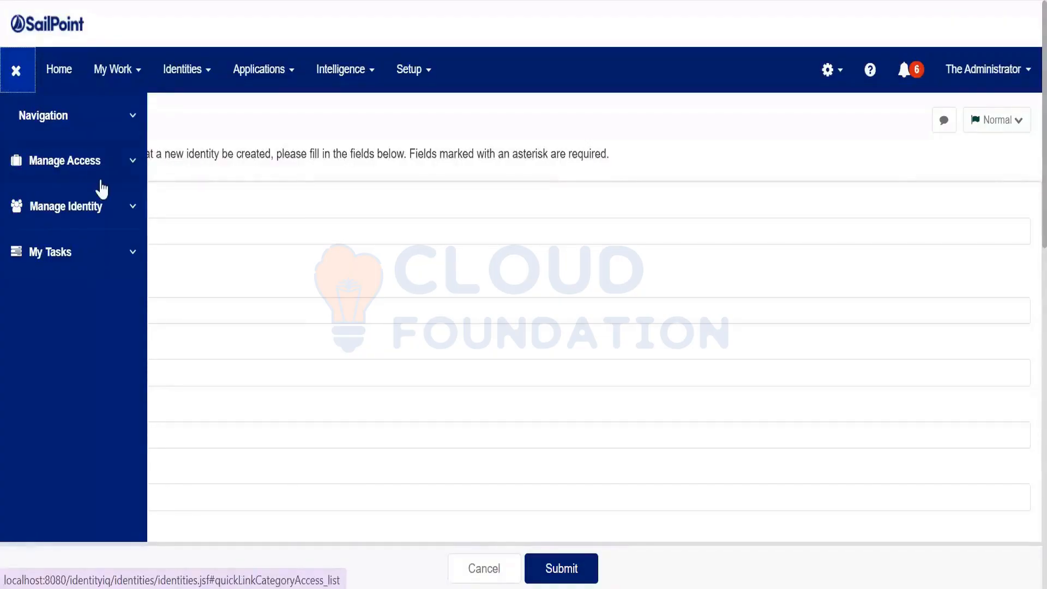
pyautogui.click(91, 207)
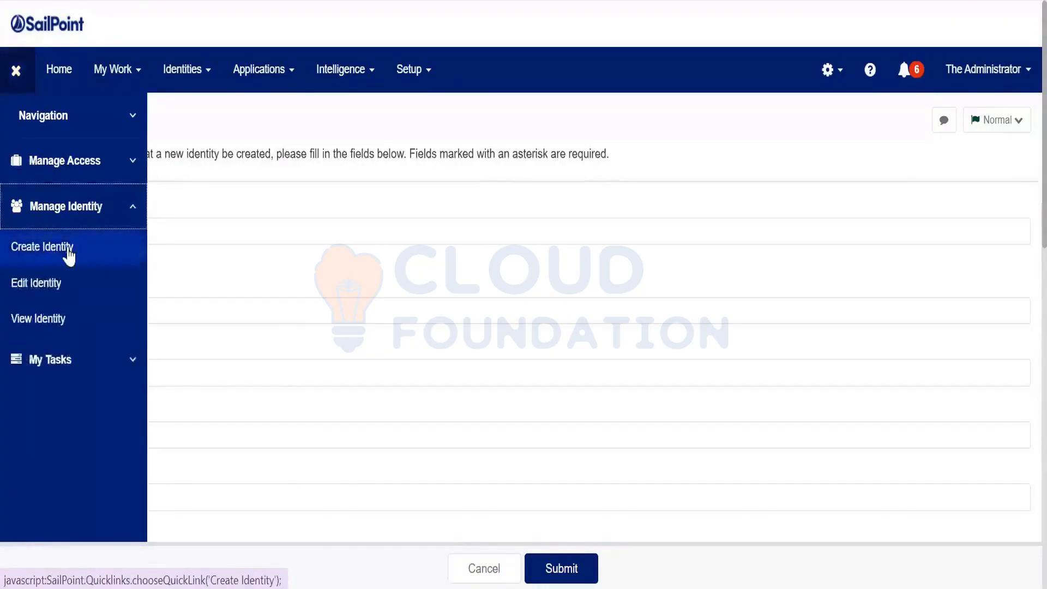
pyautogui.click(66, 253)
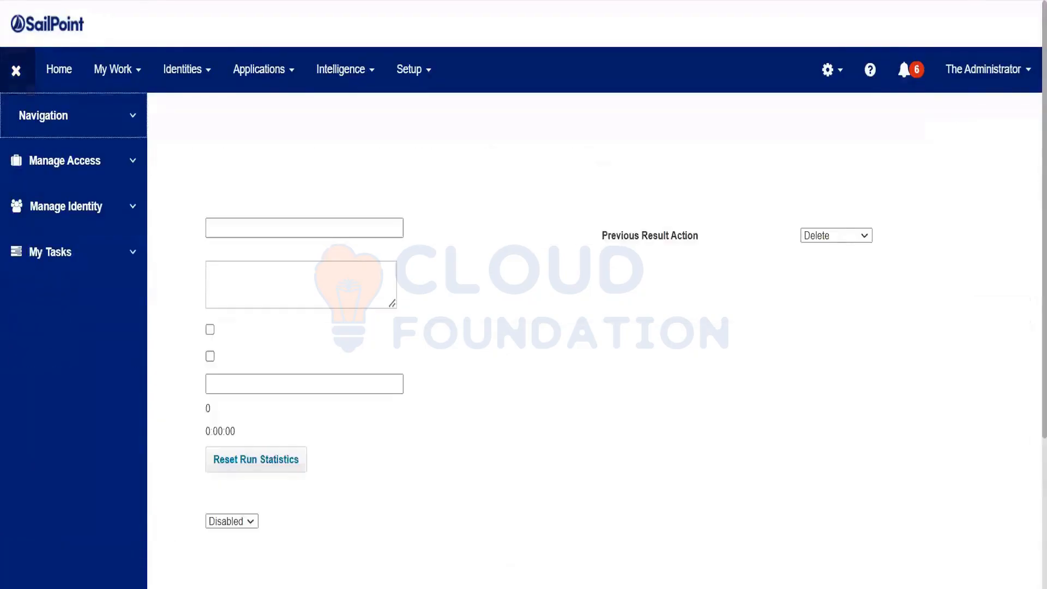
# Load the debug Object Browser, filter QuickLinks by 'c', and open Create Identity's XML
pyautogui.write('debug')
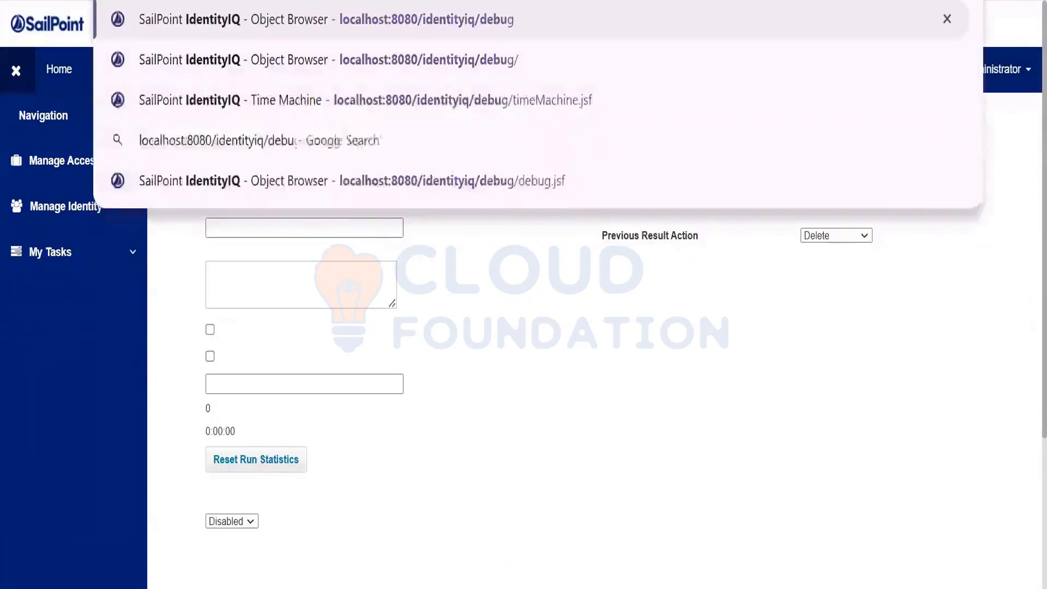
pyautogui.press('Return')
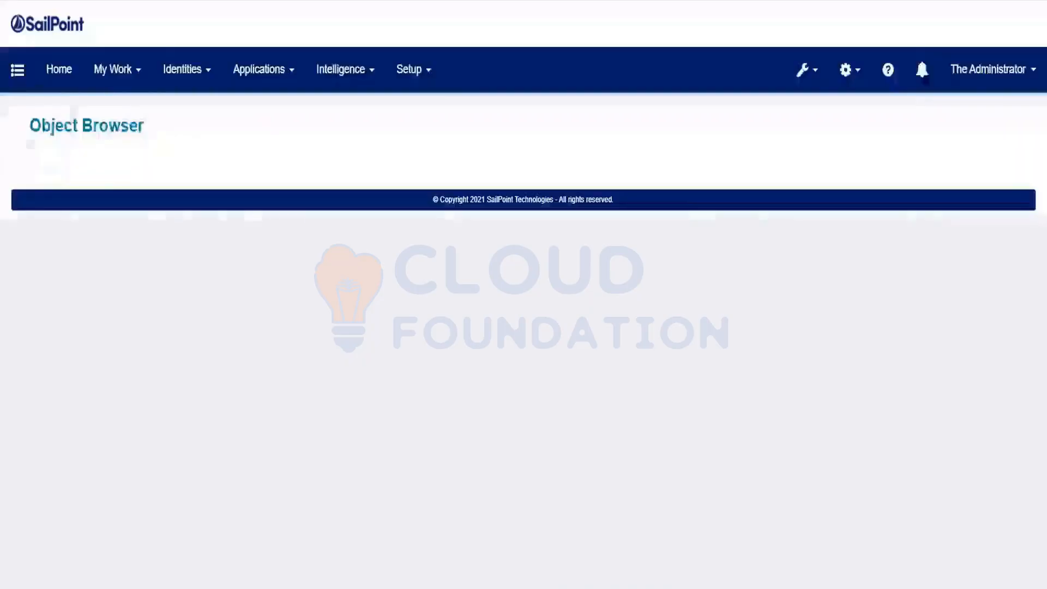
pyautogui.write('QuickLink')
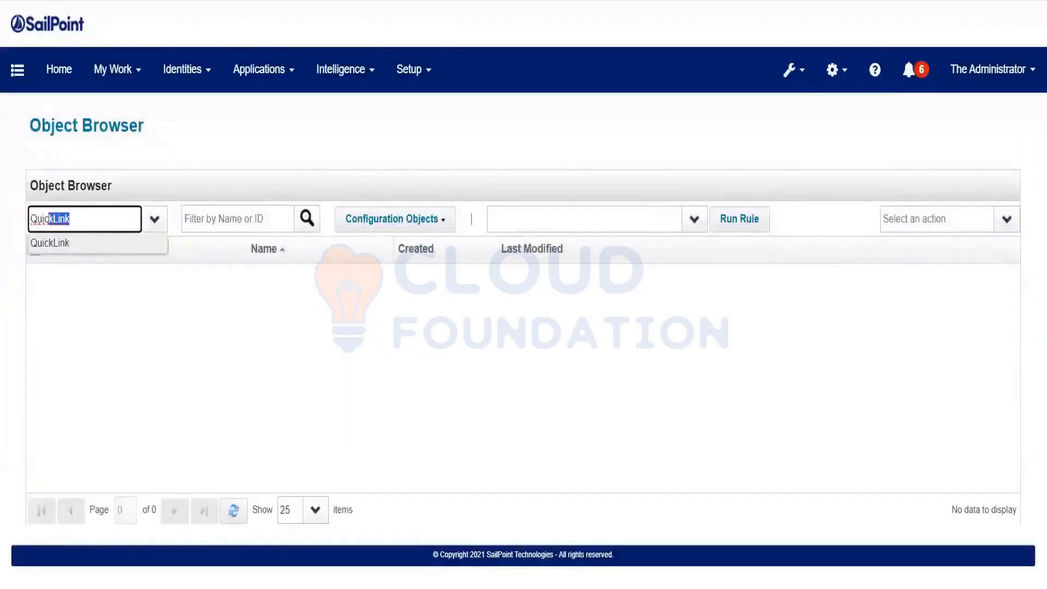
pyautogui.press('Tab')
pyautogui.write('c')
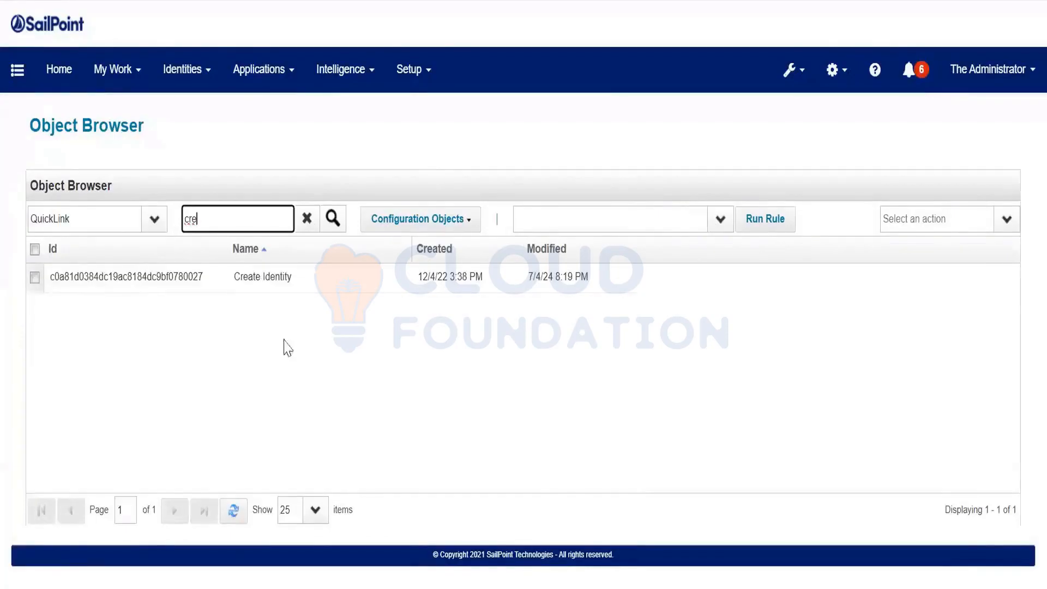
pyautogui.click(298, 279)
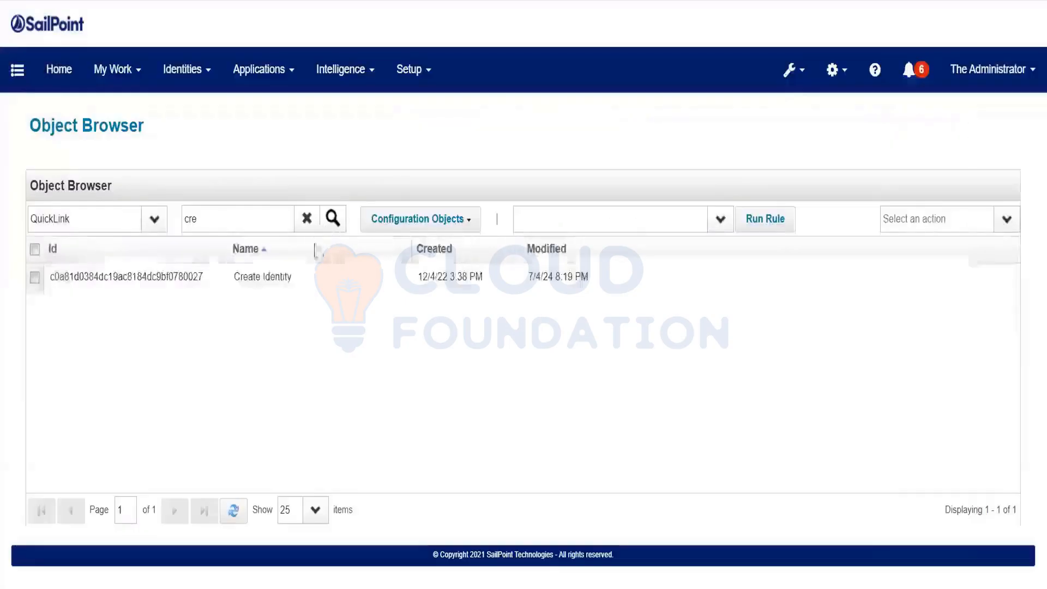
# Clear the name filter and inspect the Mobile Approvals QuickLink XML's closing tags, closing without saving
pyautogui.click(304, 218)
pyautogui.scroll(-4, 297, 371)
pyautogui.scroll(-3, 297, 371)
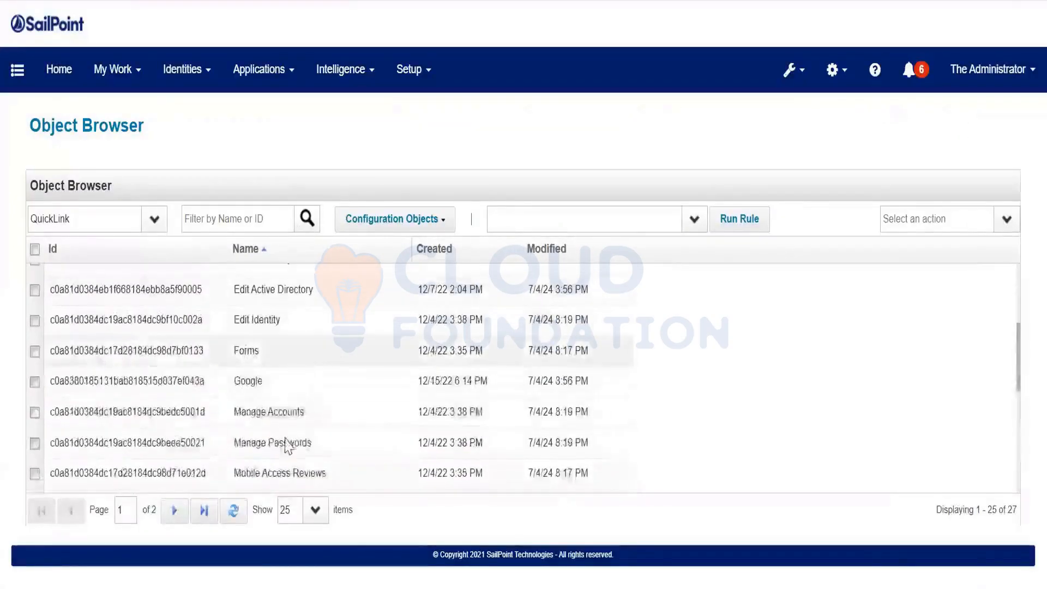
pyautogui.click(292, 393)
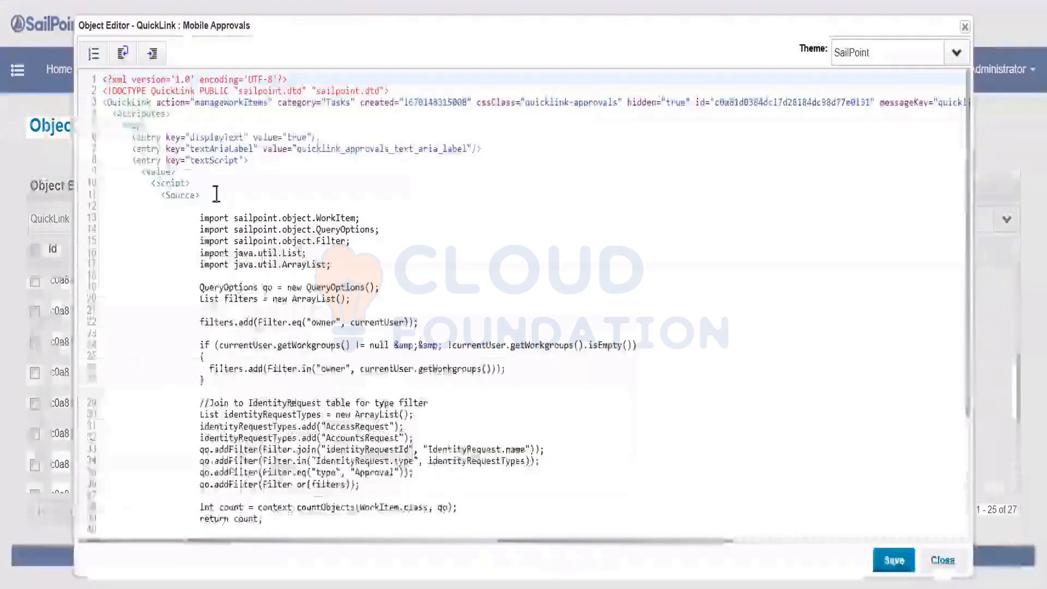
pyautogui.click(255, 323)
pyautogui.scroll(-3, 263, 332)
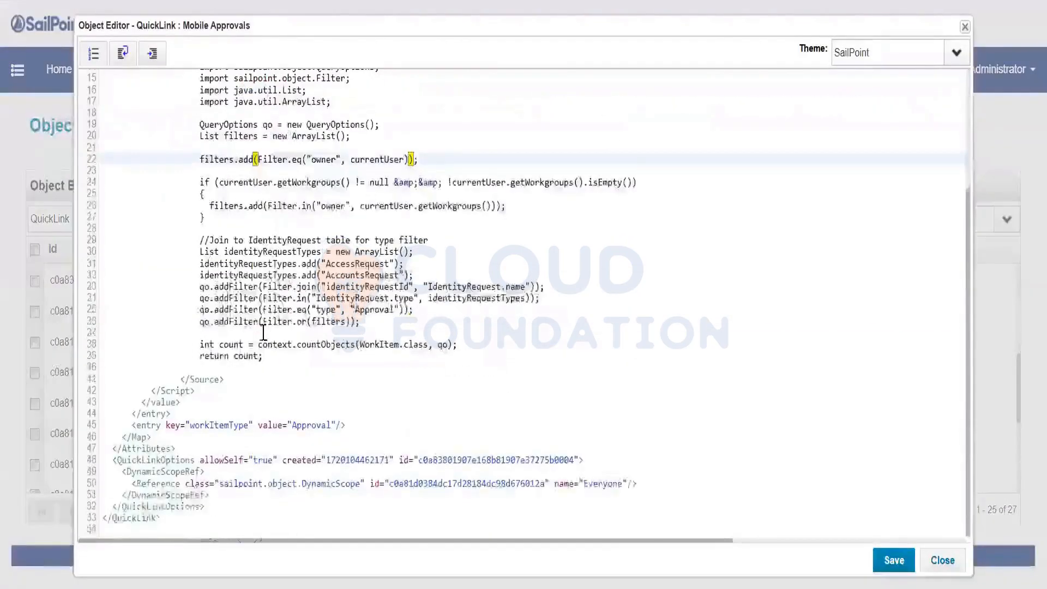
pyautogui.click(155, 505)
pyautogui.click(171, 434)
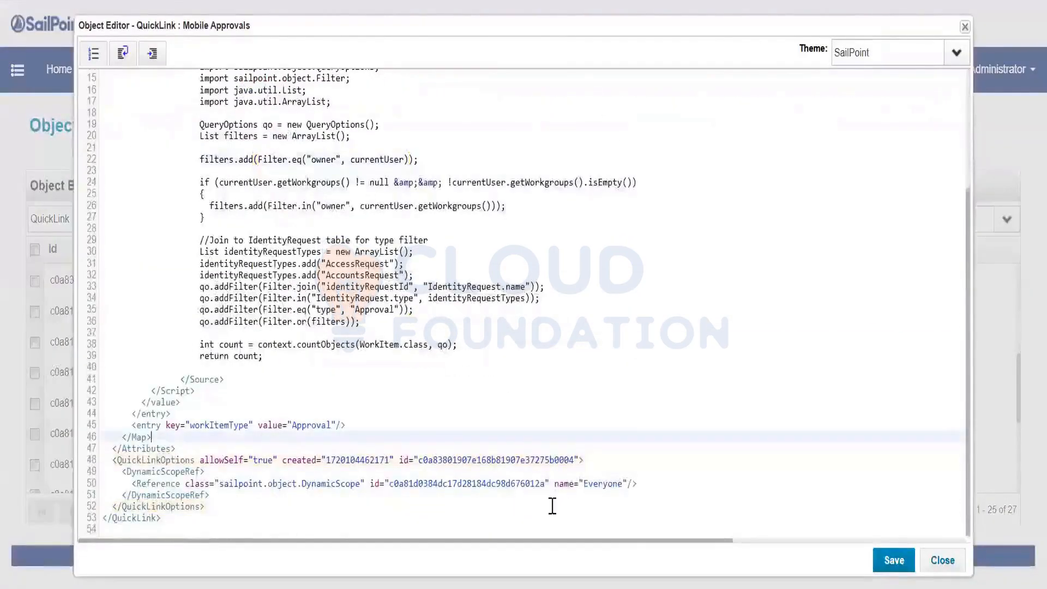
pyautogui.click(943, 560)
# Inspect the Text Example QuickLink's Attributes tags, close it, and open the Wizard QuickLink
pyautogui.scroll(-3, 276, 397)
pyautogui.click(280, 379)
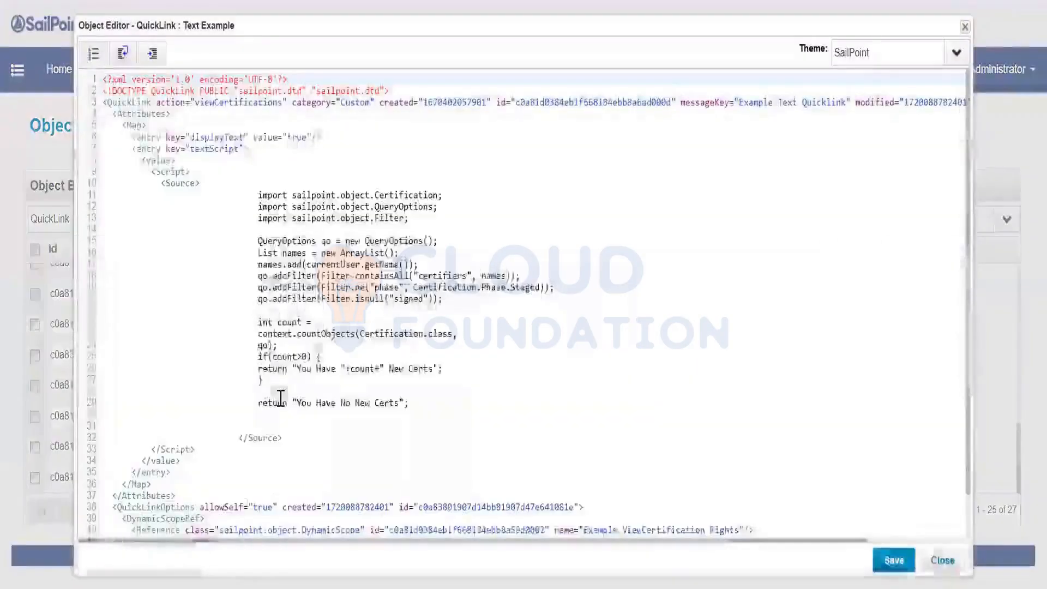
pyautogui.scroll(-2, 280, 398)
pyautogui.click(148, 448)
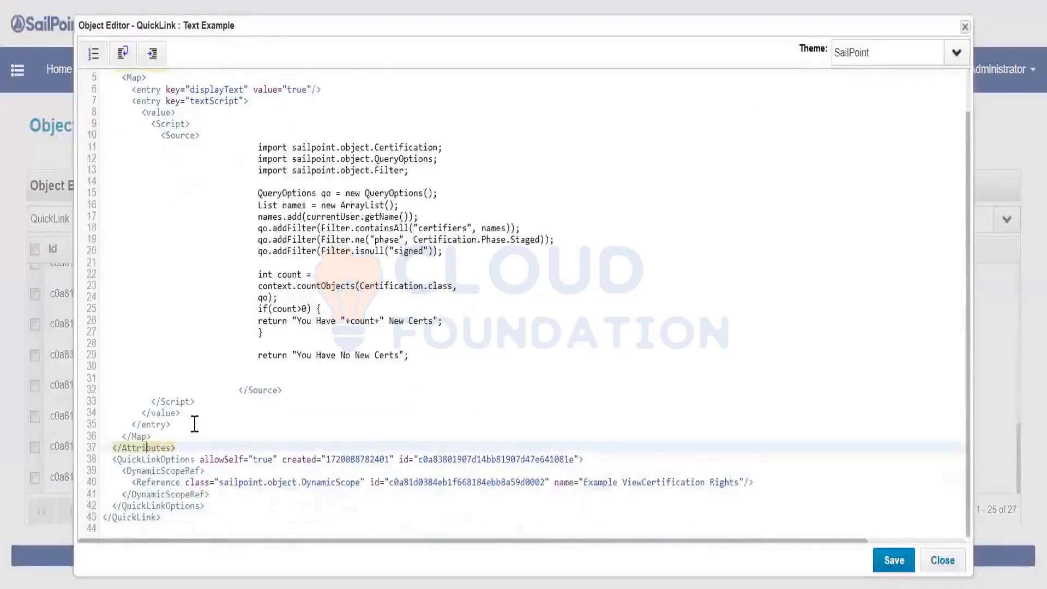
pyautogui.scroll(2, 194, 423)
pyautogui.click(930, 561)
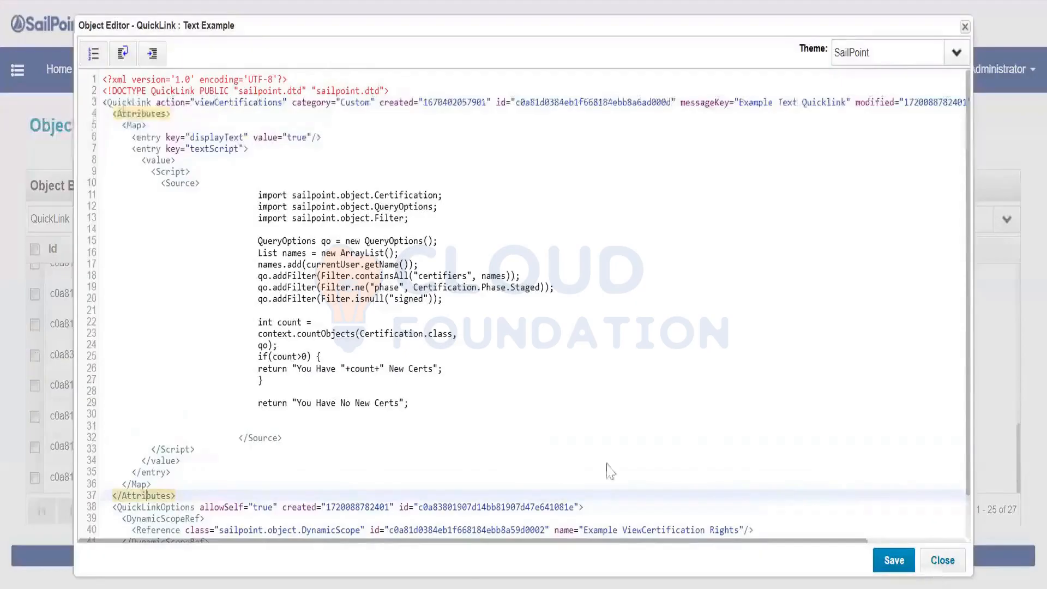
pyautogui.click(274, 476)
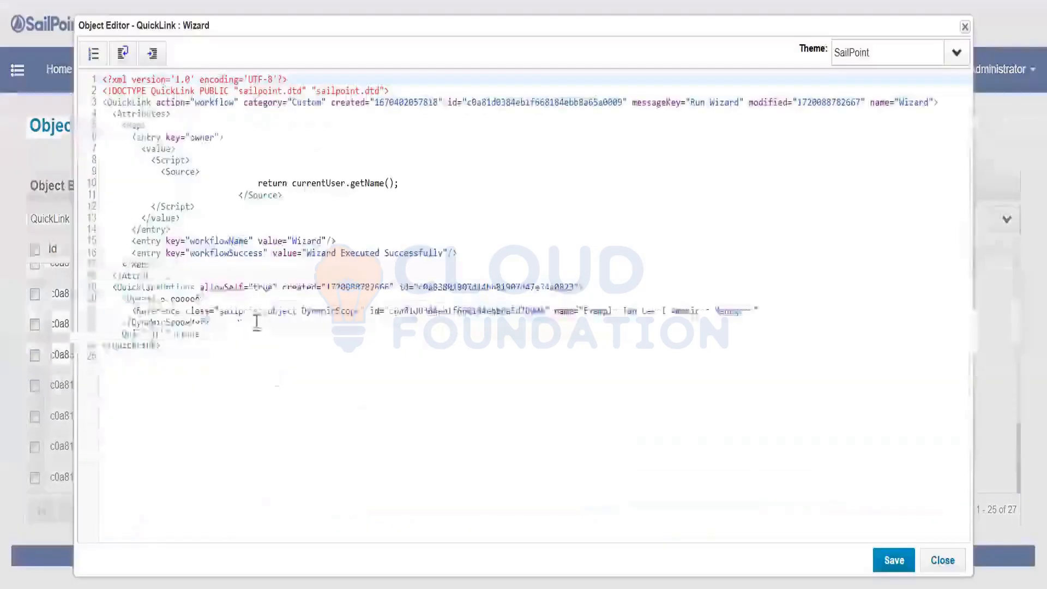
# Sketch an empty <Formref> element after </QuickLinkOptions> in the Wizard XML, then close without saving
pyautogui.click(145, 287)
pyautogui.click(146, 276)
pyautogui.click(151, 264)
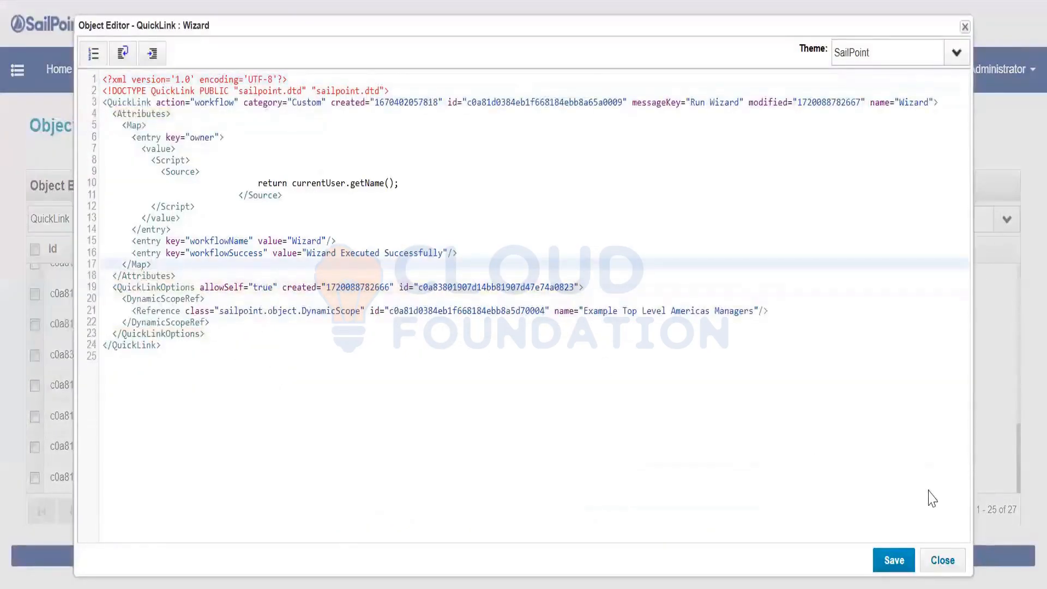
pyautogui.click(221, 338)
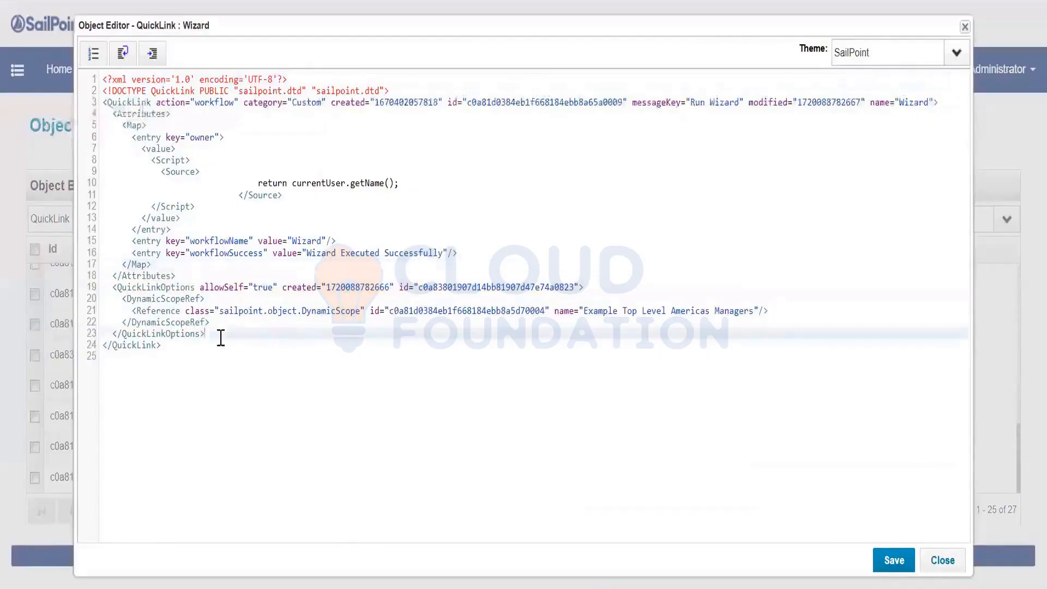
pyautogui.press('Return')
pyautogui.press('Return')
pyautogui.write('<')
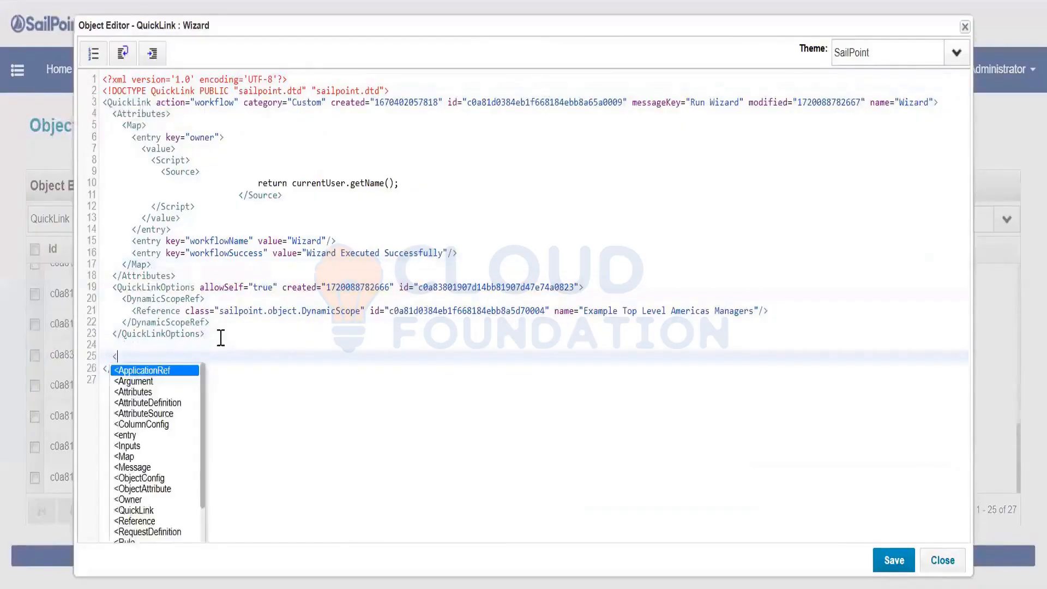
pyautogui.write('Form')
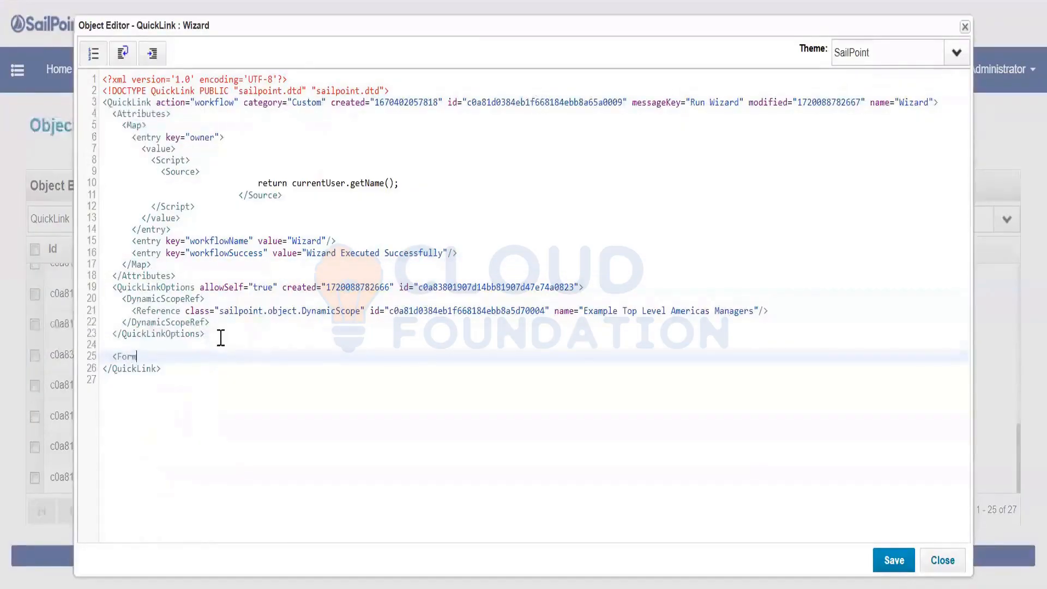
pyautogui.write('ref>')
pyautogui.press('Return')
pyautogui.press('Return')
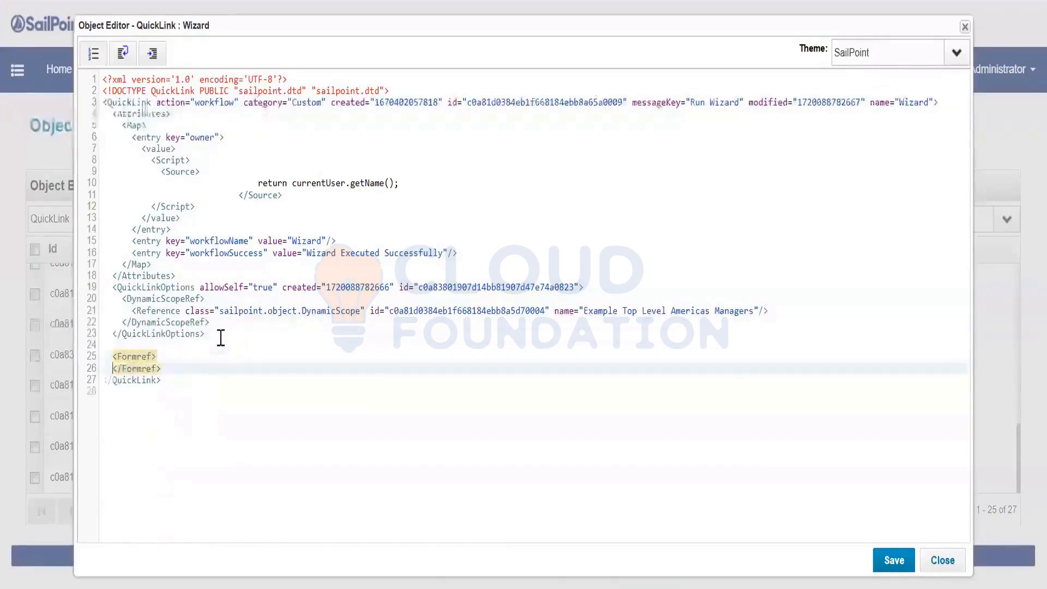
pyautogui.click(169, 368)
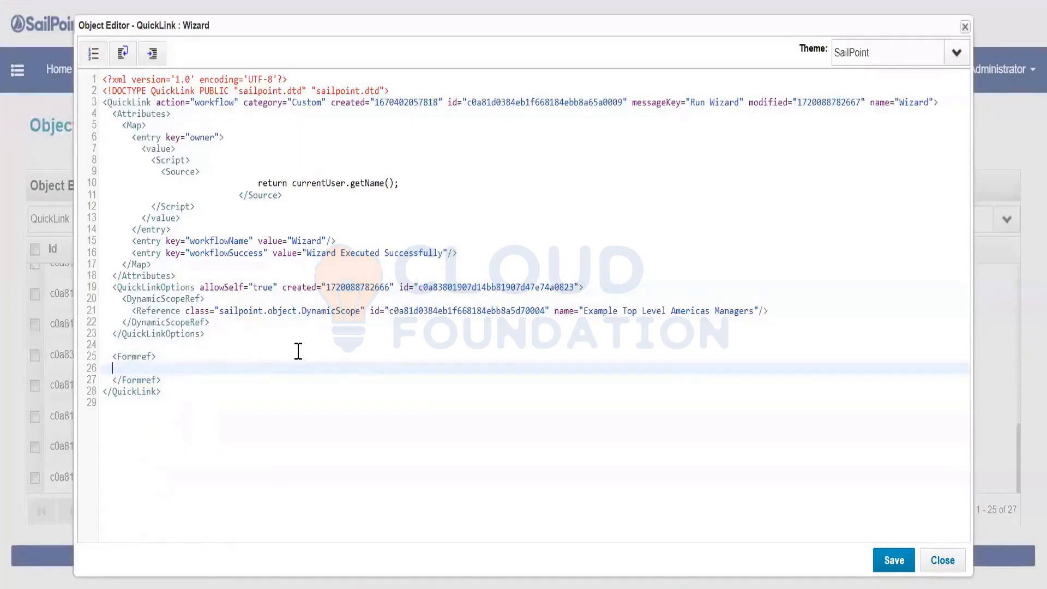
pyautogui.click(943, 560)
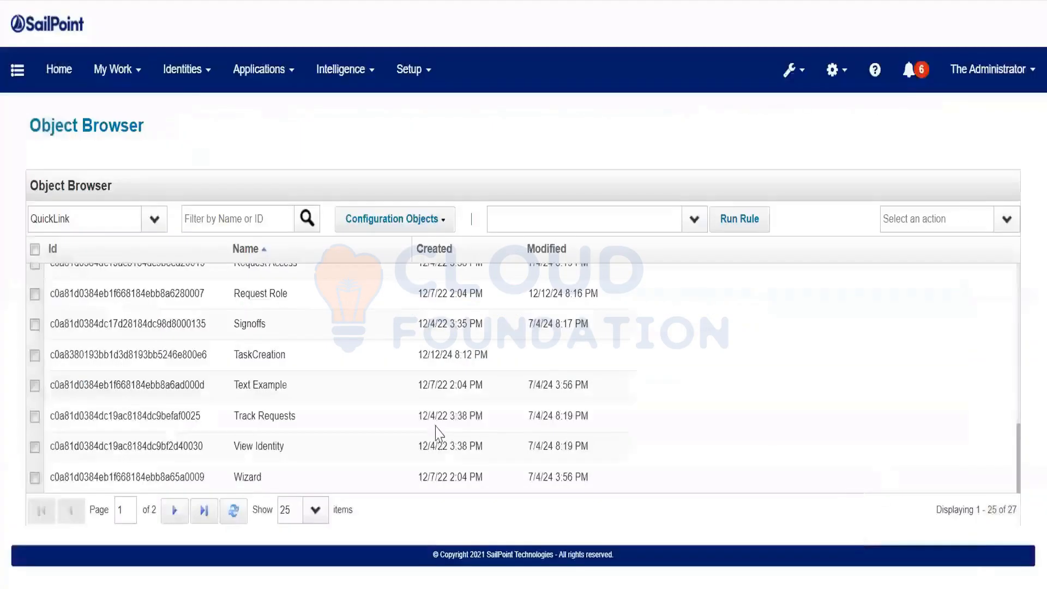
# Open the Request Access QuickLink's XML and inspect its Help Desk scope reference block
pyautogui.scroll(2, 299, 360)
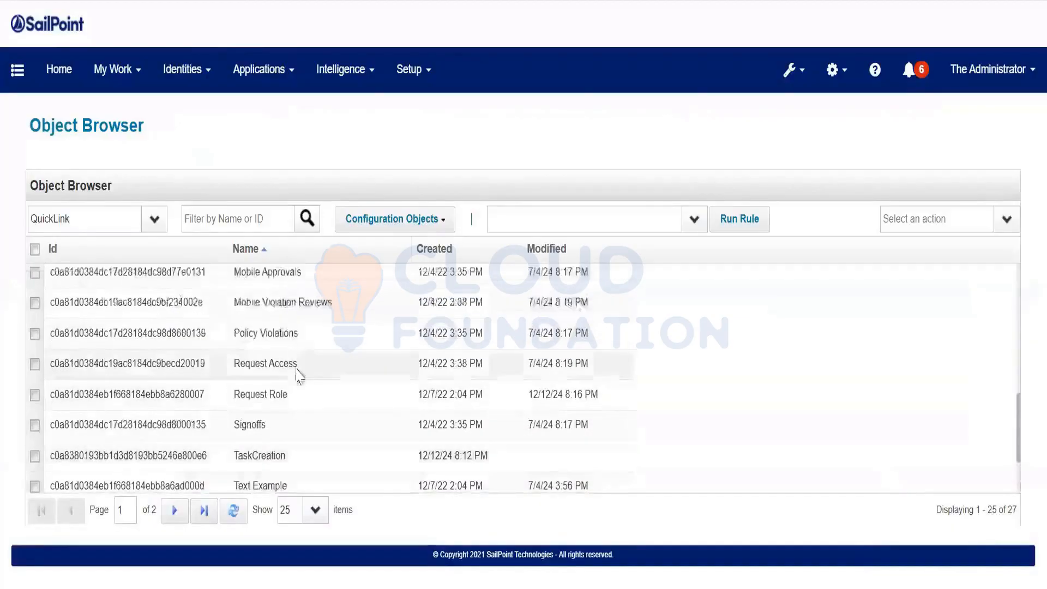
pyautogui.click(296, 364)
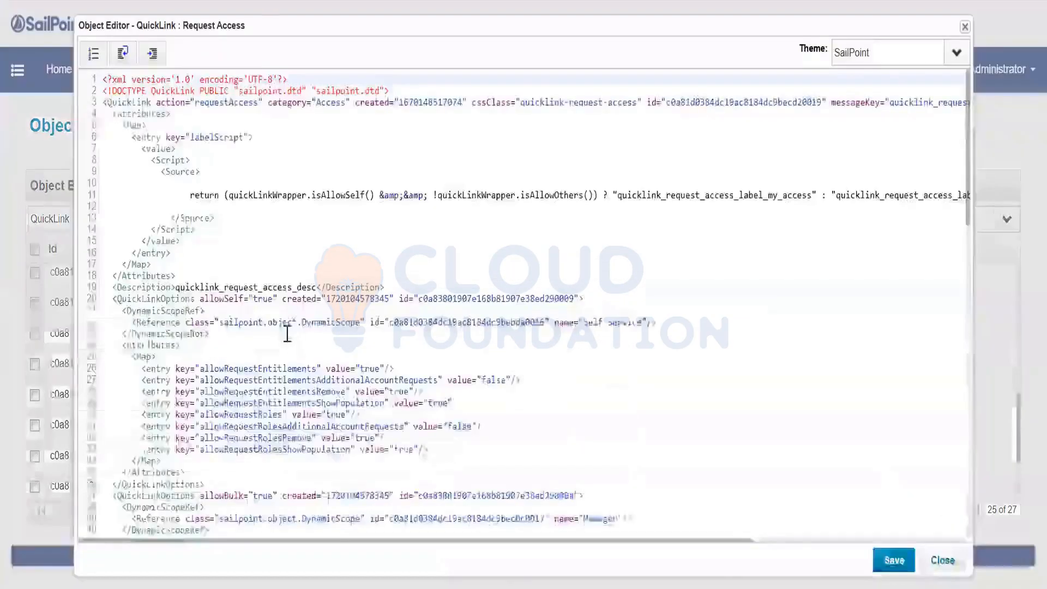
pyautogui.scroll(-7, 287, 332)
pyautogui.click(182, 325)
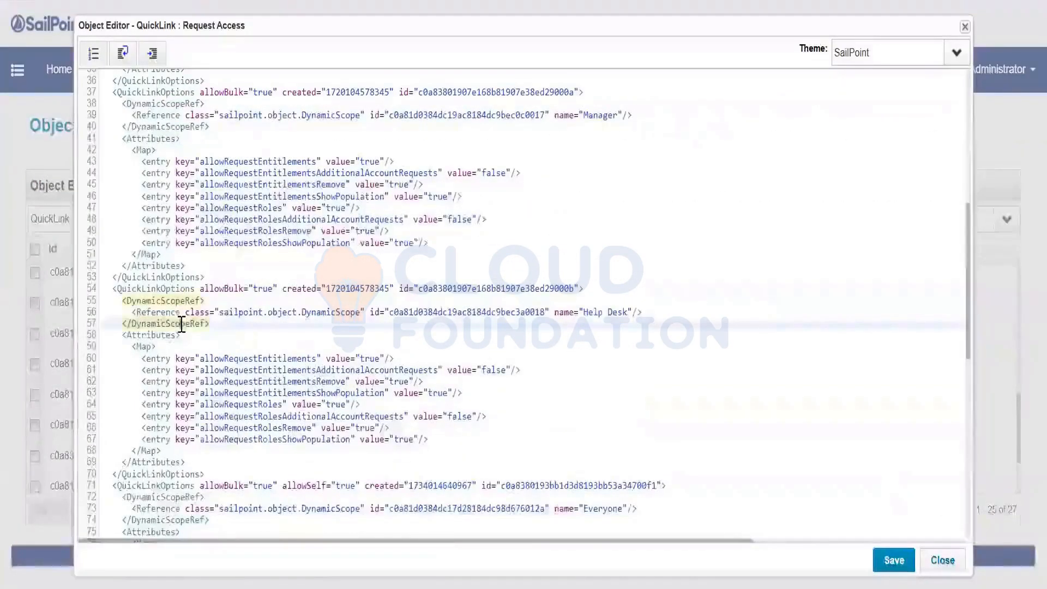
# Review the Manager and Self Service QuickLinkOptions, the Description line and the closing Map tag
pyautogui.scroll(2, 182, 326)
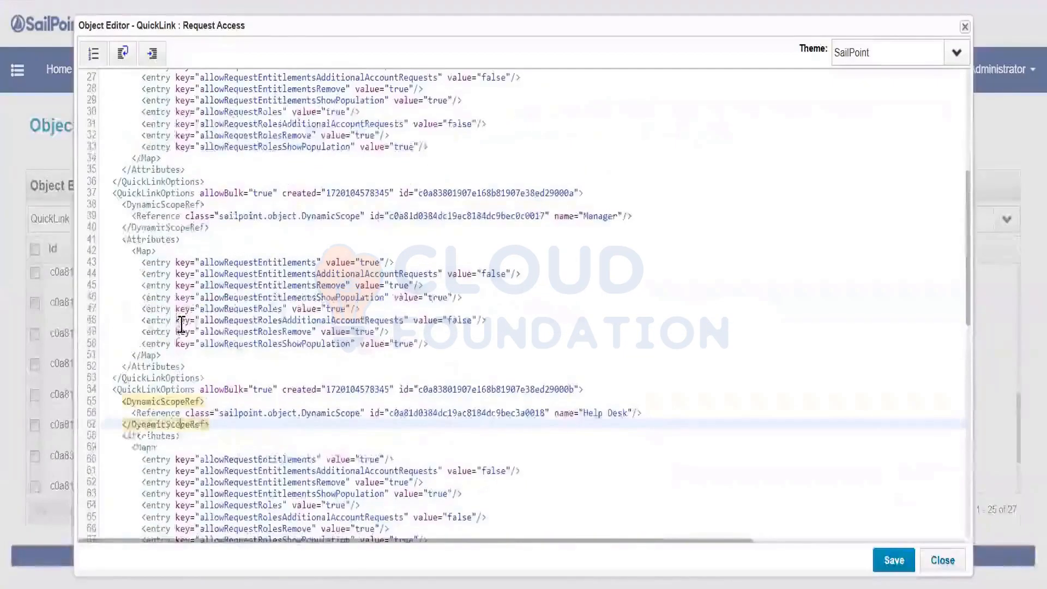
pyautogui.click(178, 232)
pyautogui.scroll(4, 184, 290)
pyautogui.click(162, 391)
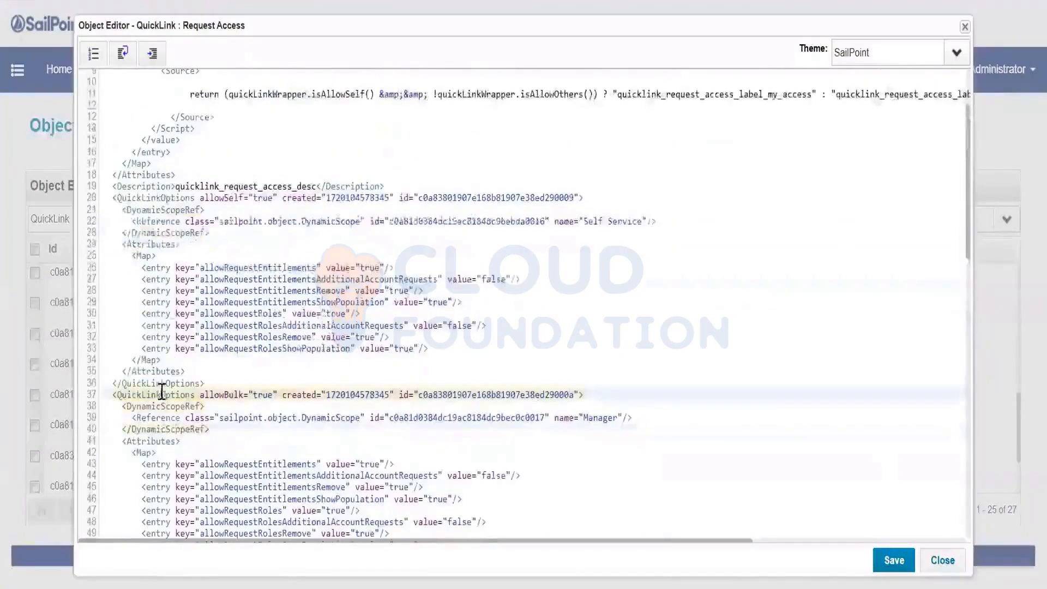
pyautogui.scroll(2, 162, 392)
pyautogui.click(180, 322)
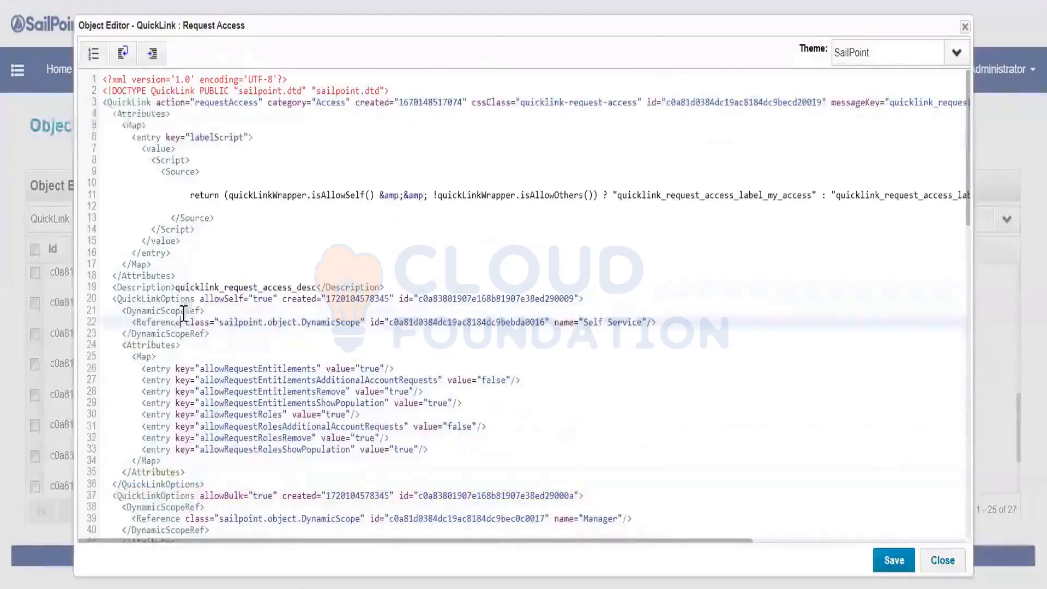
pyautogui.click(167, 287)
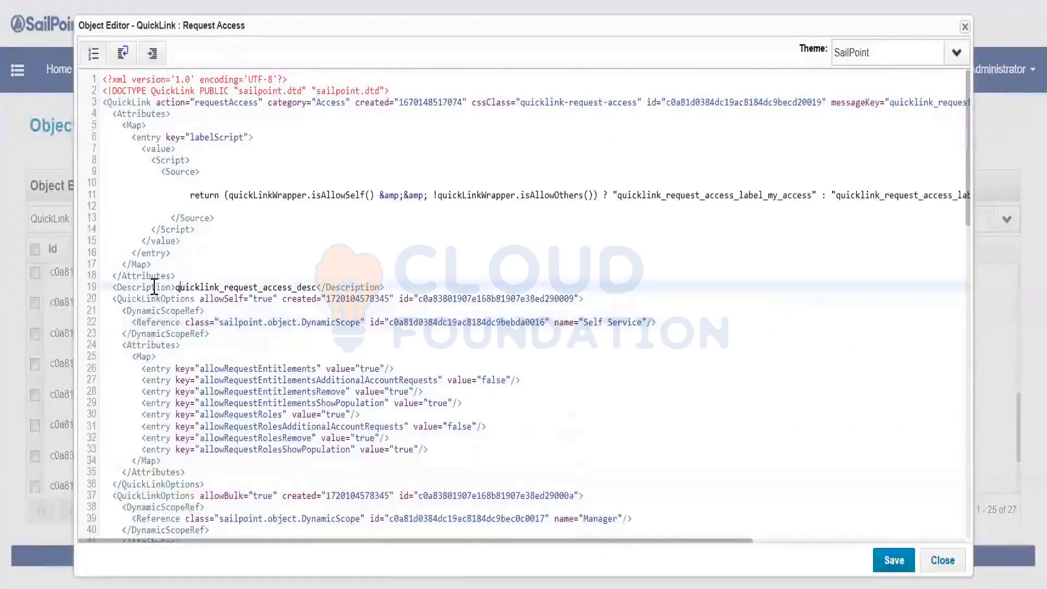
pyautogui.click(162, 264)
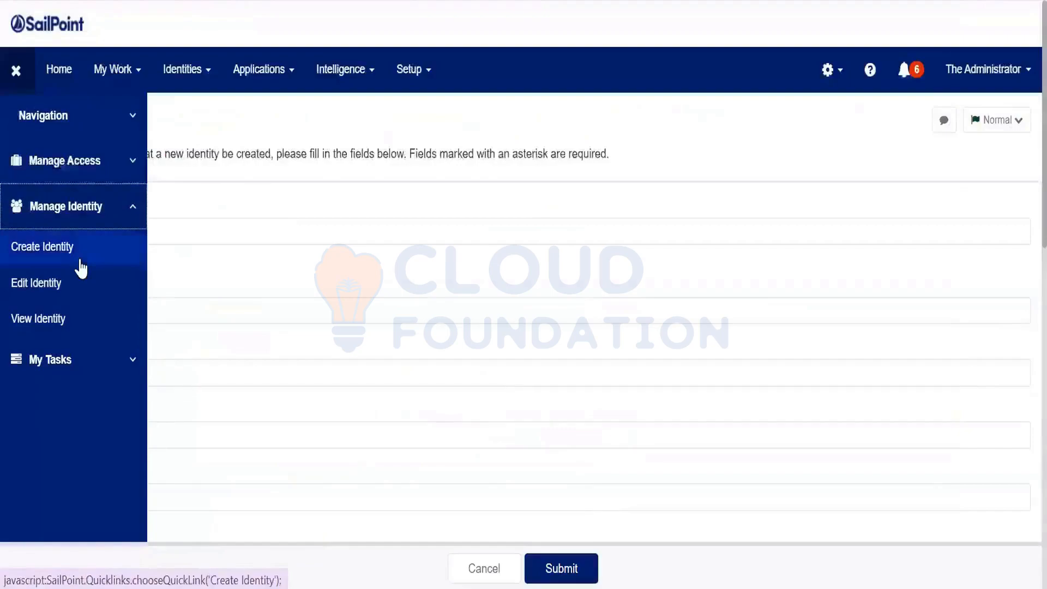
# Reload Create Identity, discarding unsaved changes, and scan fields from Identity Name to Job Title
pyautogui.click(80, 260)
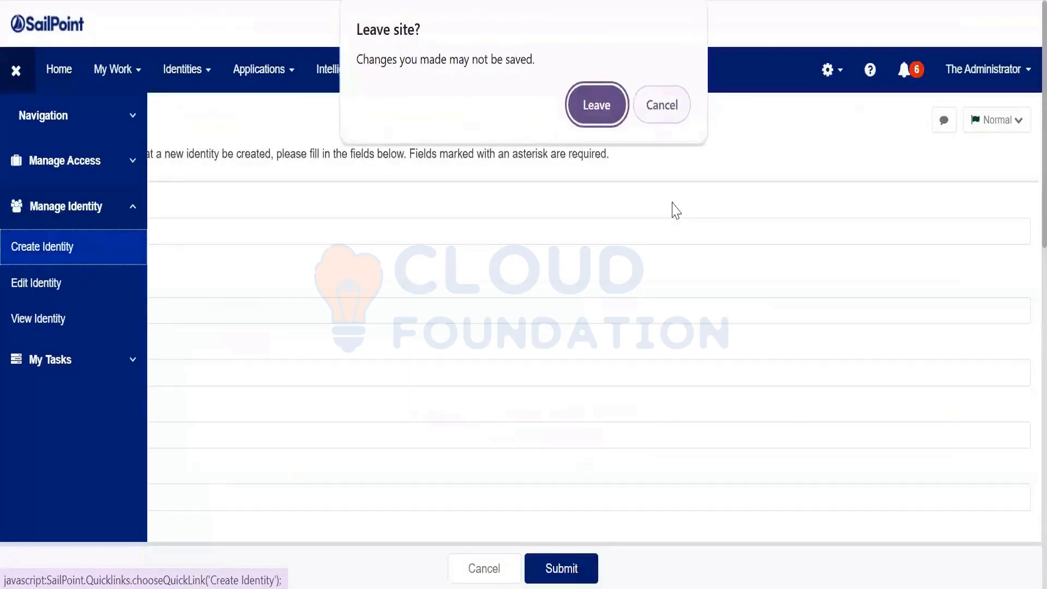
pyautogui.press('Return')
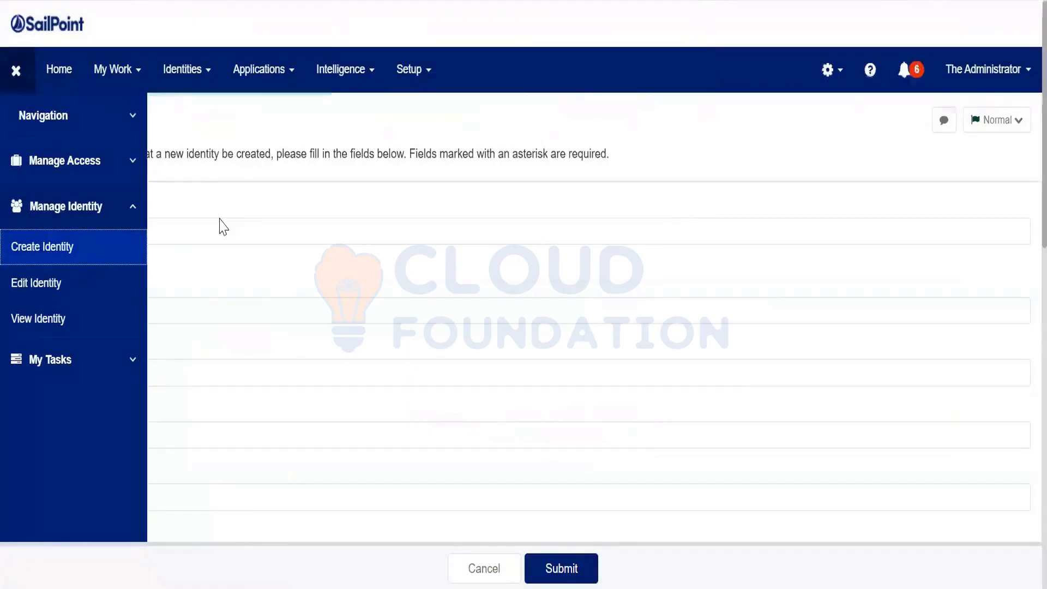
pyautogui.scroll(-5, 223, 228)
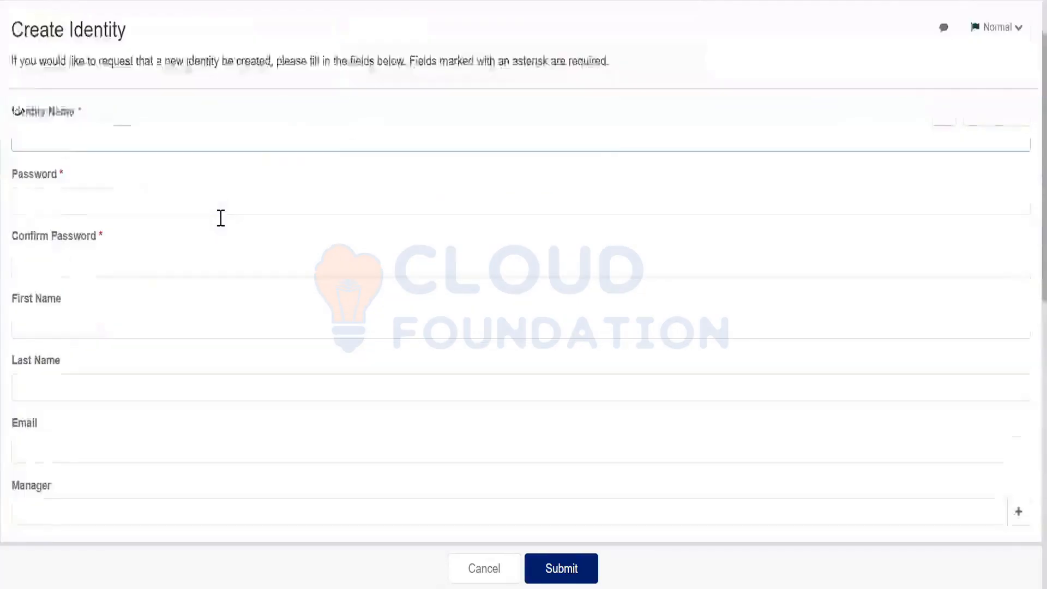
pyautogui.scroll(-4, 223, 227)
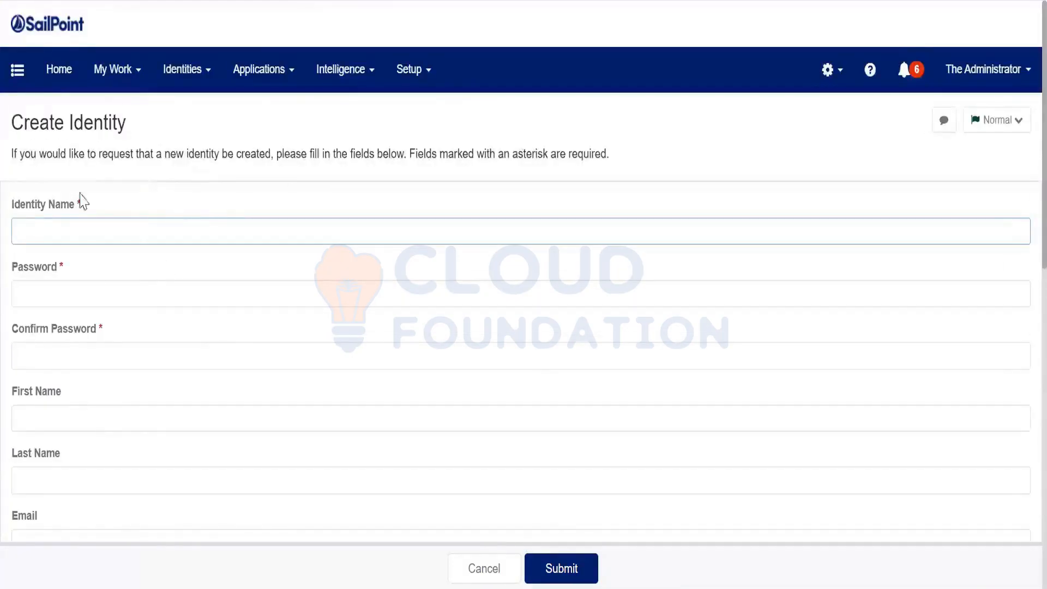
pyautogui.scroll(-5, 77, 299)
pyautogui.scroll(6, 78, 299)
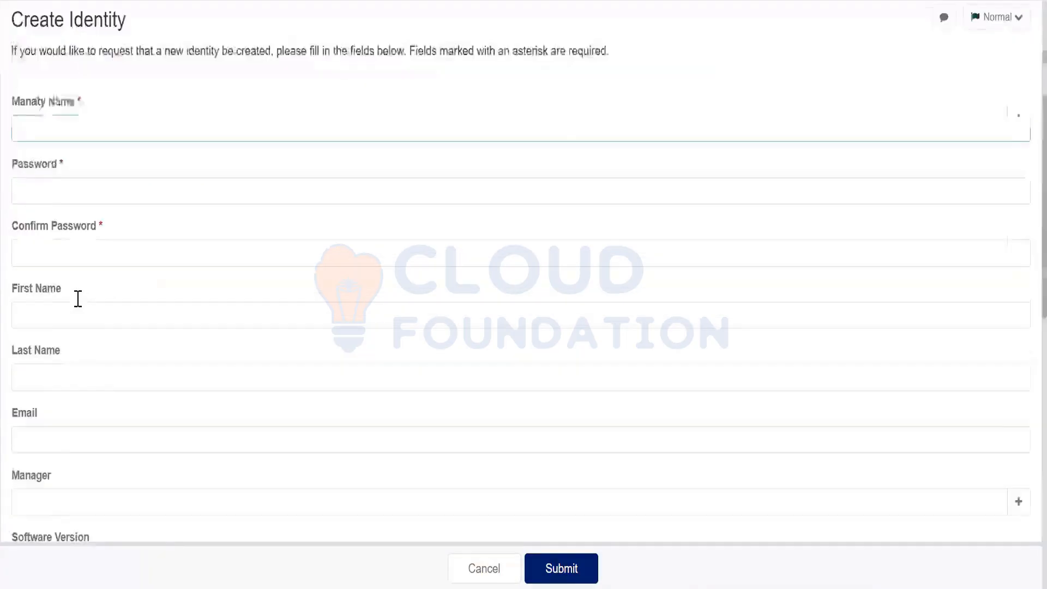